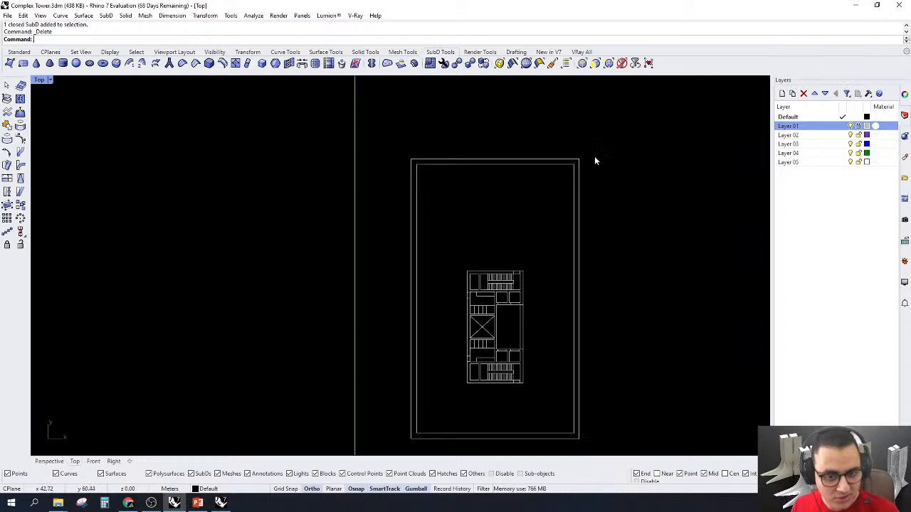
Set the Top viewport's display mode to Wireframe
scroll(385, 179, "down", 2)
right_click_drag(657, 218, 593, 208)
left_click(48, 80)
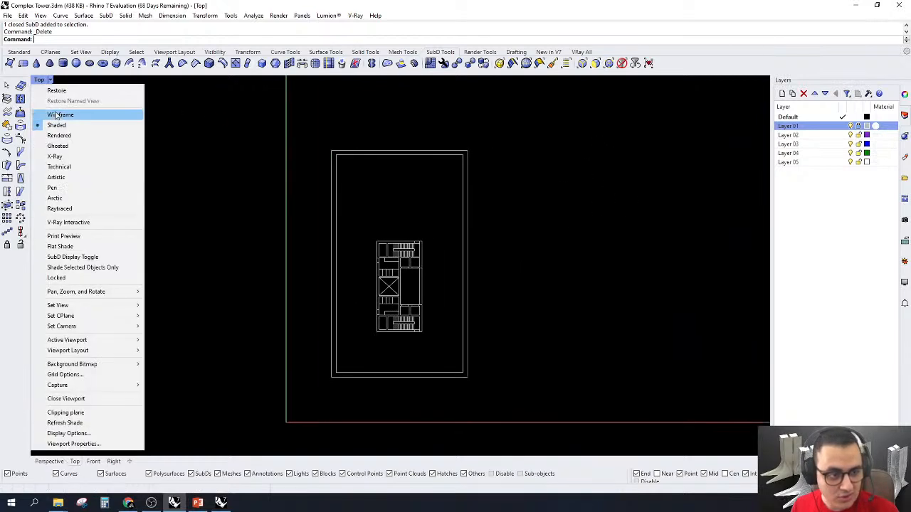
left_click(106, 113)
Measure the short side of the outer plan boundary with an aligned dimension, without placing the dimension
scroll(378, 205, "up", 4)
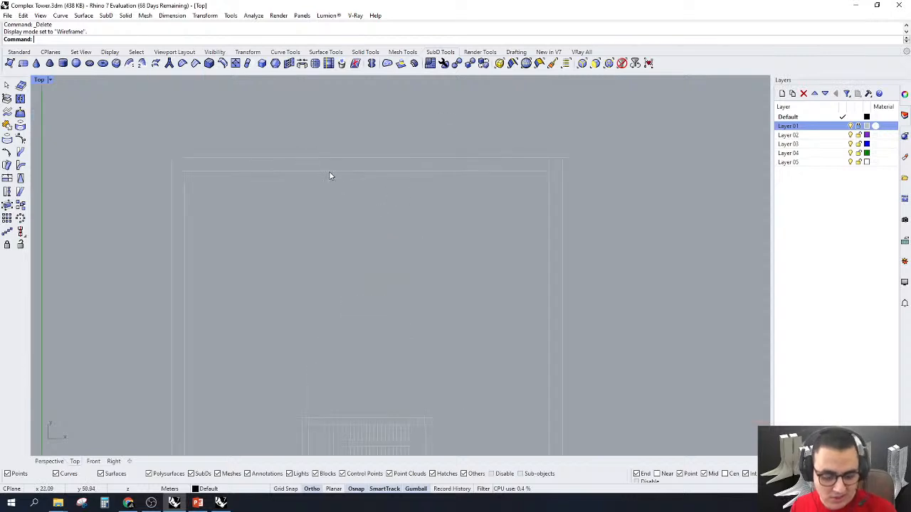
type("D")
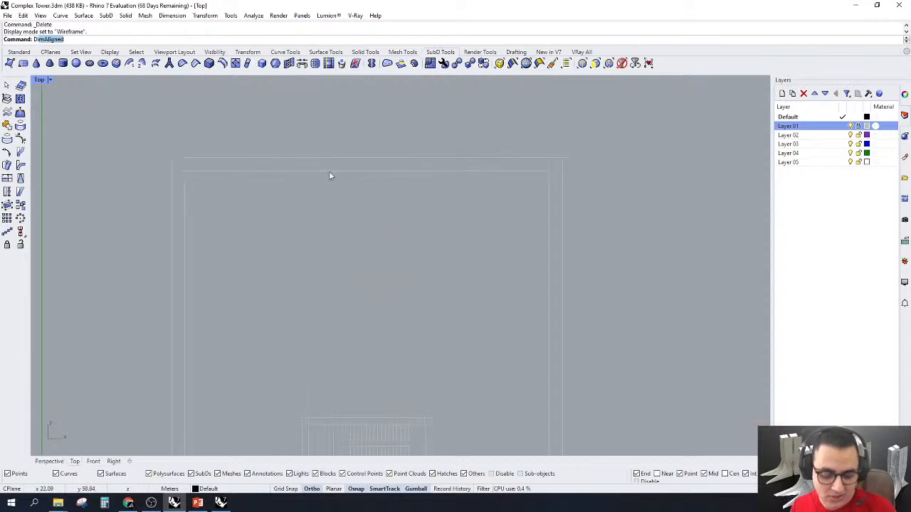
type("imA")
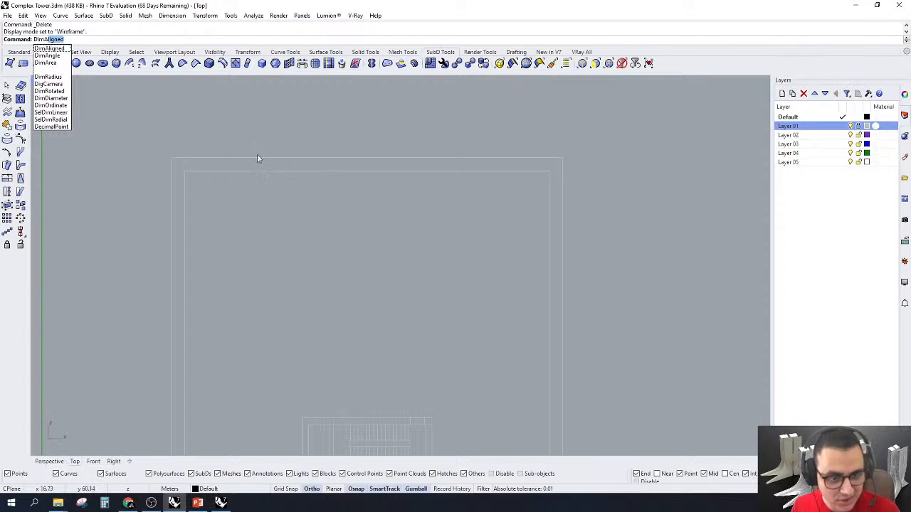
key("Return")
left_click(172, 157)
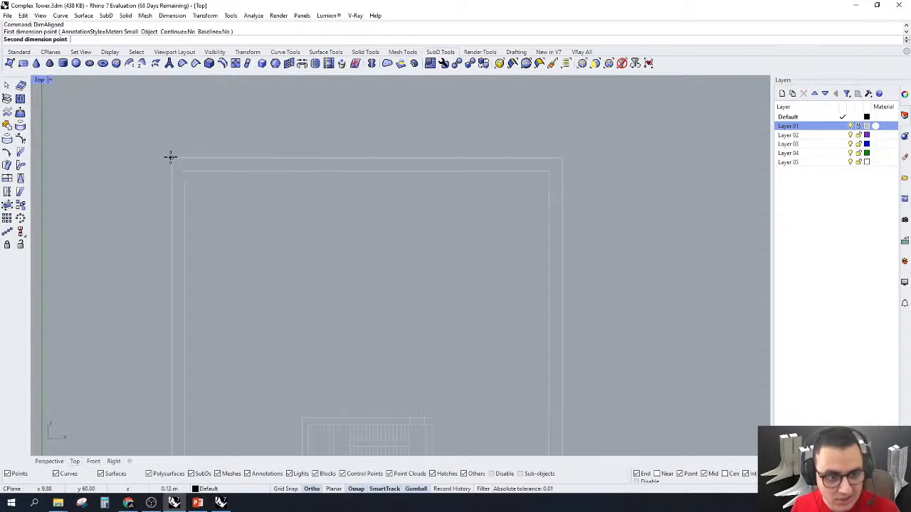
left_click(560, 156)
scroll(366, 98, "up", 2)
scroll(380, 93, "down", 5)
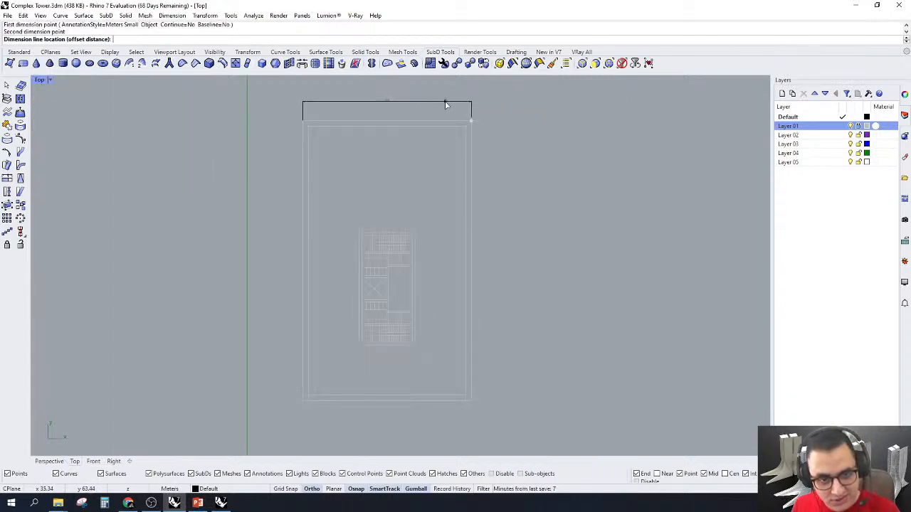
key("Escape")
Measure the long side of the outer plan boundary with an aligned dimension, without placing it
key("Return")
left_click(471, 120)
left_click(470, 399)
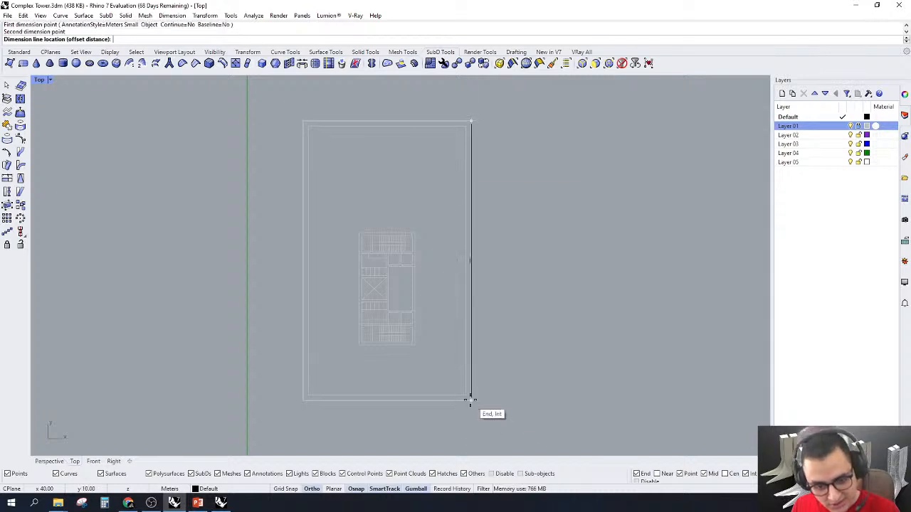
scroll(469, 249, "up", 3)
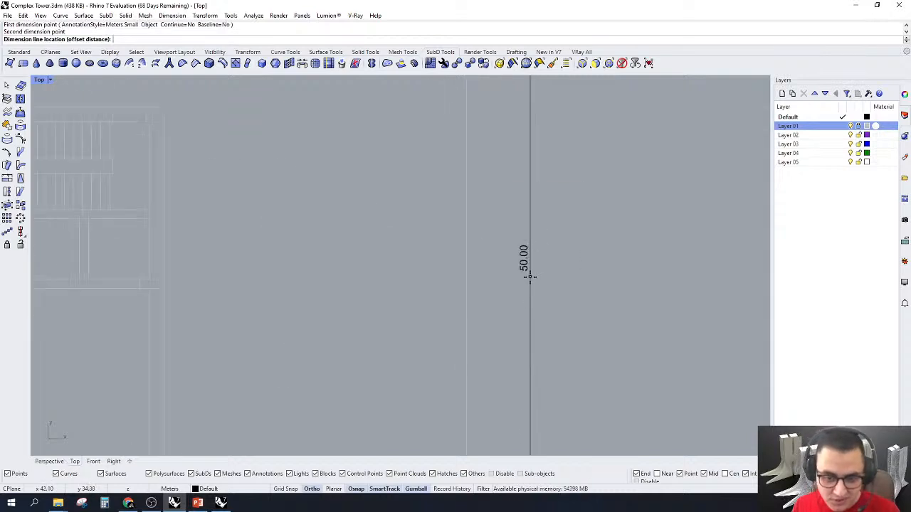
scroll(583, 256, "down", 5)
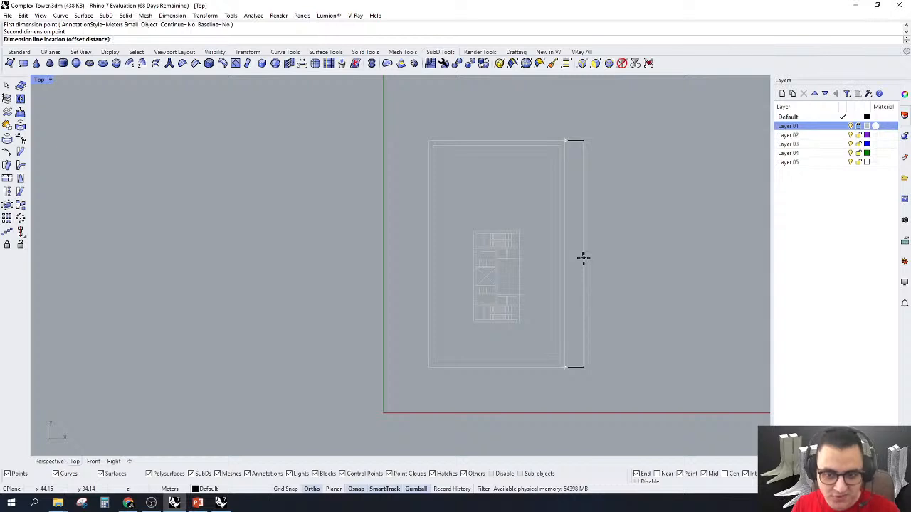
key("Escape")
Measure the short side of the building core with an aligned dimension, without placing it
scroll(478, 303, "up", 8)
scroll(552, 110, "up", 8)
key("Return")
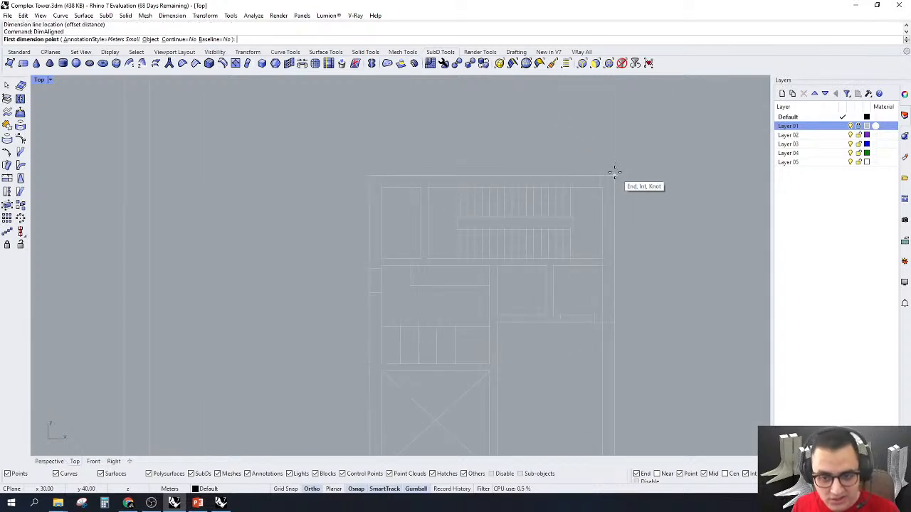
left_click(615, 173)
left_click(368, 175)
scroll(397, 94, "up", 2)
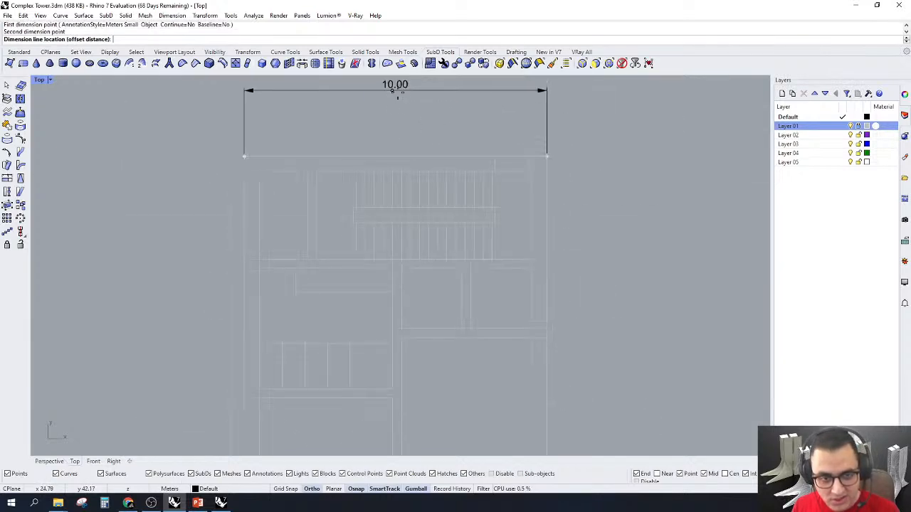
key("Escape")
Measure the long side of the building core with an aligned dimension, without placing it
scroll(417, 99, "down", 4)
key("Return")
left_click(473, 122)
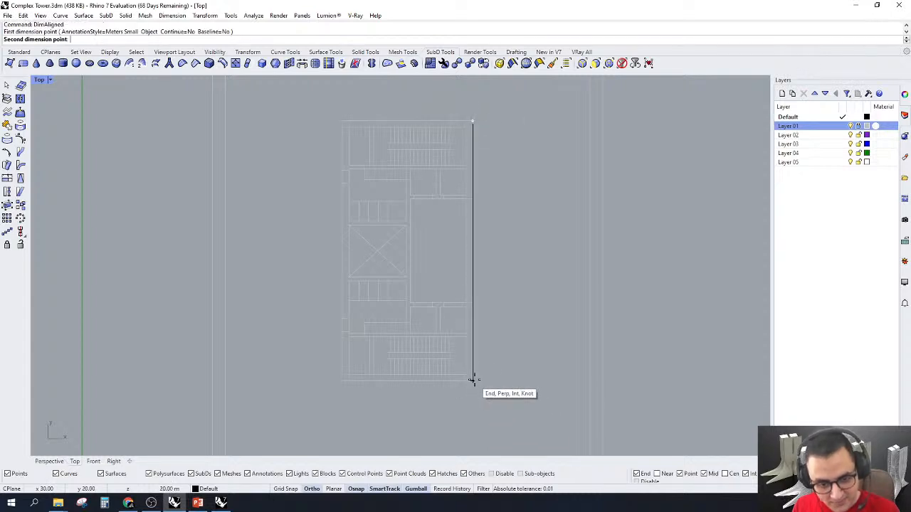
left_click(472, 380)
scroll(498, 270, "up", 4)
scroll(499, 271, "down", 8)
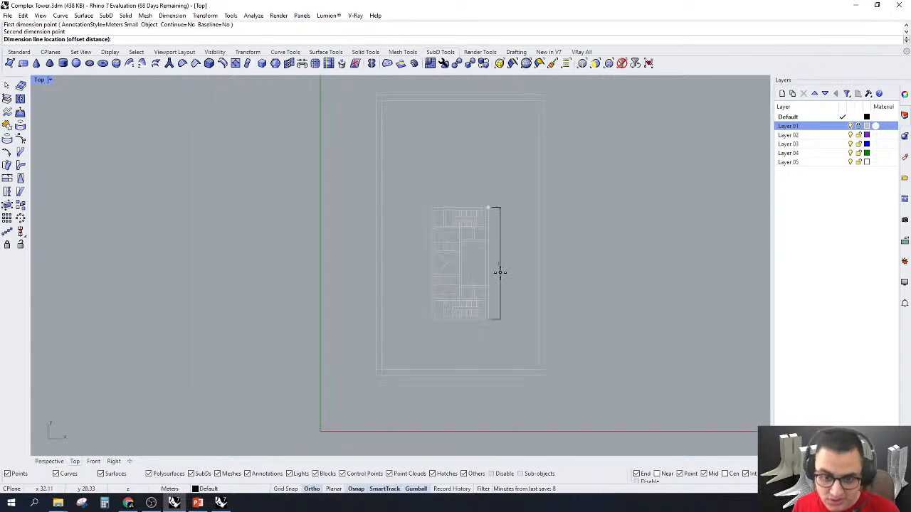
scroll(499, 270, "up", 2)
key("Escape")
Show the construction grid in the Top viewport using the Grid command
scroll(501, 278, "down", 3)
scroll(528, 186, "up", 1)
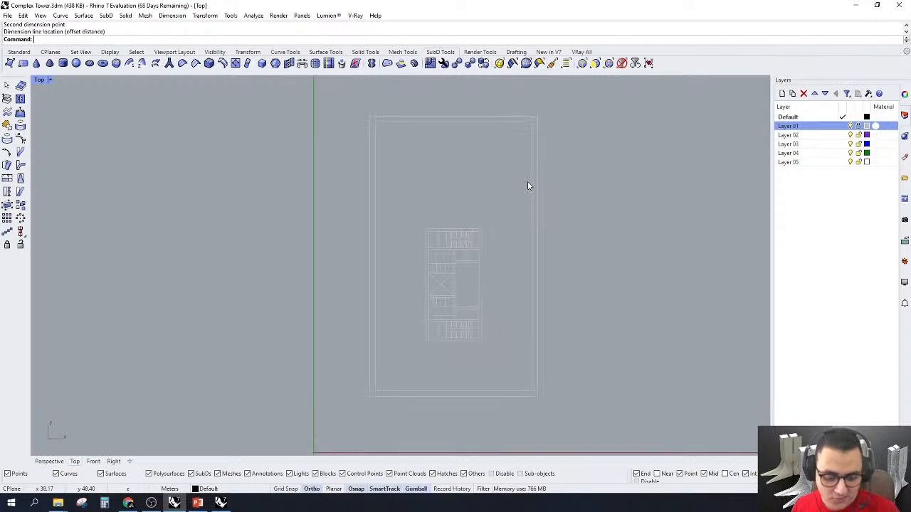
type("grid")
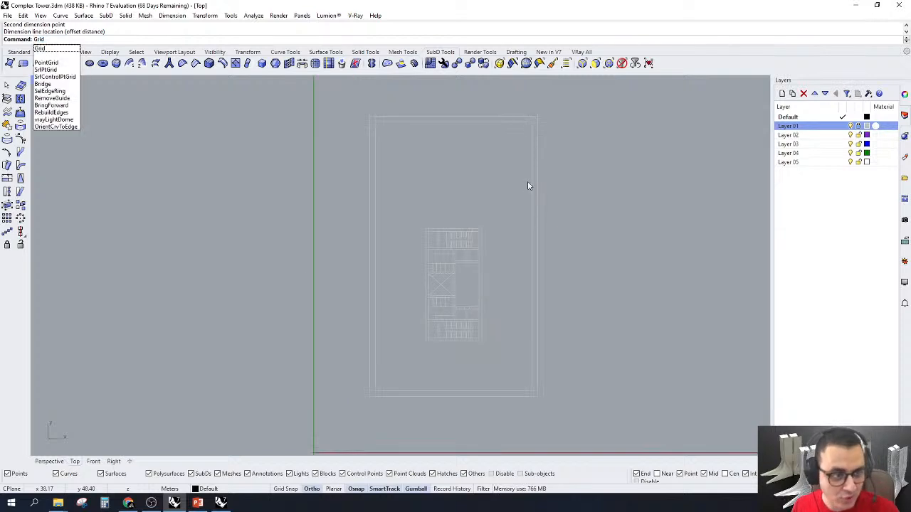
key("Return")
left_click(278, 39)
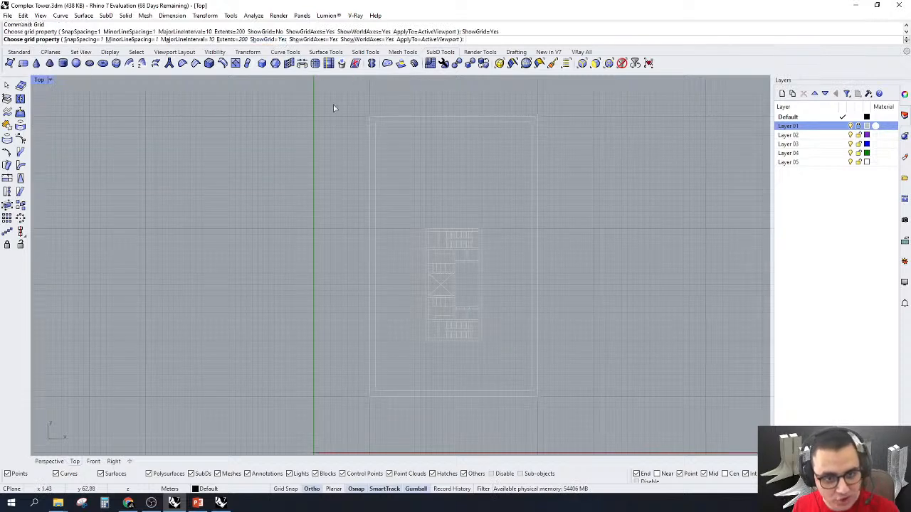
key("Return")
scroll(386, 222, "down", 2)
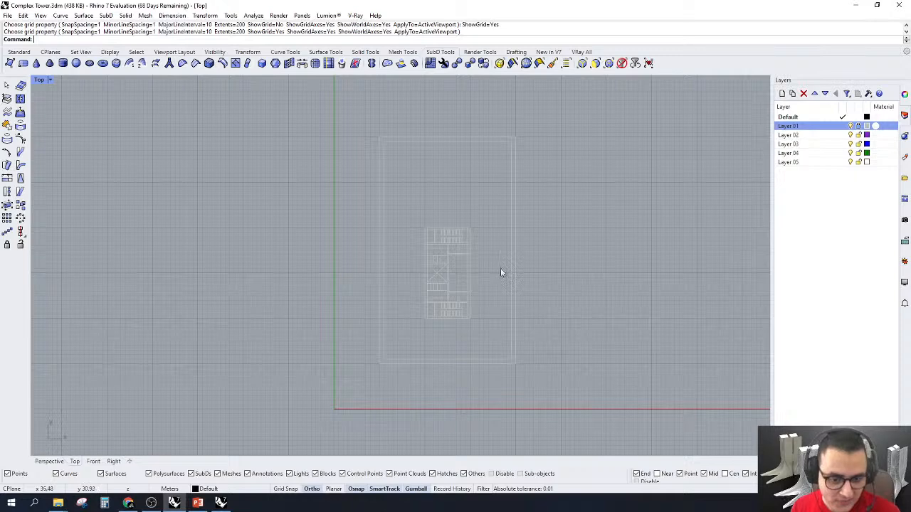
scroll(438, 260, "up", 1)
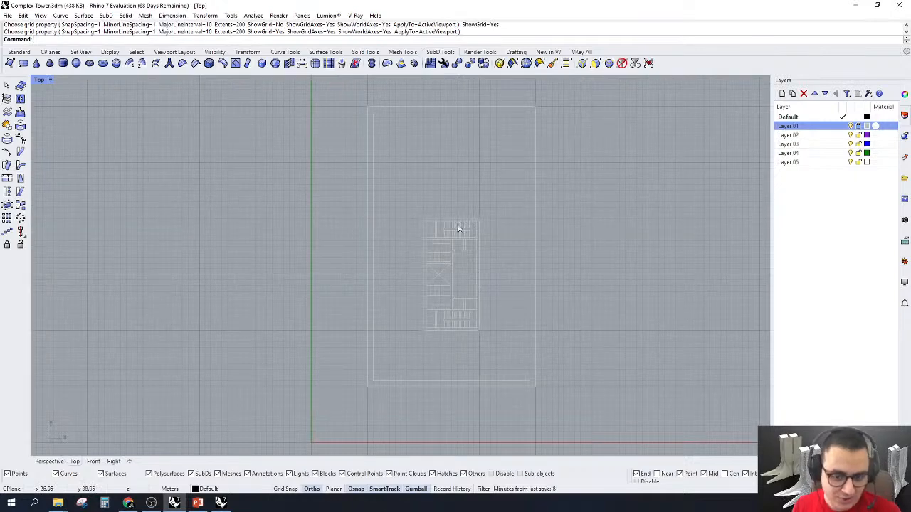
scroll(389, 356, "down", 1)
right_click_drag(363, 389, 290, 385)
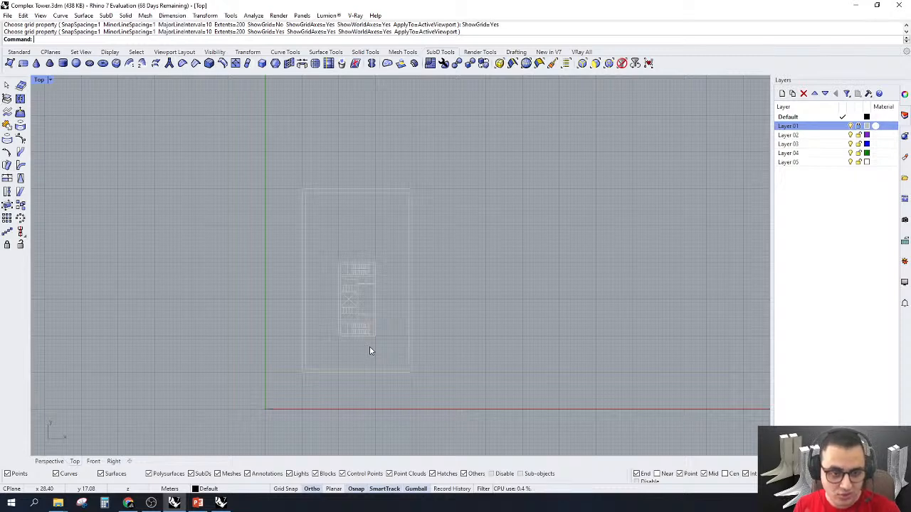
In the Perspective view, create a SubD box between opposite corners of the outer plan boundary, 250 m high with five vertical divisions
left_click(49, 461)
scroll(469, 332, "up", 5)
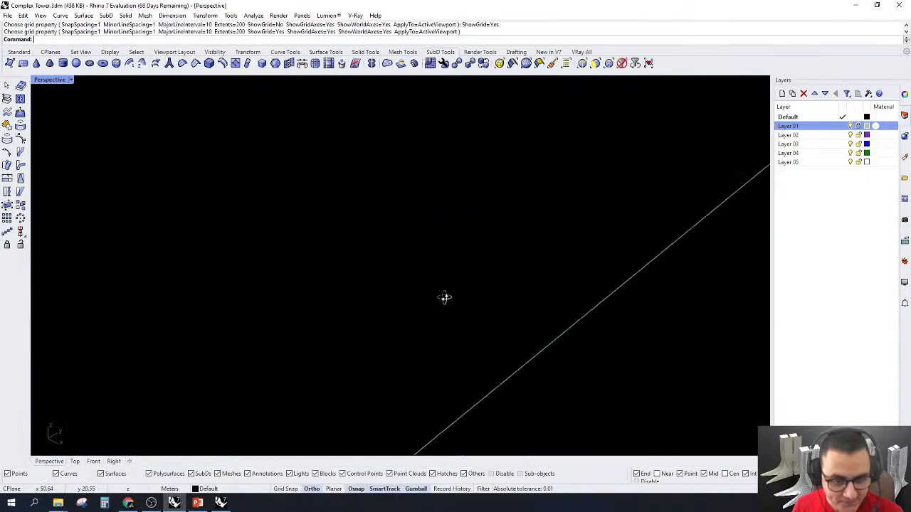
scroll(445, 297, "down", 6)
scroll(466, 348, "up", 2)
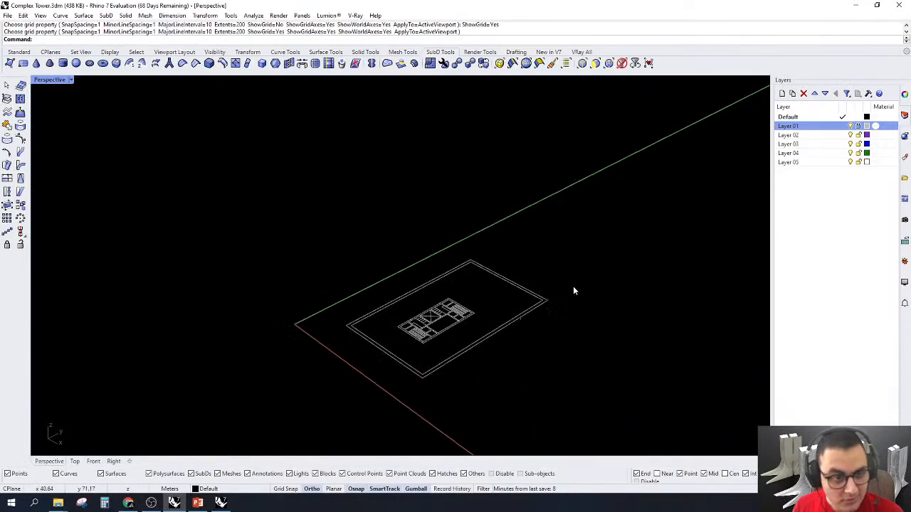
right_click_drag(573, 291, 388, 134)
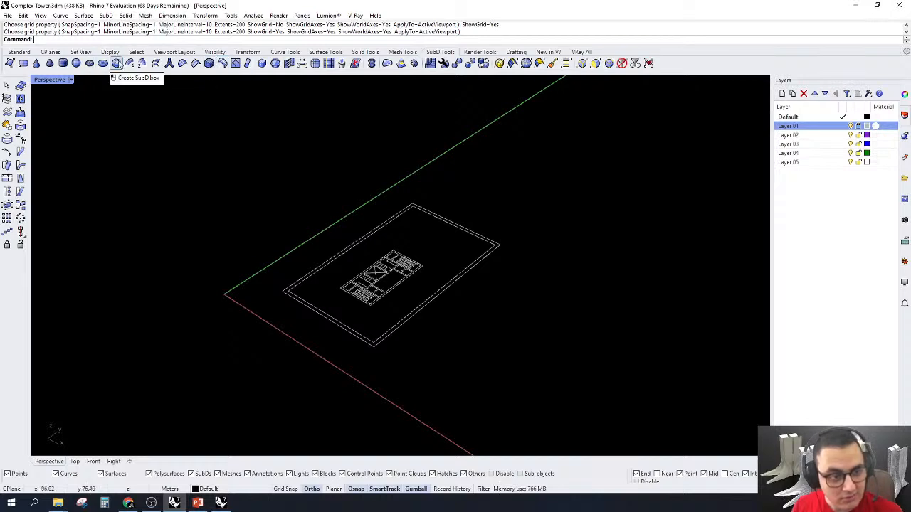
left_click(117, 63)
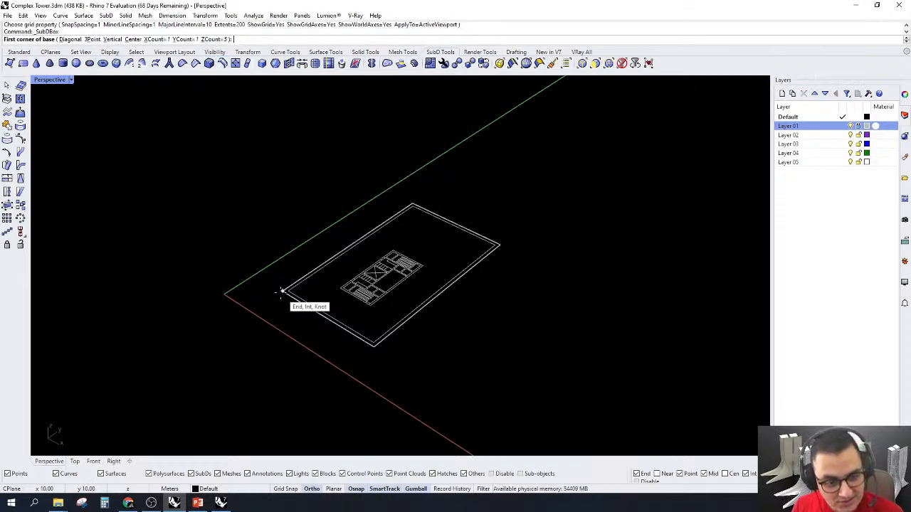
left_click(282, 291)
left_click(500, 247)
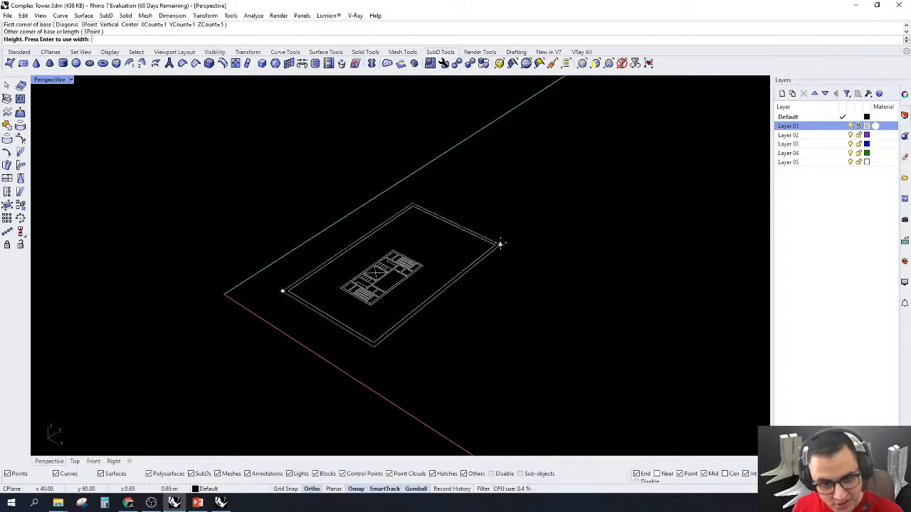
scroll(489, 340, "down", 3)
scroll(489, 339, "down", 3)
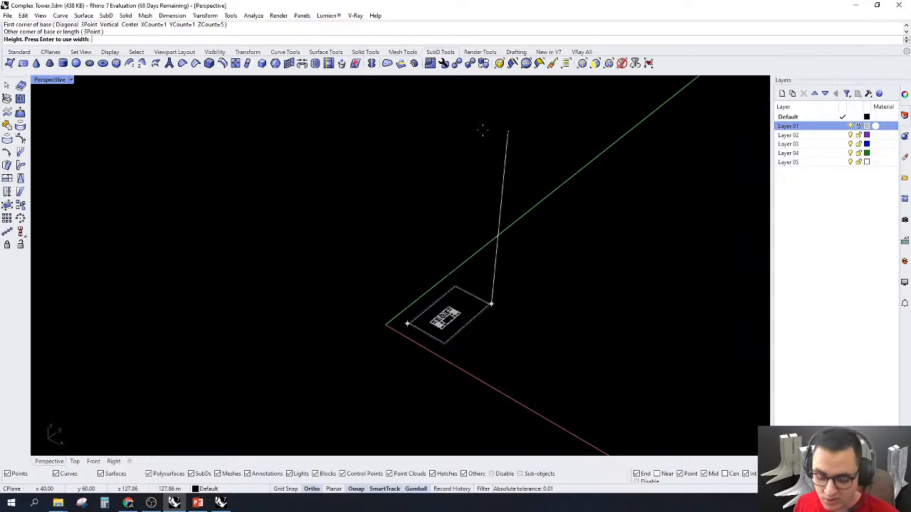
left_click(507, 132)
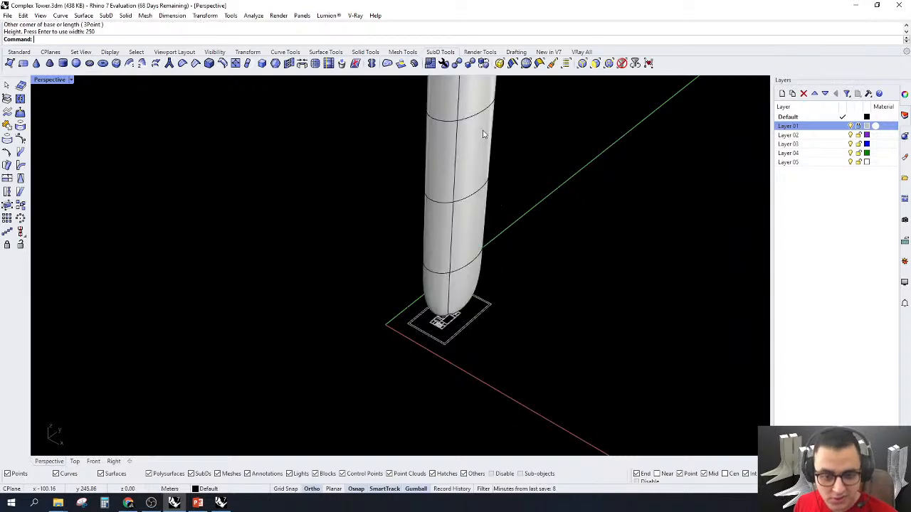
Restrict selection to SubD edges and select the tower's four vertical corner edges as full edge loops
scroll(406, 372, "down", 3)
right_click_drag(406, 372, 477, 180)
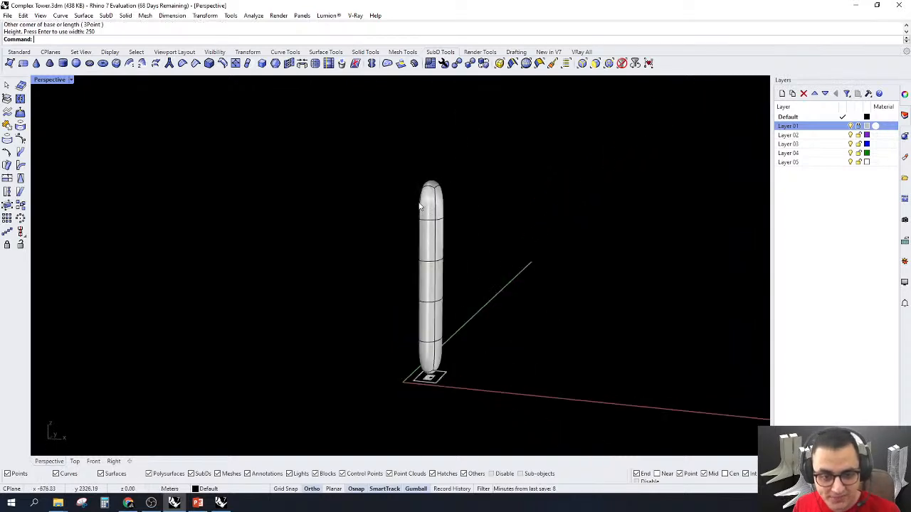
scroll(542, 187, "up", 5)
left_click_drag(548, 187, 186, 264)
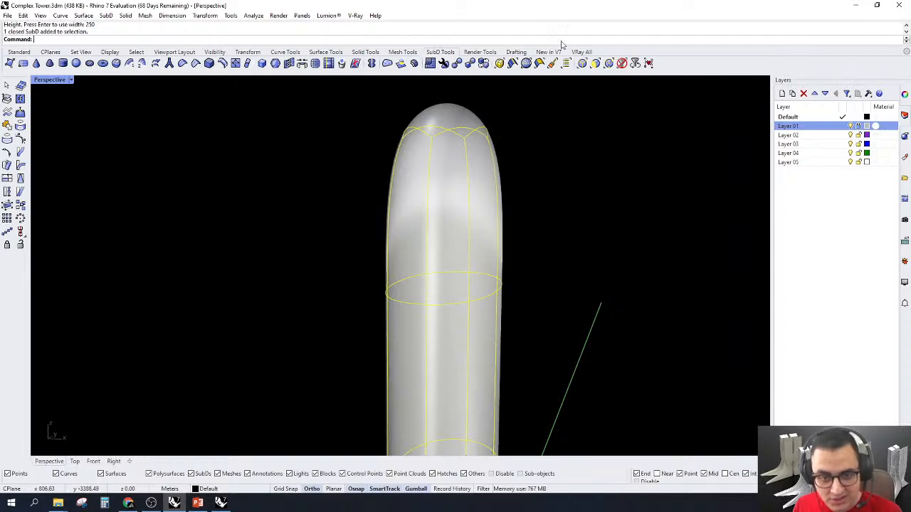
left_click(582, 63)
left_click_drag(600, 195, 197, 239)
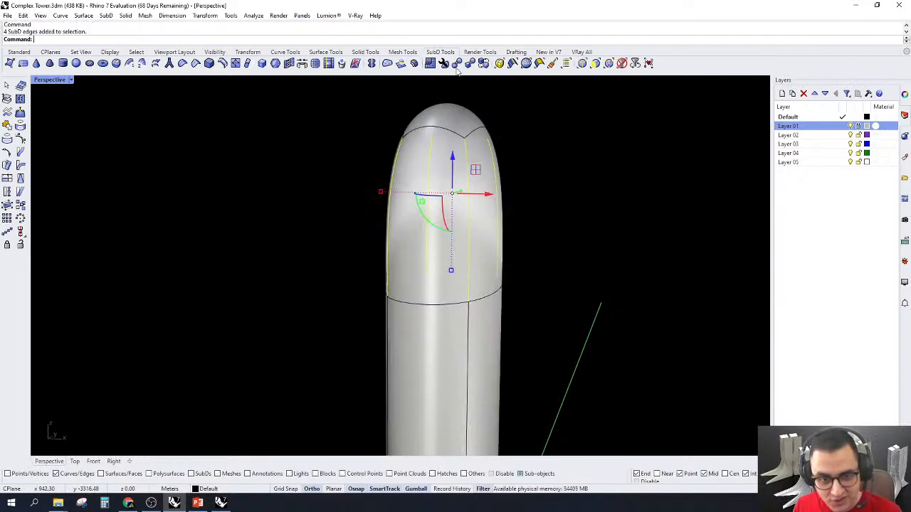
left_click(512, 64)
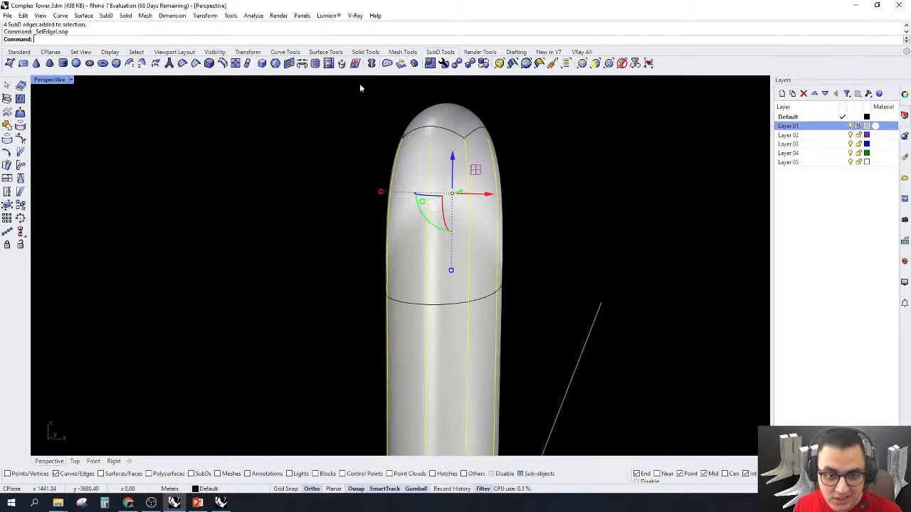
Add the tower's top and bottom perimeter edges to the selection, crease all selected edges, and clear the selection
left_click_drag(359, 84, 543, 168)
scroll(515, 125, "down", 12)
scroll(507, 274, "up", 10)
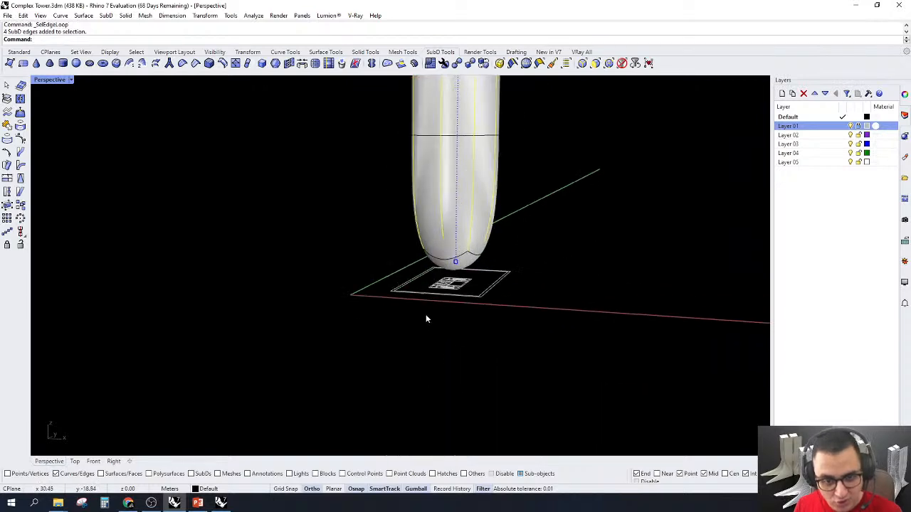
left_click_drag(326, 344, 511, 228, "shift")
scroll(454, 312, "down", 3)
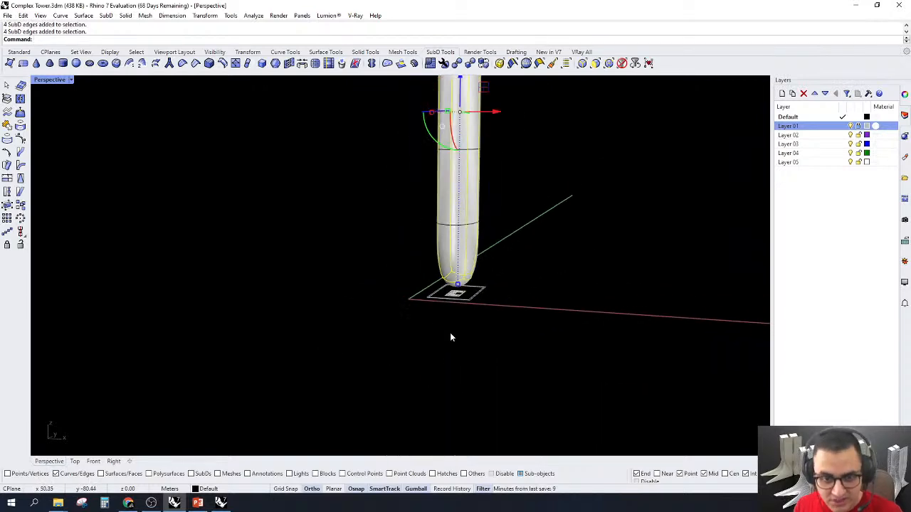
left_click(196, 64)
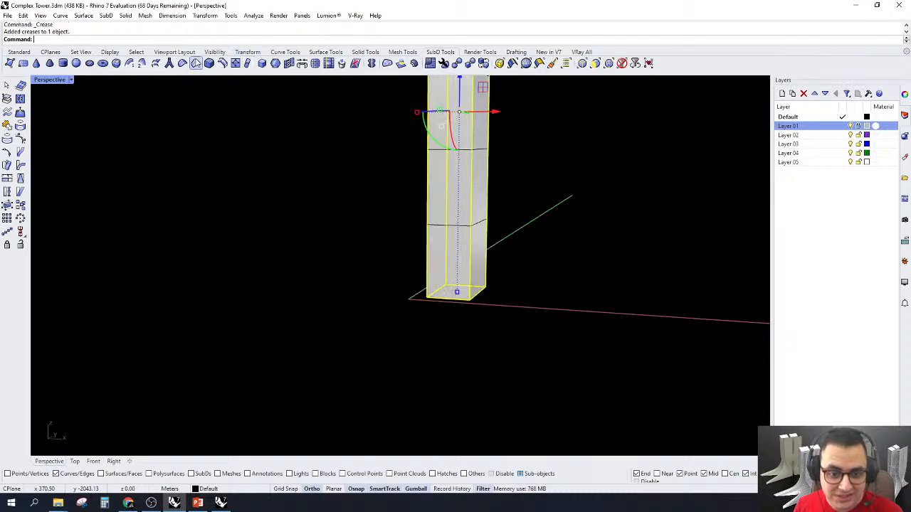
scroll(443, 328, "down", 2)
left_click(444, 328)
right_click_drag(530, 290, 442, 255)
scroll(448, 270, "down", 4)
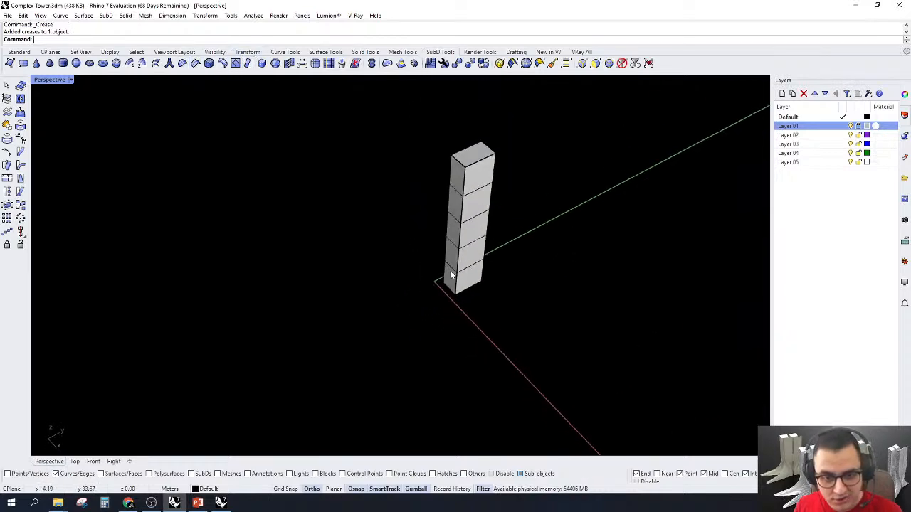
scroll(452, 302, "up", 4)
right_click_drag(452, 302, 399, 296, "shift")
scroll(416, 284, "up", 5)
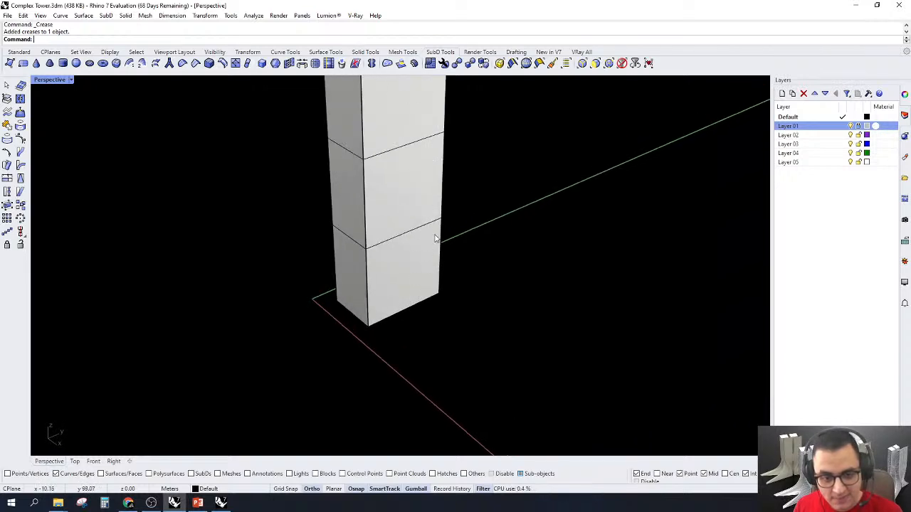
Move the lowest segment's two vertical edges on the long face farther from the Y axis 50 m in negative Y, snapping between base corners
left_click(440, 240)
scroll(376, 292, "up", 1)
left_click(363, 286, "shift")
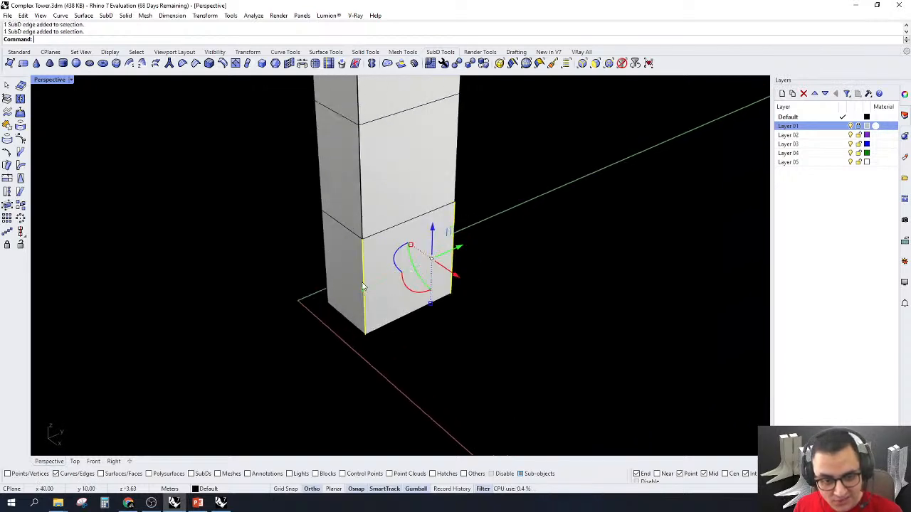
scroll(422, 321, "up", 4)
scroll(423, 321, "down", 6)
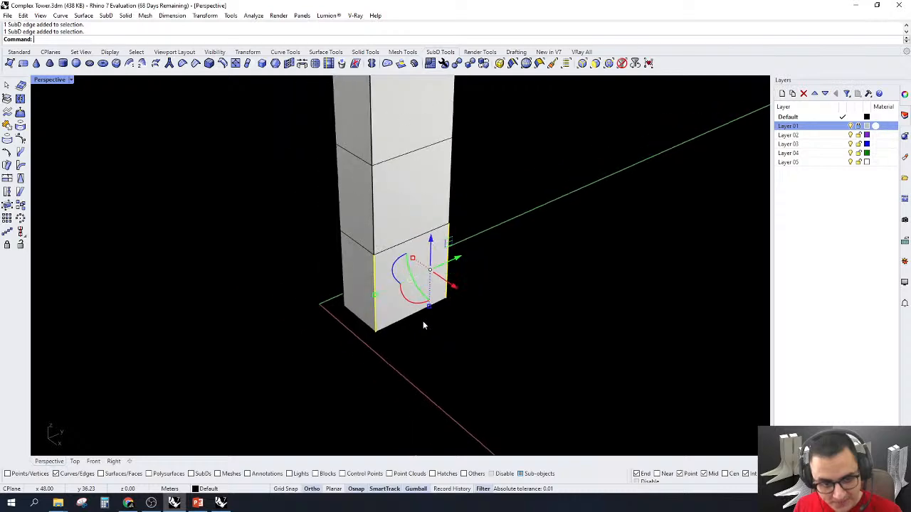
scroll(396, 332, "up", 3)
type("Move")
key("Return")
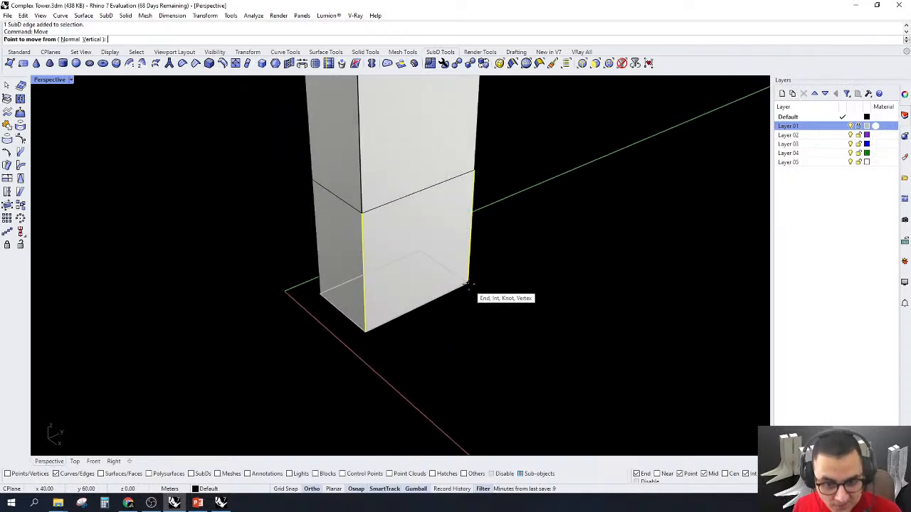
left_click(468, 283)
left_click(364, 332)
right_click_drag(363, 334, 400, 252)
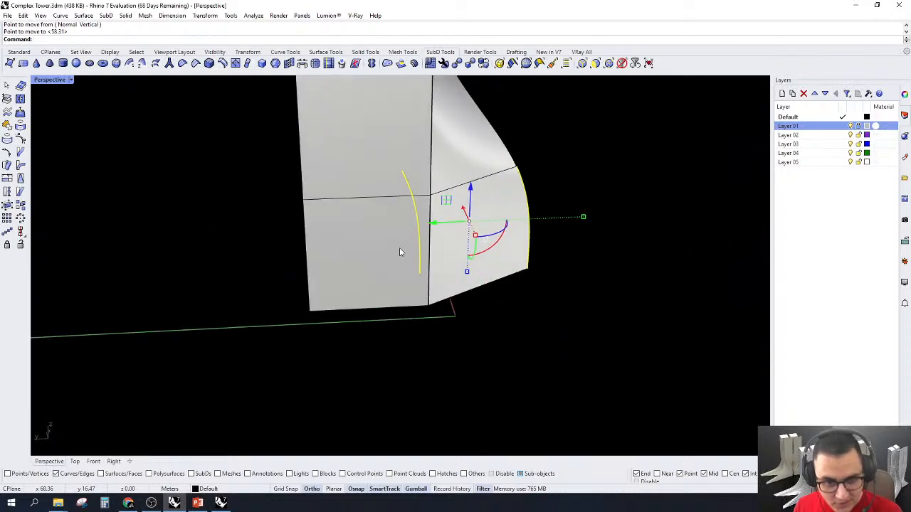
Move the lowest segment's two vertical edges on the opposite long face 50 m in positive Y, snapping between base corners
left_click(429, 277)
left_click(311, 282, "shift")
right_click_drag(313, 285, 554, 256)
type("Move")
key("Return")
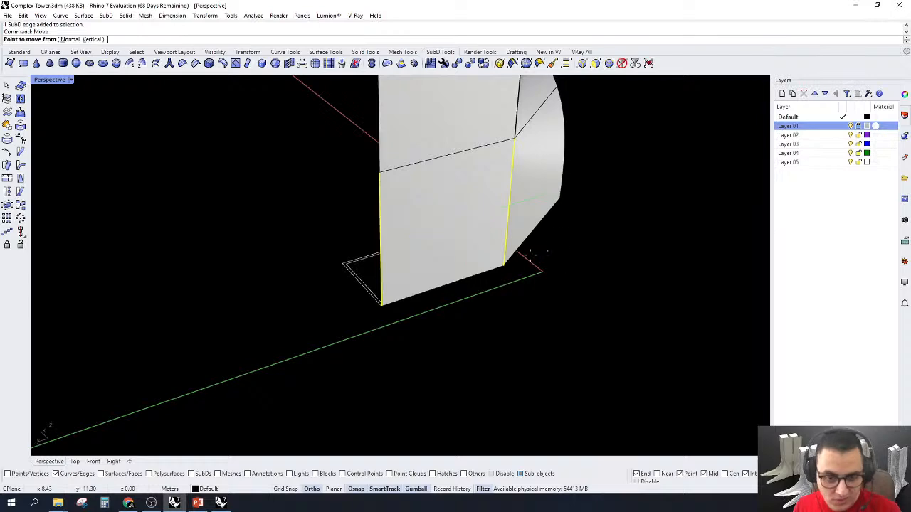
left_click(504, 266)
left_click(377, 304)
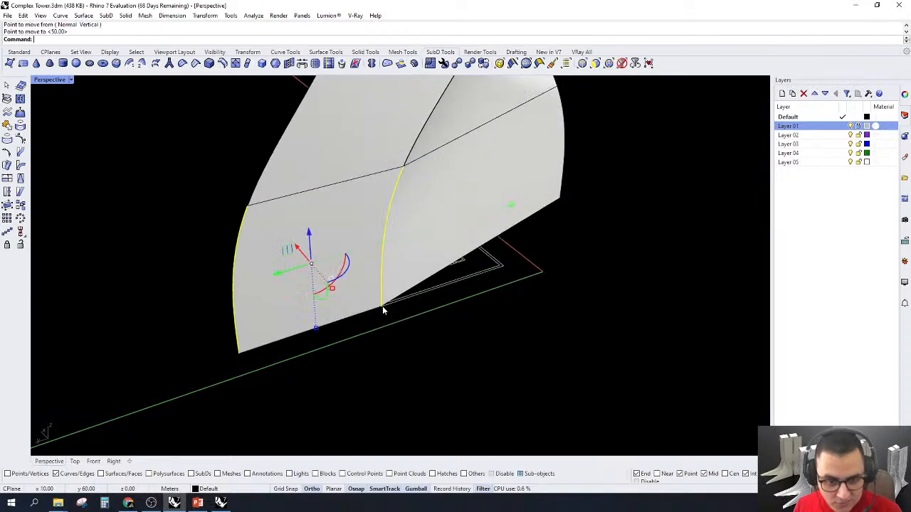
Move the overhanging edge at the positive-Y end onto the vacant outer corner of the plan outline, and select the overhanging edge at the negative-Y end
right_click_drag(377, 305, 574, 449)
left_click(555, 392)
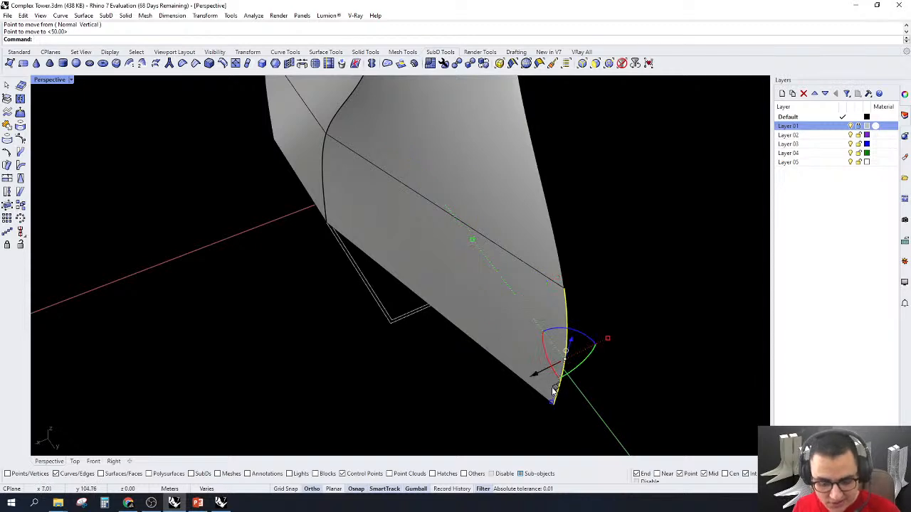
key("Return")
left_click(554, 403)
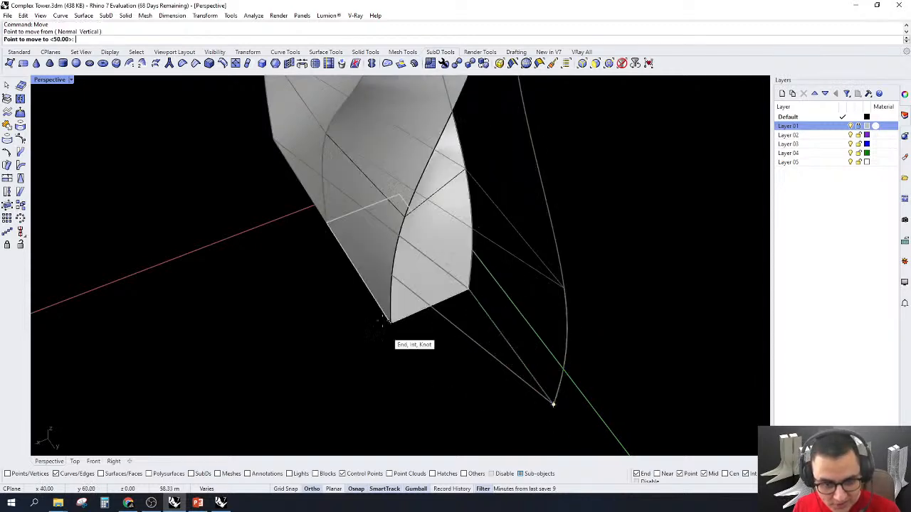
left_click(388, 321)
right_click_drag(553, 305, 271, 378)
left_click(277, 377)
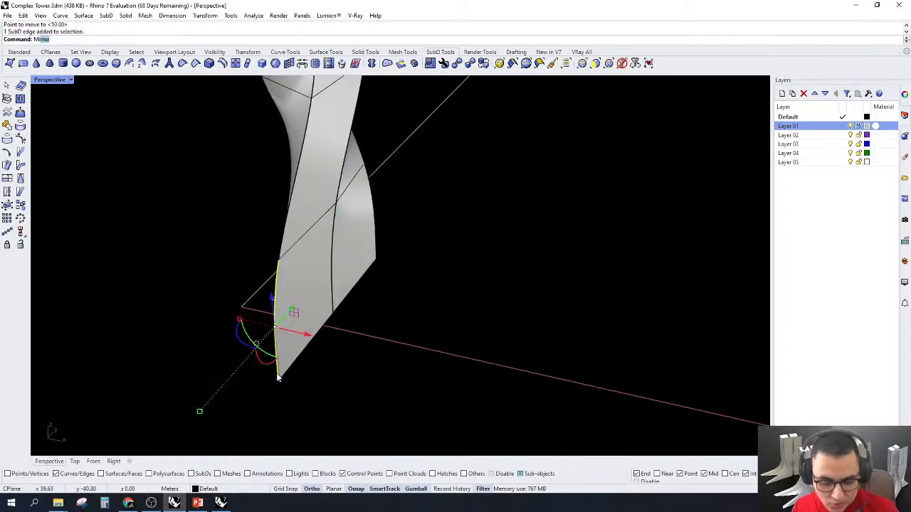
key("Return")
left_click(280, 377)
scroll(264, 306, "up", 5)
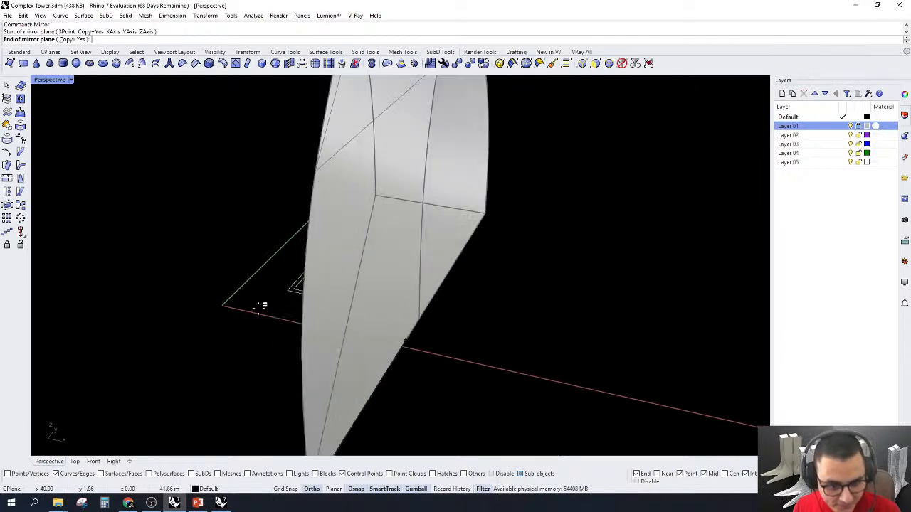
left_click(301, 288)
Move the selected overhanging edge from its base vertex onto the vacant plan outline corner nearest the origin, and clear the selection
right_click_drag(311, 308, 337, 365)
type("Move")
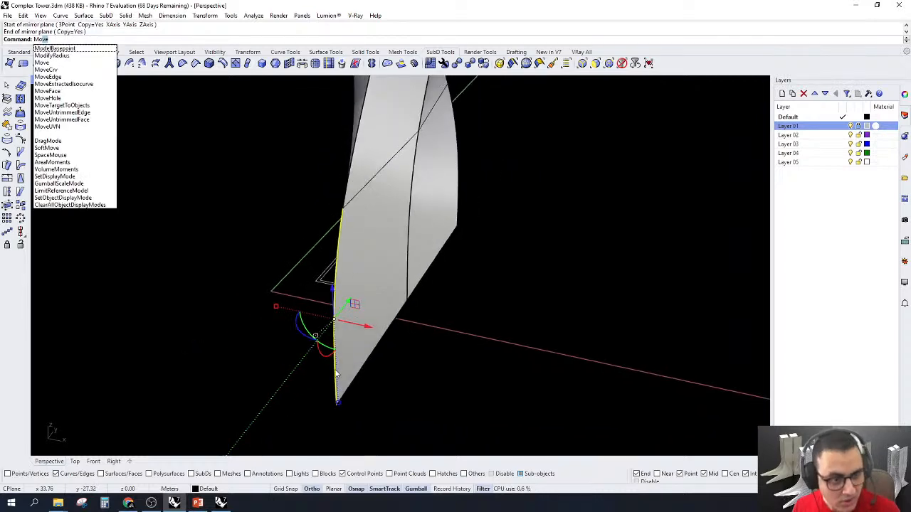
key("Return")
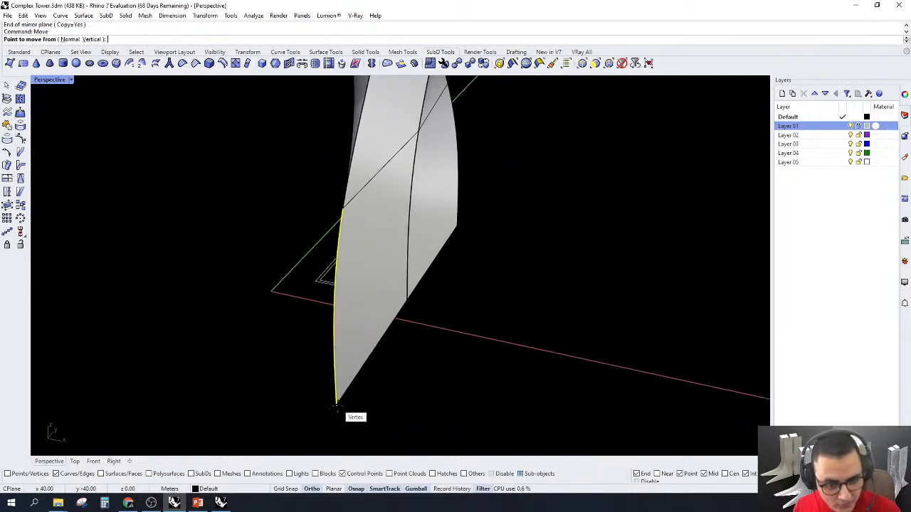
left_click(337, 404)
left_click(314, 282)
key("Escape")
Examine the twisted lower part of the tower from several sides, comparing flat and smooth SubD display
scroll(313, 283, "down", 6)
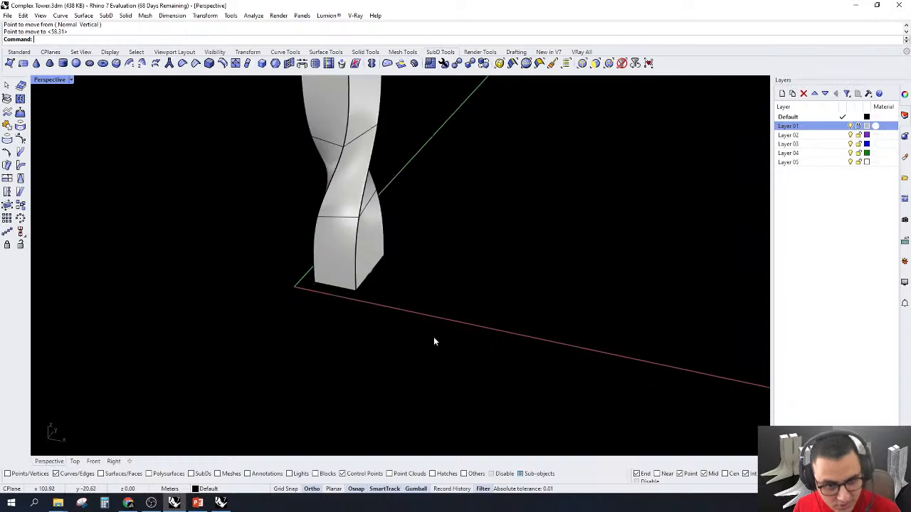
right_click_drag(433, 337, 379, 328)
scroll(378, 328, "down", 5)
scroll(407, 174, "up", 6)
scroll(390, 199, "down", 2)
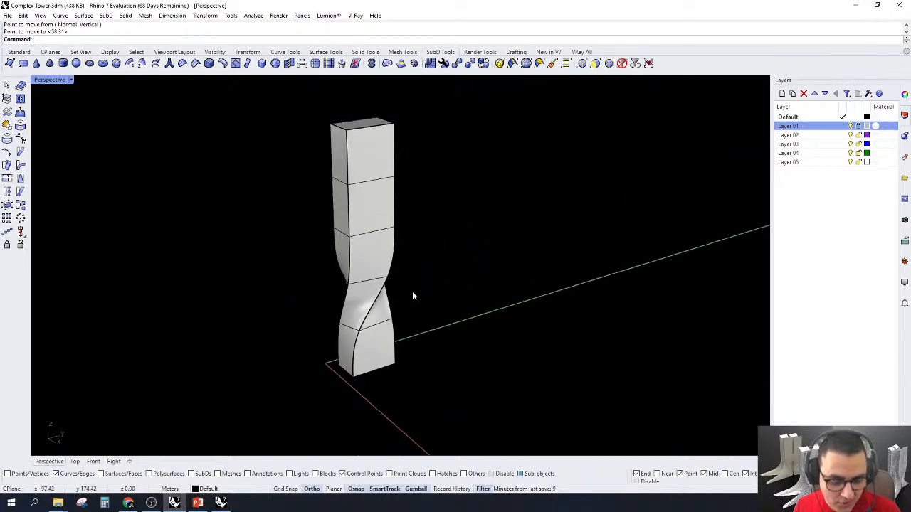
key("Tab")
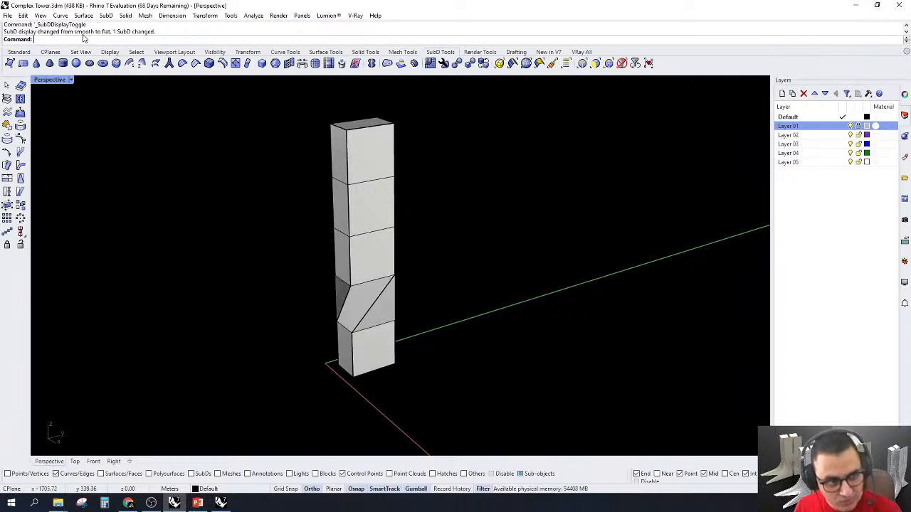
right_click_drag(423, 369, 420, 347)
key("Tab")
scroll(333, 357, "down", 5)
scroll(415, 394, "up", 3)
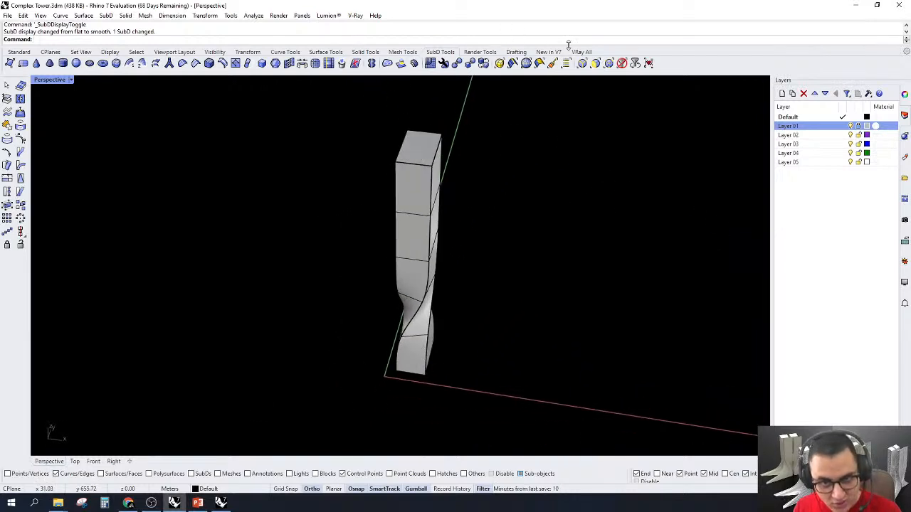
Turn off the selection filter and mirror a copy of the whole tower across the X axis from the origin, with Ortho off and Grid Snap on
left_click(622, 64)
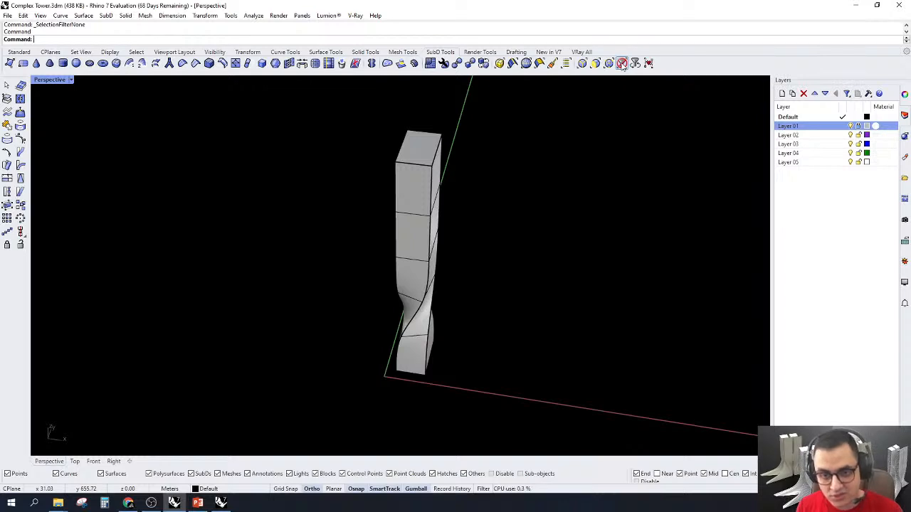
left_click(427, 205)
right_click_drag(418, 211, 424, 363)
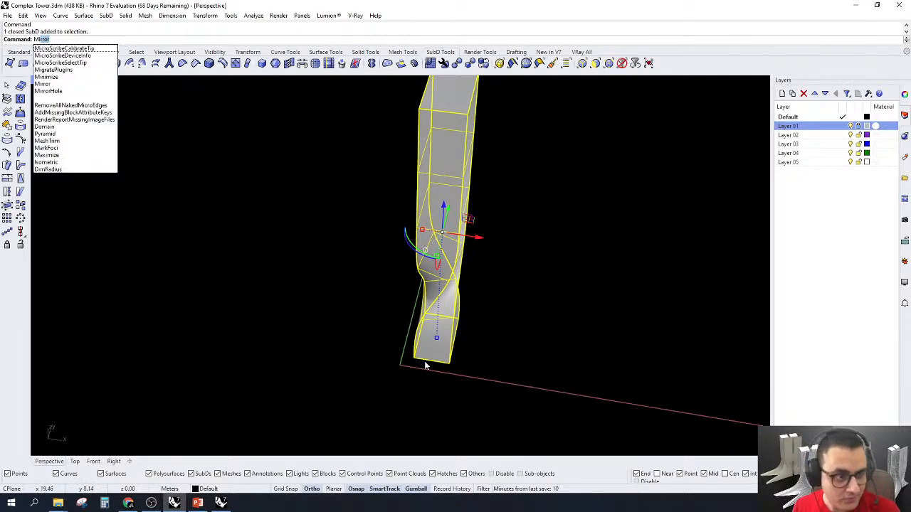
key("Return")
scroll(413, 371, "up", 3)
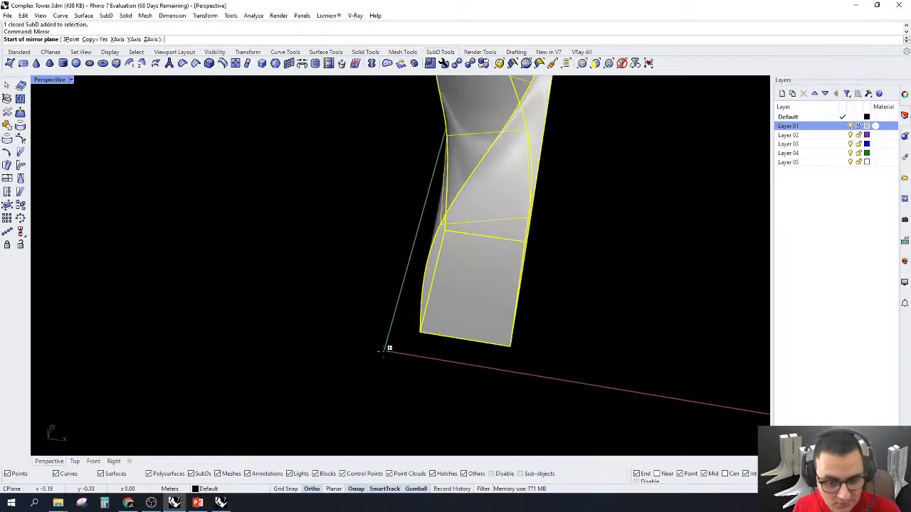
scroll(385, 350, "up", 2)
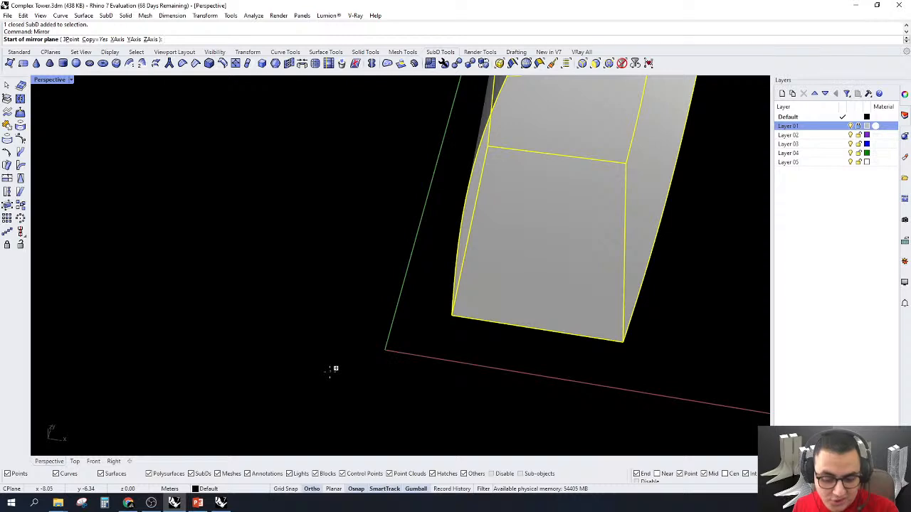
key("F8")
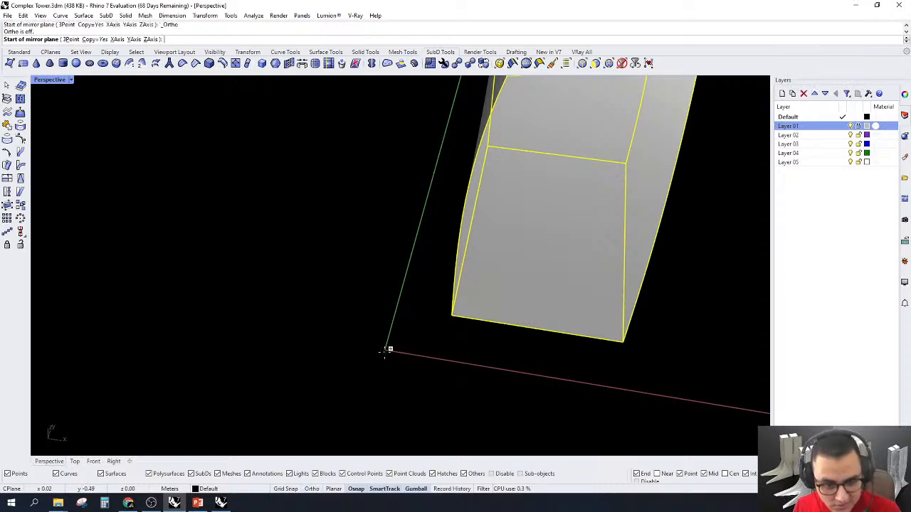
left_click(287, 489)
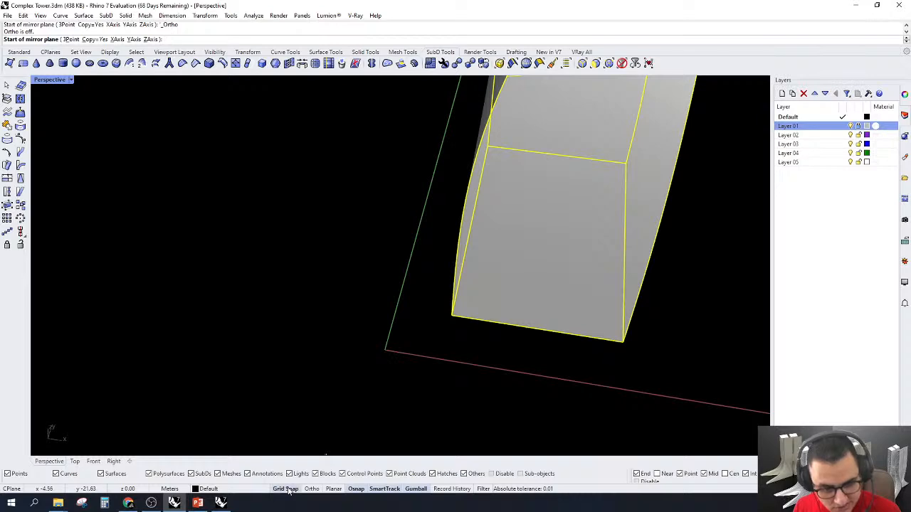
left_click(384, 352)
scroll(203, 372, "down", 6)
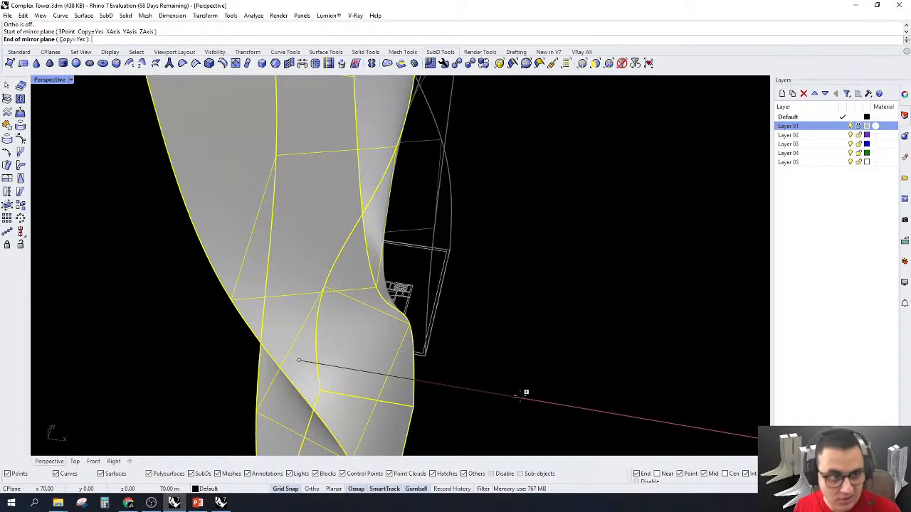
scroll(526, 392, "down", 8)
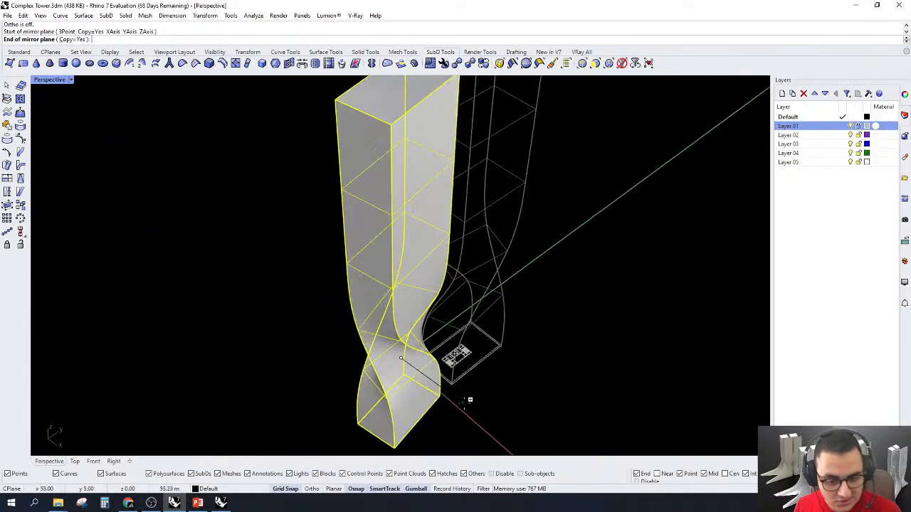
scroll(477, 421, "up", 5)
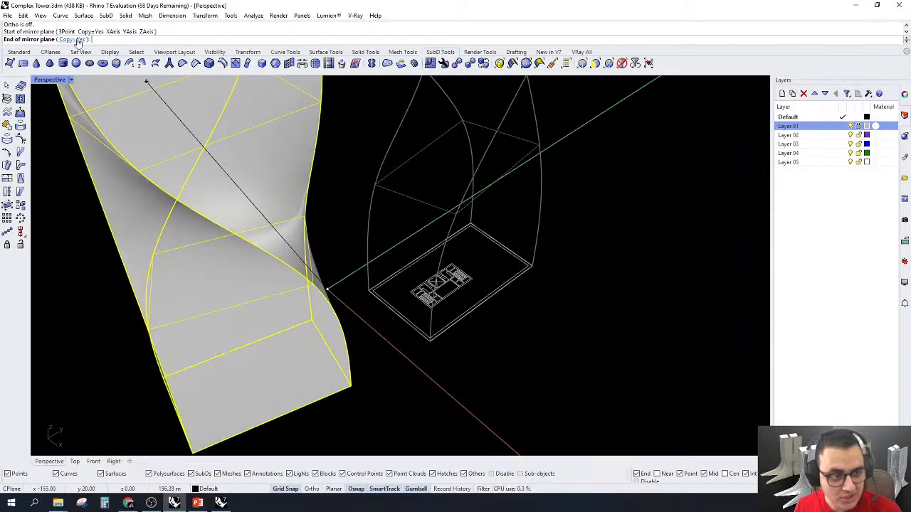
left_click(467, 407)
scroll(463, 379, "down", 6)
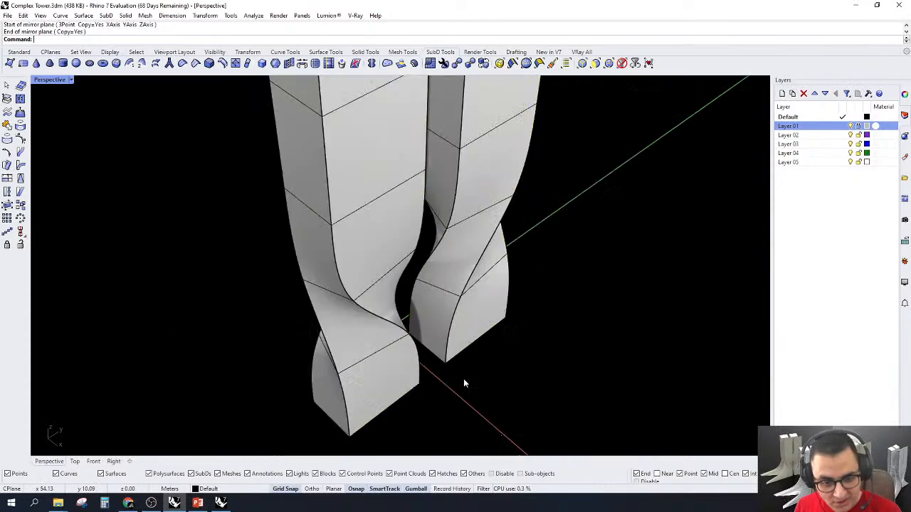
Reflect the original tower SubD across the Y axis from the origin, keeping the original's side and accepting the Automatic snap style
right_click_drag(456, 335, 409, 91)
left_click(495, 184)
left_click(441, 189, "shift")
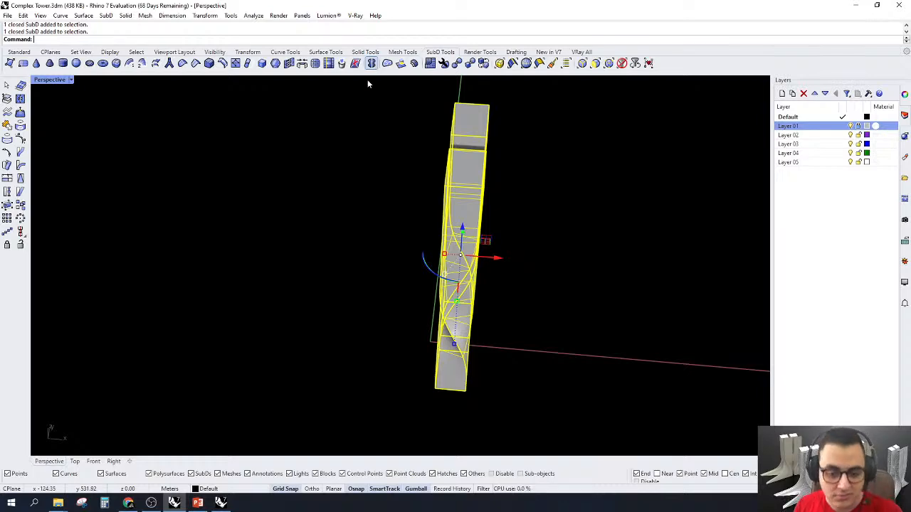
right_click_drag(430, 292, 476, 375)
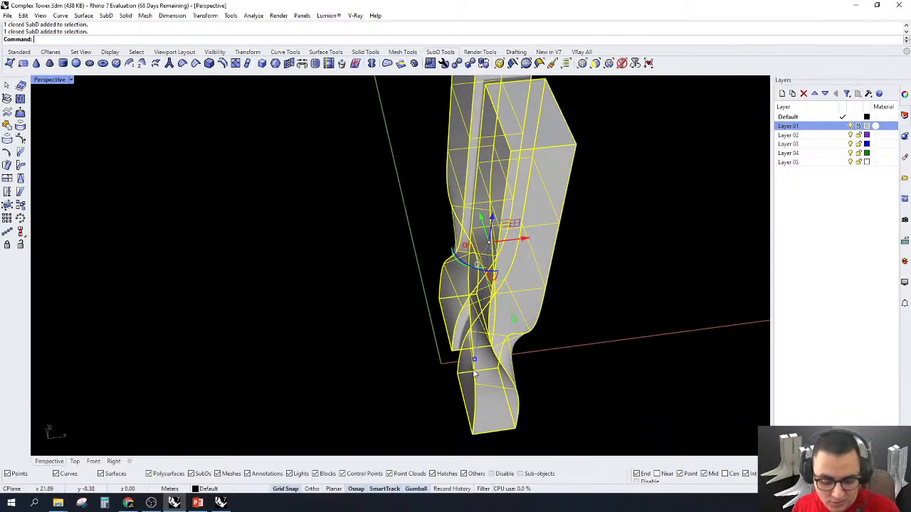
right_click_drag(412, 157, 402, 107)
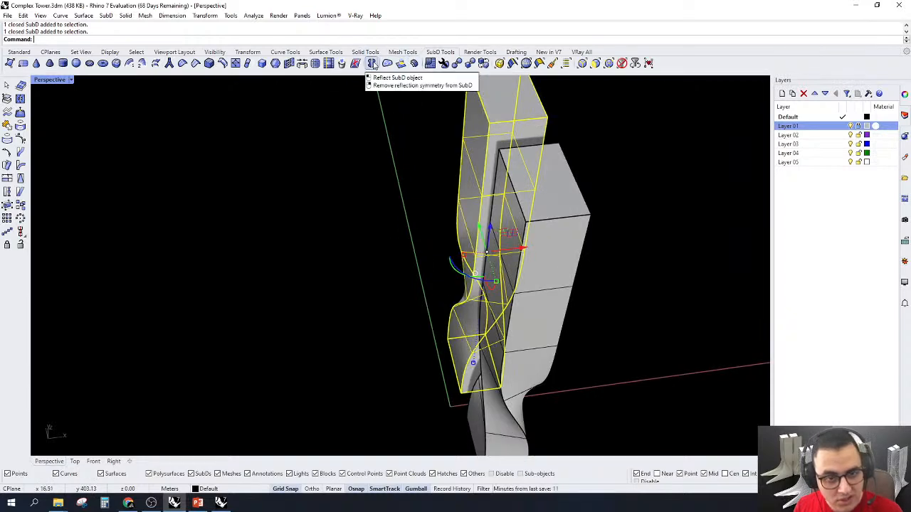
left_click(372, 63)
left_click(449, 406)
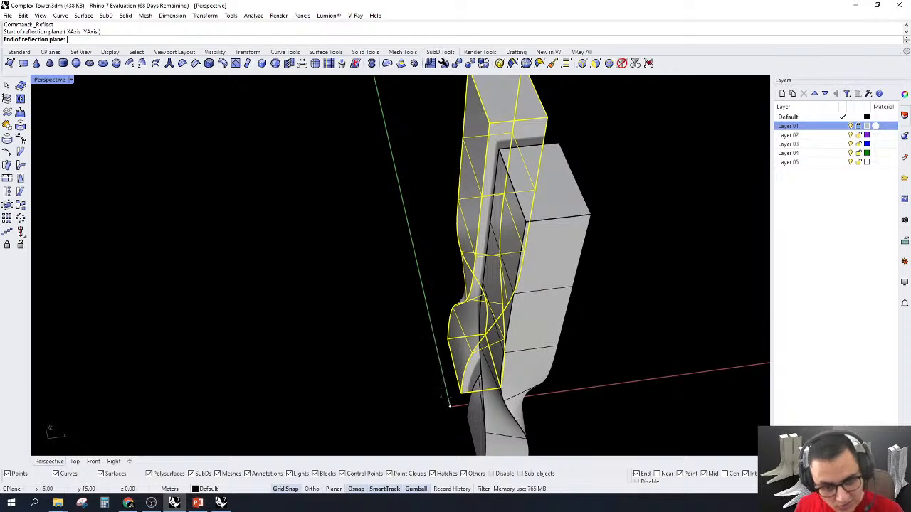
left_click(405, 213)
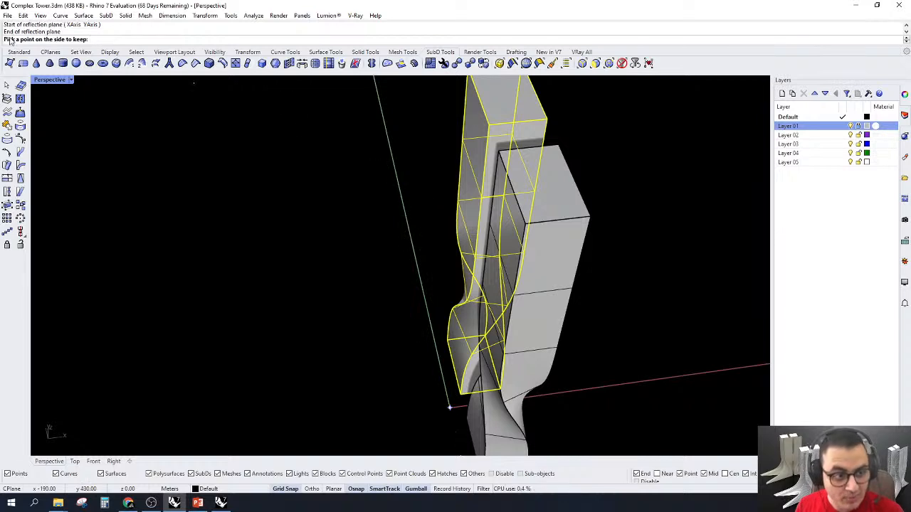
left_click(510, 110)
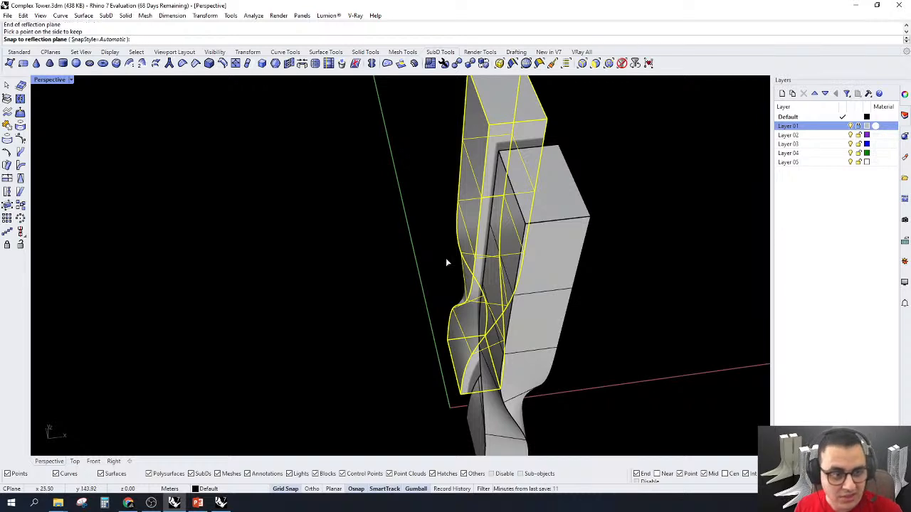
key("Return")
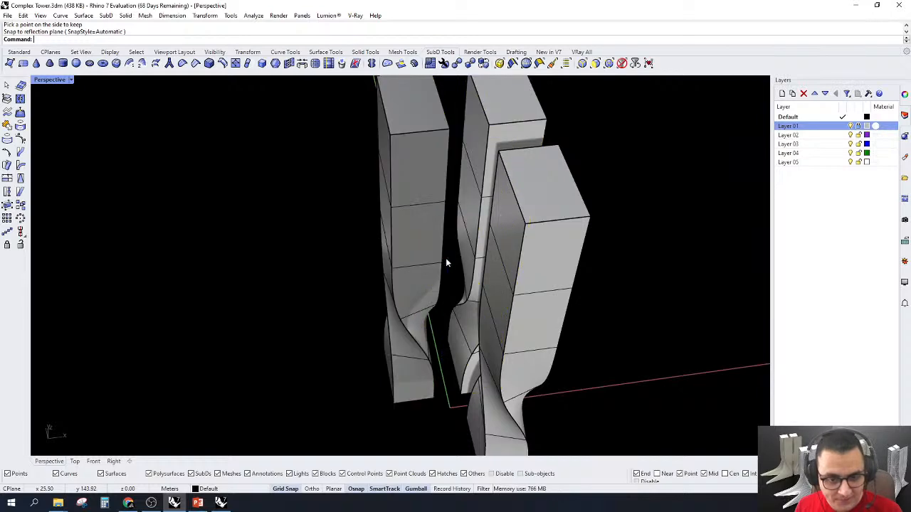
right_click_drag(447, 262, 390, 216)
scroll(372, 108, "up", 10)
right_click_drag(455, 206, 464, 217)
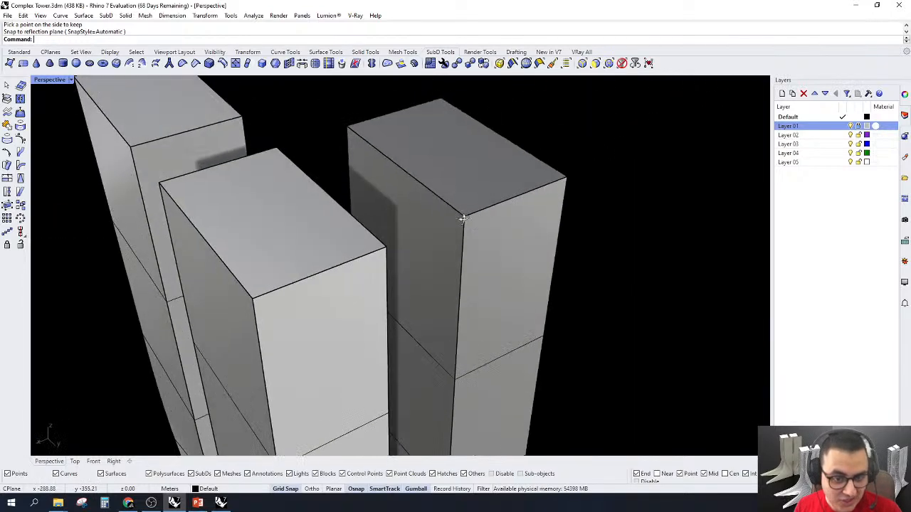
scroll(428, 140, "down", 7)
scroll(381, 280, "up", 5)
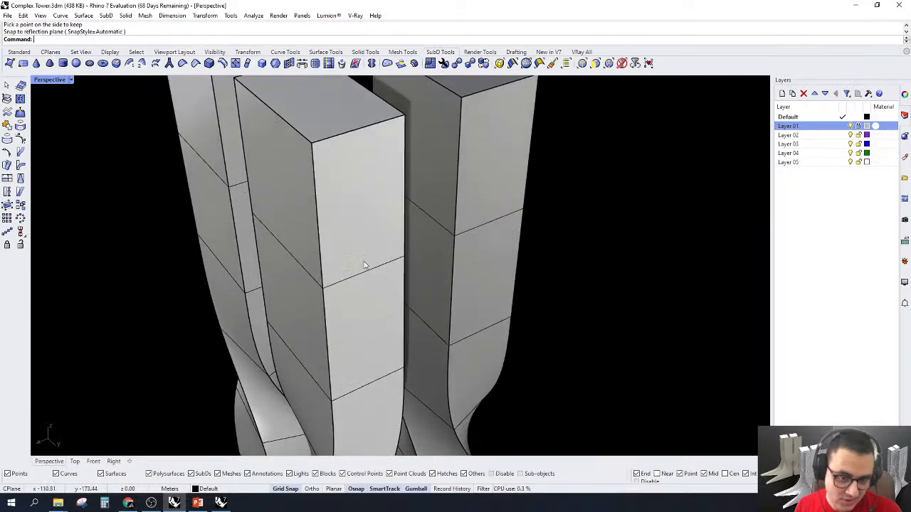
Examine the reflected tower pair from several sides, selecting it to check which bodies belong together, and clear the selection
scroll(363, 266, "down", 5)
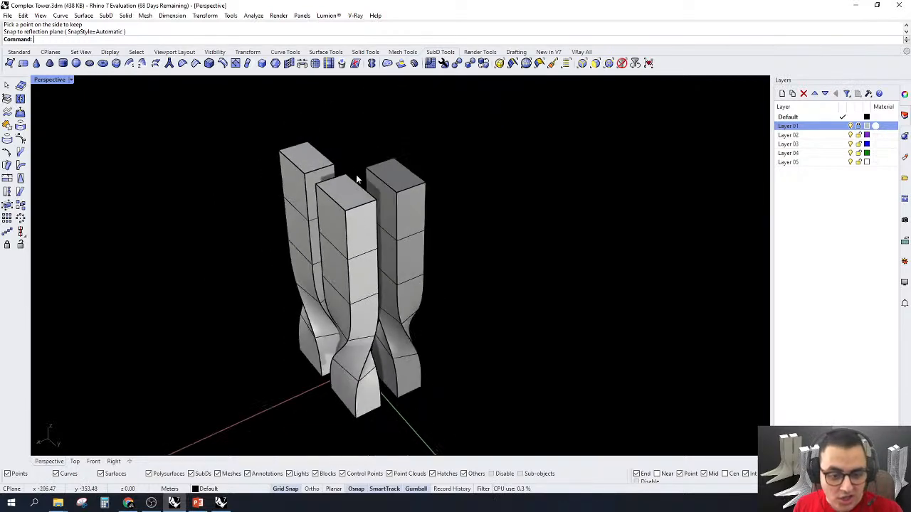
right_click_drag(363, 265, 348, 256)
scroll(319, 244, "up", 6)
left_click(307, 244)
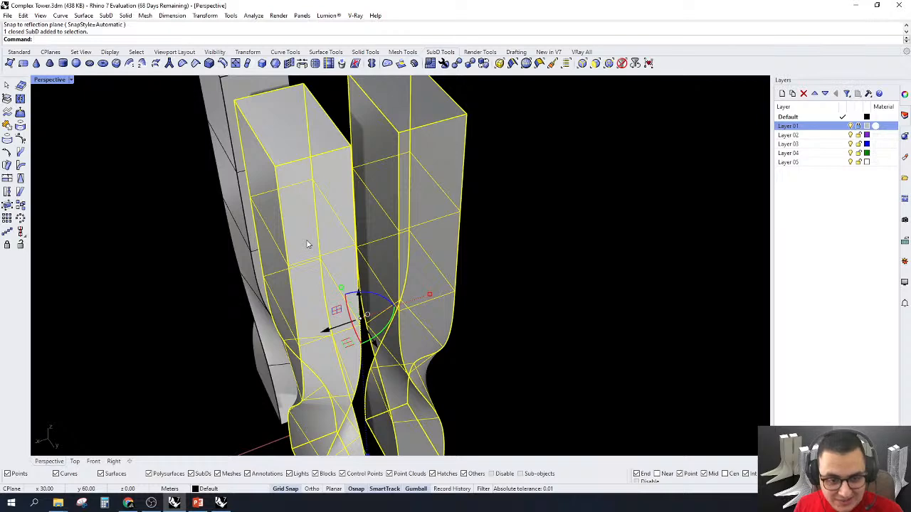
key("Escape")
left_click(307, 244)
scroll(308, 244, "down", 2)
right_click_drag(307, 244, 356, 241)
key("Escape")
scroll(328, 204, "up", 4)
left_click(298, 233)
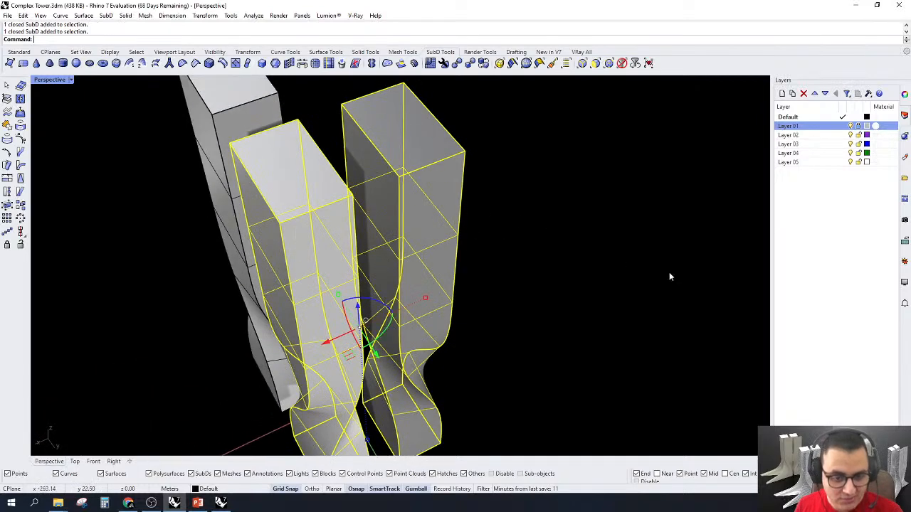
right_click_drag(650, 274, 594, 292)
left_click(593, 292)
Reflect the single mirrored tower across the Y axis from the origin, keeping its own side and accepting the Automatic snap style
right_click_drag(425, 306, 257, 224)
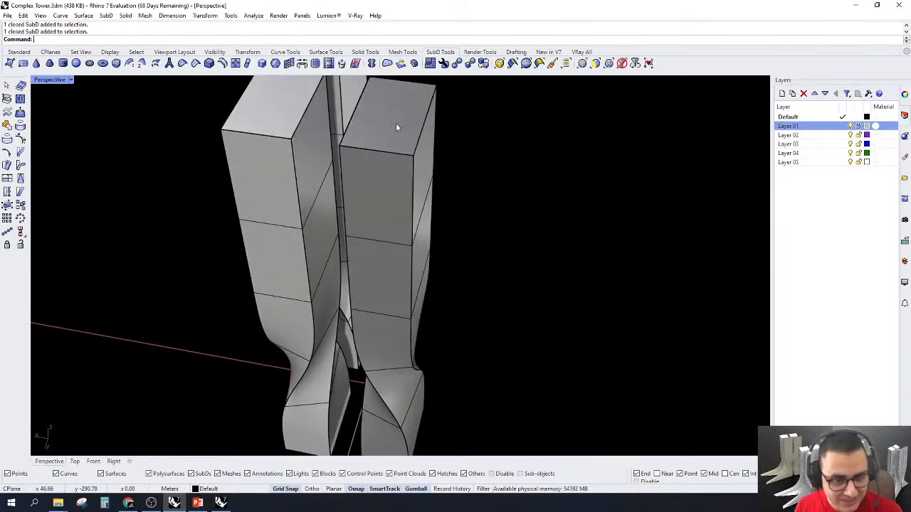
scroll(446, 224, "down", 4)
right_click_drag(547, 256, 310, 250)
scroll(510, 323, "up", 4)
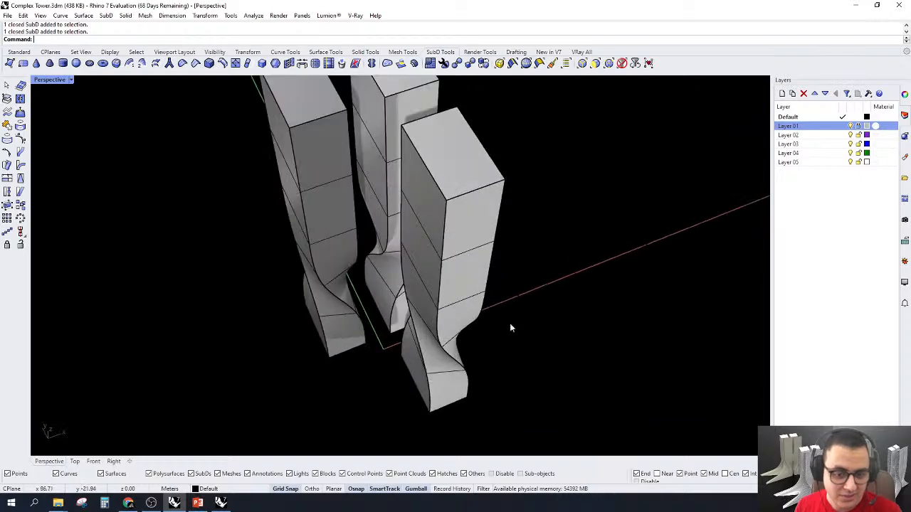
left_click(466, 245)
right_click_drag(467, 385, 443, 378)
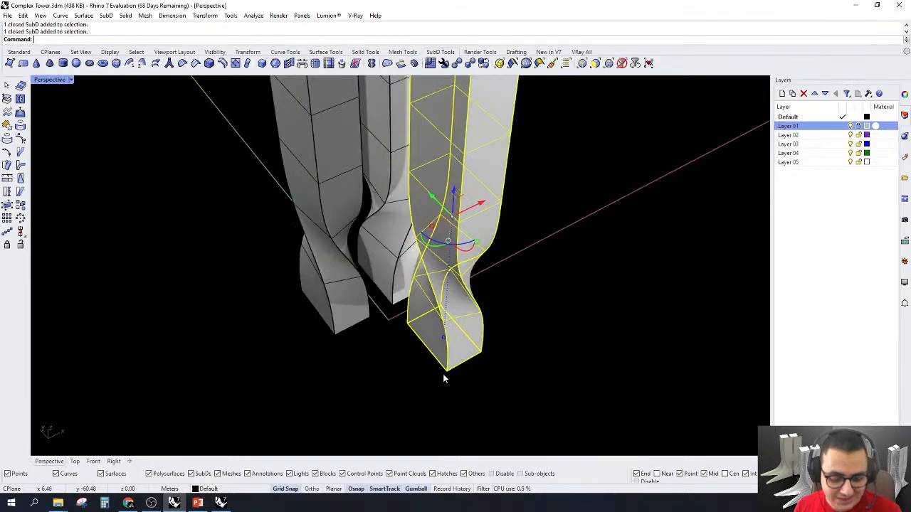
left_click(372, 64)
left_click(388, 320)
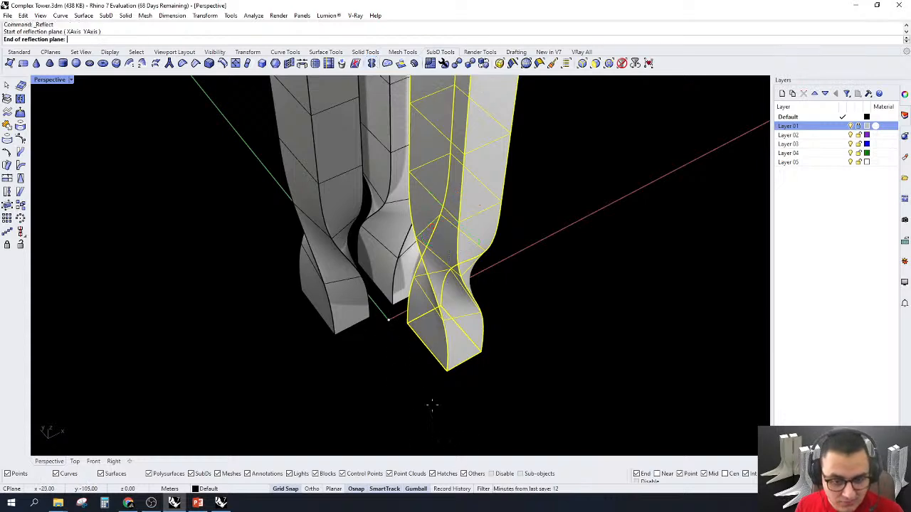
left_click(267, 169)
left_click(487, 165)
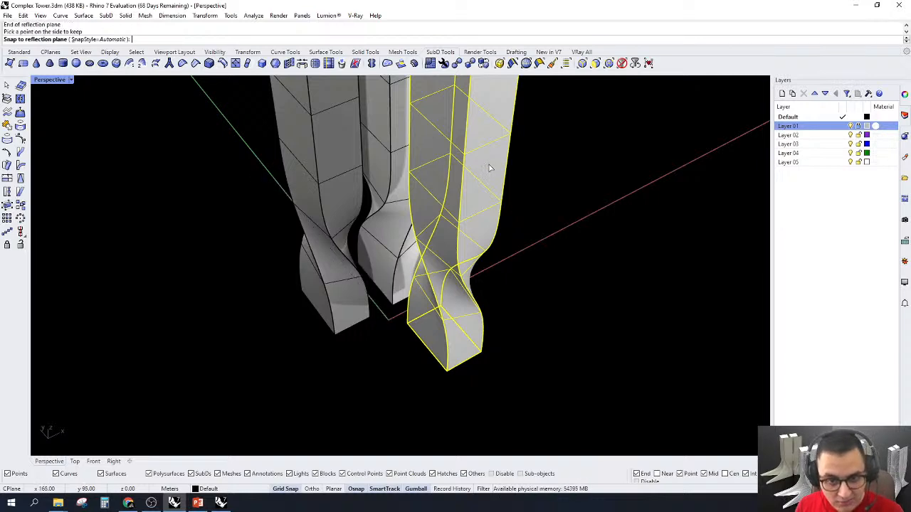
key("Return")
key("Escape")
Examine the lower parts of the four towers and the gaps between their bases
scroll(538, 234, "down", 2)
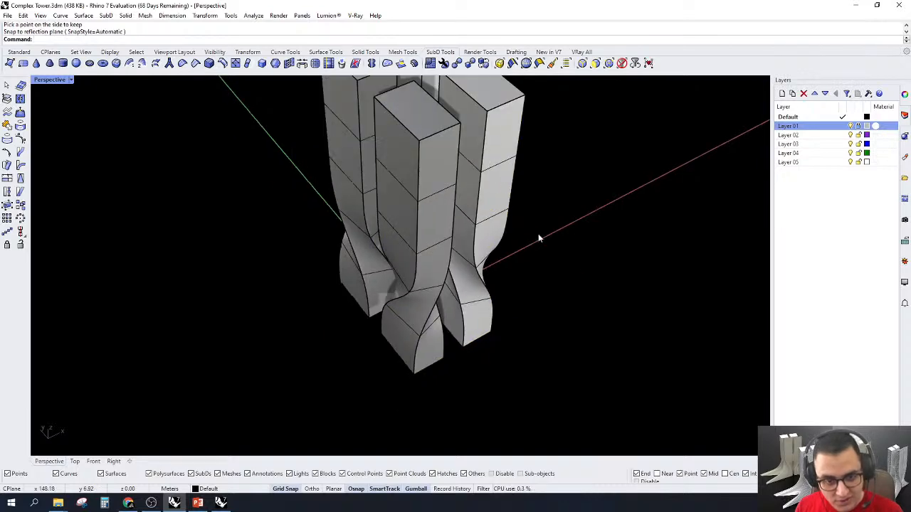
right_click_drag(538, 233, 345, 338)
scroll(293, 246, "down", 6)
scroll(293, 246, "up", 5)
scroll(403, 327, "up", 4)
scroll(329, 324, "up", 4)
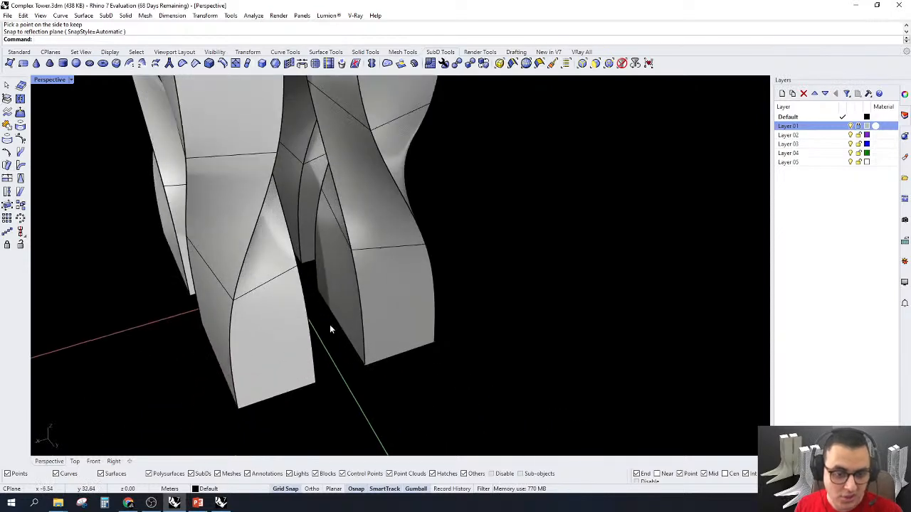
scroll(460, 335, "down", 8)
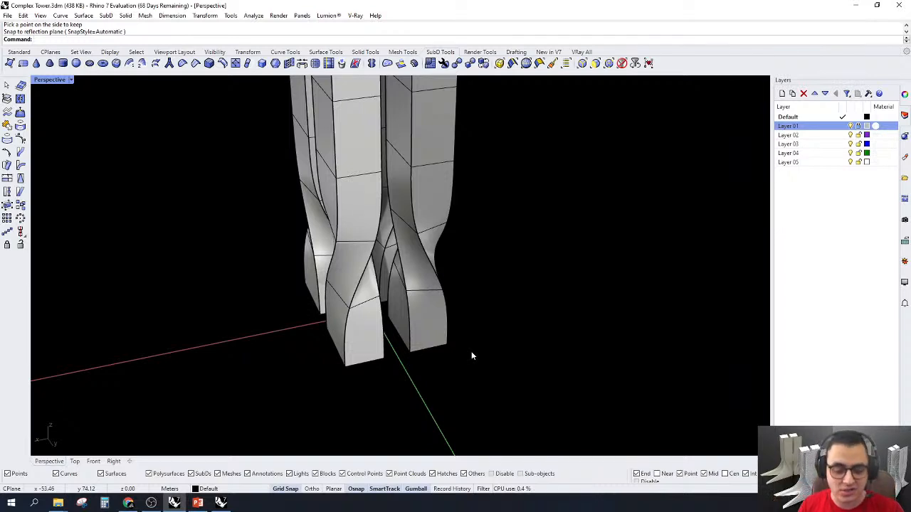
scroll(458, 316, "up", 4)
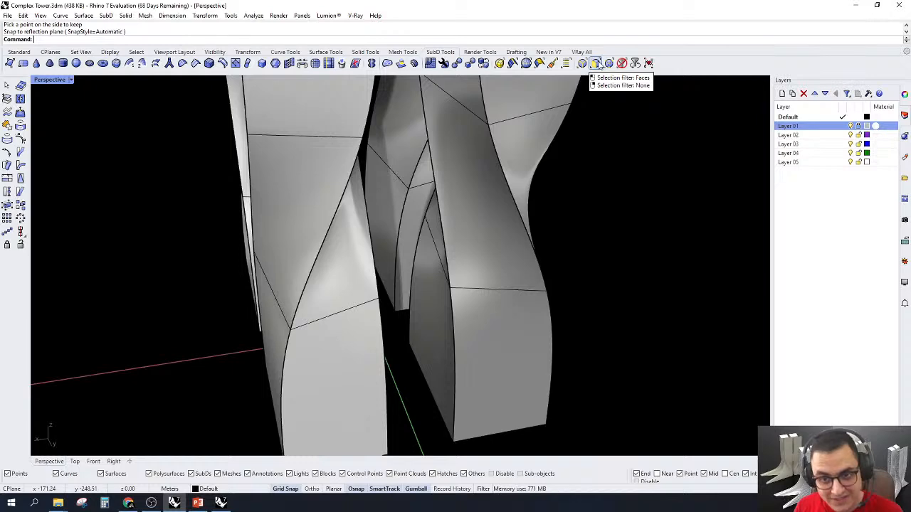
Restrict selection to faces and start a Bridge between the two facing inner base faces of one adjacent tower pair
left_click(597, 64)
left_click(426, 325)
right_click_drag(436, 365, 441, 342)
left_click(292, 316, "shift")
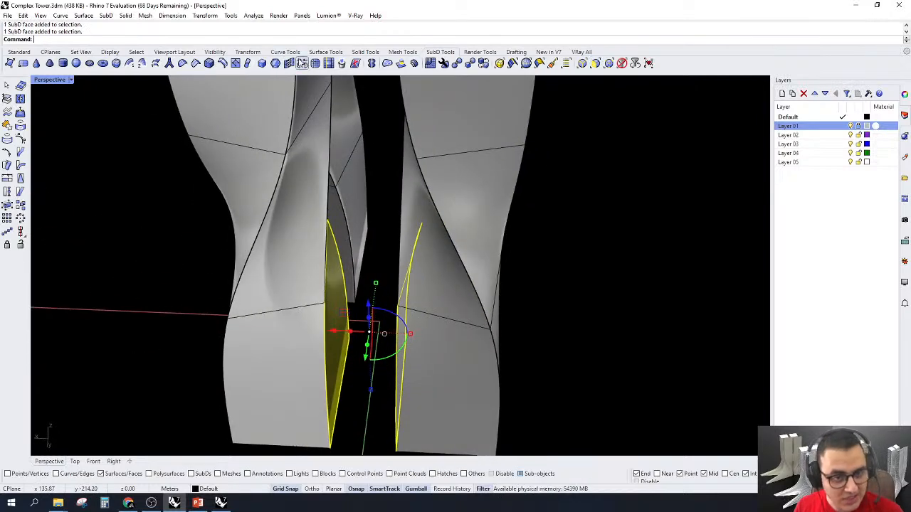
left_click(302, 64)
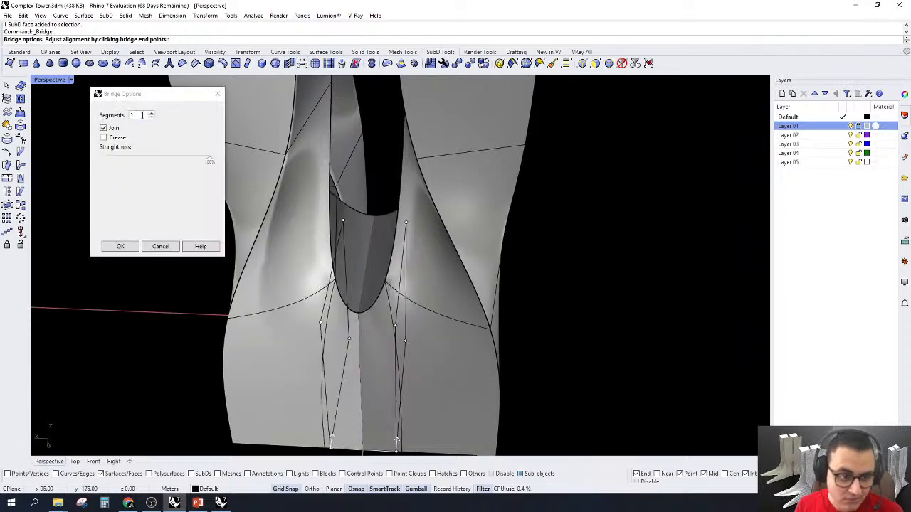
Try the bridge with 3 and 4 segments, and return it to 1 segment
left_click(150, 113)
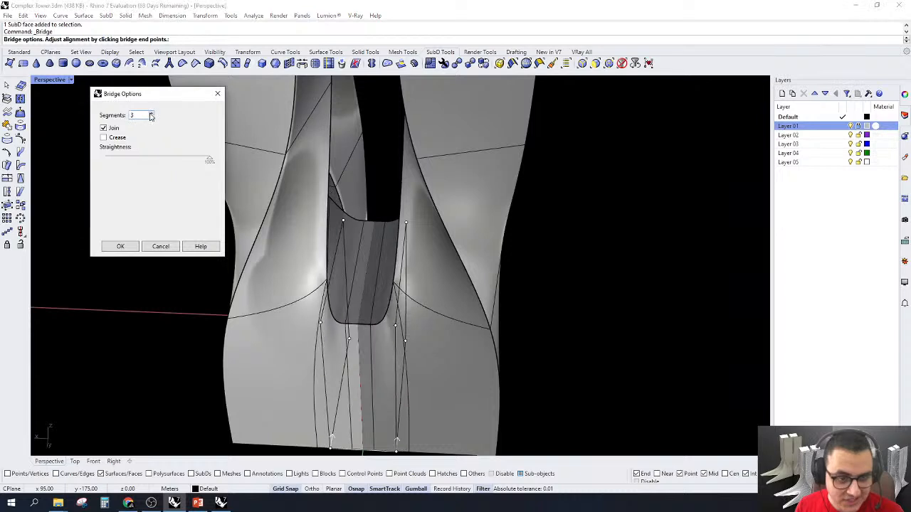
left_click(151, 113)
left_click(151, 113)
scroll(366, 319, "up", 4)
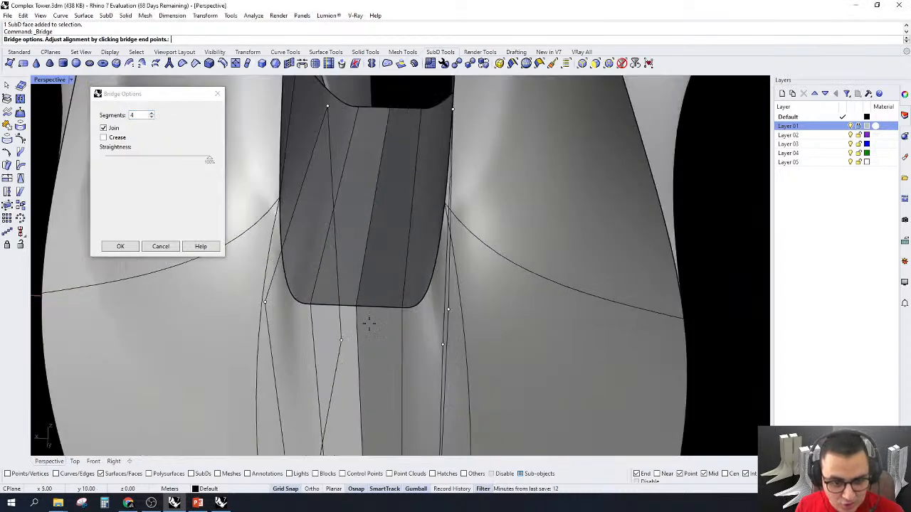
left_click(151, 117)
left_click(151, 118)
left_click(151, 117)
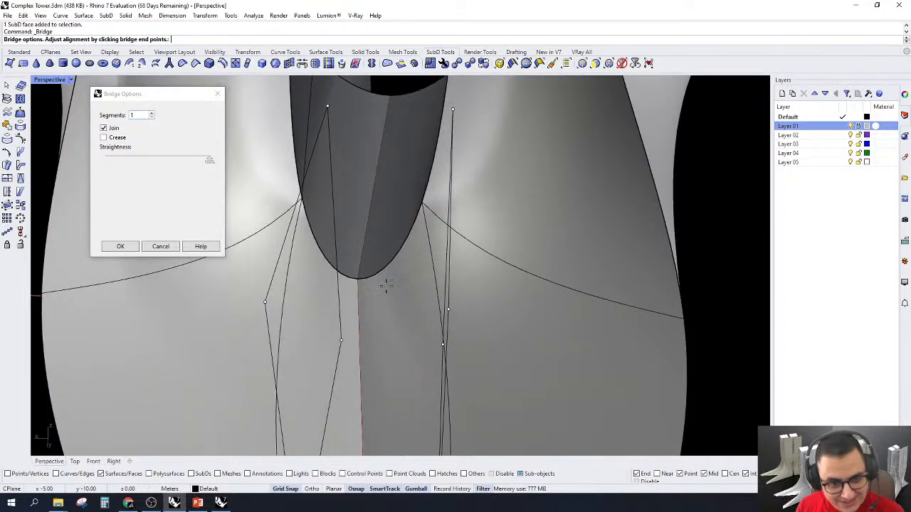
Preview the bridge with creased edges, turn Crease off again, and create it with 1 segment and Join on
left_click(104, 137)
right_click_drag(294, 346, 453, 364)
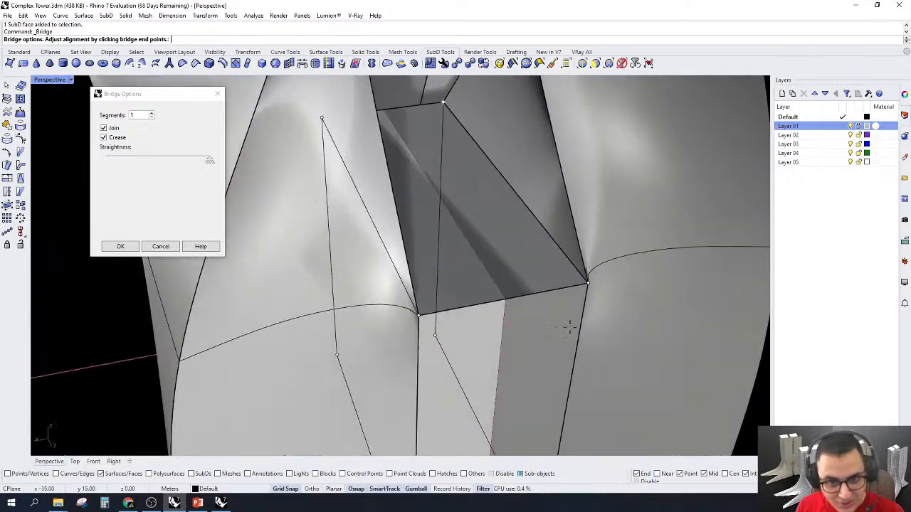
right_click_drag(420, 218, 405, 268)
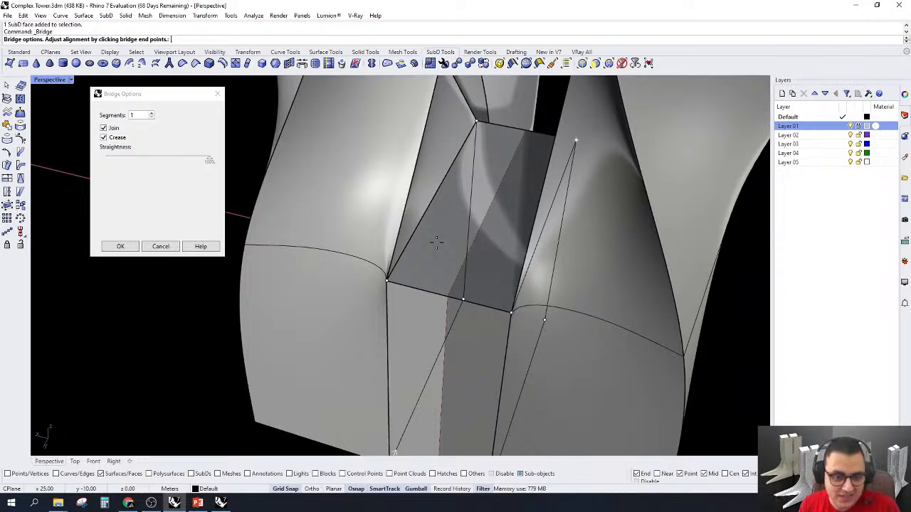
left_click(103, 138)
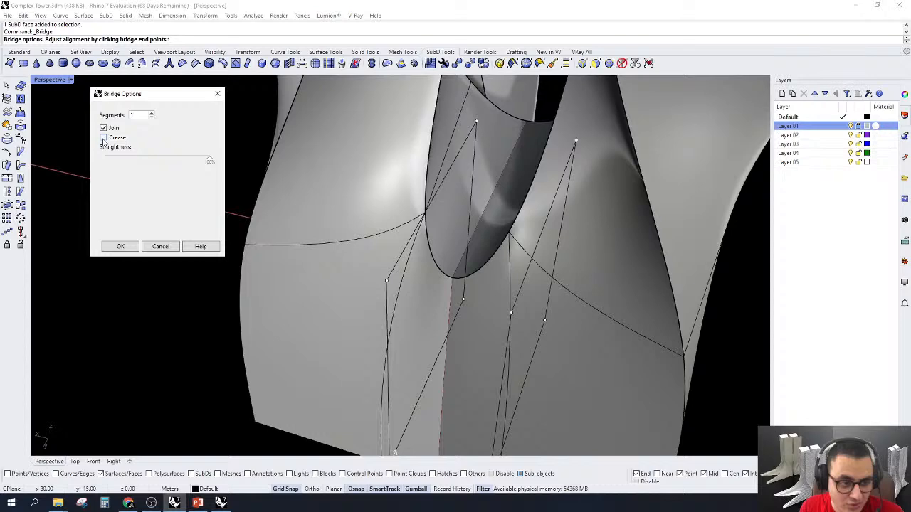
left_click(119, 249)
Bridge the two facing inner base faces of the opposite tower pair with 1 segment, Join on and Crease off
scroll(519, 363, "down", 6)
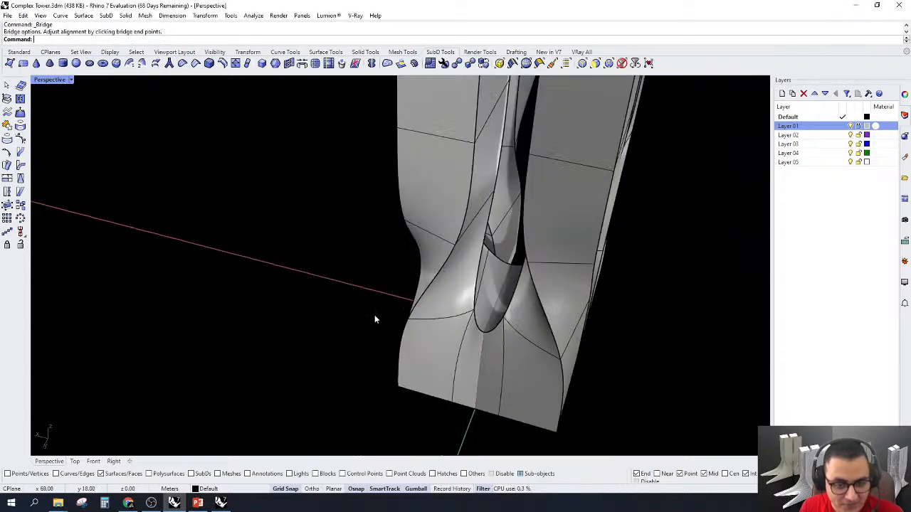
right_click_drag(374, 316, 694, 319)
scroll(227, 404, "up", 7)
right_click_drag(227, 404, 342, 349)
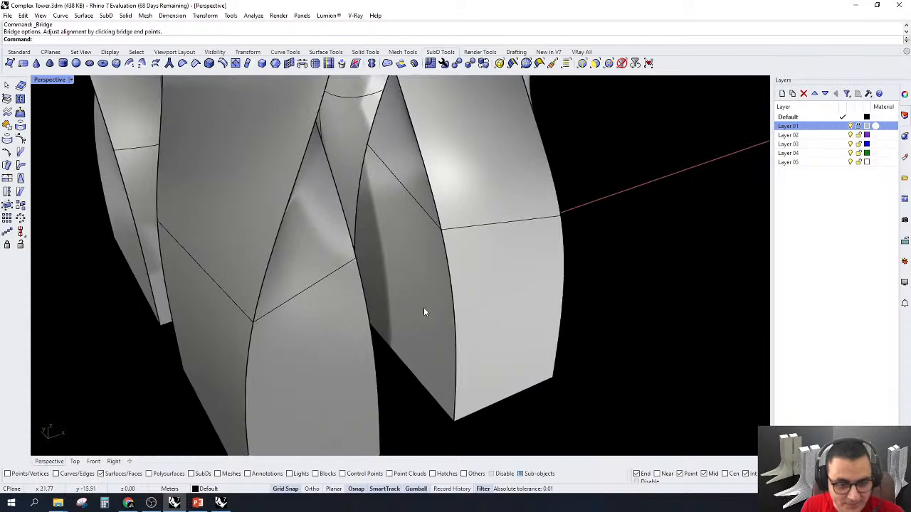
left_click(424, 308)
mouse_move(423, 310)
right_mouse_down()
mouse_move(349, 354)
mouse_move(225, 260)
mouse_move(418, 299)
right_mouse_up()
left_click(250, 255, "shift")
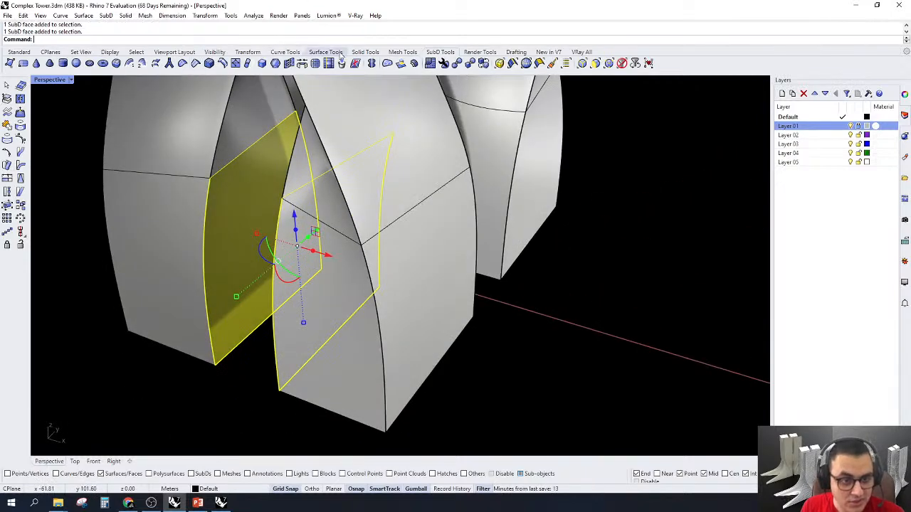
left_click(301, 64)
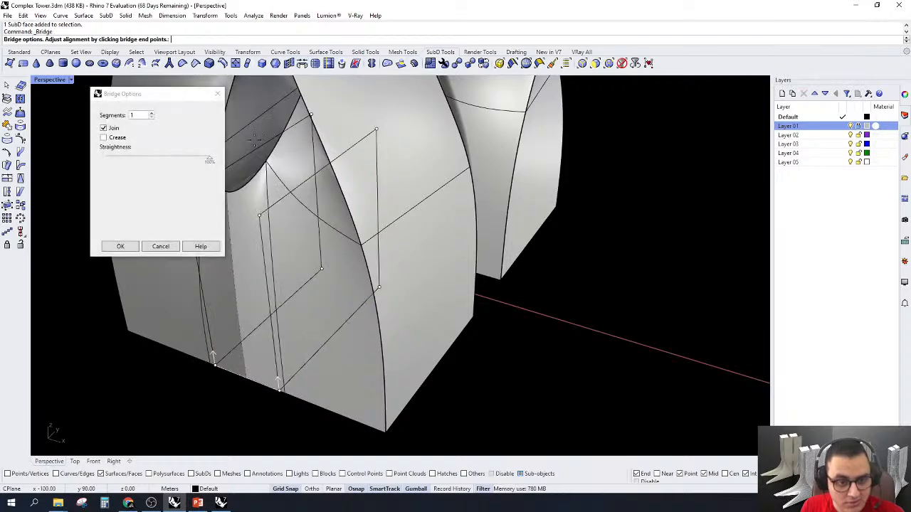
left_click(129, 250)
Bridge the facing inner faces of the two base bridges across the centre with 1 segment, Join on and Crease off
scroll(132, 252, "down", 5)
right_click_drag(325, 271, 257, 252)
scroll(337, 108, "up", 2)
scroll(379, 286, "up", 5)
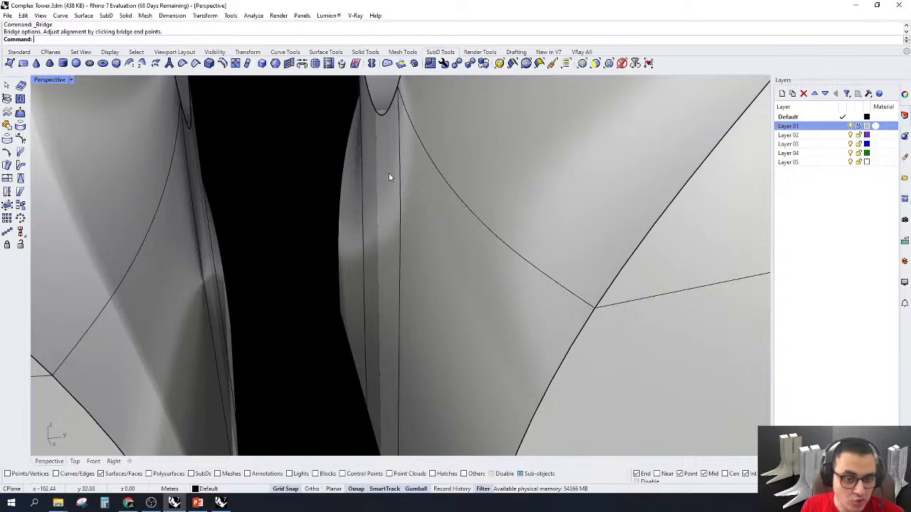
left_click(389, 177)
right_click_drag(289, 281, 502, 270)
left_click(438, 243)
scroll(438, 244, "down", 6)
scroll(257, 209, "up", 5)
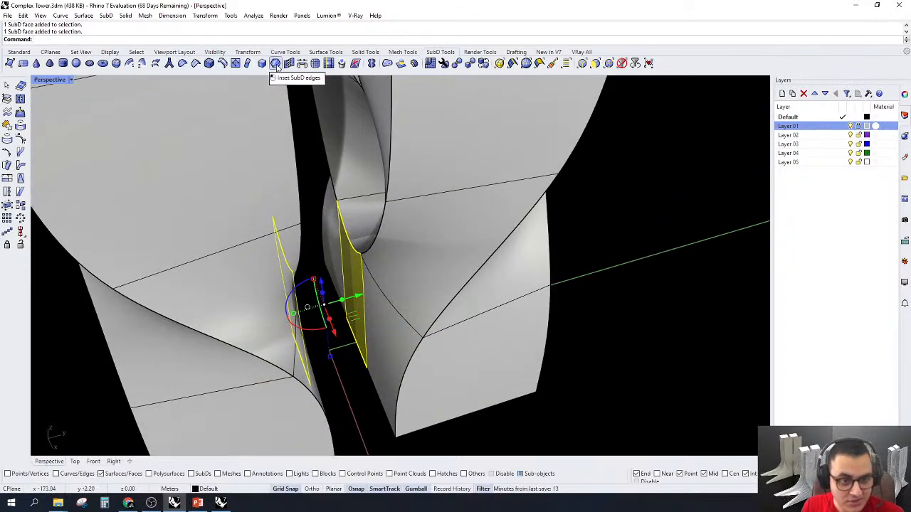
left_click(303, 64)
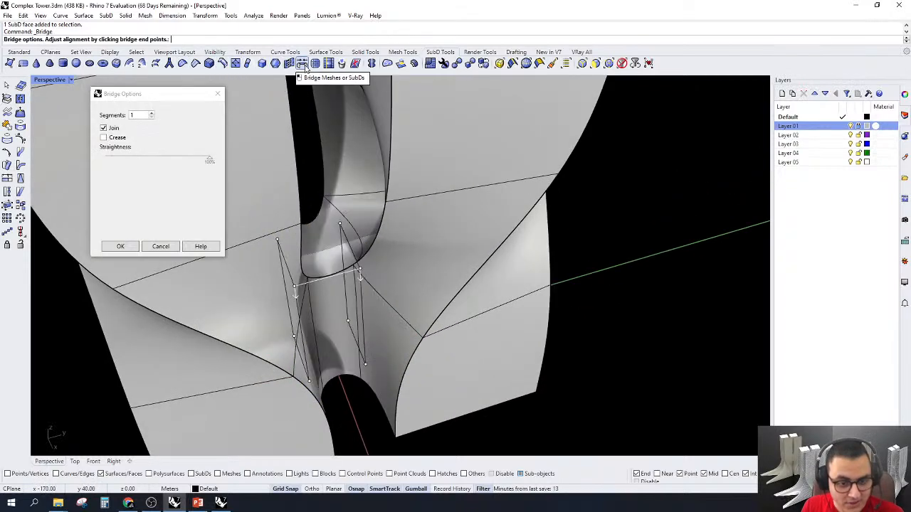
left_click(129, 250)
Examine the bridged tower bases and the central connection from several sides and distances
scroll(335, 285, "down", 12)
right_click_drag(419, 331, 496, 281)
scroll(406, 290, "up", 6)
scroll(400, 335, "up", 5)
scroll(437, 331, "down", 4)
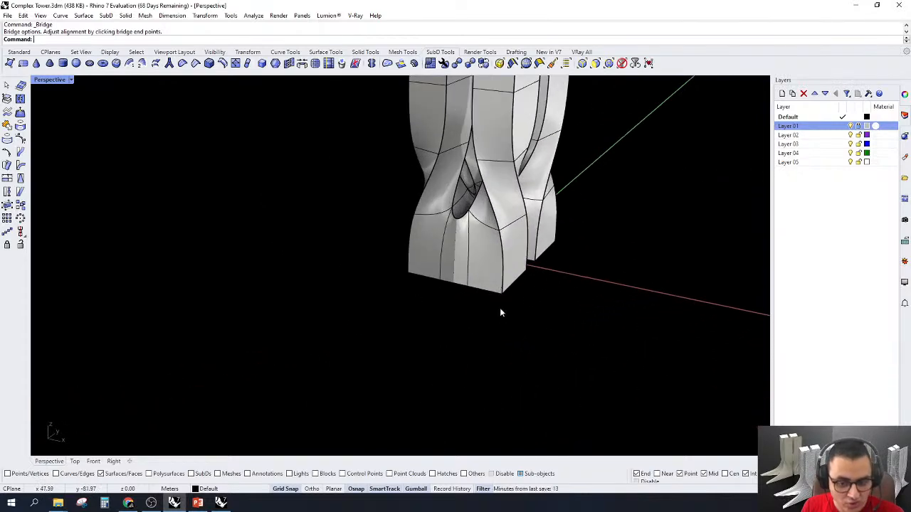
left_click(502, 294)
right_click_drag(517, 316, 458, 325)
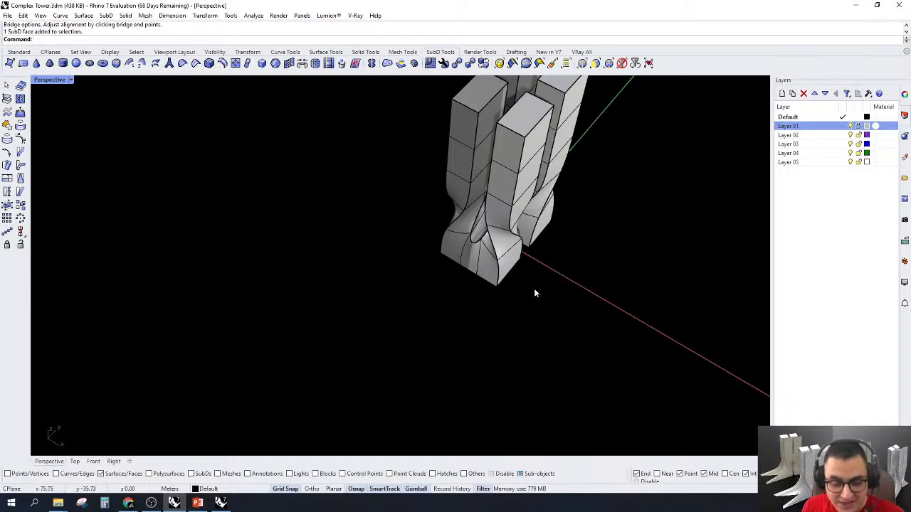
Switch to PowerPoint, view the tower reference images on slides 2 and 1 of the presentation, and return to Rhino
left_click(198, 503)
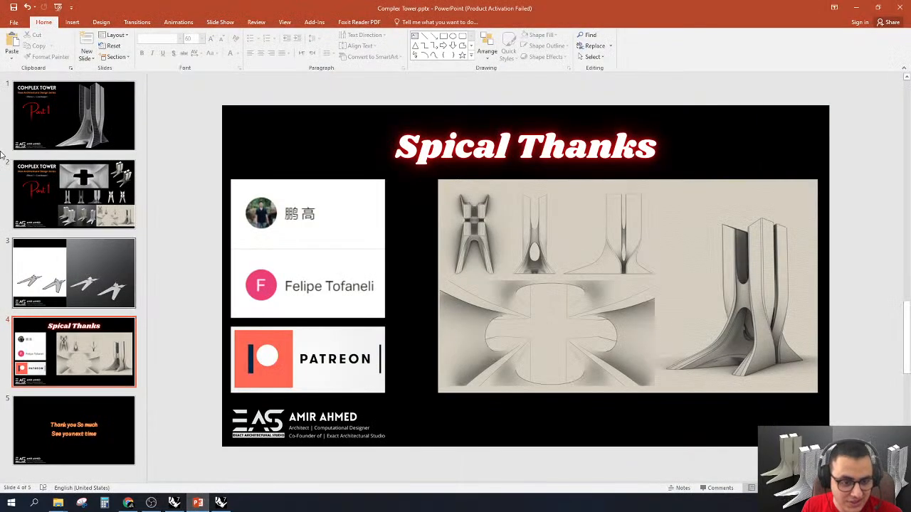
left_click(84, 185)
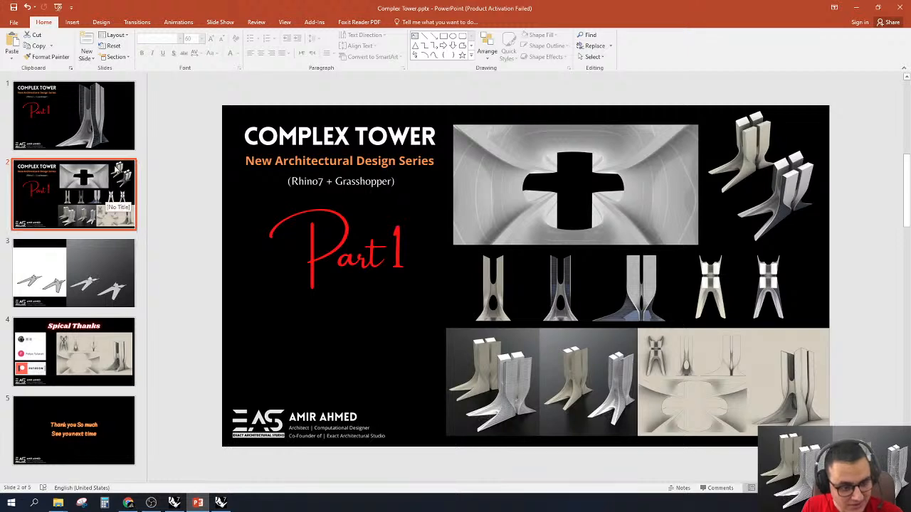
left_click(103, 113)
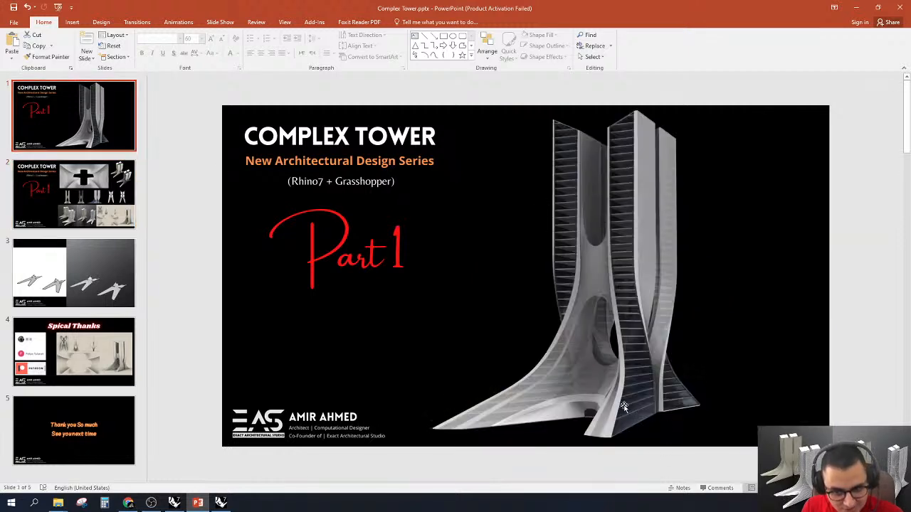
left_click(856, 7)
Restrict selection to SubD vertices and select the outer bottom corner vertex of the near tower base
right_click_drag(594, 284, 456, 276)
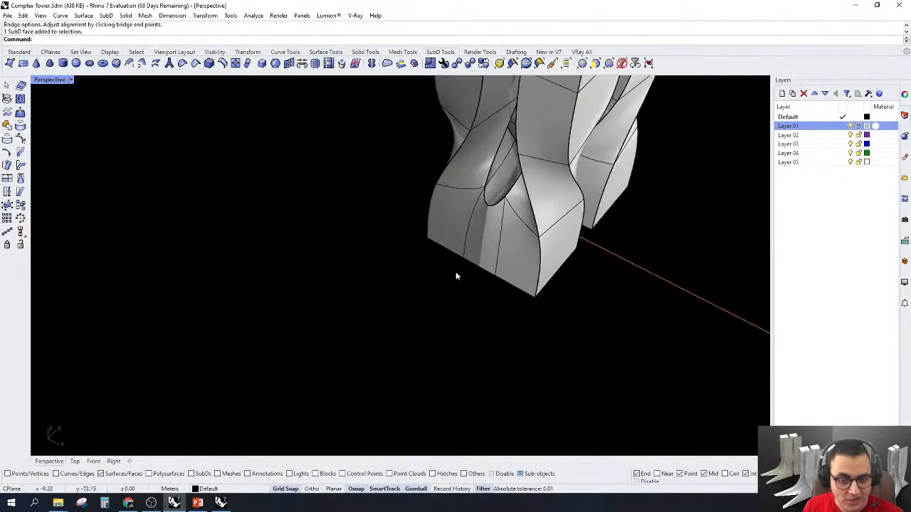
left_click(608, 63)
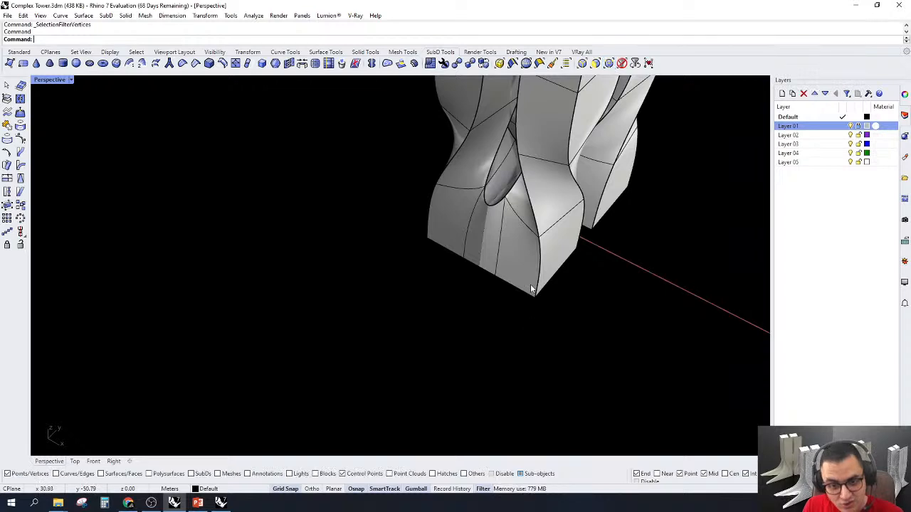
left_click_drag(559, 296, 557, 296)
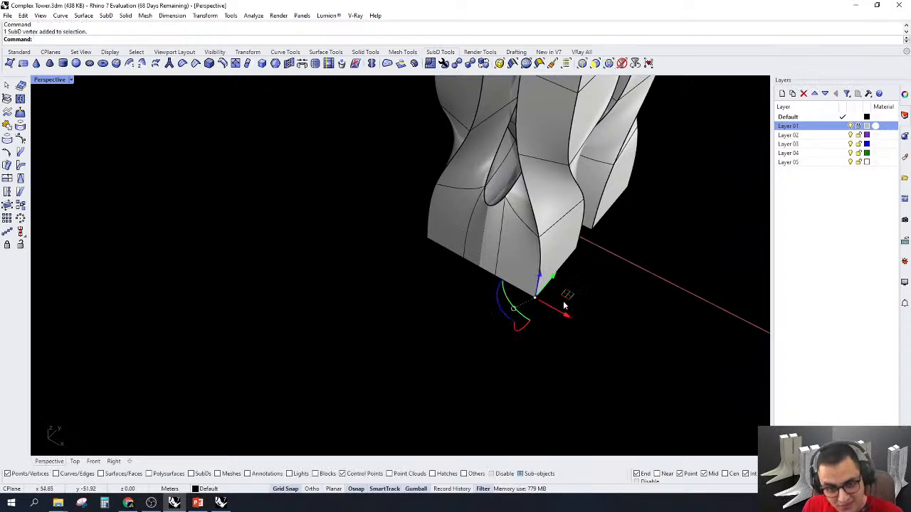
left_click_drag(554, 279, 442, 429)
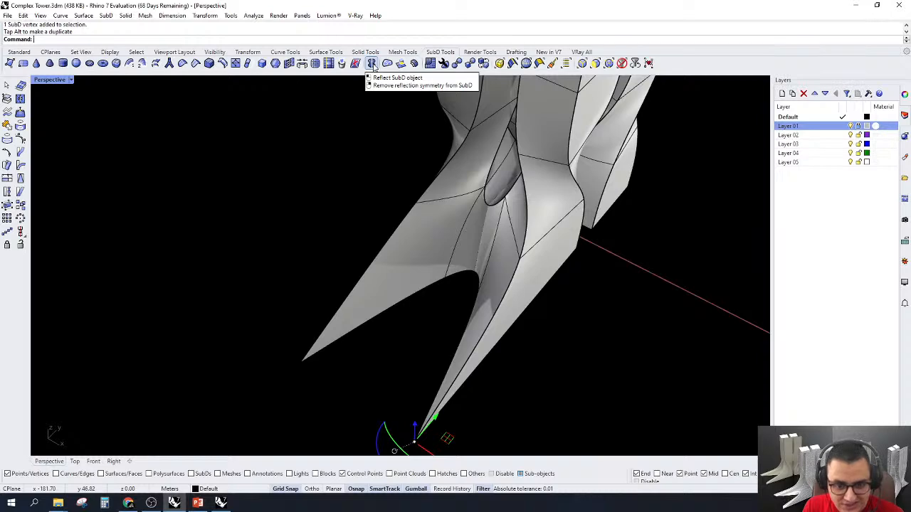
scroll(506, 223, "up", 10)
scroll(441, 163, "down", 17)
right_click_drag(431, 171, 476, 306)
right_click_drag(377, 264, 478, 276)
key("ctrl+z")
Select the outer bottom corner vertex of the near base and move it -50 m along Y twice
right_click_drag(562, 209, 533, 242)
left_click(493, 244)
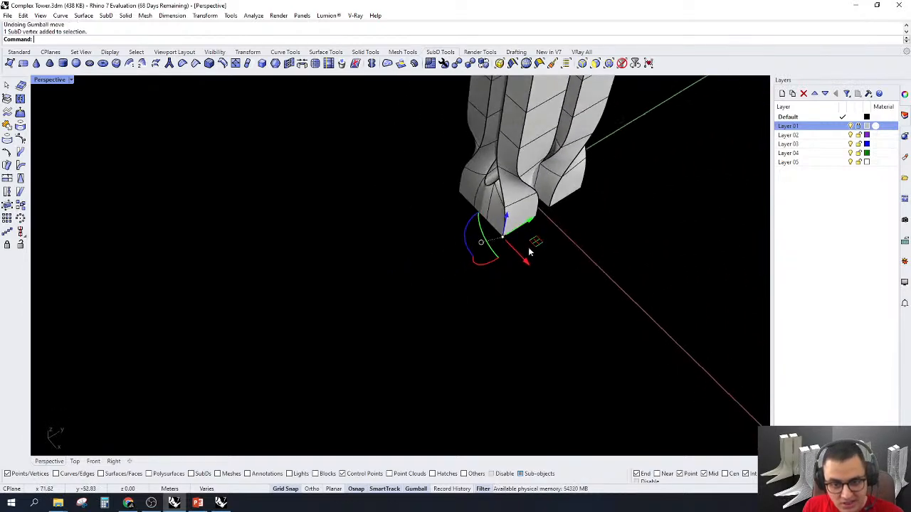
left_click(530, 221)
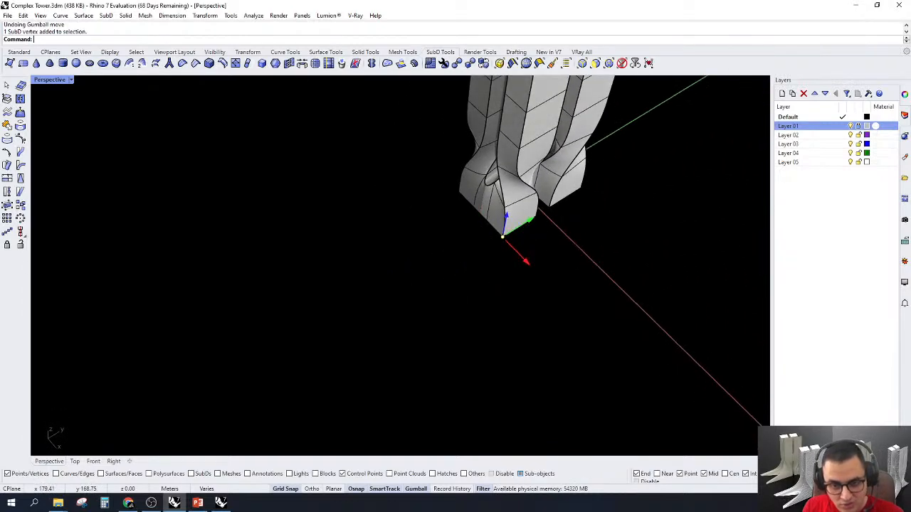
left_click(533, 225)
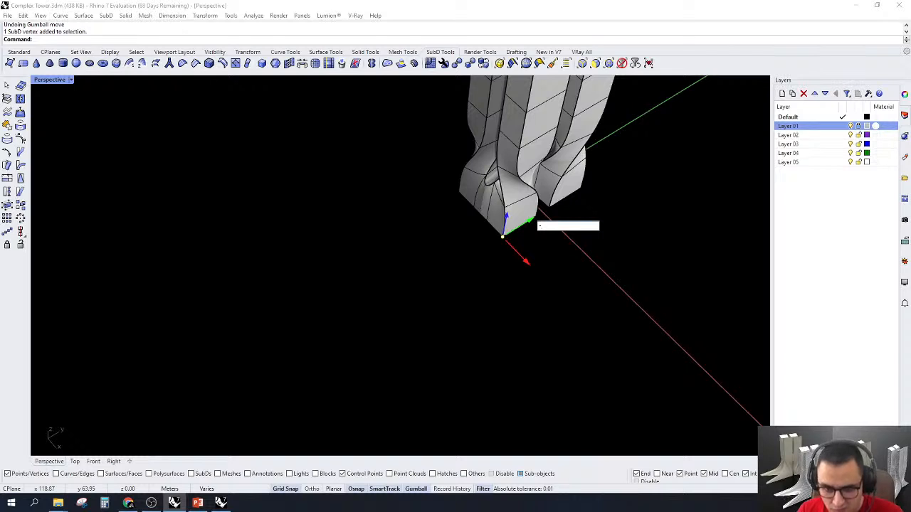
key("Return")
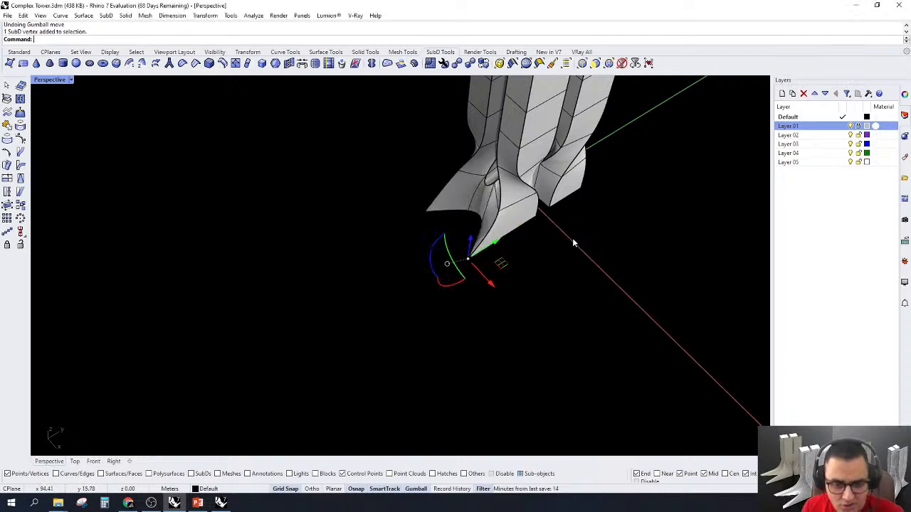
left_click(499, 243)
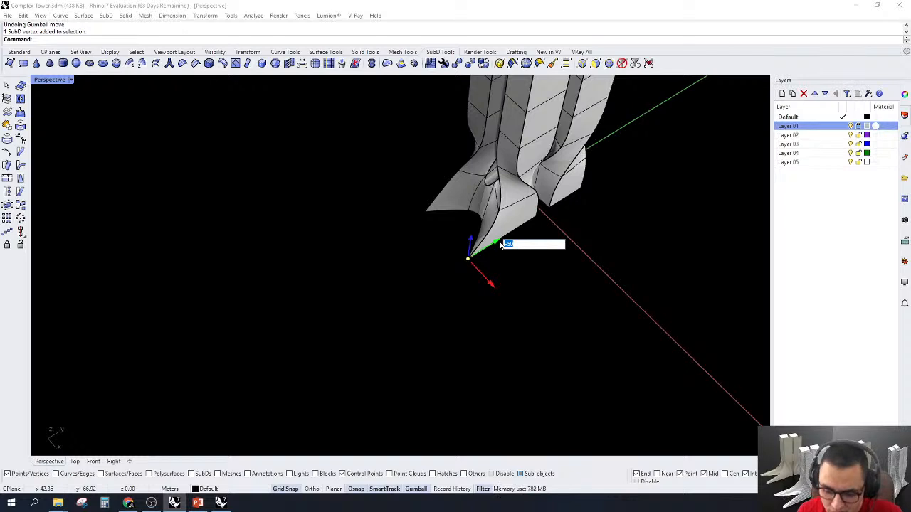
key("Return")
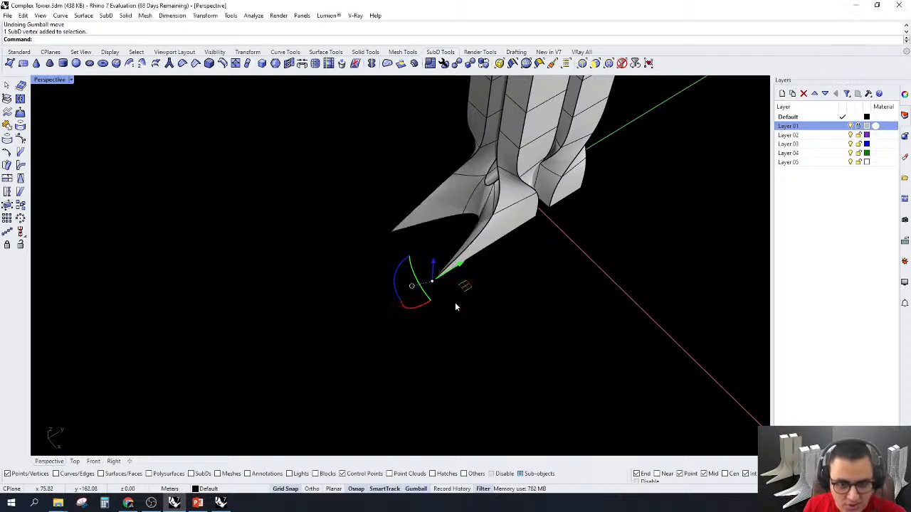
Move the same corner vertex 25 m along X and another -50 m along Y
left_click(455, 307)
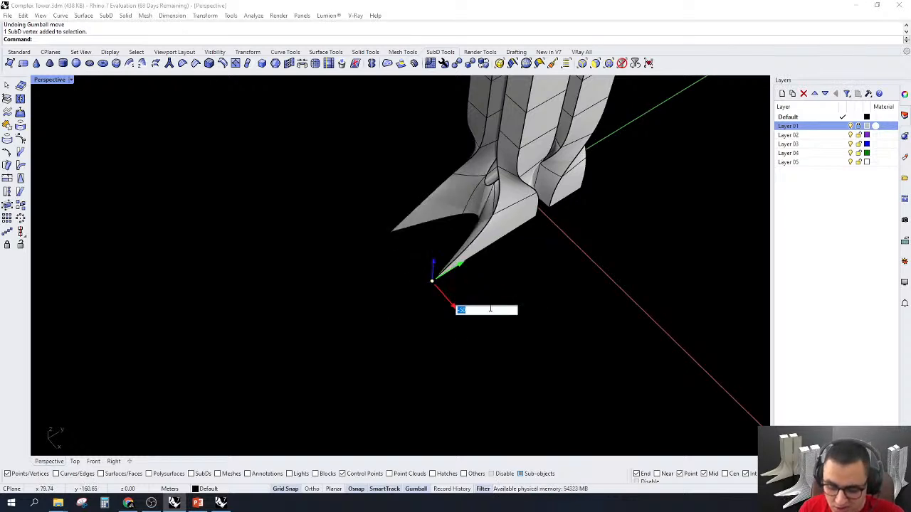
type("25")
key("Return")
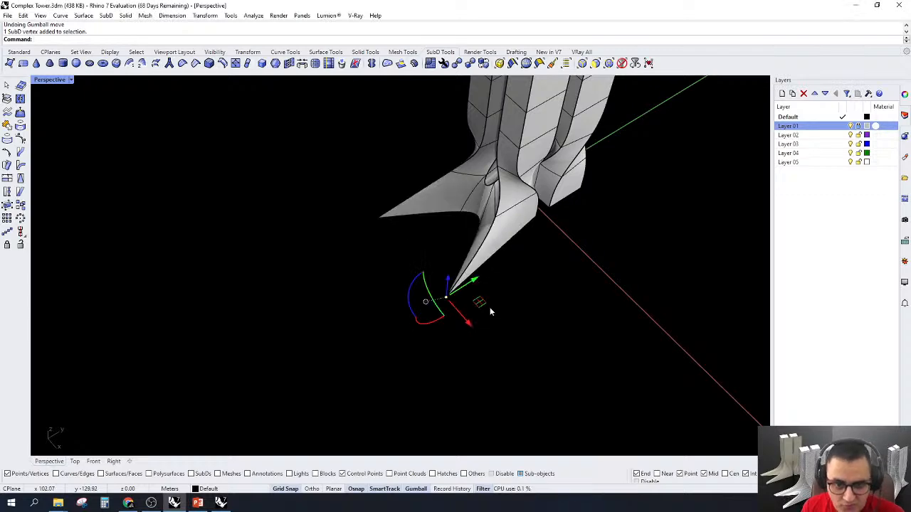
right_click_drag(512, 284, 468, 215)
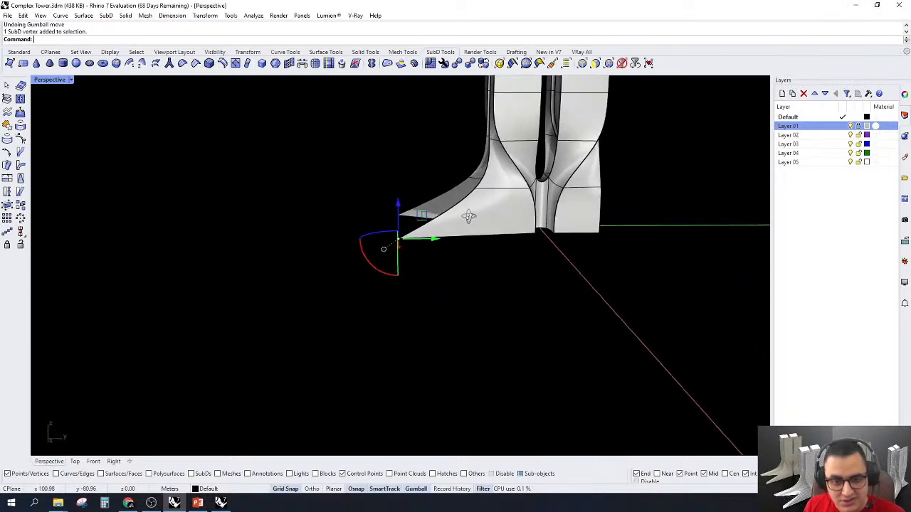
scroll(402, 223, "up", 4)
right_click_drag(402, 222, 517, 315)
left_click(508, 304)
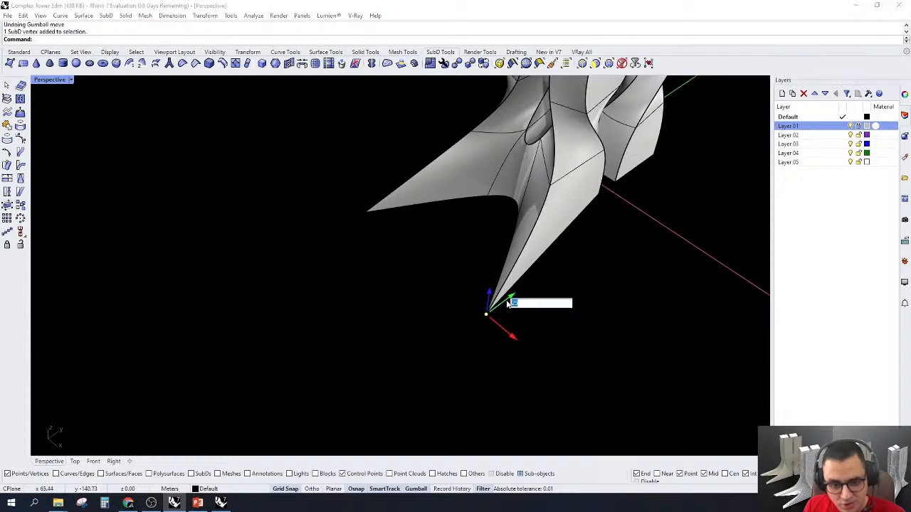
type("-5")
key("Return")
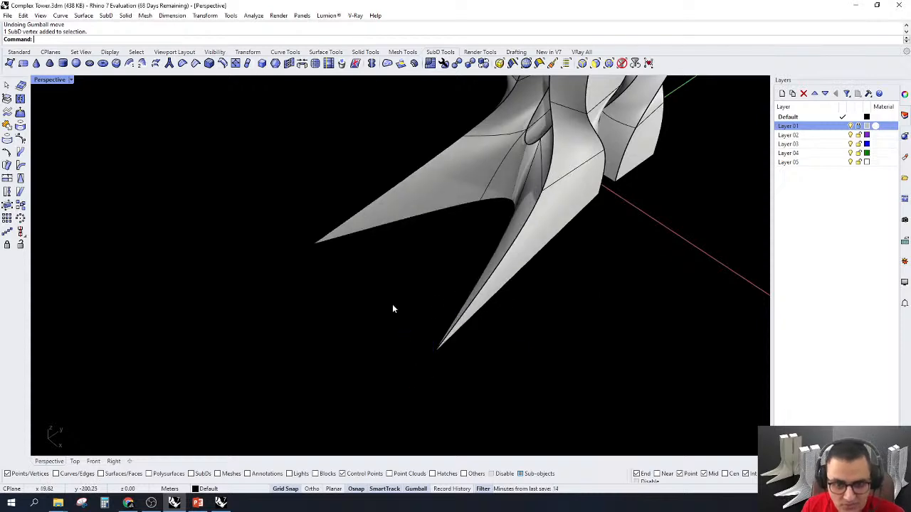
Select the outer bottom corner vertex of the opposite tower base and move it 25 m along X
right_click_drag(392, 307, 562, 244)
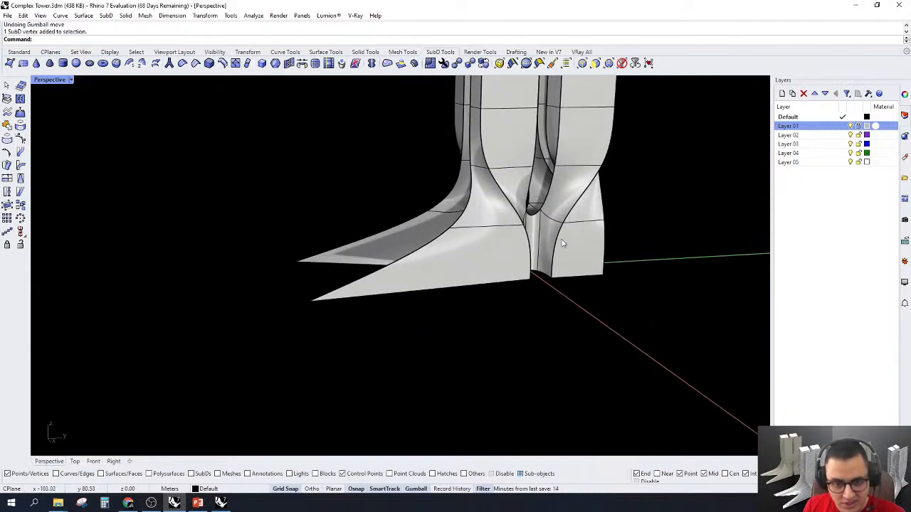
scroll(299, 297, "down", 3)
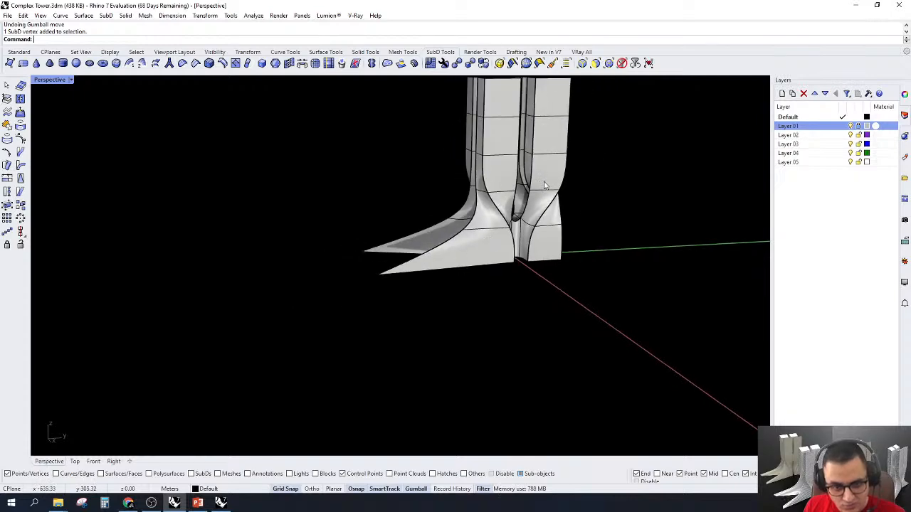
right_click_drag(545, 186, 363, 311)
scroll(540, 356, "up", 3)
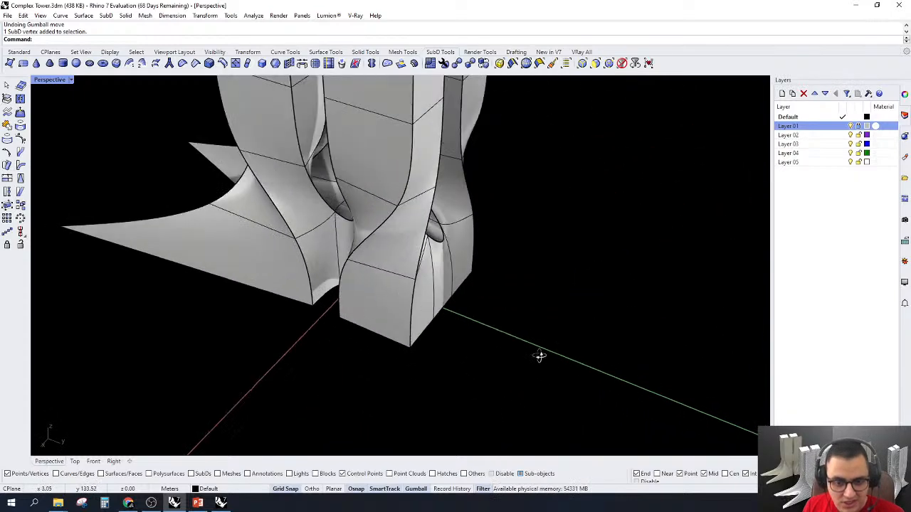
right_click_drag(539, 356, 420, 313)
left_click(350, 269)
right_click_drag(351, 269, 489, 294)
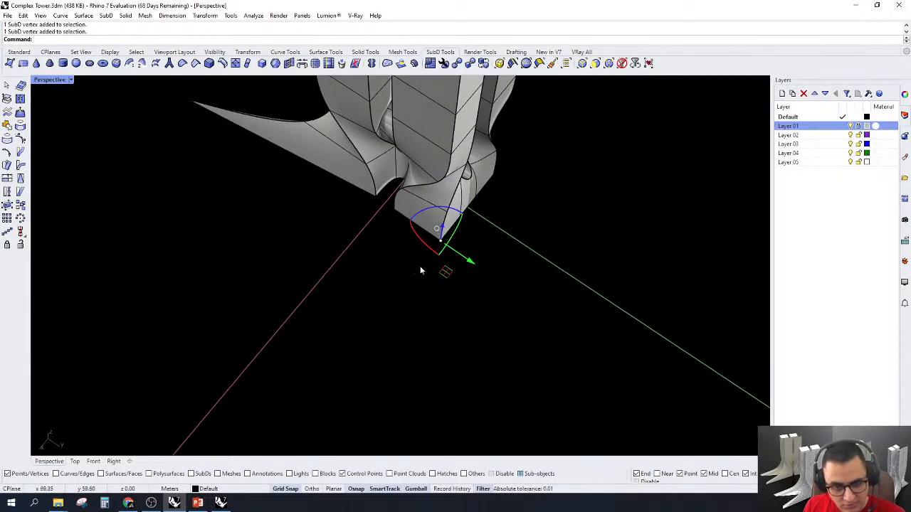
left_click(419, 270)
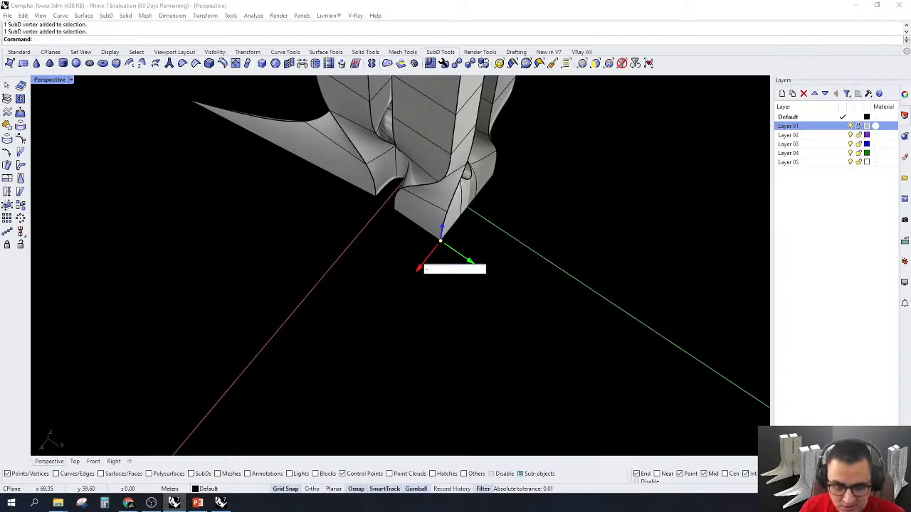
type("25")
key("Return")
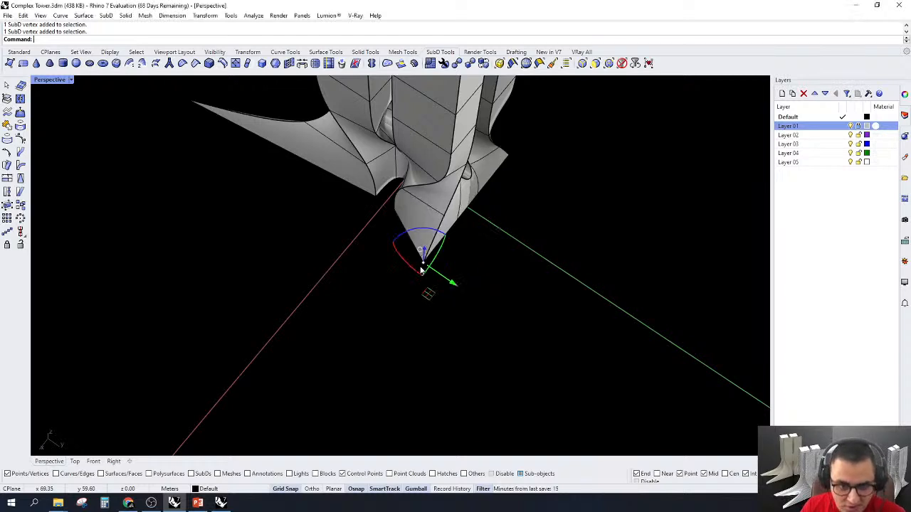
Move the opposite base's corner vertex 50 m along positive Y, plus about 50 m more in the same direction
left_click(455, 286)
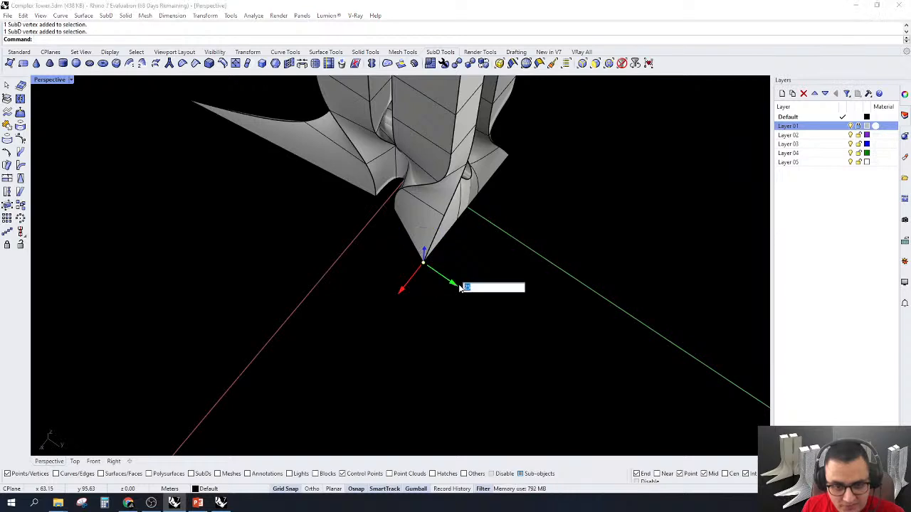
type("50")
key("Return")
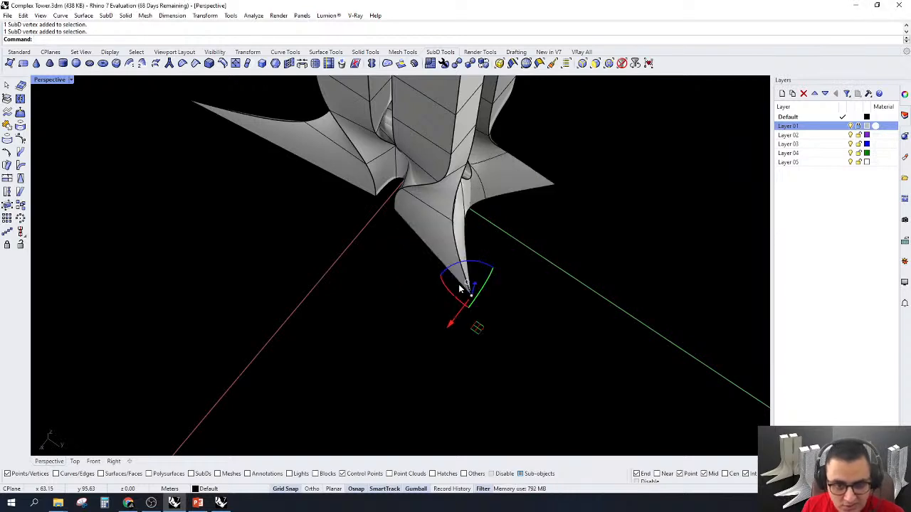
left_click_drag(459, 286, 501, 318)
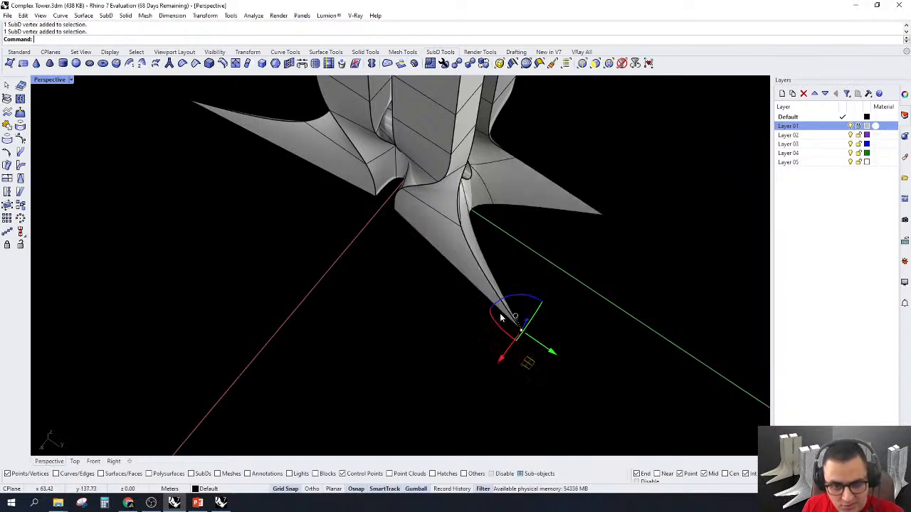
Pull the opposite base's corner vertex slightly back toward the tower along negative Y
right_click_drag(500, 318, 313, 346)
scroll(451, 219, "up", 6)
right_click_drag(503, 339, 509, 292)
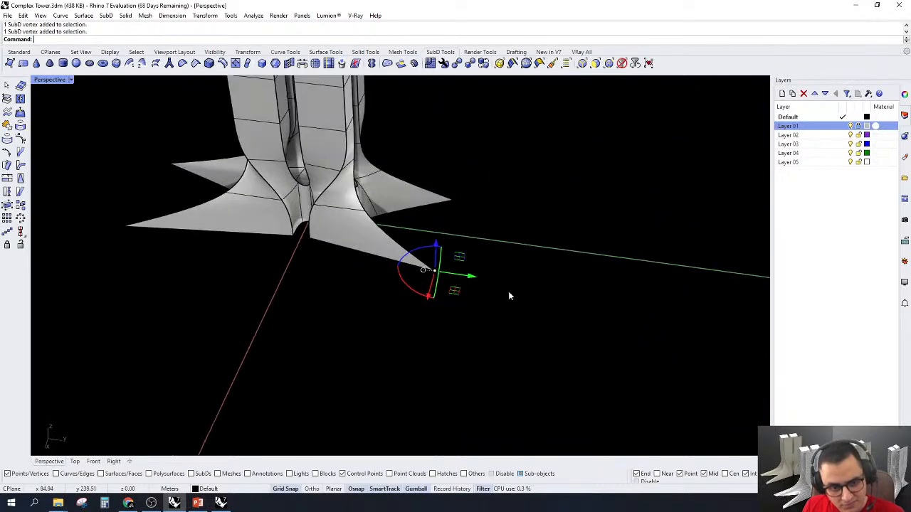
left_click(474, 276)
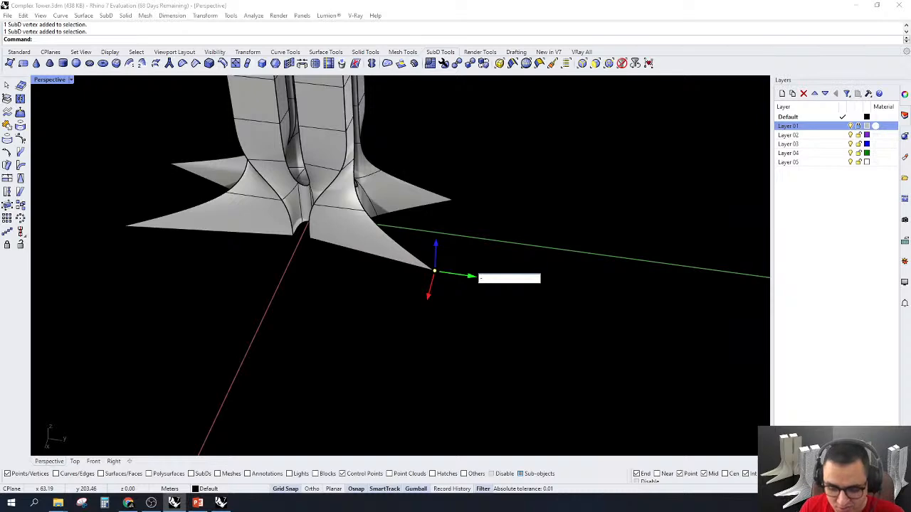
key("Return")
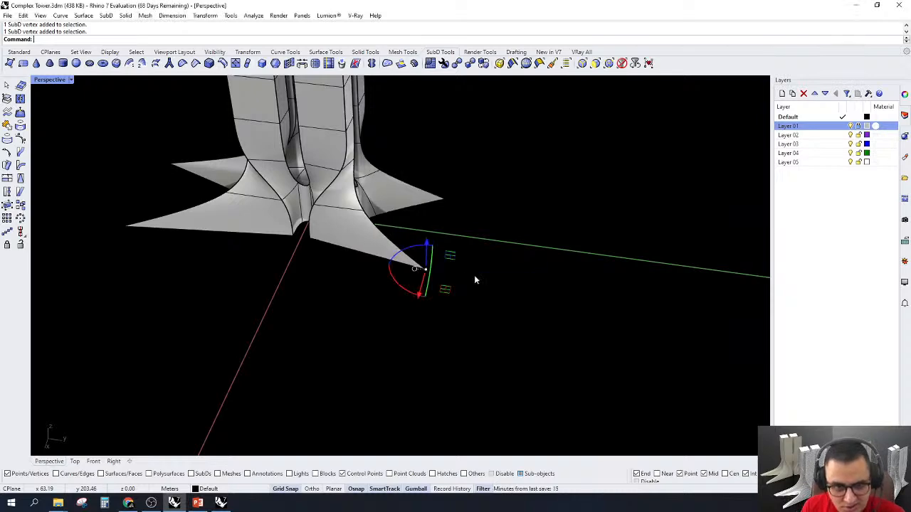
Open the Top view of the four-legged base and set its display mode to Shaded
scroll(473, 275, "down", 5)
right_click_drag(473, 275, 460, 339)
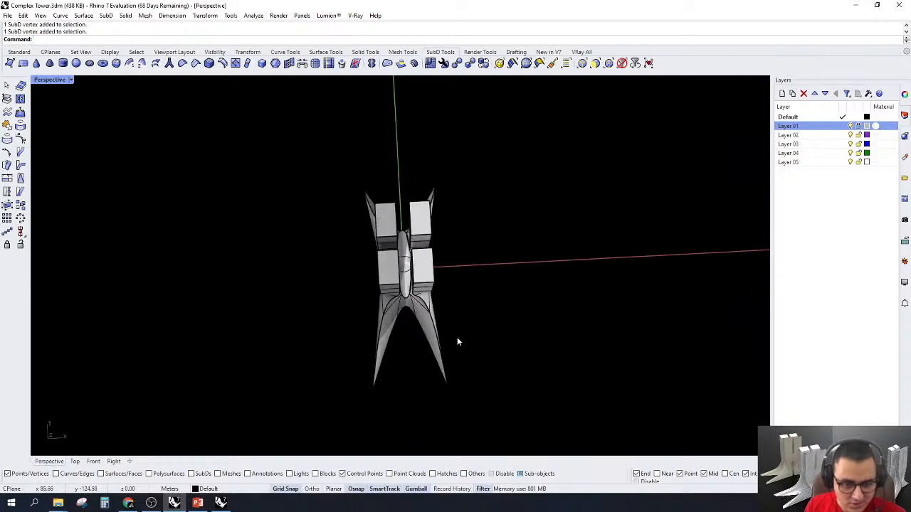
left_click(74, 461)
scroll(430, 238, "down", 5)
scroll(338, 244, "up", 2)
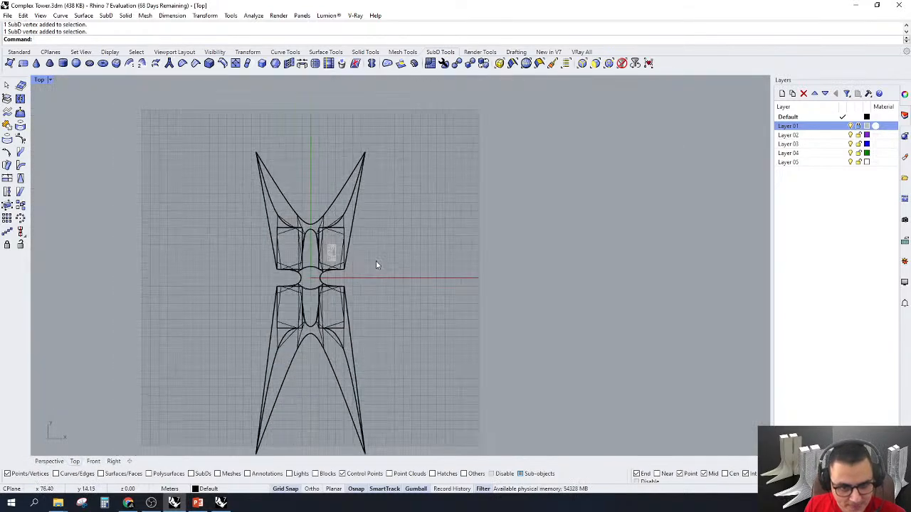
scroll(272, 319, "down", 4)
scroll(423, 285, "up", 5)
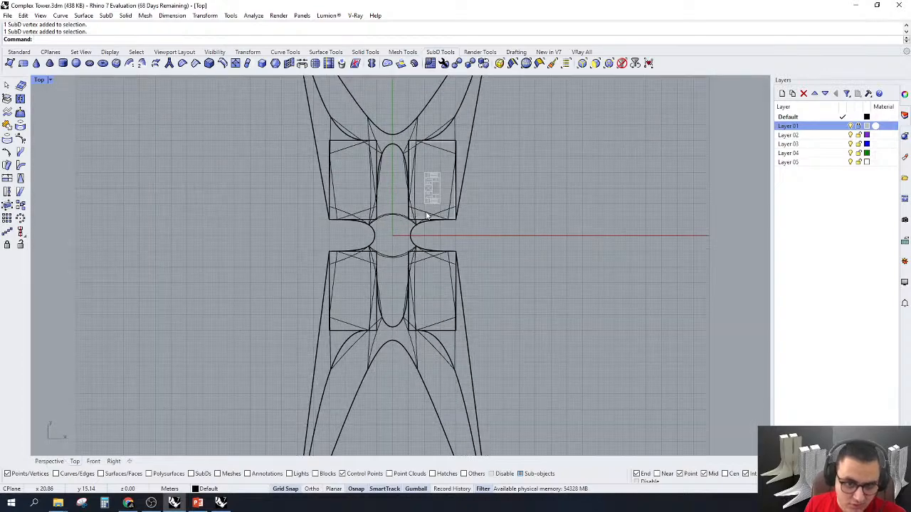
scroll(433, 190, "down", 4)
scroll(443, 138, "up", 2)
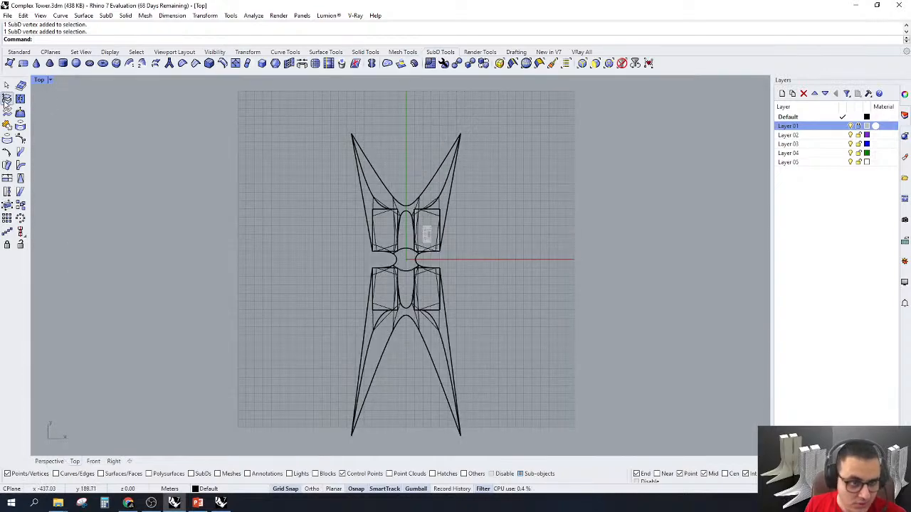
left_click(50, 81)
left_click(57, 126)
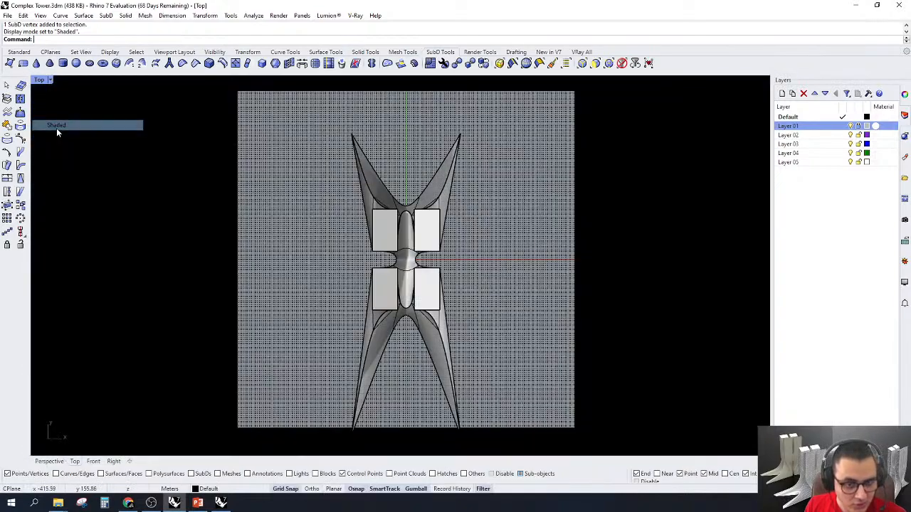
scroll(431, 144, "up", 2)
scroll(432, 146, "down", 1)
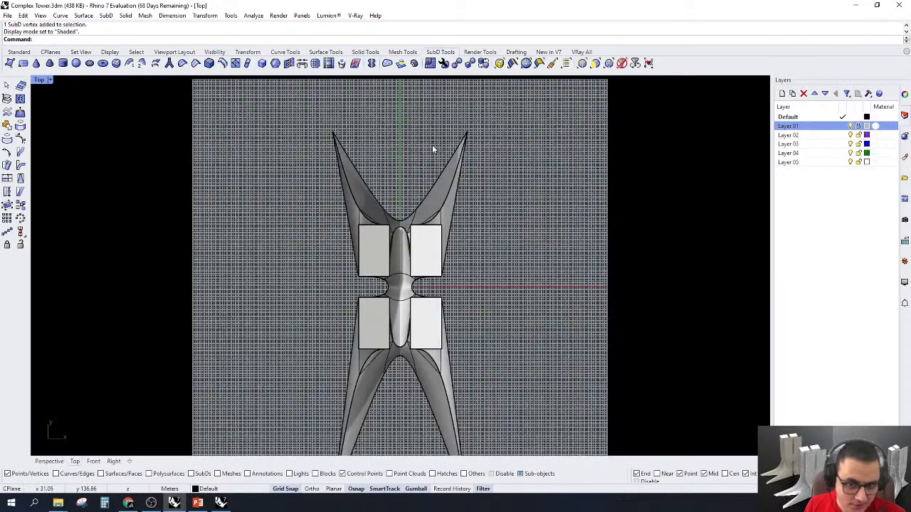
Return to the Perspective view and examine the gap between the tower shafts and their bridged bases from above
left_click(50, 461)
scroll(395, 290, "down", 6)
right_click_drag(431, 306, 349, 256)
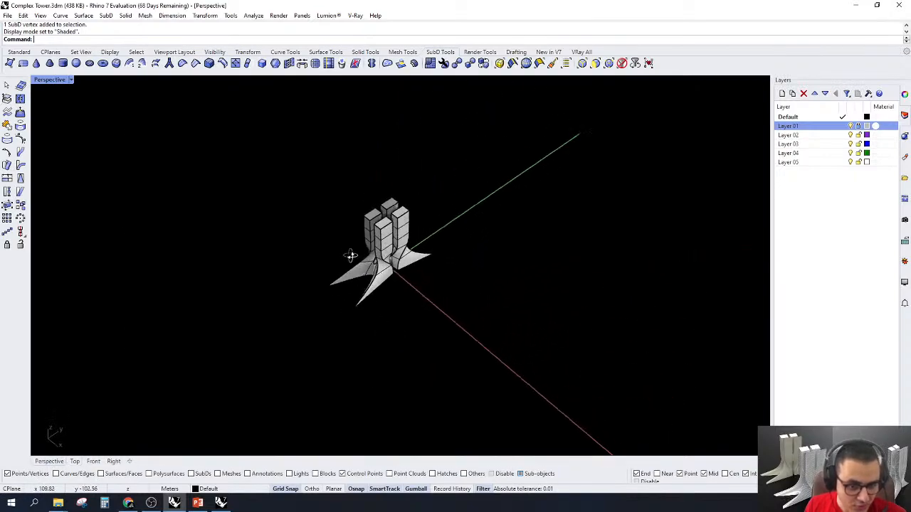
scroll(370, 257, "up", 8)
right_click_drag(399, 318, 461, 301)
scroll(491, 242, "up", 12)
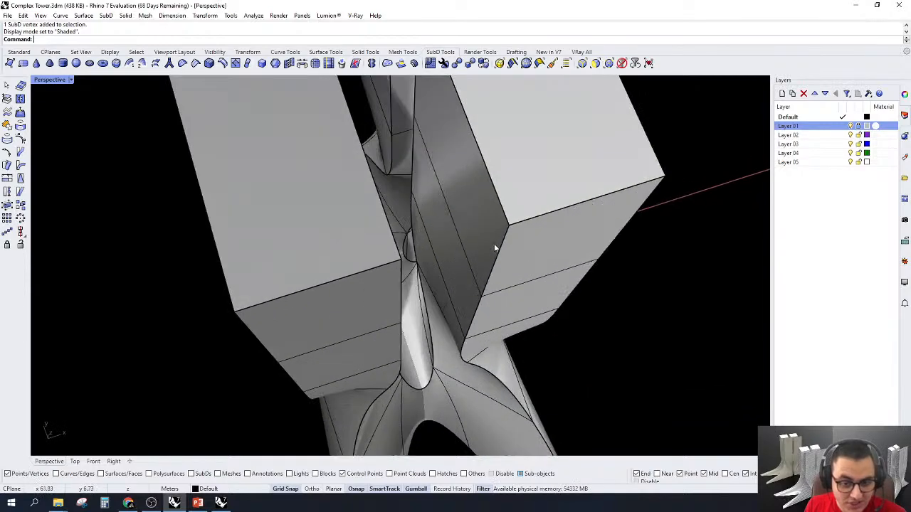
Examine the tower shafts and their flat tops, and check the reference images on the second slide of the Complex Tower presentation in PowerPoint
scroll(424, 273, "down", 8)
right_click_drag(426, 273, 480, 192)
scroll(472, 278, "down", 7)
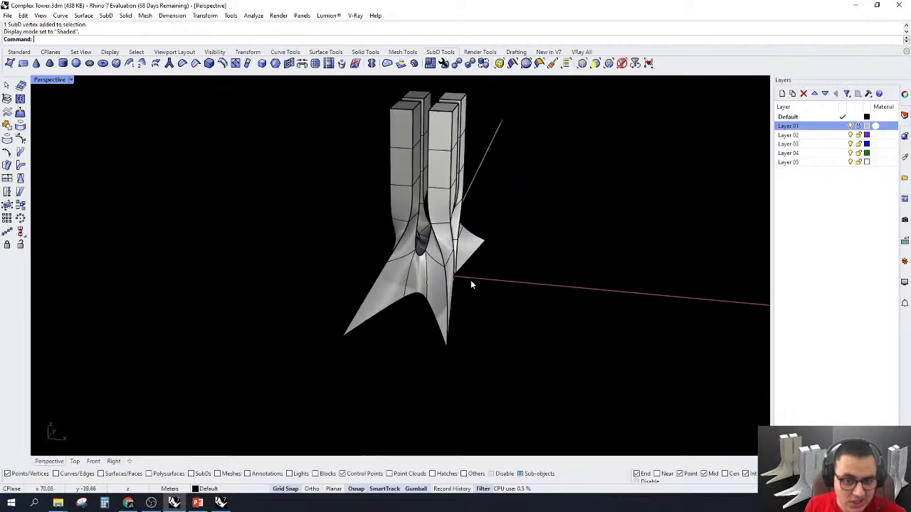
scroll(462, 121, "up", 4)
mouse_move(442, 128)
right_mouse_down()
mouse_move(478, 122)
mouse_move(448, 136)
mouse_move(453, 130)
right_mouse_up()
scroll(454, 130, "up", 6)
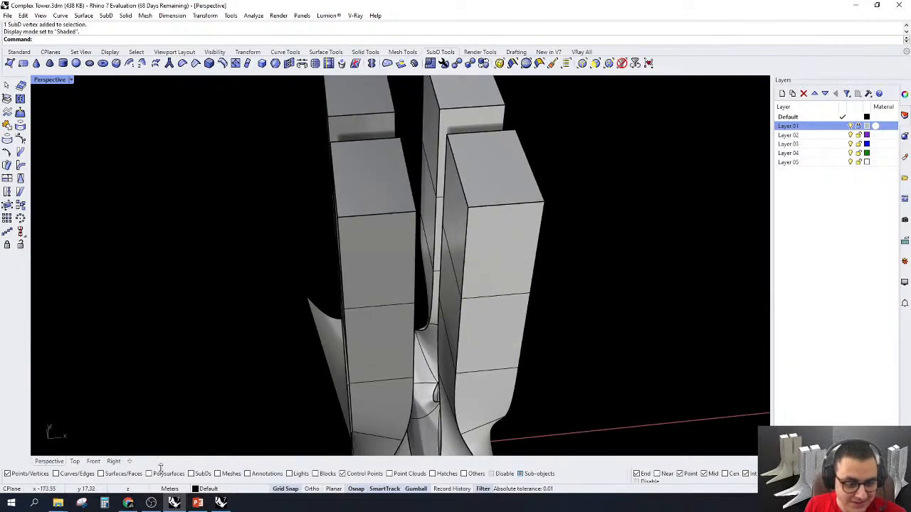
left_click(128, 503)
left_click(175, 503)
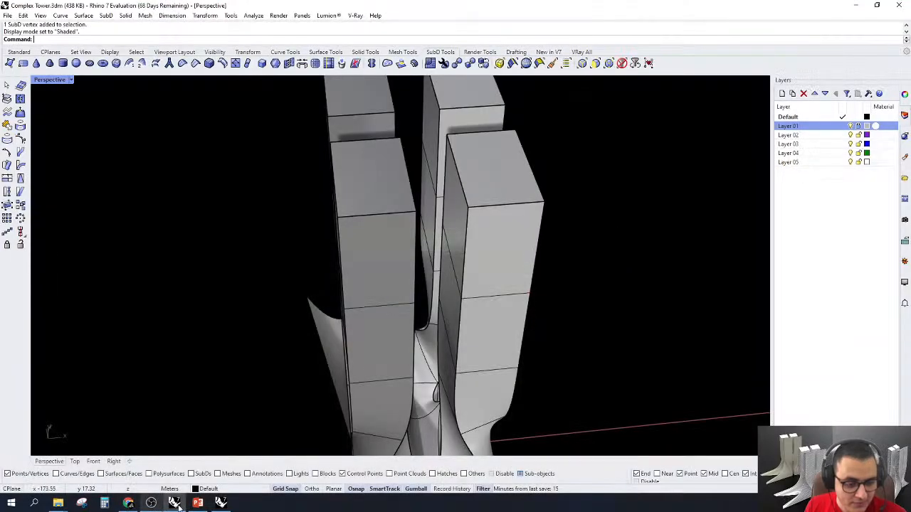
left_click(198, 503)
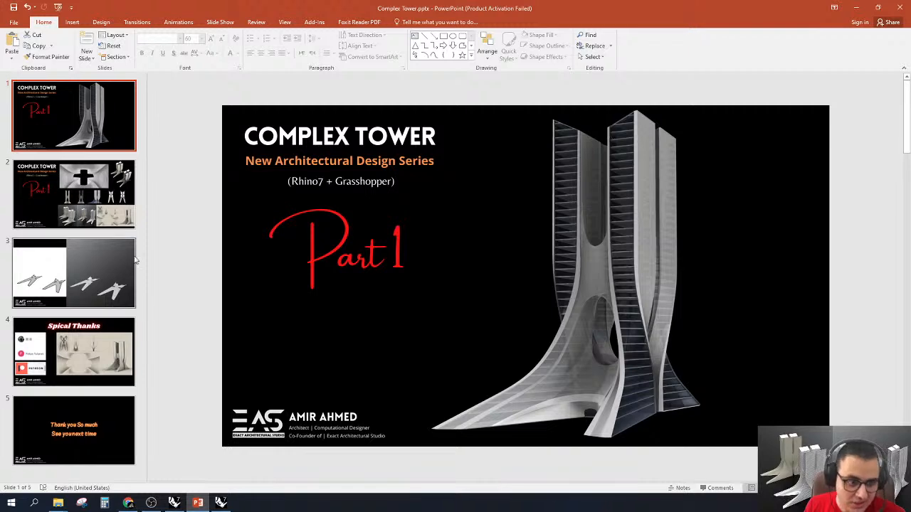
left_click(97, 222)
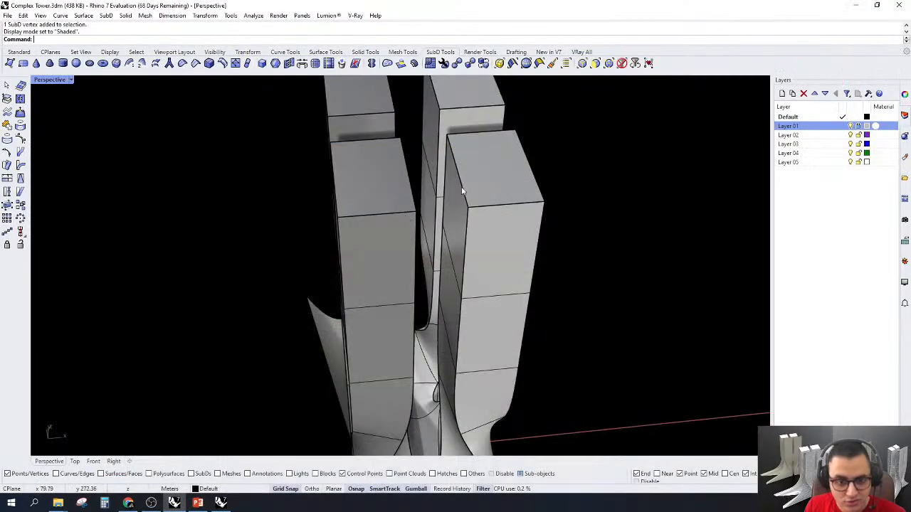
Restrict selection to edges in Rhino, try moving the inner top edges of two shafts 50 m down, and undo the move
left_click(582, 63)
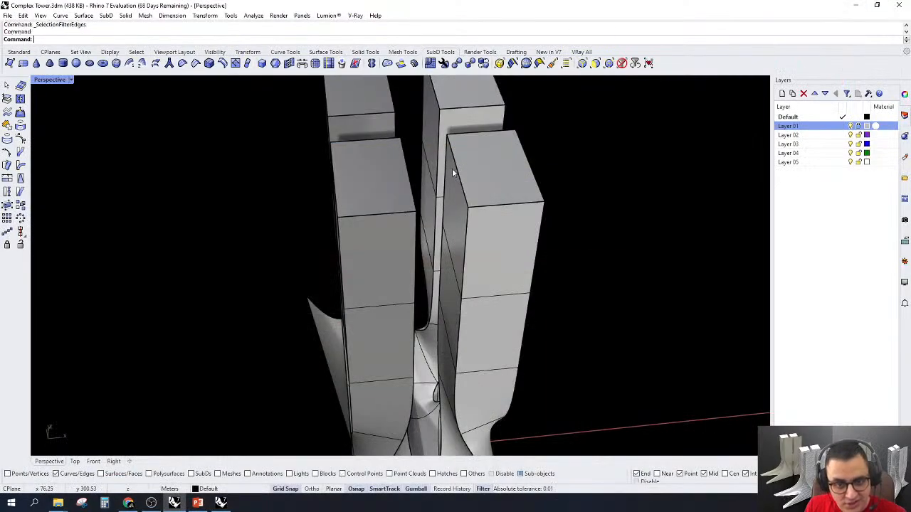
left_click(452, 168)
right_click_drag(461, 121, 457, 191, "shift")
left_click(439, 174, "shift")
left_click(454, 209)
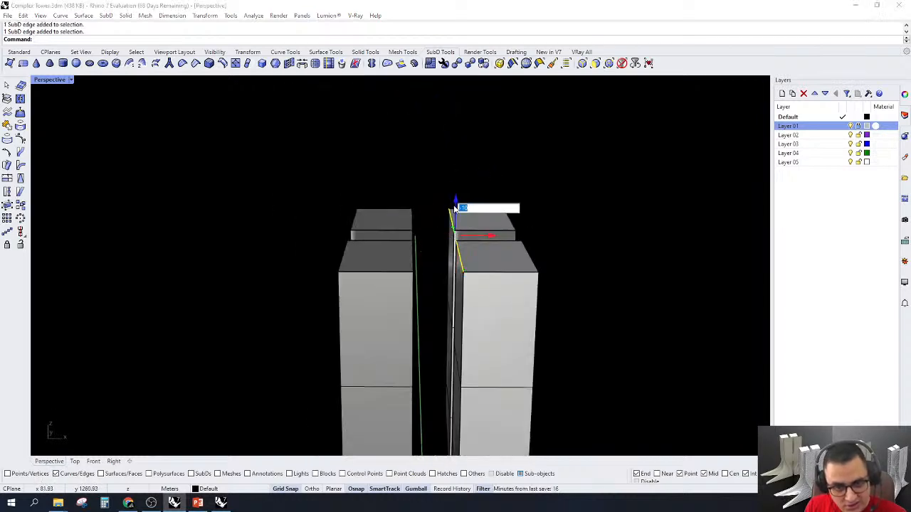
type("-")
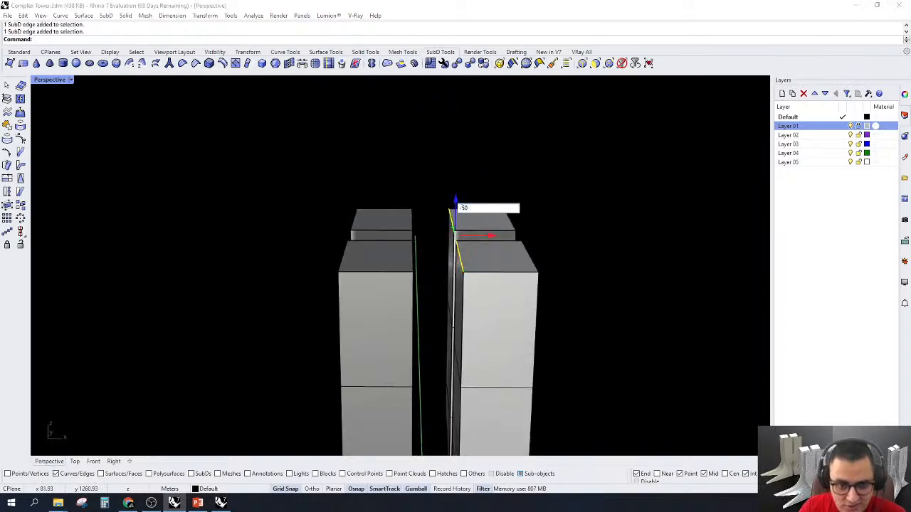
key("Return")
key("ctrl+z")
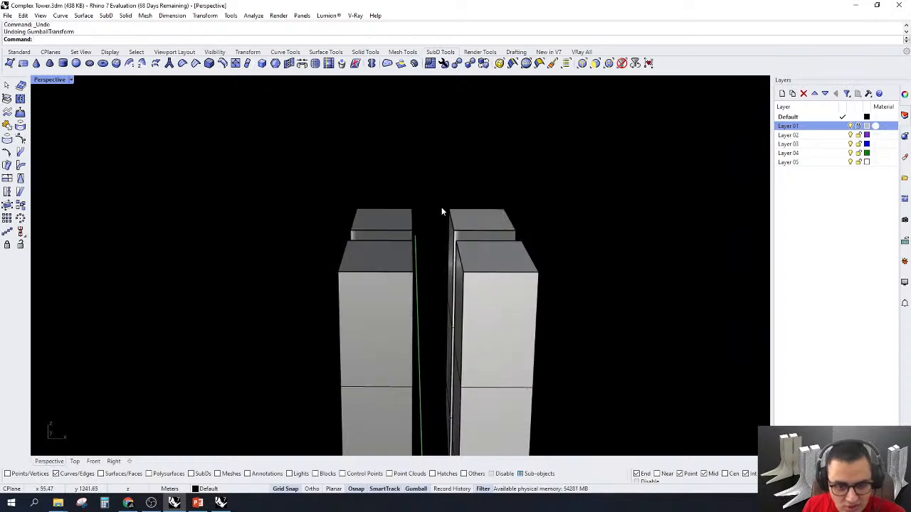
Move the inner top edges of the two shafts on one side 50 m down to slope the tower tops inward
left_click(461, 257, "ctrl+shift")
left_click(458, 203)
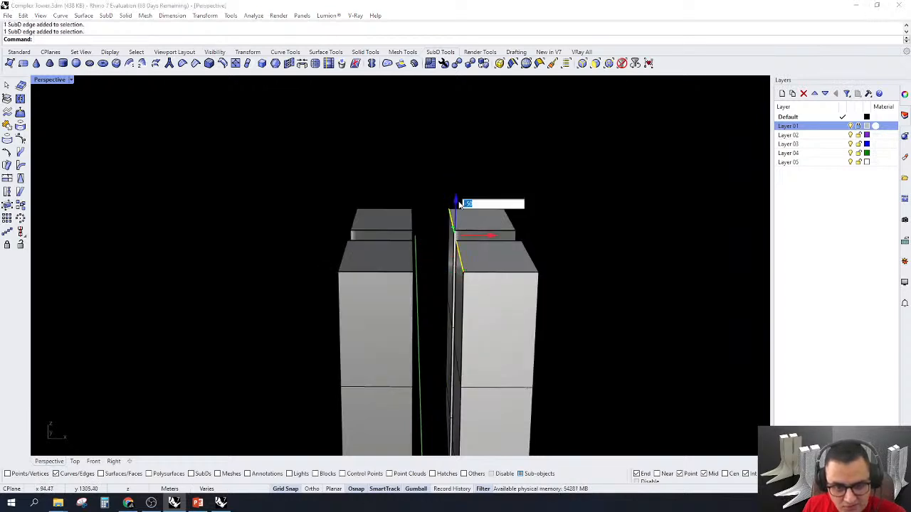
type("-50")
key("Return")
key("Escape")
scroll(458, 201, "down", 5)
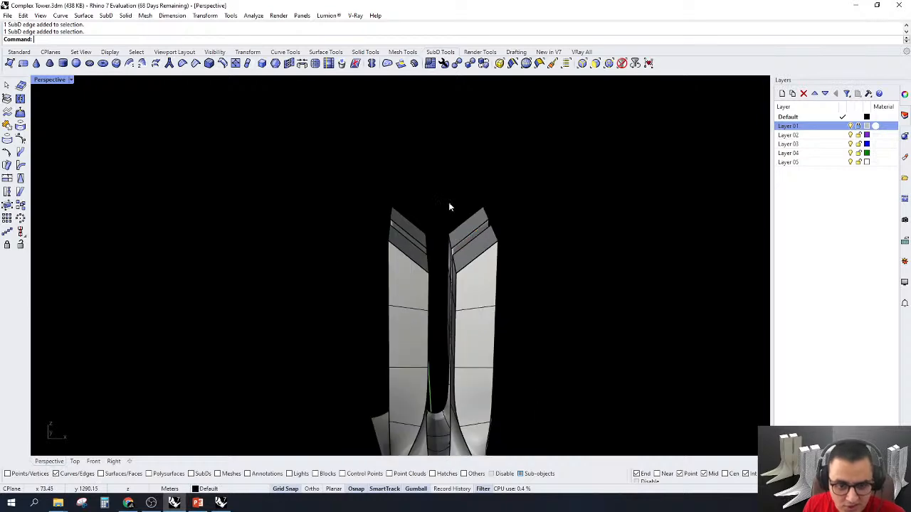
Select the successive cross edges of one front shaft's inner face, from its sloped top down to the underside of its leg
right_click_drag(448, 204, 533, 318)
scroll(501, 352, "up", 4)
scroll(535, 166, "down", 5)
scroll(557, 221, "up", 4)
right_click_drag(555, 265, 494, 153)
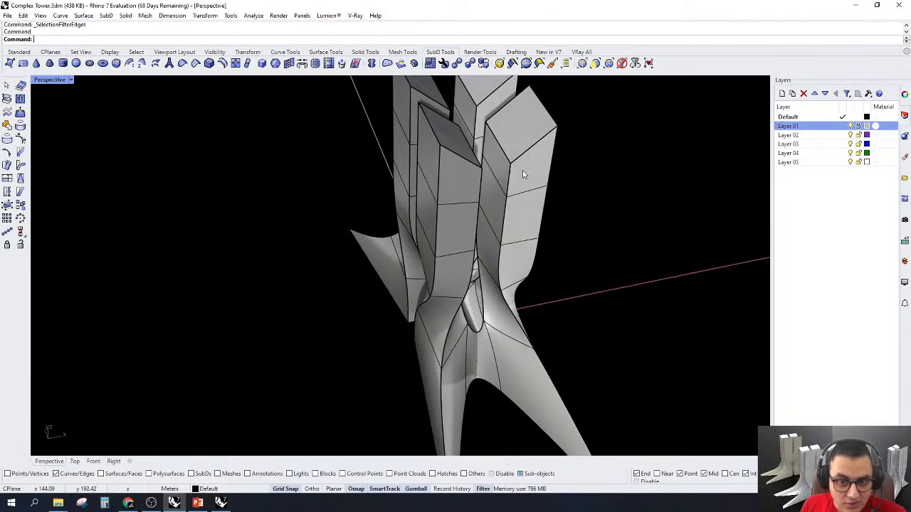
left_click(503, 158)
left_click(499, 190, "shift")
left_click(498, 239, "shift")
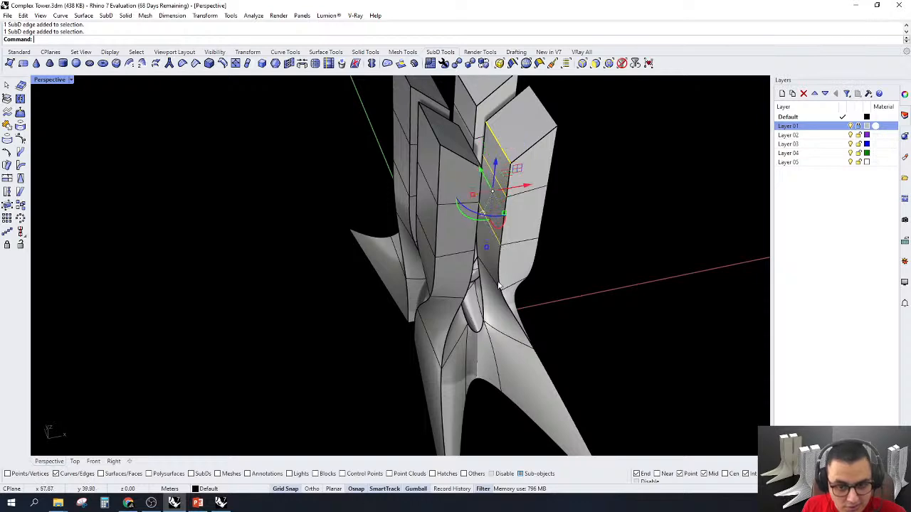
left_click(488, 274, "shift")
scroll(511, 340, "down", 3)
scroll(516, 380, "up", 4)
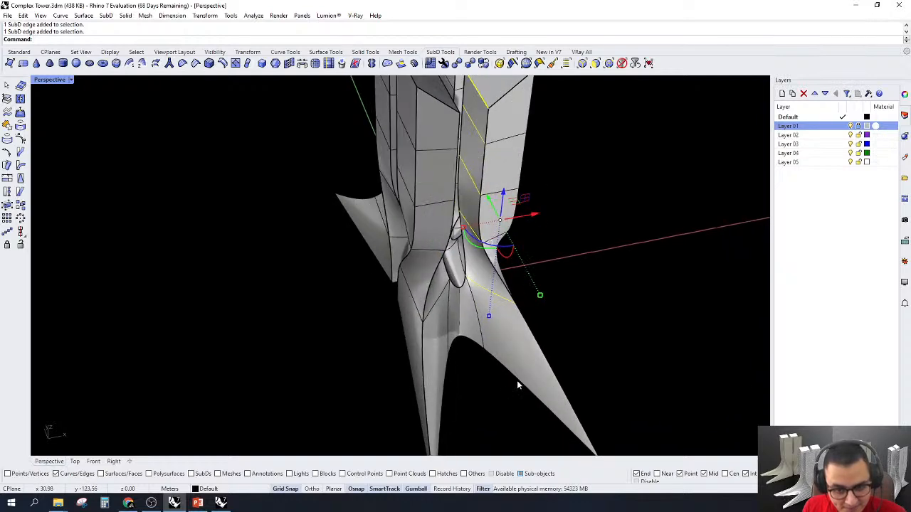
left_click(517, 380, "shift")
Insert an edge down the shaft's inner face through the selected edges with Proportional offset mode at .1, switching the SubD display to flat
scroll(526, 285, "down", 2)
scroll(530, 268, "down", 2)
scroll(513, 285, "up", 3)
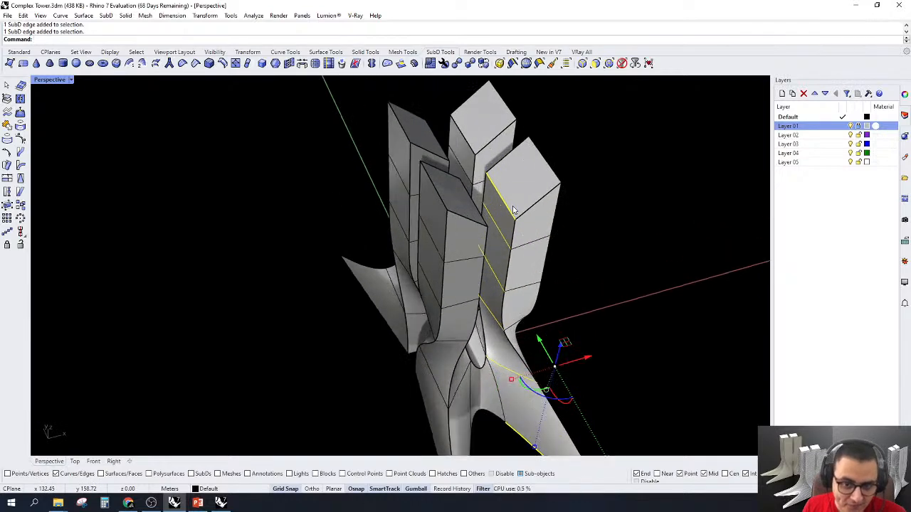
scroll(498, 291, "down", 3)
scroll(485, 296, "up", 3)
scroll(474, 217, "up", 2)
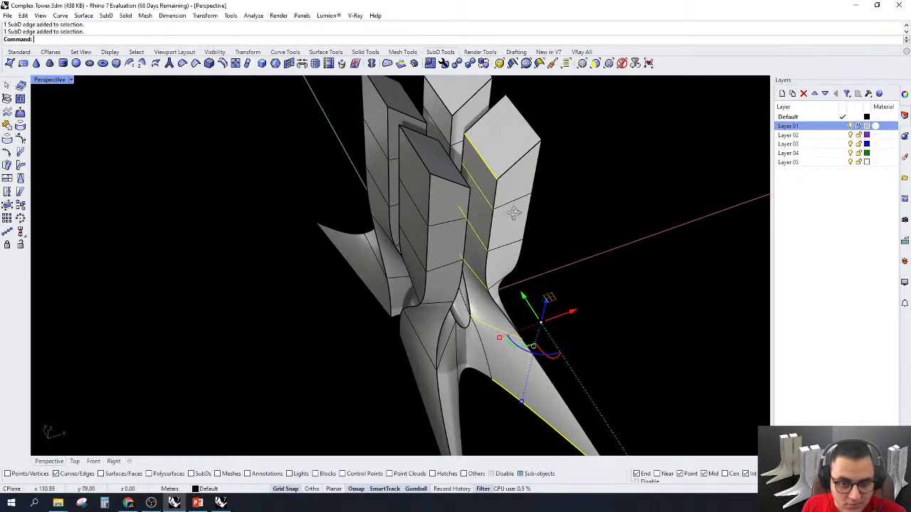
scroll(484, 178, "up", 3)
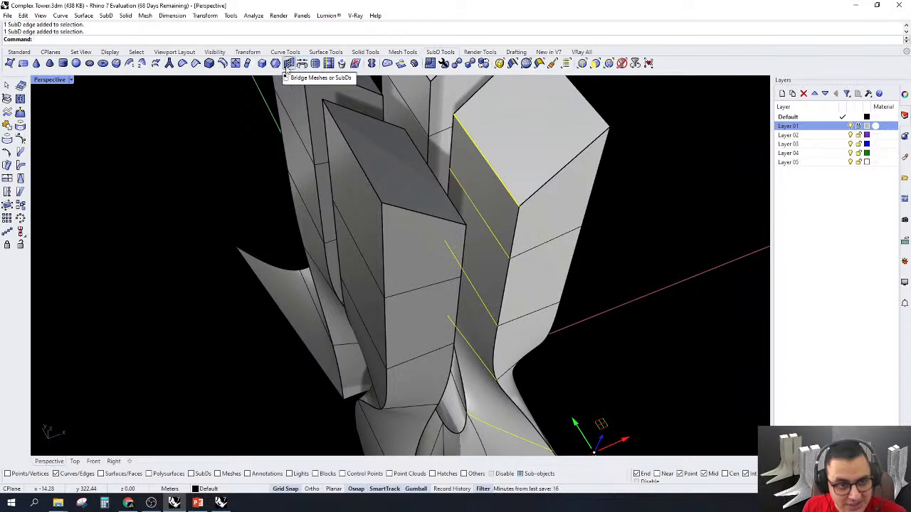
left_click(222, 65)
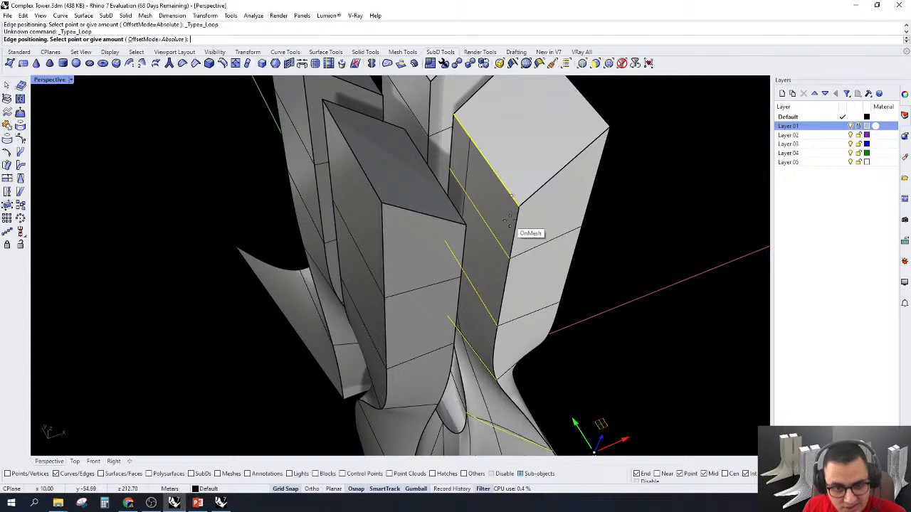
scroll(501, 227, "down", 3)
scroll(492, 212, "up", 3)
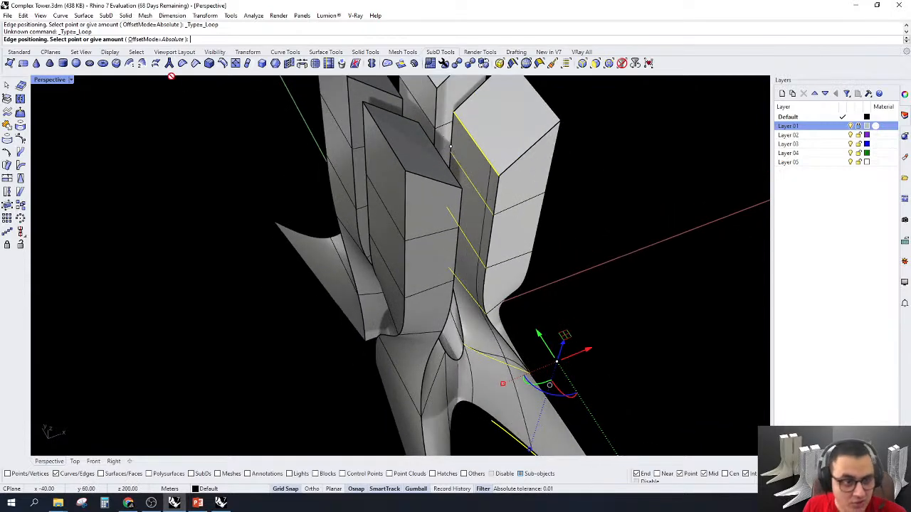
left_click(152, 40)
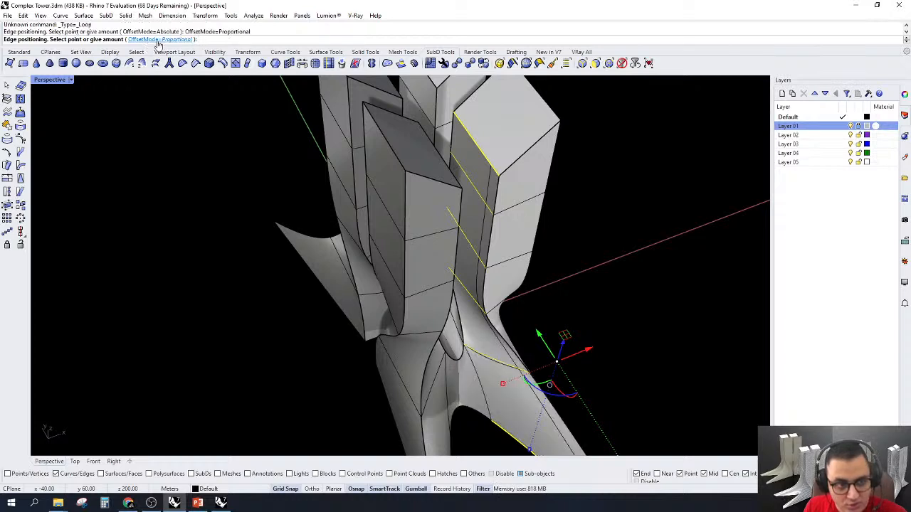
key("Tab")
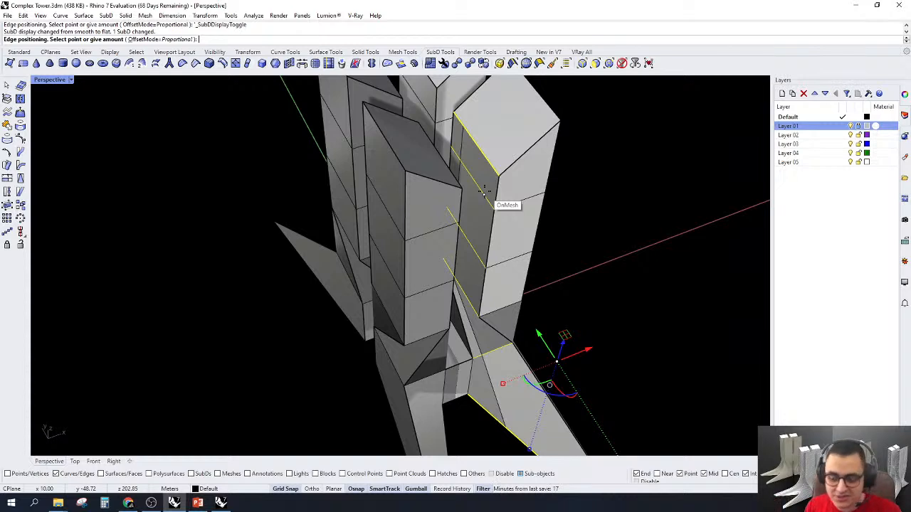
type("1")
key("Return")
Examine the inserted edge, the flat-displayed legs and the inner face of the neighbouring shaft from several angles
right_click_drag(484, 190, 454, 216)
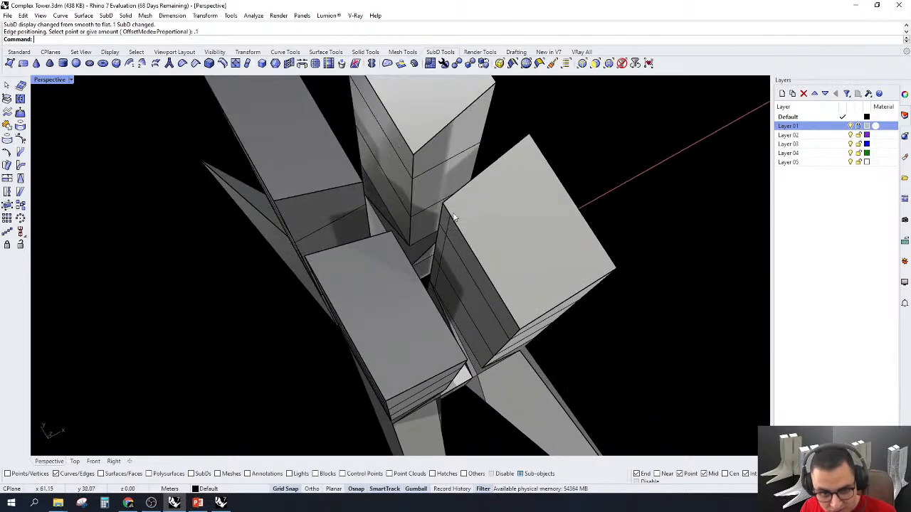
right_click_drag(504, 349, 235, 374)
scroll(320, 235, "down", 7)
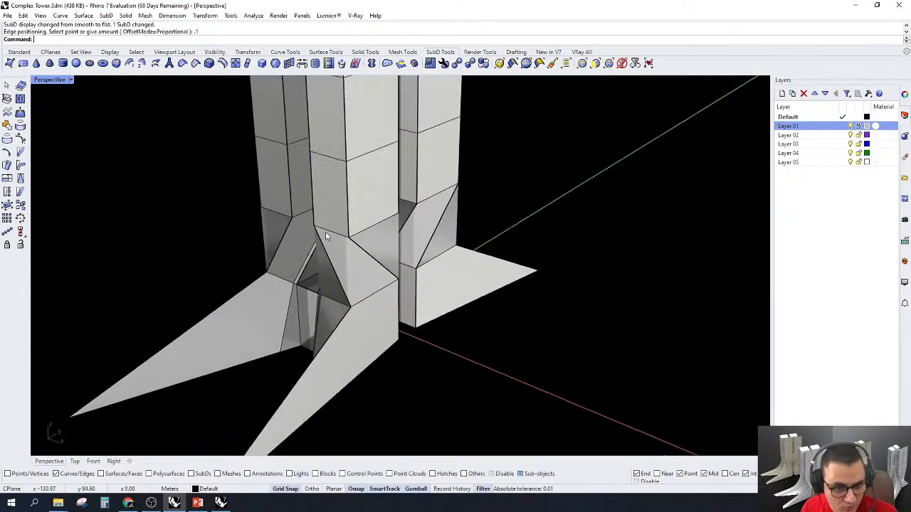
right_click_drag(325, 232, 449, 251)
scroll(350, 336, "up", 4)
right_click_drag(363, 322, 355, 318)
scroll(388, 145, "up", 2)
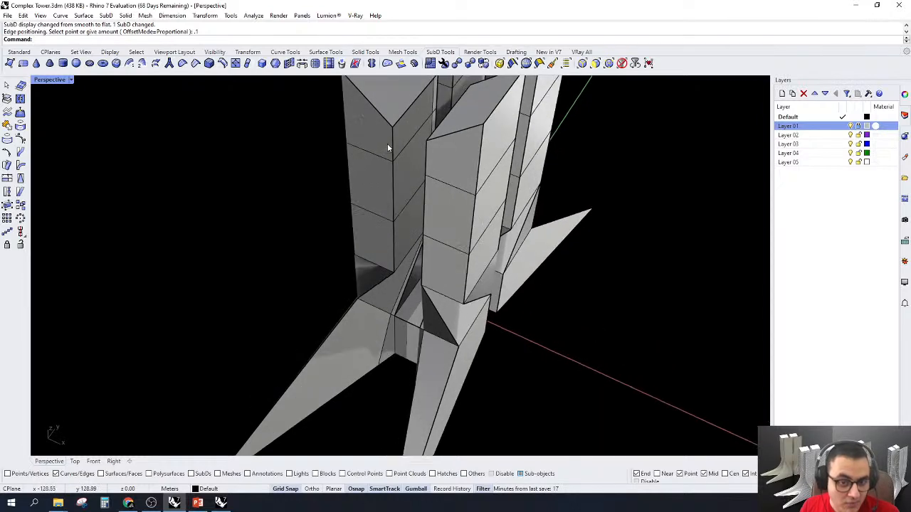
right_click_drag(388, 145, 394, 142)
scroll(522, 220, "down", 2)
scroll(447, 235, "up", 2)
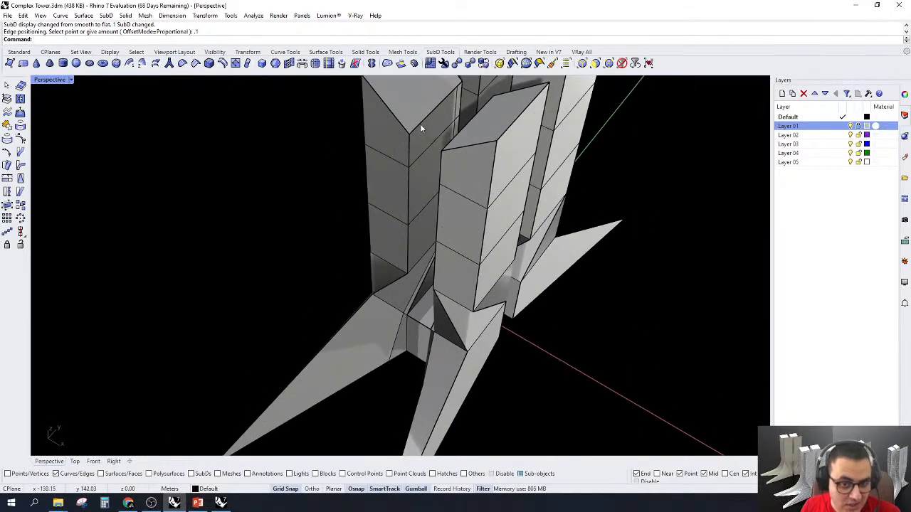
Select the matching cross edges on the neighbouring front shaft's inner face, from its top down to the underside of its leg
left_click(420, 127)
left_click(422, 171, "shift")
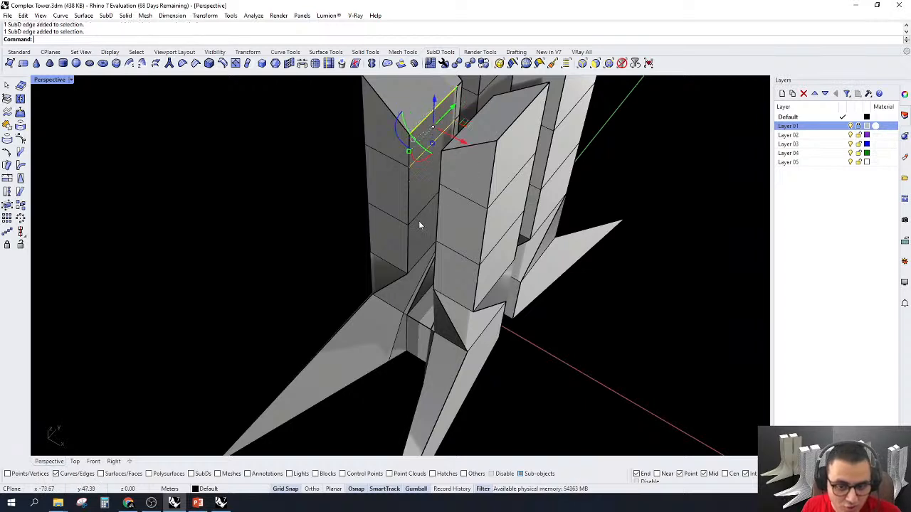
left_click(417, 223, "shift")
left_click(410, 201, "ctrl")
scroll(413, 204, "up", 3)
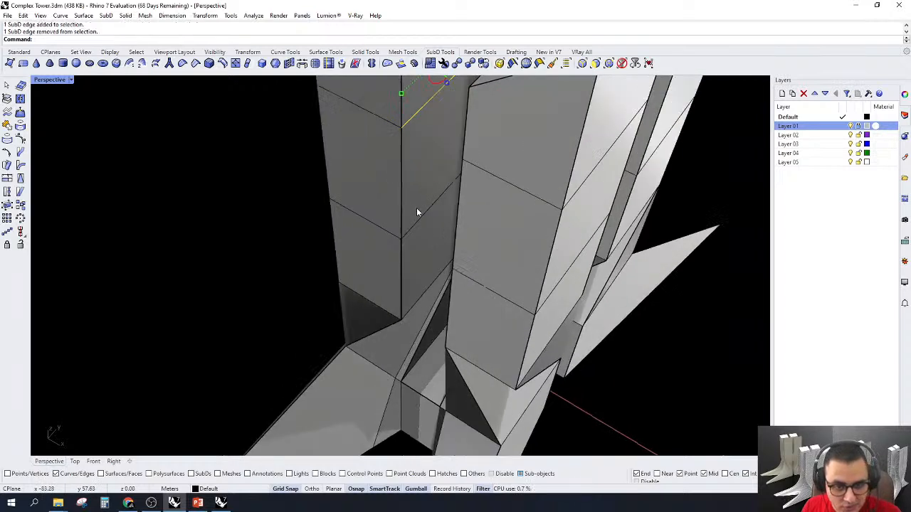
left_click(425, 214, "shift")
right_click_drag(427, 219, 418, 249)
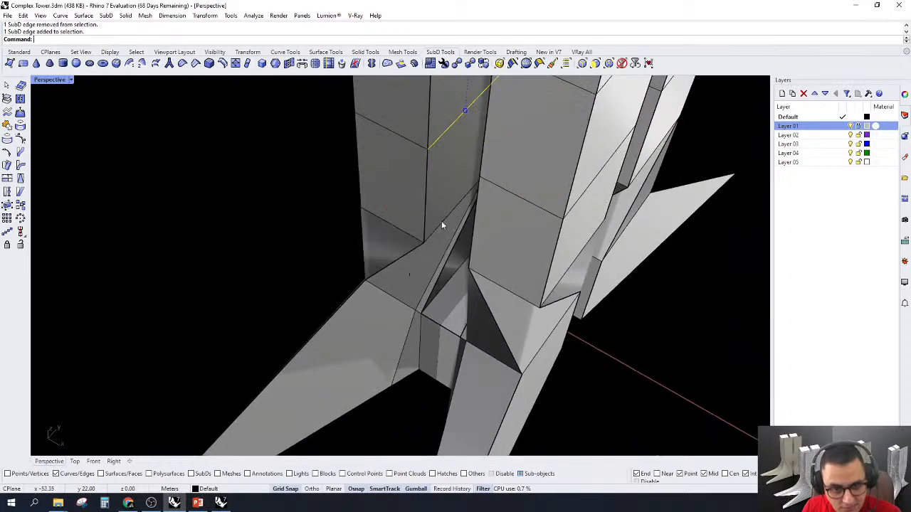
left_click(401, 295, "shift")
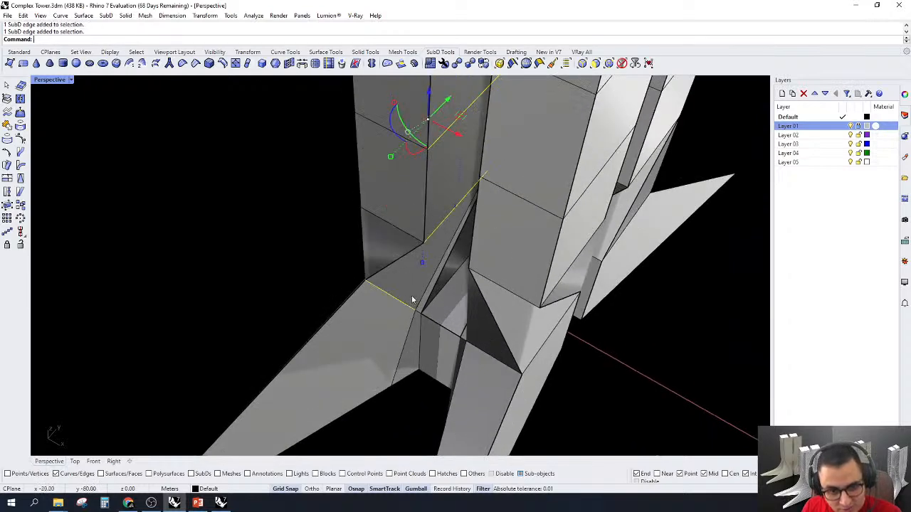
right_click_drag(411, 295, 385, 358)
left_click(384, 348, "shift")
right_click_drag(414, 346, 441, 348)
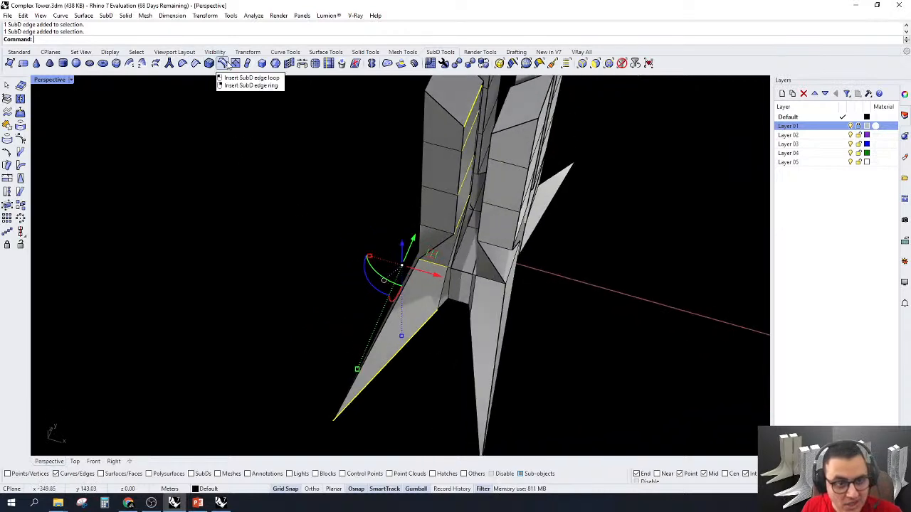
Insert an edge down the neighbouring shaft's inner face through the selected edges at a proportional offset of .9
scroll(293, 273, "down", 4)
scroll(242, 131, "up", 2)
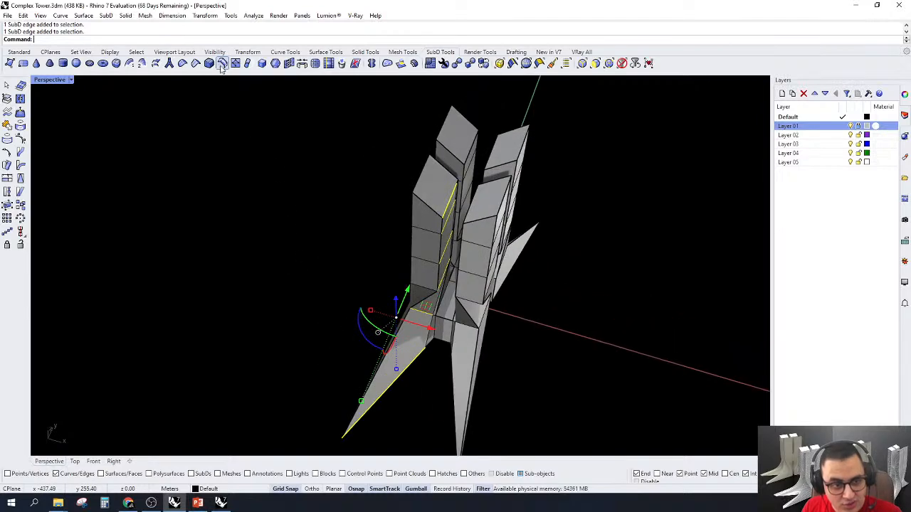
left_click(222, 64)
scroll(466, 242, "up", 5)
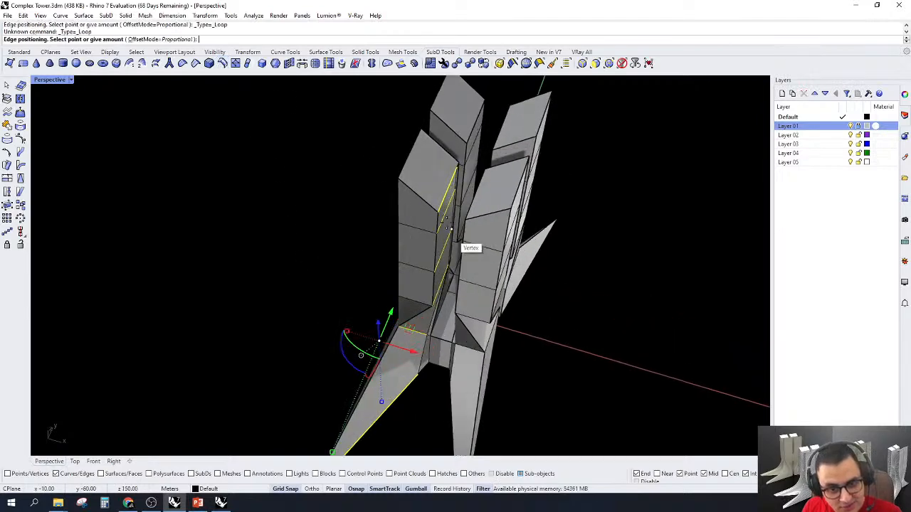
scroll(352, 169, "up", 3)
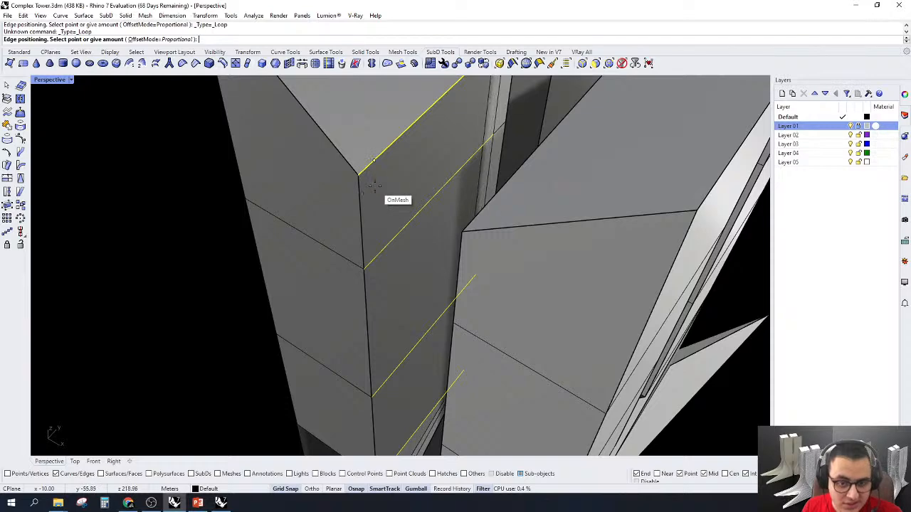
key("Return")
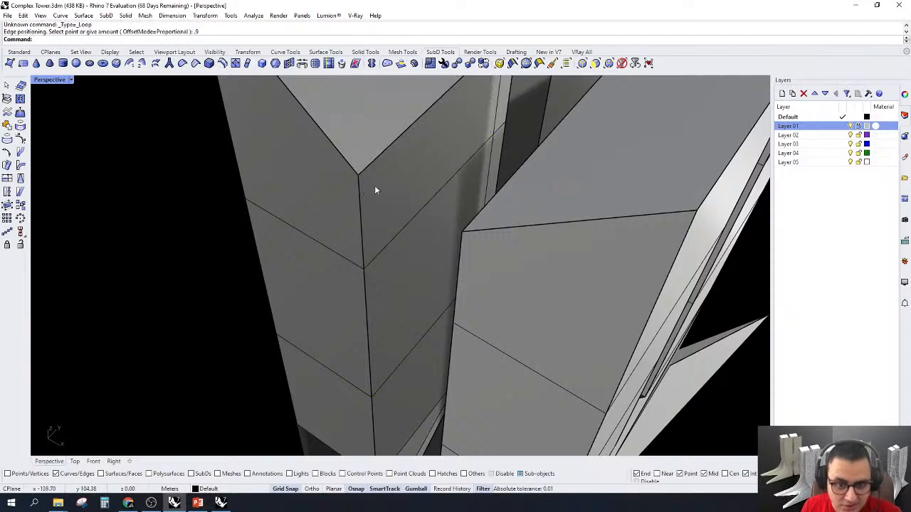
scroll(374, 185, "down", 5)
right_click_drag(374, 185, 419, 232)
scroll(398, 140, "up", 4)
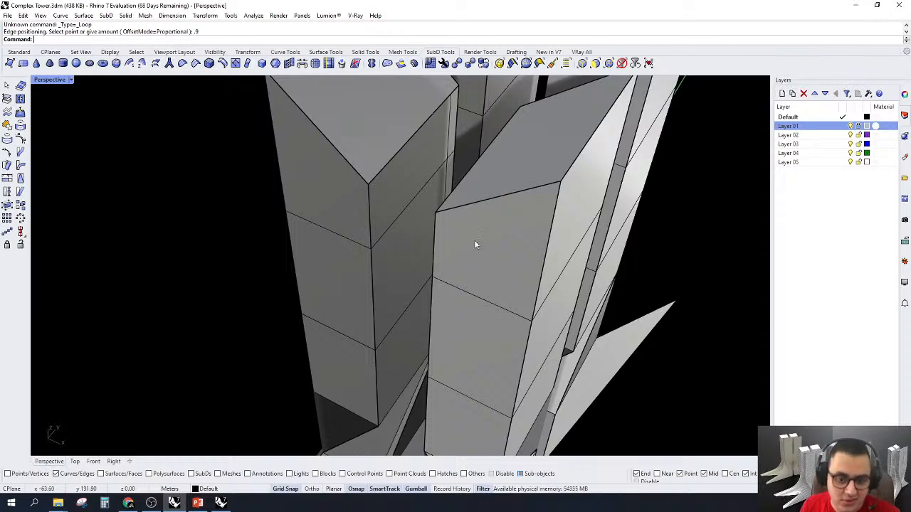
Select the cross edges on the front shaft's inner face once more, from its sloped top down to the underside of its leg
scroll(476, 242, "down", 4)
right_click_drag(479, 267, 609, 205)
scroll(548, 105, "up", 2)
right_click_drag(511, 161, 553, 121)
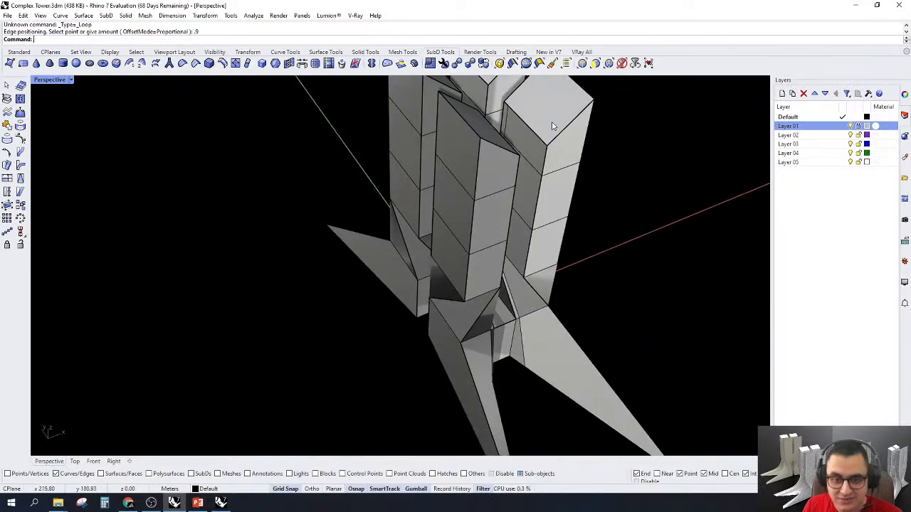
scroll(553, 122, "up", 2)
left_click(535, 157)
left_click(516, 195, "shift")
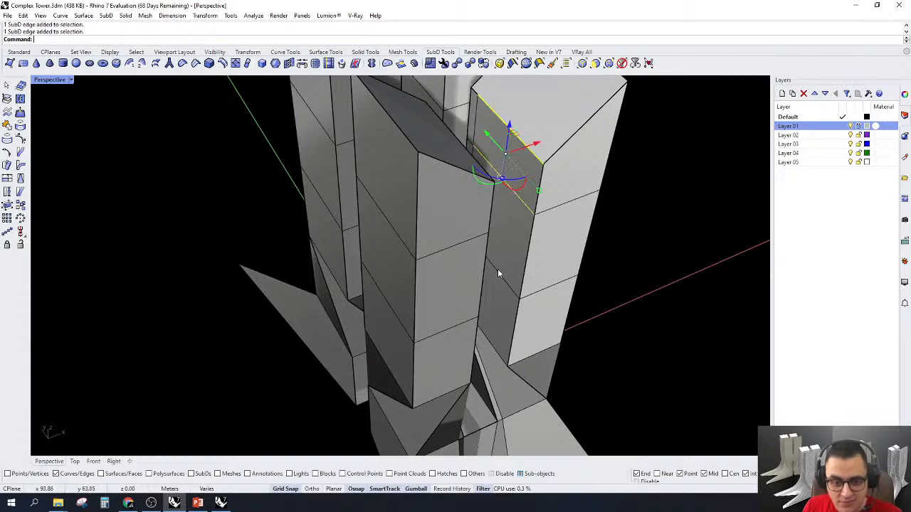
left_click(498, 271, "shift")
right_click_drag(520, 205, 528, 115, "shift")
left_click(503, 273, "shift")
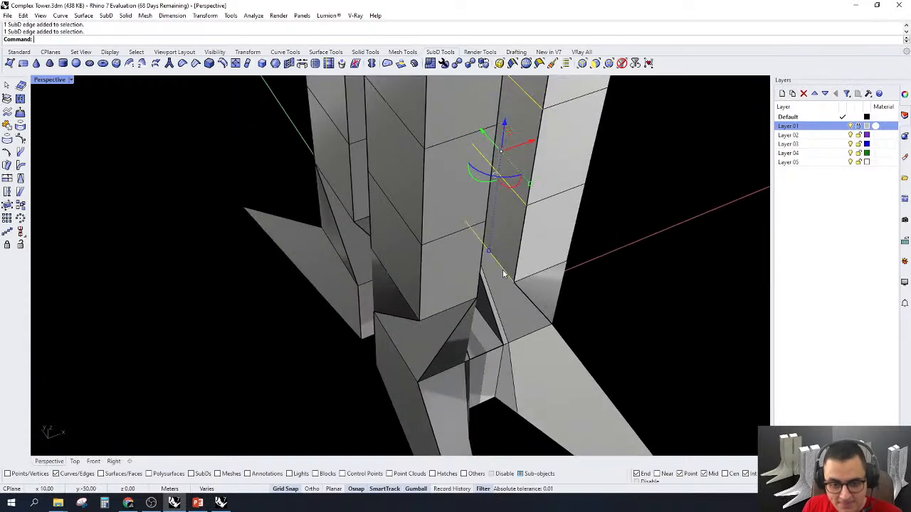
left_click(524, 339, "shift")
scroll(527, 335, "down", 3)
scroll(539, 329, "up", 3)
left_click(544, 403, "shift")
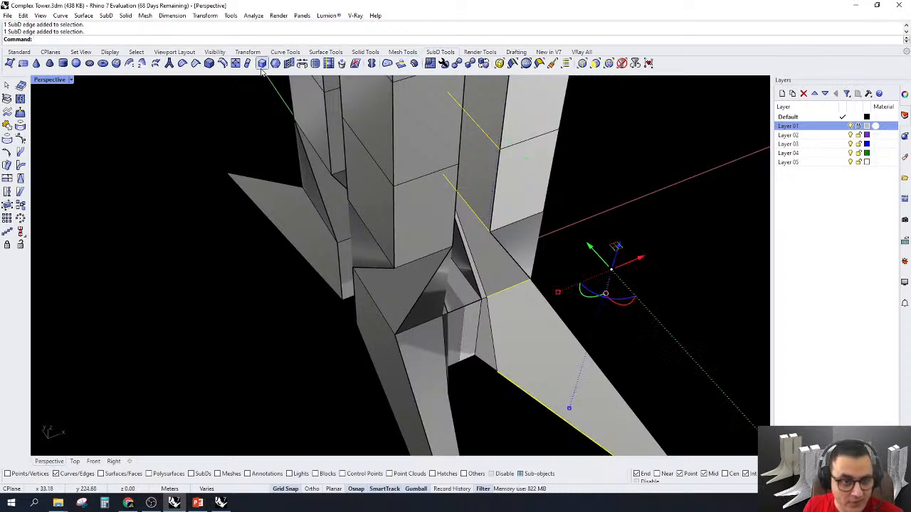
Try to insert a second edge down the shaft's inner face at a proportional offset of .9, then undo it
left_click(222, 63)
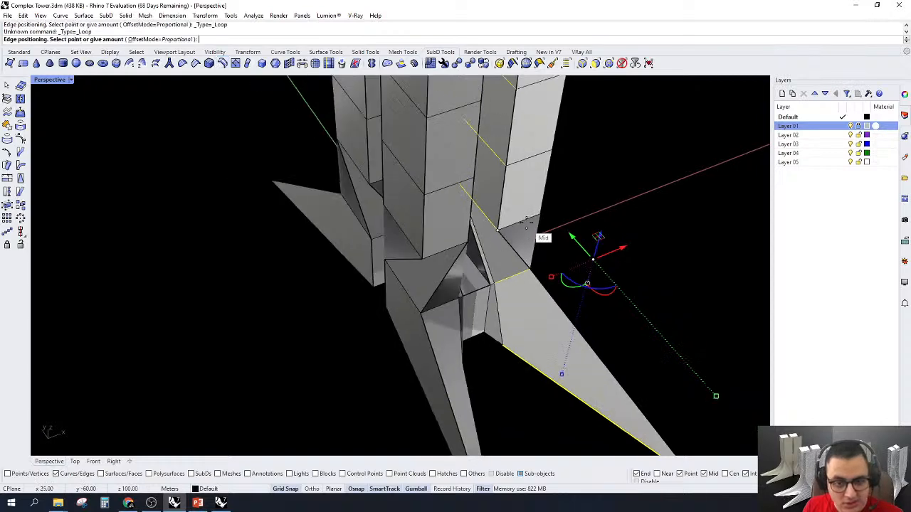
type(".")
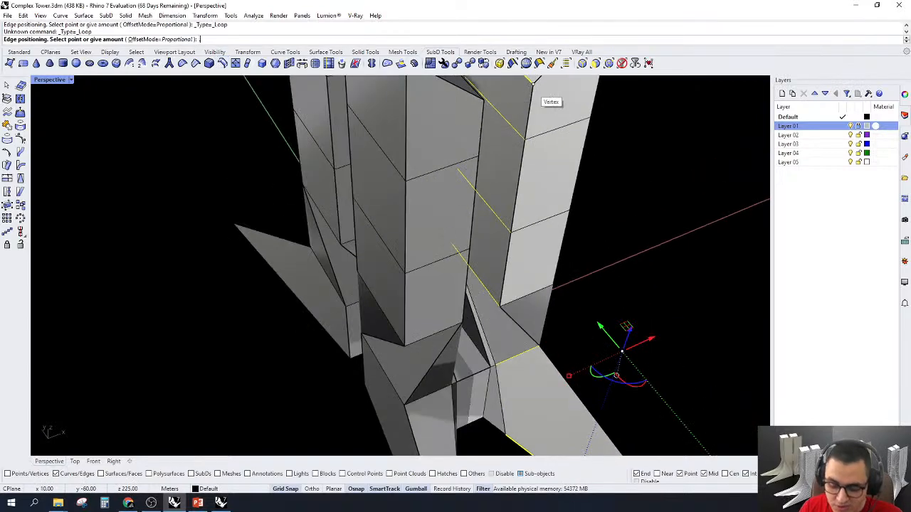
type("9")
key("Return")
scroll(533, 86, "up", 2)
scroll(533, 85, "down", 7)
scroll(559, 61, "up", 2)
scroll(512, 185, "up", 5)
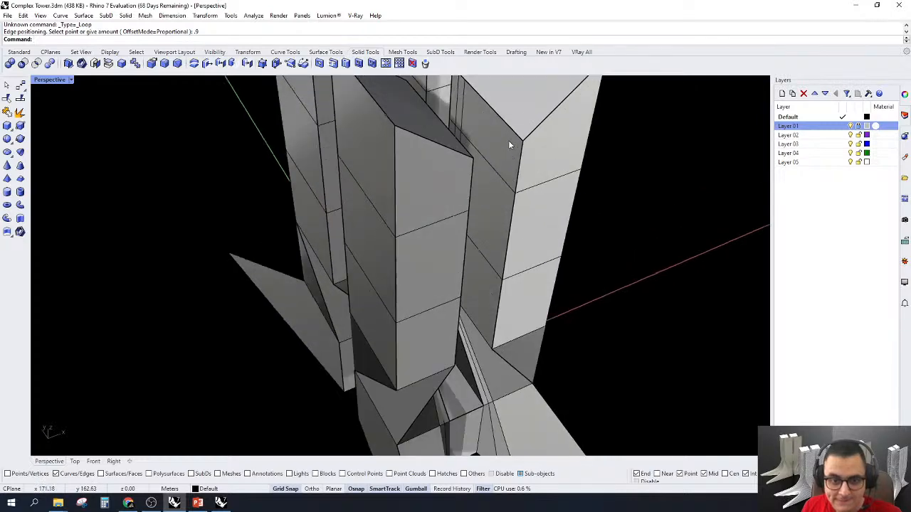
scroll(501, 178, "up", 2)
key("ctrl+z")
Reselect the cross edges on the same inner face, from the shaft's top down to the underside of its leg
left_click(491, 151)
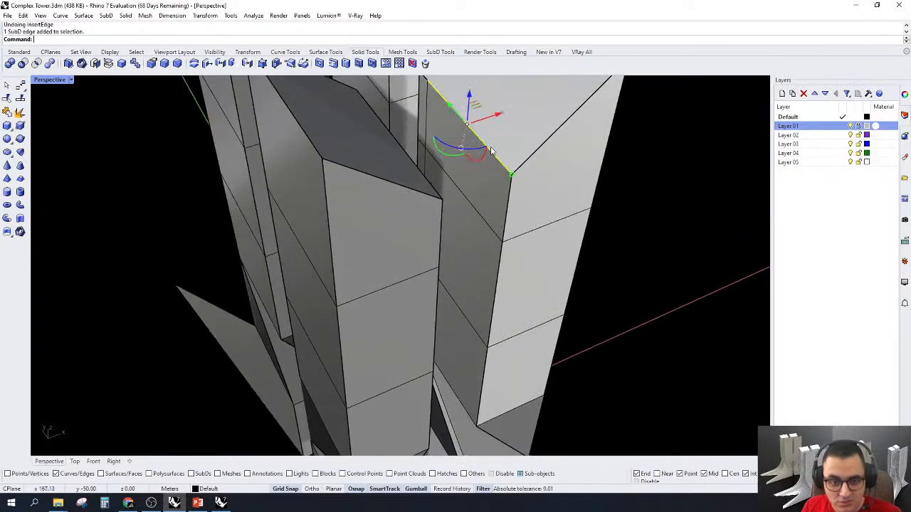
left_click(481, 219)
scroll(470, 319, "down", 4)
scroll(473, 341, "up", 4)
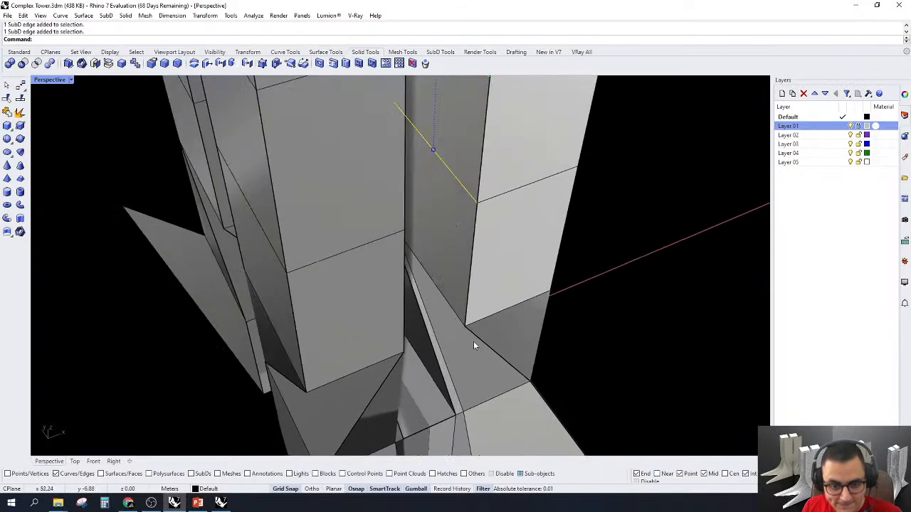
left_click(453, 311, "shift")
right_click_drag(455, 317, 441, 224, "shift")
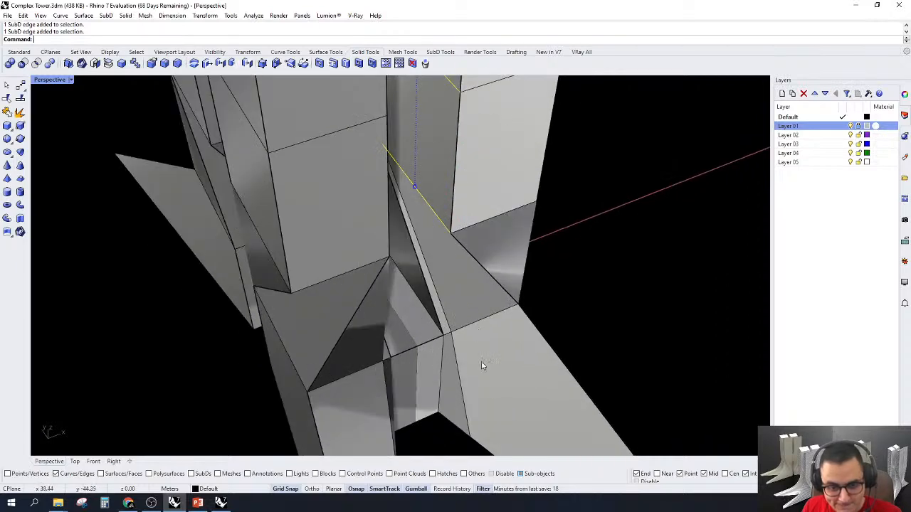
scroll(471, 326, "down", 6)
scroll(477, 377, "up", 4)
left_click(473, 276, "shift")
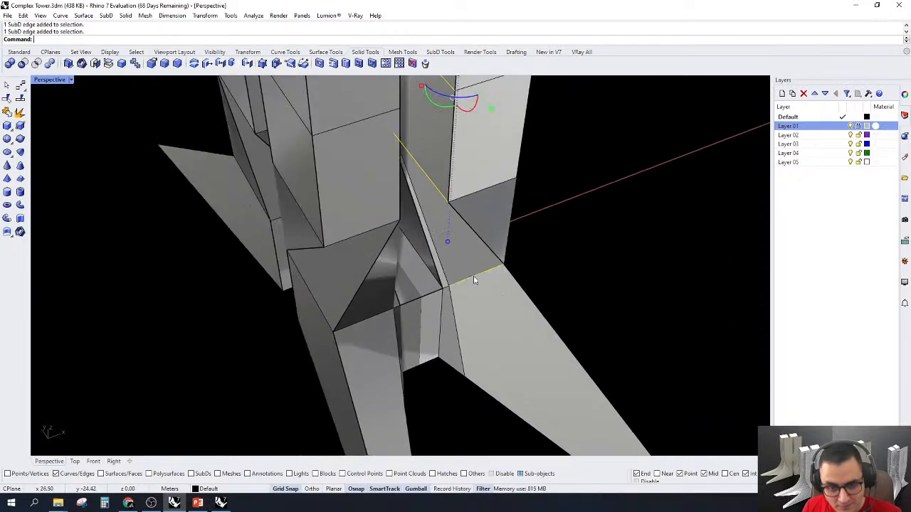
left_click(480, 396, "shift")
right_click_drag(481, 398, 402, 119)
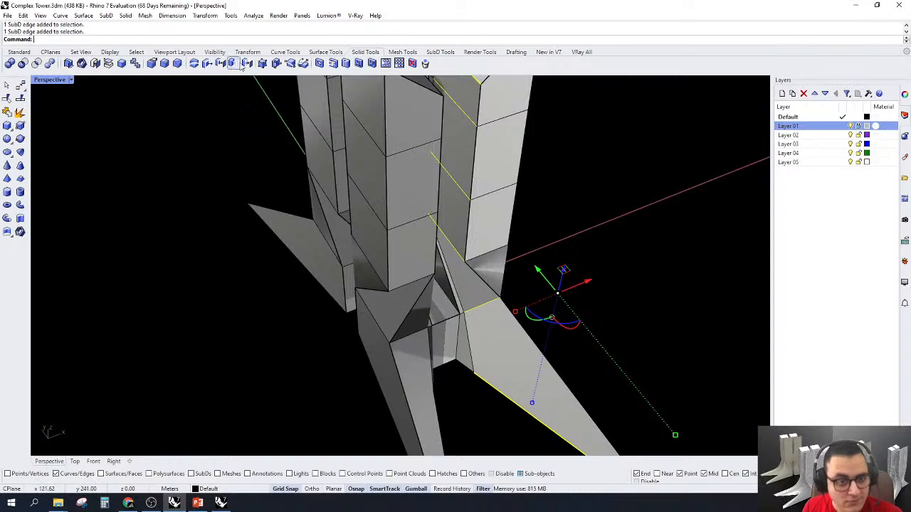
Insert a second edge down the shaft's inner face through the selected edges at a proportional offset of .1
left_click(436, 52)
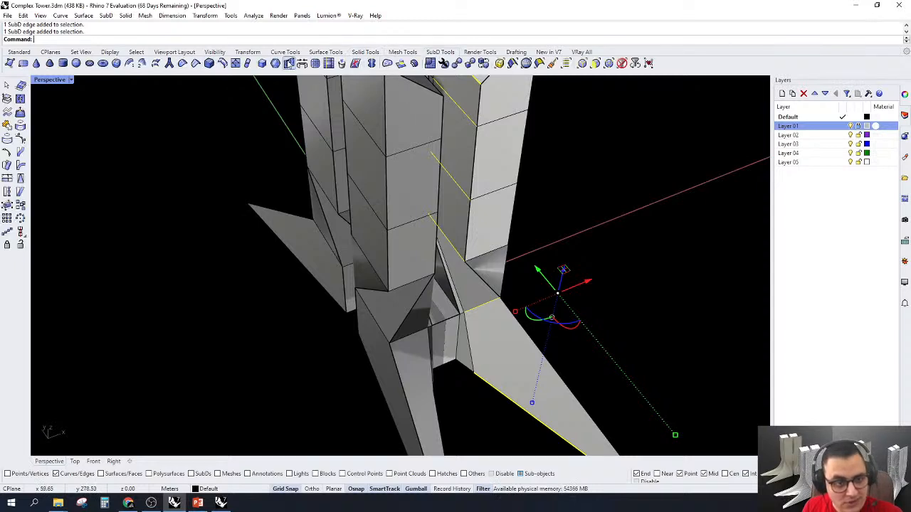
left_click(223, 64)
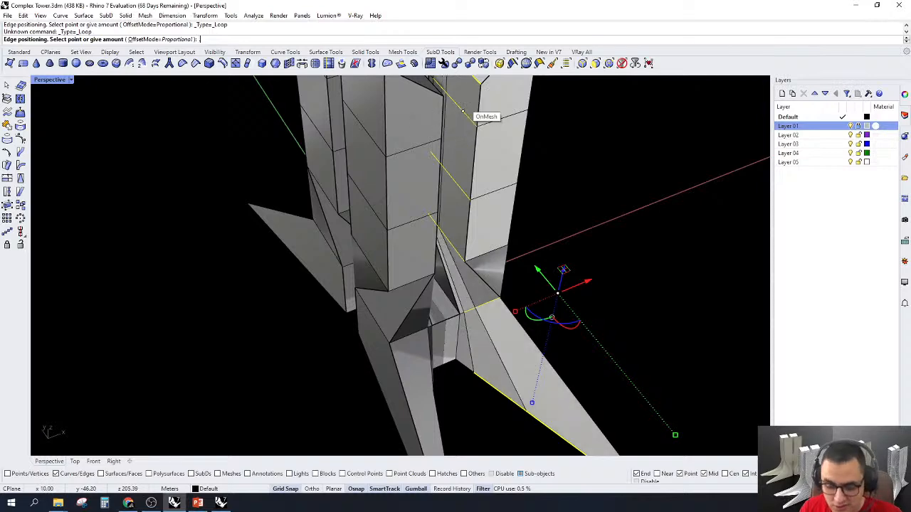
type(".1")
key("Return")
scroll(441, 217, "down", 5)
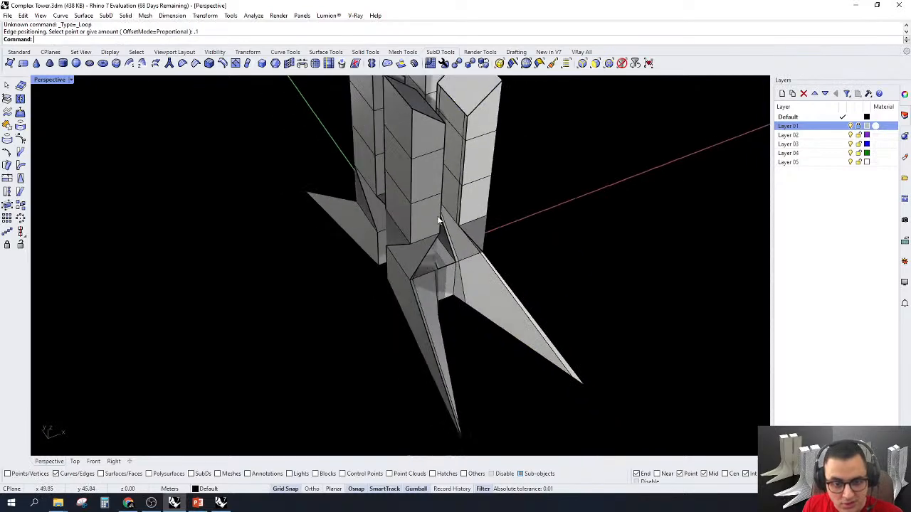
mouse_move(439, 222)
right_mouse_down()
mouse_move(394, 158)
mouse_move(434, 217)
right_mouse_up()
scroll(434, 217, "up", 8)
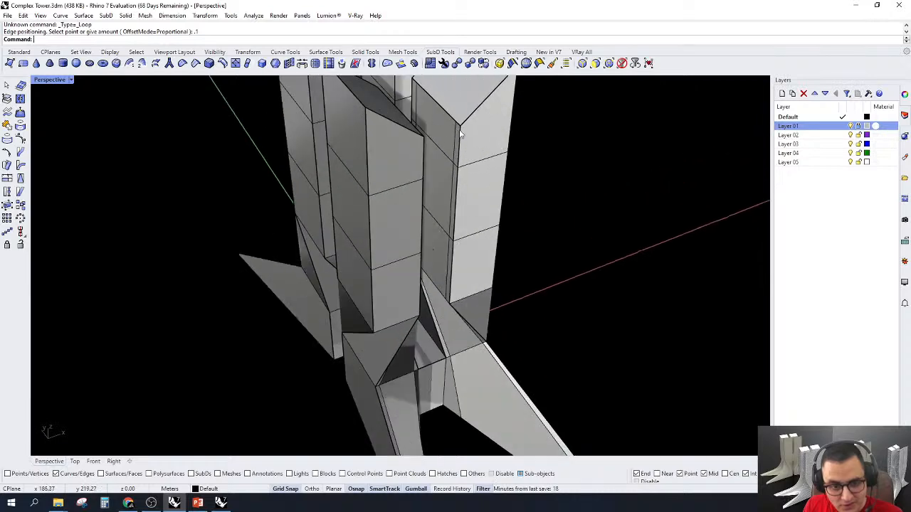
Crease both inserted edge loops running down the shaft's inner face and along its leg
double_click(540, 214)
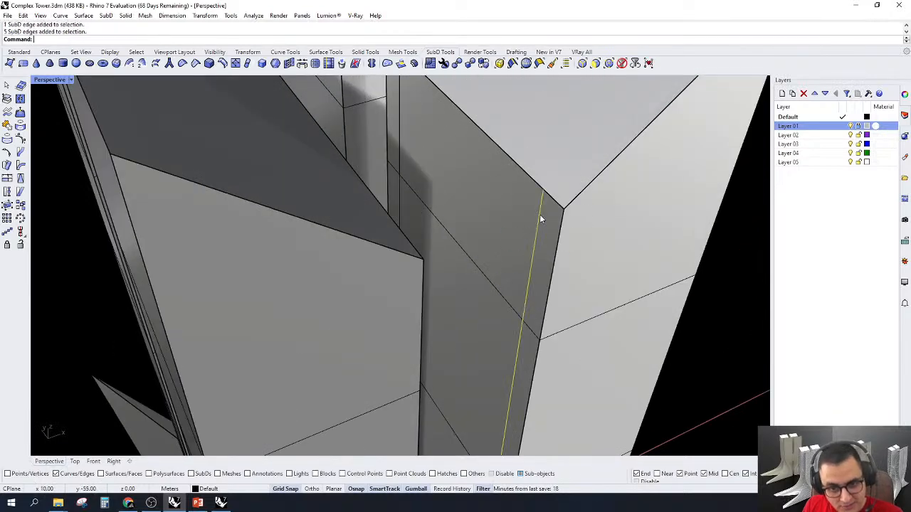
scroll(401, 120, "down", 6)
scroll(535, 249, "up", 6)
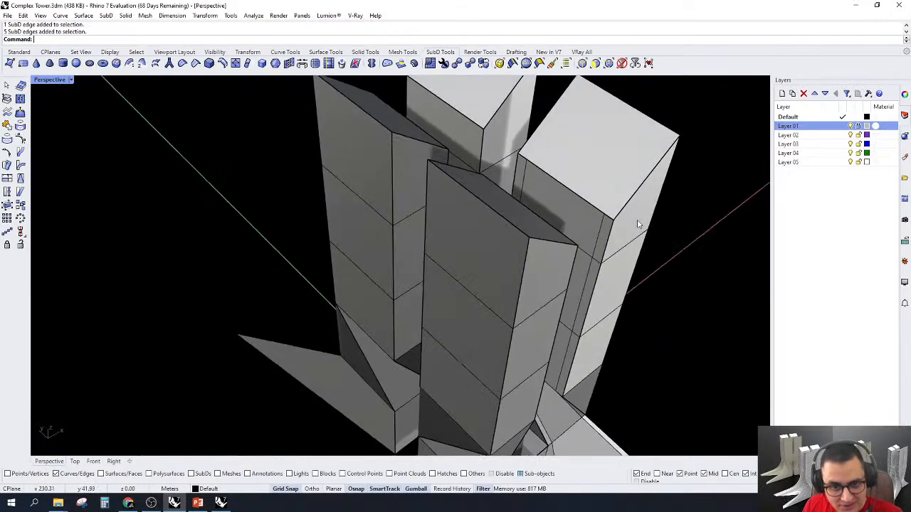
double_click(542, 235)
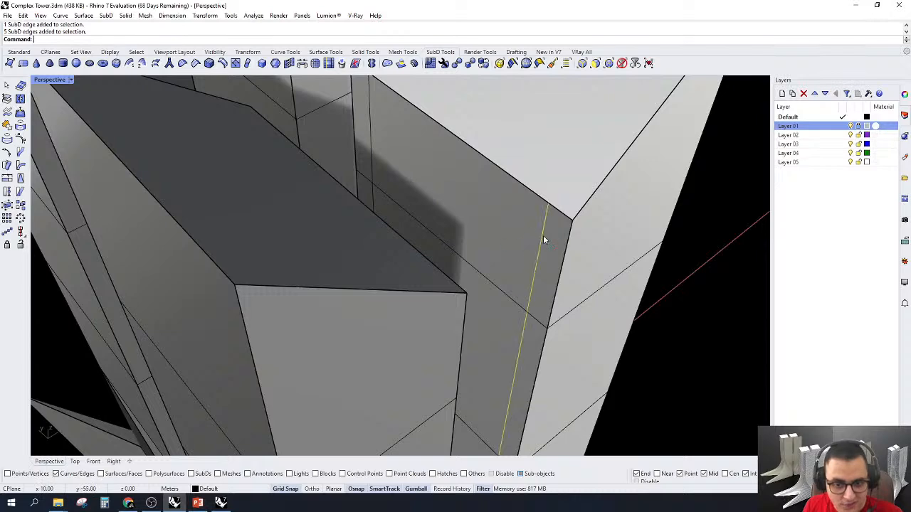
double_click(369, 137, "shift")
scroll(377, 141, "down", 8)
right_click_drag(499, 230, 470, 228)
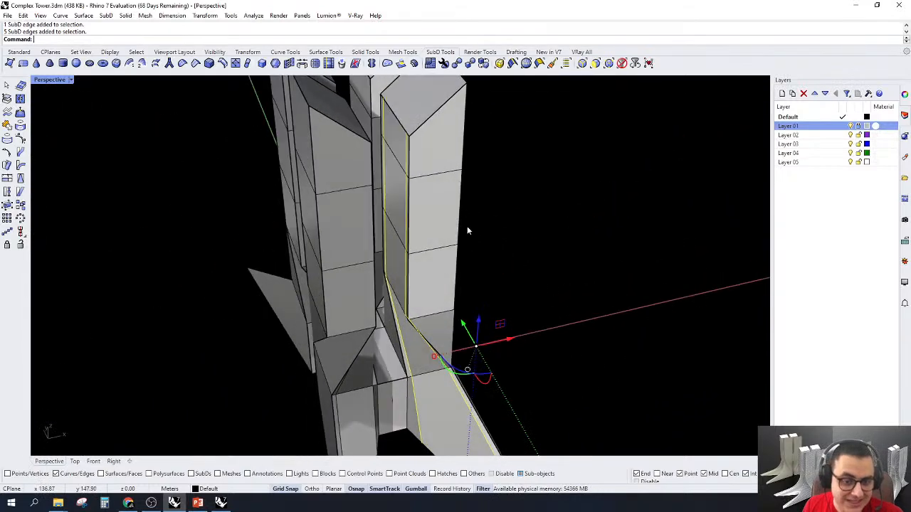
left_click(197, 65)
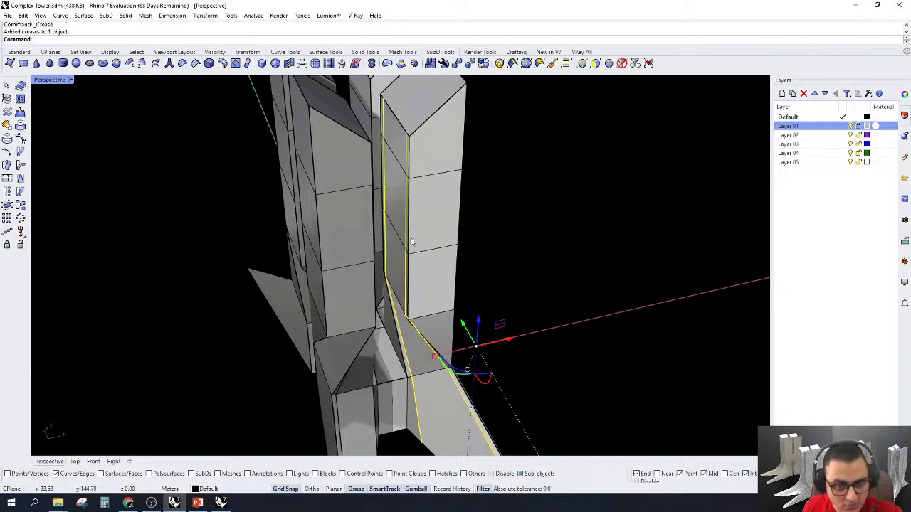
Bridge the lowest facing inner faces of the two front shafts, just above the legs, with one joined segment
scroll(420, 224, "up", 4)
right_click_drag(443, 326, 449, 413)
scroll(449, 413, "up", 4)
scroll(408, 208, "down", 4)
scroll(421, 320, "up", 4)
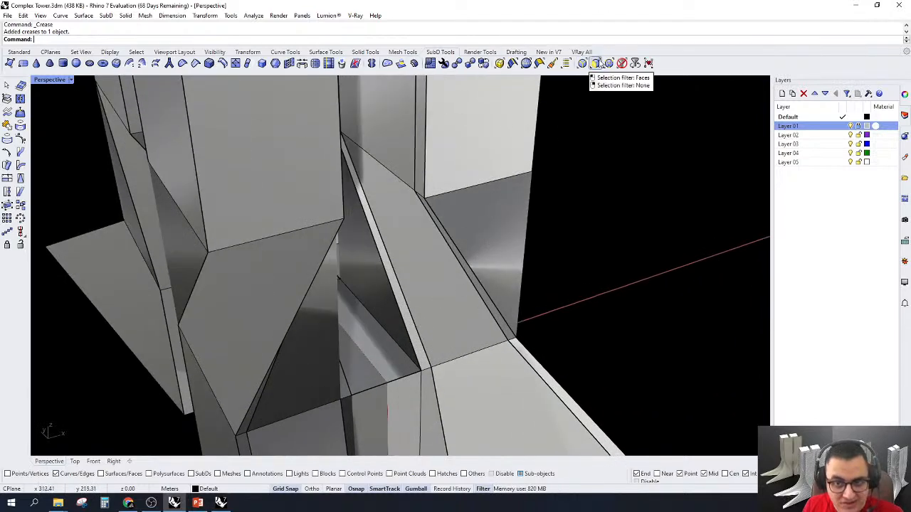
left_click(596, 63)
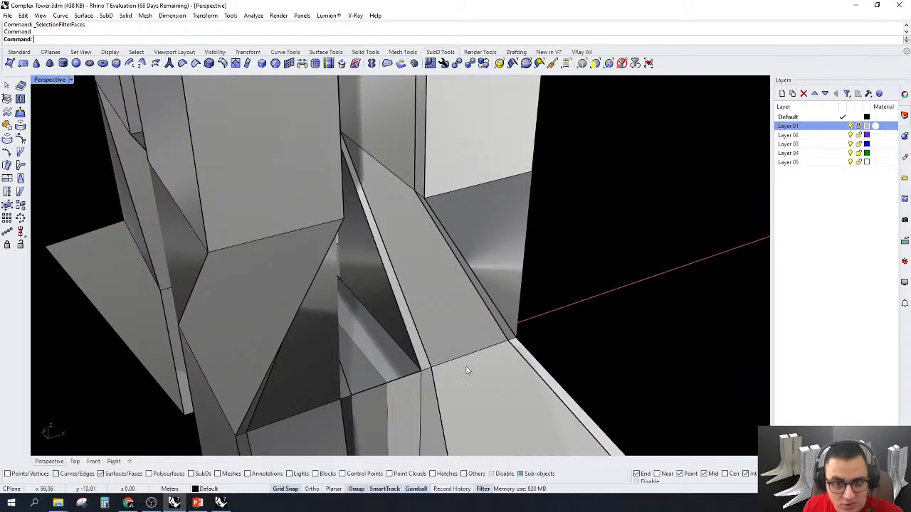
scroll(466, 366, "down", 3)
scroll(430, 225, "up", 1)
left_click(427, 209)
right_click_drag(469, 253, 419, 242)
left_click(306, 198, "shift")
scroll(401, 285, "down", 8)
scroll(369, 200, "up", 4)
right_click_drag(369, 200, 402, 253)
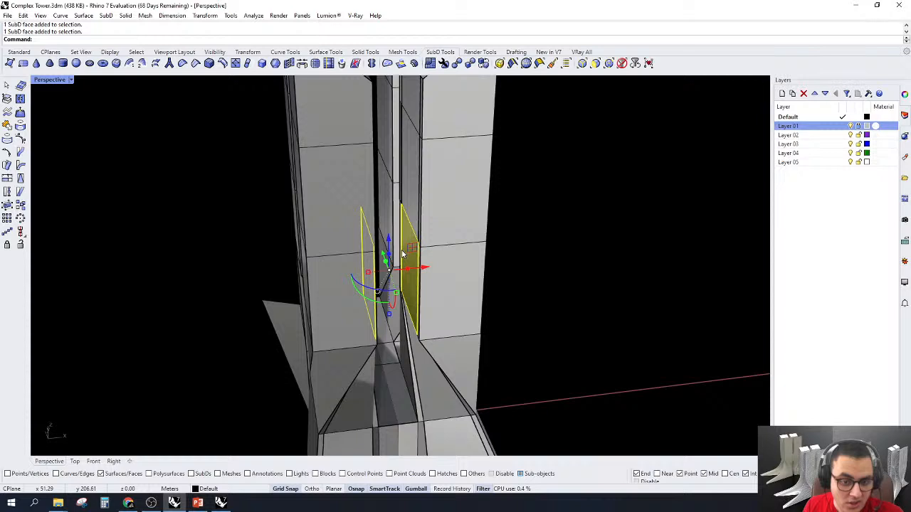
left_click(301, 64)
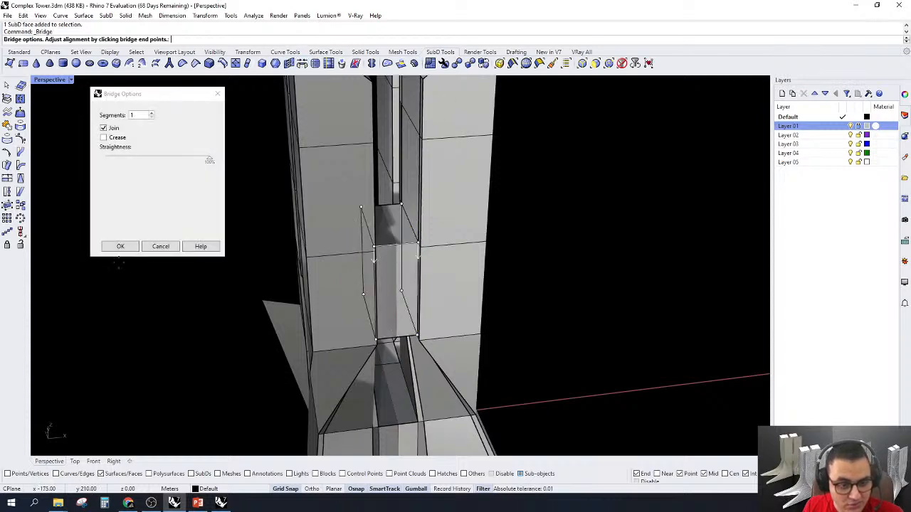
left_click(123, 247)
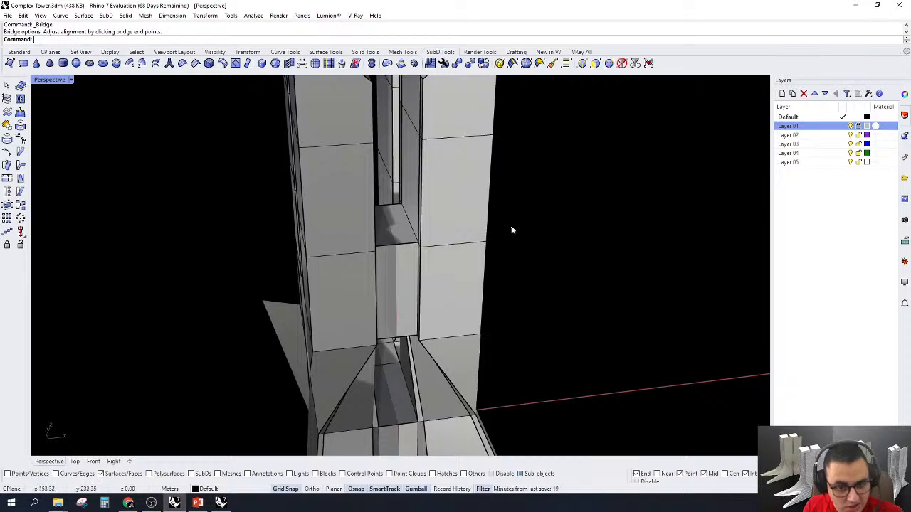
Compare the smooth and flat SubD display of the bridged tower around the legs and the gap between them
key("Tab")
right_click_drag(569, 342, 398, 349)
key("Tab")
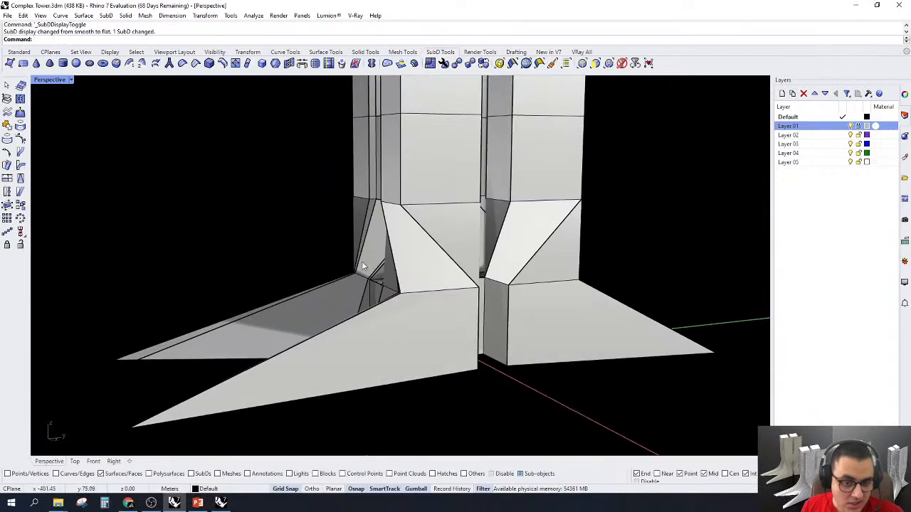
mouse_move(363, 266)
right_mouse_down()
mouse_move(435, 309)
mouse_move(602, 319)
mouse_move(400, 349)
mouse_move(380, 331)
mouse_move(524, 325)
mouse_move(480, 286)
mouse_move(397, 251)
mouse_move(484, 277)
mouse_move(434, 346)
right_mouse_up()
key("Tab")
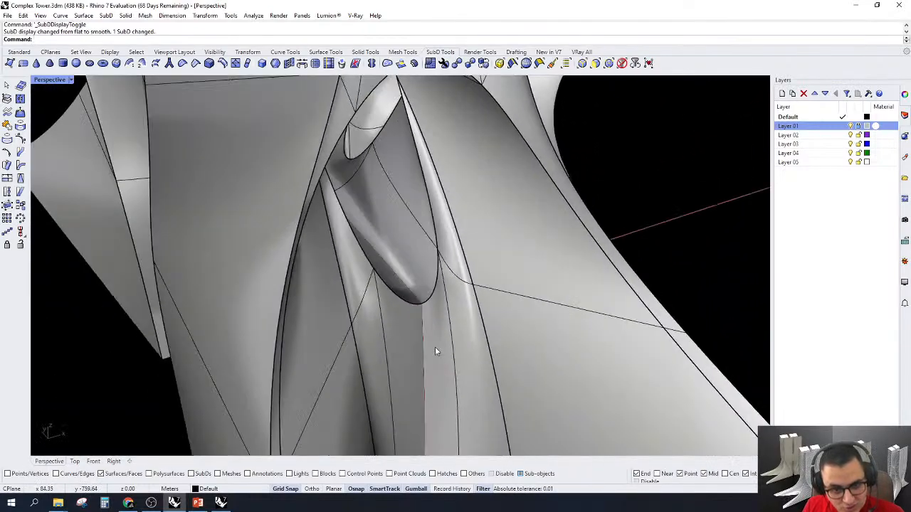
key("Tab")
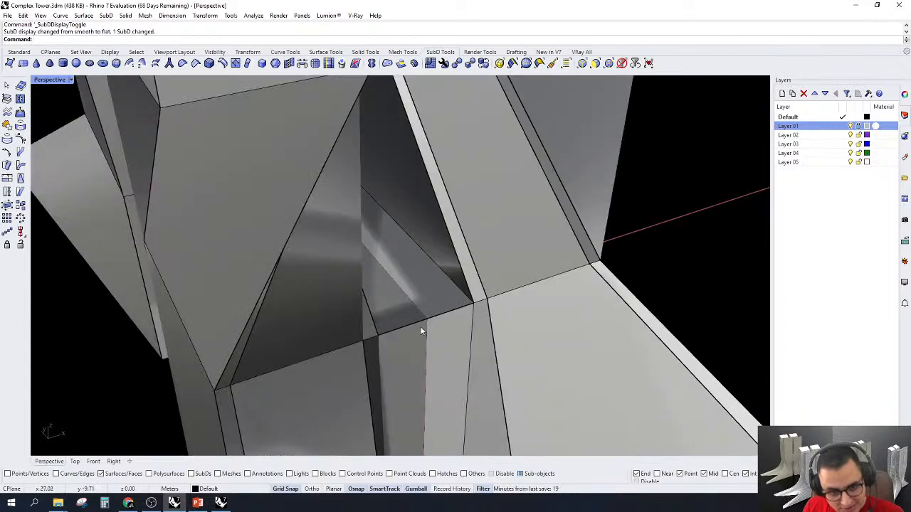
Move the front edge of the connection between the two front legs inward along the Y axis and display the SubD smooth
left_click(418, 321)
key("Escape")
left_click(582, 63)
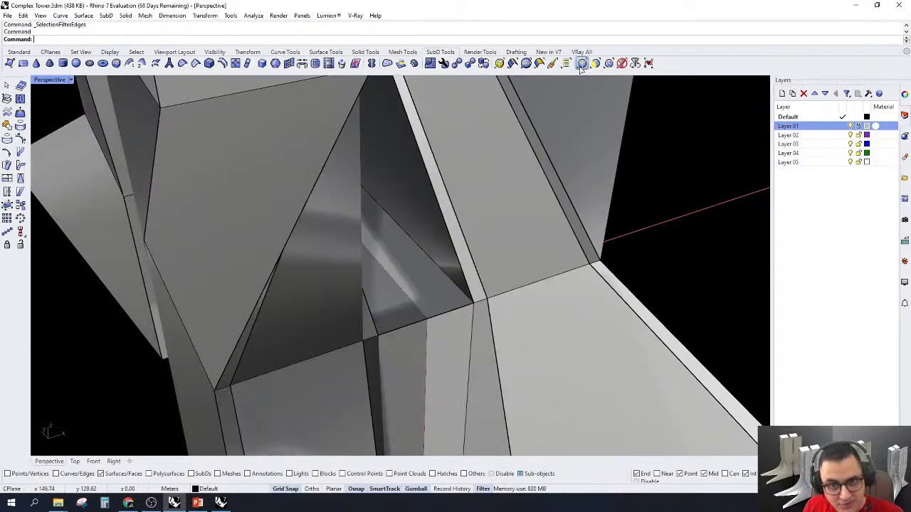
left_click(404, 327)
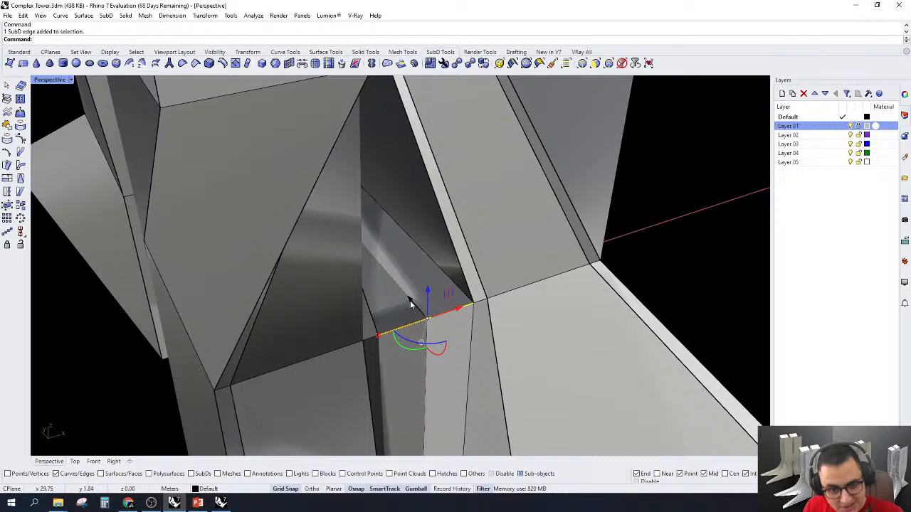
left_click_drag(410, 301, 364, 252)
right_click_drag(461, 291, 335, 200)
key("Tab")
scroll(388, 286, "down", 6)
scroll(450, 367, "down", 5)
scroll(375, 260, "up", 4)
scroll(319, 103, "up", 4)
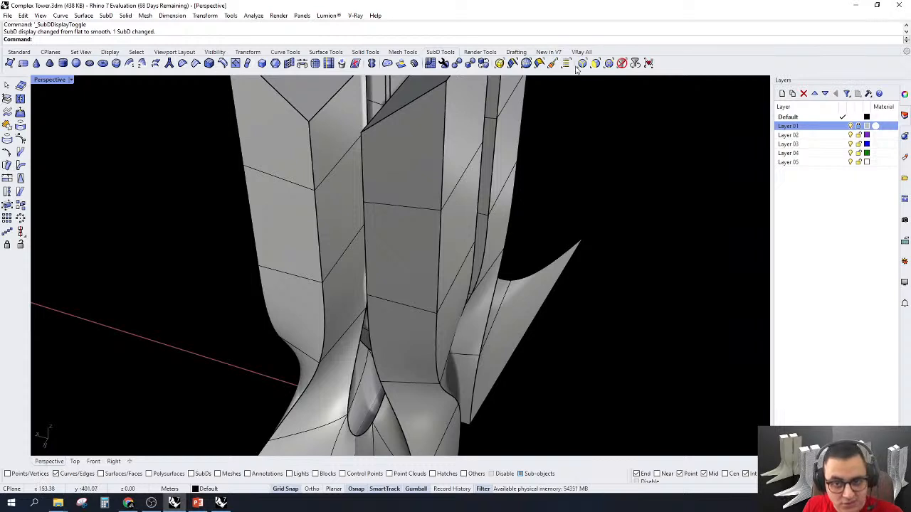
Insert an edge loop at proportion 0.1 across the crosswise edges of the front shaft's inner face and its leg
left_click(582, 63)
left_click(314, 118)
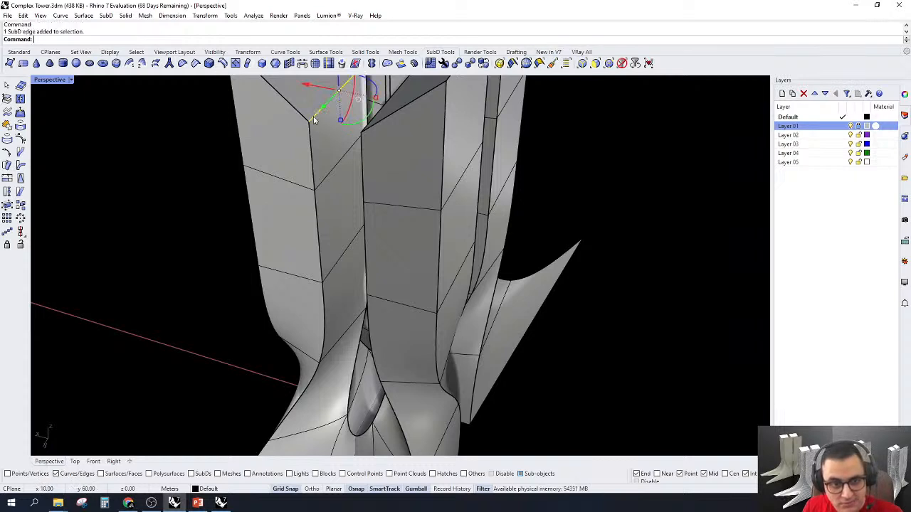
left_click(338, 167, "shift")
left_click(334, 261, "shift")
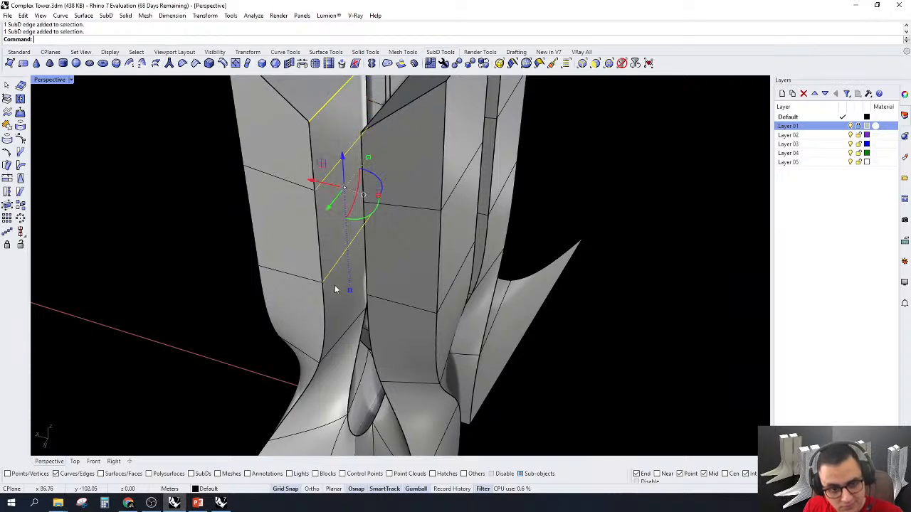
left_click(343, 340, "shift")
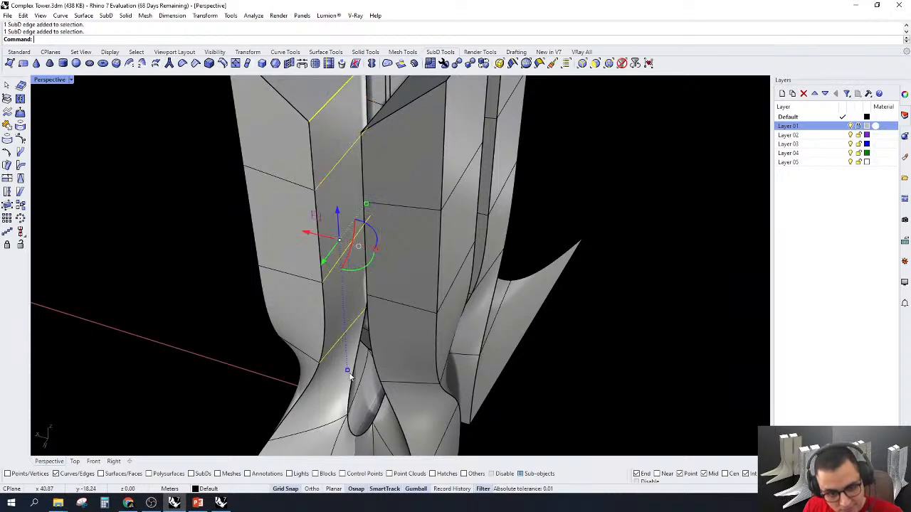
right_click_drag(350, 377, 384, 325)
left_click(363, 297, "shift")
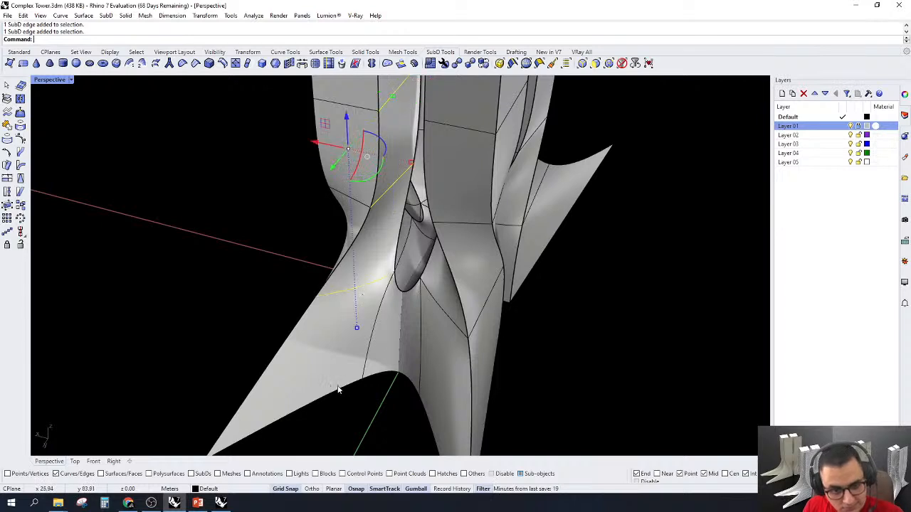
scroll(442, 322, "down", 5)
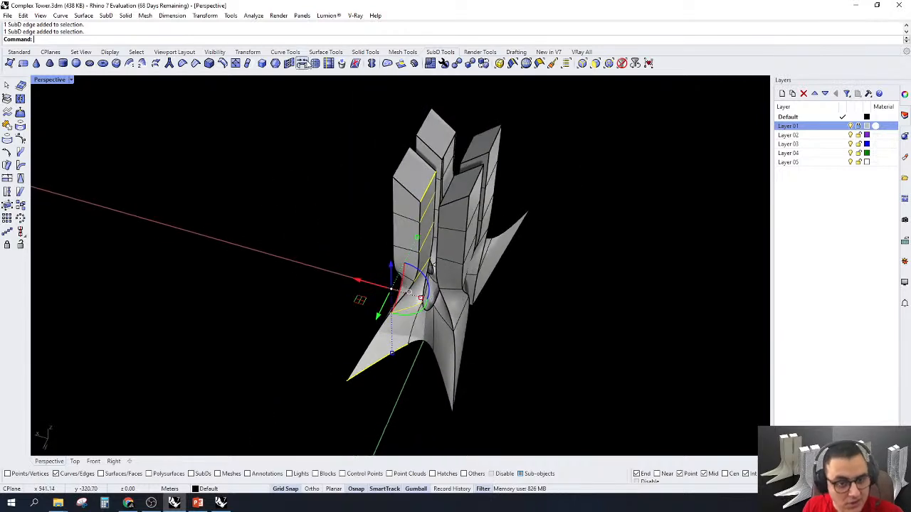
left_click(222, 63)
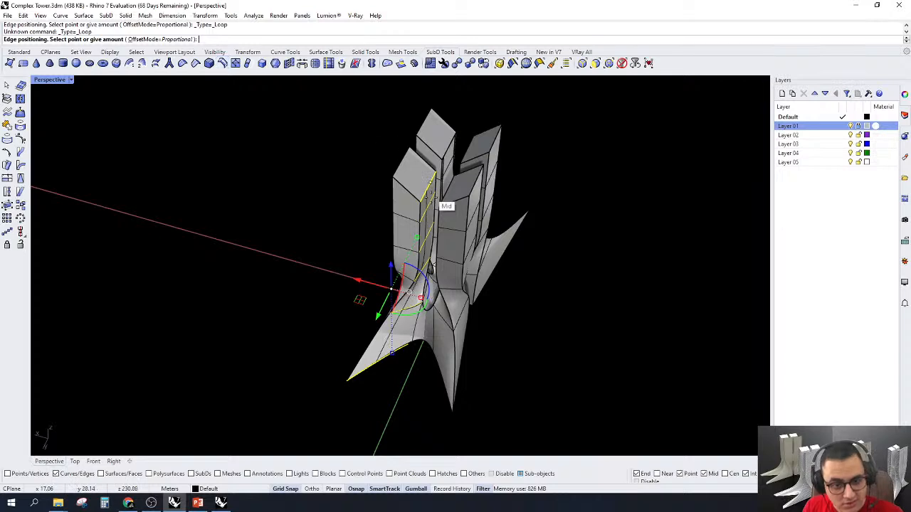
scroll(434, 214, "up", 6)
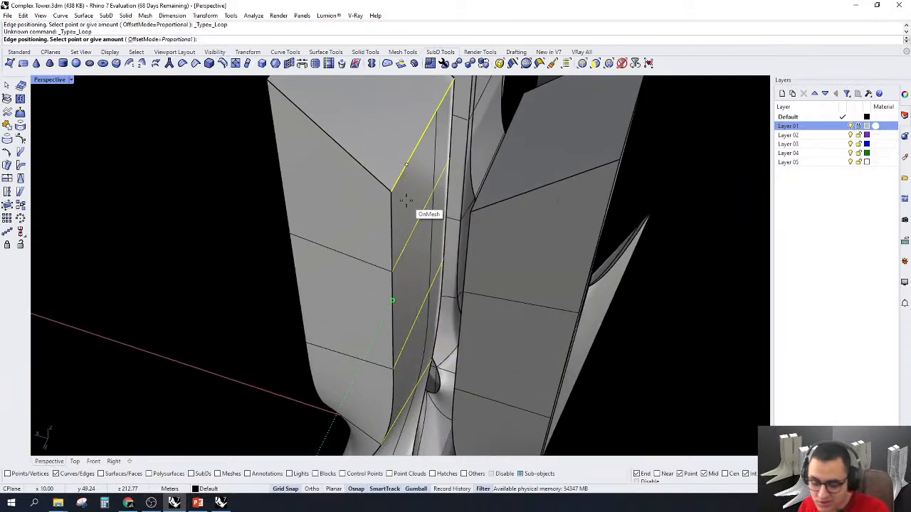
type(".1")
key("Return")
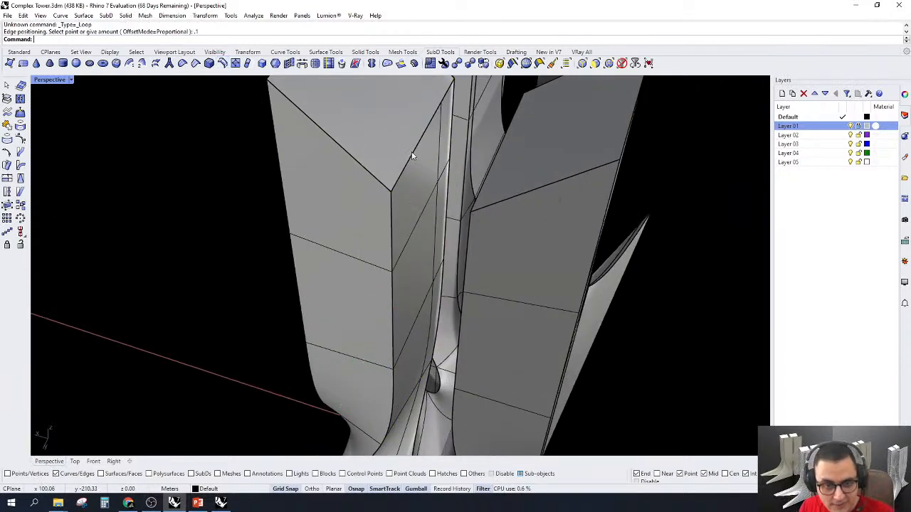
left_click(411, 160)
left_click(418, 223, "shift")
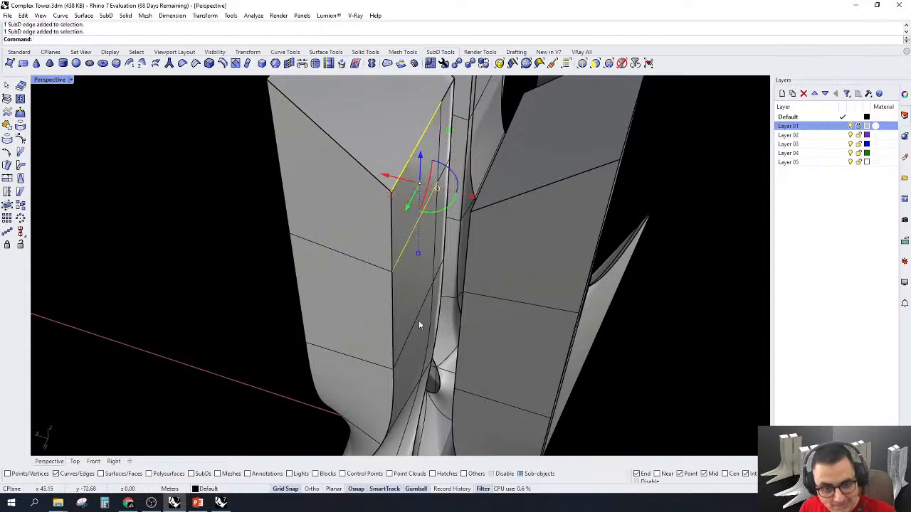
scroll(419, 324, "down", 5)
scroll(415, 293, "up", 5)
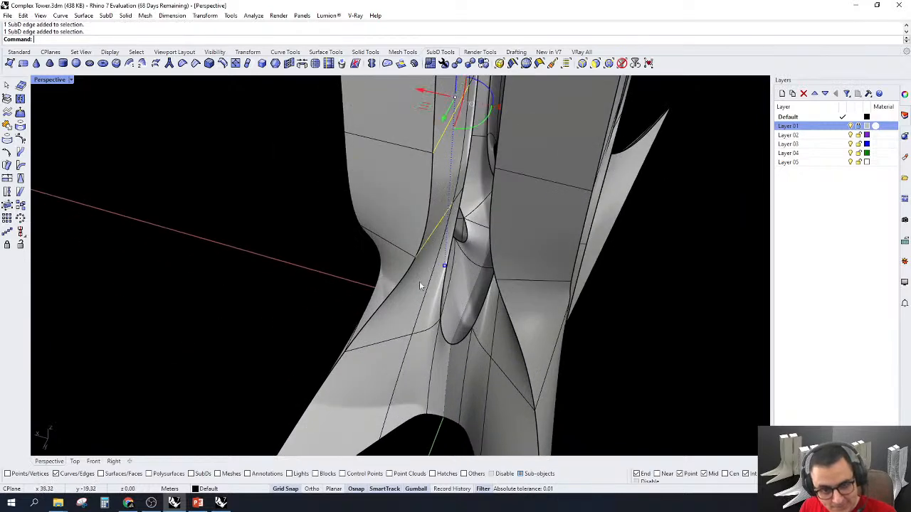
left_click(400, 340, "shift")
scroll(412, 349, "down", 5)
scroll(428, 274, "up", 3)
mouse_move(429, 274)
right_mouse_down()
mouse_move(412, 244)
mouse_move(430, 262)
right_mouse_up()
scroll(555, 65, "up", 2)
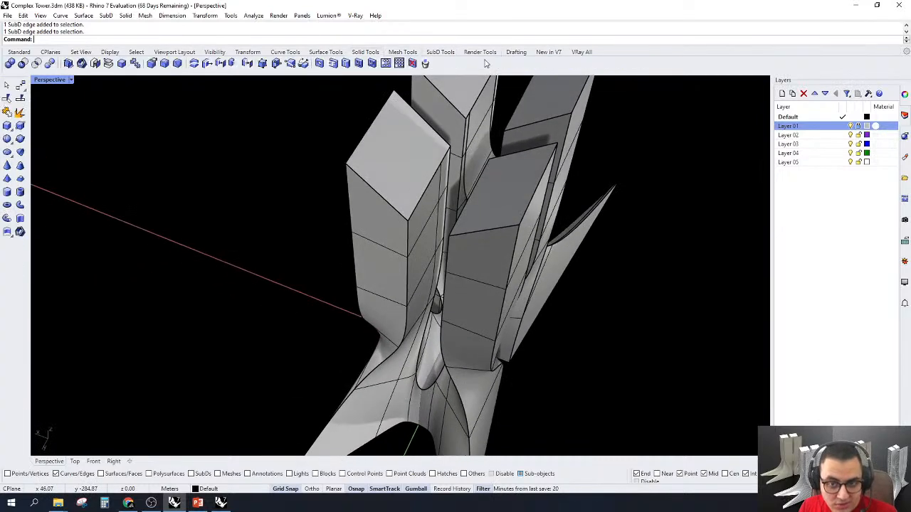
Try to select the edge ring on the shaft's inner face, and undo the last edge insertion
left_click(439, 51)
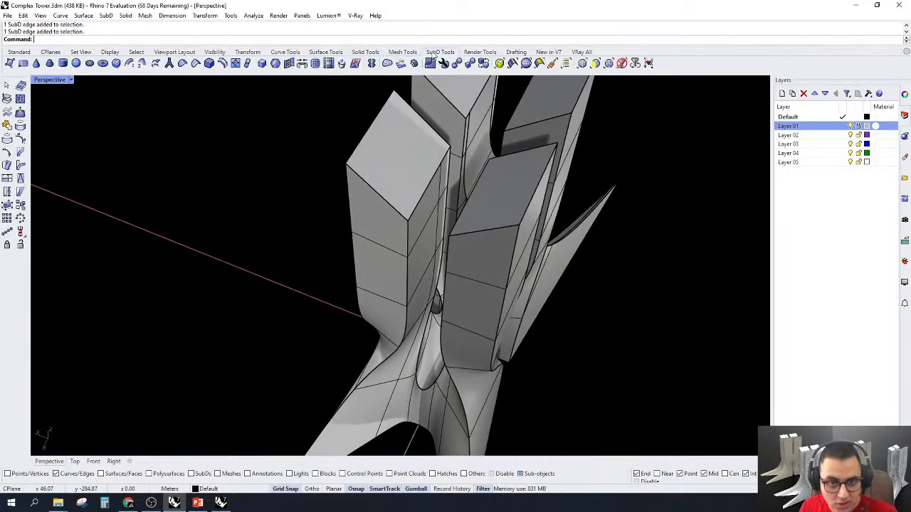
left_click(526, 63)
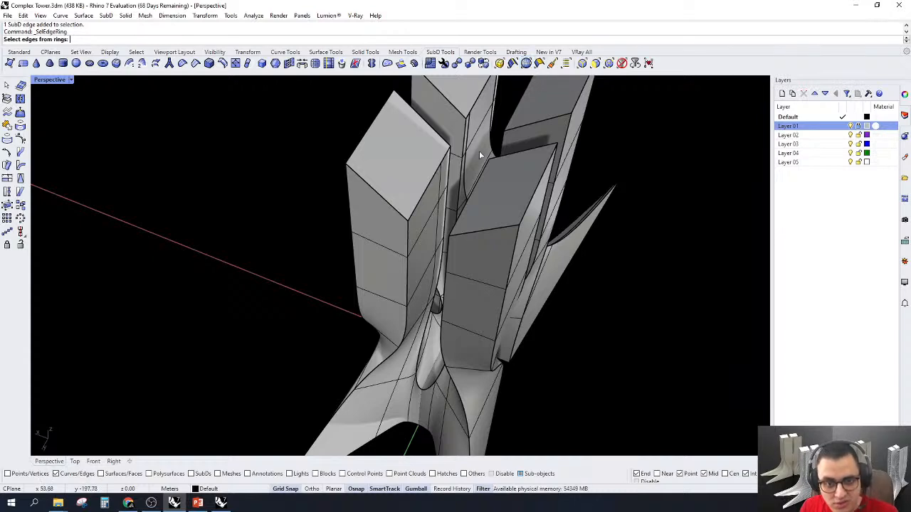
left_click(430, 190)
scroll(422, 195, "down", 7)
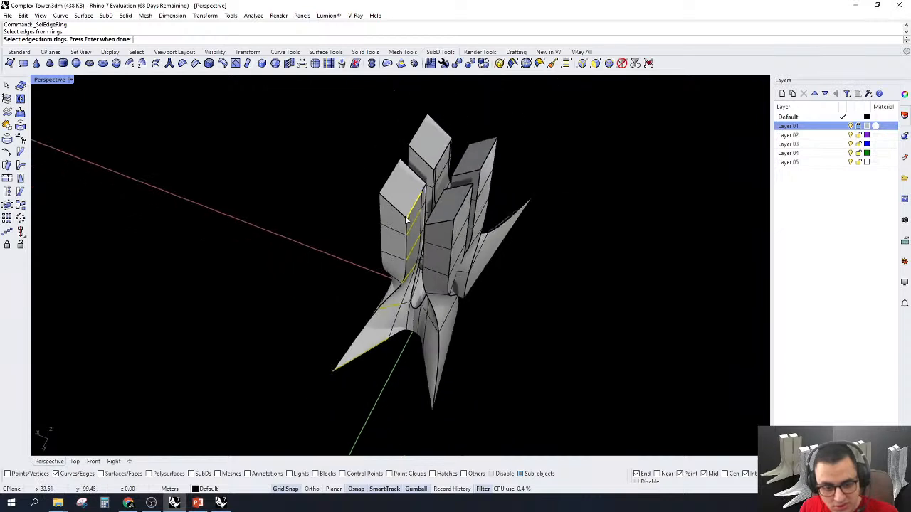
scroll(384, 266, "up", 4)
key("Escape")
key("ctrl+z")
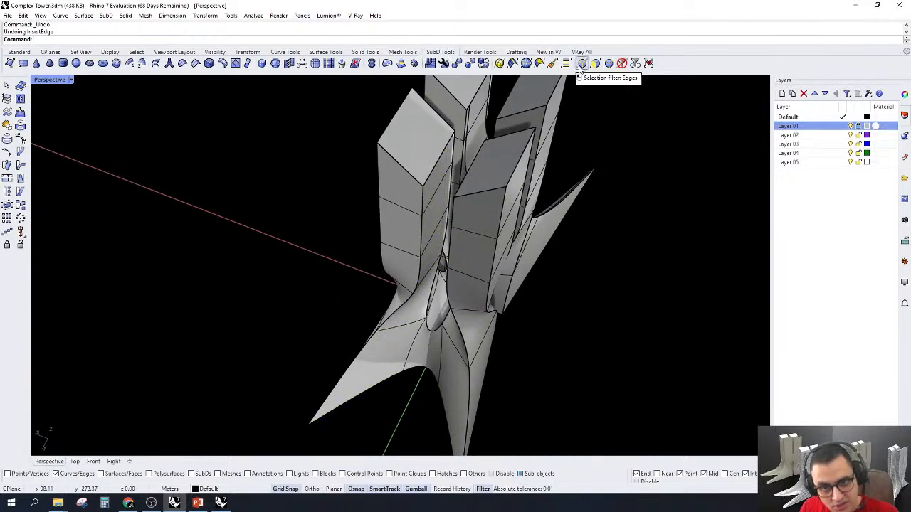
left_click(581, 65)
left_click(529, 63)
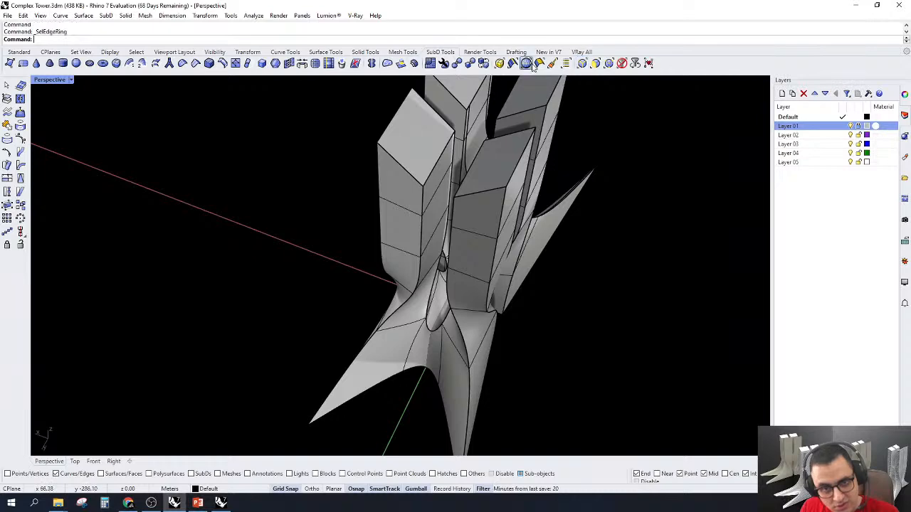
left_click(439, 166)
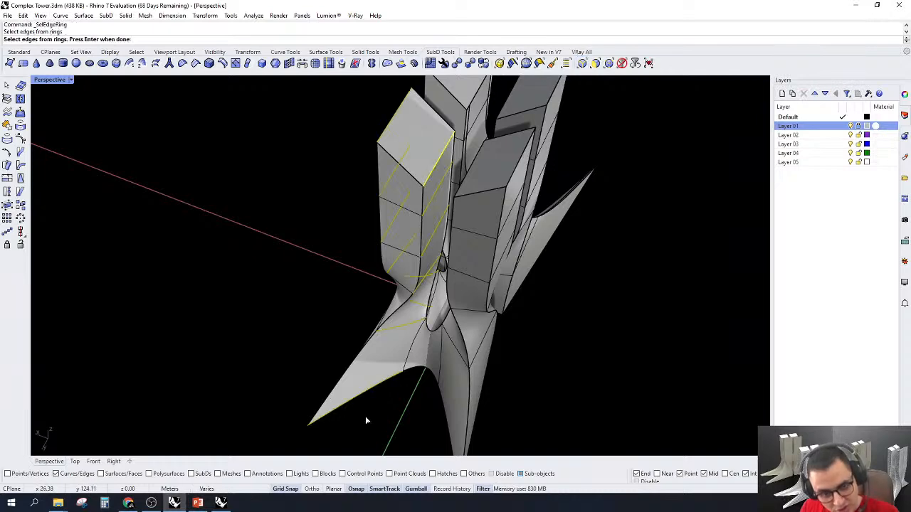
right_click_drag(366, 421, 433, 369)
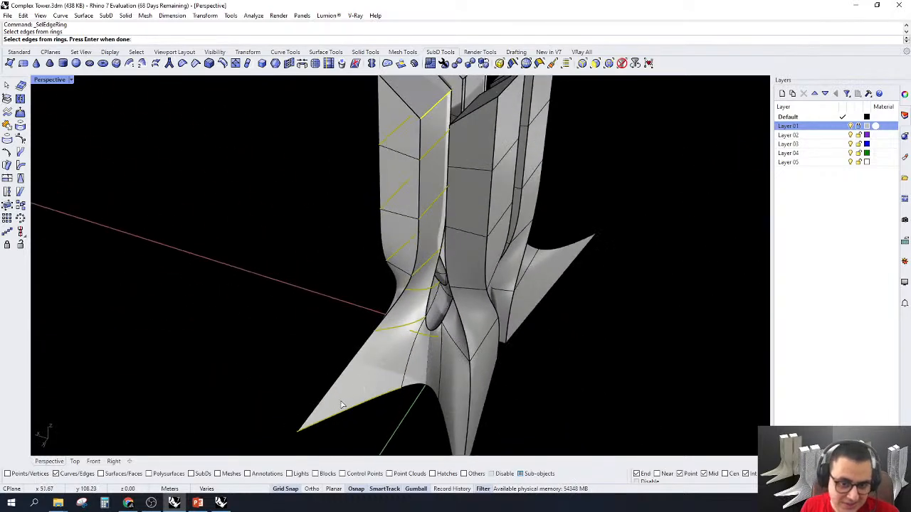
key("Return")
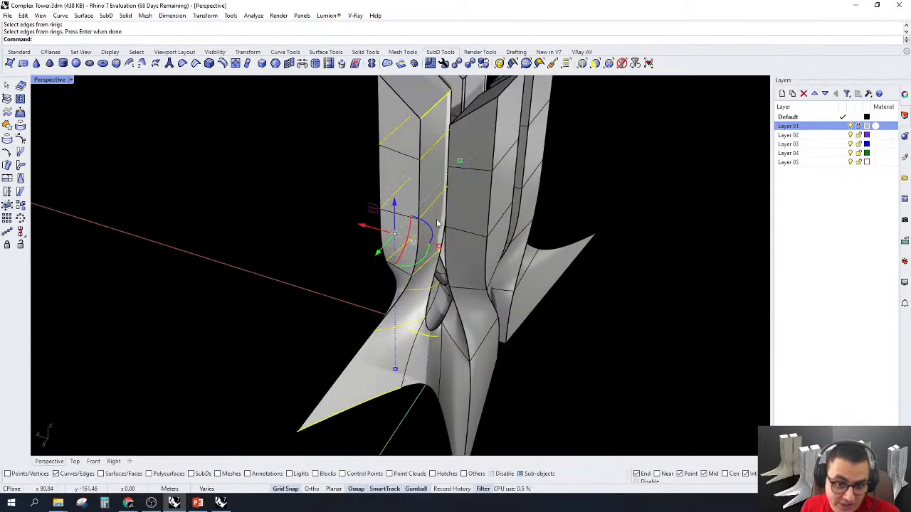
scroll(431, 201, "down", 2)
scroll(434, 118, "up", 2)
key("Escape")
Insert an edge loop at proportion 0.1 across the six crosswise edges of the front shaft's inner face and leg
left_click(432, 131)
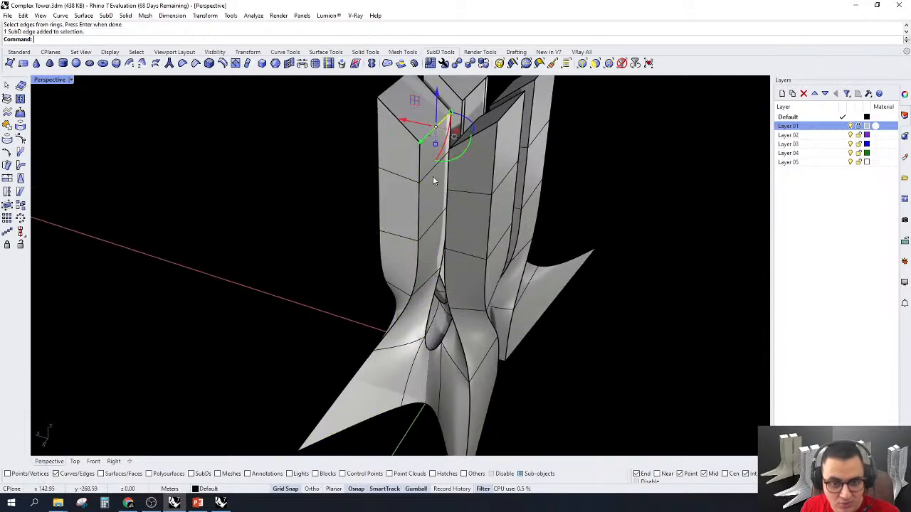
left_click(432, 169, "shift")
left_click(426, 231, "shift")
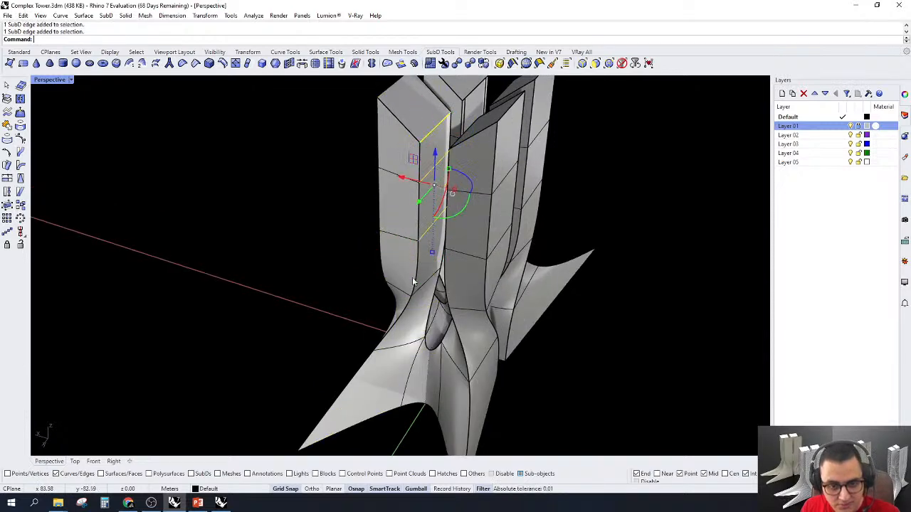
left_click(421, 288, "shift")
left_click(405, 346, "shift")
left_click(382, 416, "shift")
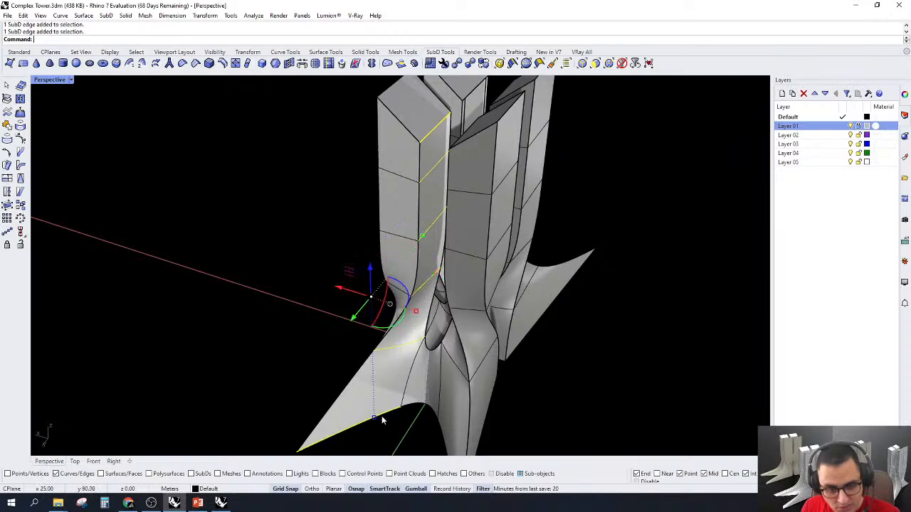
scroll(460, 273, "down", 5)
scroll(426, 330, "up", 5)
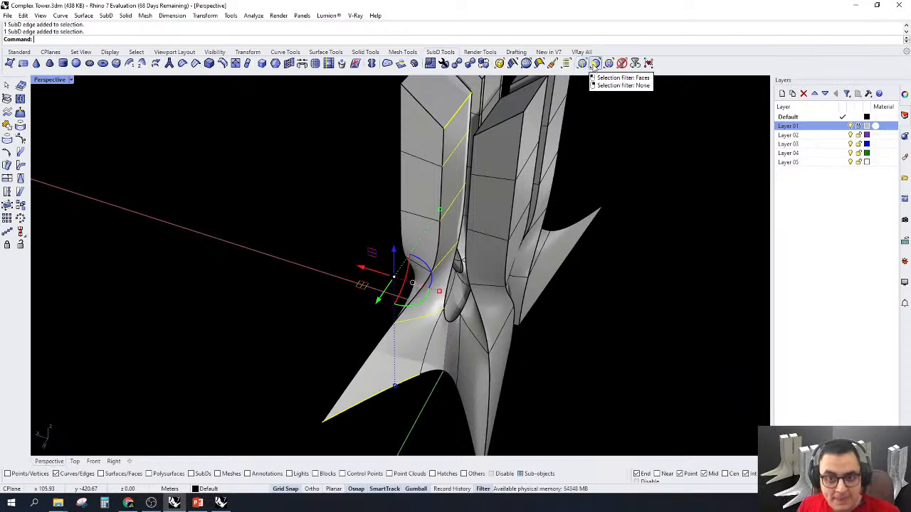
left_click(222, 63)
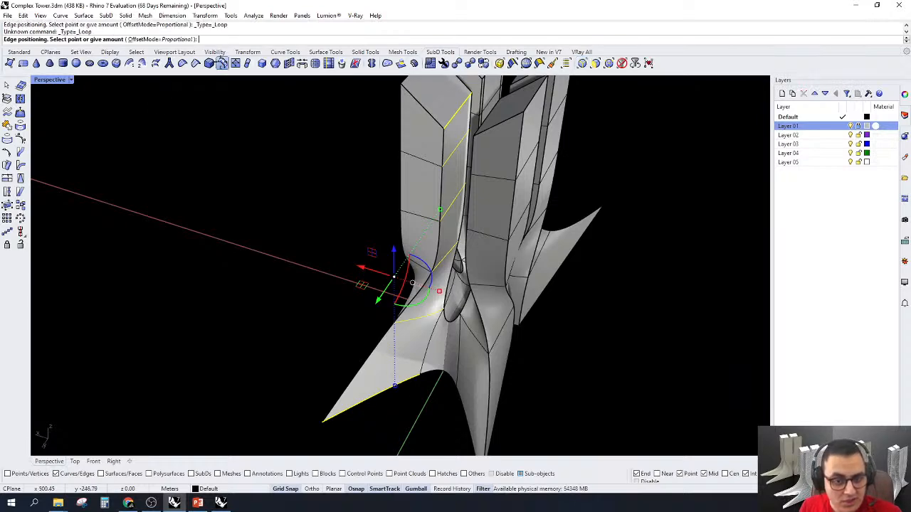
scroll(474, 133, "up", 4)
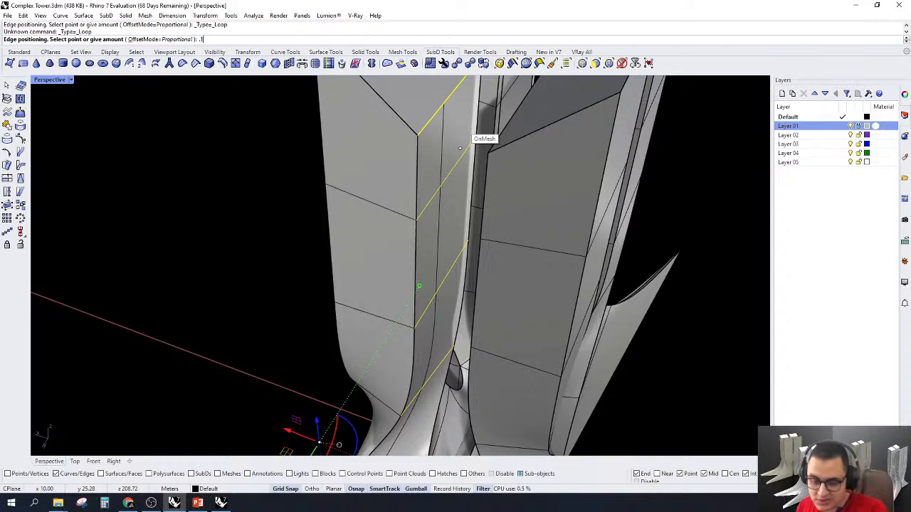
key("Return")
Insert a second edge loop at proportion 0.1 across the wider remaining crosswise edges of the same inner face and leg
scroll(463, 124, "down", 5)
left_click(445, 120)
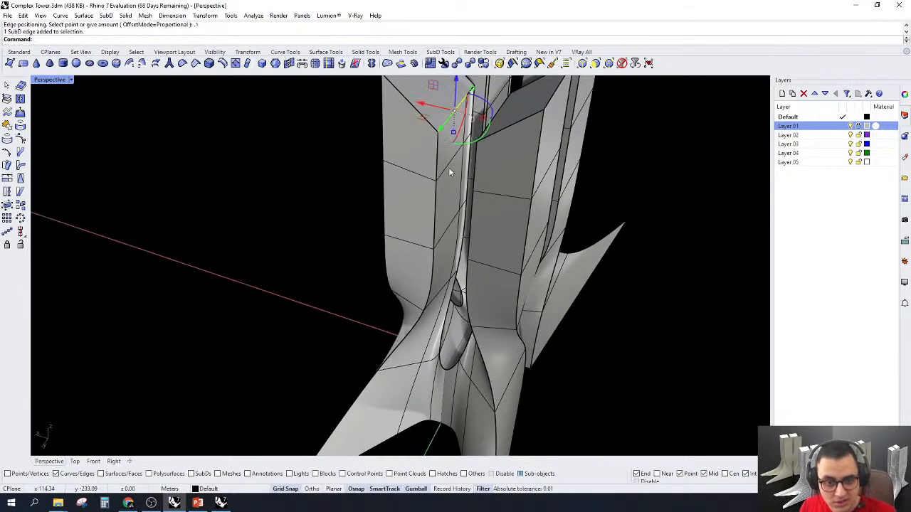
left_click(449, 171, "shift")
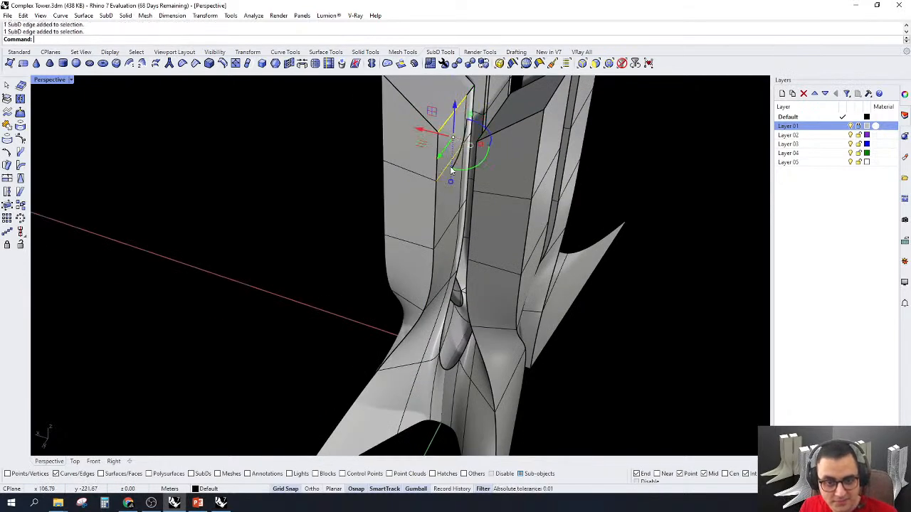
scroll(442, 235, "up", 4)
left_click(442, 236, "shift")
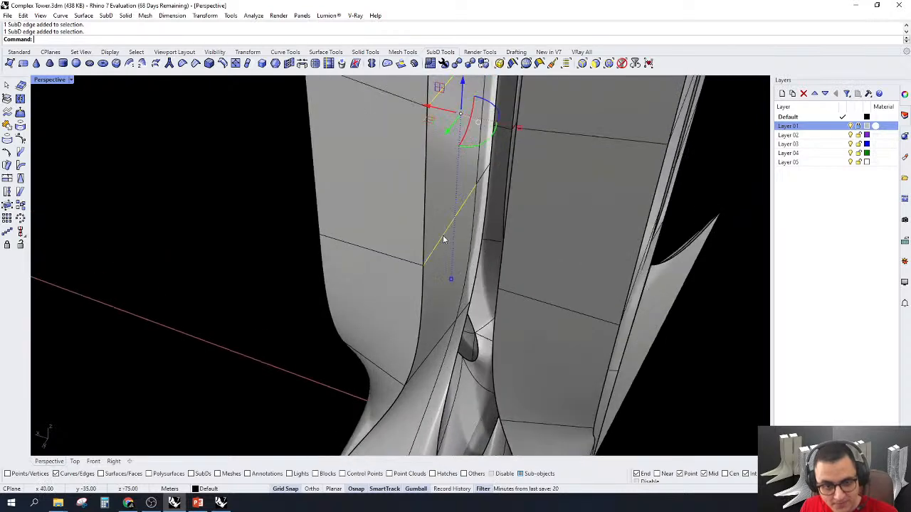
scroll(442, 236, "down", 3)
scroll(440, 312, "up", 3)
left_click(437, 308, "shift")
scroll(463, 277, "down", 5)
scroll(438, 328, "up", 4)
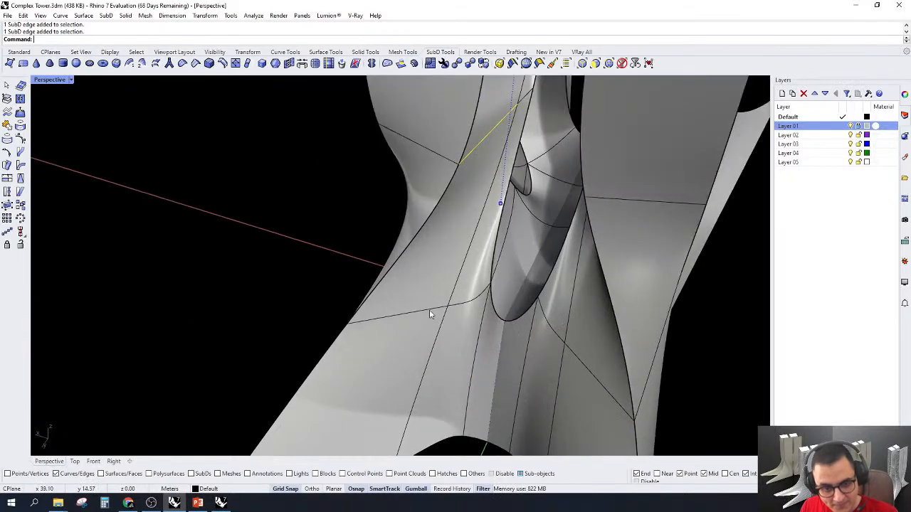
left_click(430, 311, "shift")
scroll(448, 286, "down", 4)
scroll(408, 367, "up", 2)
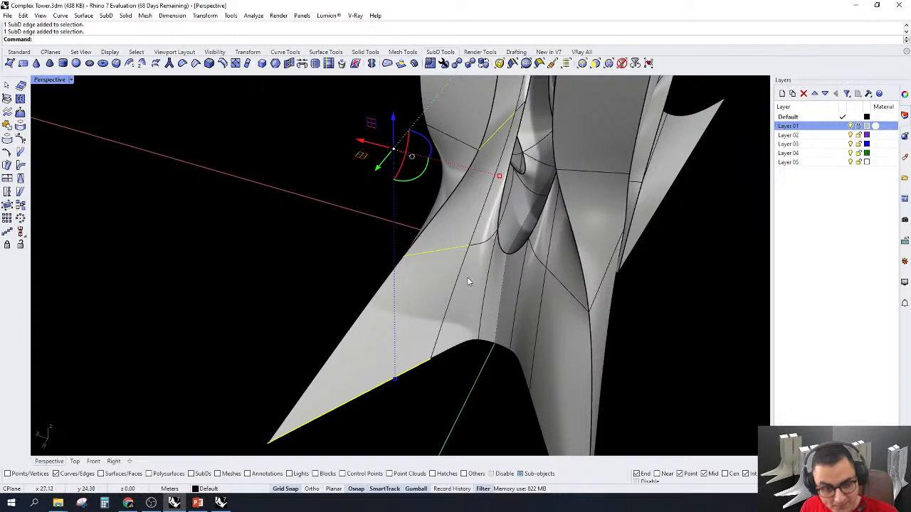
left_click(223, 64)
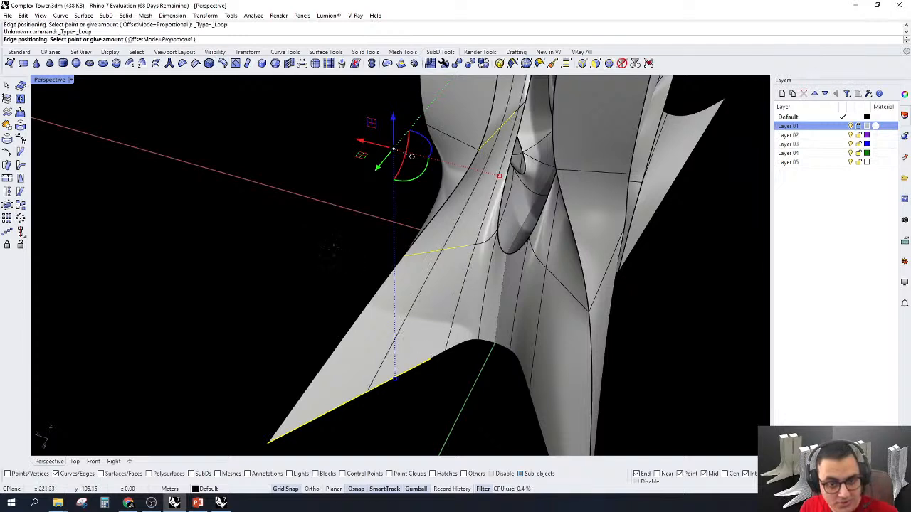
type(".1")
key("Return")
scroll(301, 213, "down", 5)
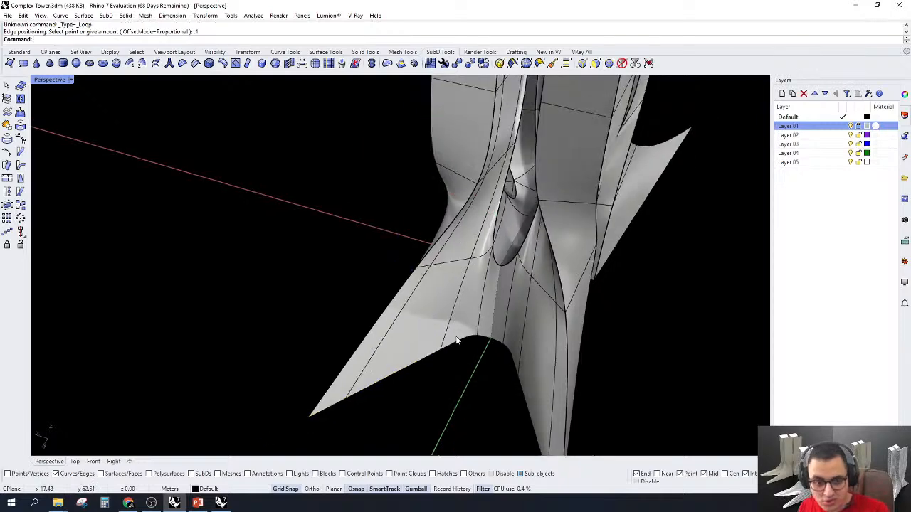
scroll(450, 271, "up", 6)
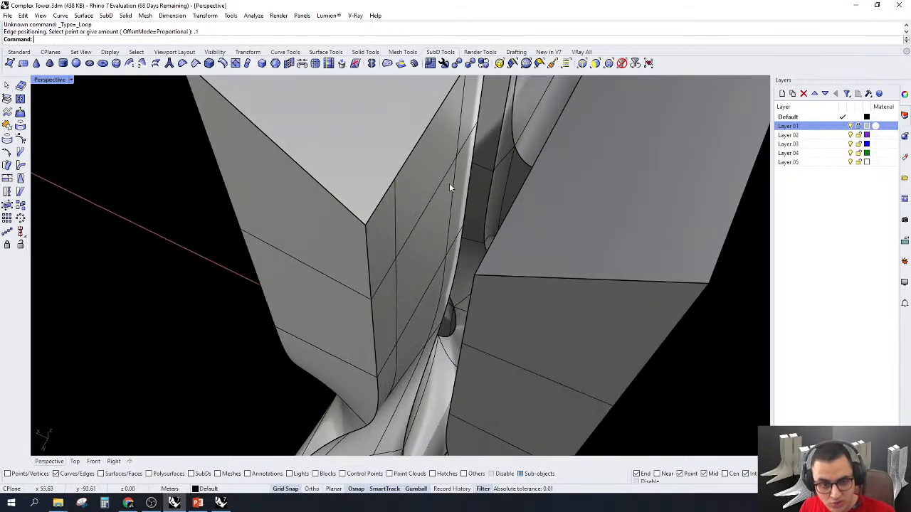
scroll(449, 183, "down", 2)
scroll(454, 142, "up", 2)
double_click(454, 139)
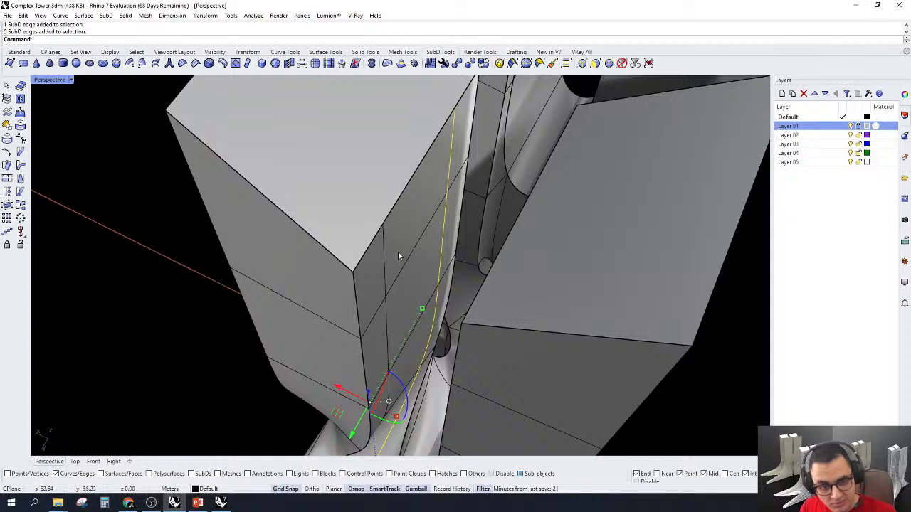
key("Escape")
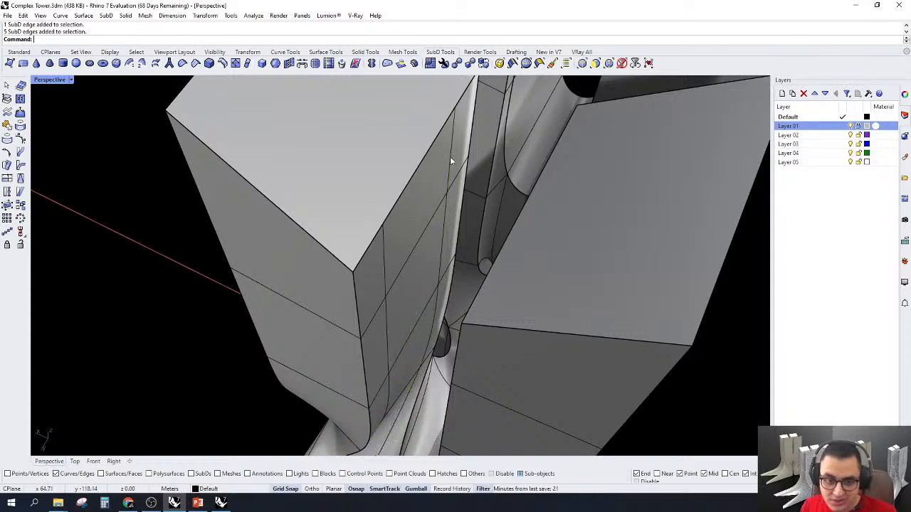
Crease the two inserted edge loops running down the front shaft's inner face and its leg
double_click(450, 158)
key("Escape")
double_click(450, 158)
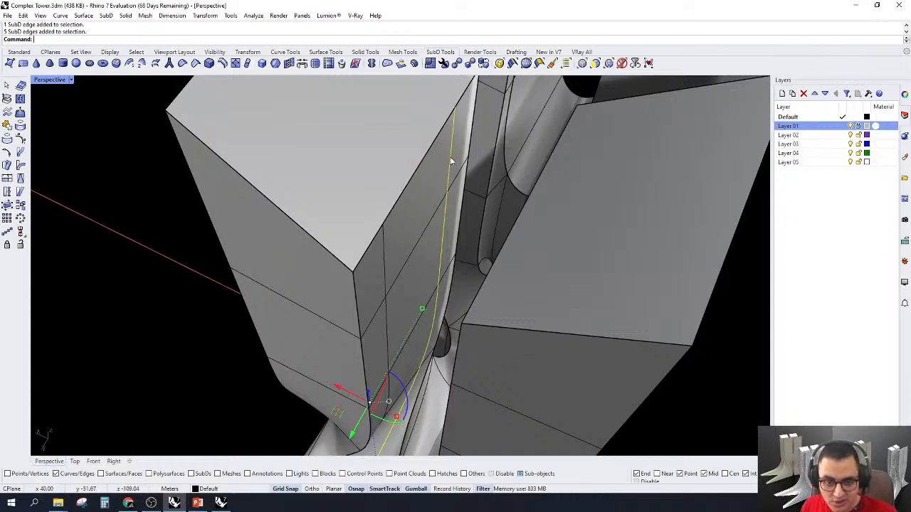
scroll(450, 161, "down", 8)
scroll(450, 160, "up", 4)
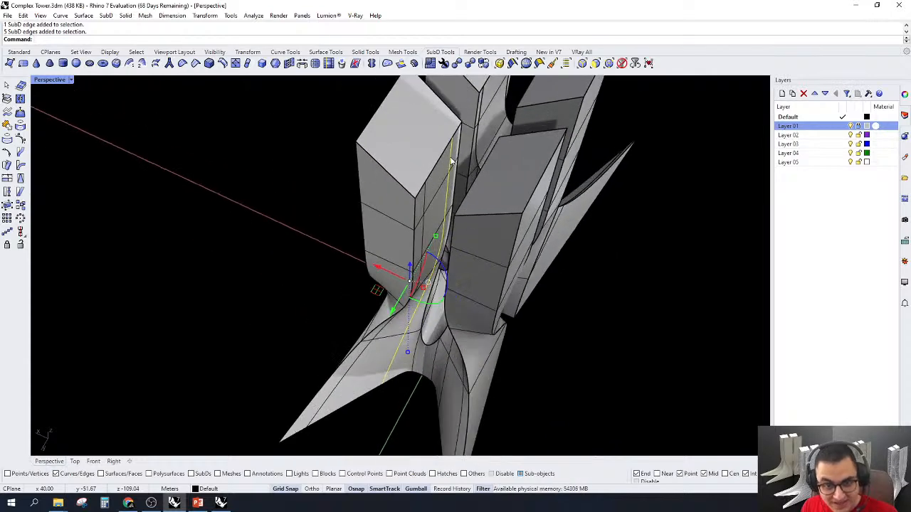
scroll(418, 208, "up", 2)
scroll(420, 208, "up", 1)
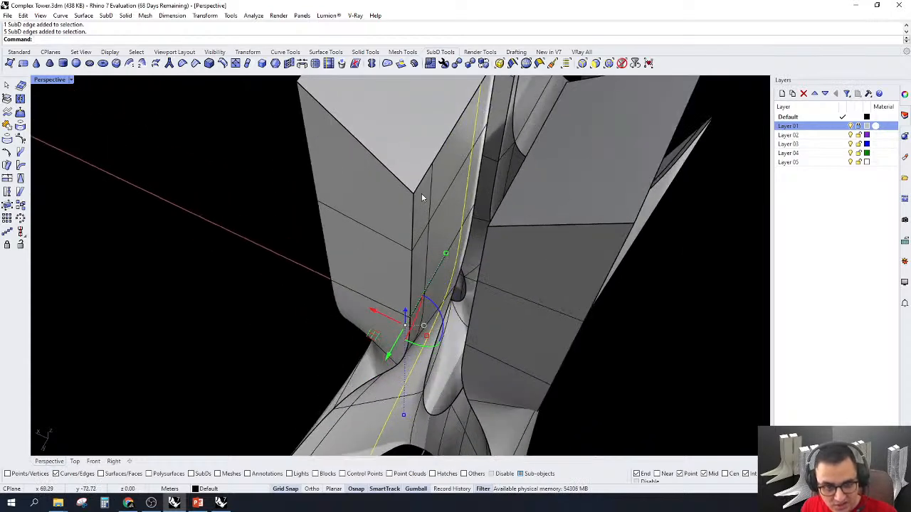
double_click(432, 188, "shift")
scroll(432, 188, "down", 8)
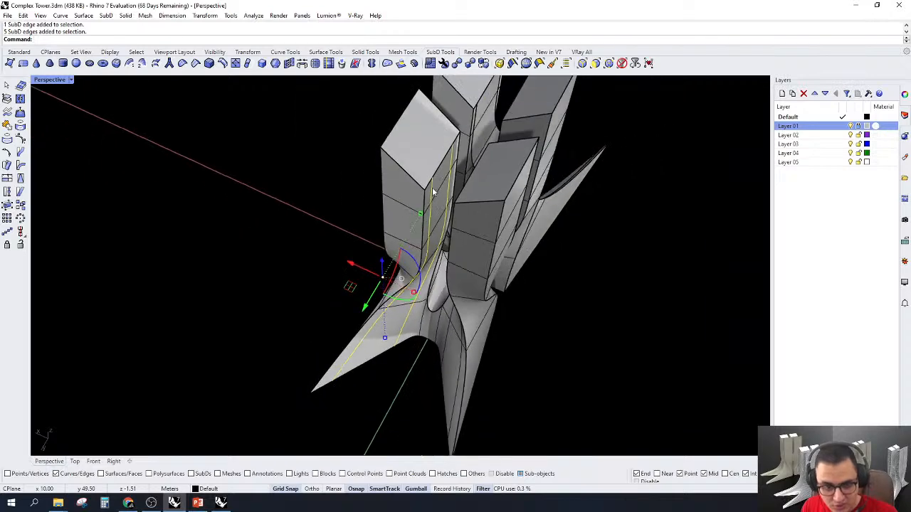
scroll(399, 298, "up", 3)
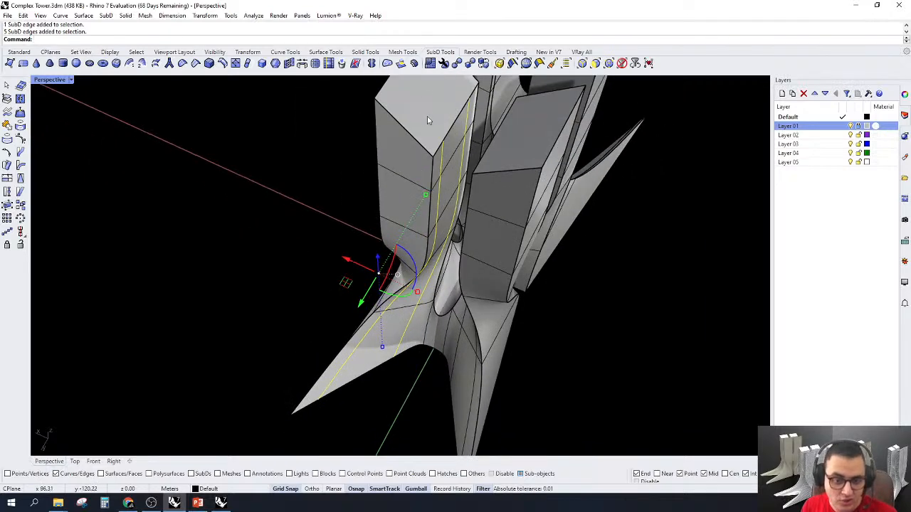
scroll(453, 93, "up", 1)
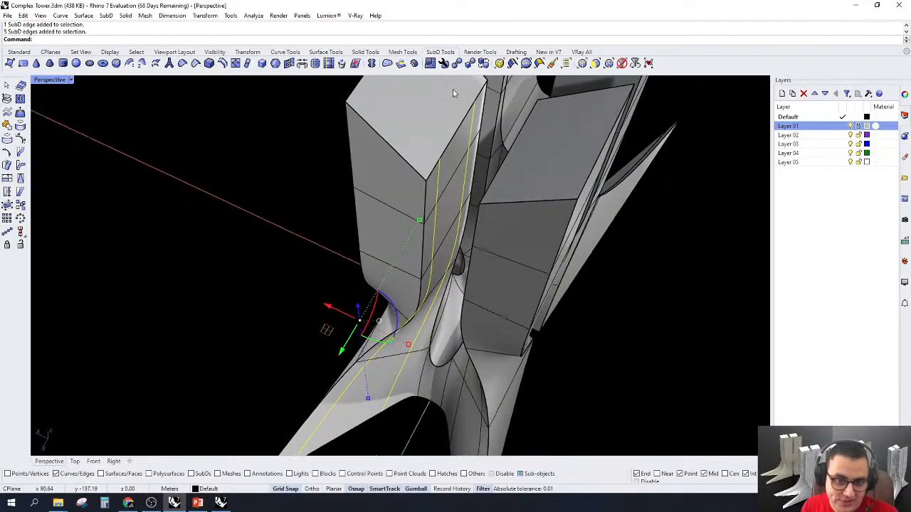
left_click(202, 67)
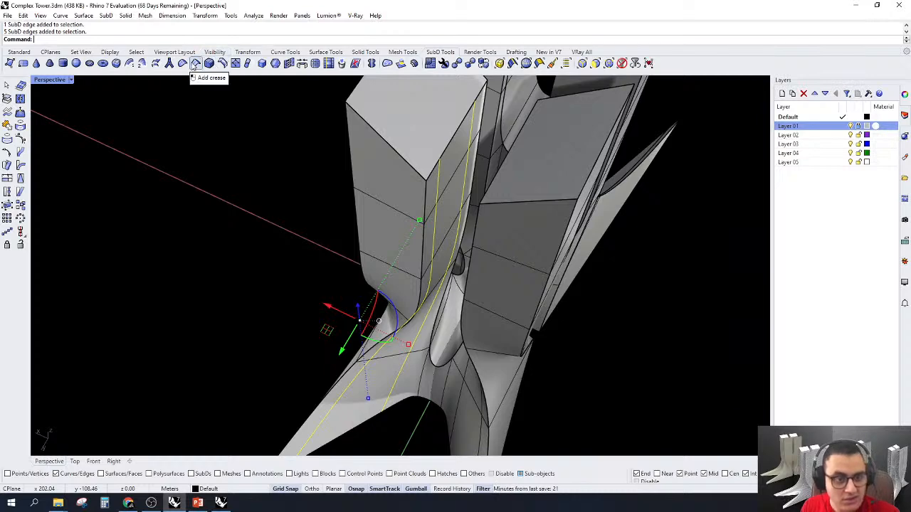
Bridge the facing inner faces of the two neighbouring shafts above the legs with 1 segment, joined and without crease
mouse_move(481, 272)
right_mouse_down()
mouse_move(549, 238)
mouse_move(471, 258)
mouse_move(481, 226)
mouse_move(452, 189)
mouse_move(476, 285)
right_mouse_up()
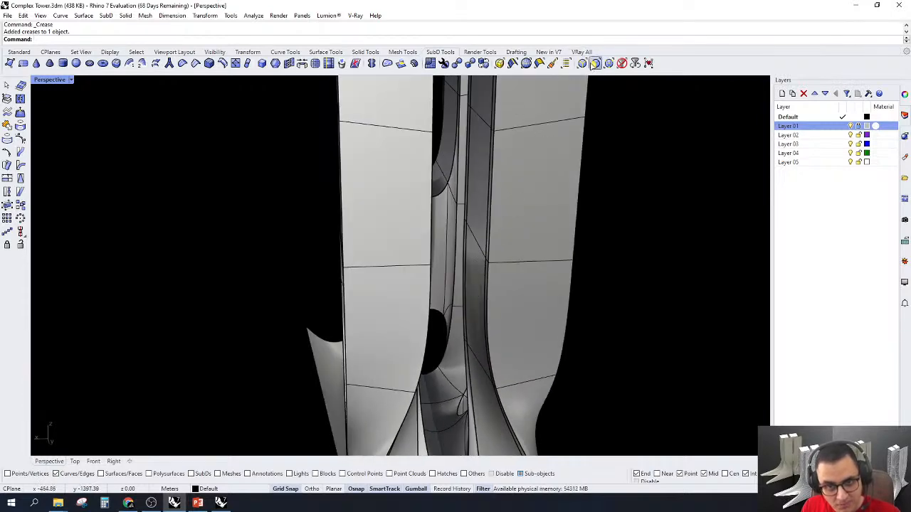
left_click(478, 313, "ctrl+shift")
right_click_drag(478, 313, 409, 305)
scroll(347, 305, "up", 5)
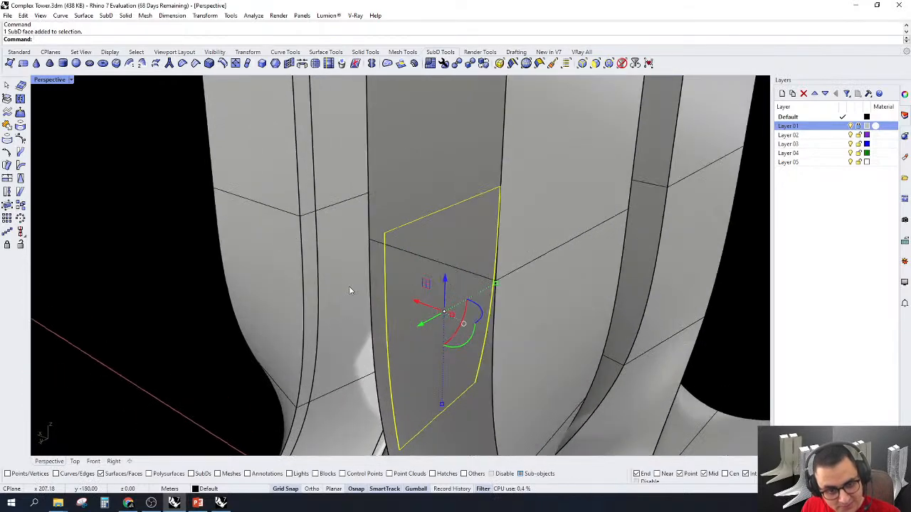
left_click(347, 286, "ctrl+shift")
right_click_drag(348, 286, 365, 269)
right_click_drag(429, 301, 407, 295)
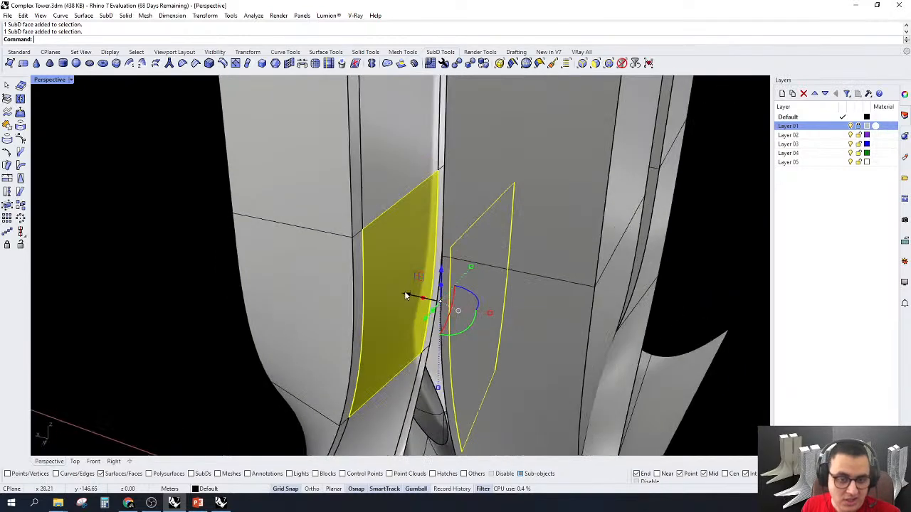
left_click(302, 64)
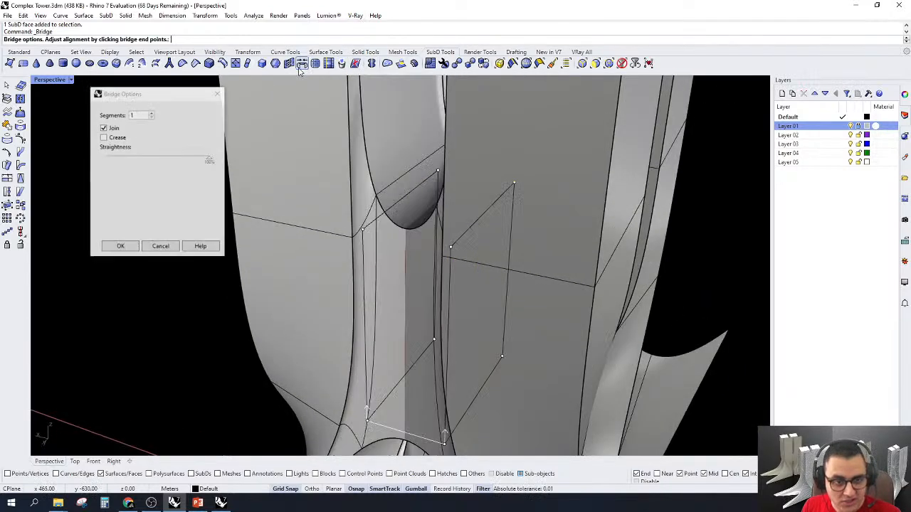
left_click(121, 247)
Examine the new bridge and the arch between the two front legs from several sides
scroll(346, 175, "down", 10)
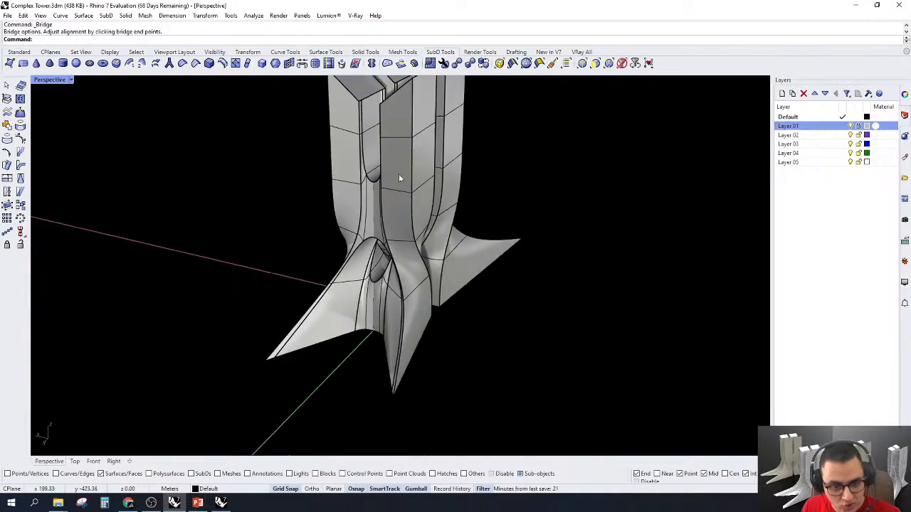
right_click_drag(398, 173, 81, 240)
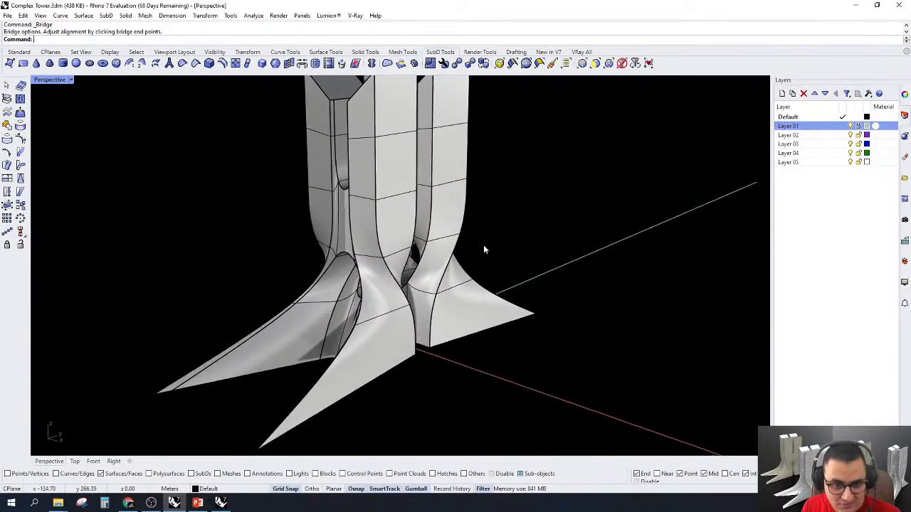
scroll(485, 249, "down", 5)
scroll(445, 240, "up", 2)
right_click_drag(435, 236, 521, 274)
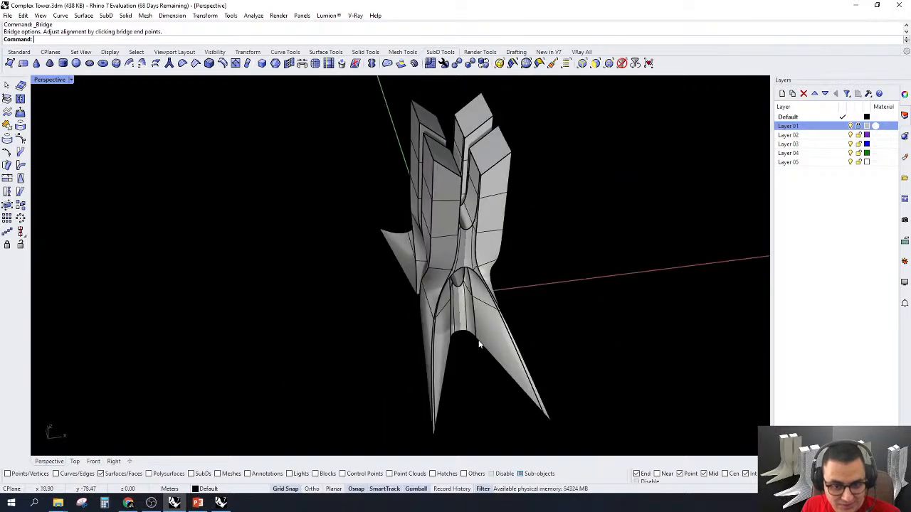
scroll(480, 343, "up", 5)
right_click_drag(479, 343, 550, 334)
scroll(458, 269, "up", 2)
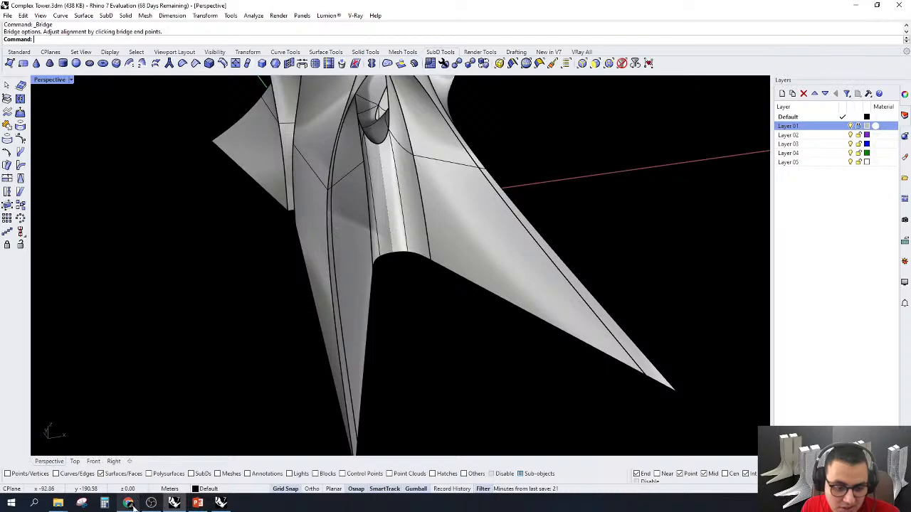
Switch to PowerPoint, examine the leg arch in the tower render on slide 1, and return to Rhino
left_click(198, 503)
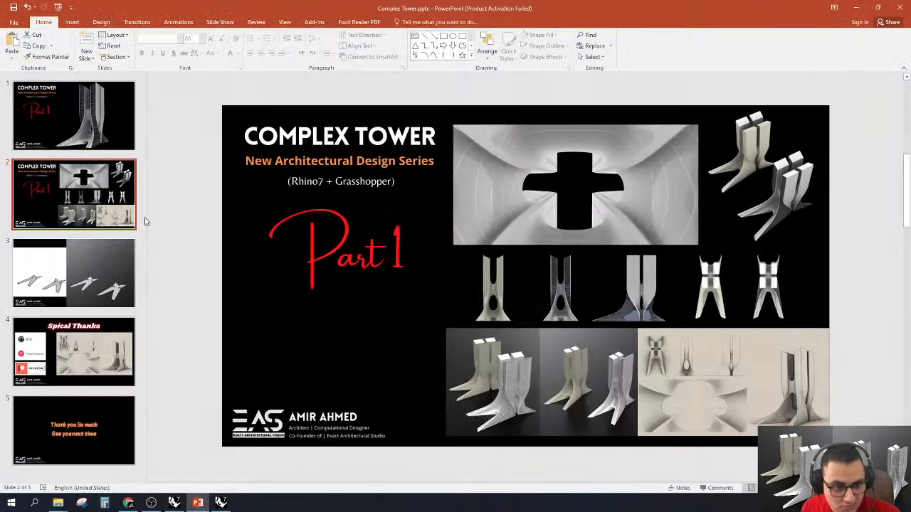
key("Up")
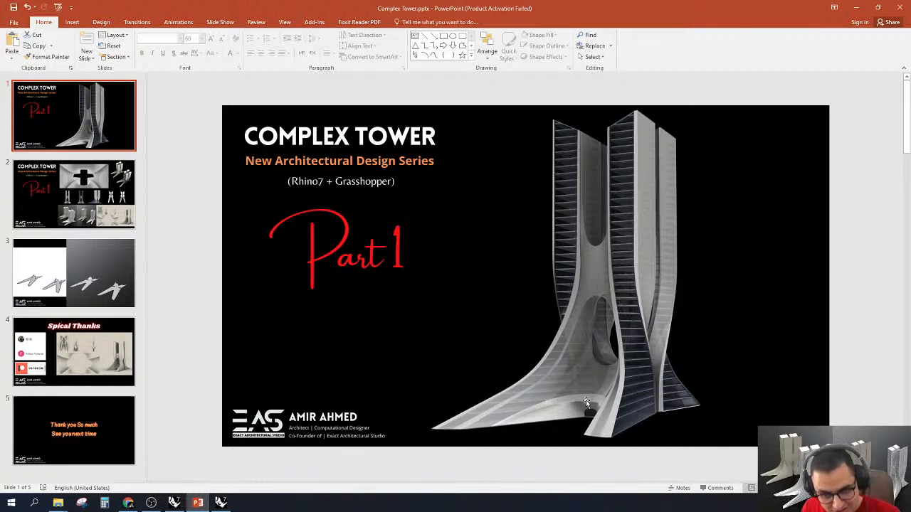
left_click(856, 7)
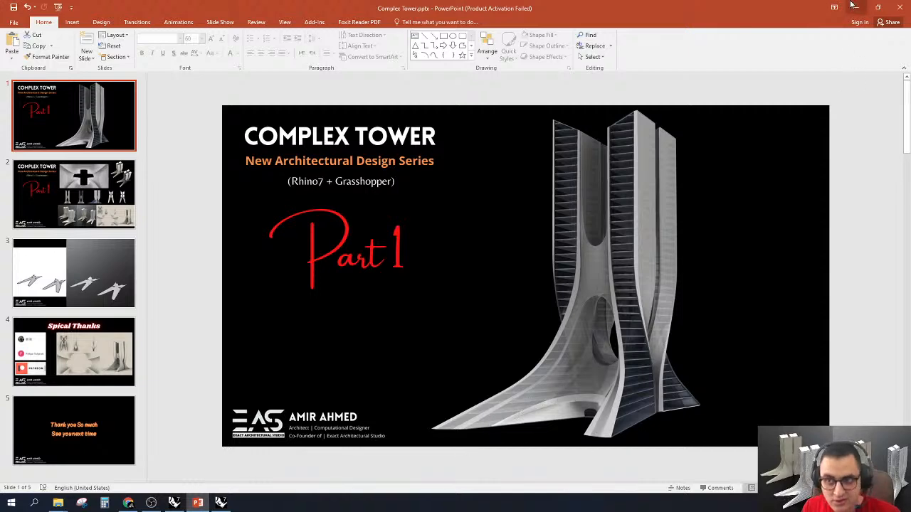
Limit the sub-object selection filter to vertices for editing the arch between the front legs
right_click_drag(498, 262, 482, 242)
scroll(504, 242, "down", 3)
scroll(502, 288, "up", 2)
mouse_move(502, 288)
right_mouse_down()
mouse_move(556, 320)
mouse_move(491, 274)
right_mouse_up()
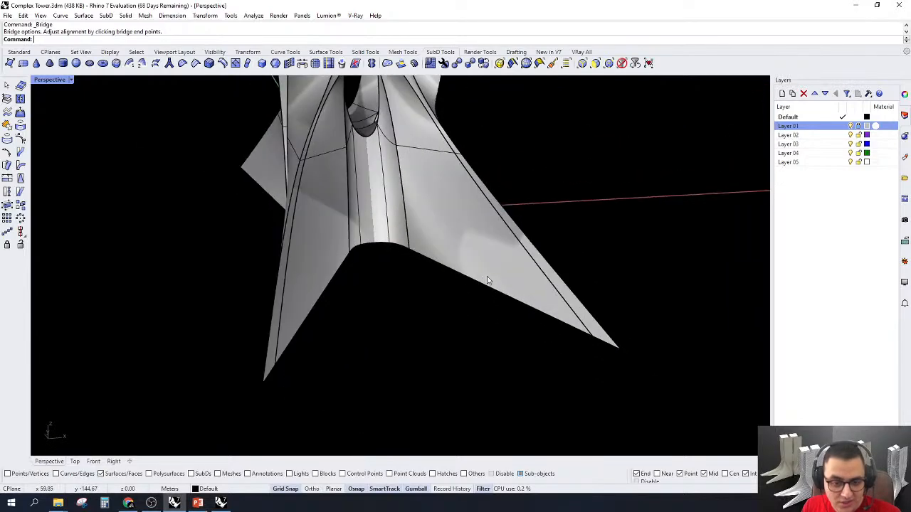
left_click(413, 250)
key("Escape")
left_click(595, 64)
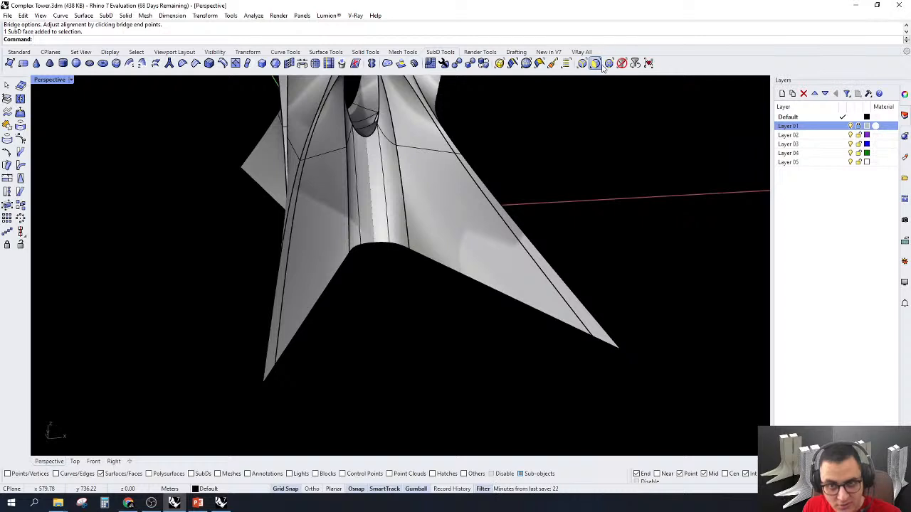
left_click_drag(437, 232, 437, 234)
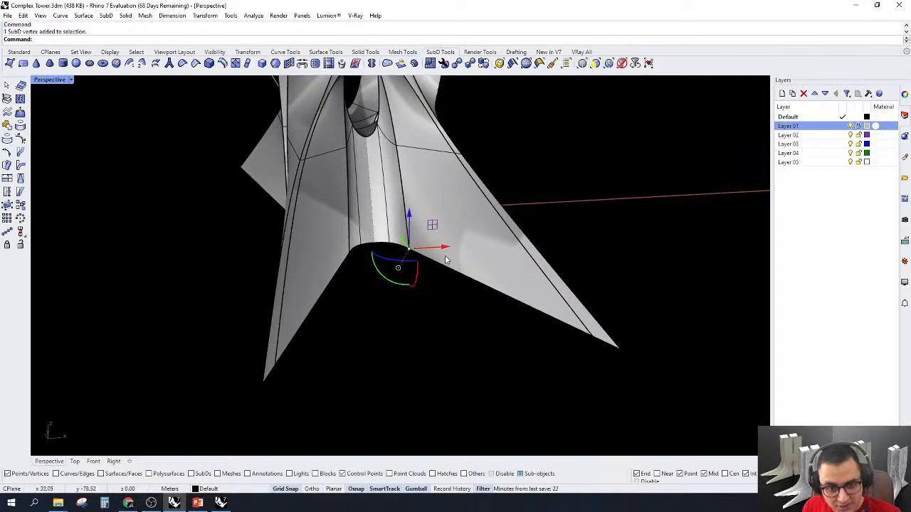
right_click_drag(437, 235, 509, 336)
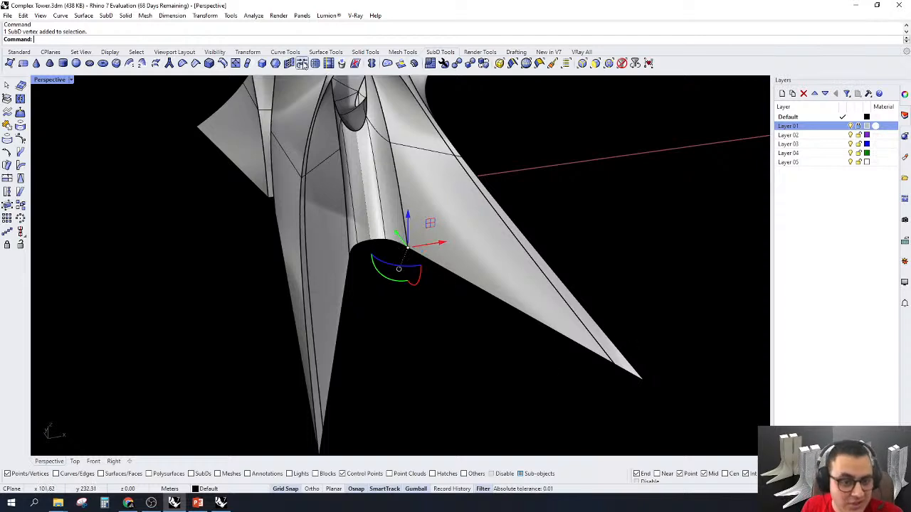
left_click(329, 64)
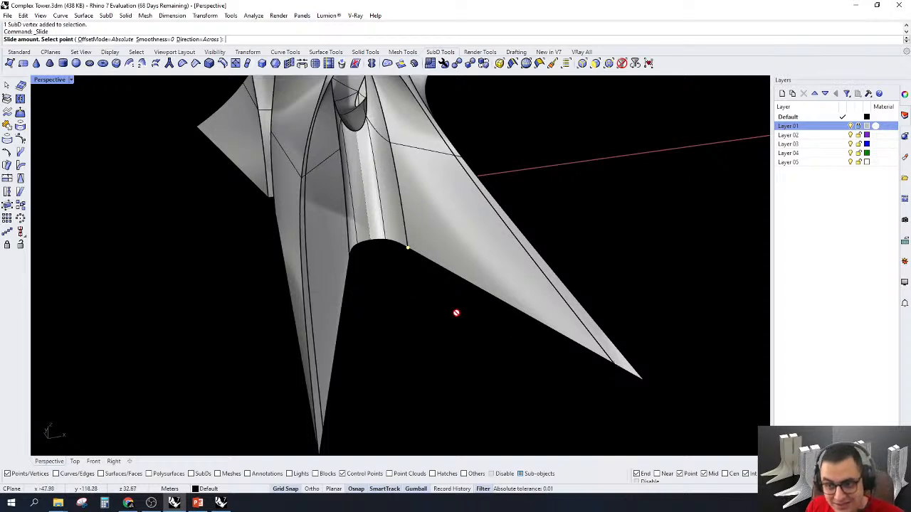
key("Escape")
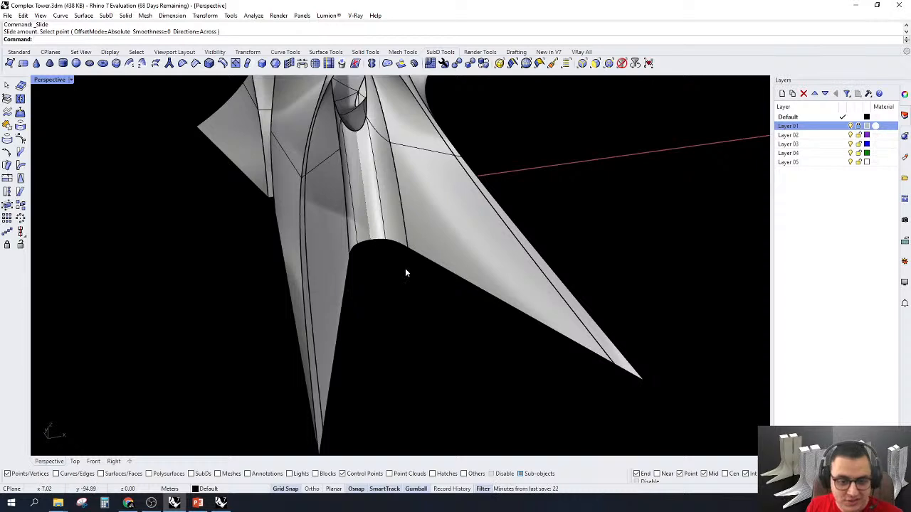
Relocate the gumball with its X axis along the leg's lower edge and move the arch's base corner vertex towards the leg's tip
left_click_drag(423, 239, 424, 238)
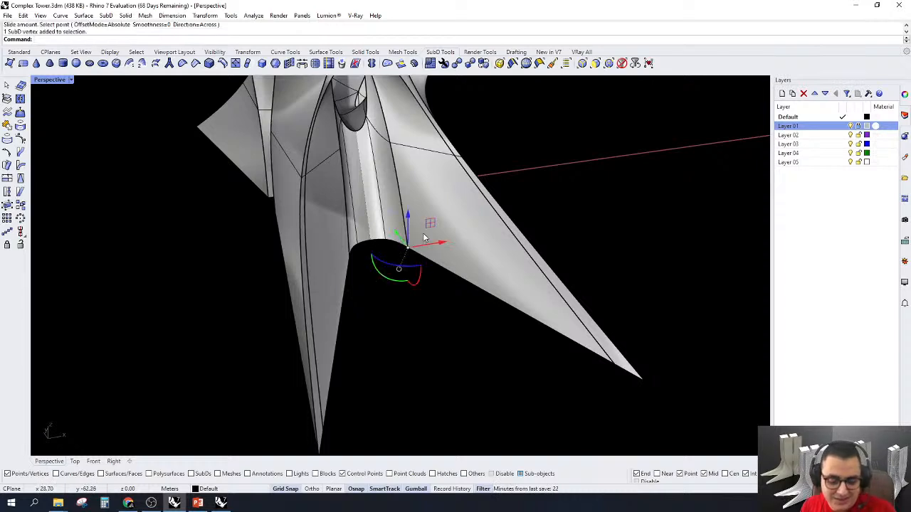
type("GumballRelocate")
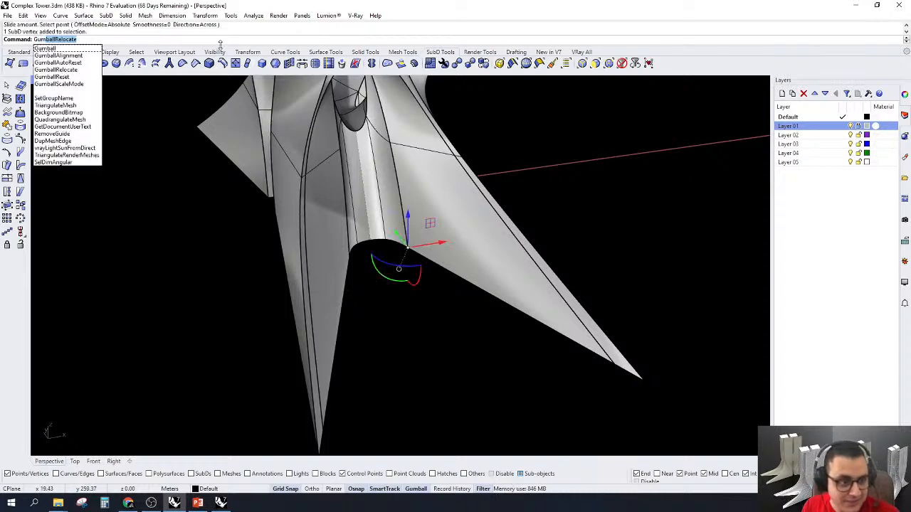
left_click(76, 69)
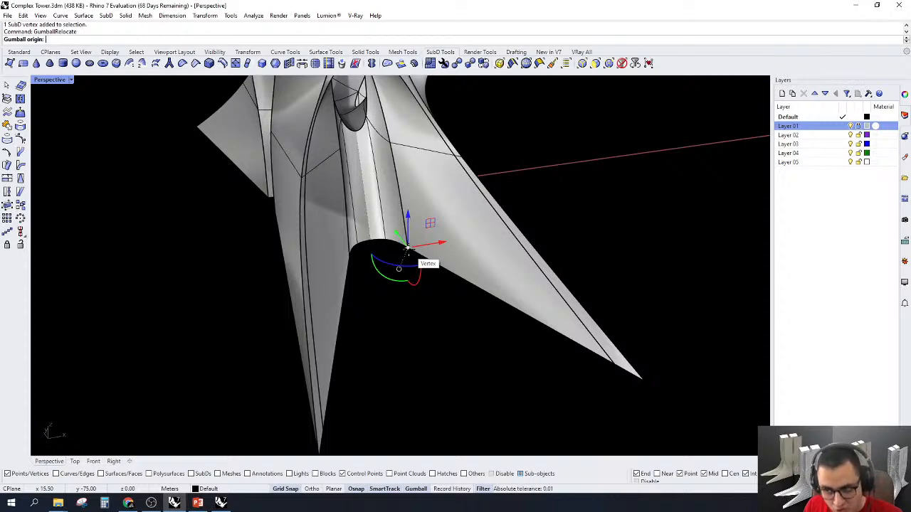
left_click(407, 248)
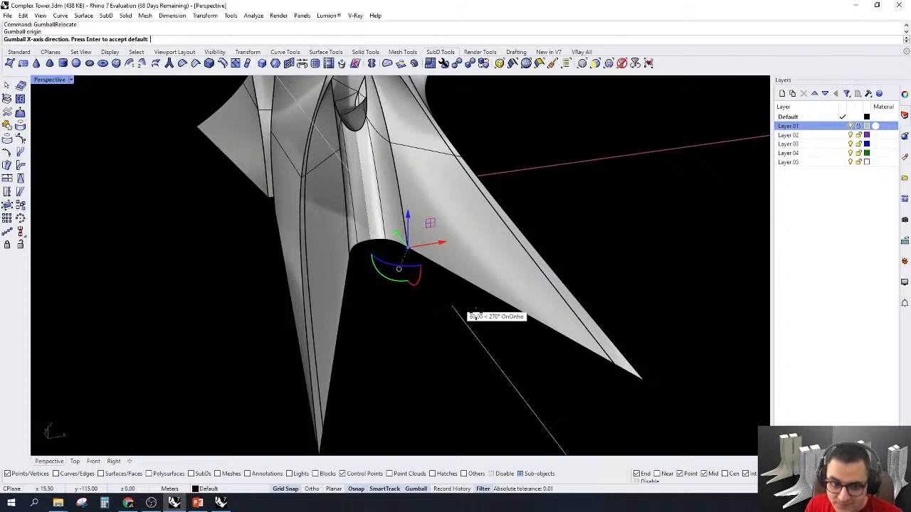
left_click(613, 364)
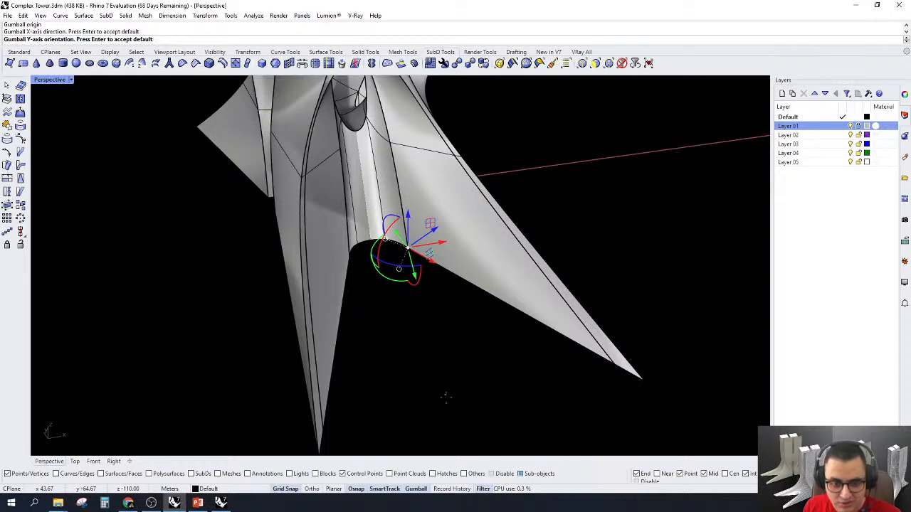
key("Return")
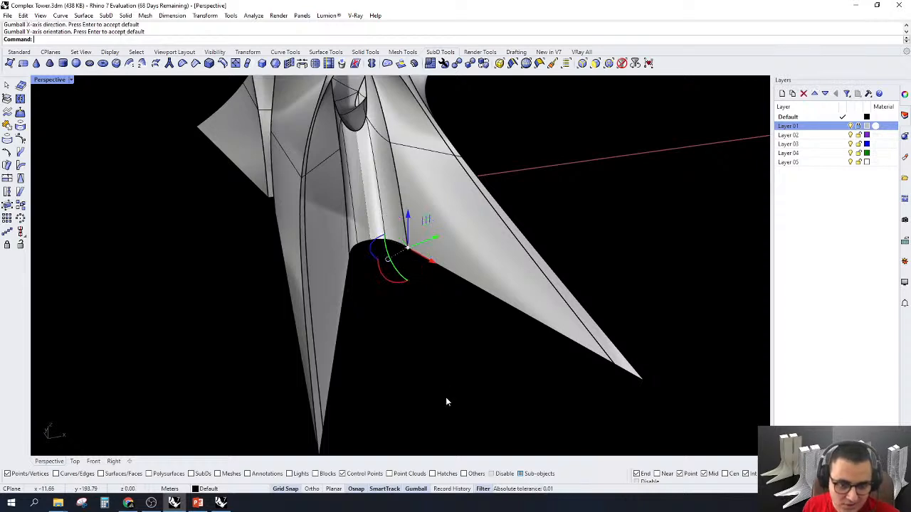
left_click_drag(430, 260, 597, 366)
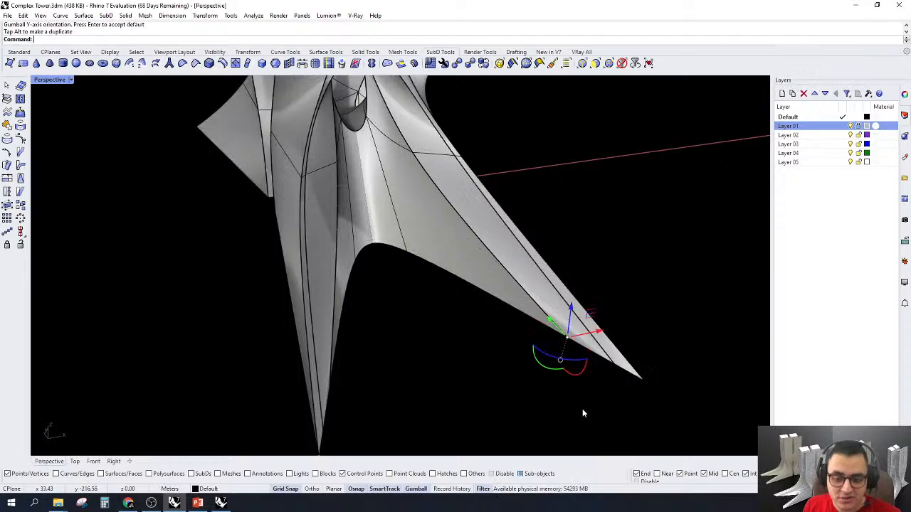
Switch the tower's SubD display from smooth to flat to expose the leg's control vertices
right_click_drag(582, 408, 457, 250)
scroll(565, 304, "up", 8)
right_click_drag(564, 305, 434, 242)
scroll(453, 253, "up", 2)
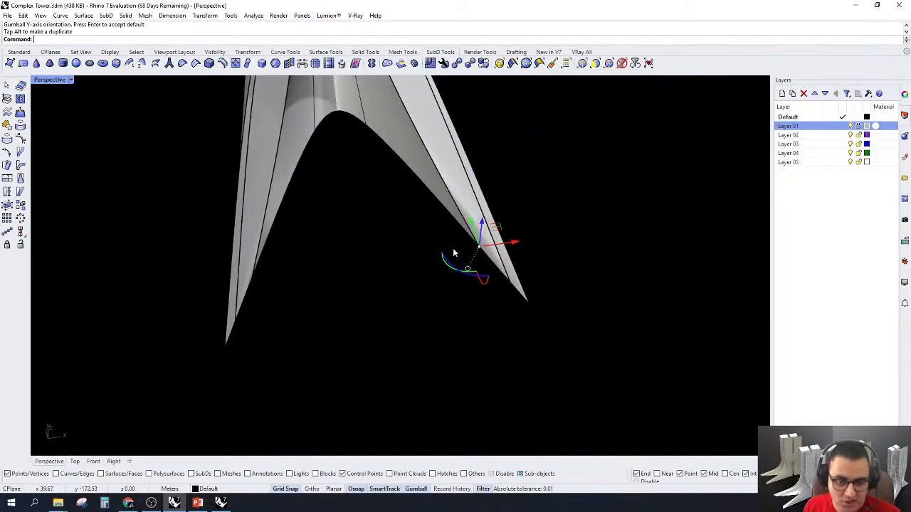
right_click_drag(453, 253, 462, 166)
key("Tab")
scroll(411, 147, "up", 4)
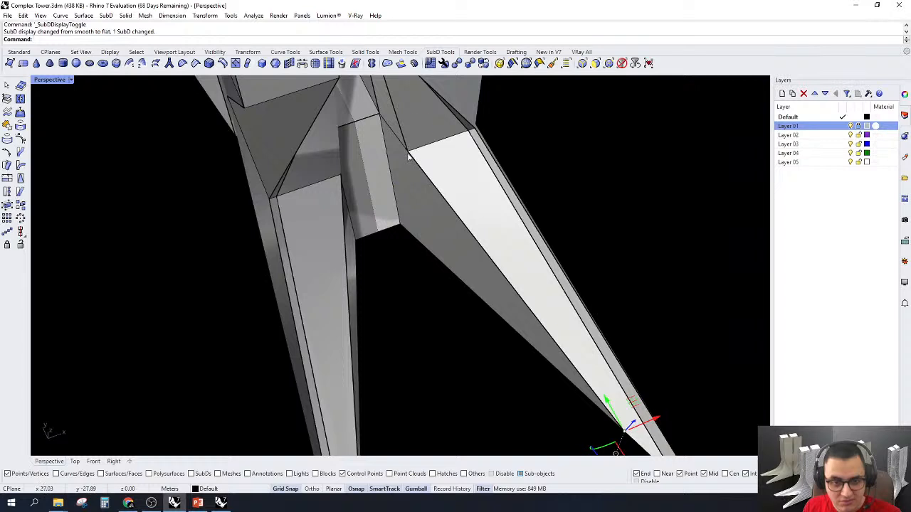
Move the inner corner vertex near the front leg's tip inward along the gumball's X axis to widen the leg's lower face
left_click(408, 153)
scroll(405, 136, "down", 4)
scroll(369, 158, "up", 4)
scroll(390, 128, "down", 6)
scroll(521, 246, "up", 6)
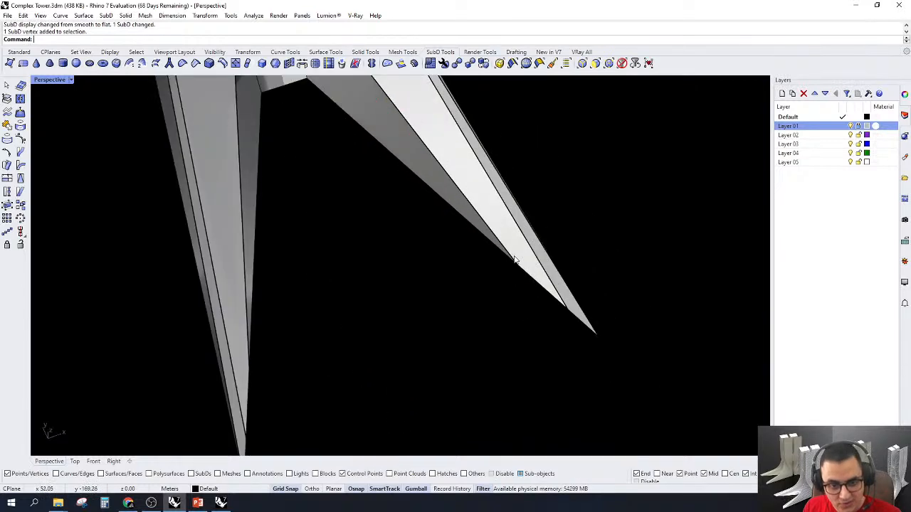
left_click(516, 266)
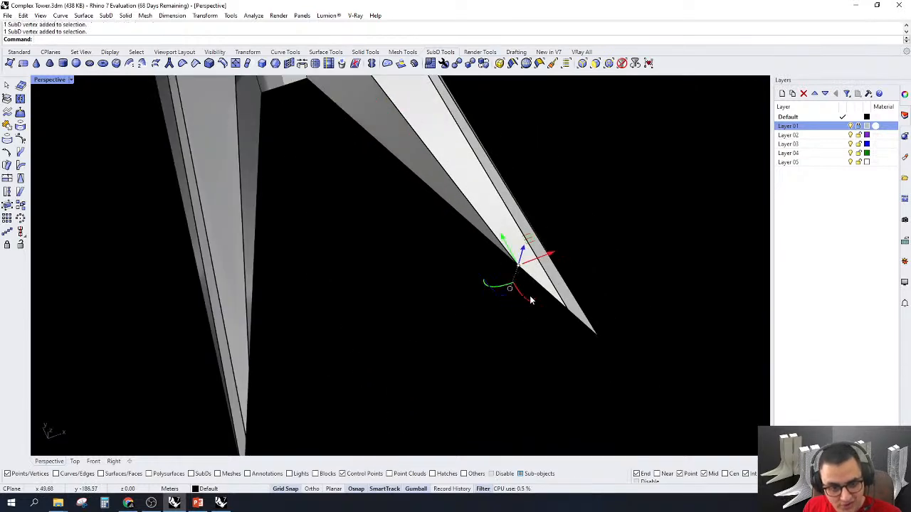
left_click_drag(556, 259, 540, 284)
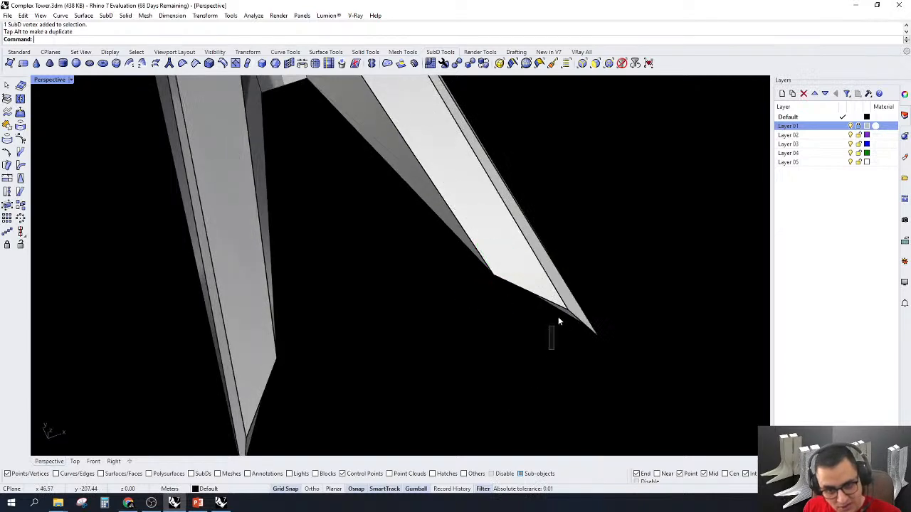
Move the neighbouring vertex at the leg's tip down along the leg and switch the SubD display to smooth
left_click(573, 304)
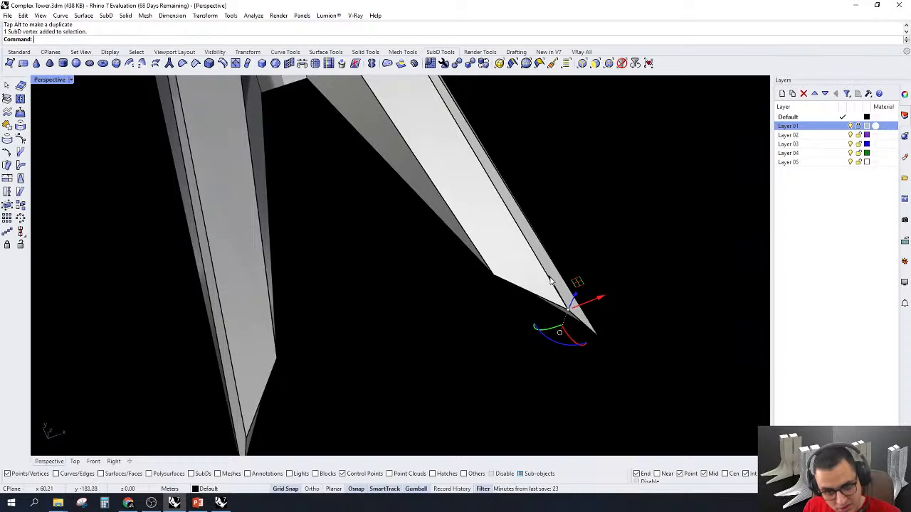
left_click_drag(550, 282, 559, 319)
left_click(534, 363)
scroll(538, 317, "down", 4)
mouse_move(541, 313)
right_mouse_down()
mouse_move(547, 308)
mouse_move(530, 299)
right_mouse_up()
key("Tab")
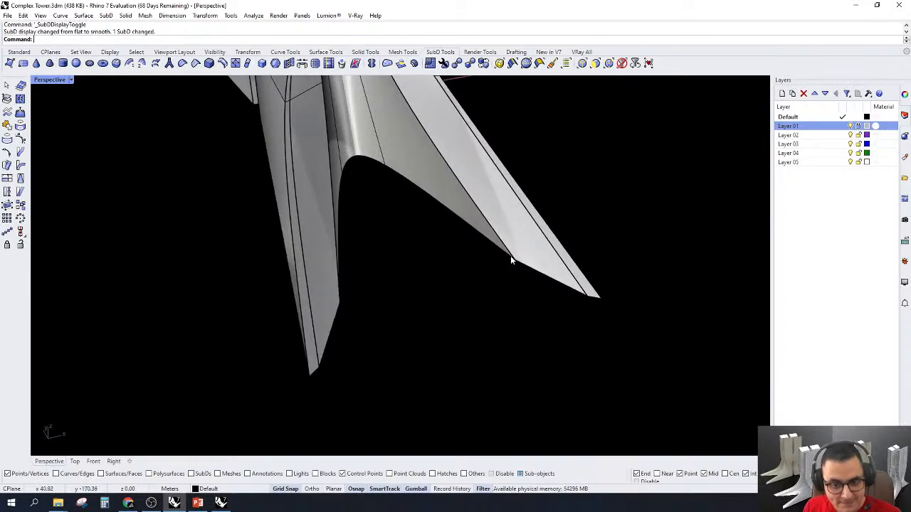
Turn off Grid Snap and move the leg's inner corner vertex closer to the leg's tip in the gumball's horizontal plane
left_click_drag(526, 259, 481, 290)
right_click_drag(498, 299, 565, 207)
left_click(565, 207)
scroll(498, 303, "up", 7)
left_click_drag(471, 281, 537, 179)
right_click_drag(497, 215, 496, 285)
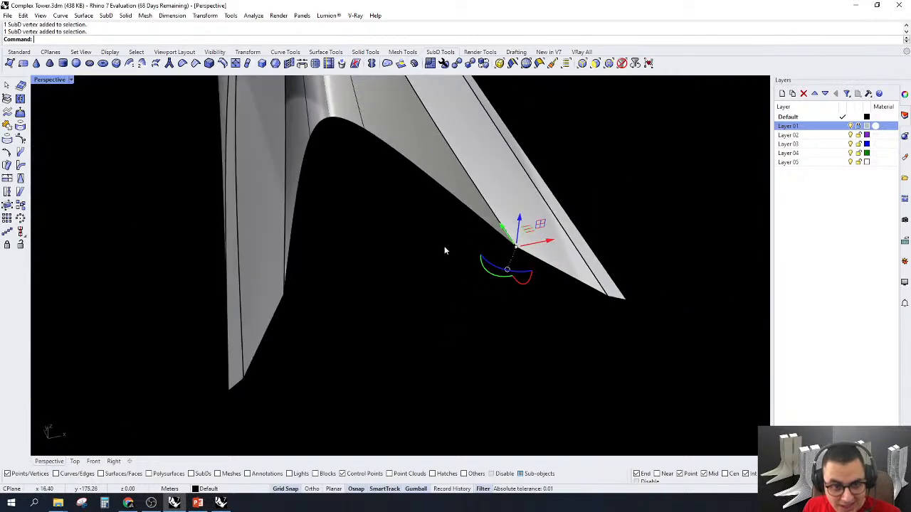
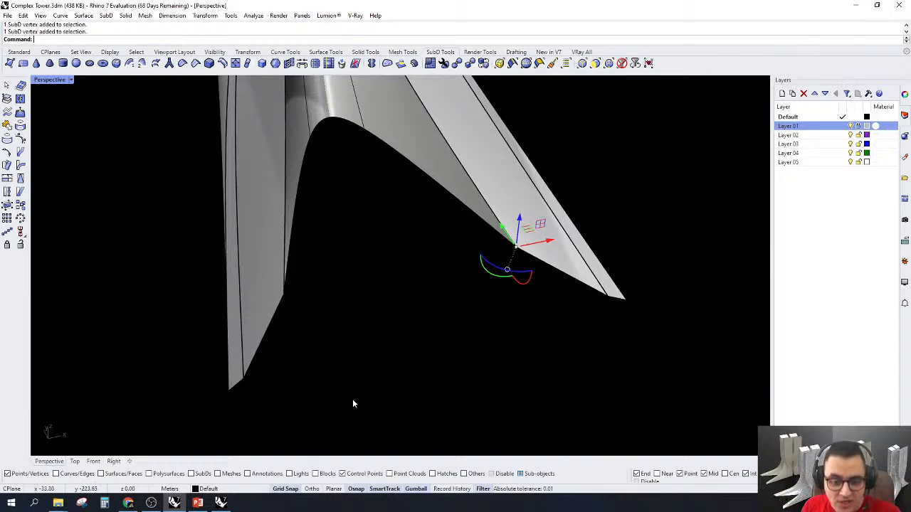
scroll(532, 217, "up", 5)
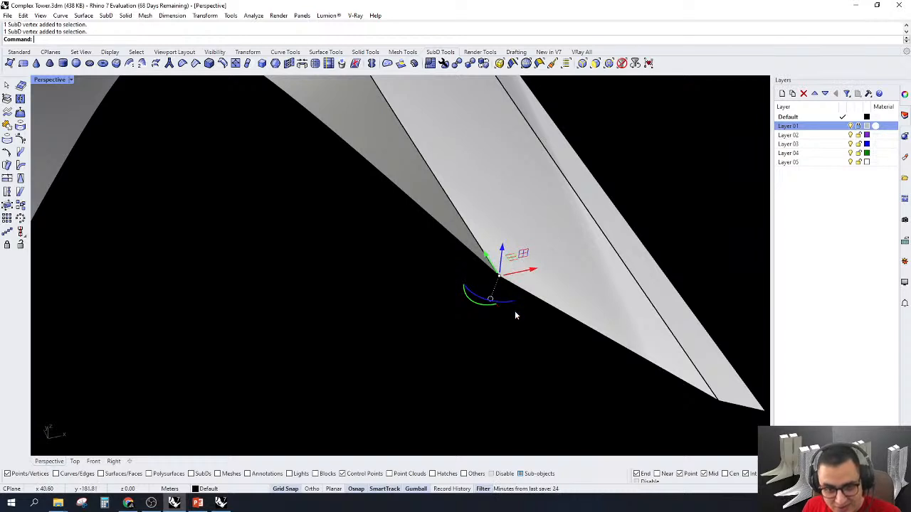
right_click_drag(517, 315, 535, 375)
scroll(539, 386, "up", 3)
scroll(510, 249, "down", 4)
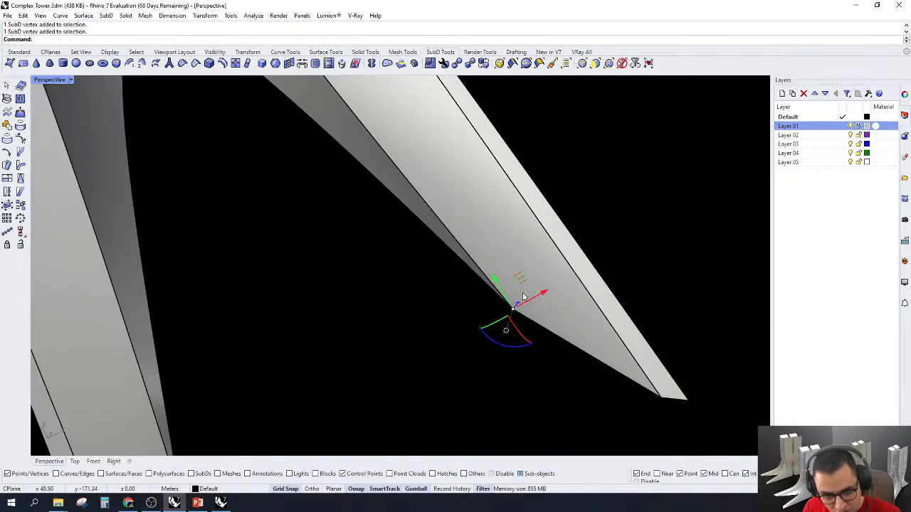
scroll(523, 296, "up", 2)
left_click_drag(519, 284, 557, 295)
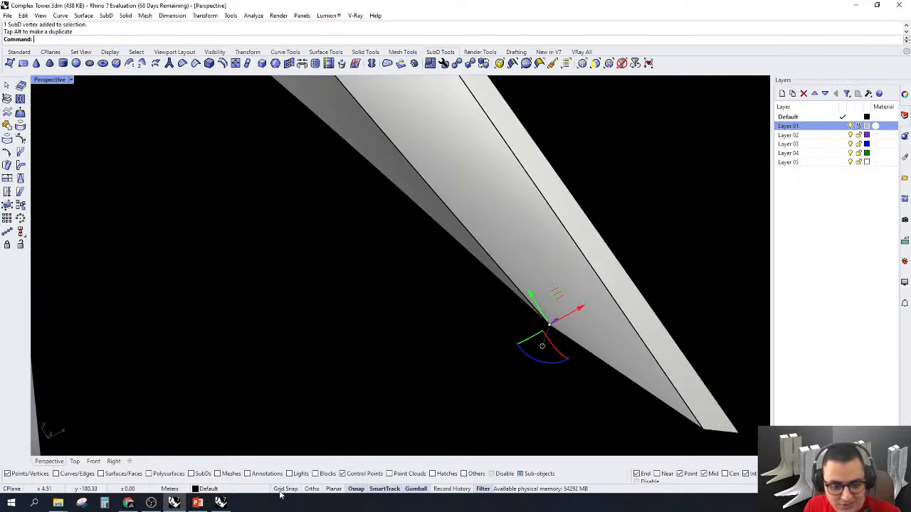
left_click_drag(557, 295, 645, 366)
left_click(540, 389)
right_click_drag(540, 393, 530, 244)
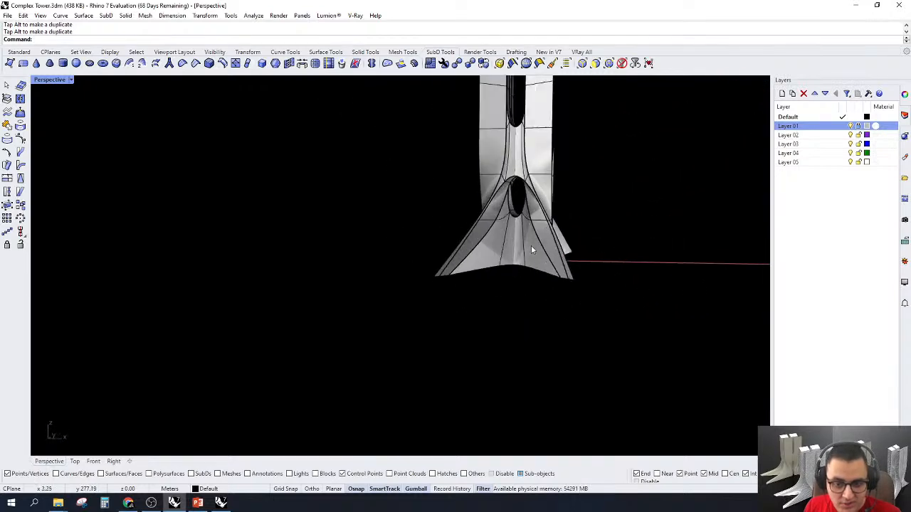
Limit the sub-object selection filter to edges for working on the lower legs
scroll(541, 264, "up", 5)
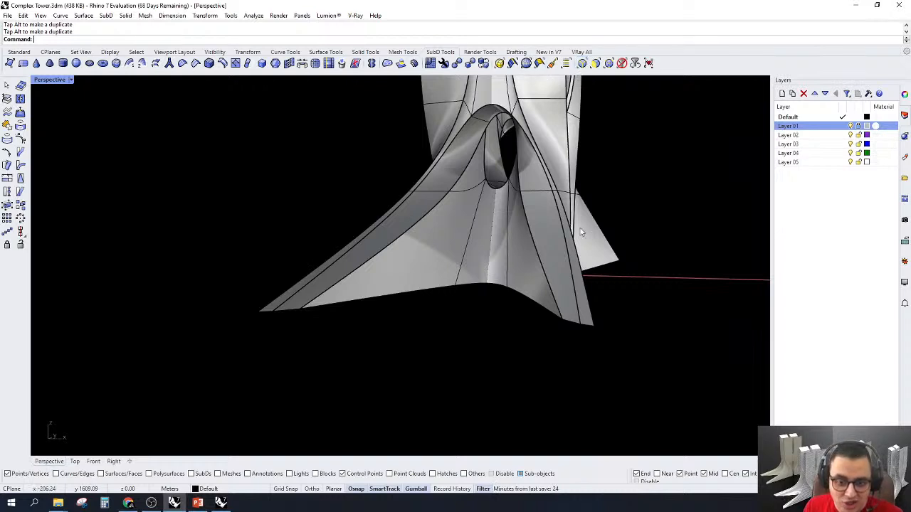
left_click_drag(654, 227, 192, 262)
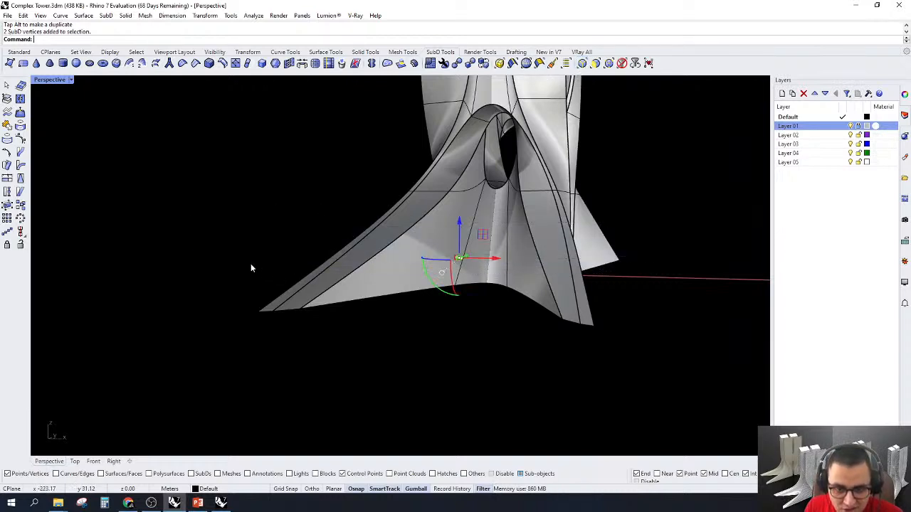
left_click(581, 63)
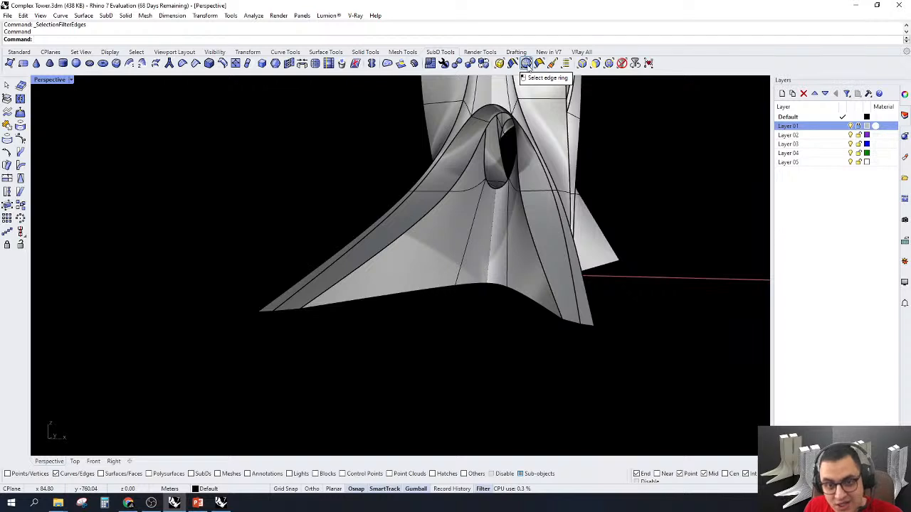
left_click(526, 64)
scroll(556, 255, "up", 2)
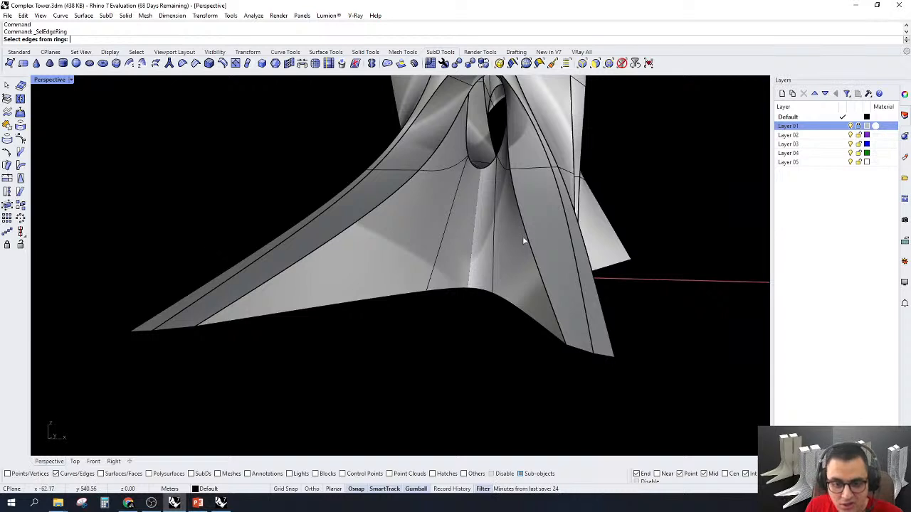
left_click(526, 239)
right_click_drag(427, 264, 551, 238)
left_click(534, 247)
scroll(498, 240, "down", 4)
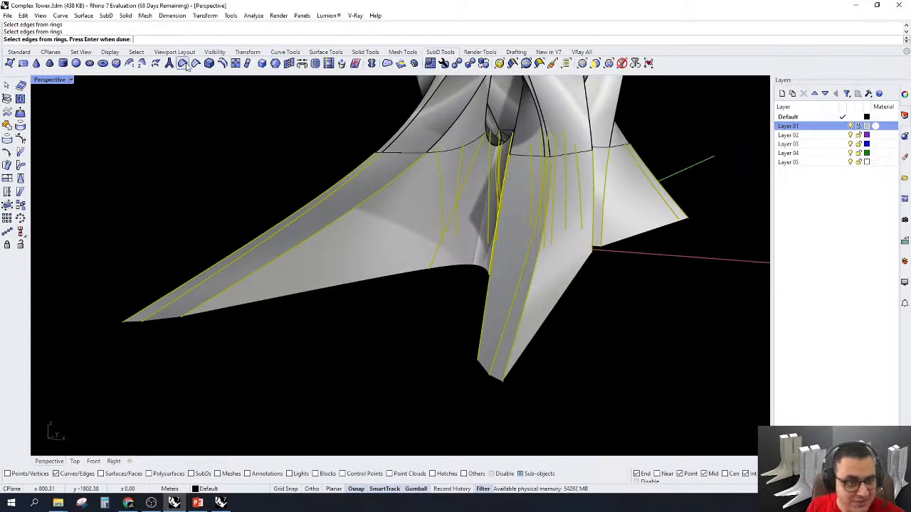
right_click(230, 66)
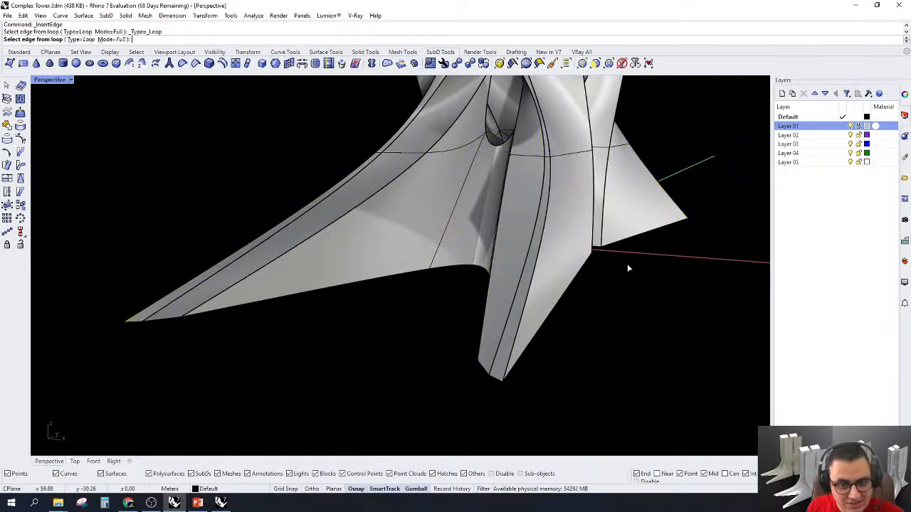
right_click(387, 239)
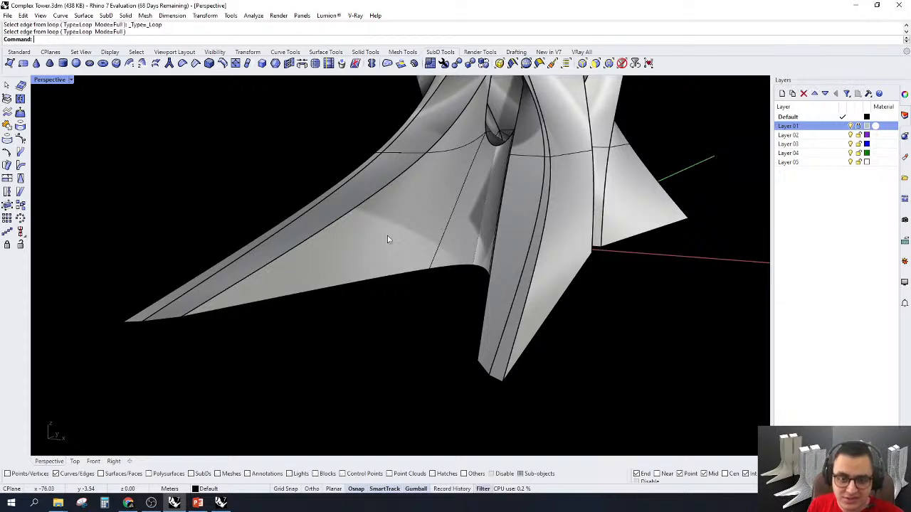
Select the edge ring running down the legs and insert a new edge line across it at the midpoint, with the SubD display flat
left_click(525, 63)
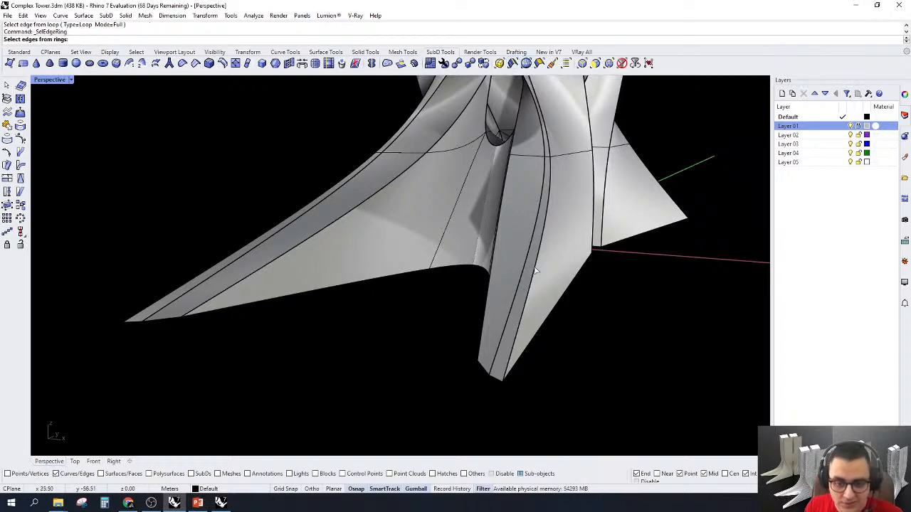
left_click(535, 271)
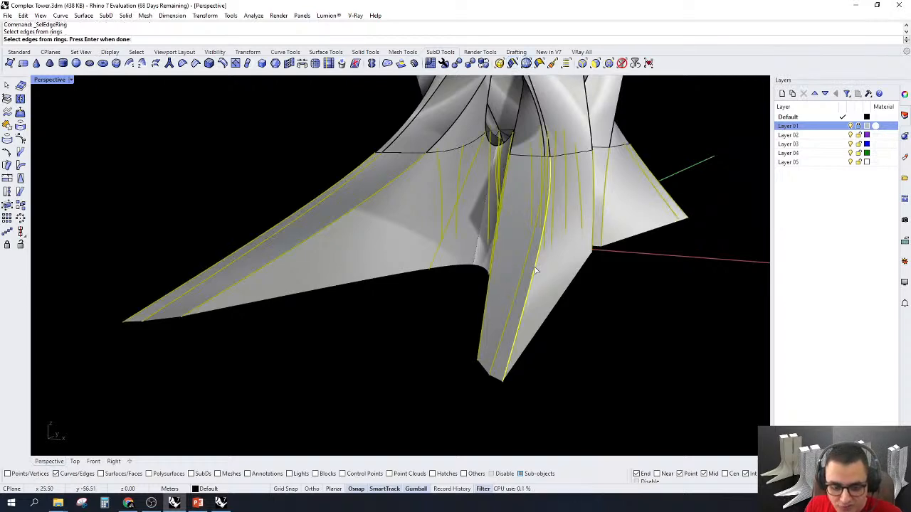
key("Return")
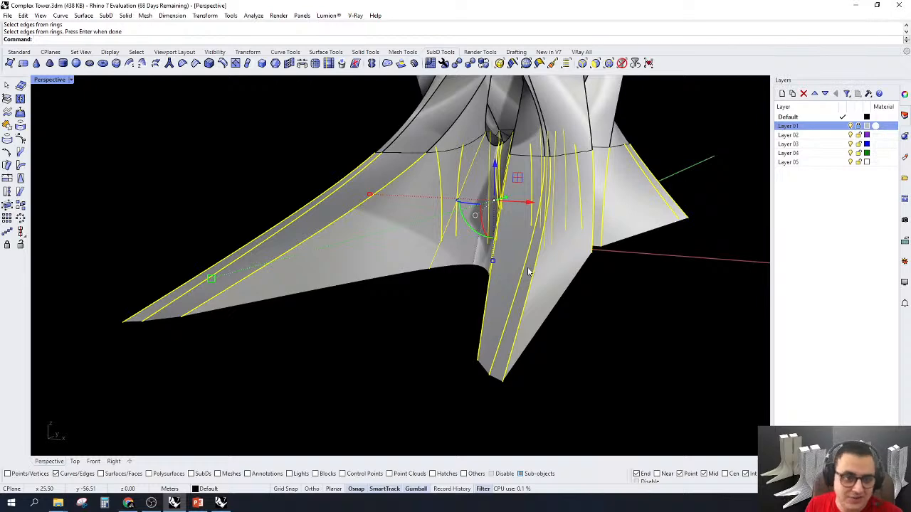
right_click_drag(528, 272, 437, 314)
scroll(431, 318, "down", 8)
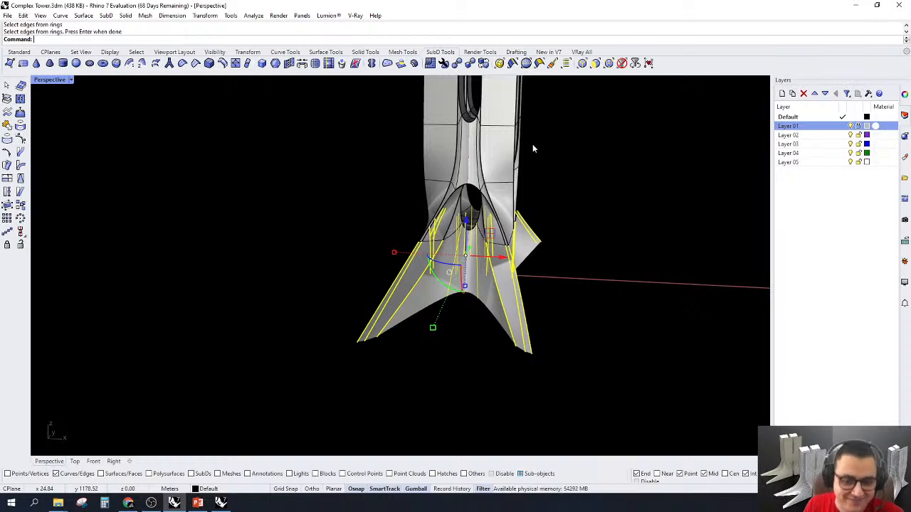
left_click(222, 63)
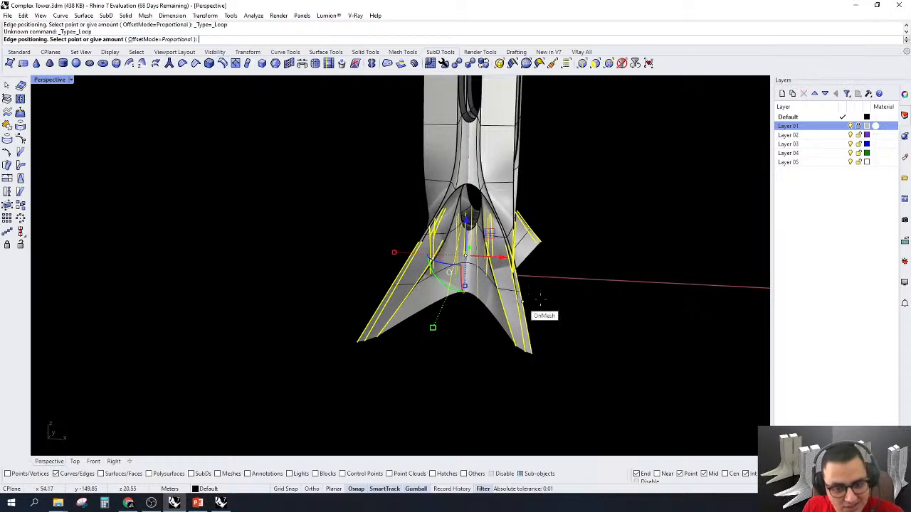
scroll(521, 300, "up", 4)
right_click_drag(520, 300, 510, 264)
scroll(447, 260, "down", 2)
scroll(447, 261, "up", 4)
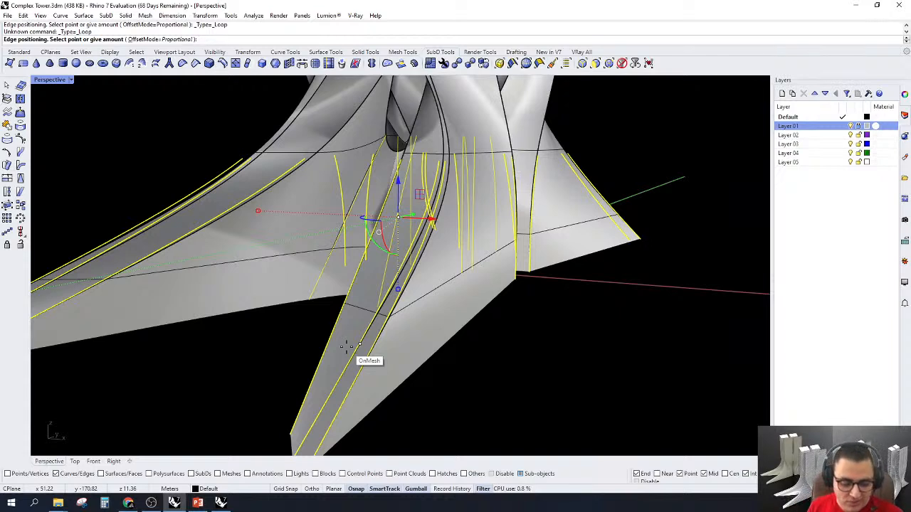
key("Tab")
right_click_drag(346, 347, 616, 302)
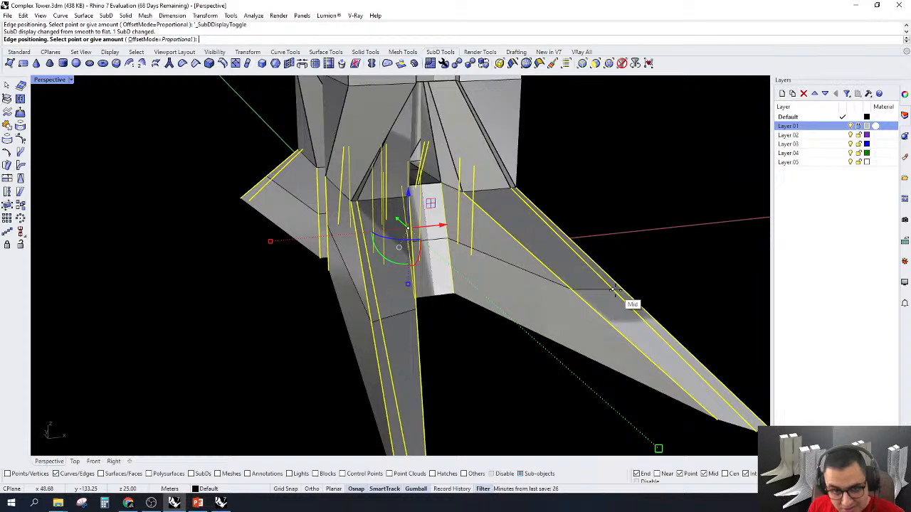
key("Escape")
Switch the tower's SubD display to smooth and inspect the subdivided legs around the lower arch
right_click_drag(614, 290, 430, 203)
scroll(431, 213, "down", 7)
right_click_drag(441, 285, 468, 276)
scroll(455, 283, "up", 8)
scroll(462, 273, "down", 5)
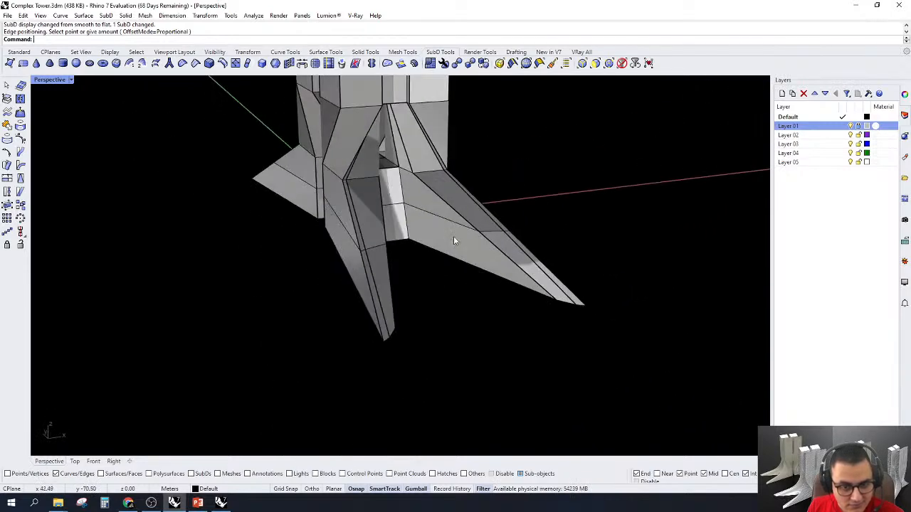
key("Tab")
right_click_drag(453, 236, 200, 291)
scroll(591, 302, "up", 6)
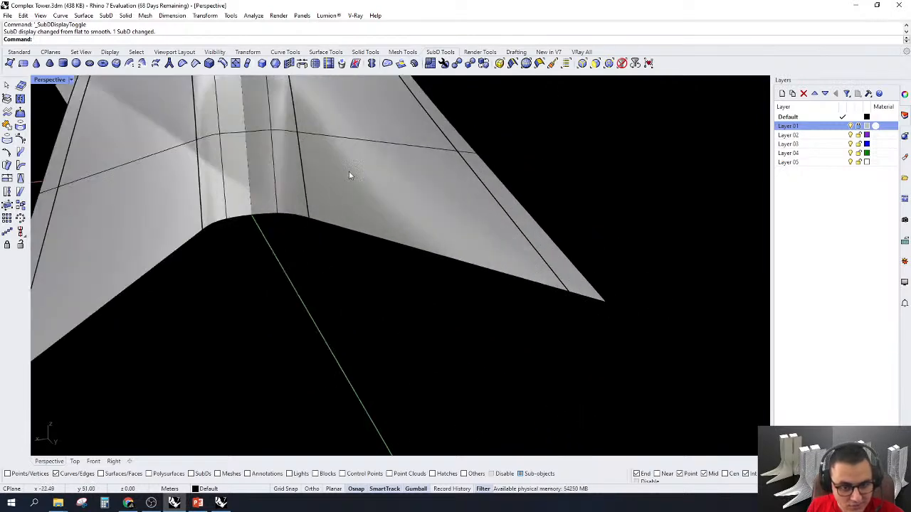
Limit the sub-object selection filter to vertices and select the corner vertex on the lower arch between the legs
left_click(609, 63)
left_click_drag(303, 234, 338, 182)
scroll(387, 203, "down", 5)
scroll(396, 299, "up", 5)
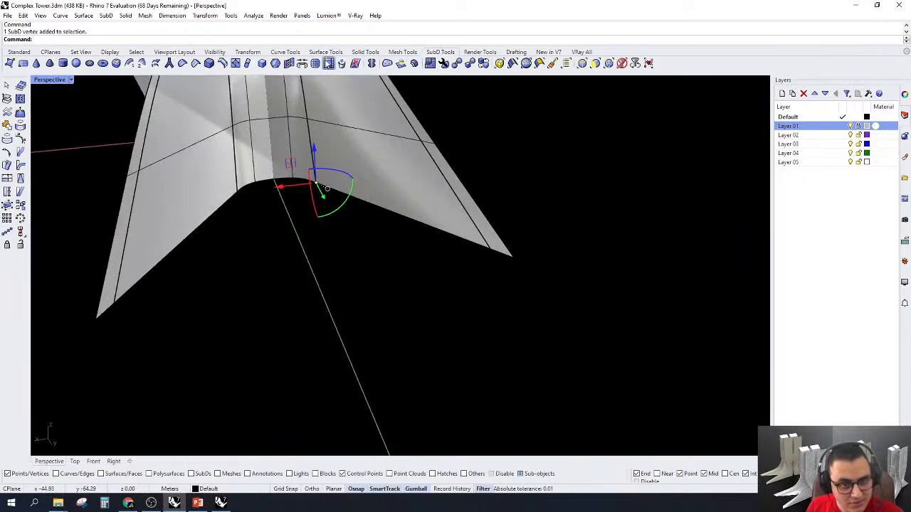
left_click(328, 63)
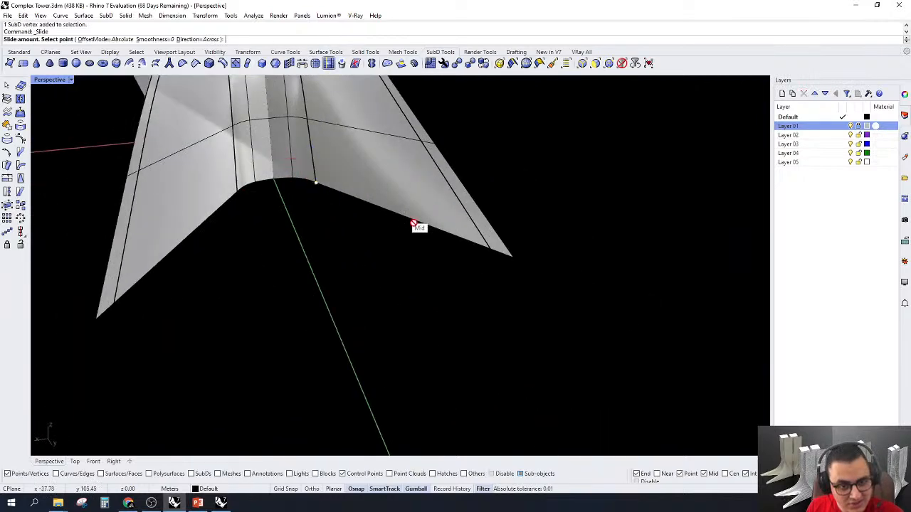
left_click(198, 40)
key("Escape")
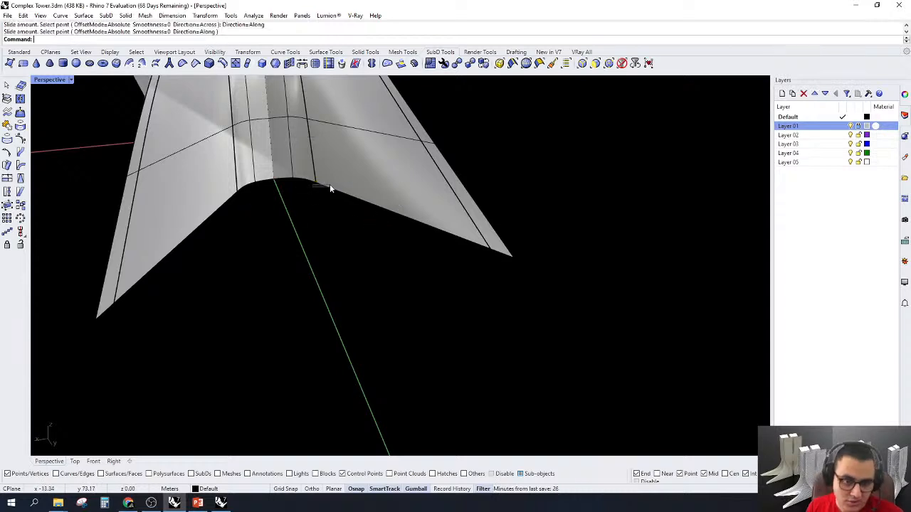
Relocate the gumball on the lower arch's corner vertex so its X axis follows the leg's bottom edge toward the tip
left_click(321, 172)
right_click_drag(339, 227, 339, 254)
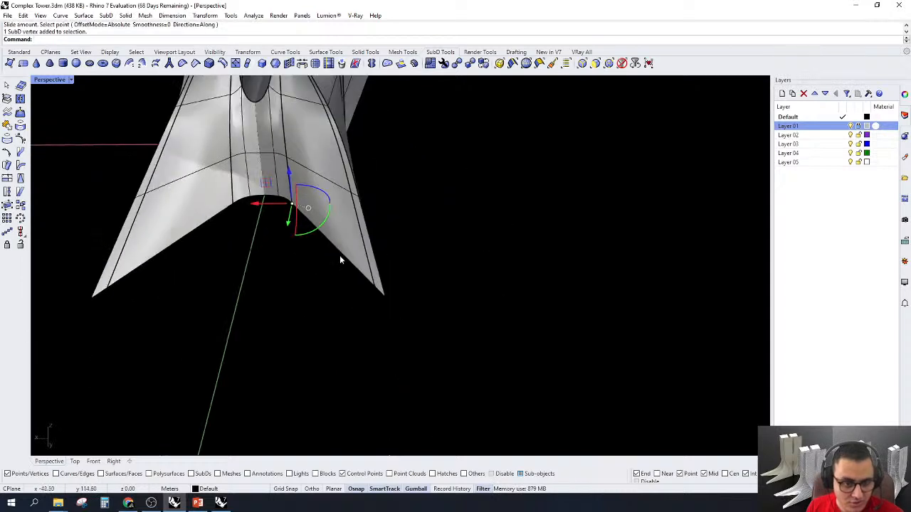
scroll(231, 238, "up", 3)
left_click_drag(230, 238, 271, 166)
scroll(441, 278, "down", 3)
right_click_drag(441, 279, 340, 318)
scroll(501, 277, "down", 6)
scroll(344, 275, "up", 7)
right_click_drag(345, 275, 424, 241)
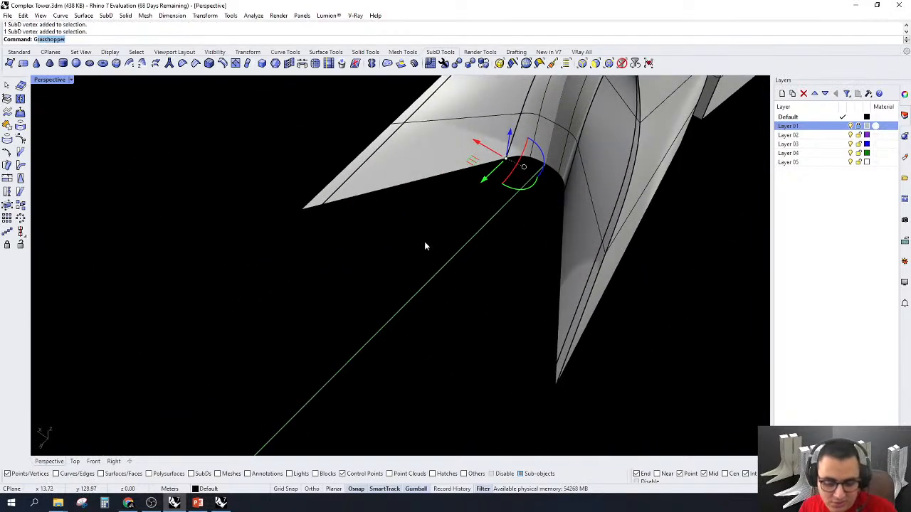
key("Return")
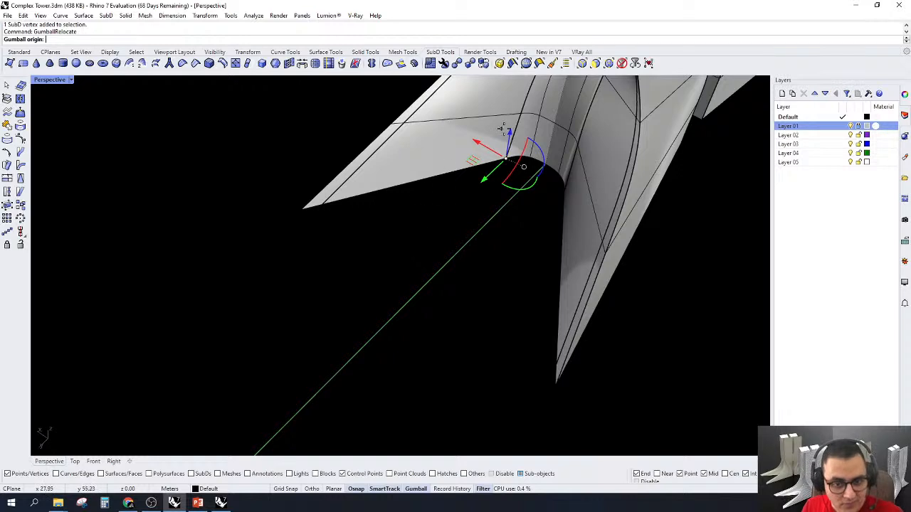
left_click(523, 166)
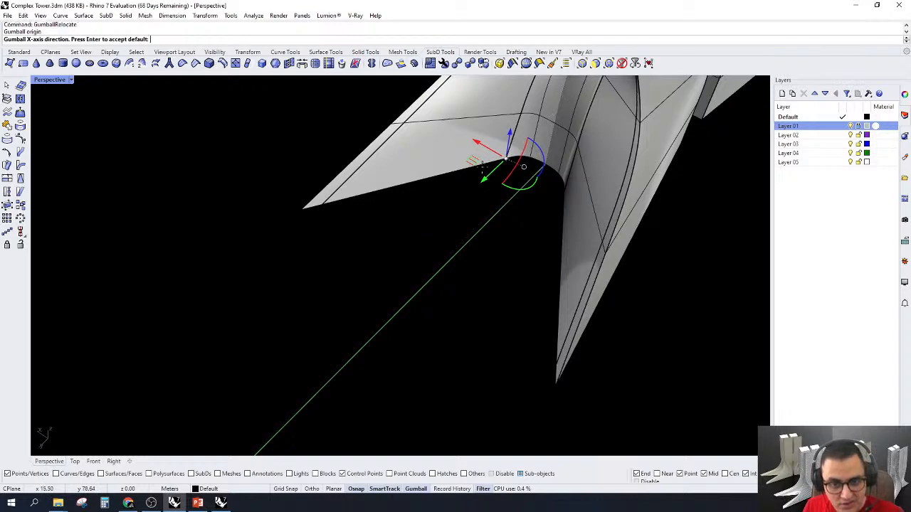
left_click(321, 204)
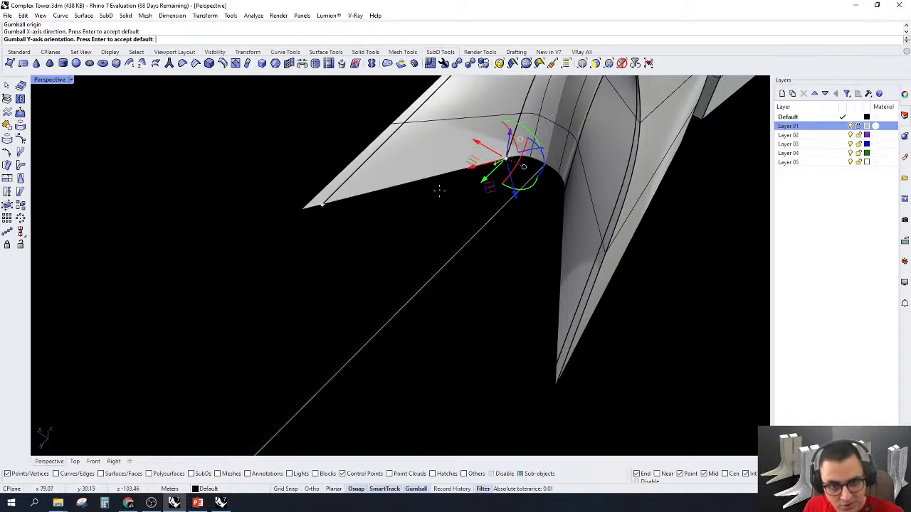
key("Return")
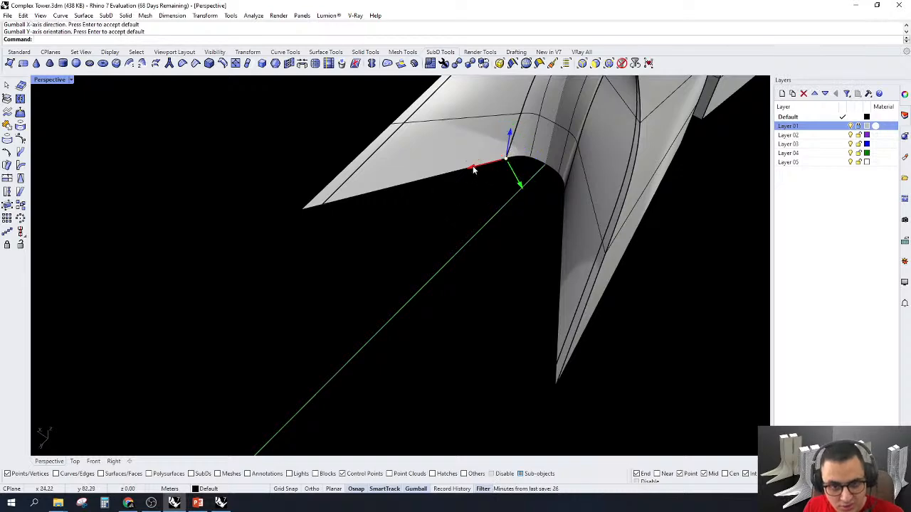
Slide the arch corner vertex along the leg's bottom edge until it sits close to the tip
left_click_drag(472, 166, 347, 206)
right_click_drag(396, 259, 449, 278)
scroll(450, 278, "up", 10)
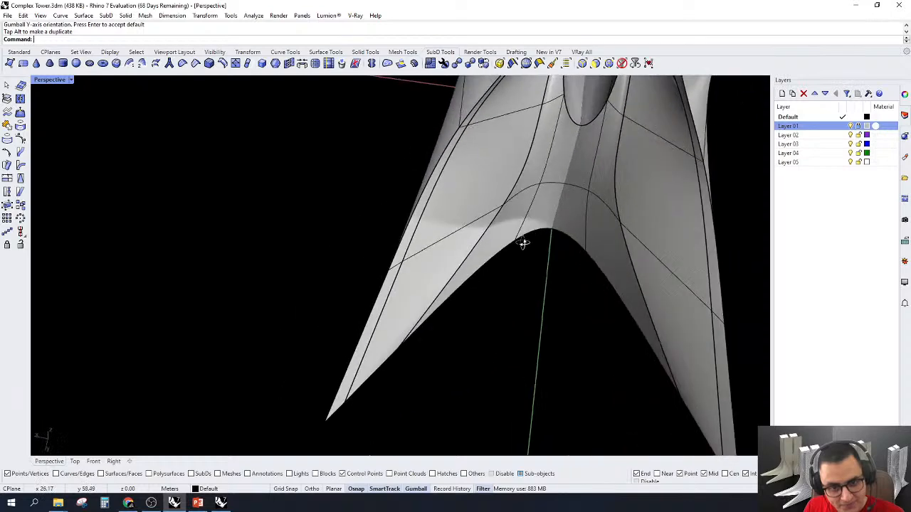
In flat SubD display, align the gumball of the vertex above with the leg's horizontal mid edge line and slide it toward the outer edge
key("Tab")
left_click(523, 187)
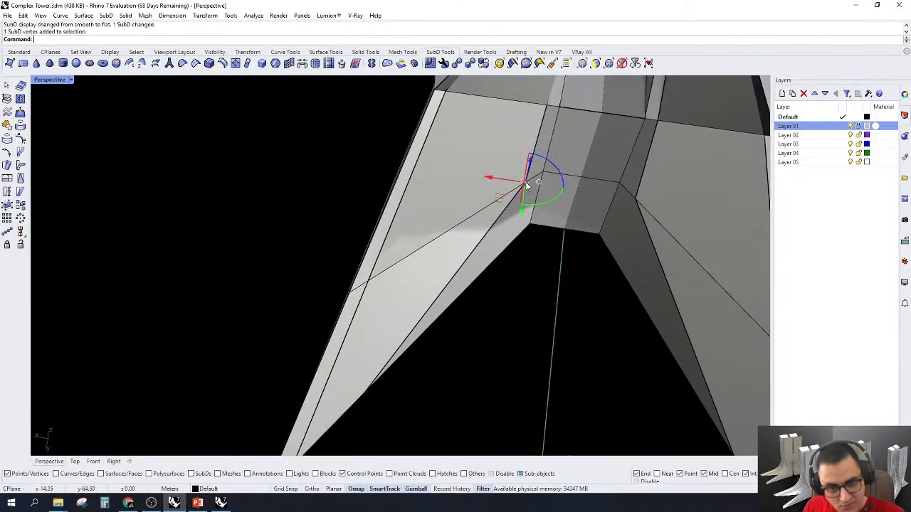
right_click_drag(516, 223, 503, 217)
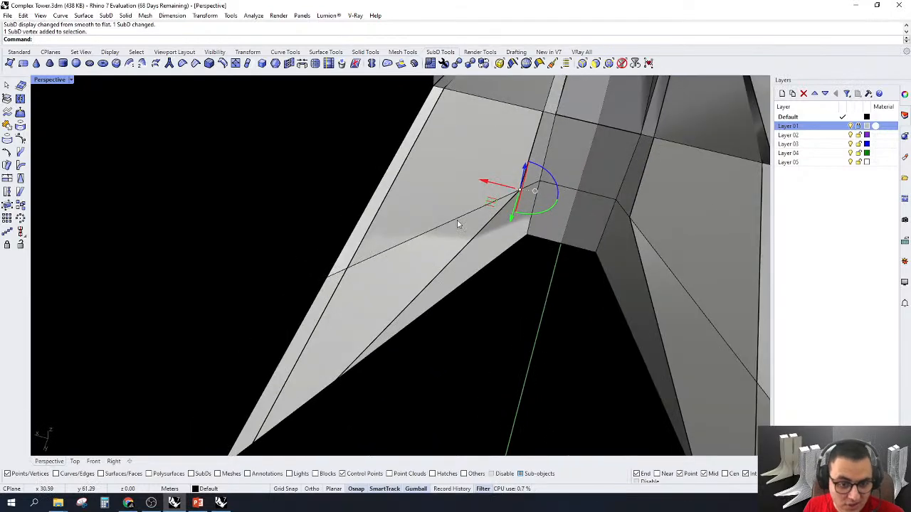
key("ctrl")
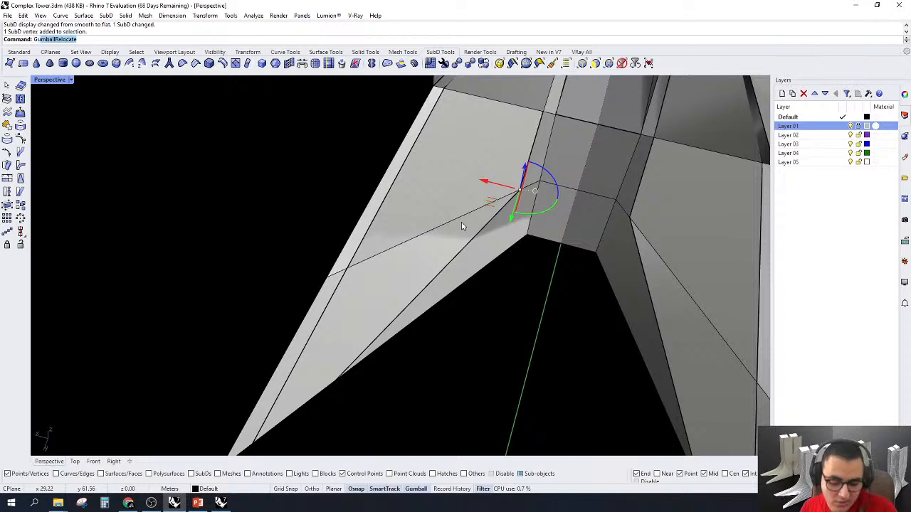
key("Return")
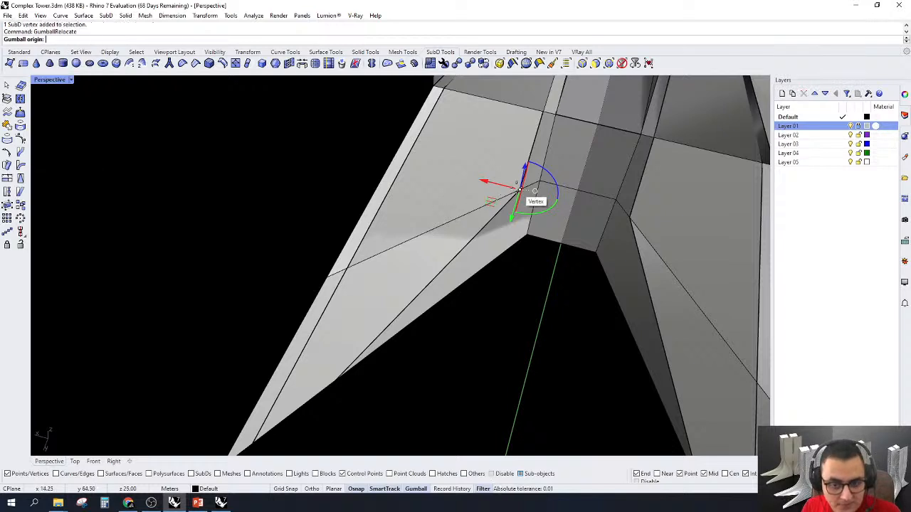
left_click(518, 190)
left_click(347, 285)
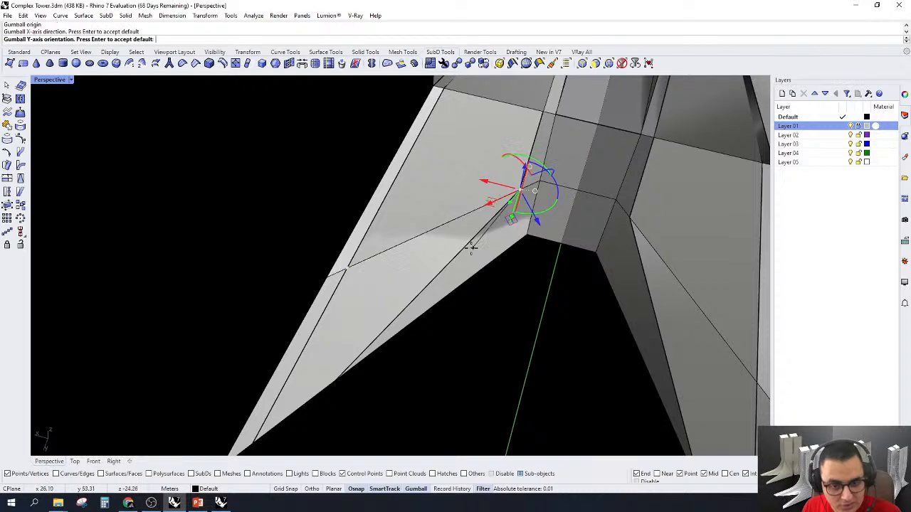
left_click(499, 215)
left_click_drag(489, 206, 369, 261)
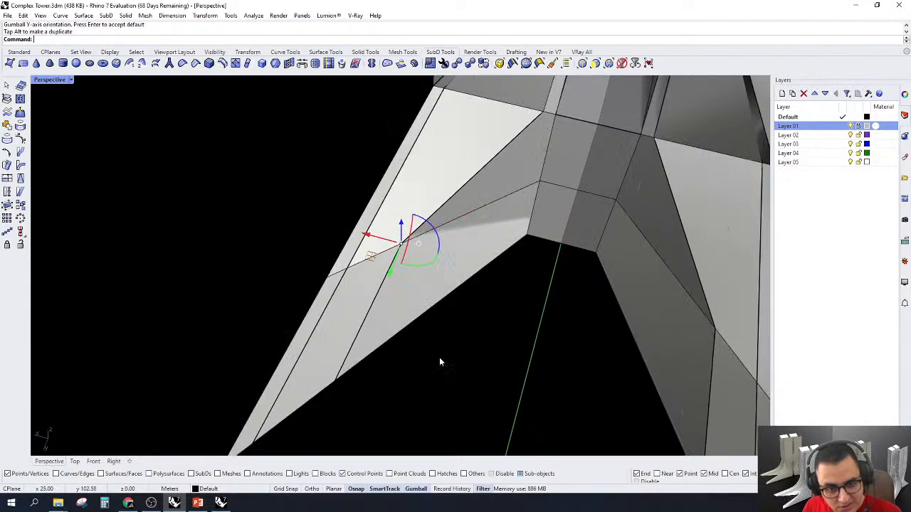
left_click(439, 359)
Move the two bottom-edge vertices beside the leg's tip down and outward so the foot ends in a short, blunt edge
scroll(431, 211, "down", 7)
right_click_drag(431, 211, 369, 262)
scroll(369, 257, "up", 3)
left_click(294, 205, "ctrl+shift")
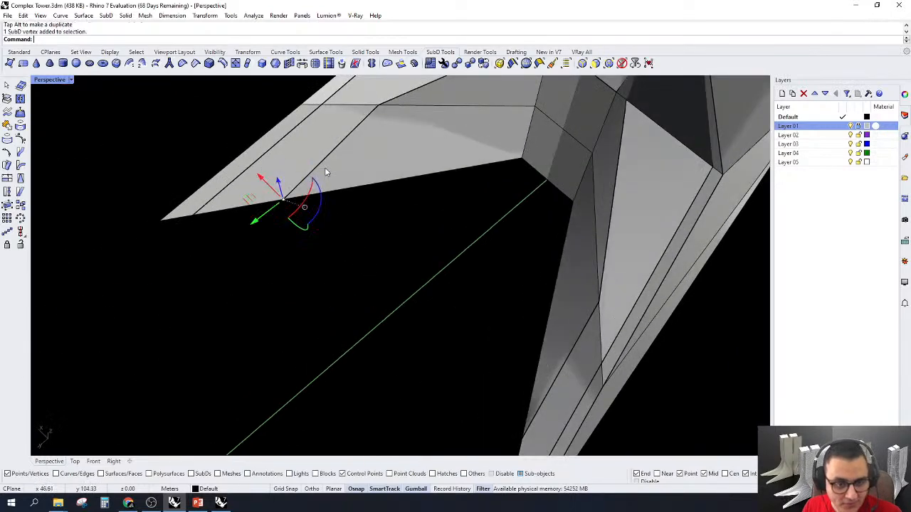
right_click_drag(313, 201, 259, 289)
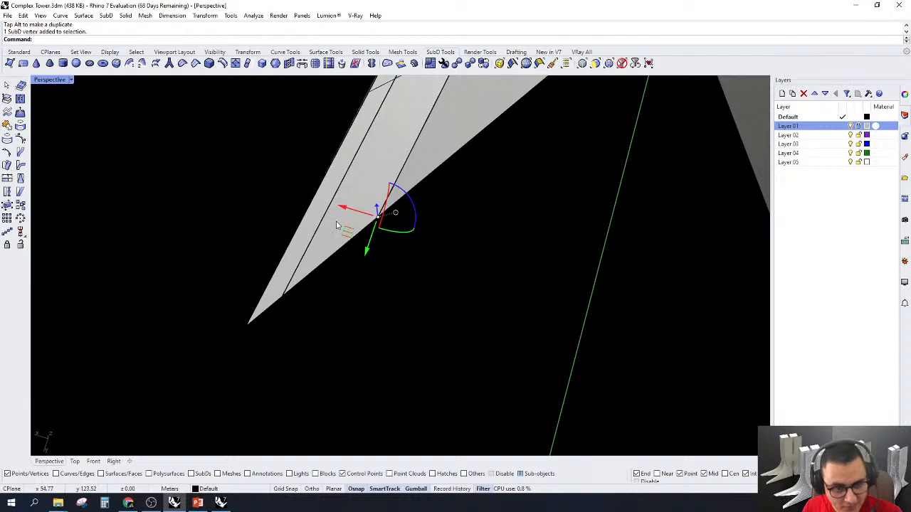
left_click_drag(348, 230, 300, 271)
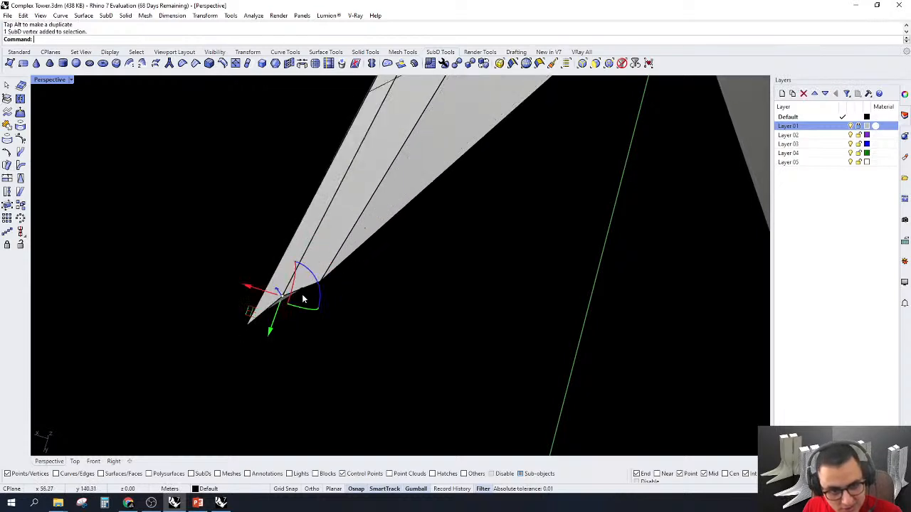
left_click_drag(249, 311, 236, 342)
left_click(146, 262)
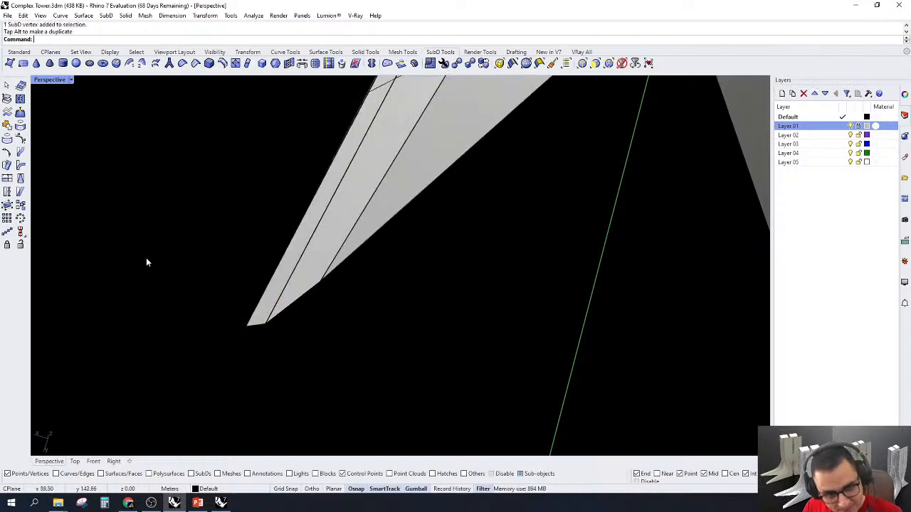
Limit the selection filter to edges, pull the lower bridge's front edge inward along Y, and check it in smooth and flat display
right_click_drag(146, 262, 478, 248)
scroll(356, 156, "up", 5)
scroll(450, 210, "down", 5)
scroll(374, 165, "up", 5)
scroll(445, 188, "up", 5)
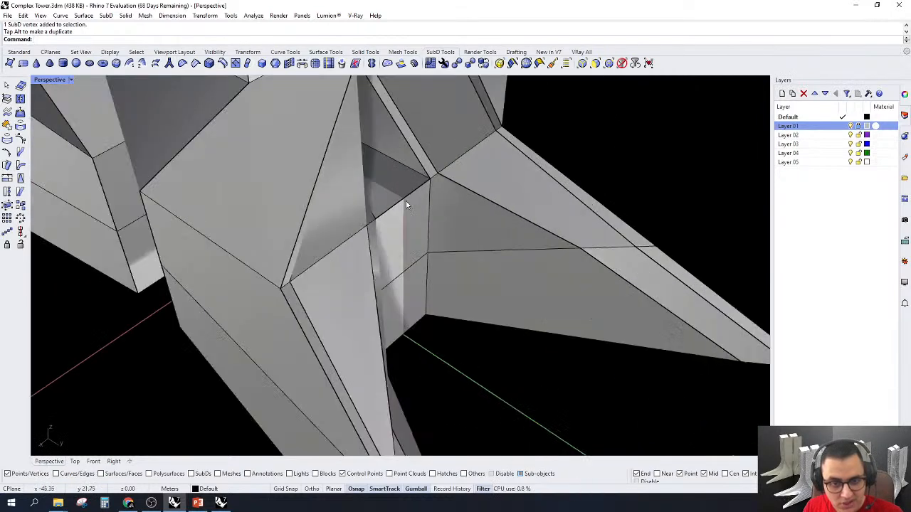
left_click(581, 52)
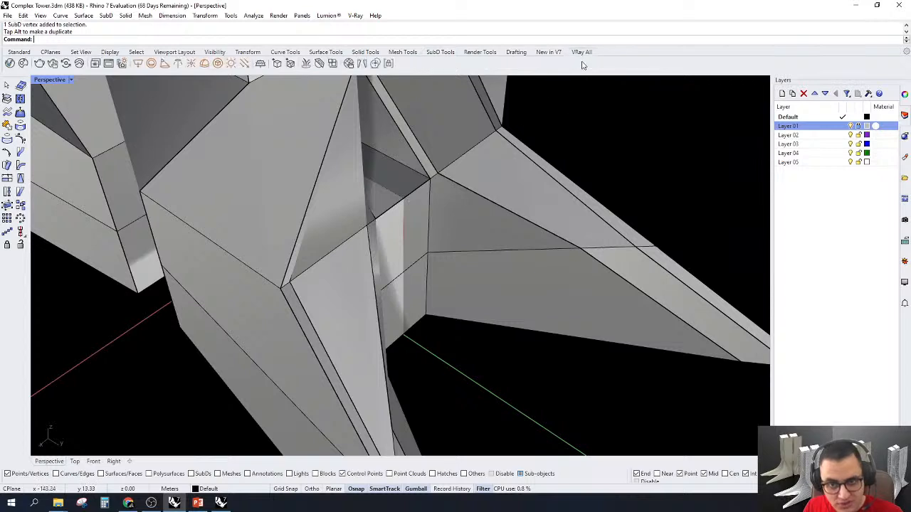
left_click(440, 53)
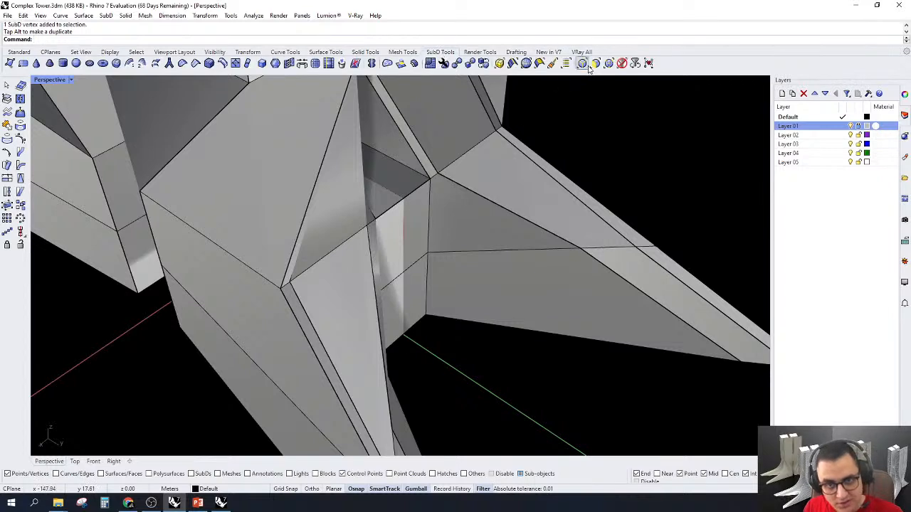
left_click(419, 189)
left_click_drag(431, 216, 378, 186)
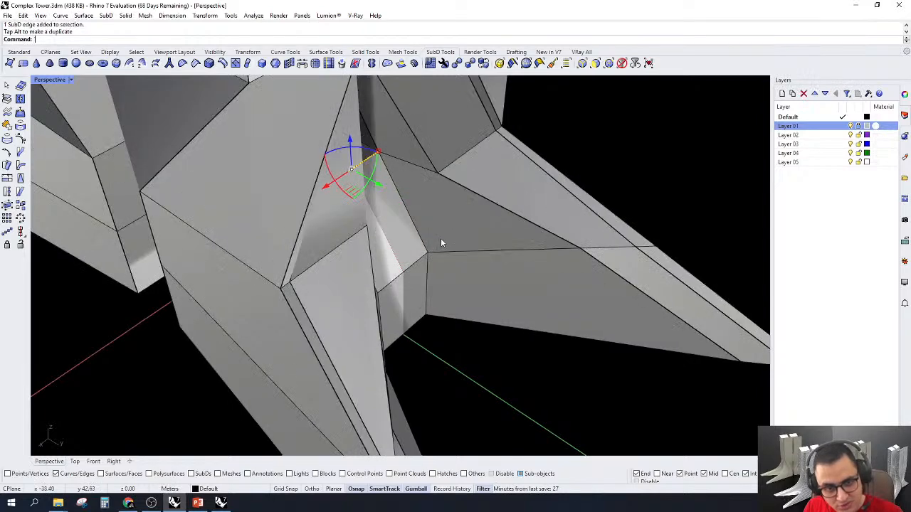
key("Tab")
mouse_move(441, 242)
right_mouse_down()
mouse_move(520, 282)
mouse_move(443, 220)
mouse_move(524, 250)
mouse_move(504, 283)
mouse_move(433, 266)
mouse_move(422, 177)
mouse_move(433, 228)
right_mouse_up()
key("Tab")
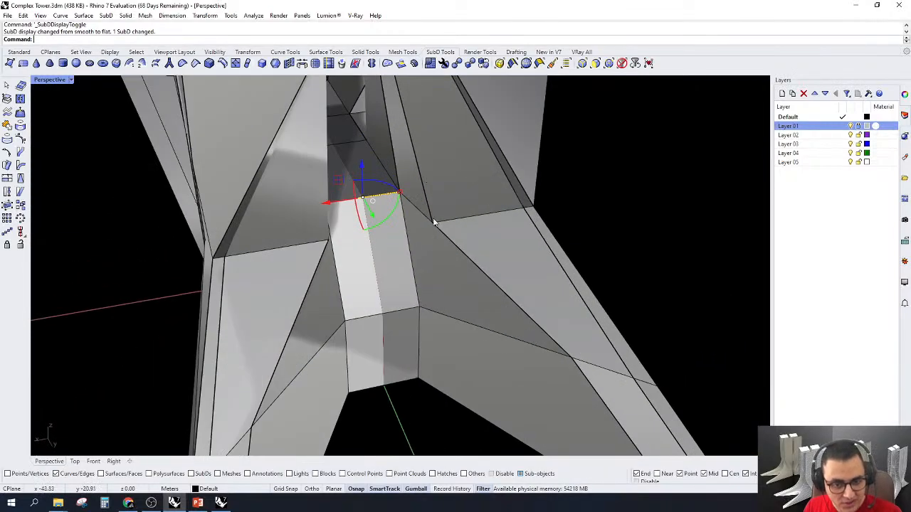
Limit the filter to vertices, move the leg's inner vertex beside the bridge about 6 m outward along X, and display the SubD smooth
left_click(622, 63)
left_click(609, 63)
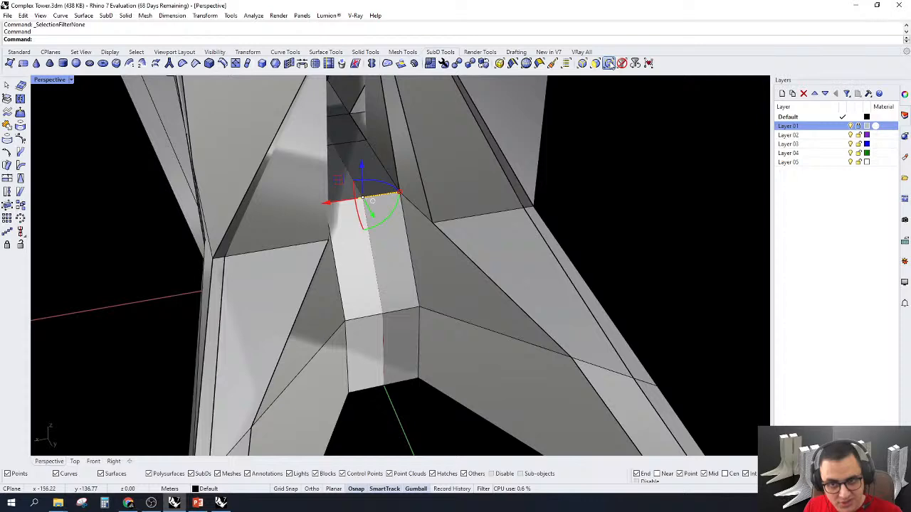
left_click(434, 225)
left_click_drag(395, 233, 425, 235)
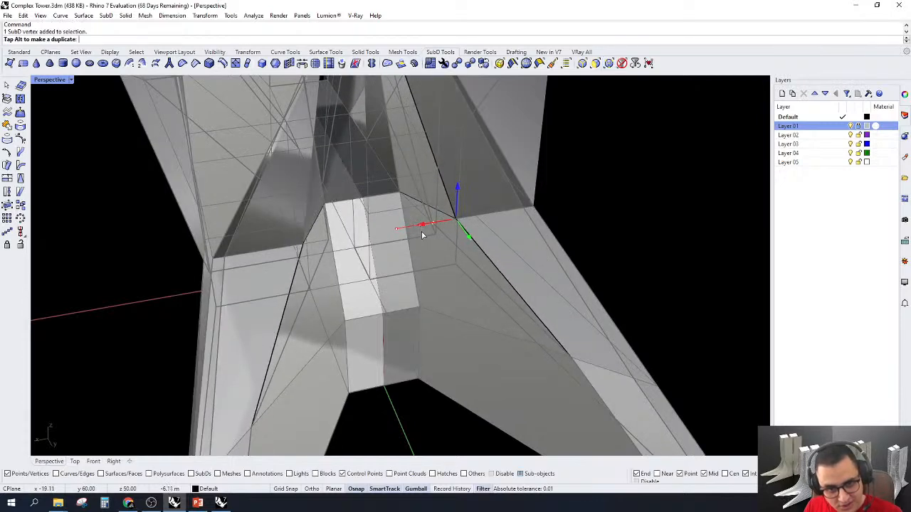
key("Tab")
right_click_drag(582, 178, 457, 269)
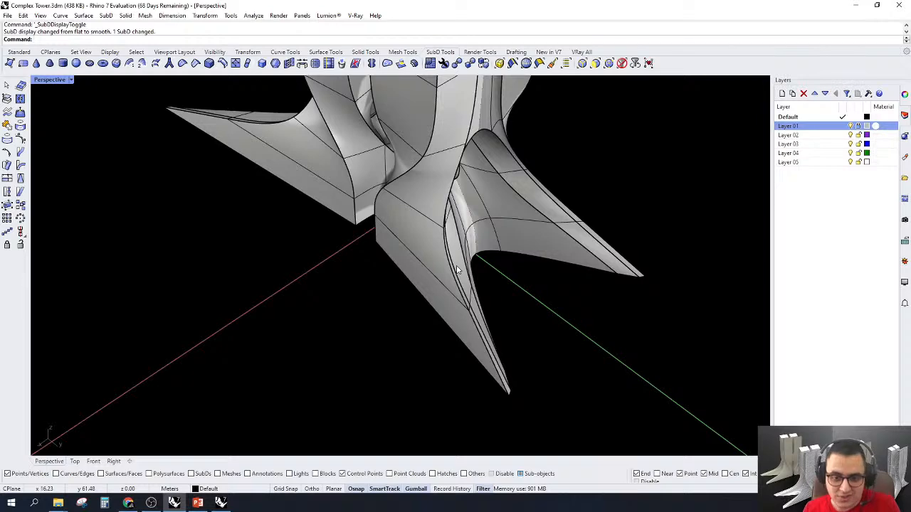
In flat display, move the matching inner leg vertex beside the bridge on the tower's opposite side outward along X
scroll(471, 301, "down", 8)
right_click_drag(437, 323, 625, 217)
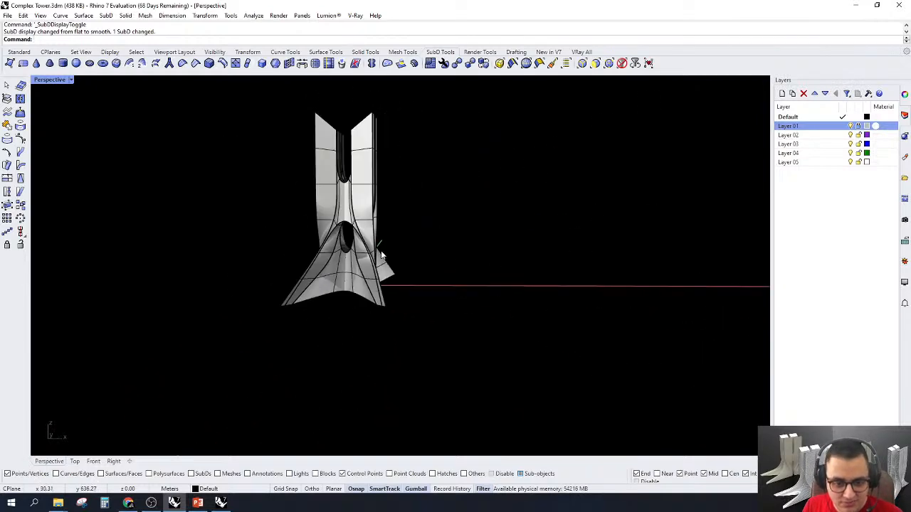
scroll(383, 257, "up", 8)
right_click_drag(384, 263, 424, 330)
scroll(424, 329, "up", 6)
key("Tab")
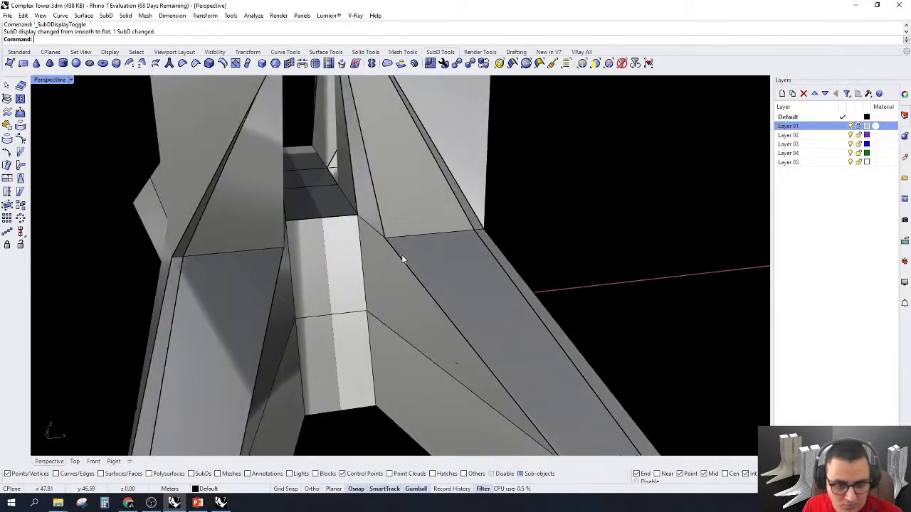
left_click(383, 239)
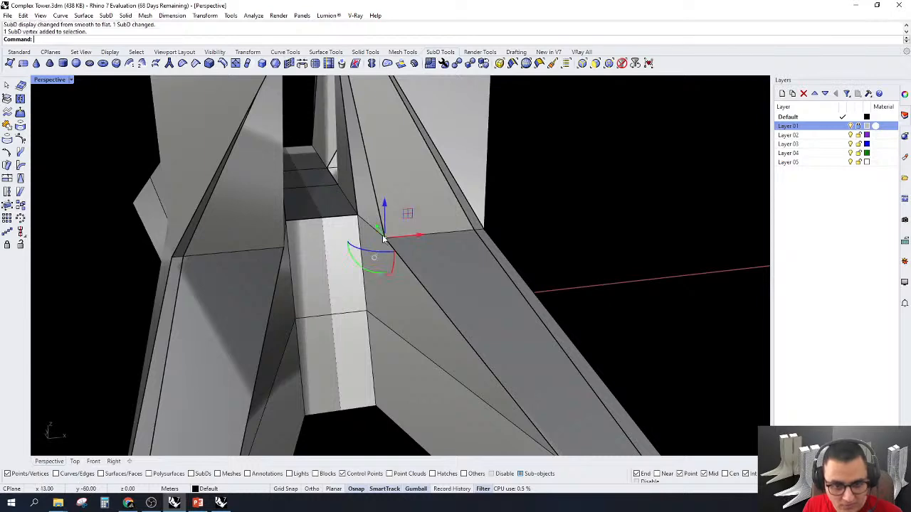
right_click_drag(384, 241, 436, 258)
left_click_drag(434, 256, 456, 253)
left_click(585, 217)
Move the inner vertex of the leg's narrow outer strip, level with the bridge, about 4 m inward along X to widen the strip
scroll(523, 189, "down", 8)
right_click_drag(500, 182, 143, 336)
key("Tab")
key("Tab")
scroll(381, 293, "up", 10)
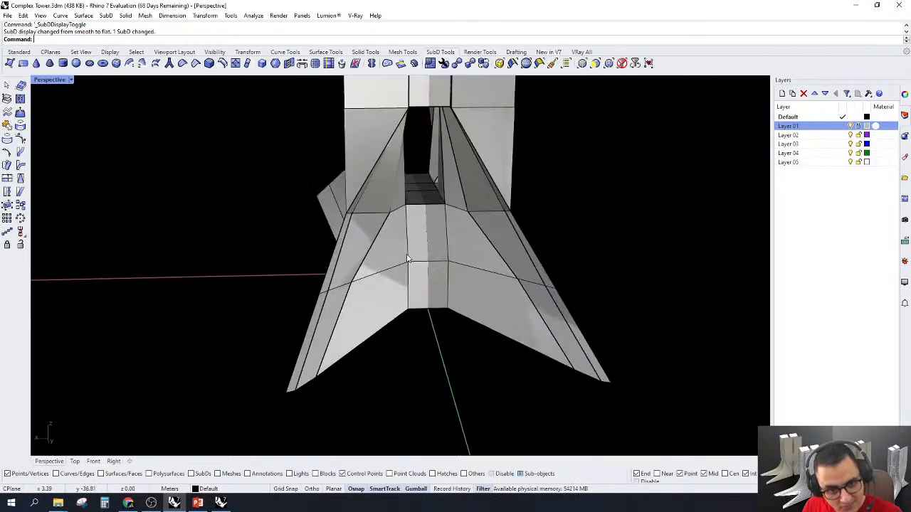
left_click(347, 283)
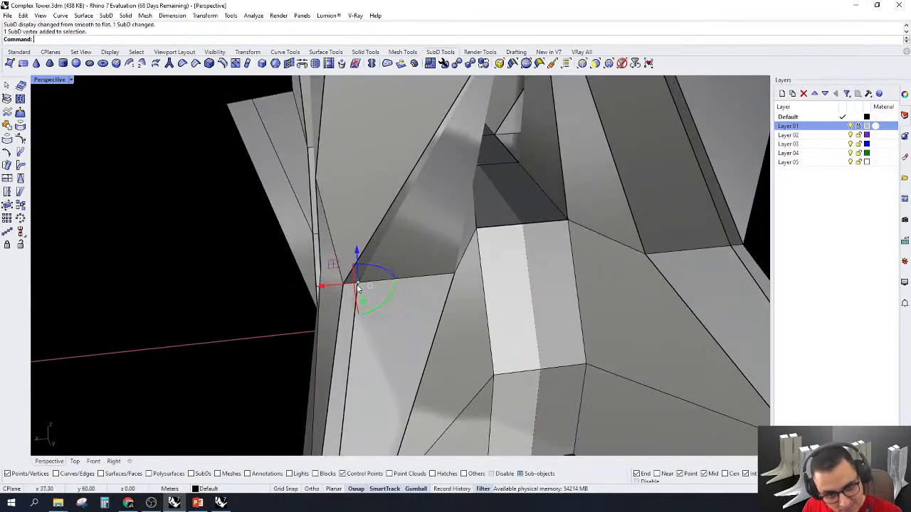
right_click_drag(346, 283, 292, 273)
scroll(288, 281, "down", 3)
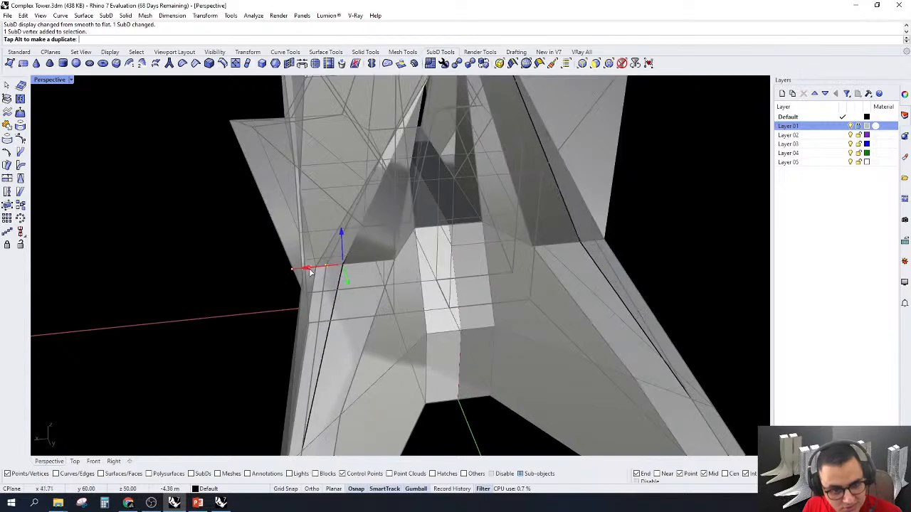
Display the SubD smooth and examine the reshaped legs, lower arch and bridge opening from several sides
key("Tab")
scroll(379, 299, "down", 3)
right_click_drag(380, 299, 466, 270)
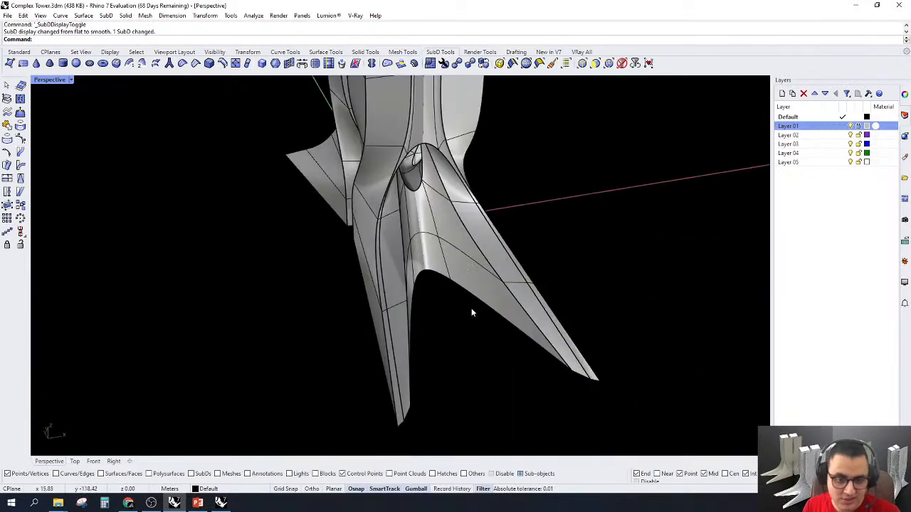
right_click_drag(471, 312, 544, 325)
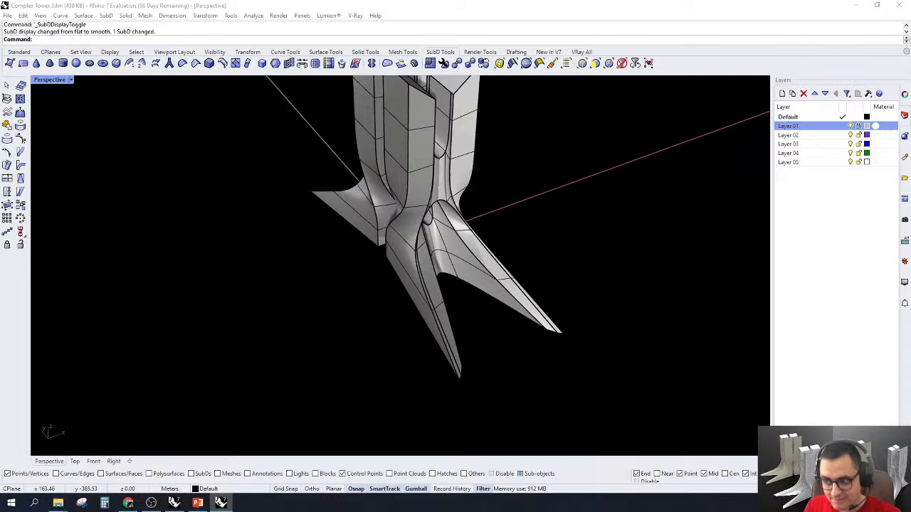
right_click_drag(437, 404, 459, 211)
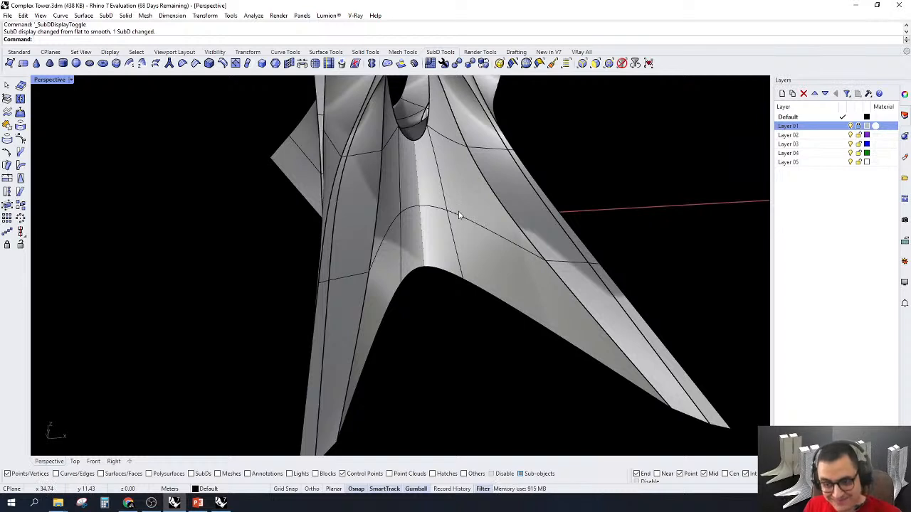
scroll(495, 244, "down", 3)
scroll(555, 274, "up", 2)
scroll(547, 275, "down", 2)
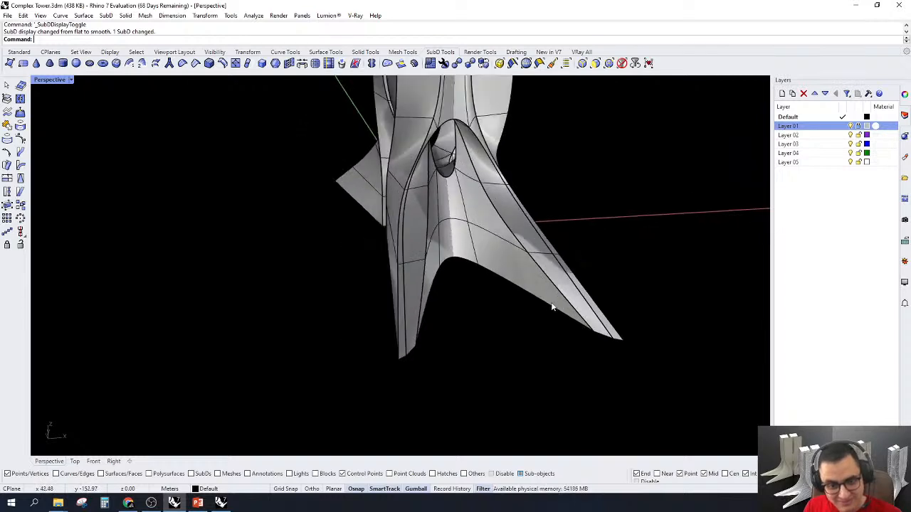
scroll(549, 280, "up", 2)
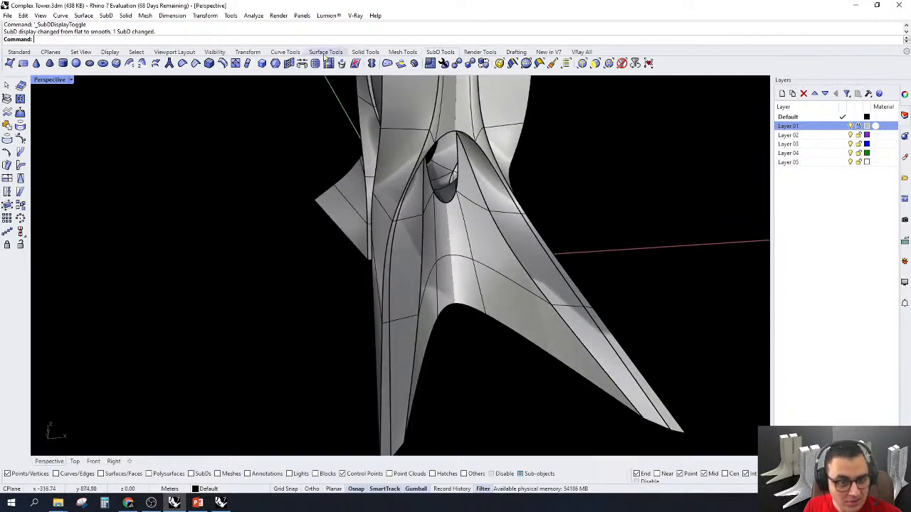
left_click(183, 62)
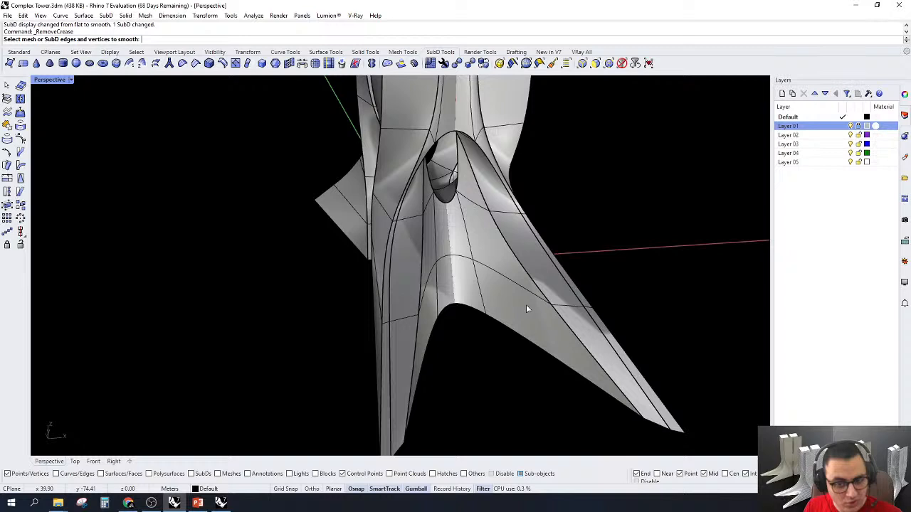
left_click(574, 335)
key("Return")
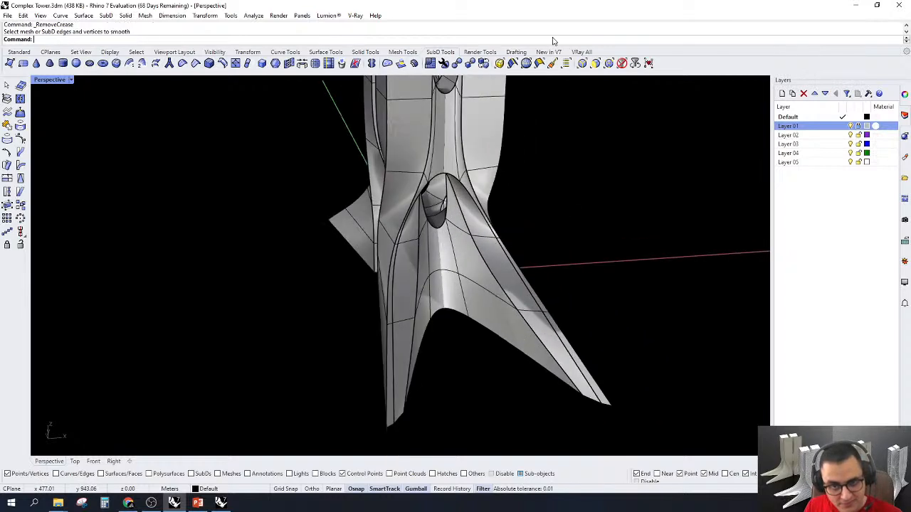
Restrict selection to edges and remove the crease from the edge loop arching up and down the inner side of both legs
left_click(582, 64)
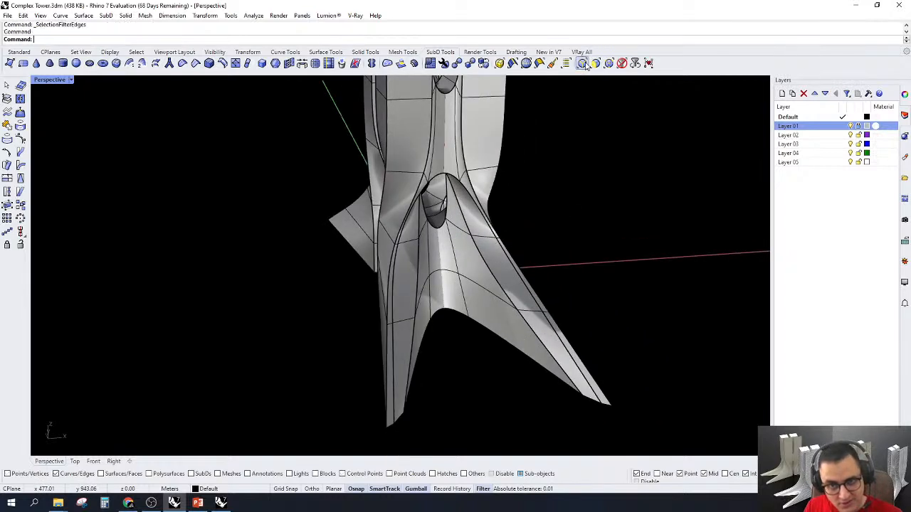
left_click(540, 336)
scroll(523, 331, "up", 3)
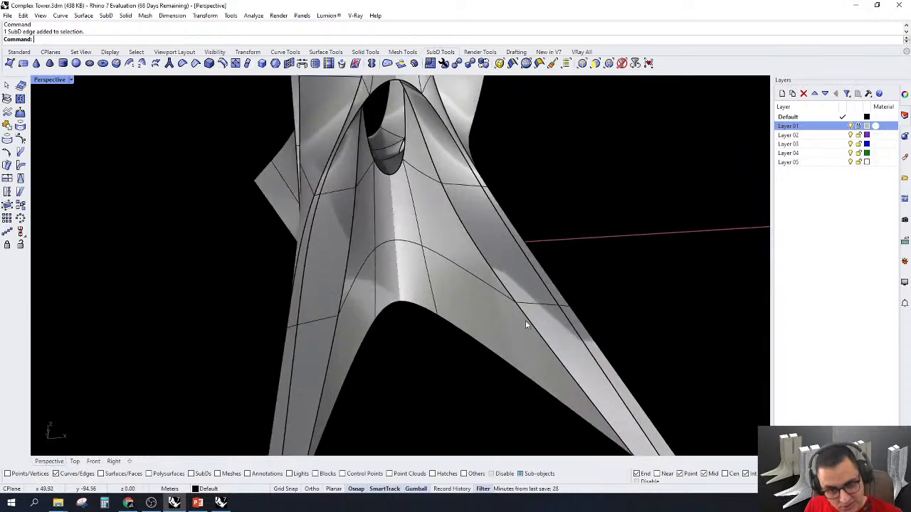
left_click(533, 323)
double_click(529, 321)
scroll(501, 293, "down", 2)
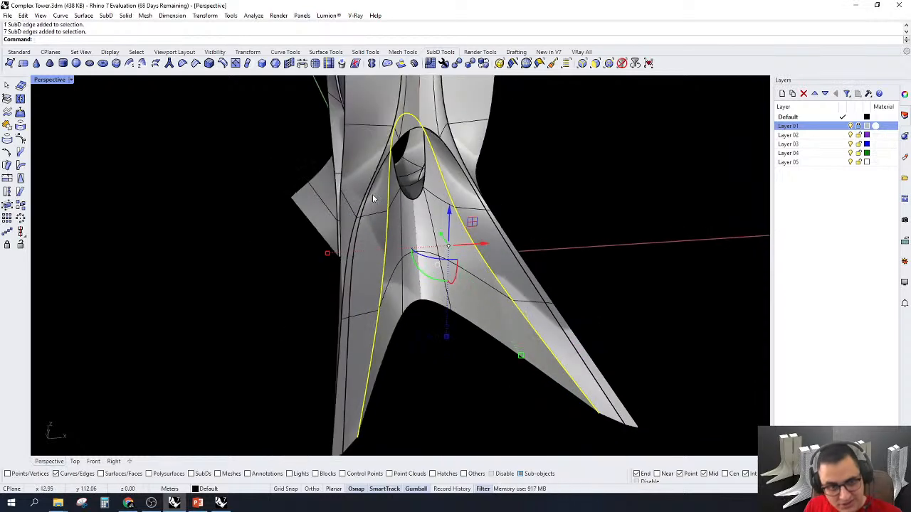
left_click(182, 63)
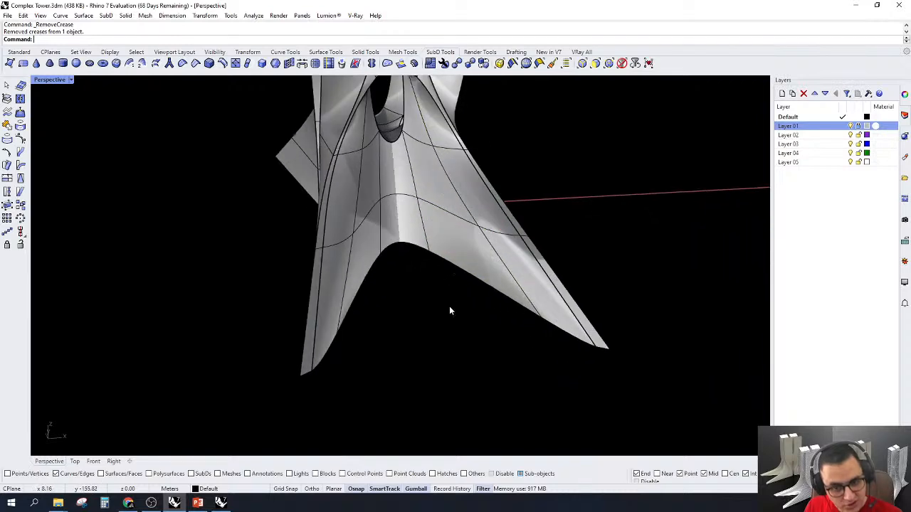
Crease the edge chain running up one leg, across the arch above the opening and down the other leg
scroll(478, 252, "up", 2)
scroll(596, 346, "down", 2)
scroll(519, 318, "up", 2)
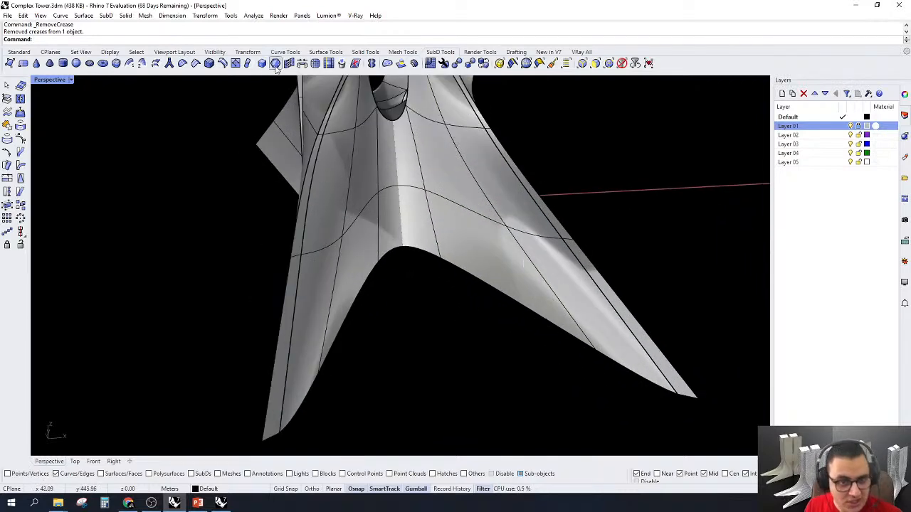
left_click(582, 63)
left_click(547, 288)
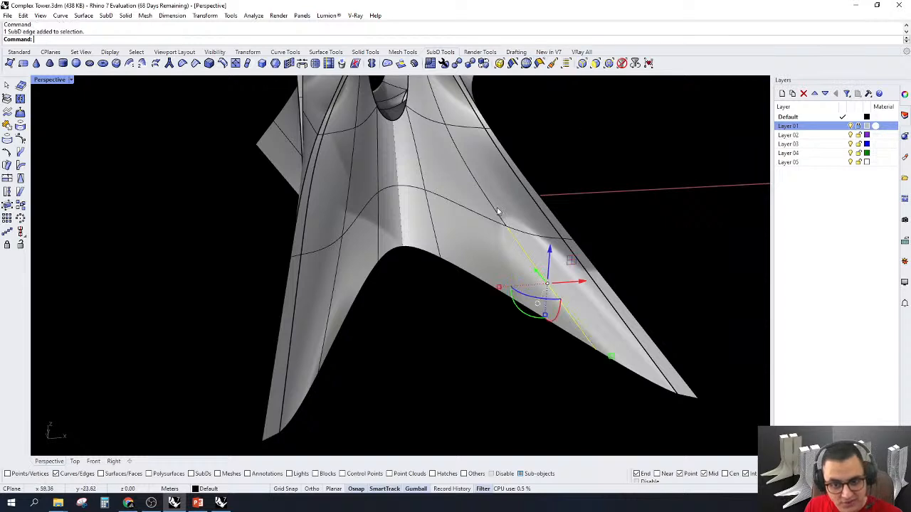
left_click(393, 190, "shift")
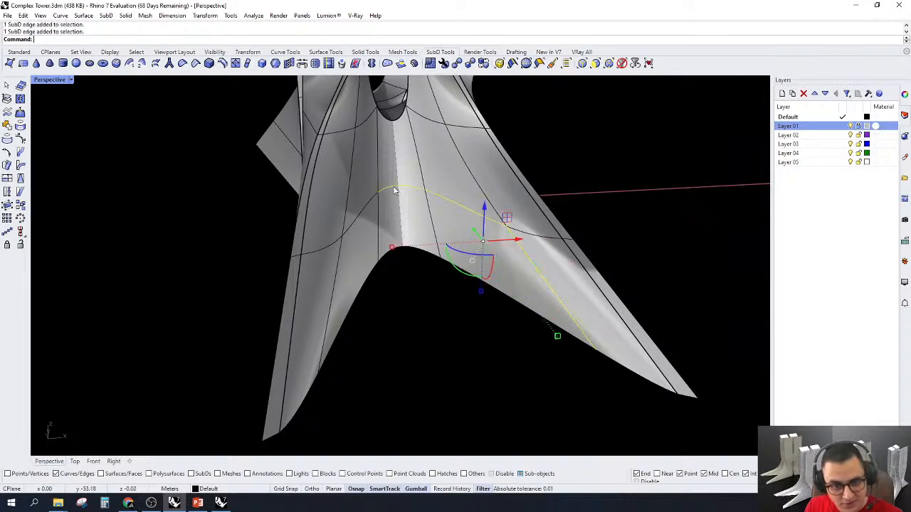
left_click(360, 217, "shift")
left_click(339, 264, "shift")
right_click_drag(488, 336, 454, 332)
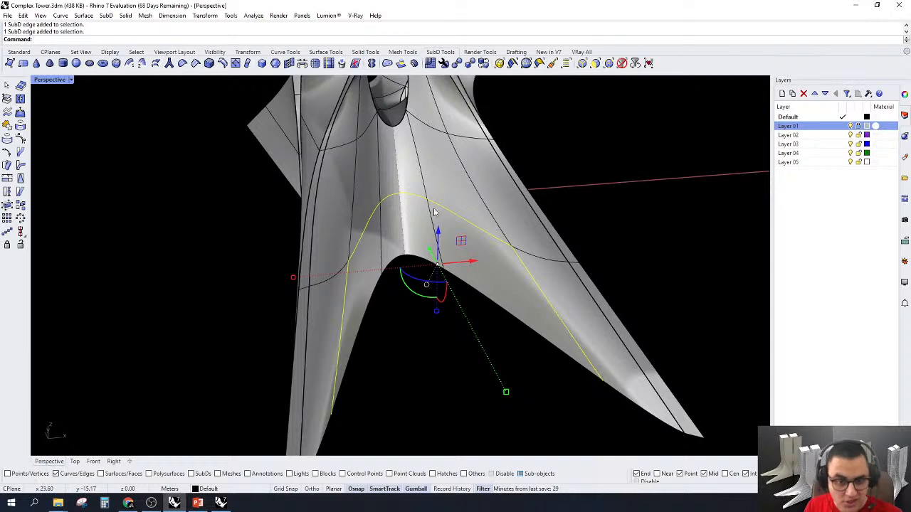
left_click(196, 64)
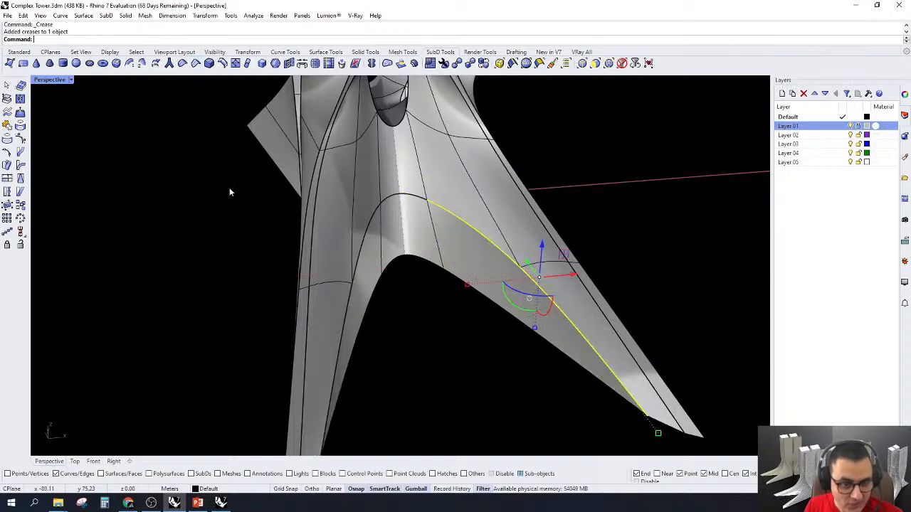
Bevel the creased arch edge loop into a narrow band with one segment, placing it in flat SubD display
right_click_drag(485, 282, 573, 260)
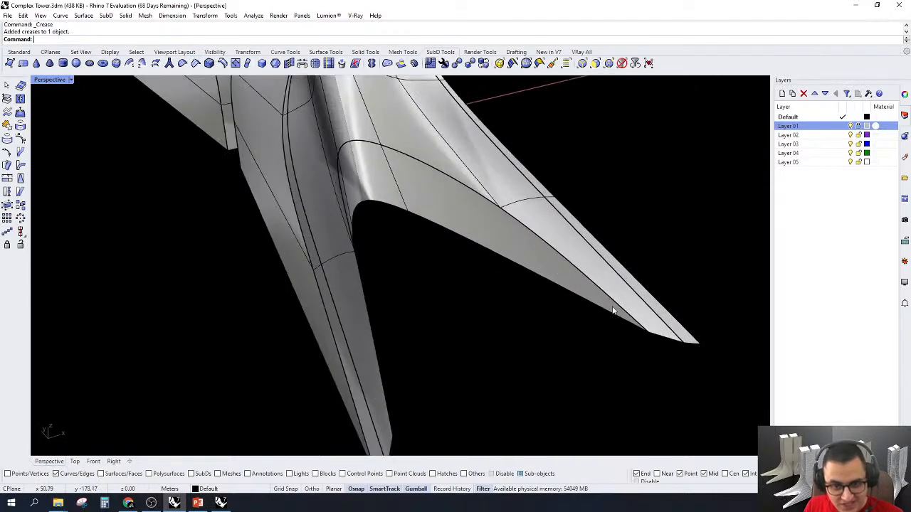
right_click_drag(524, 193, 517, 260)
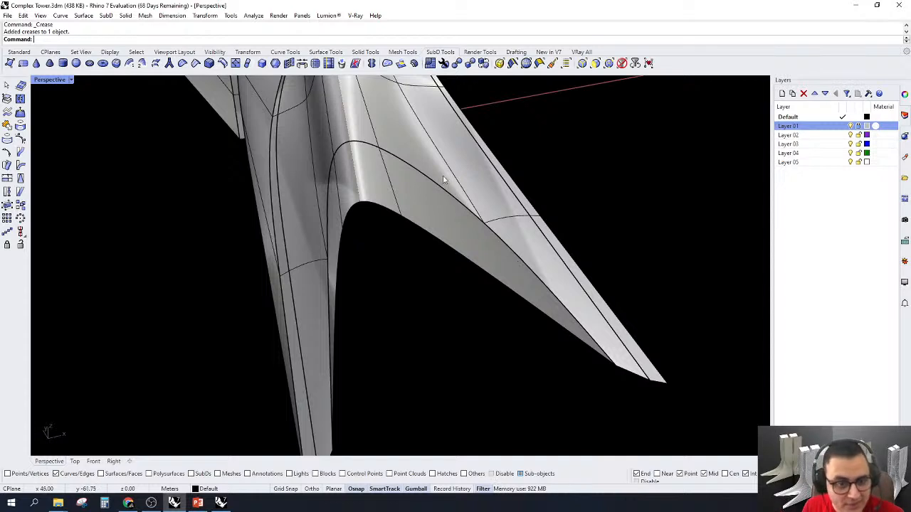
double_click(523, 267)
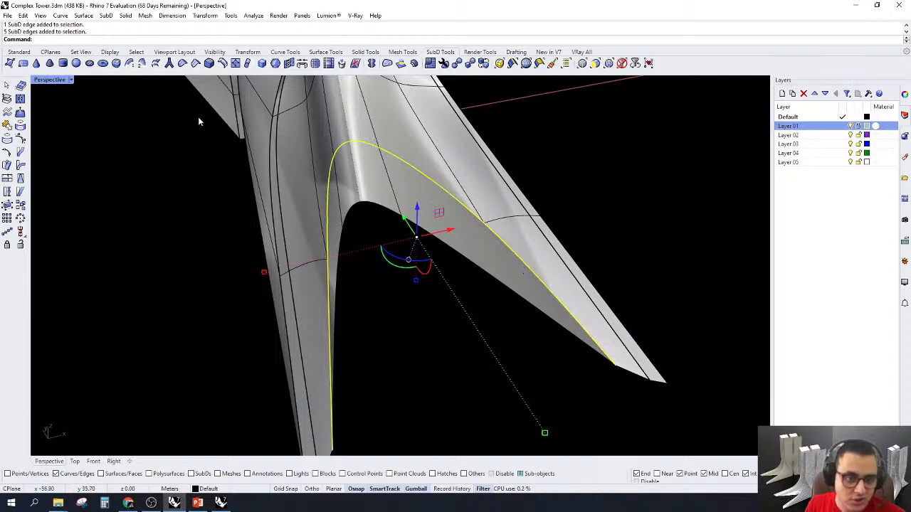
left_click(208, 63)
scroll(388, 153, "up", 5)
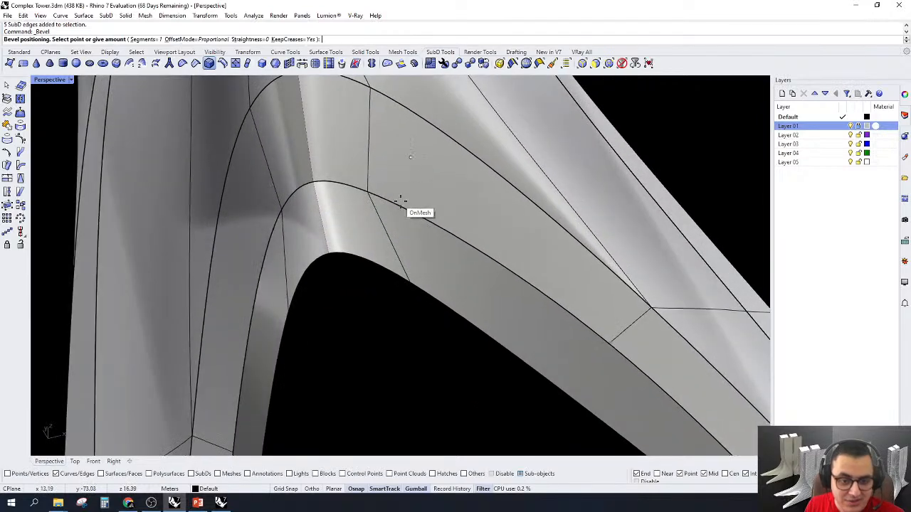
scroll(330, 162, "down", 6)
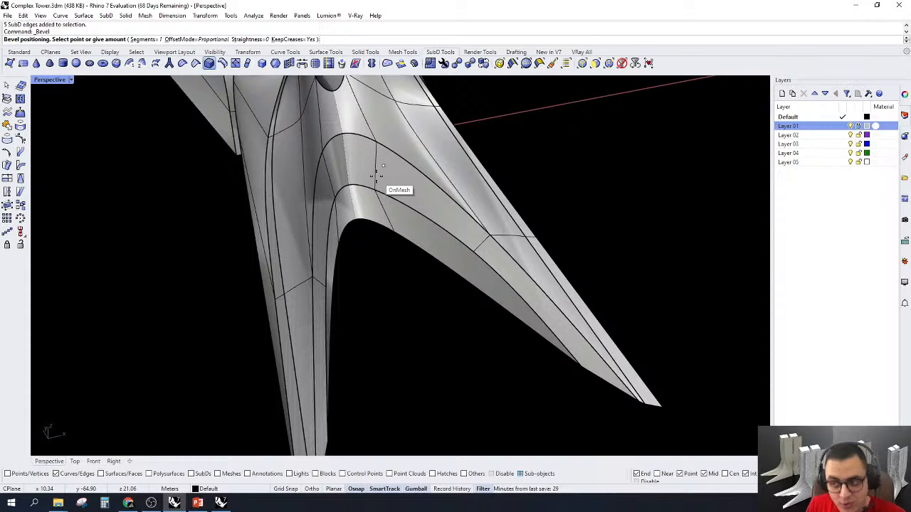
scroll(377, 175, "up", 5)
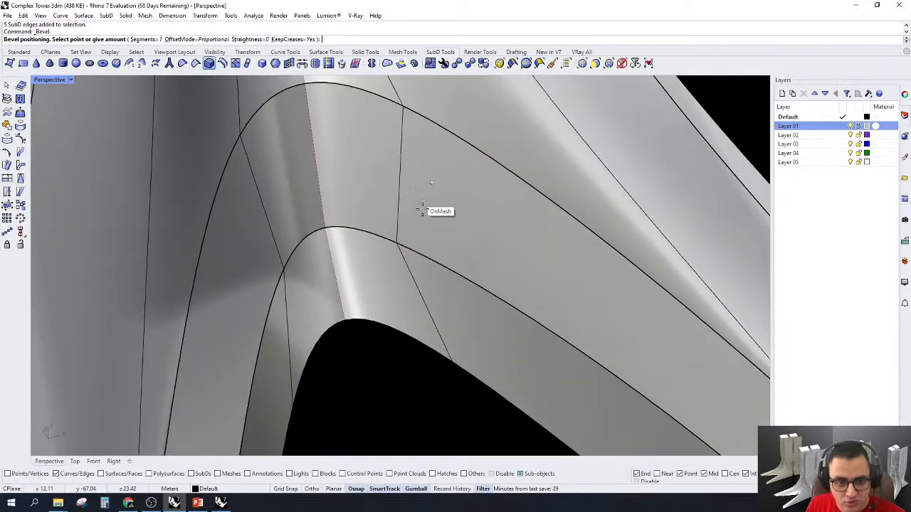
key("Tab")
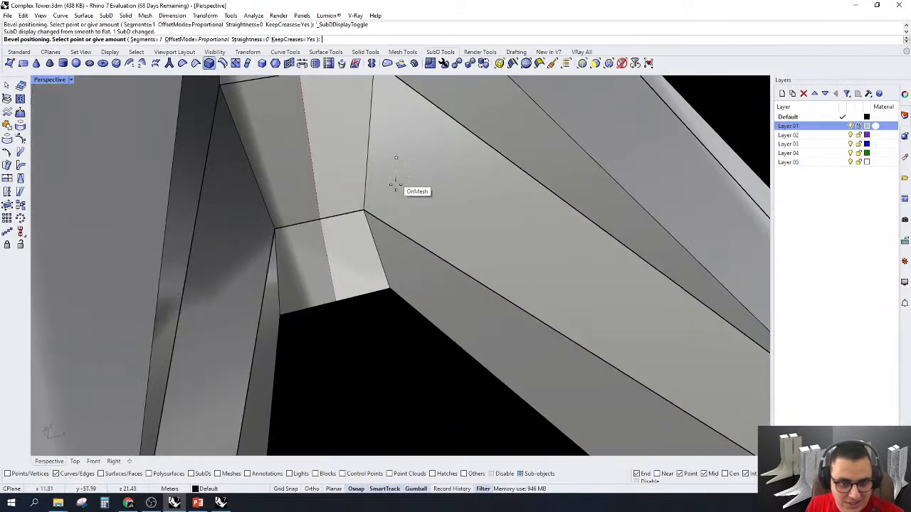
scroll(395, 187, "down", 3)
scroll(384, 167, "up", 4)
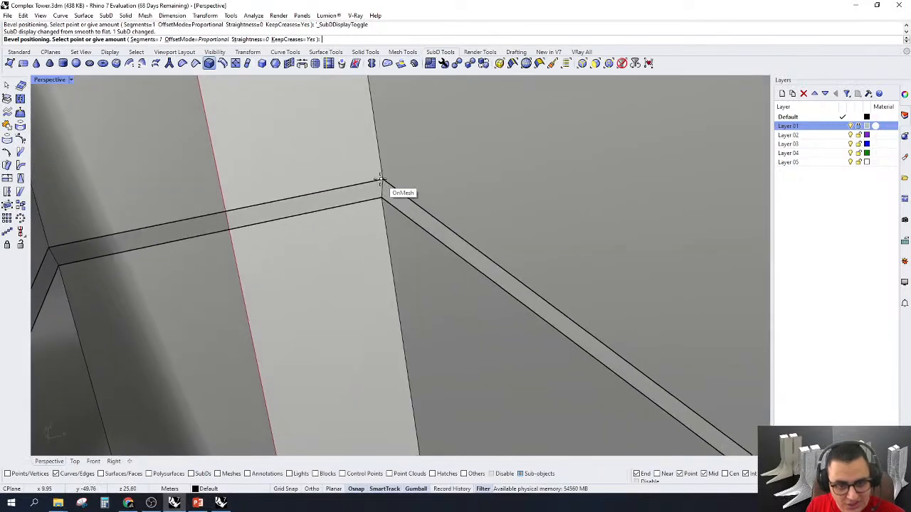
scroll(381, 177, "down", 4)
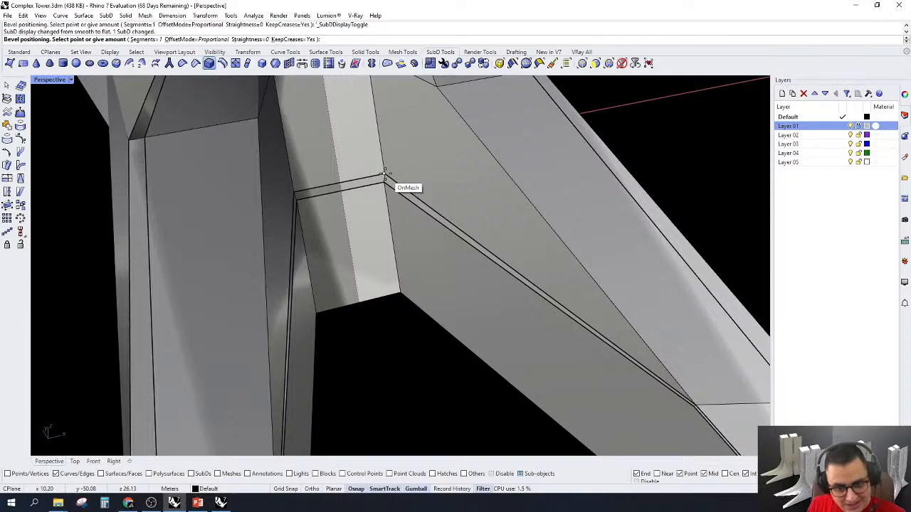
scroll(385, 173, "down", 3)
scroll(385, 173, "up", 5)
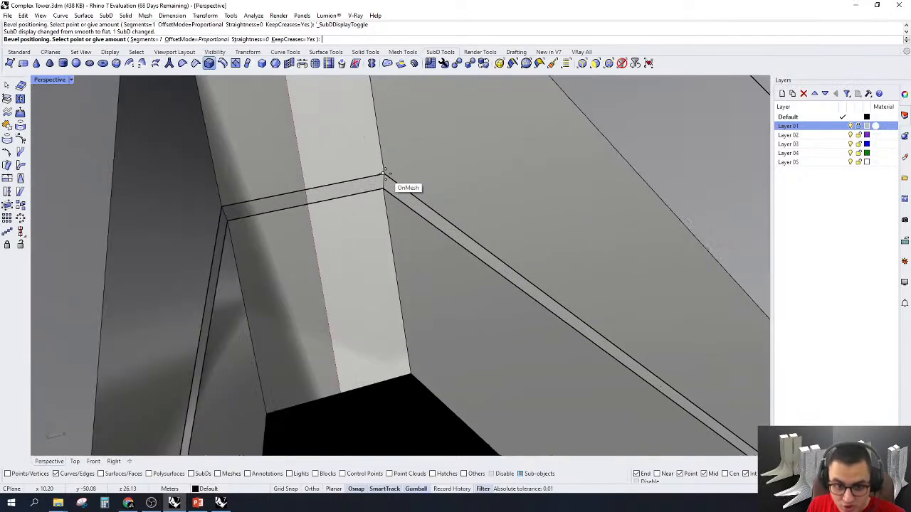
scroll(383, 174, "up", 2)
scroll(382, 174, "up", 2)
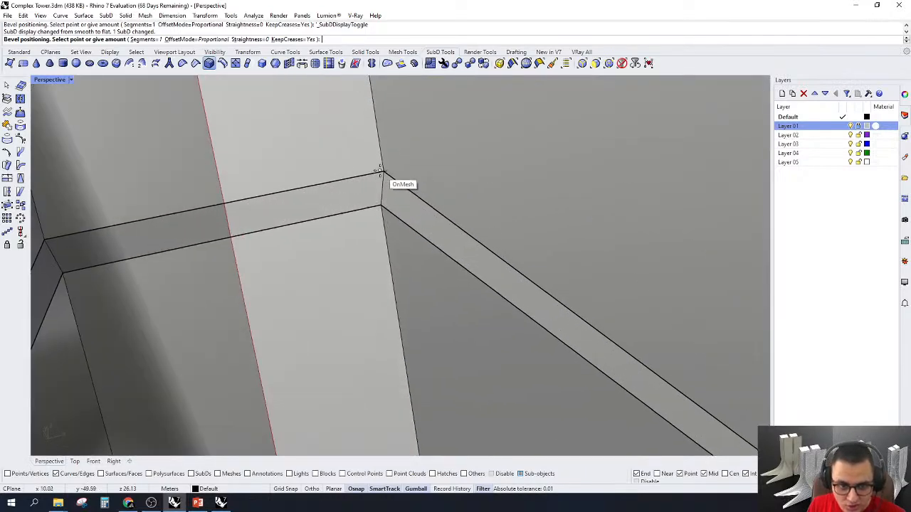
scroll(380, 170, "up", 1)
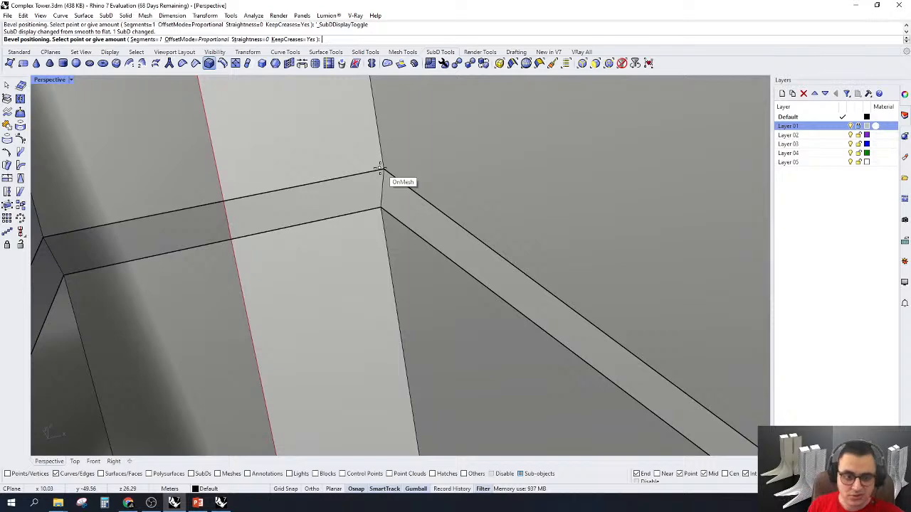
left_click(379, 168)
Pull the bevel's lower middle edge outward along the Y axis to form a ledge, and return the SubD to smooth display
scroll(394, 146, "down", 10)
right_click_drag(394, 137, 415, 200)
scroll(391, 183, "up", 2)
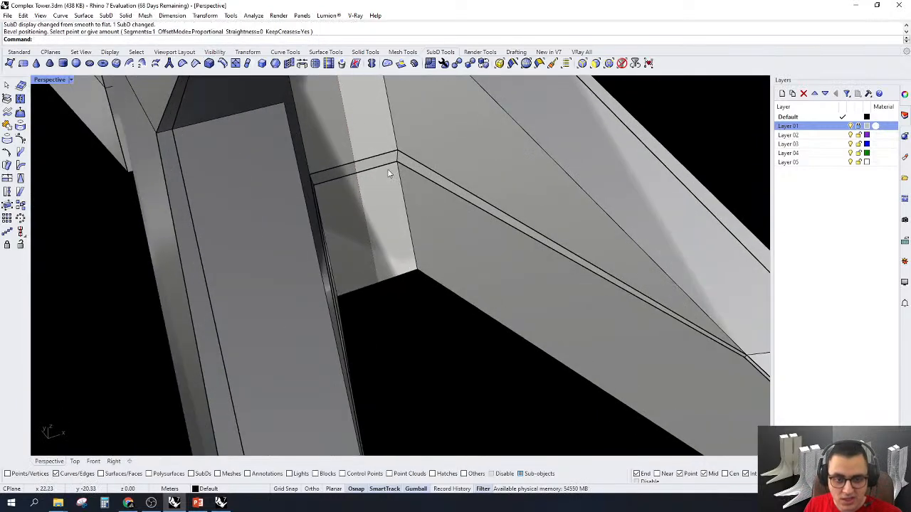
left_click(375, 167, "ctrl+shift")
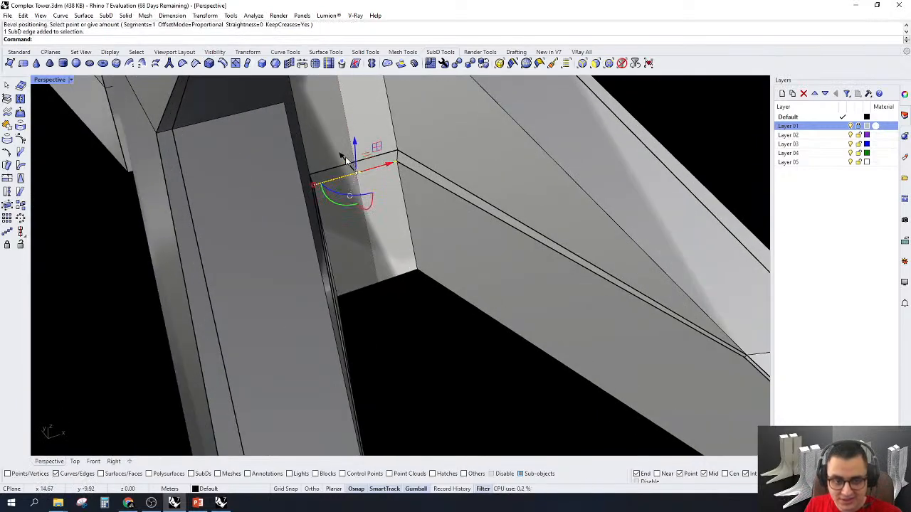
left_click_drag(342, 155, 390, 200)
key("Tab")
scroll(375, 165, "down", 10)
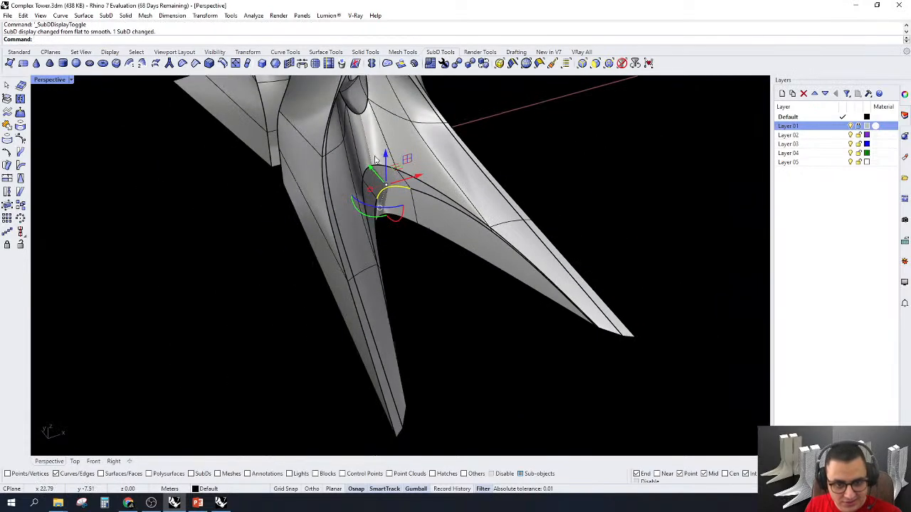
left_click(477, 316)
right_click_drag(477, 316, 442, 294)
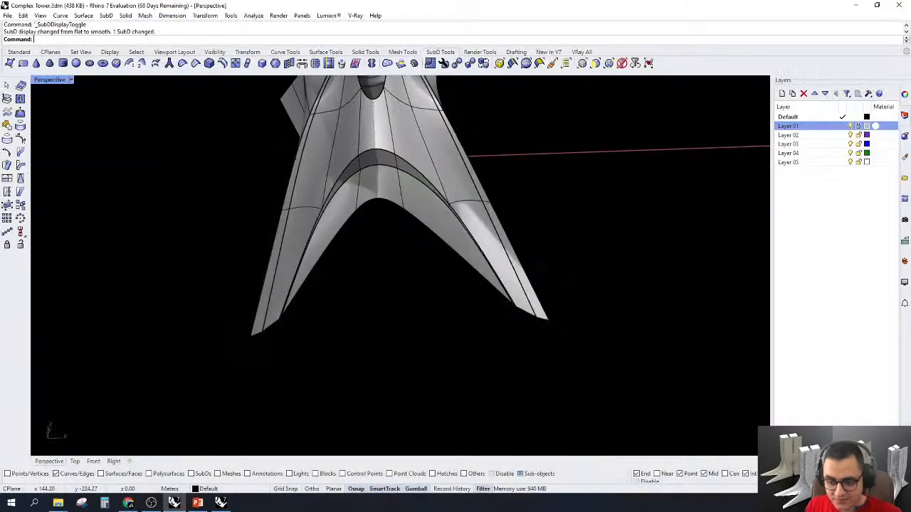
right_click_drag(357, 325, 234, 345)
Switch to the YouTube Studio live stream page to check its status and chat, and return to Rhino
left_click(129, 504)
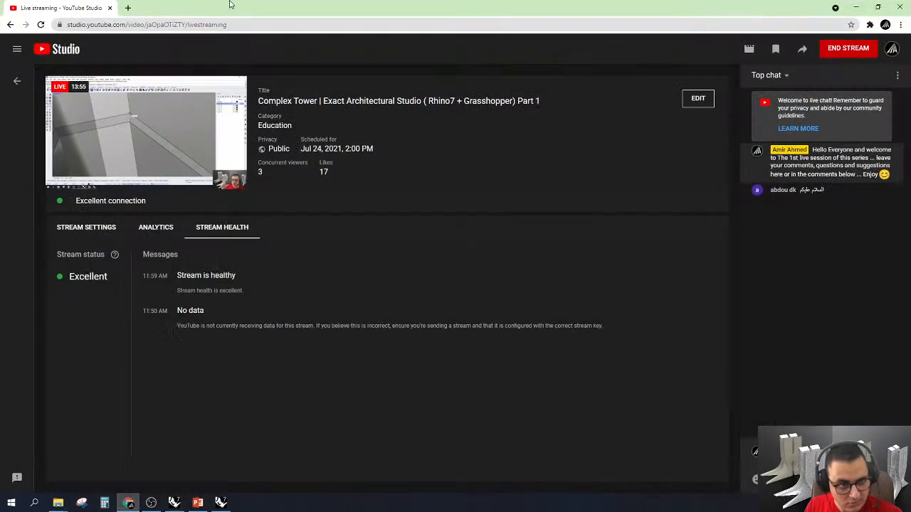
key("alt+Tab")
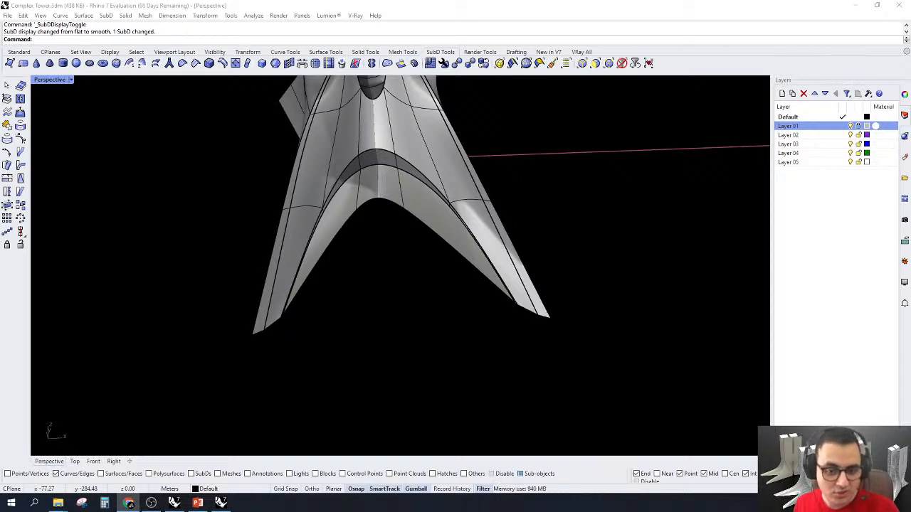
Examine the ledge between the two creased edges around the leg arch from several angles
right_click_drag(387, 301, 361, 221)
scroll(386, 173, "up", 5)
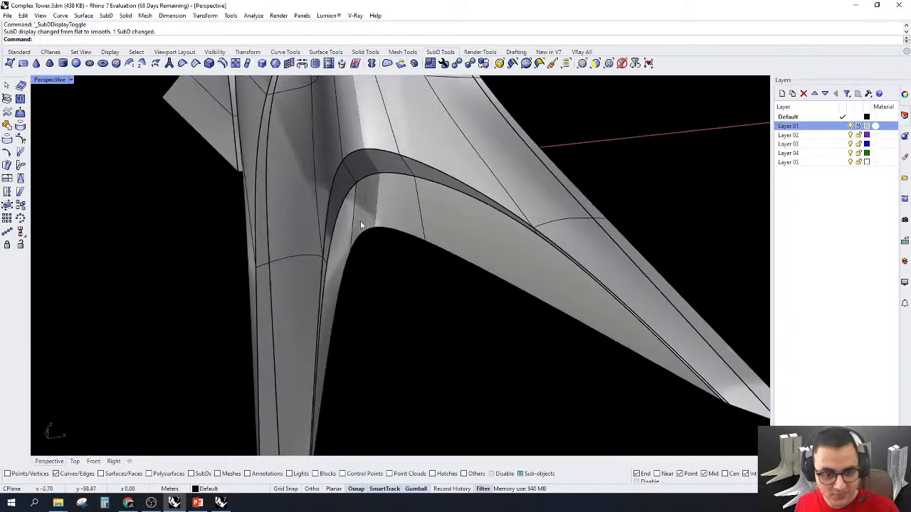
scroll(361, 224, "up", 4)
right_click_drag(449, 230, 390, 227)
scroll(391, 227, "down", 5)
mouse_move(612, 335)
right_mouse_down()
mouse_move(580, 284)
mouse_move(614, 325)
right_mouse_up()
scroll(472, 220, "up", 5)
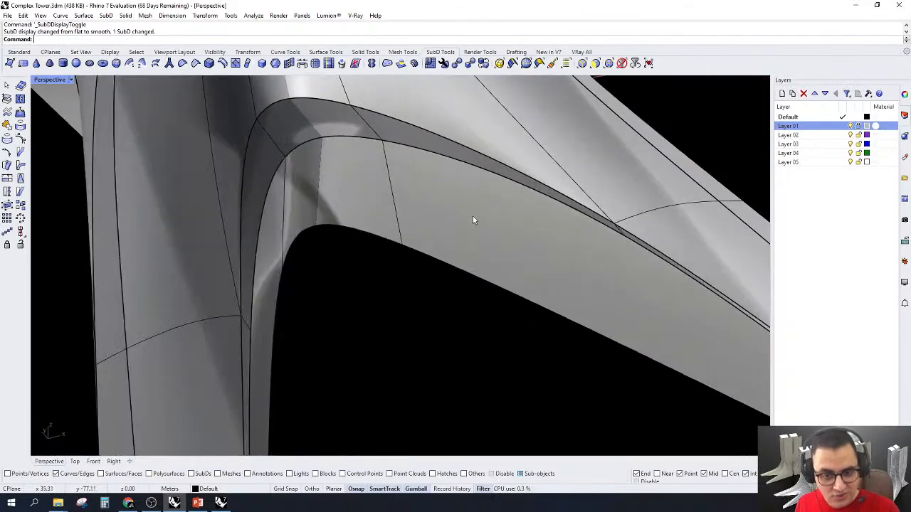
right_click_drag(473, 220, 434, 212)
scroll(315, 173, "up", 3)
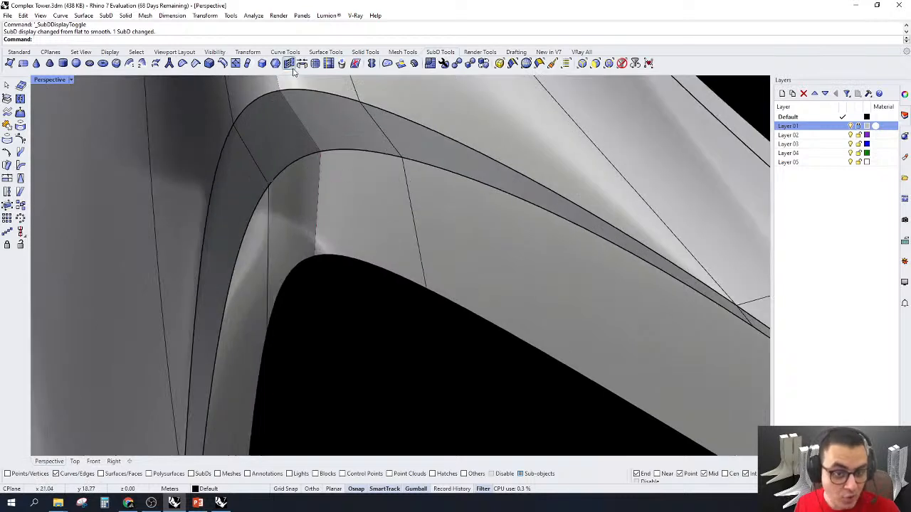
left_click(209, 64)
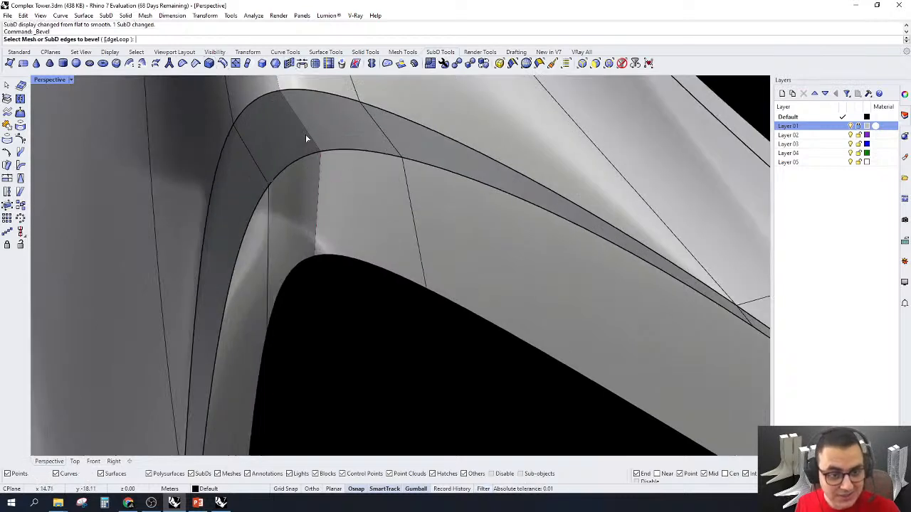
left_click(340, 151)
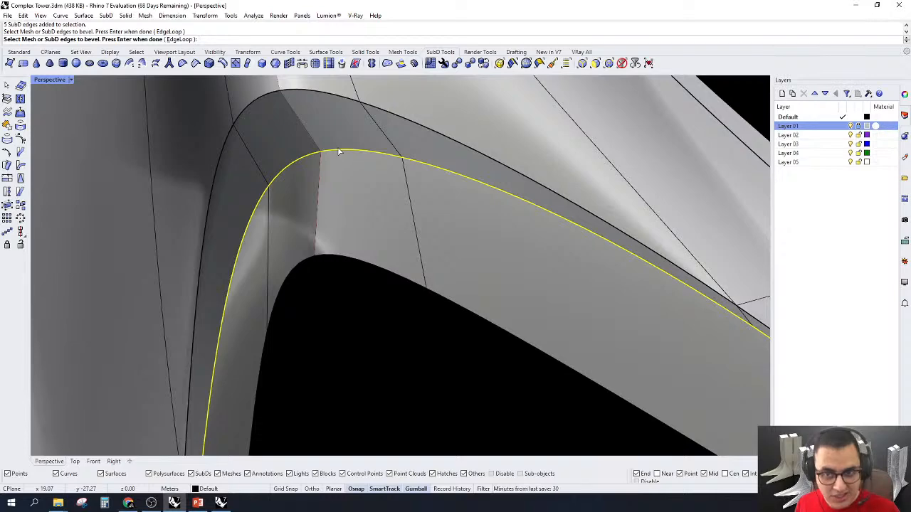
scroll(339, 152, "down", 5)
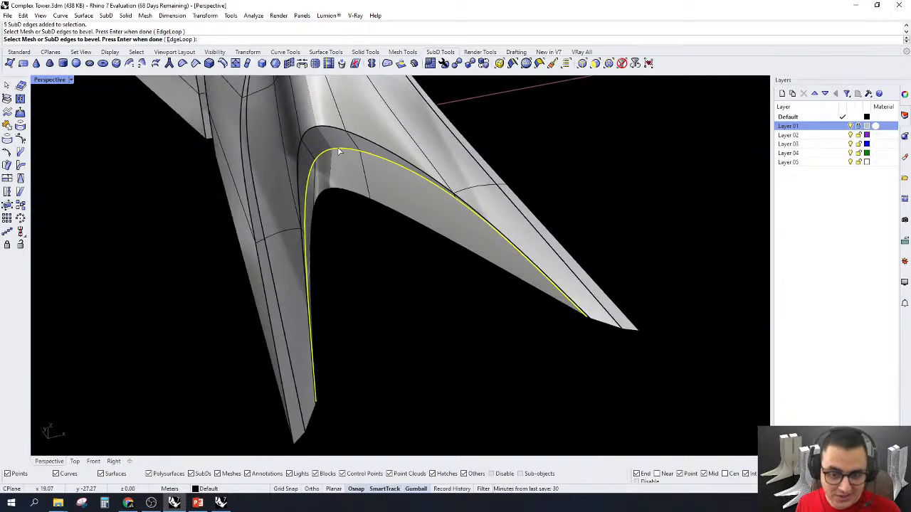
scroll(339, 151, "up", 8)
Bevel the ledge's lower creased edge loop around the arch into a narrow band with one segment, placing it in flat SubD display
left_click(210, 64)
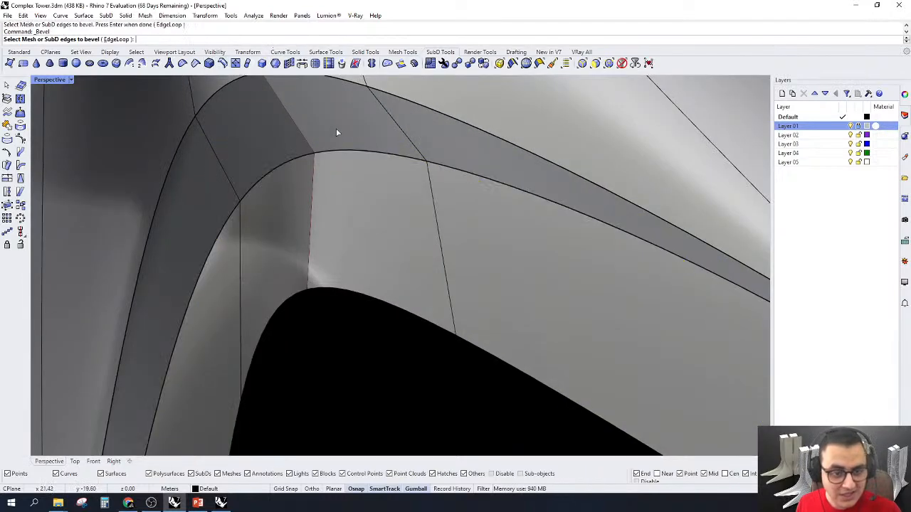
left_click(331, 153)
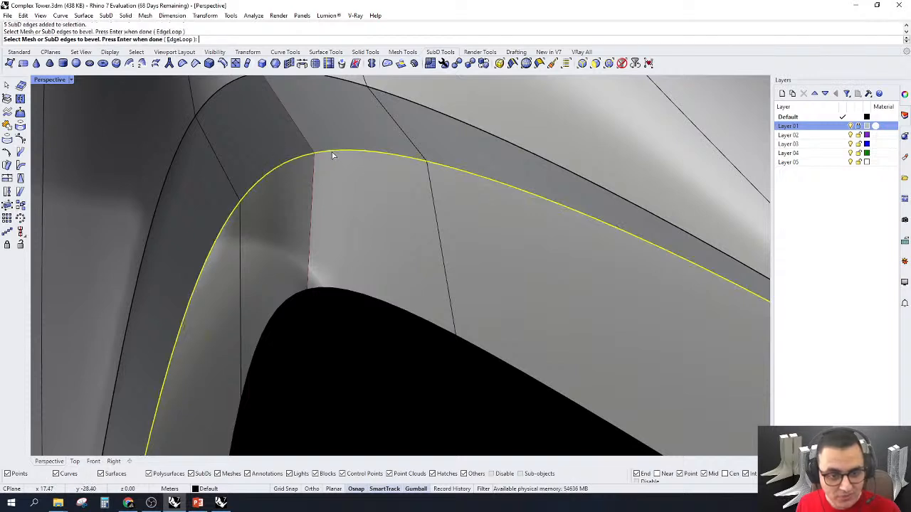
key("Return")
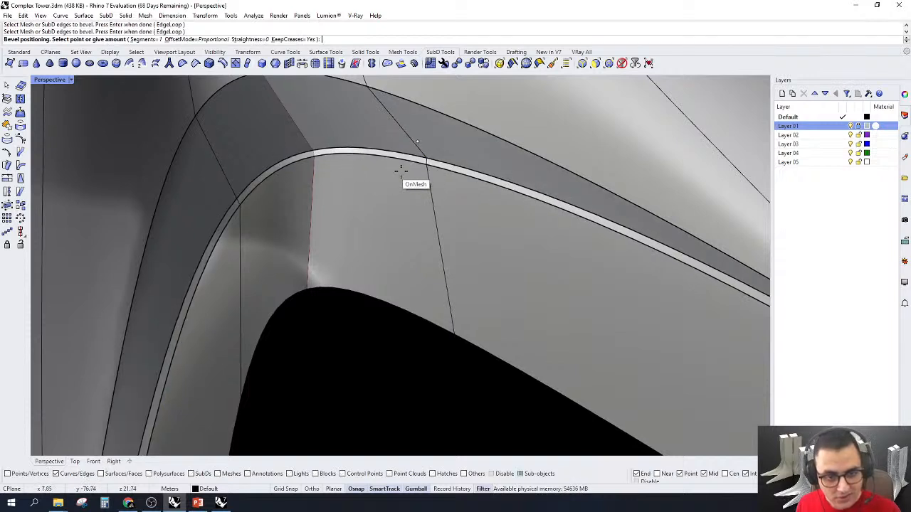
key("Tab")
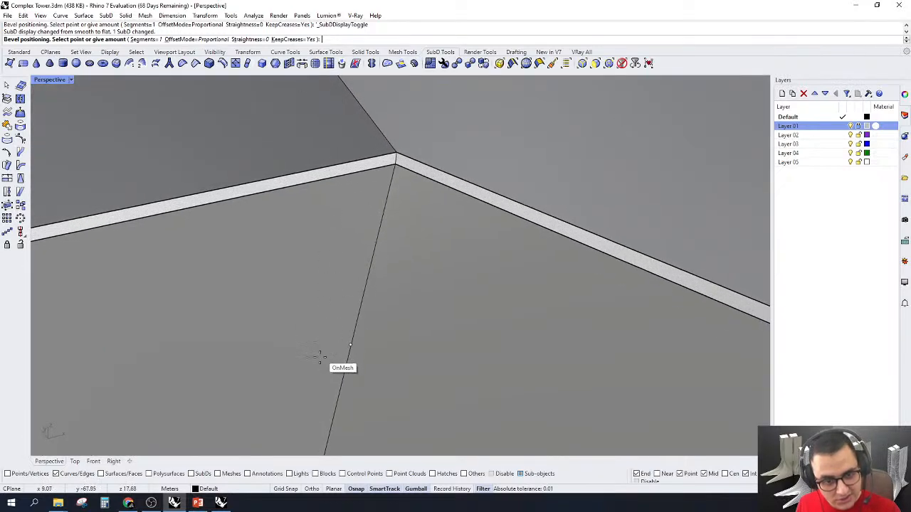
left_click(314, 396)
scroll(383, 224, "down", 6)
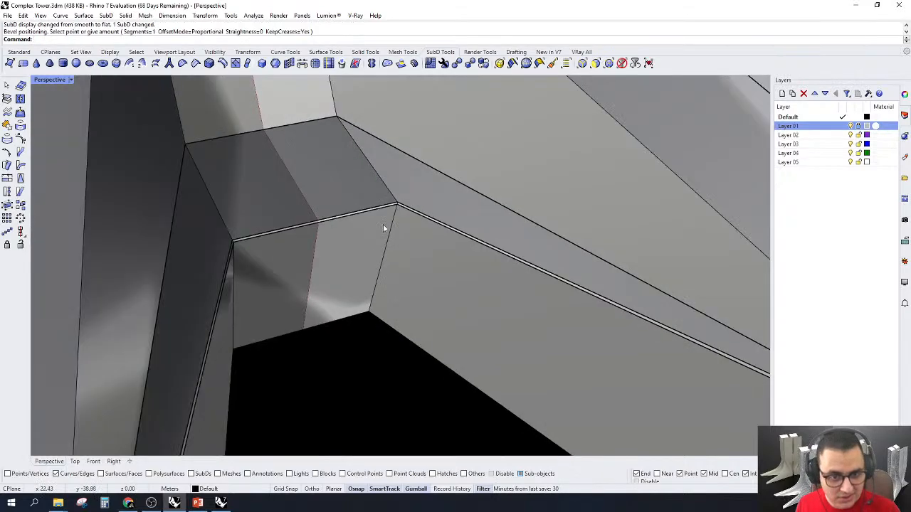
Raise the new bevel's upper middle edge slightly along the Z axis and return the SubD to smooth display
scroll(317, 227, "up", 3)
left_click(319, 202)
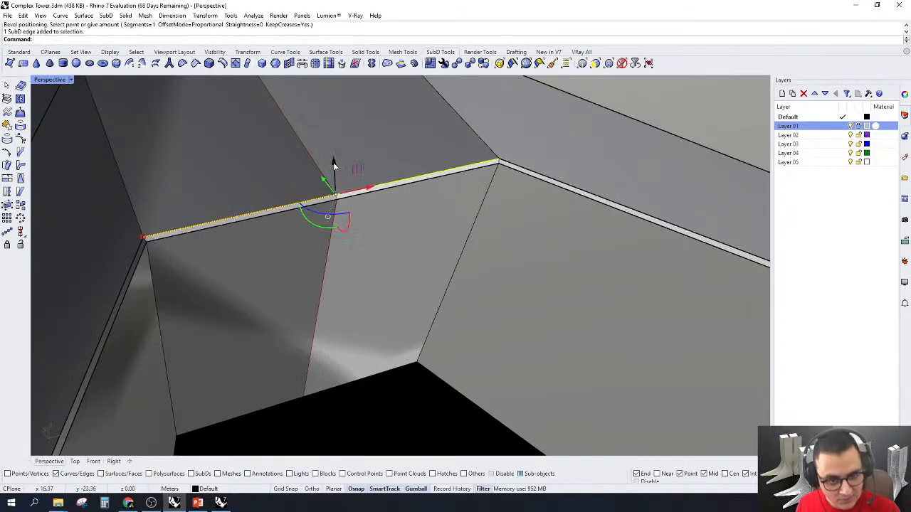
left_click_drag(333, 163, 325, 152)
left_click_drag(320, 147, 321, 153)
key("Tab")
scroll(368, 170, "down", 10)
left_click(526, 306)
right_click_drag(465, 164, 402, 160)
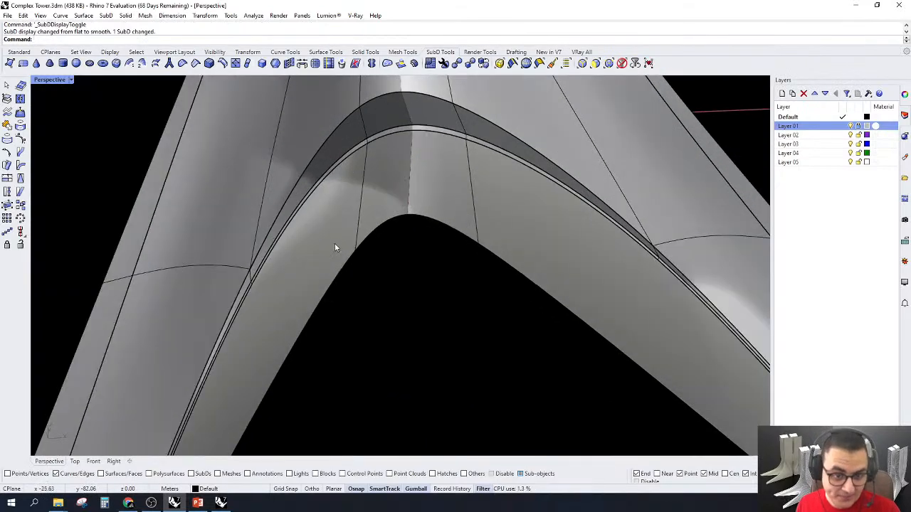
right_click_drag(334, 247, 446, 153)
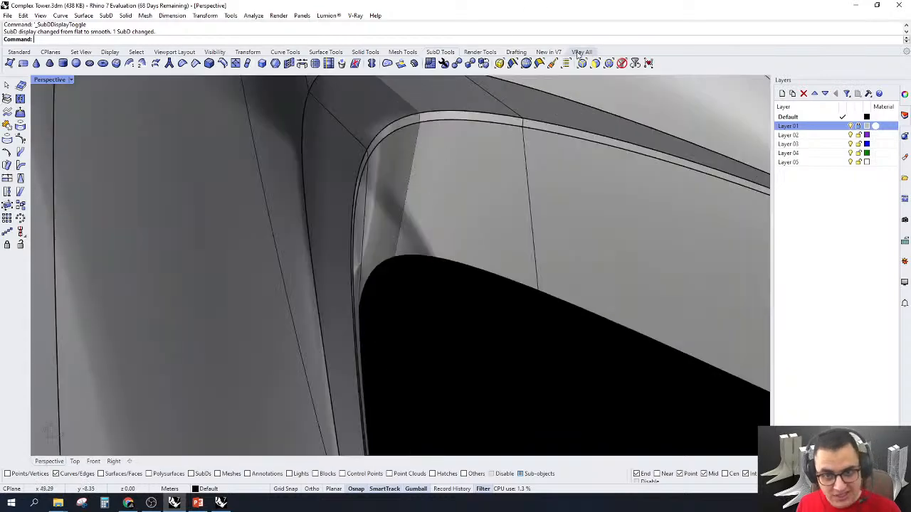
Select the SubD faces closing the underside of the tower base and legs and delete them
left_click(595, 63)
left_click(458, 173)
scroll(321, 271, "down", 3)
right_click_drag(321, 271, 447, 207)
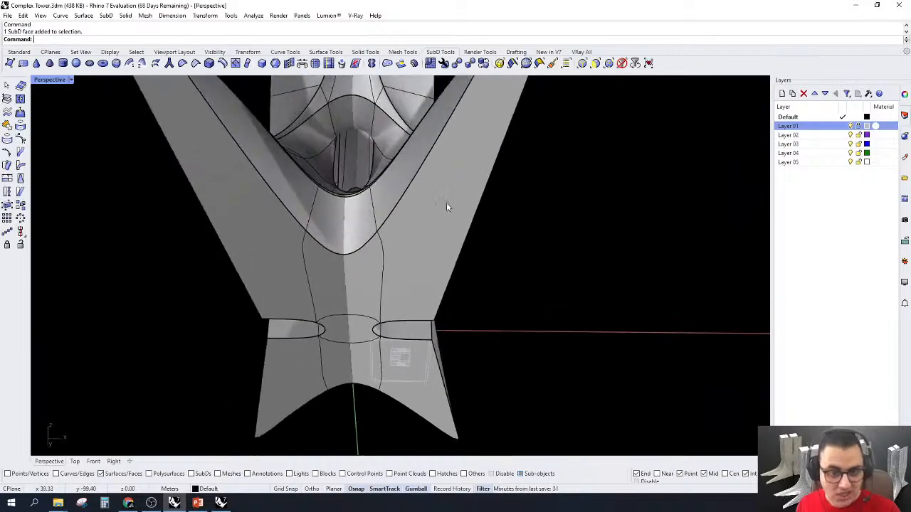
scroll(446, 199, "up", 2)
left_click(440, 212, "shift")
left_click(322, 309, "shift")
left_click(265, 303, "shift")
left_click(320, 355, "shift")
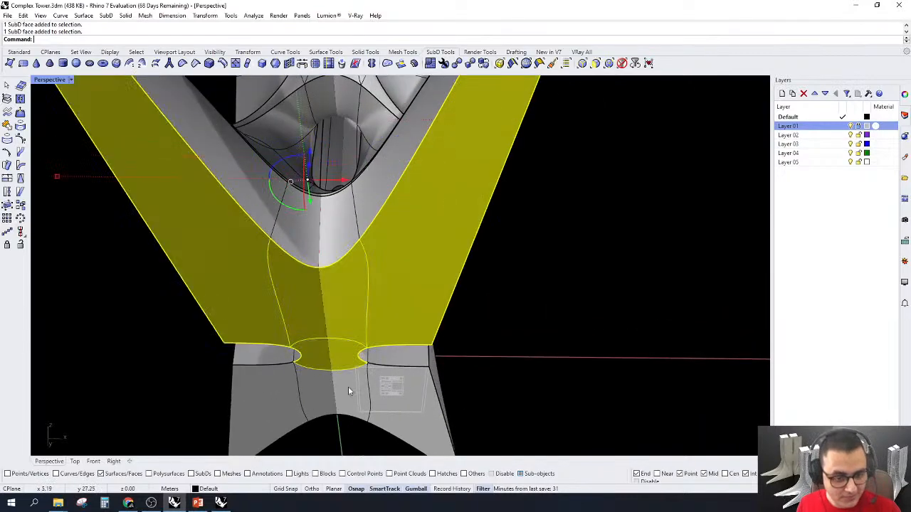
left_click(265, 399, "shift")
key("Delete")
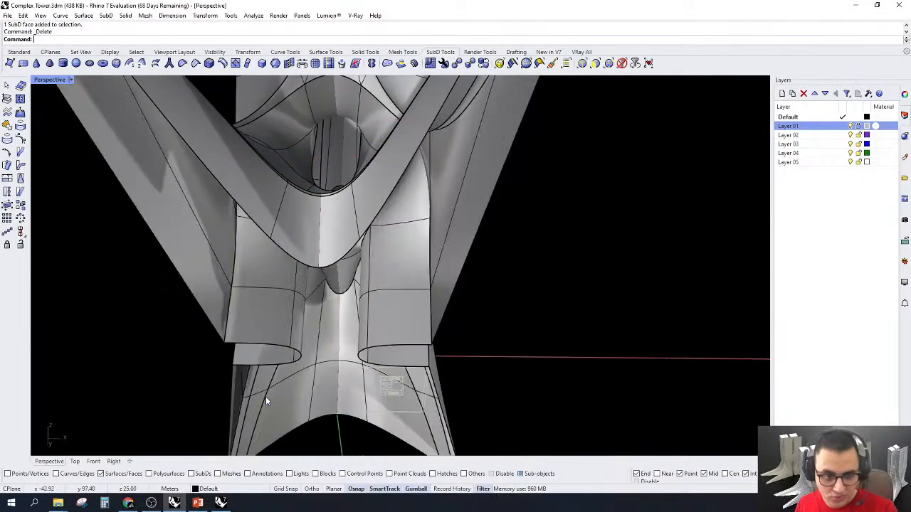
Extrude the inner face beneath the arch crown inward along the Y axis as a recess and delete the recess's bottom face
right_click_drag(457, 298, 334, 310)
left_click(370, 303, "shift")
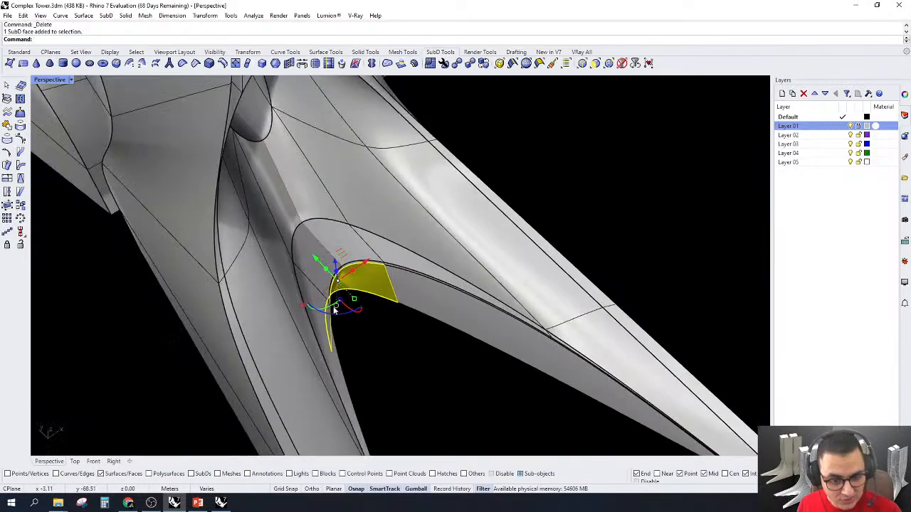
scroll(334, 308, "up", 6)
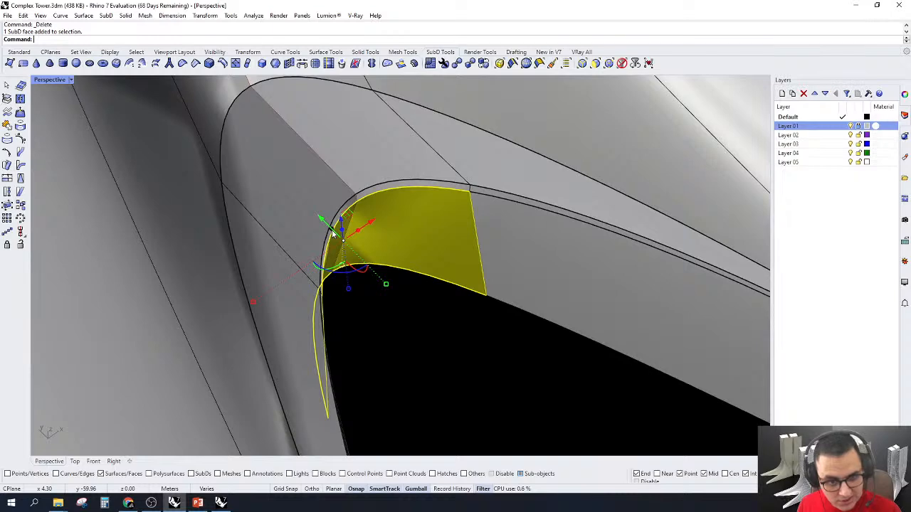
left_click_drag(333, 235, 253, 162)
right_click_drag(425, 318, 429, 223)
left_click(362, 254)
key("Delete")
Crease the top and two side edges of the recess's back face, selecting them in the Front view
left_click(459, 235)
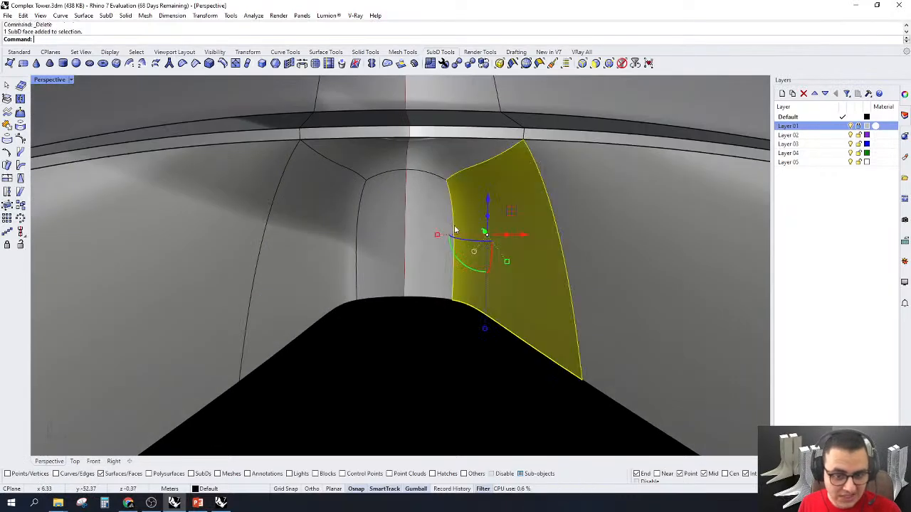
key("Escape")
left_click(94, 461)
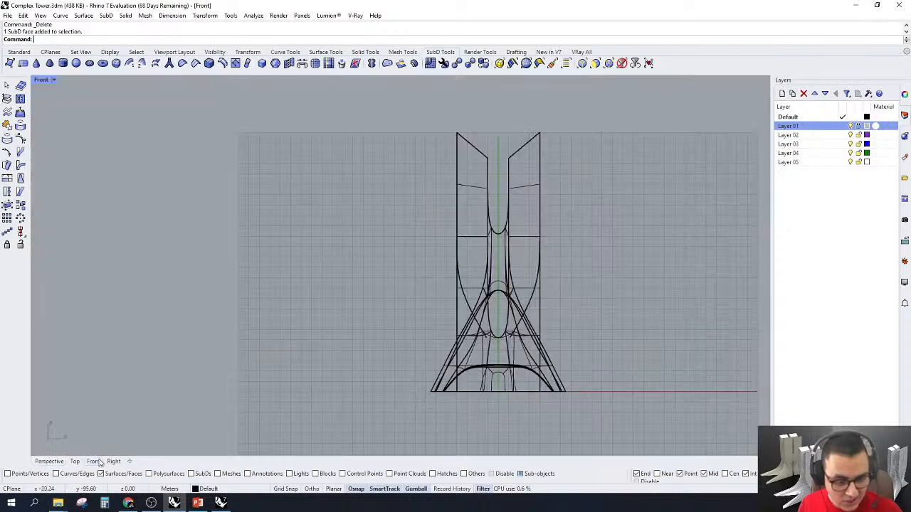
scroll(488, 350, "up", 10)
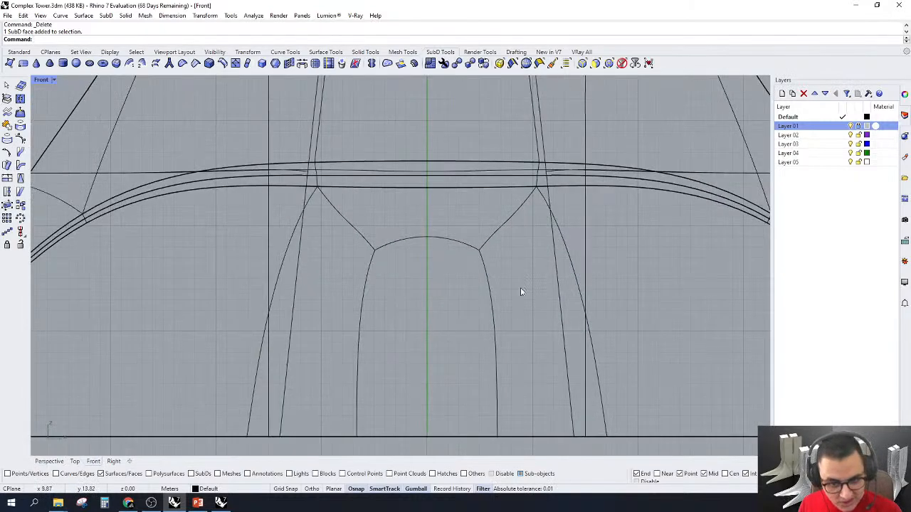
left_click(441, 263)
key("Escape")
left_click(594, 63)
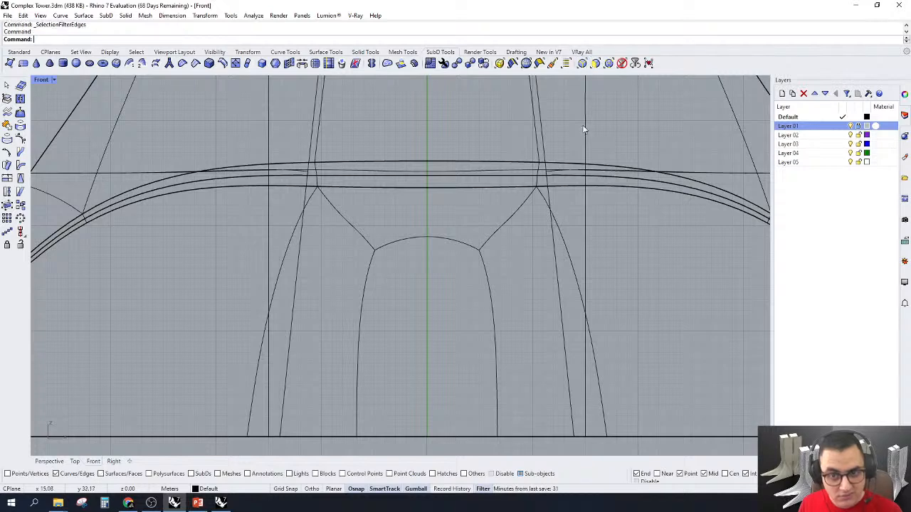
left_click_drag(309, 370, 329, 364)
left_click(459, 241, "shift")
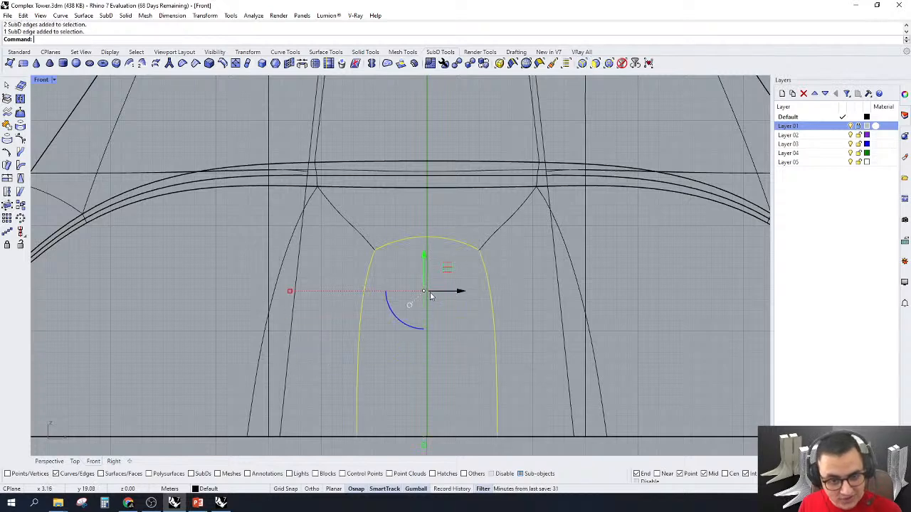
left_click(196, 64)
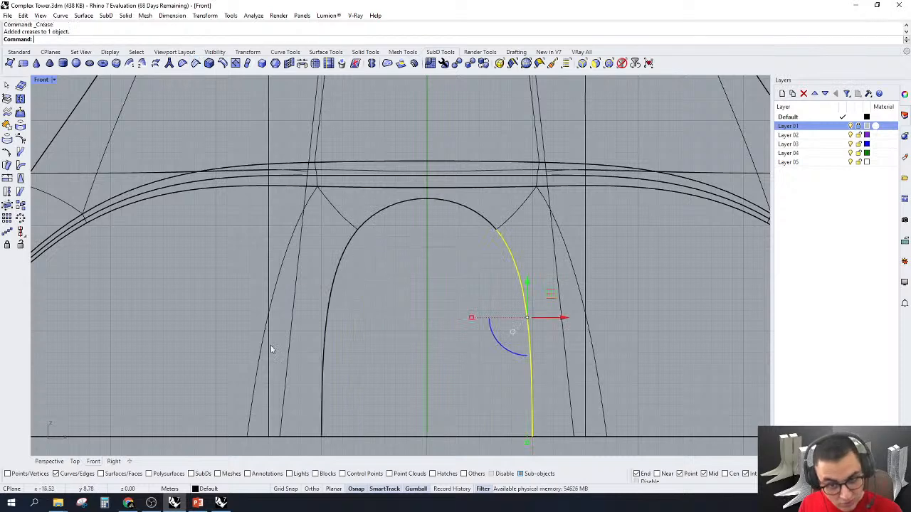
key("Escape")
Lower the top edge of the recess's back face along the Z axis in flat SubD display
left_click(52, 461)
right_click_drag(448, 290, 413, 257)
scroll(414, 257, "down", 5)
scroll(431, 269, "up", 2)
right_click_drag(458, 280, 381, 158)
key("Tab")
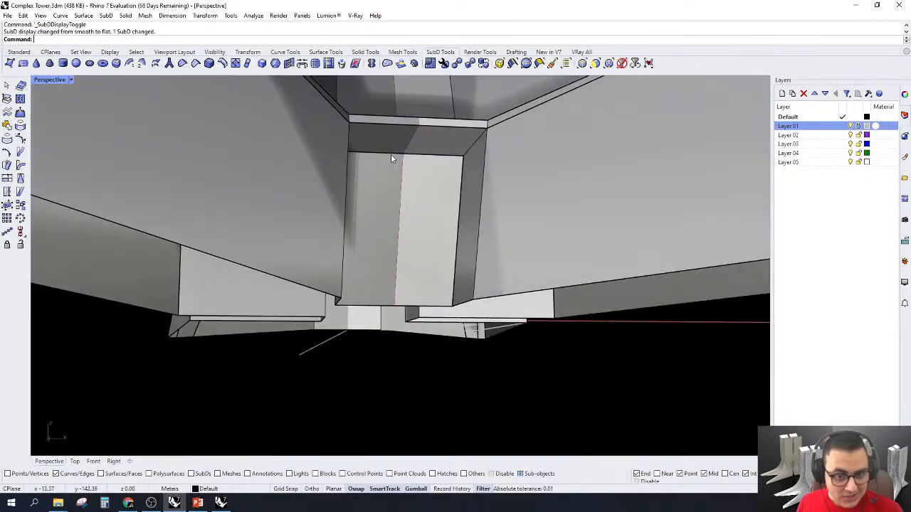
left_click(391, 154)
scroll(399, 149, "up", 4)
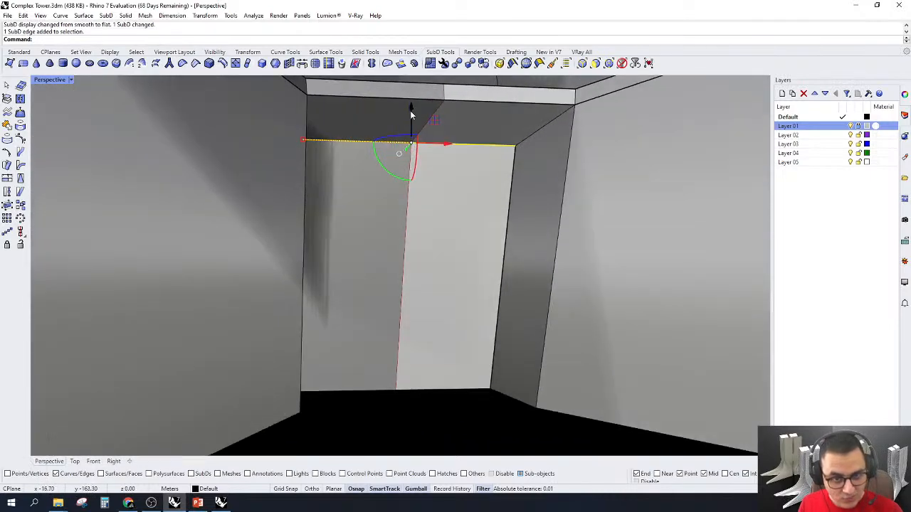
left_click(410, 111)
key("Escape")
left_click_drag(410, 104, 412, 164)
scroll(529, 123, "down", 3)
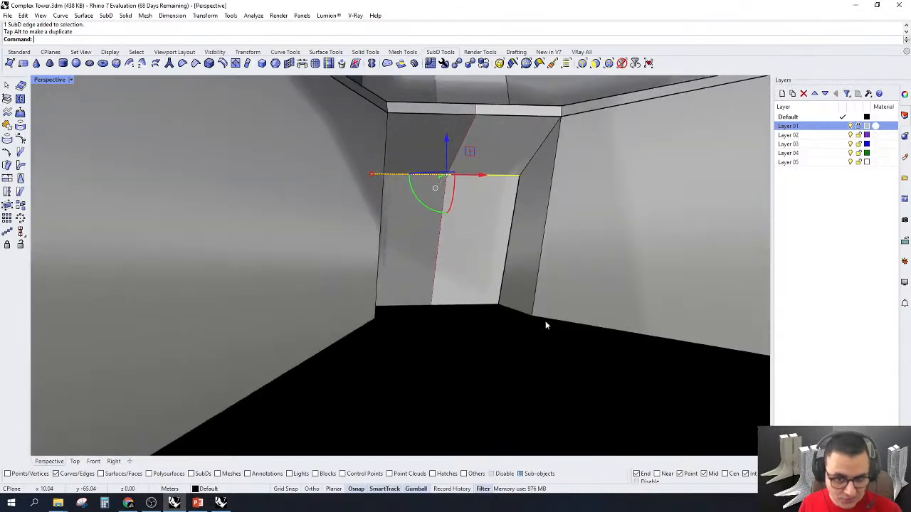
Scale the recess's two open bottom side edges inward along the X axis to taper its base
left_click(517, 300)
right_click_drag(516, 300, 432, 278)
left_click(396, 278, "shift")
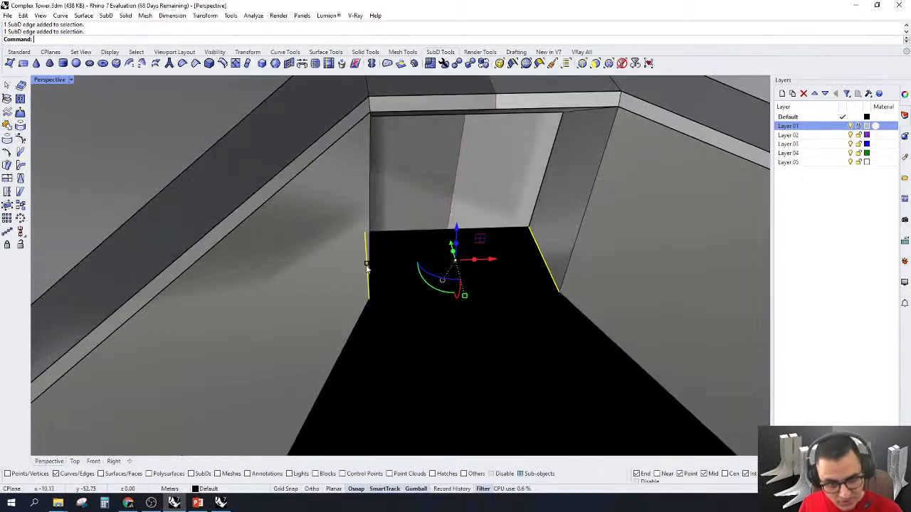
left_click_drag(366, 265, 407, 262)
right_click_drag(549, 231, 569, 202)
left_click(449, 216)
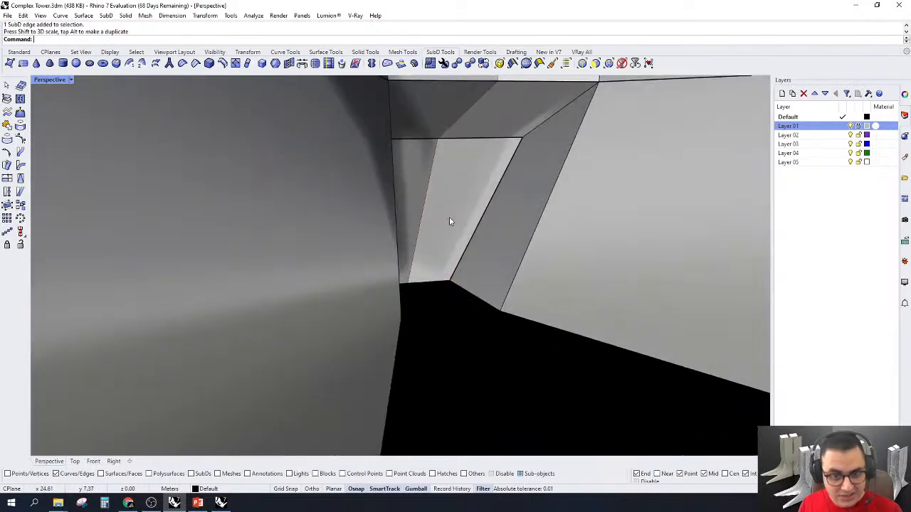
right_click_drag(455, 199, 518, 222)
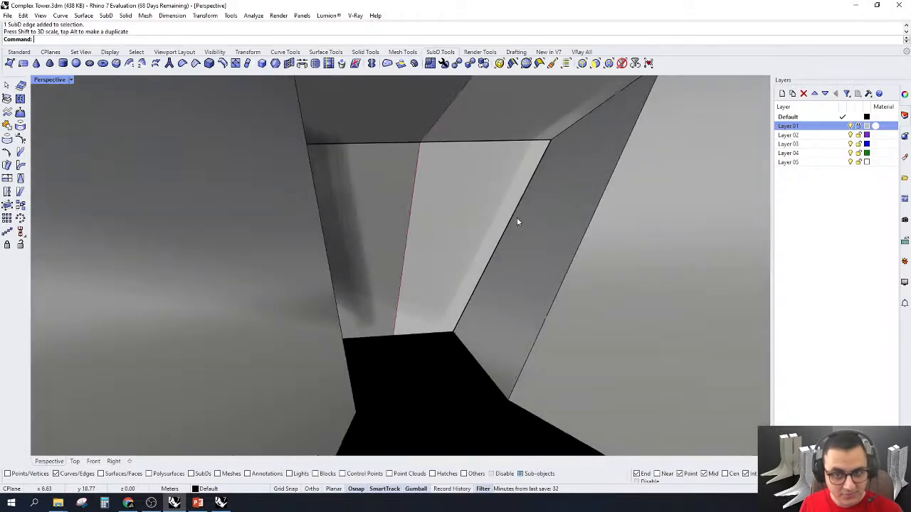
Flatten the recess's back face by scaling it along the Y axis, and return the SubD to smooth display
left_click(493, 258)
right_click_drag(493, 258, 474, 273)
scroll(453, 228, "up", 2)
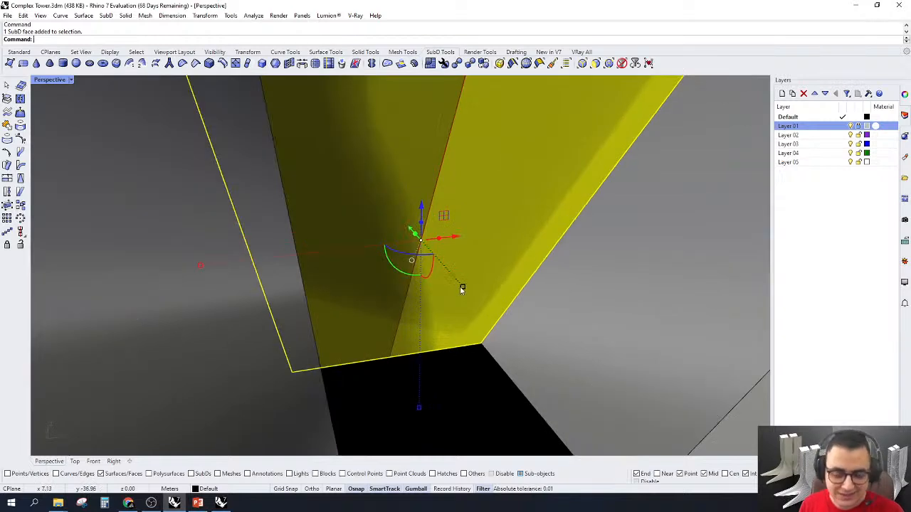
left_click_drag(461, 288, 418, 242)
scroll(418, 242, "down", 5)
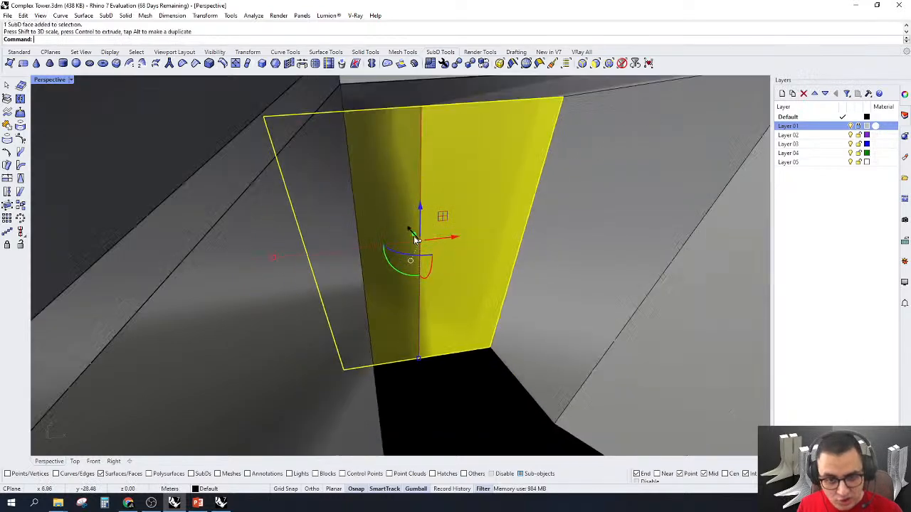
right_click_drag(418, 242, 437, 237)
scroll(291, 178, "down", 6)
right_click_drag(291, 177, 273, 390)
key("Tab")
scroll(459, 237, "down", 4)
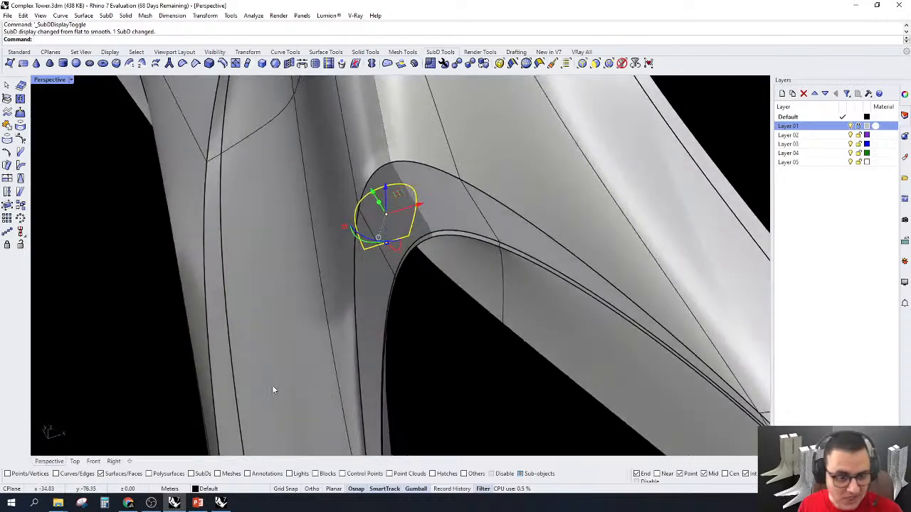
Set the Top view to Wireframe, move the recess's back face along the negative Y axis, and switch to flat SubD display
left_click(74, 462)
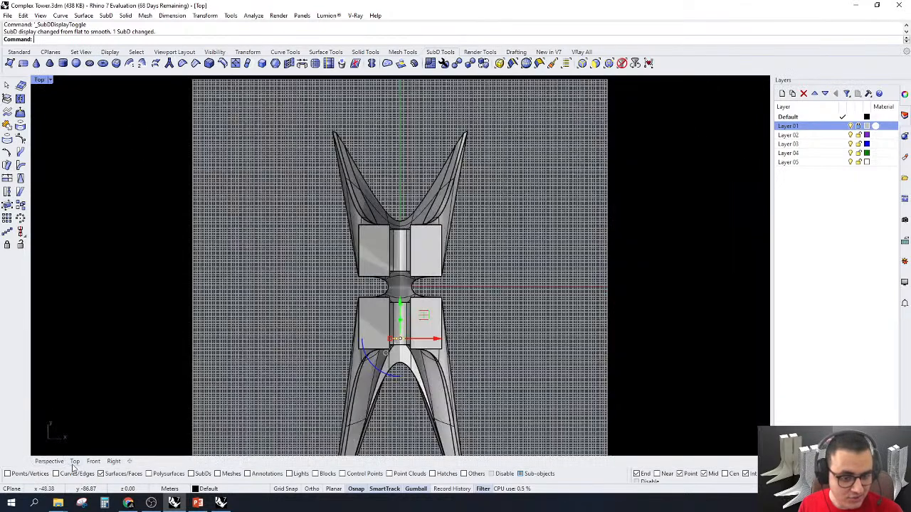
left_click(50, 79)
left_click(67, 114)
scroll(349, 382, "up", 5)
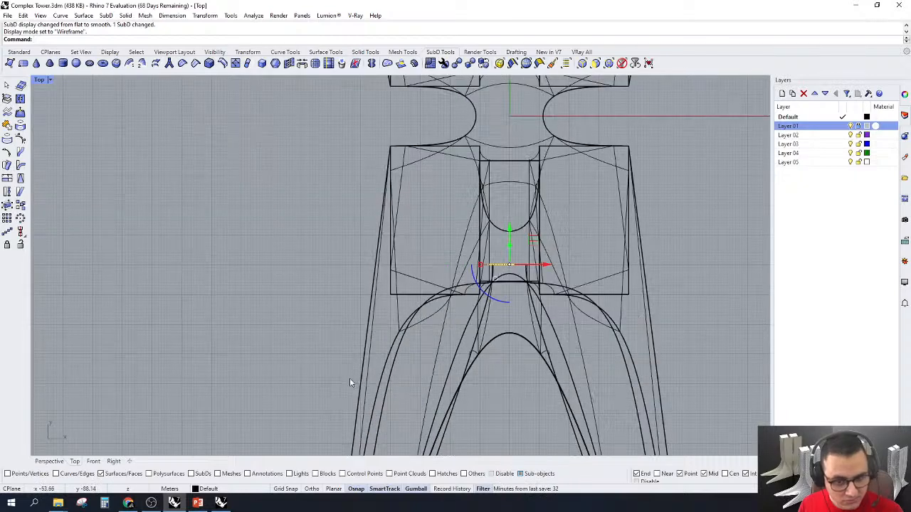
scroll(542, 354, "up", 6)
scroll(560, 183, "up", 6)
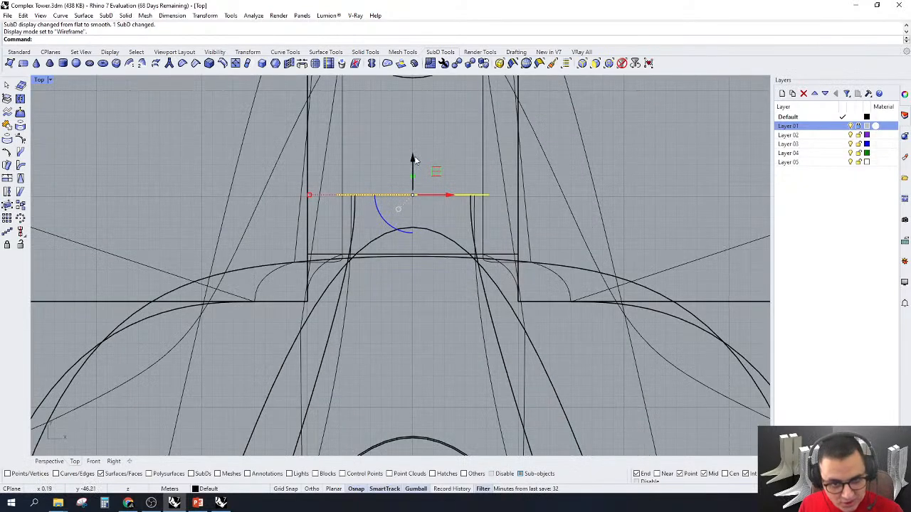
left_click_drag(412, 158, 402, 266)
key("Tab")
right_click_drag(435, 358, 463, 265)
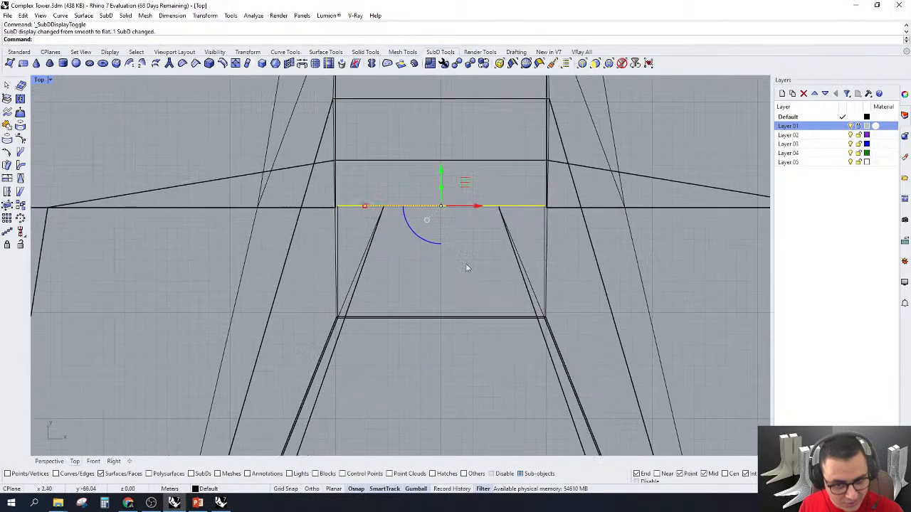
Move the recess's back face further along the negative Y axis in the Top view and clear the selection
scroll(441, 198, "up", 4)
left_click_drag(441, 173, 441, 197)
left_click(451, 326)
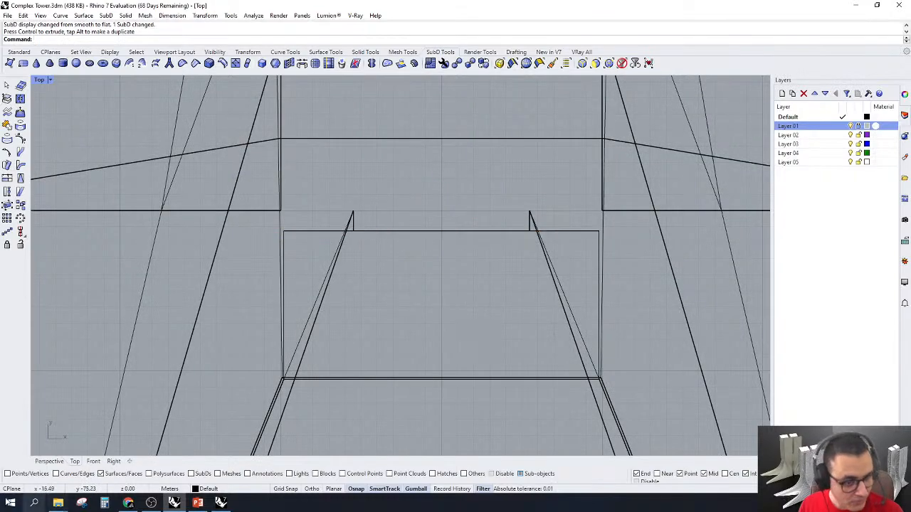
Restrict selection to vertices and move the recess opening's outer bottom corner vertex along the negative Y axis toward the front of the arch
left_click(49, 461)
right_click_drag(500, 333, 411, 152)
scroll(417, 246, "up", 8)
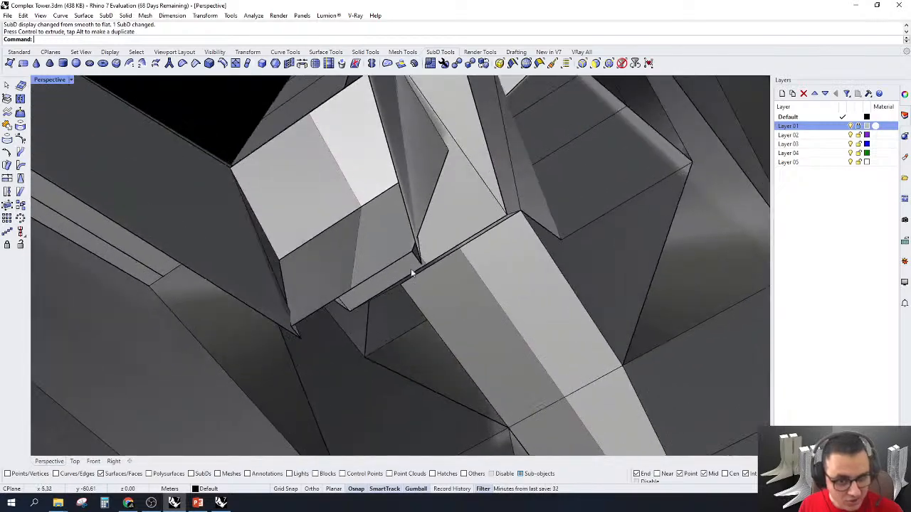
left_click(439, 258)
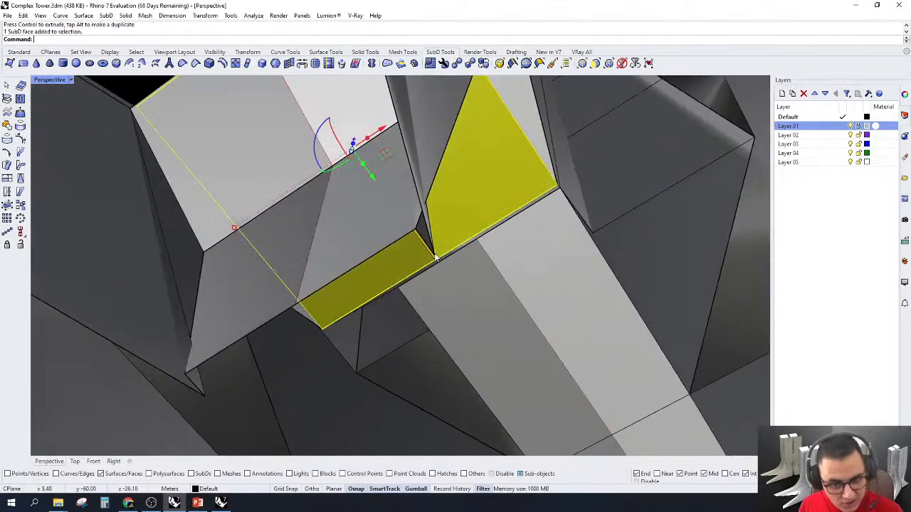
left_click(609, 64)
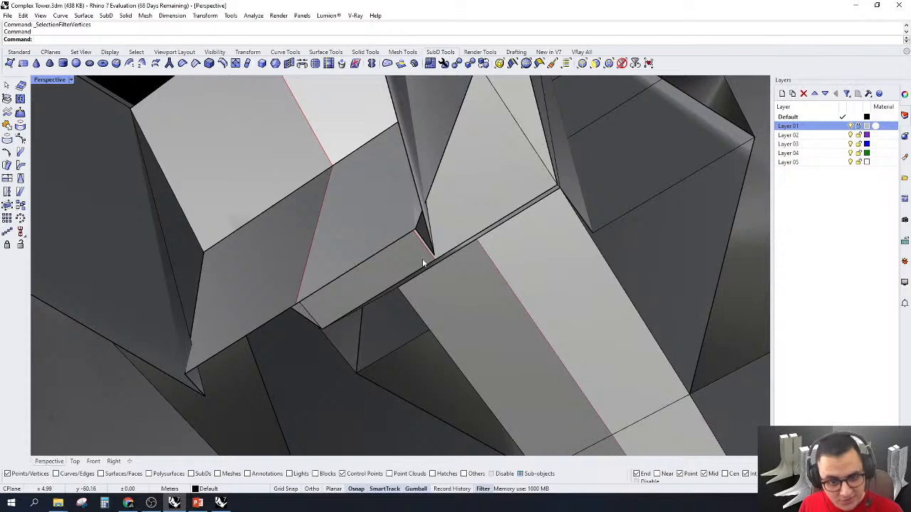
left_click(433, 256)
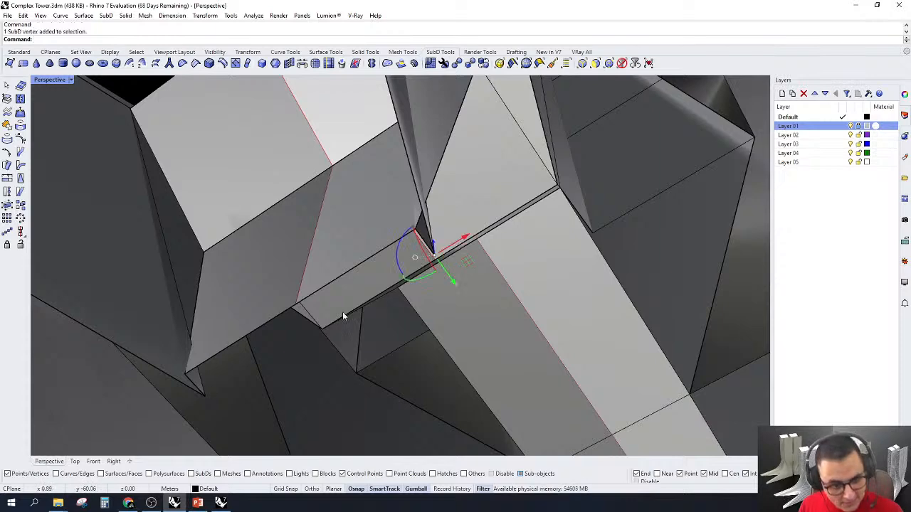
right_click_drag(390, 247, 378, 214)
scroll(387, 244, "down", 8)
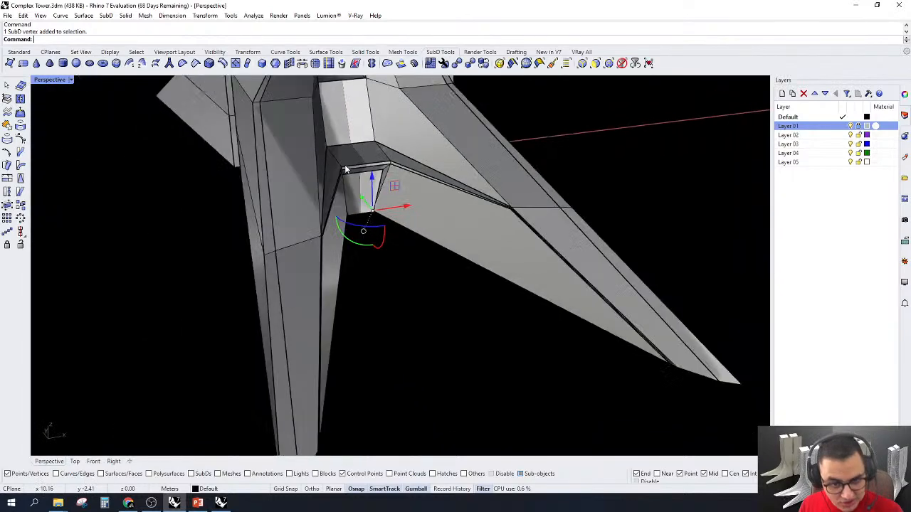
scroll(377, 213, "up", 6)
mouse_move(359, 172)
left_mouse_down()
mouse_move(366, 197)
mouse_move(366, 186)
left_mouse_up()
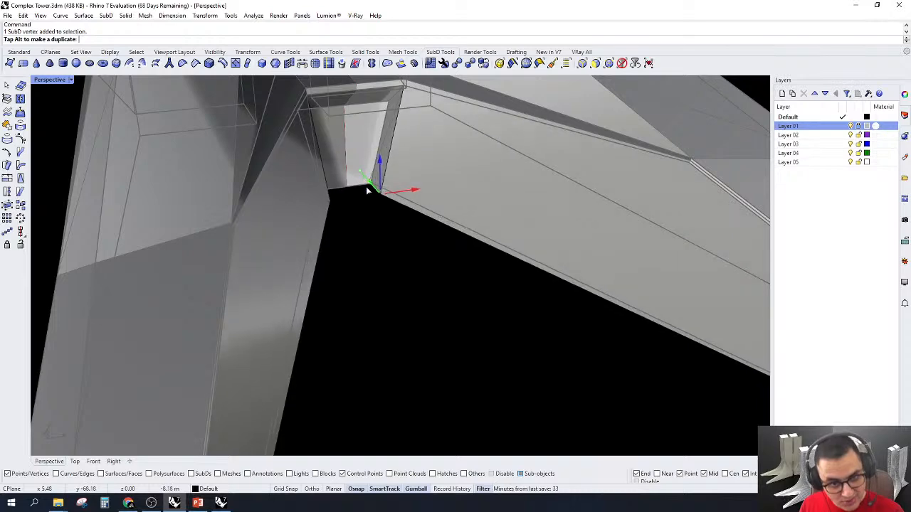
right_click_drag(366, 187, 402, 271)
left_click_drag(366, 196, 371, 205)
right_click_drag(372, 281, 355, 299)
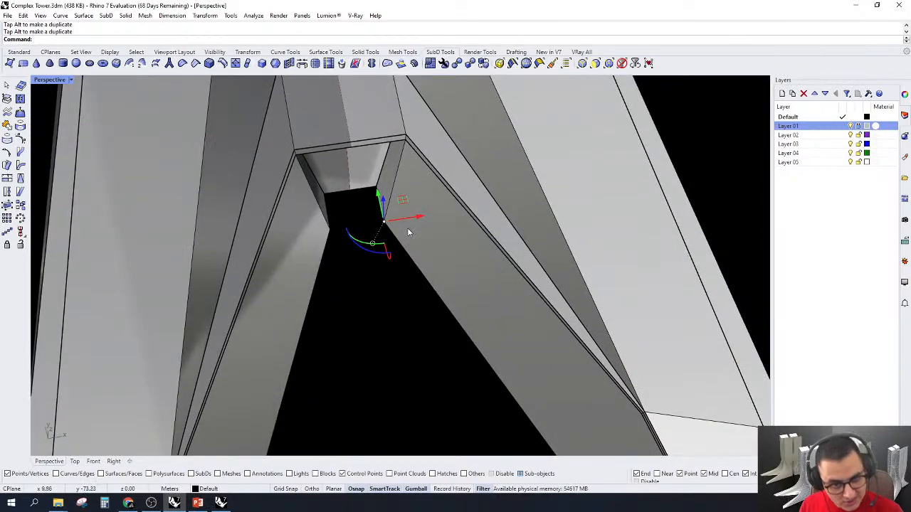
Shift the recess opening's outer bottom corner slightly outward along the X axis and return the SubD to smooth display
left_click_drag(418, 219, 425, 216)
key("Tab")
right_click_drag(397, 295, 414, 243)
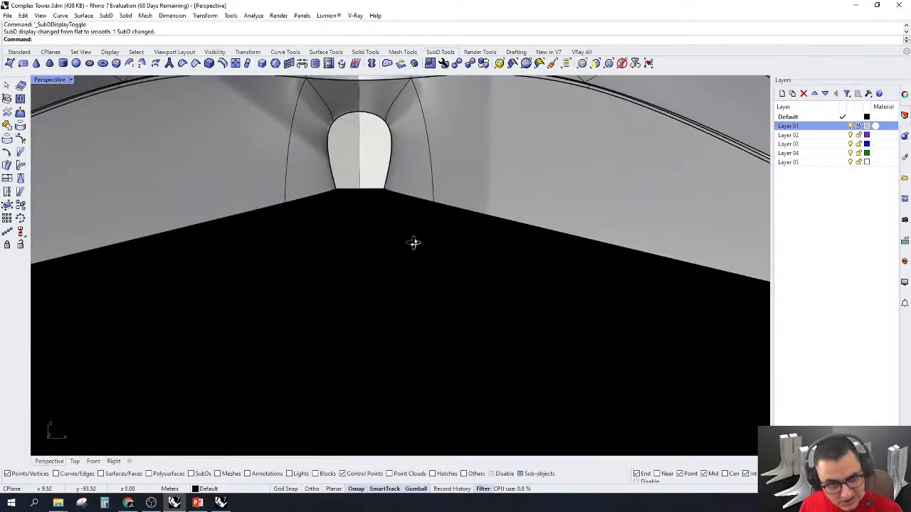
Lower the two top vertices of the recess's back face along the Z axis in the Front view, using flat SubD display
left_click(94, 461)
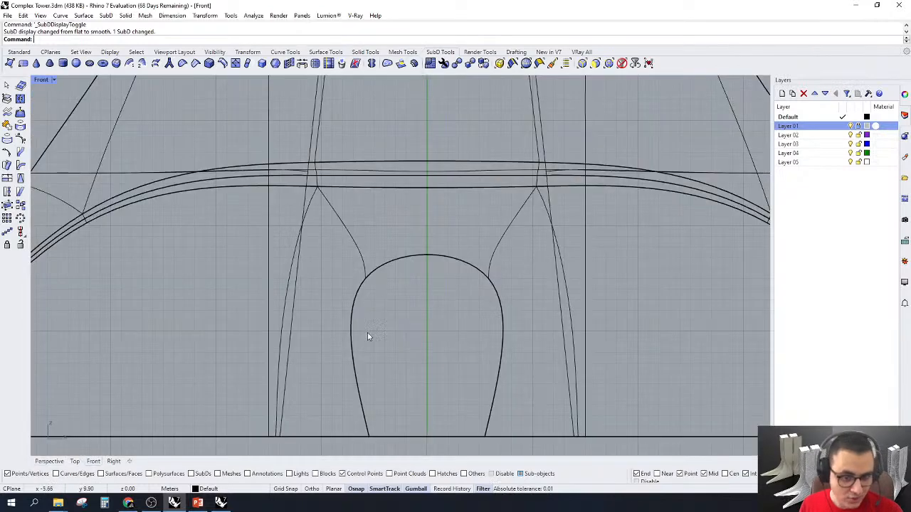
scroll(367, 332, "down", 2)
key("Tab")
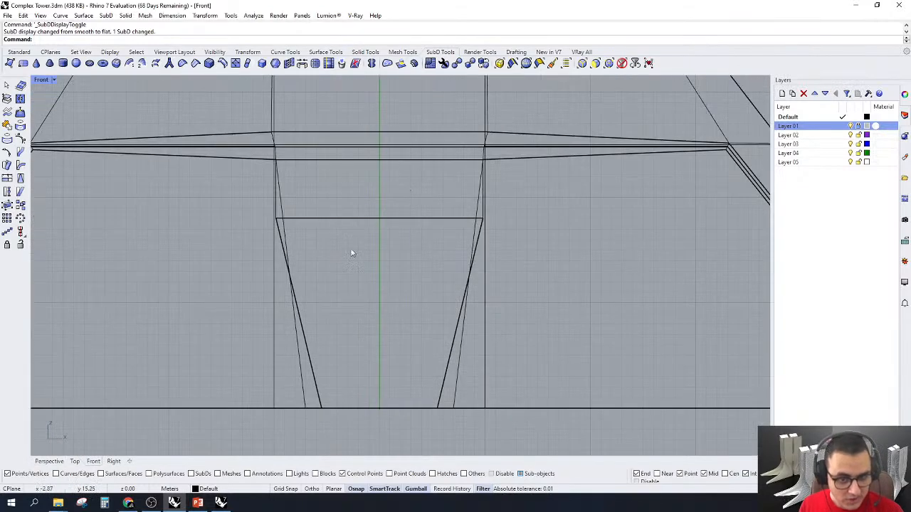
left_click_drag(247, 233, 542, 184)
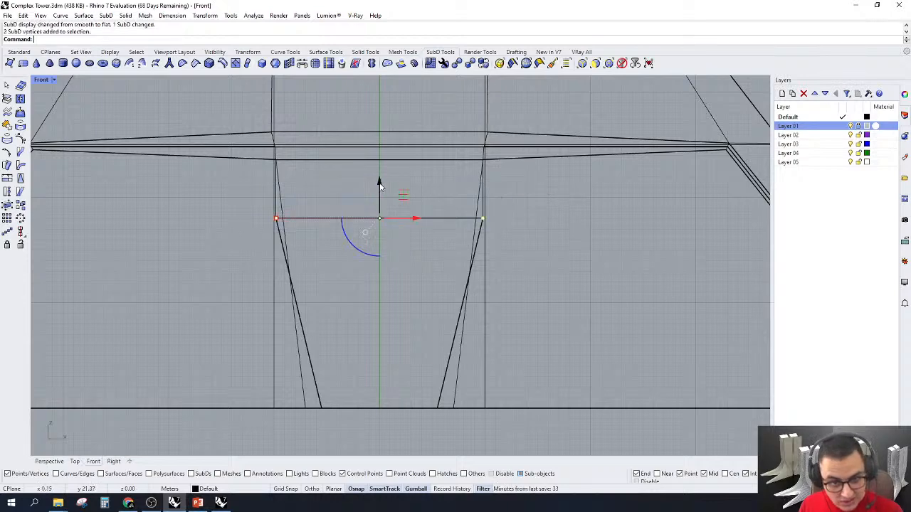
left_click_drag(378, 186, 379, 271)
scroll(369, 364, "up", 6)
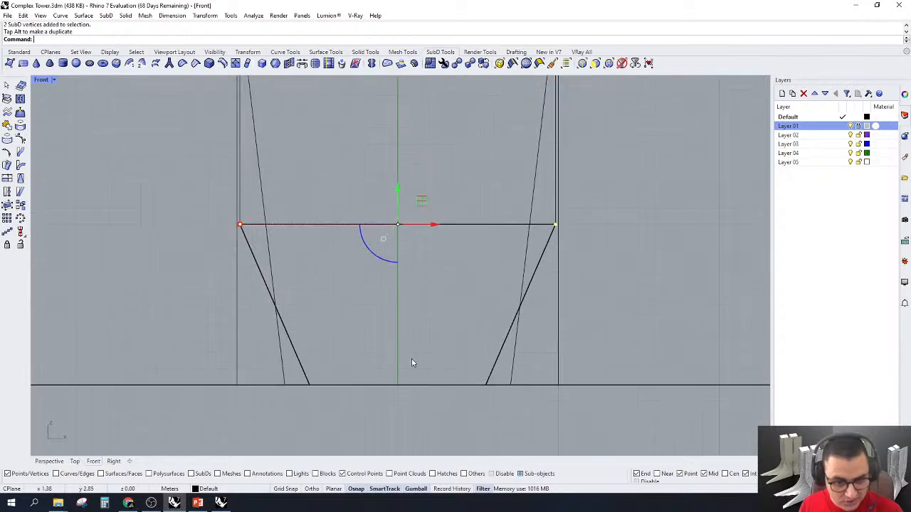
scroll(408, 382, "up", 2)
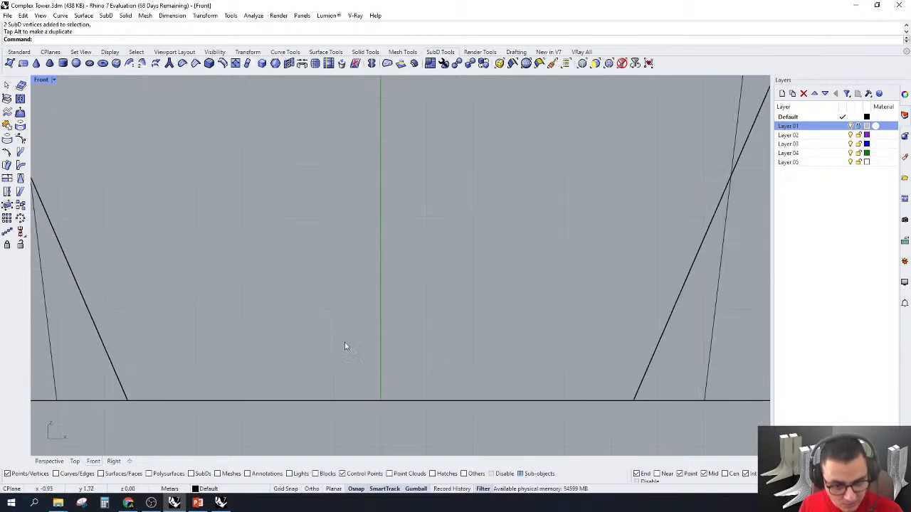
scroll(389, 342, "down", 2)
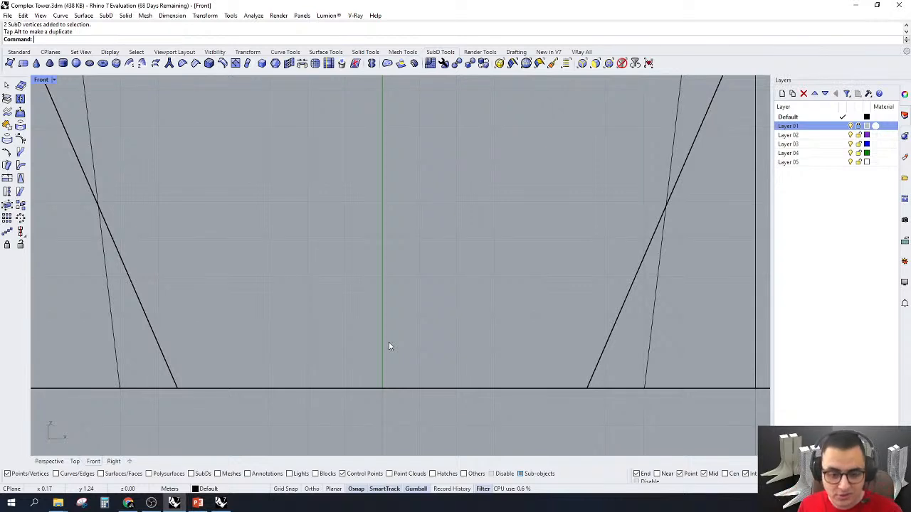
scroll(370, 320, "down", 3)
scroll(313, 305, "up", 1)
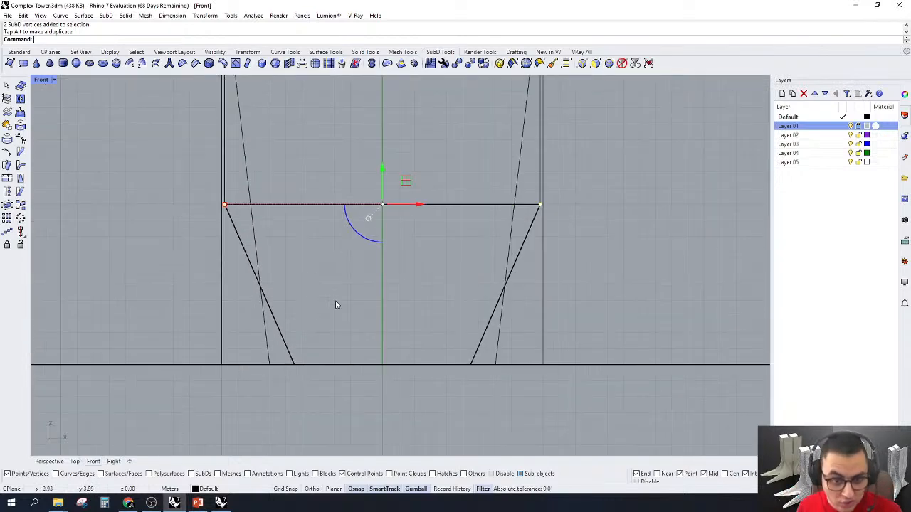
left_click_drag(383, 169, 392, 235)
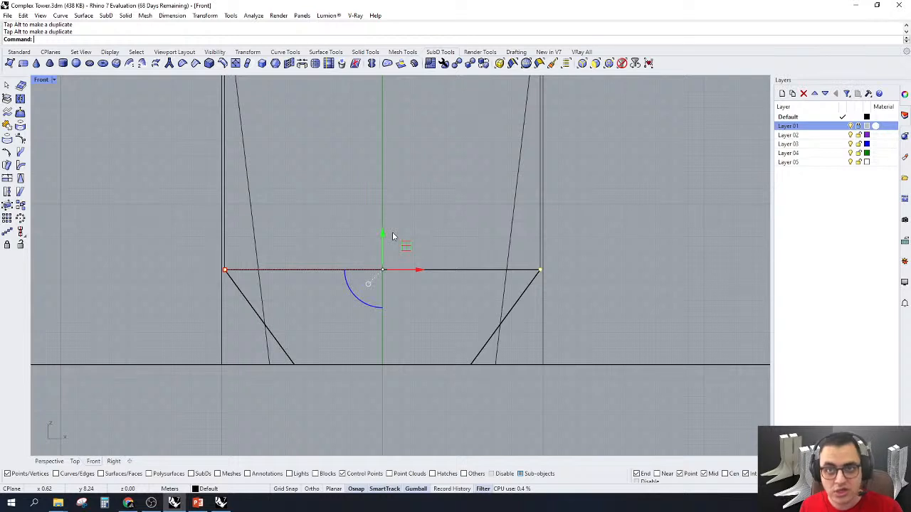
left_click(371, 327)
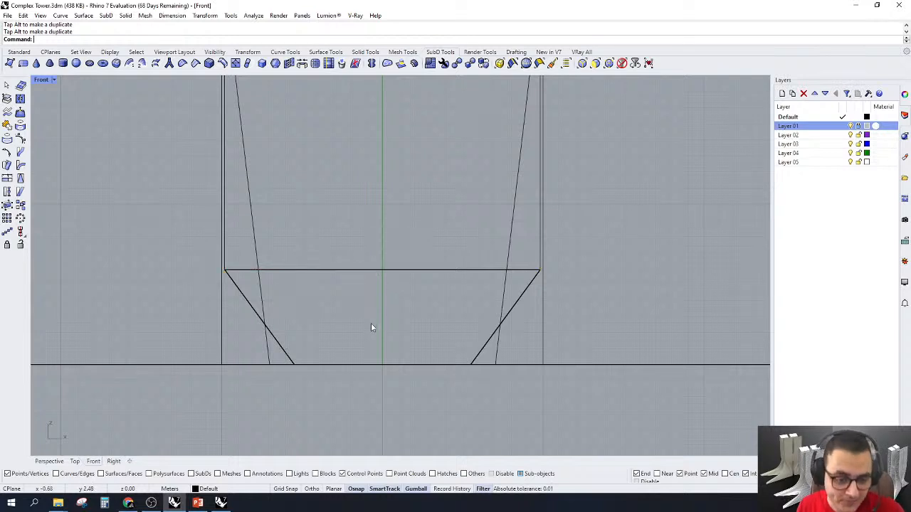
Move the upper and lower vertices on one side of the recess's back face inward along the X axis to narrow it
left_click_drag(158, 247, 343, 411)
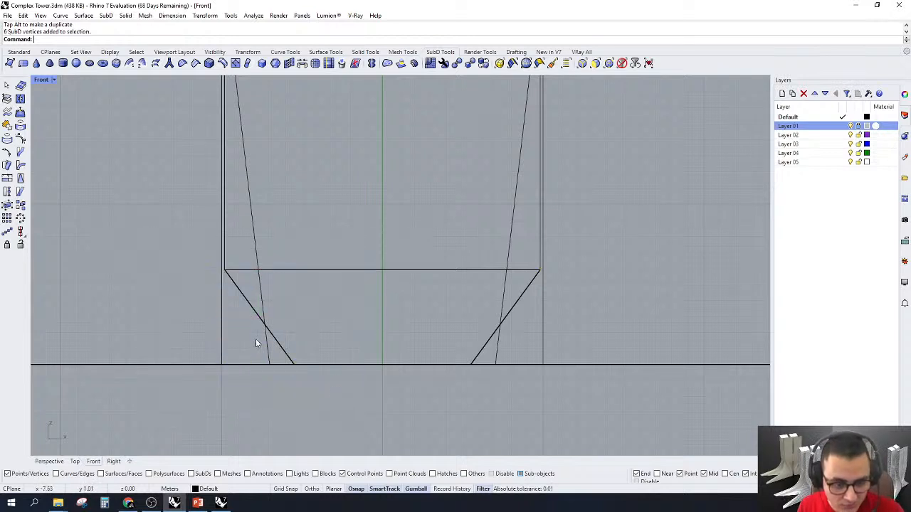
left_click_drag(232, 283, 235, 284)
left_click_drag(290, 382, 321, 358, "shift")
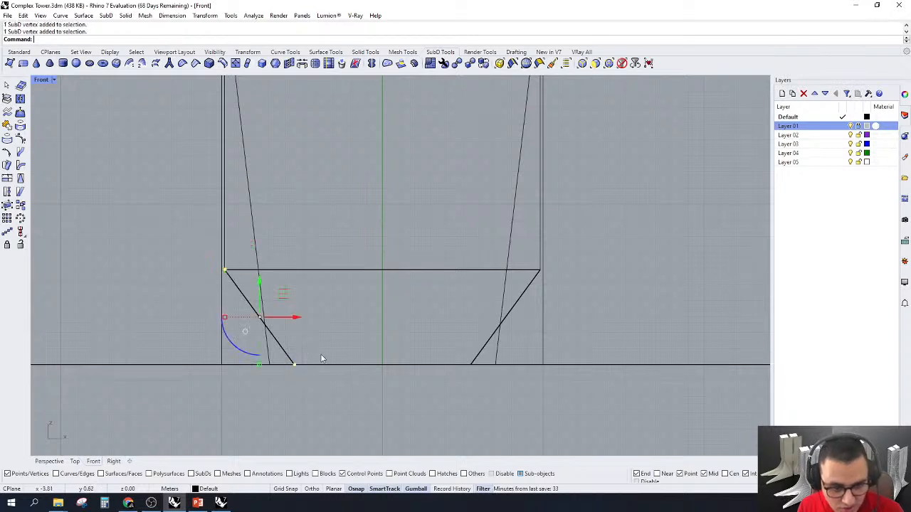
left_click_drag(298, 321, 338, 319)
key("Escape")
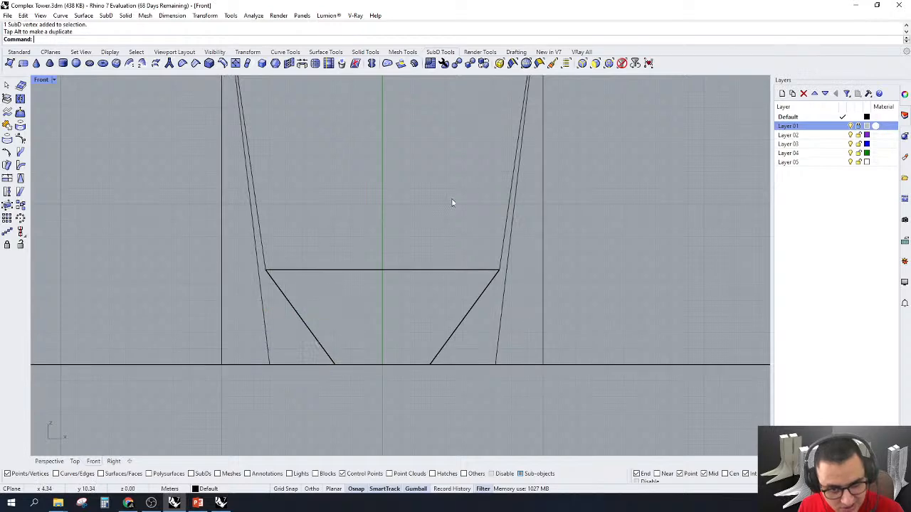
Examine the narrowed recess and the arch in Perspective, comparing the flat and smooth SubD displays
scroll(441, 254, "down", 8)
left_click(53, 461)
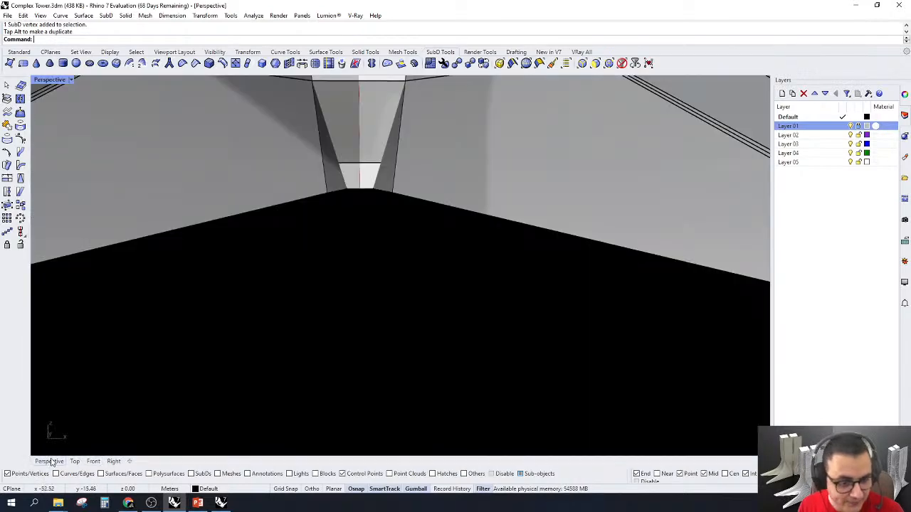
scroll(442, 310, "down", 4)
scroll(398, 185, "up", 5)
scroll(450, 201, "down", 5)
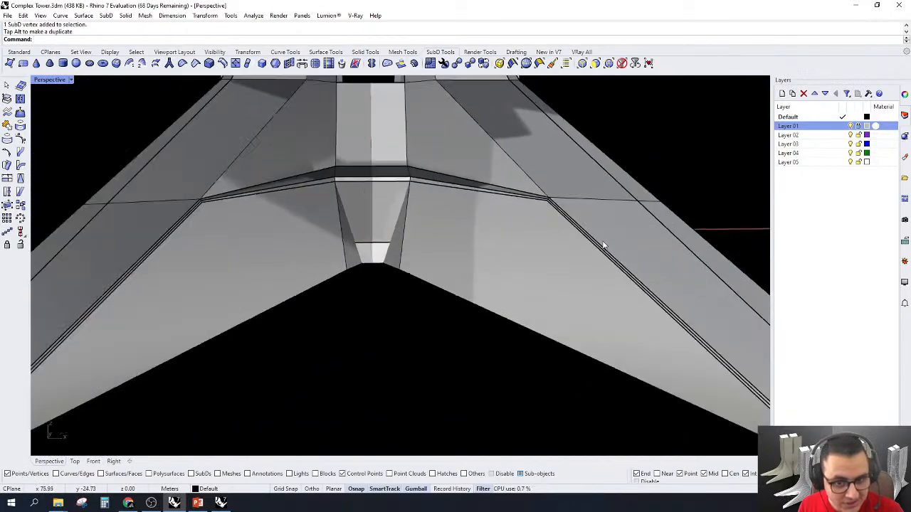
scroll(520, 200, "up", 6)
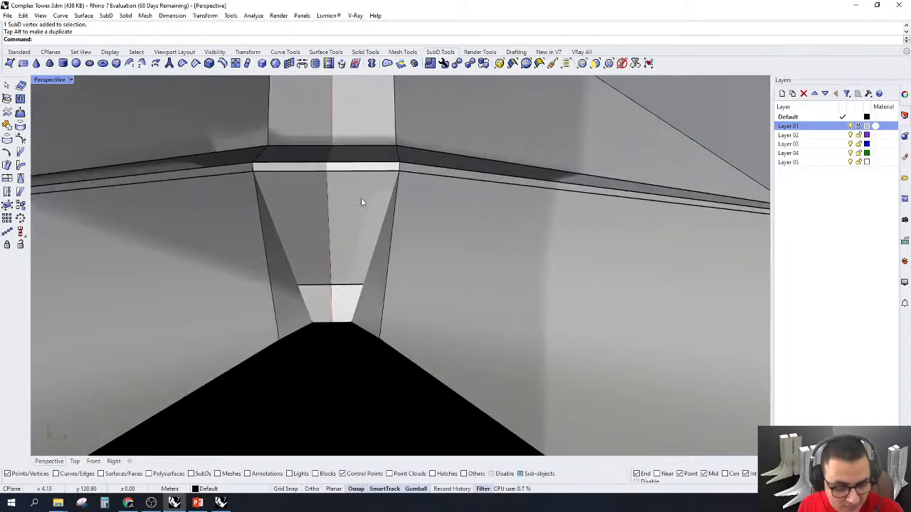
key("Tab")
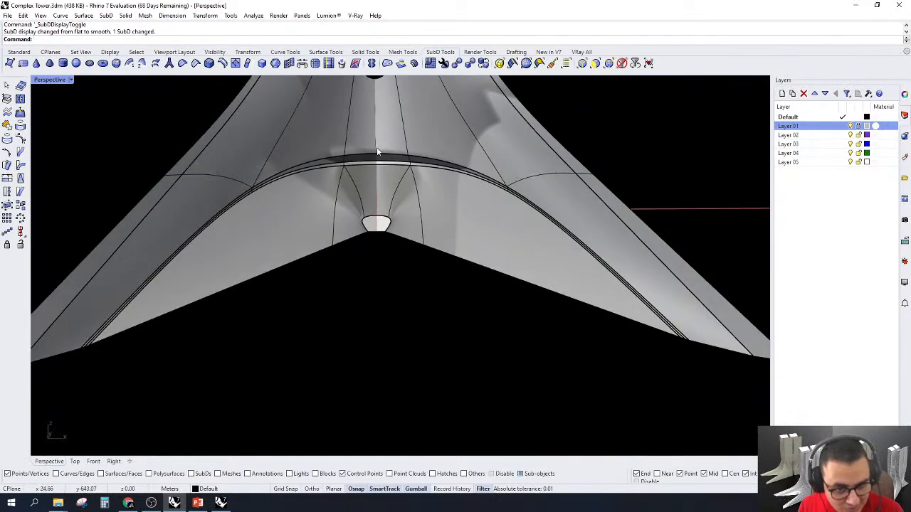
right_click_drag(516, 212, 455, 246)
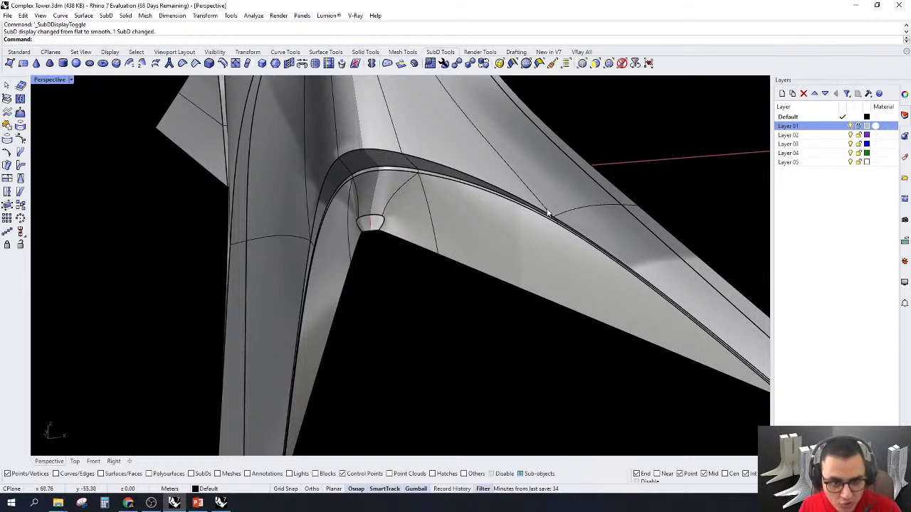
Select the vertices along the arch's top and at its two outer bends in the Front view, using flat SubD display
left_click(92, 462)
scroll(331, 325, "down", 3)
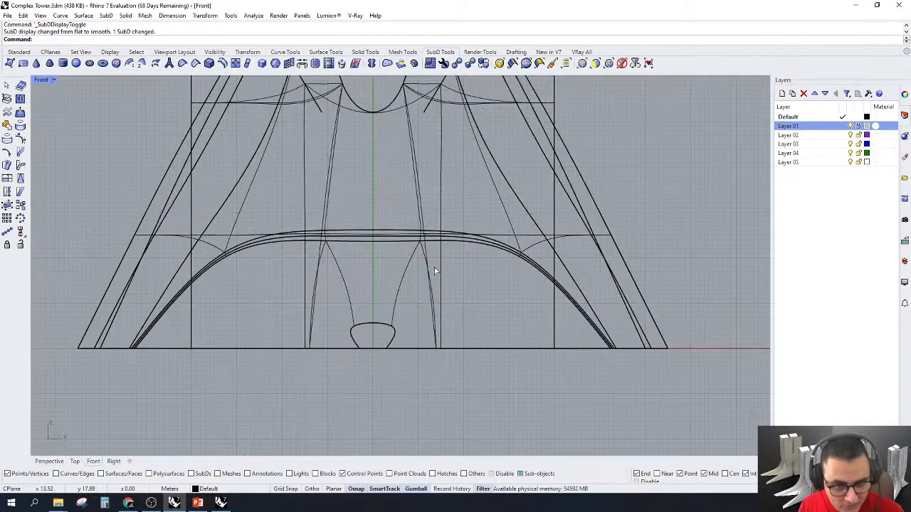
key("Tab")
scroll(217, 219, "up", 4)
left_click_drag(216, 217, 249, 246)
scroll(246, 243, "down", 4)
left_click_drag(395, 242, 542, 274, "shift")
left_click_drag(560, 209, 621, 262, "shift")
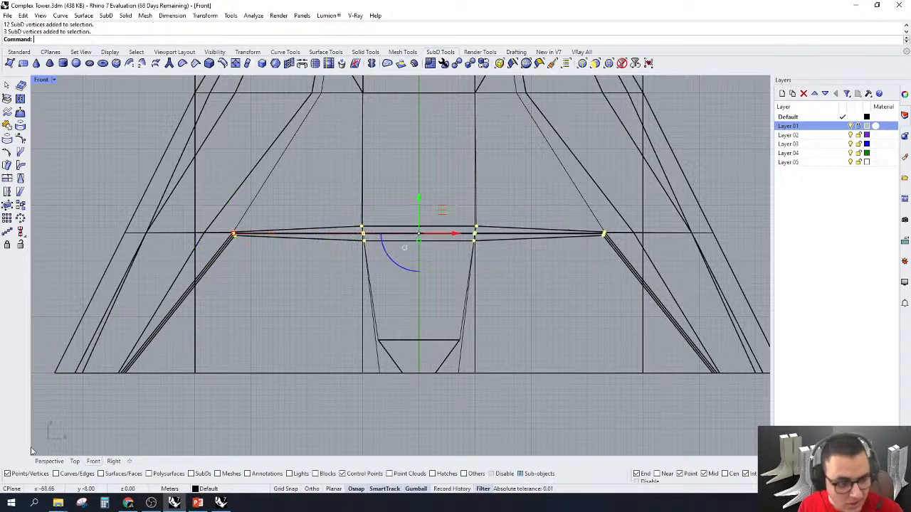
Check in the Top and Perspective views which arch and inner vertices are included in the selection
left_click(74, 462)
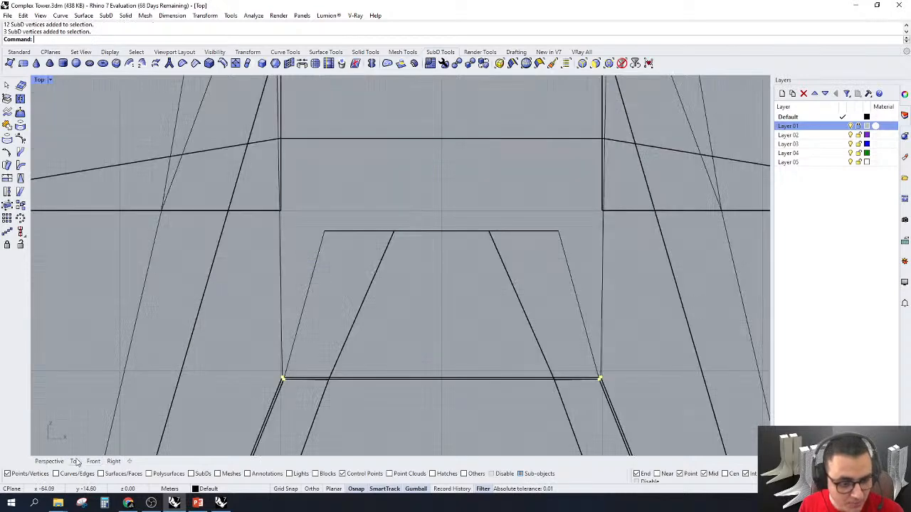
scroll(397, 301, "down", 5)
scroll(397, 301, "down", 5)
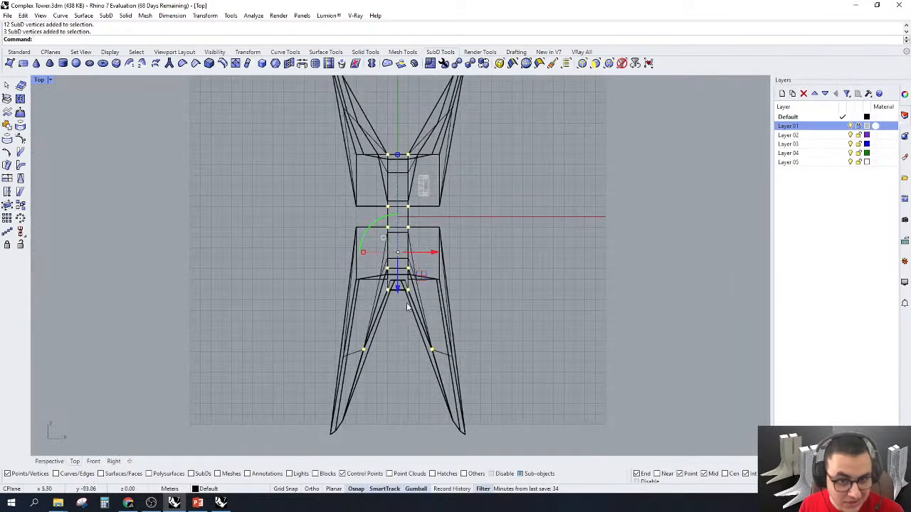
scroll(429, 204, "up", 5)
scroll(385, 170, "up", 2)
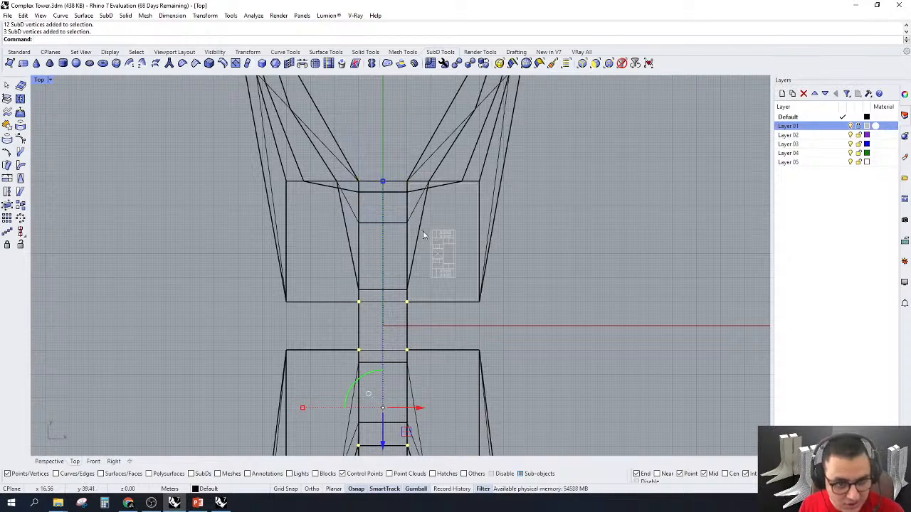
scroll(409, 179, "down", 3)
scroll(409, 302, "up", 3)
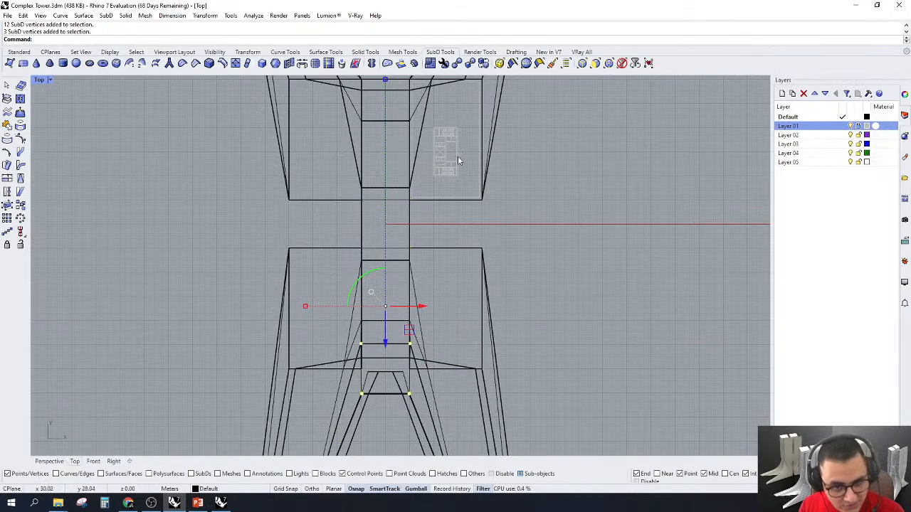
scroll(457, 156, "down", 4)
right_click_drag(411, 287, 405, 211)
scroll(402, 209, "up", 10)
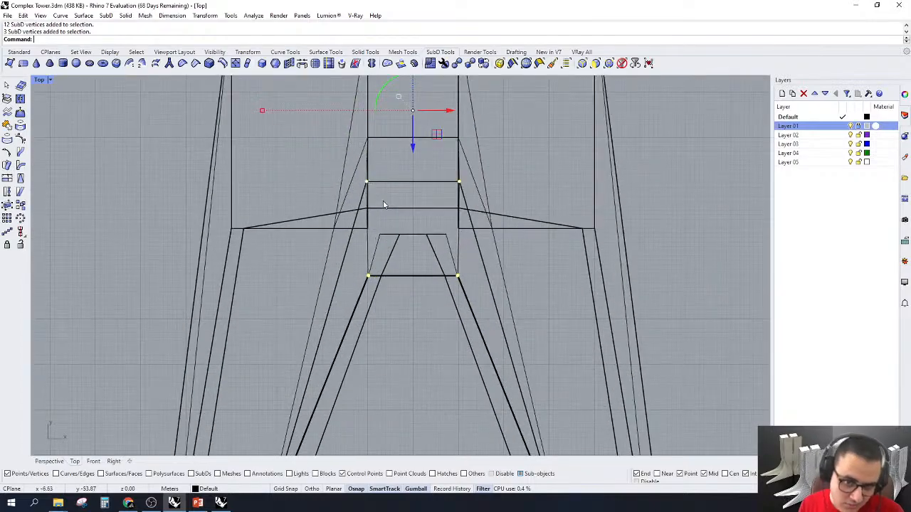
left_click(62, 461)
mouse_move(235, 408)
right_mouse_down()
mouse_move(506, 291)
mouse_move(533, 256)
mouse_move(496, 144)
mouse_move(507, 146)
right_mouse_up()
scroll(348, 214, "up", 3)
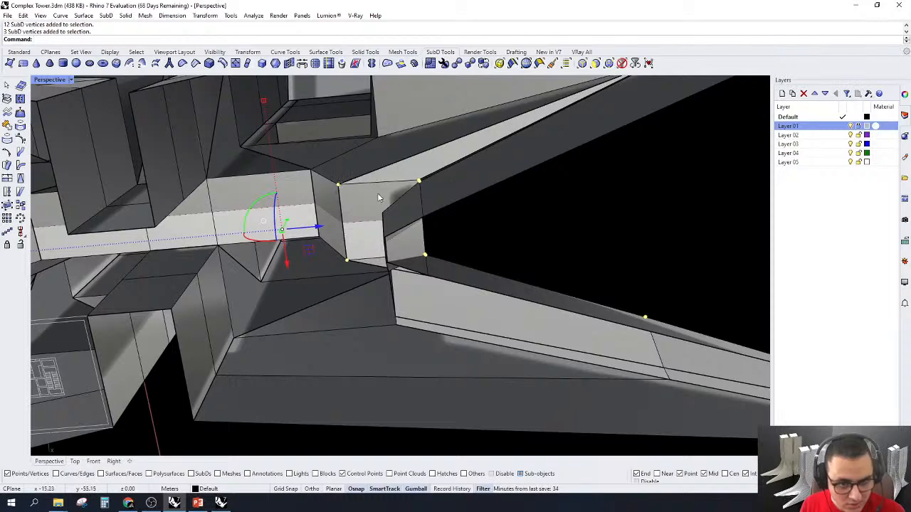
right_click_drag(380, 199, 416, 253)
scroll(410, 121, "up", 2)
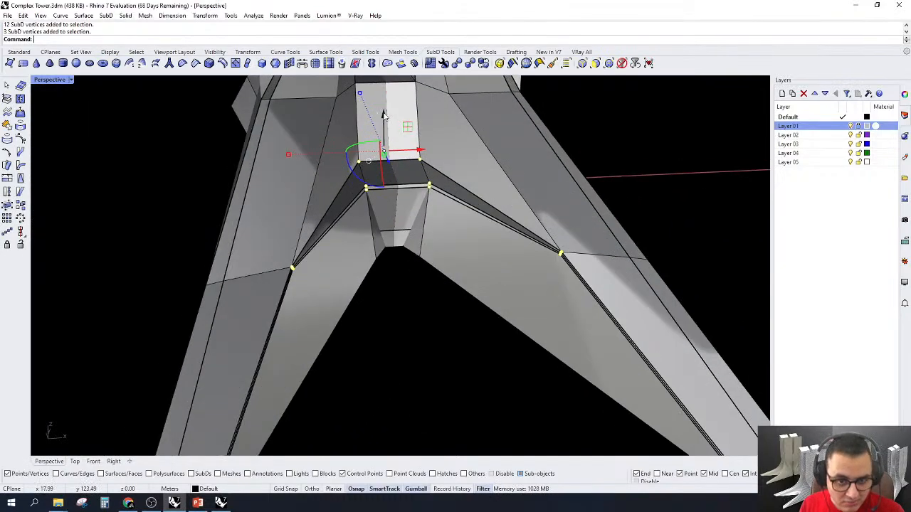
Lower the selected arch vertices along the Z axis and return the SubD to smooth display
left_click_drag(383, 115, 387, 156)
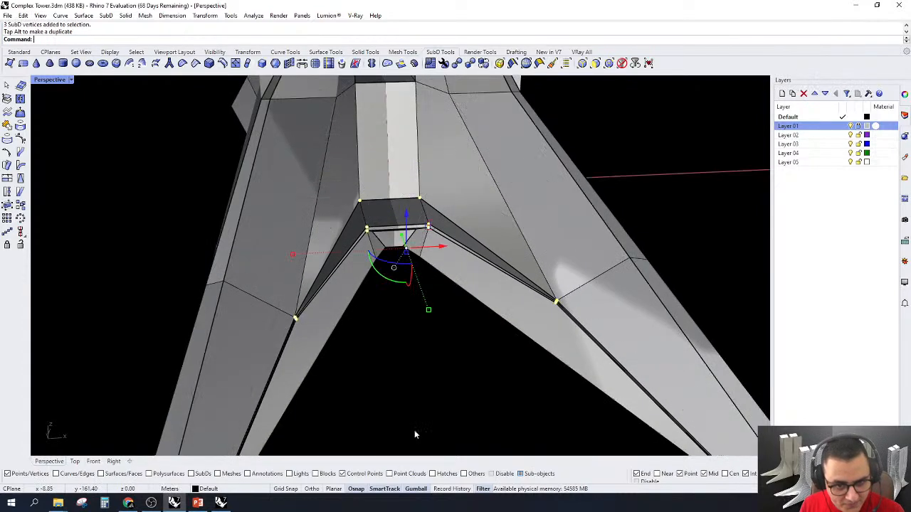
right_click_drag(437, 307, 478, 180)
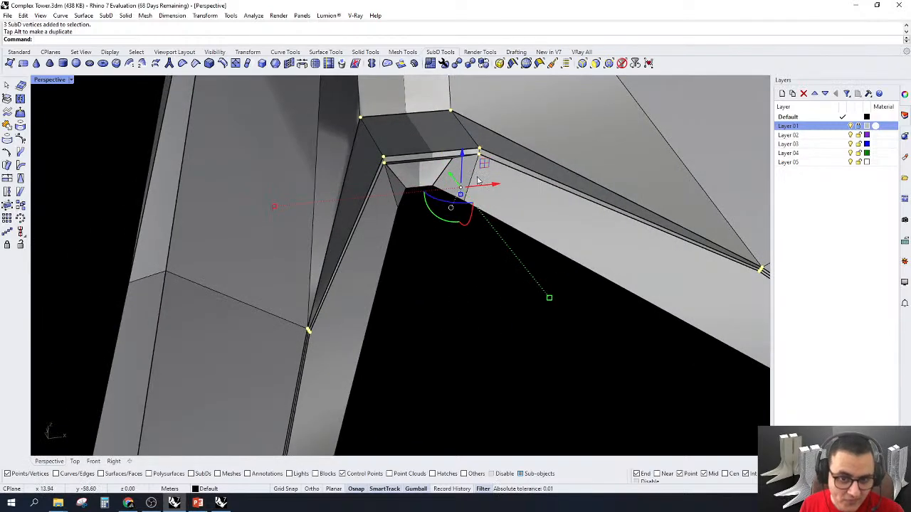
key("Escape")
key("Tab")
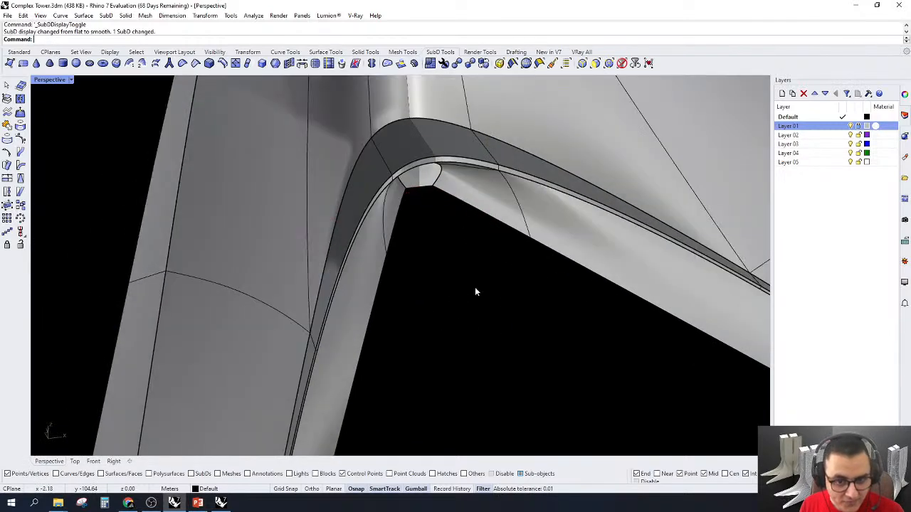
right_click_drag(475, 287, 547, 257)
scroll(456, 134, "up", 3)
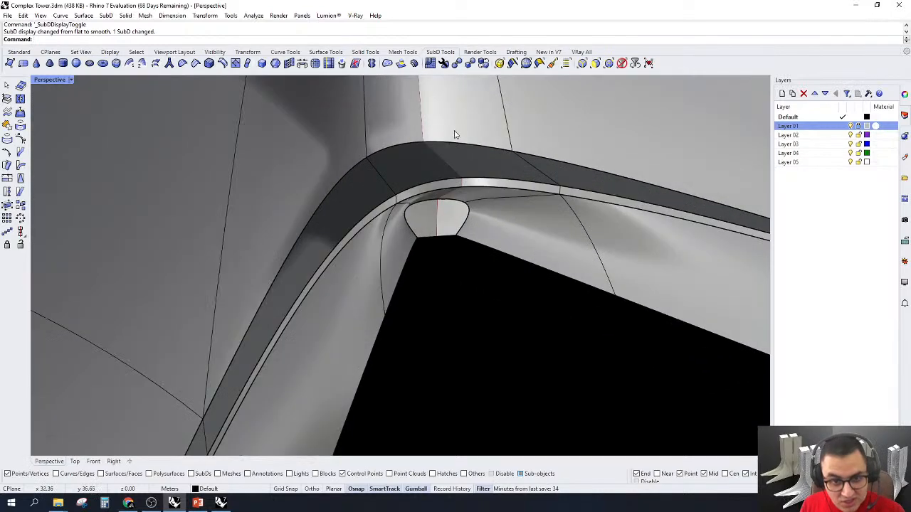
Restrict selection to edges and raise the edges at the arch's crown slightly along the Z axis, including the lower inner edge
left_click(582, 64)
left_click(498, 180)
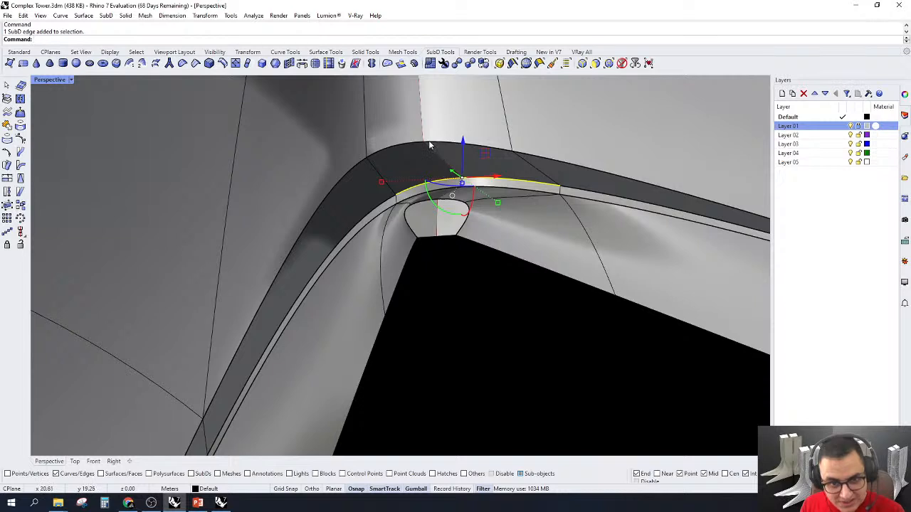
left_click(429, 143, "shift")
left_click_drag(439, 118, 438, 112)
left_click(502, 295)
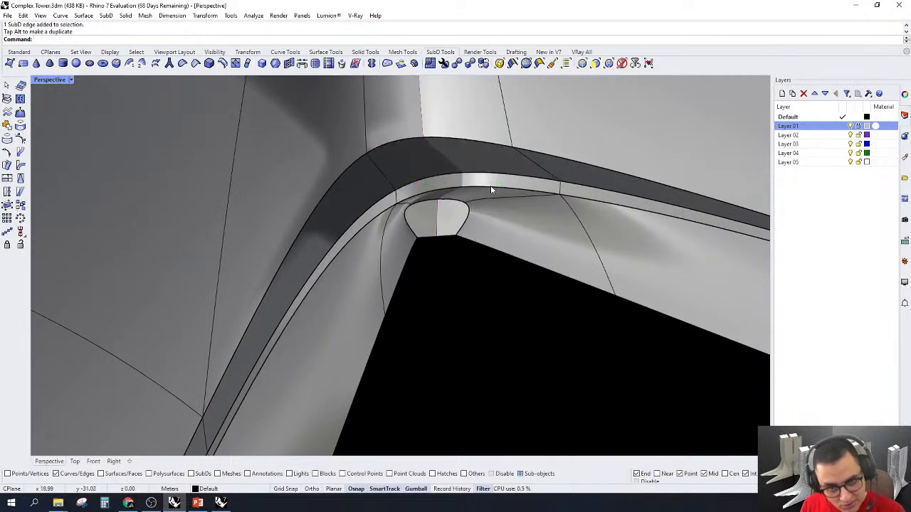
left_click(490, 187)
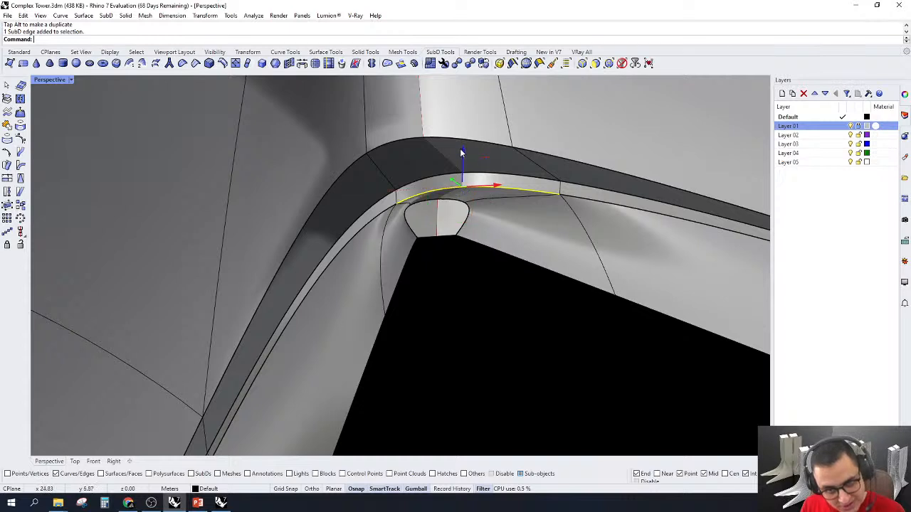
left_click_drag(461, 152, 473, 144)
left_click(518, 330)
Remove the crease from the inner edge loop that runs down both legs and over the arch on the tower's opposite side
scroll(518, 330, "down", 8)
right_click_drag(599, 396, 573, 269)
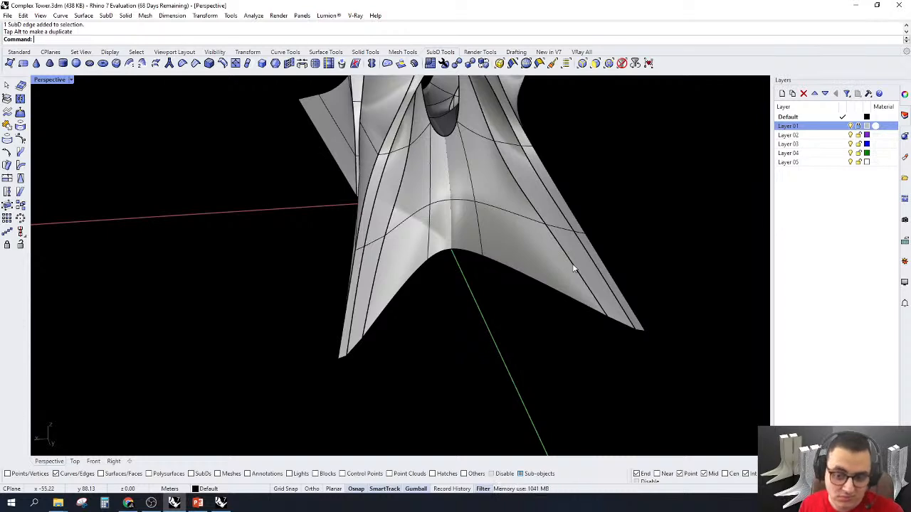
double_click(573, 269, "ctrl+shift")
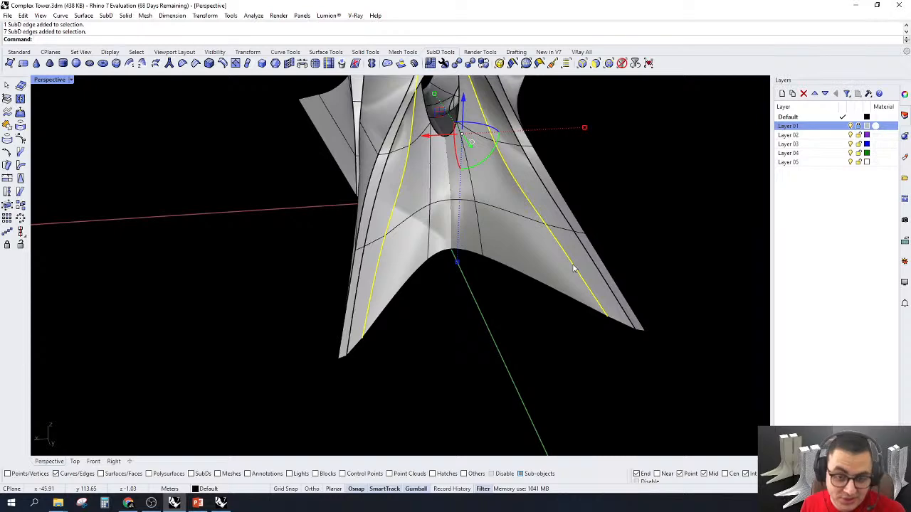
right_click_drag(574, 269, 269, 85)
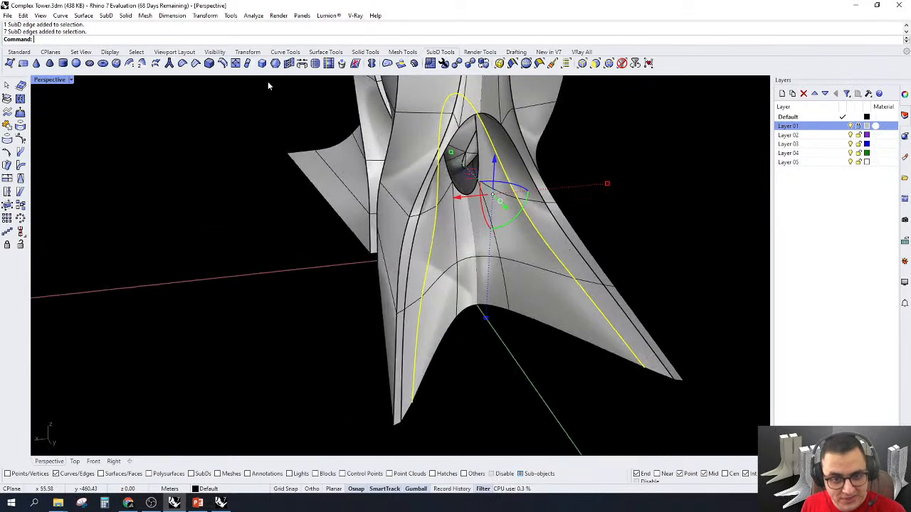
left_click(183, 63)
right_click_drag(626, 306, 597, 306)
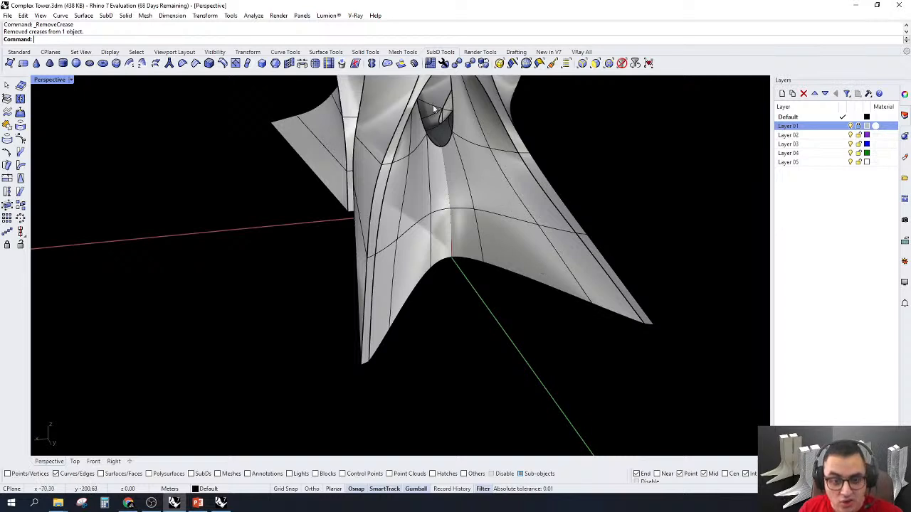
Clear the sub-object selection filter, select the whole tower SubD and remove its reflection symmetry
left_click(499, 64)
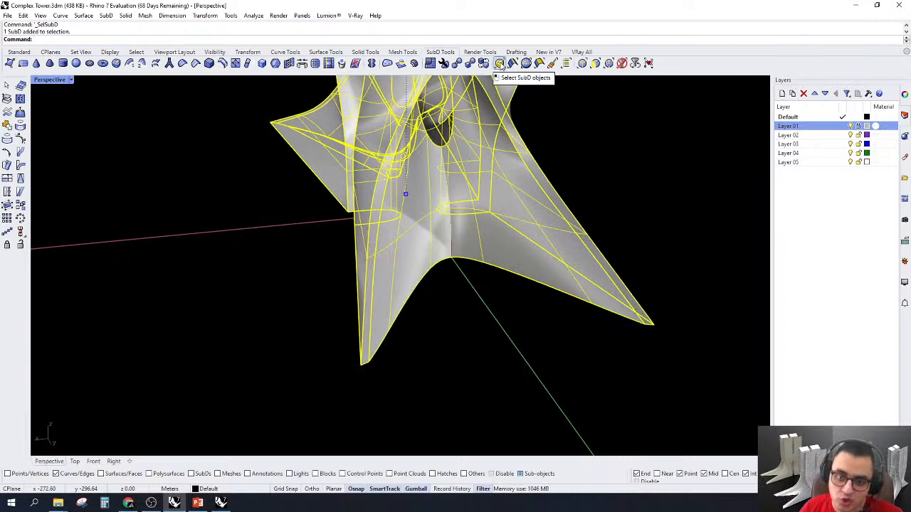
left_click(623, 64)
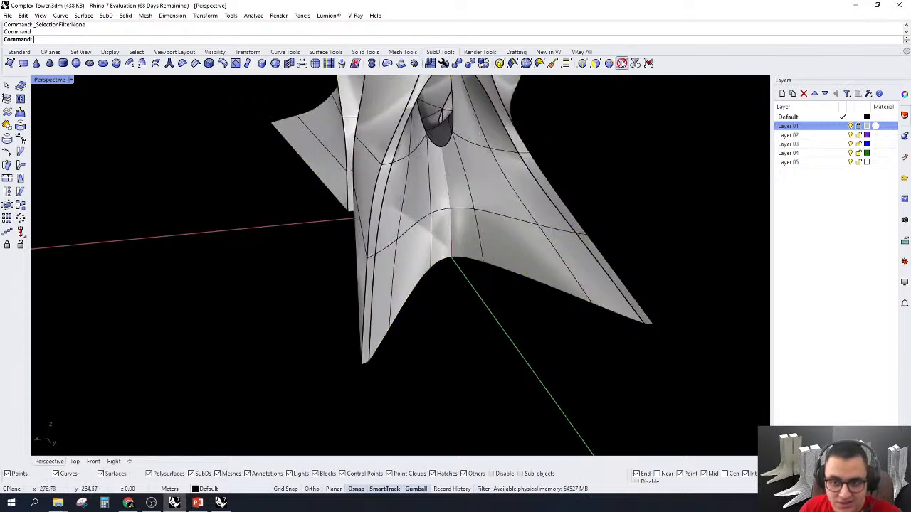
left_click(524, 171)
left_click(113, 461)
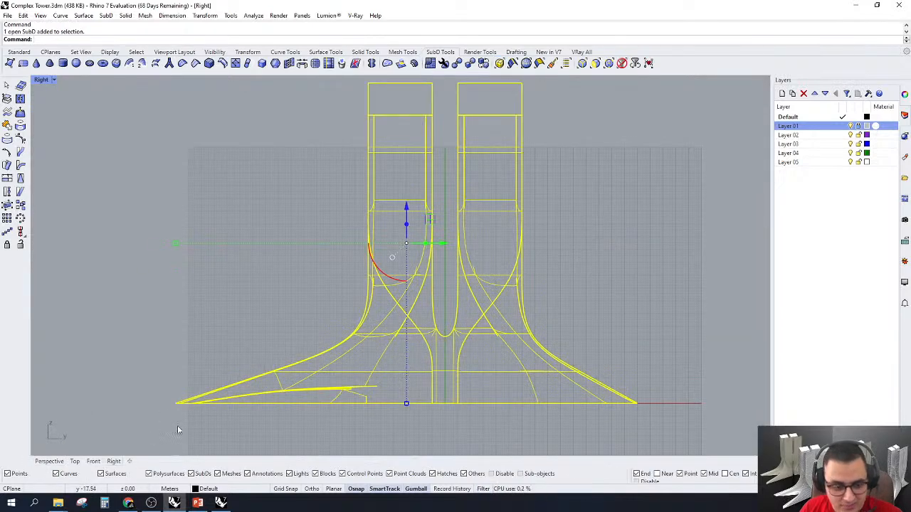
left_click(45, 460)
right_click_drag(177, 428, 437, 283)
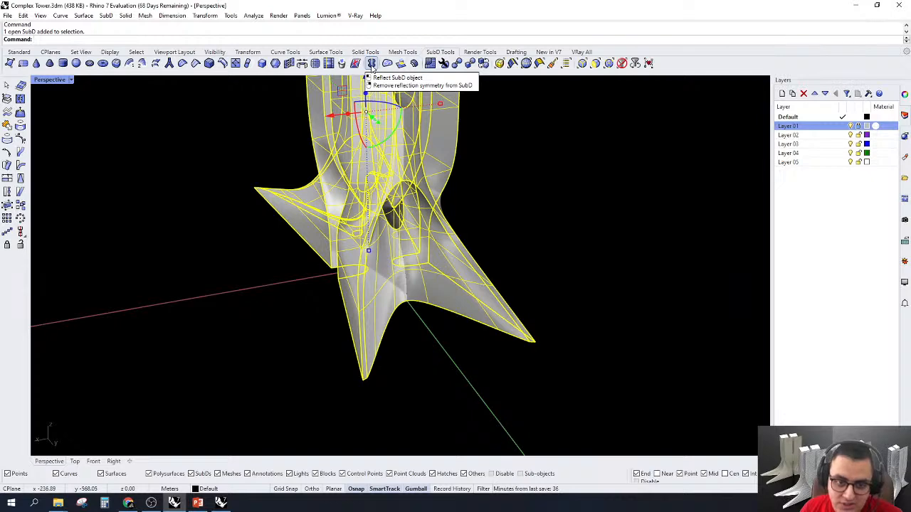
right_click(371, 64)
scroll(457, 392, "up", 3)
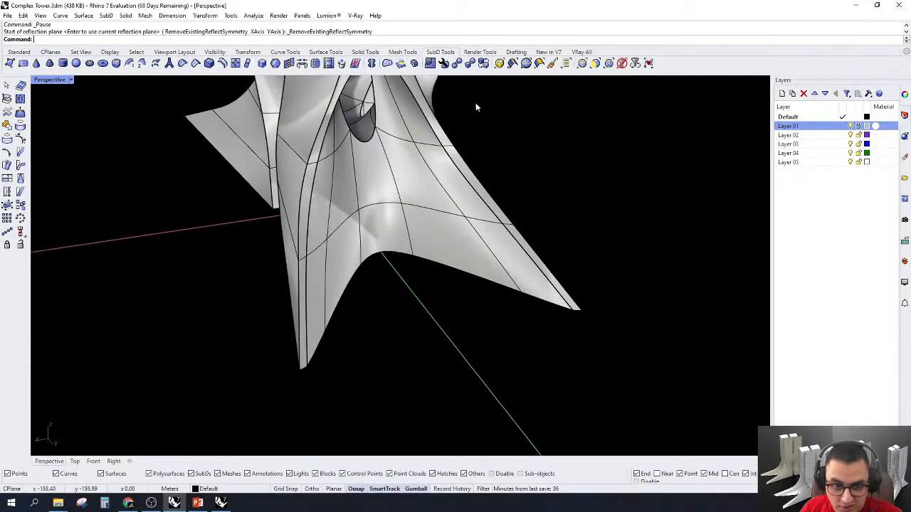
right_click_drag(510, 255, 510, 257)
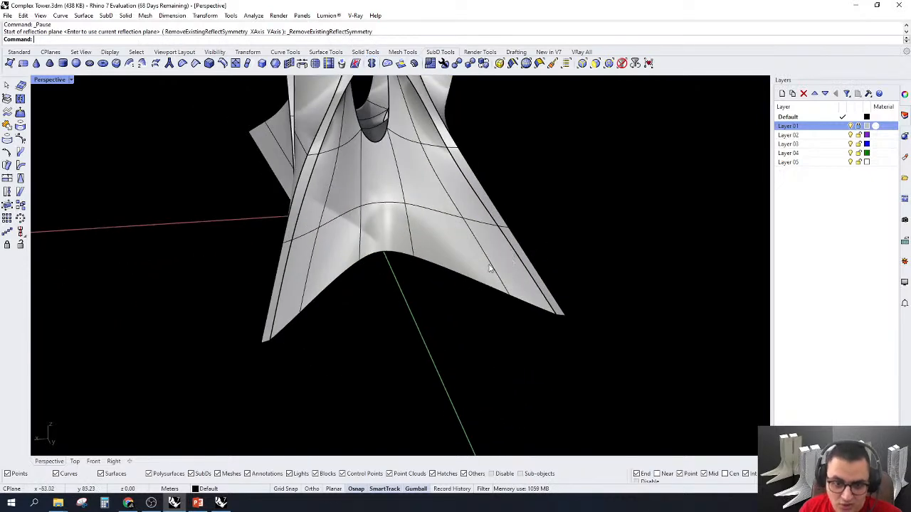
scroll(488, 272, "up", 3)
left_click(521, 254)
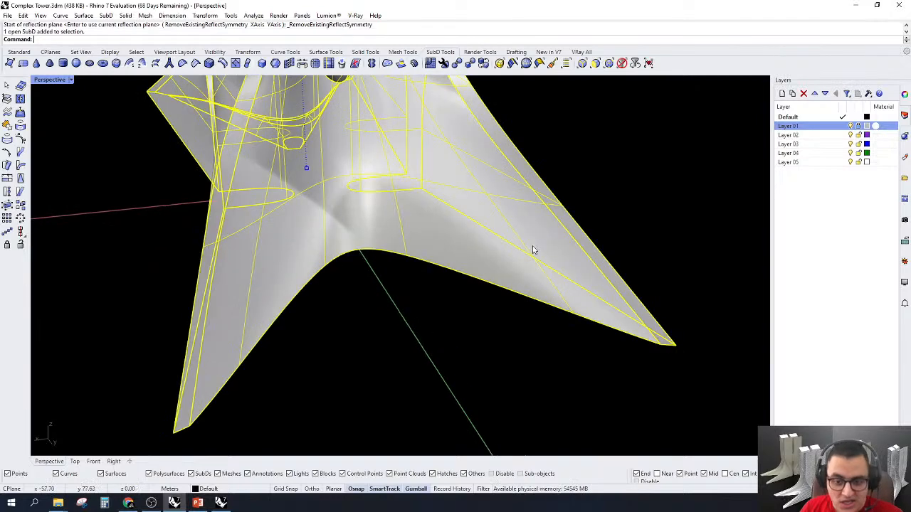
key("Escape")
left_click(523, 251)
key("Escape")
scroll(547, 267, "down", 7)
scroll(538, 217, "up", 5)
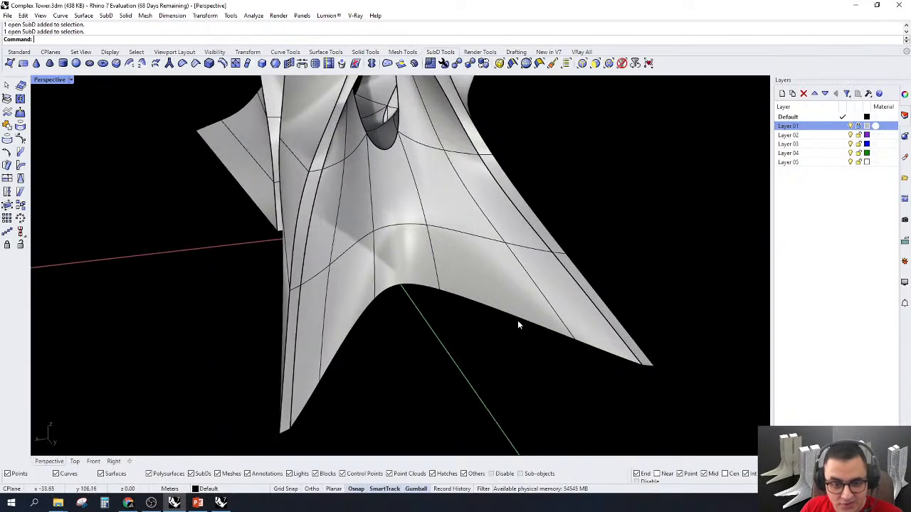
Select the four connected edges forming an arch outline at the base, from one leg over to the other side, and crease them
left_click(585, 63)
left_click(525, 274)
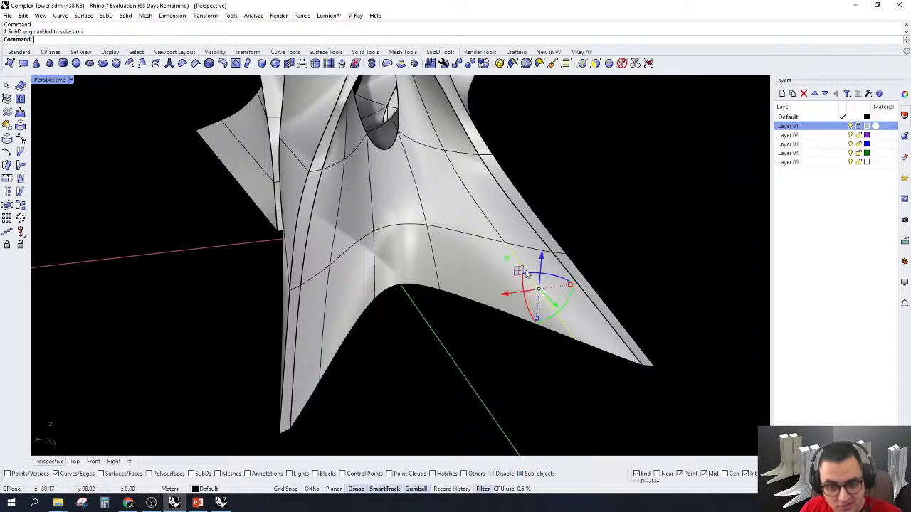
left_click(447, 232, "shift")
left_click(399, 231, "shift")
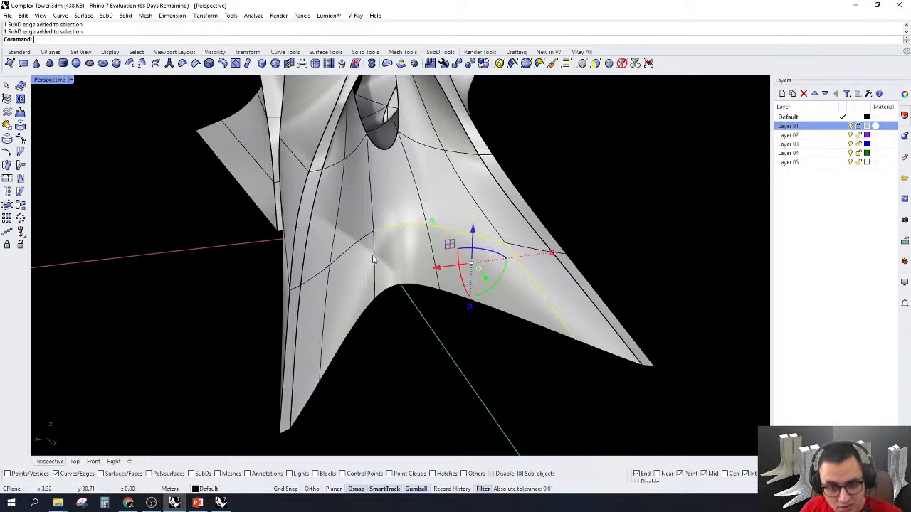
left_click(375, 260, "shift")
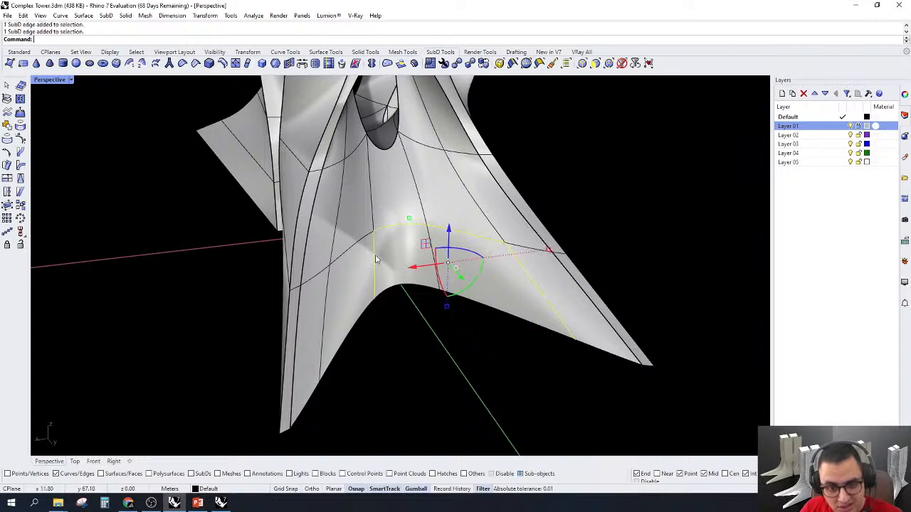
left_click(196, 67)
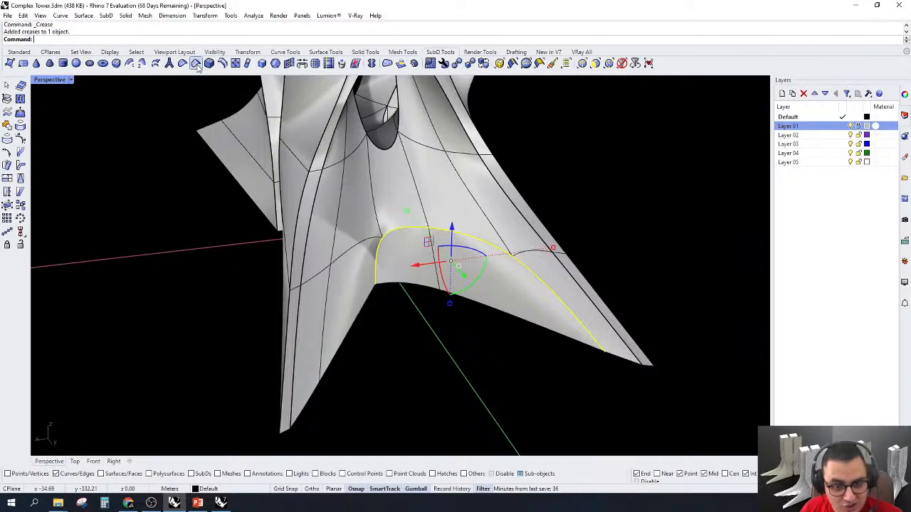
left_click(681, 193)
Bevel the creased base arch edges into a narrow strip in flat display, with 1 segment, proportional offset, straightness 0 and creases kept
right_click_drag(445, 304, 523, 311)
scroll(523, 311, "up", 2)
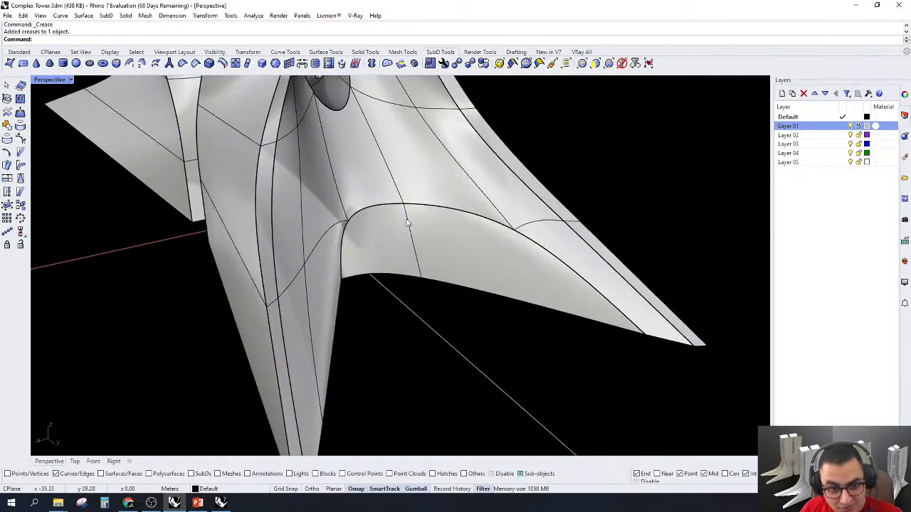
right_click_drag(672, 275, 601, 313)
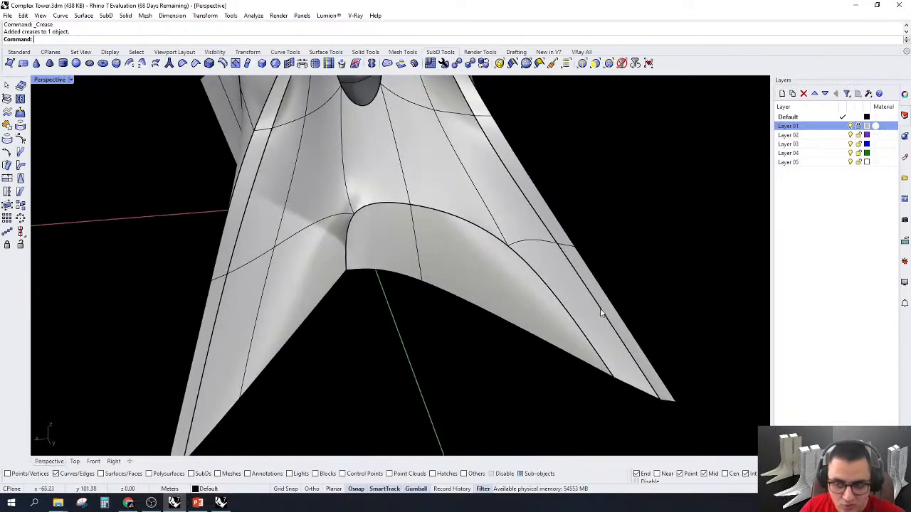
right_click_drag(449, 298, 463, 269)
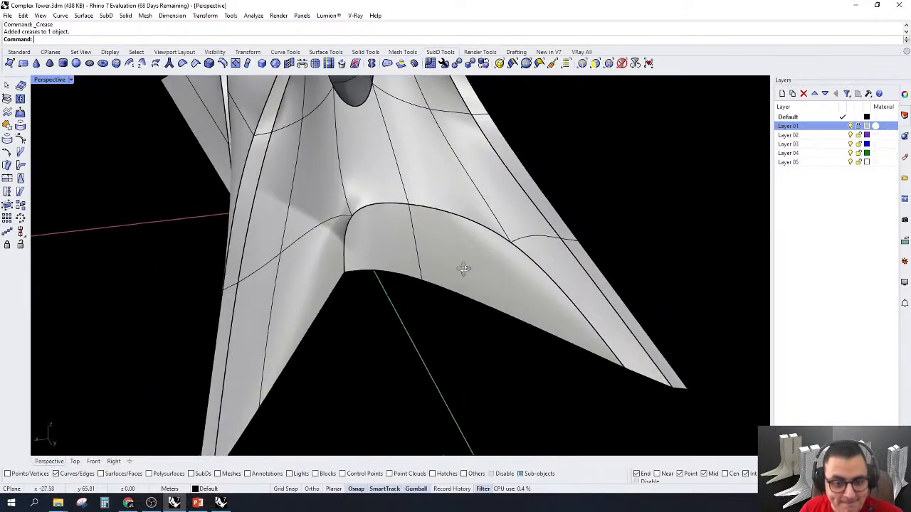
left_click(209, 62)
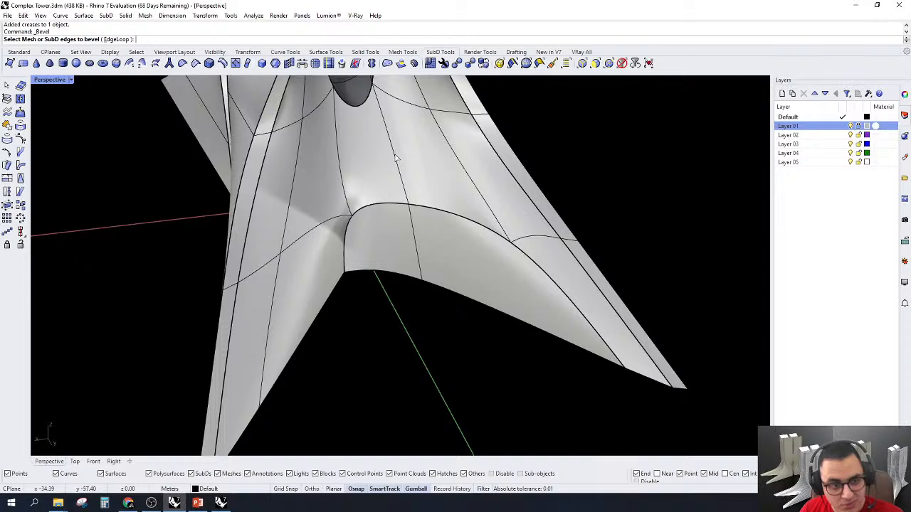
double_click(431, 209)
key("Return")
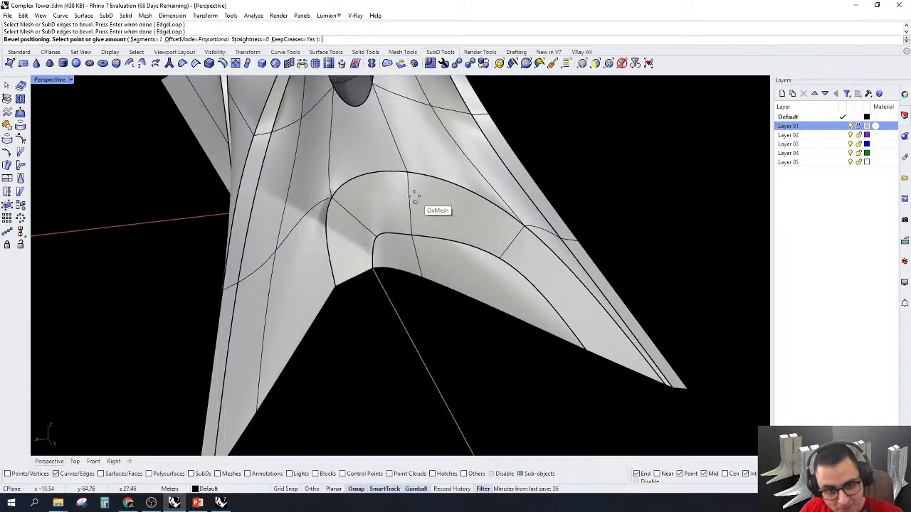
key("Tab")
scroll(401, 212, "up", 3)
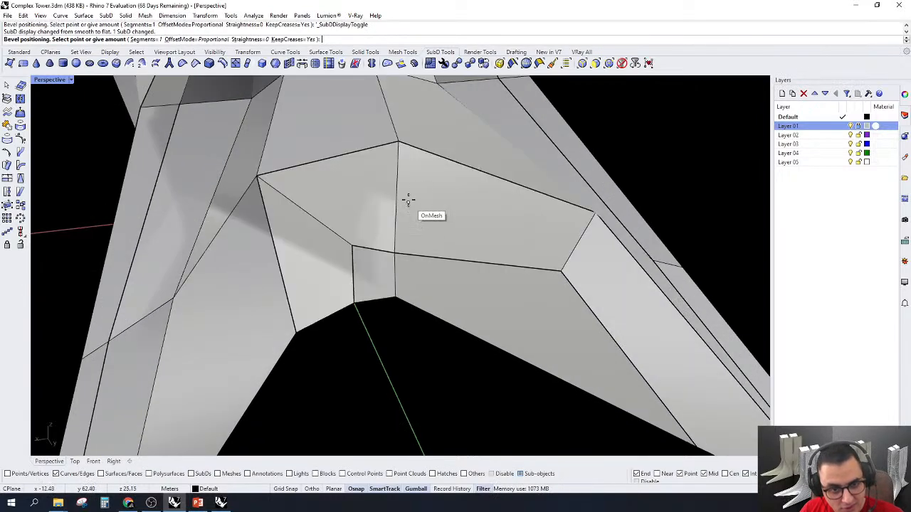
scroll(395, 193, "up", 5)
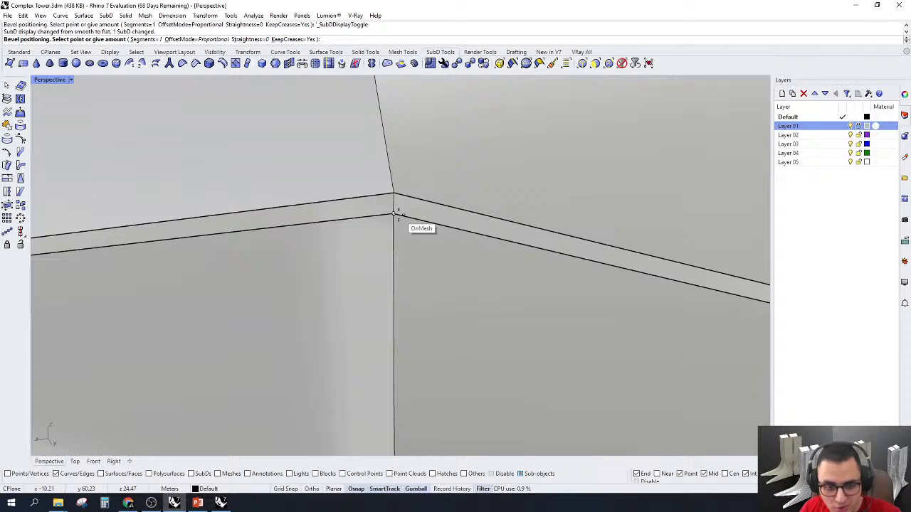
scroll(434, 277, "down", 4)
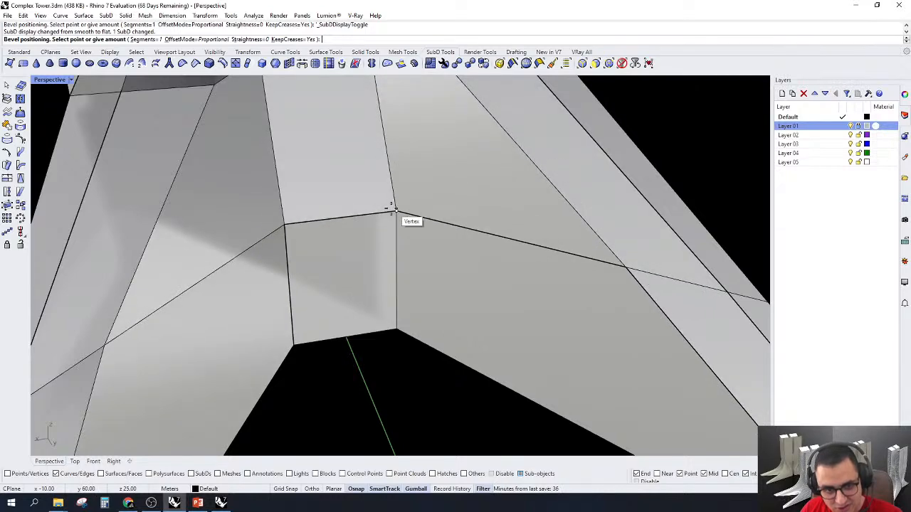
scroll(390, 210, "up", 5)
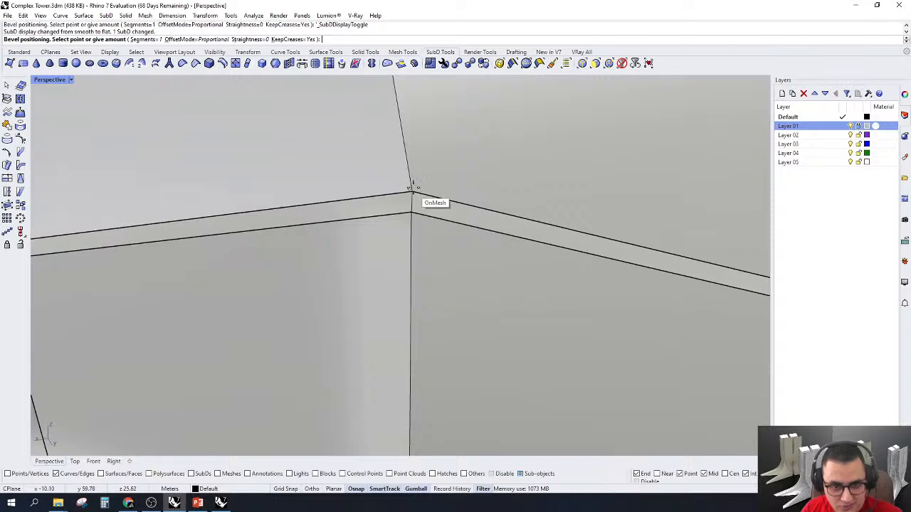
left_click(412, 187)
Move the lower bevel edge at the arch's top outward along the Y axis to form a projecting underside
scroll(427, 157, "down", 6)
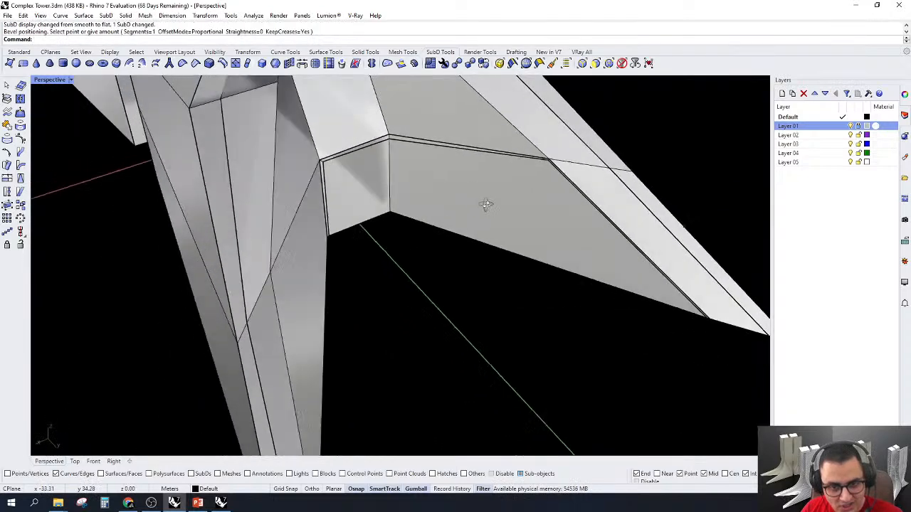
right_click_drag(486, 205, 463, 200)
scroll(360, 153, "up", 4)
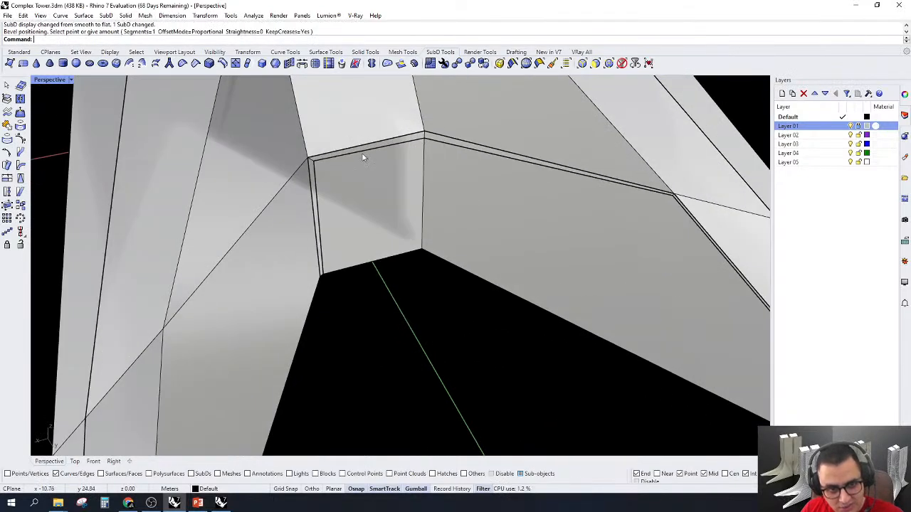
left_click(363, 154, "ctrl+shift")
left_click_drag(380, 171, 419, 237)
scroll(420, 201, "down", 6)
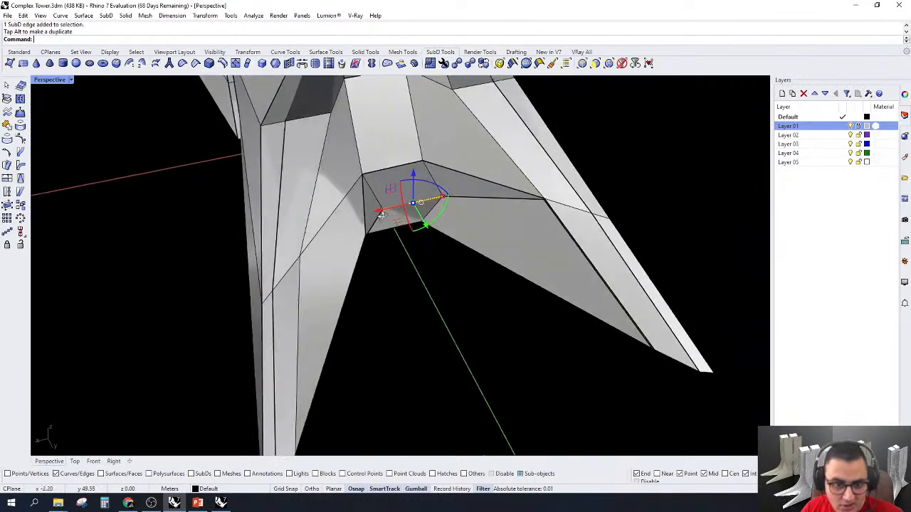
Limit sub-object selection to faces and delete the sloping face inside the base opening beneath the arch's top
right_click_drag(400, 223, 388, 273)
scroll(372, 226, "up", 7)
scroll(372, 246, "up", 4)
key("Escape")
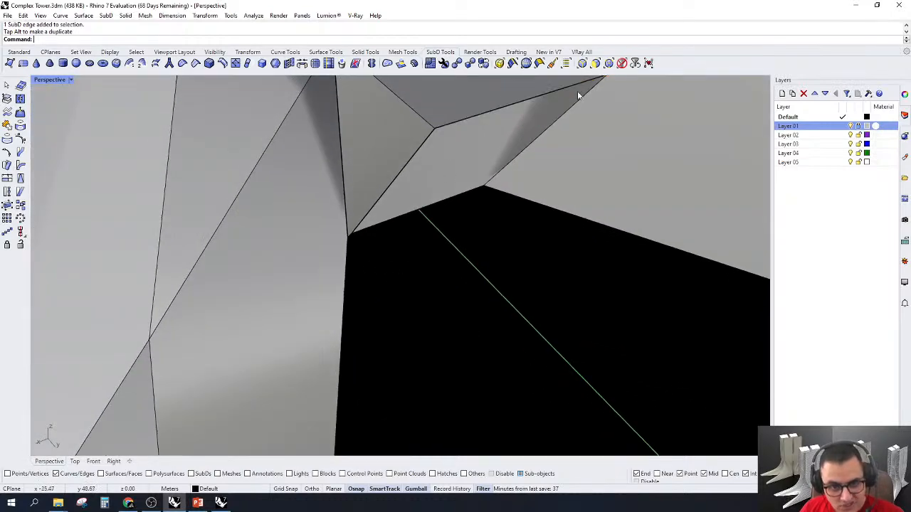
left_click(595, 64)
left_click(419, 181)
scroll(398, 206, "down", 5)
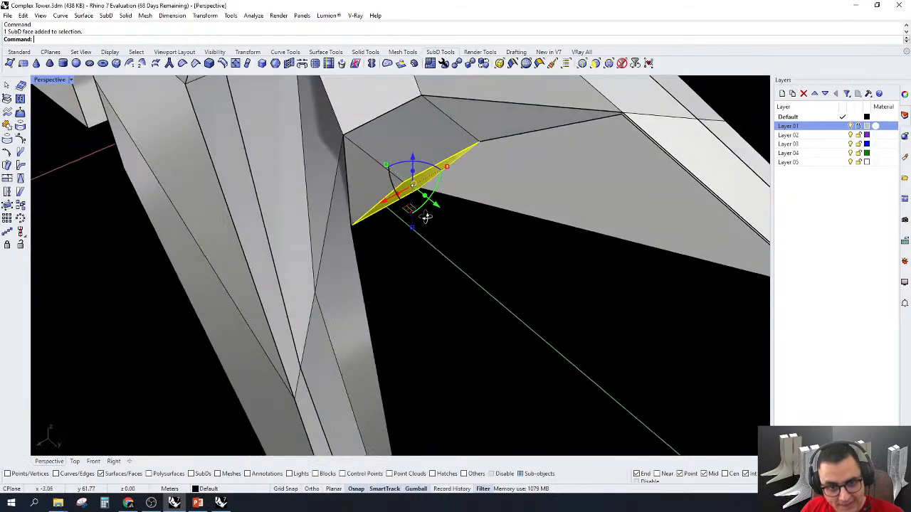
scroll(418, 193, "up", 5)
right_click_drag(420, 186, 438, 262)
key("Delete")
Flatten the face at the back of the arch opening by scaling it along the Y axis, and clear the selection
scroll(445, 195, "up", 3)
left_click(427, 144)
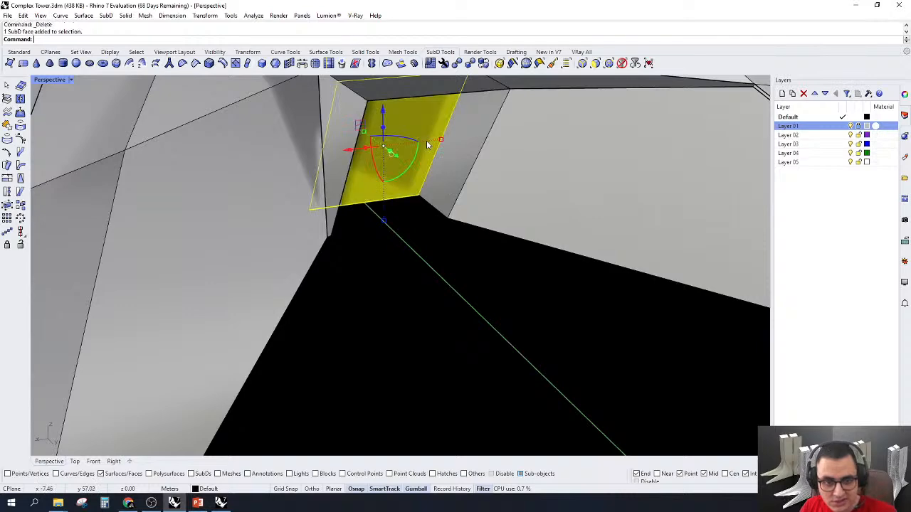
left_click_drag(363, 135, 379, 142)
right_click_drag(378, 142, 447, 126)
scroll(449, 125, "up", 3)
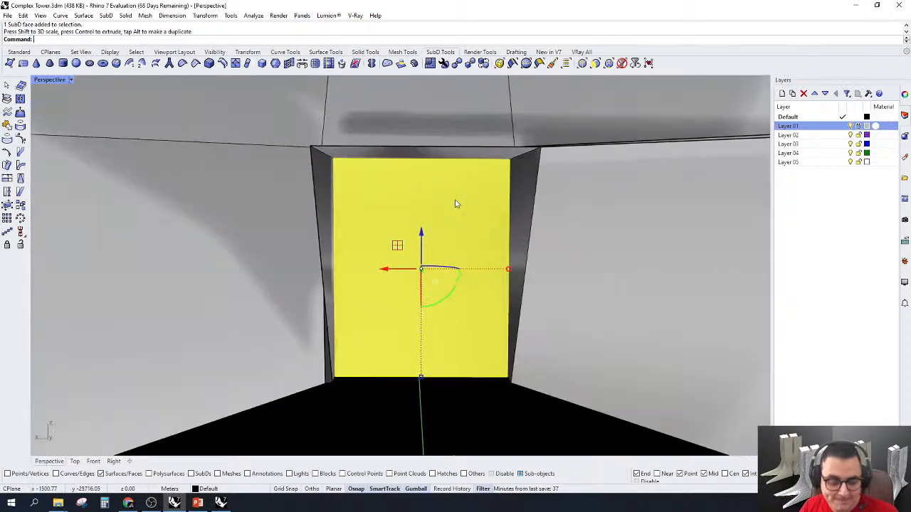
right_click_drag(457, 201, 514, 236)
right_click_drag(429, 177, 433, 221)
key("Escape")
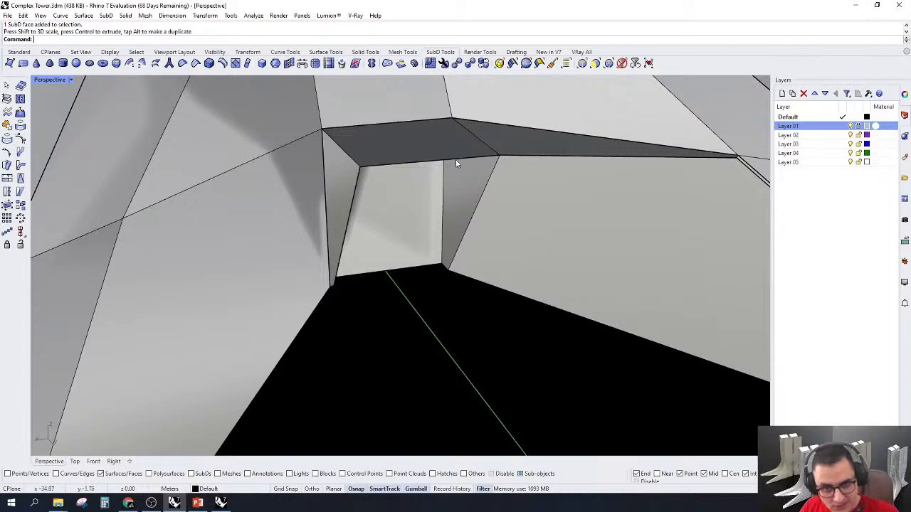
left_click(459, 170)
key("Escape")
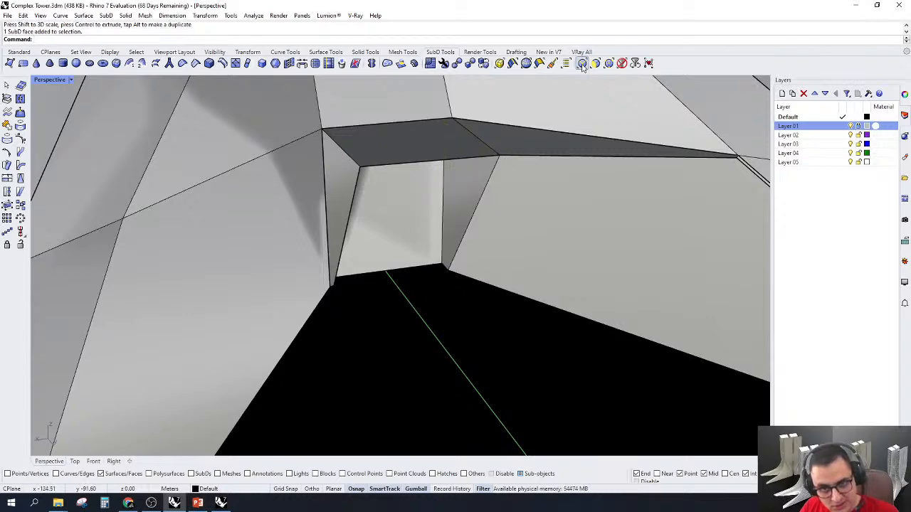
Limit selection to edges and, in the Front view, move the back face's top edge about 18 m down along Z
left_click(582, 64)
right_click_drag(414, 252, 377, 207)
scroll(388, 205, "up", 5)
left_click(445, 151)
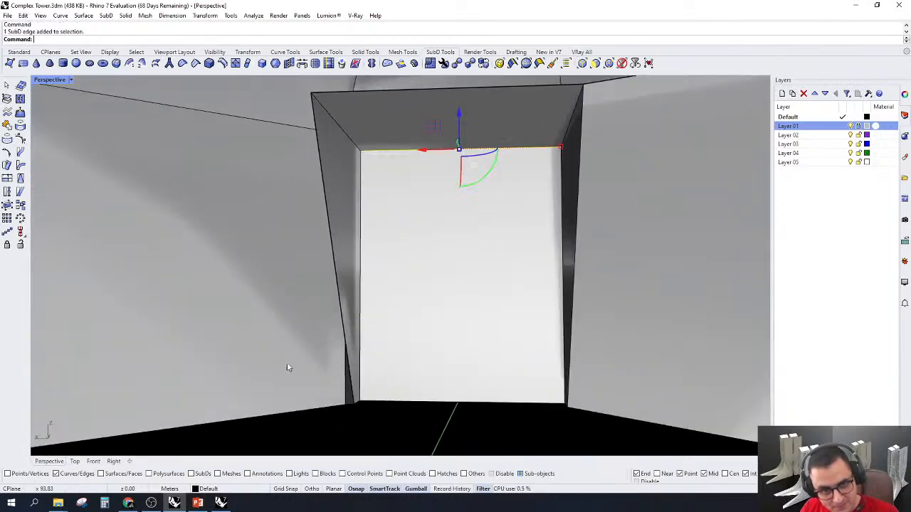
left_click(93, 461)
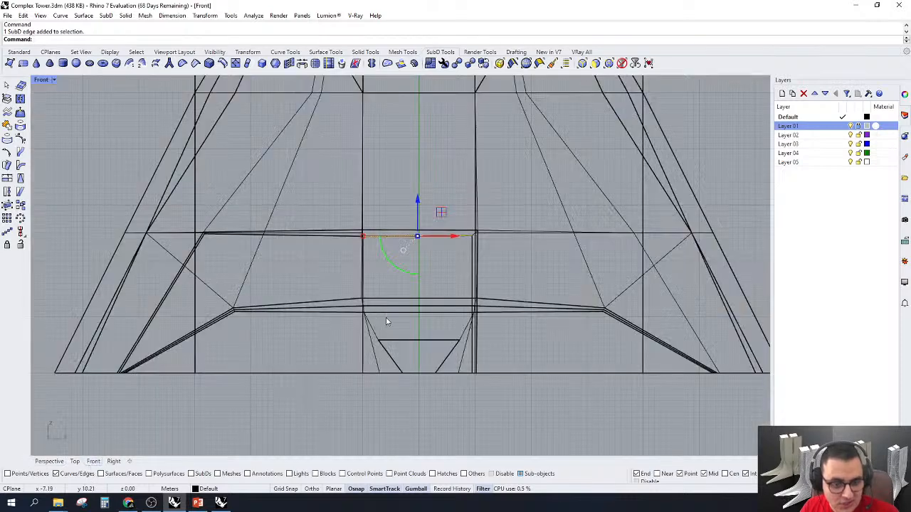
scroll(388, 320, "up", 3)
left_click_drag(402, 132, 409, 304)
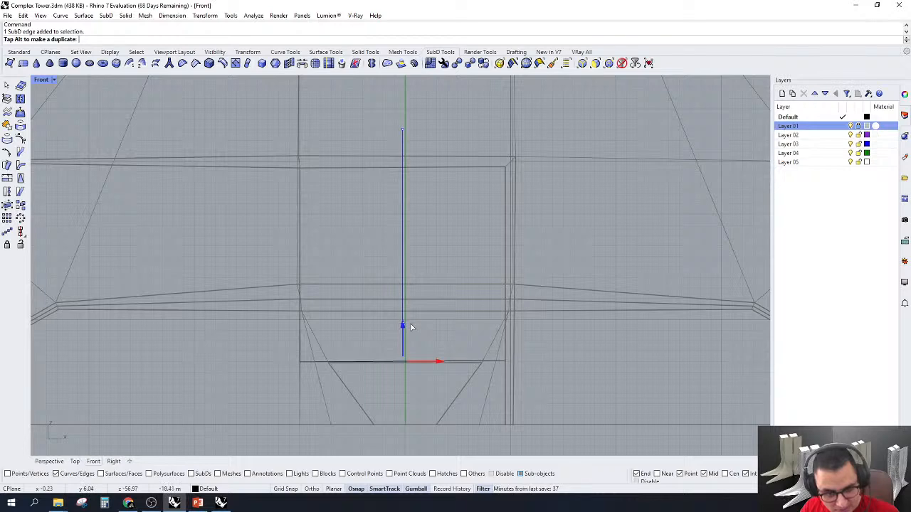
left_click_drag(410, 324, 411, 325)
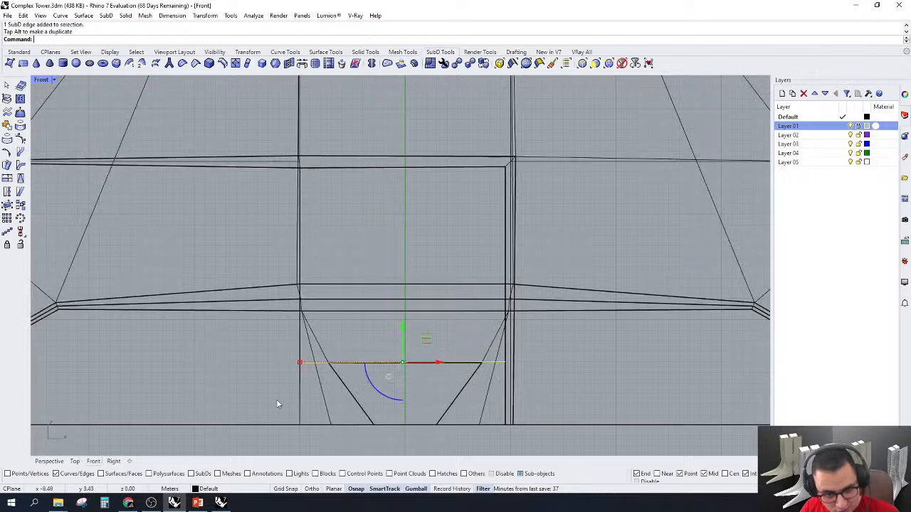
In the Perspective view, select the short ground edges on both sides of the inner opening and scale them closer together along X
left_click(49, 461)
right_click_drag(414, 340, 526, 321)
left_click(462, 325)
left_click(418, 290, "shift")
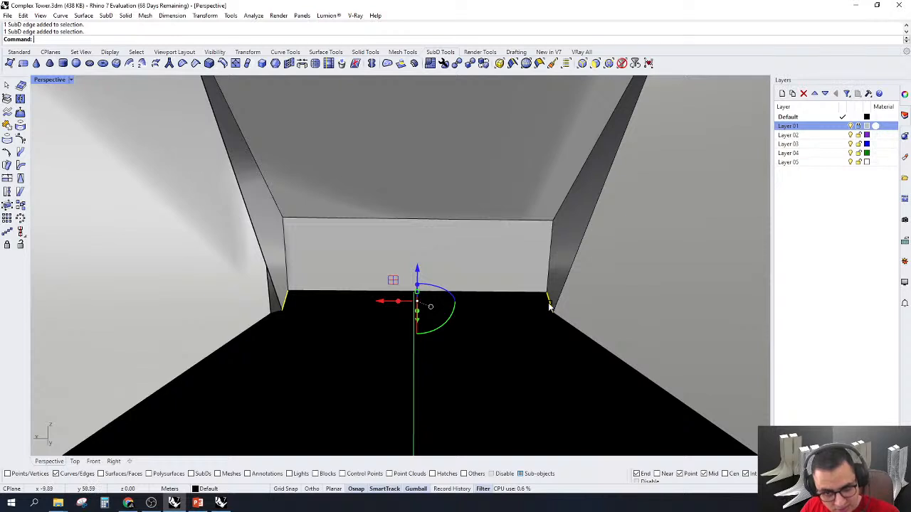
left_click_drag(550, 306, 521, 311)
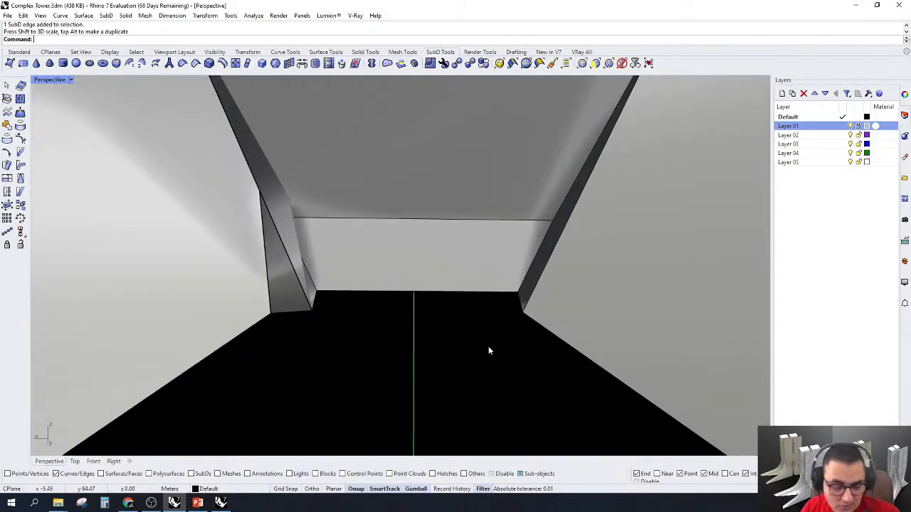
Shorten the top edge of the inner back face by scaling it along the X axis
right_click_drag(417, 224, 350, 202)
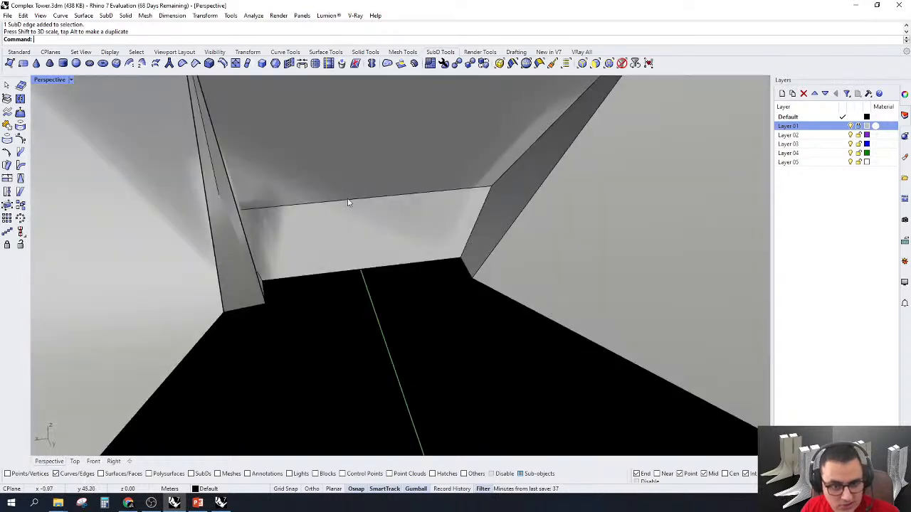
left_click(348, 204)
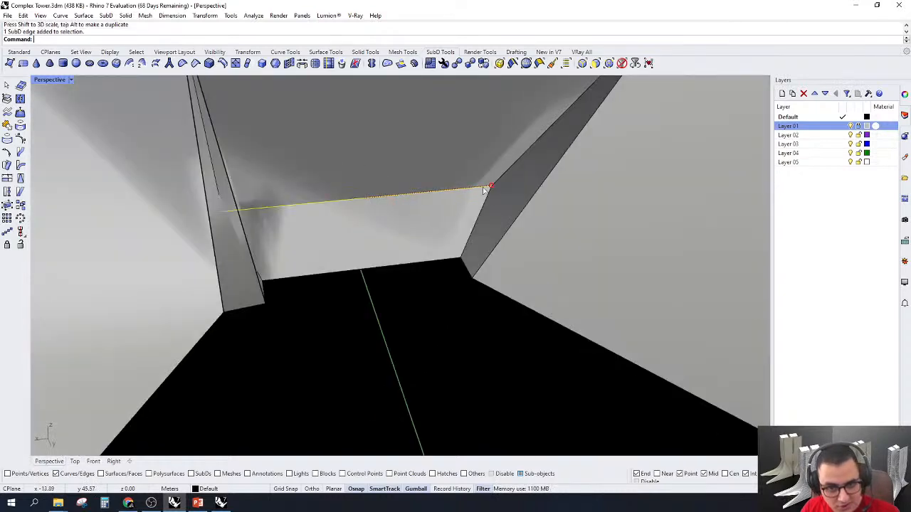
left_click_drag(484, 190, 444, 194)
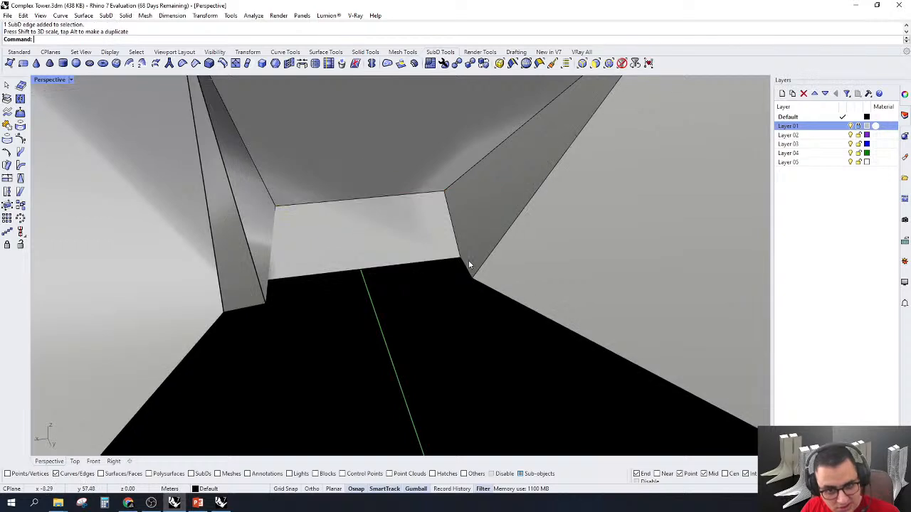
Select both short ground edges again and scale them further inward along X to narrow the opening's foot
left_click(464, 271)
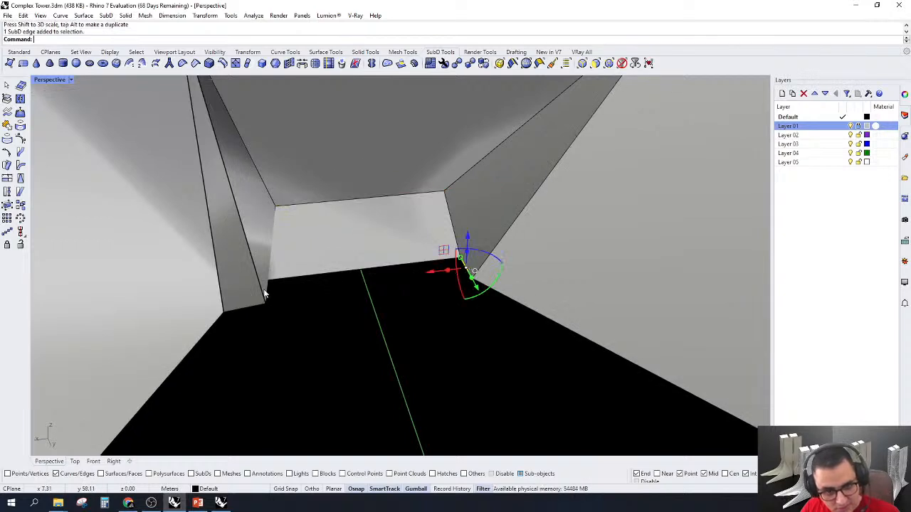
right_click_drag(267, 291, 302, 320)
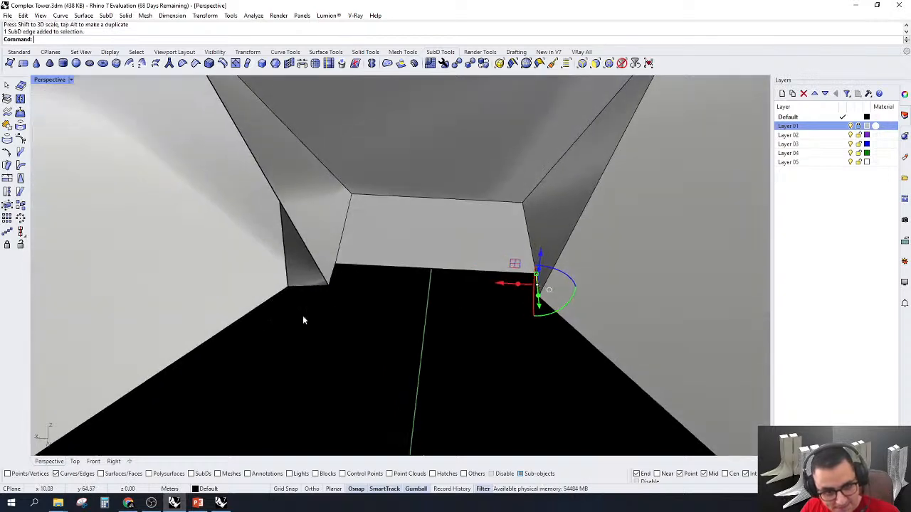
left_click(330, 278, "shift")
left_click_drag(538, 288, 506, 285)
left_click(522, 327)
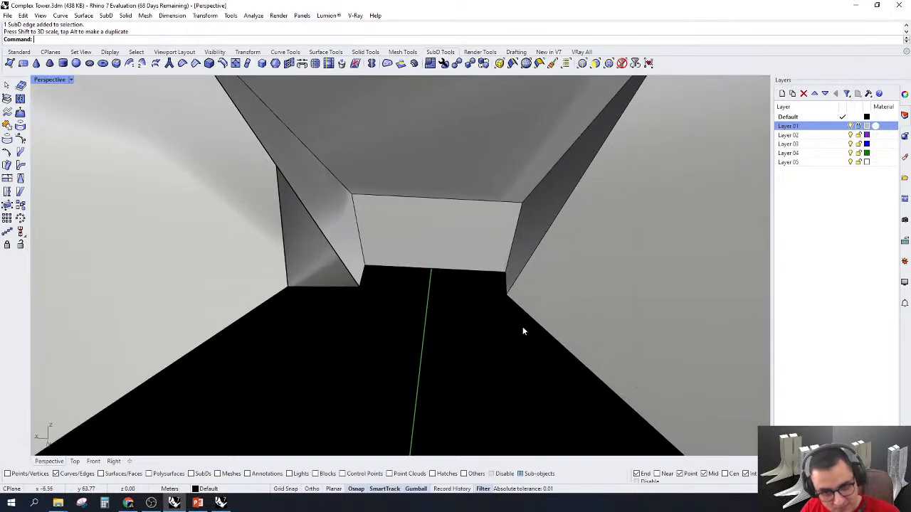
Switch to smooth display and crease the two side edges and top edge of the inner back face
key("Tab")
right_click_drag(522, 326, 514, 270)
left_click(501, 267)
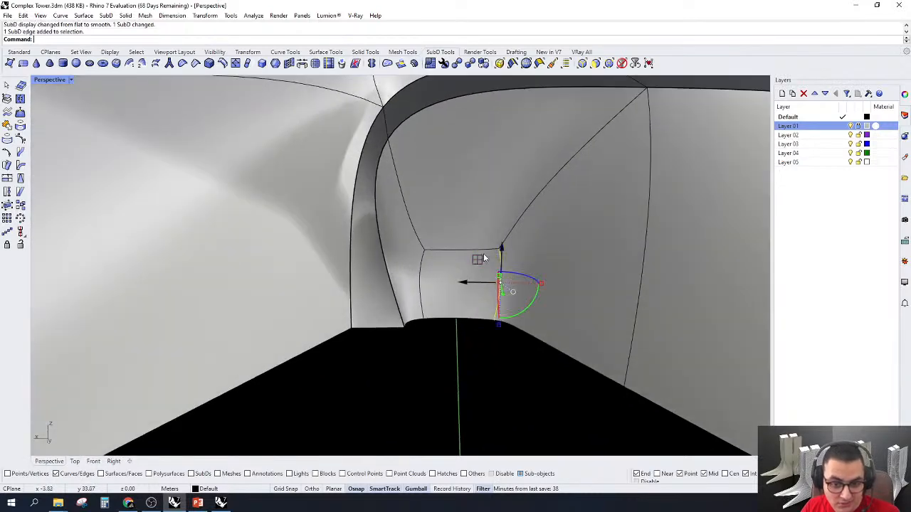
left_click(476, 249, "shift")
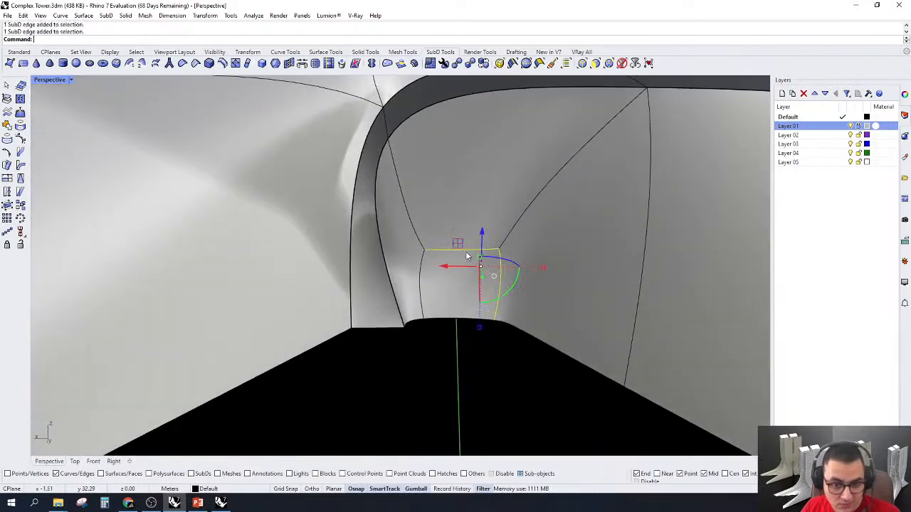
left_click(421, 273, "shift")
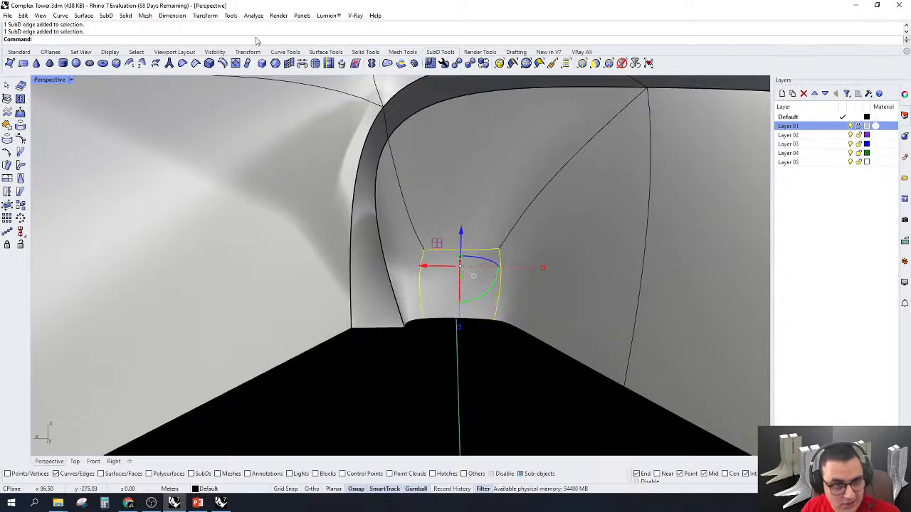
left_click(196, 64)
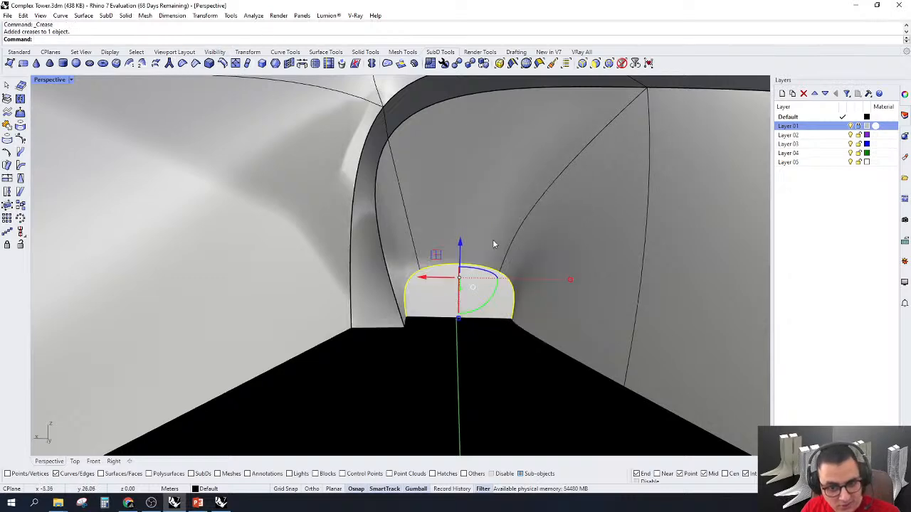
left_click(536, 347)
right_click_drag(457, 353, 505, 347)
scroll(328, 212, "down", 5)
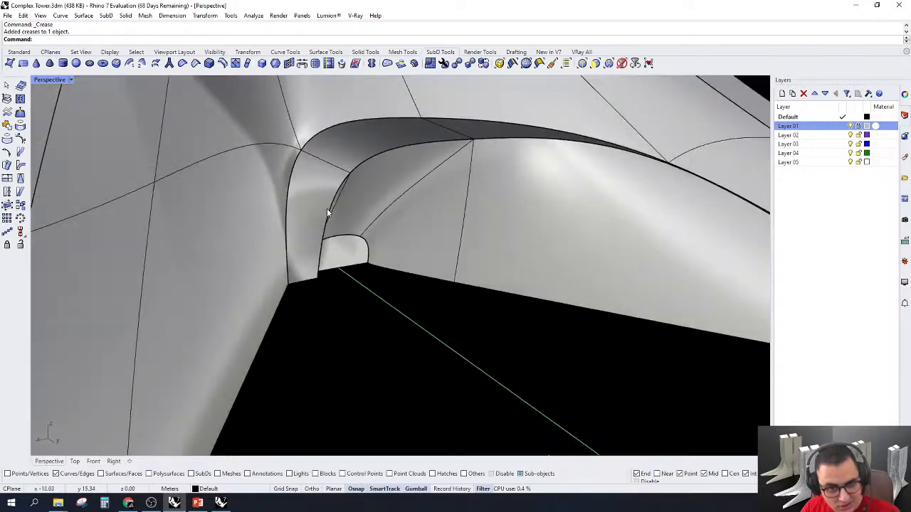
In flat display, select the three cross edges along the arch's underside and move them down along the Z axis
key("Tab")
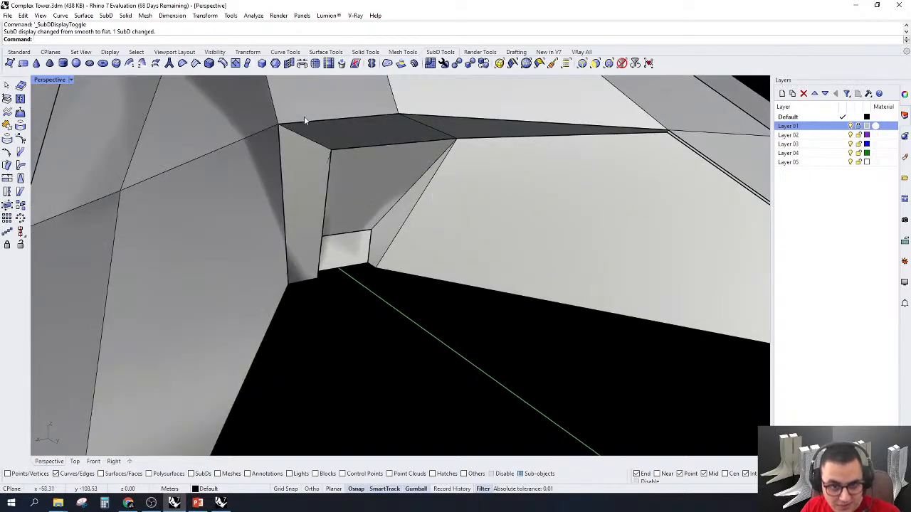
right_click_drag(278, 126, 611, 135)
scroll(590, 155, "up", 5)
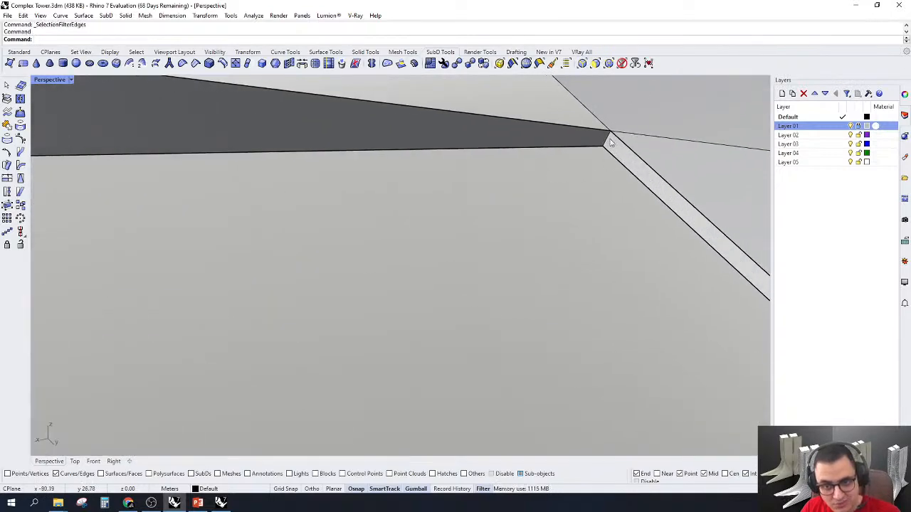
left_click(609, 139)
scroll(609, 138, "down", 8)
scroll(404, 112, "up", 5)
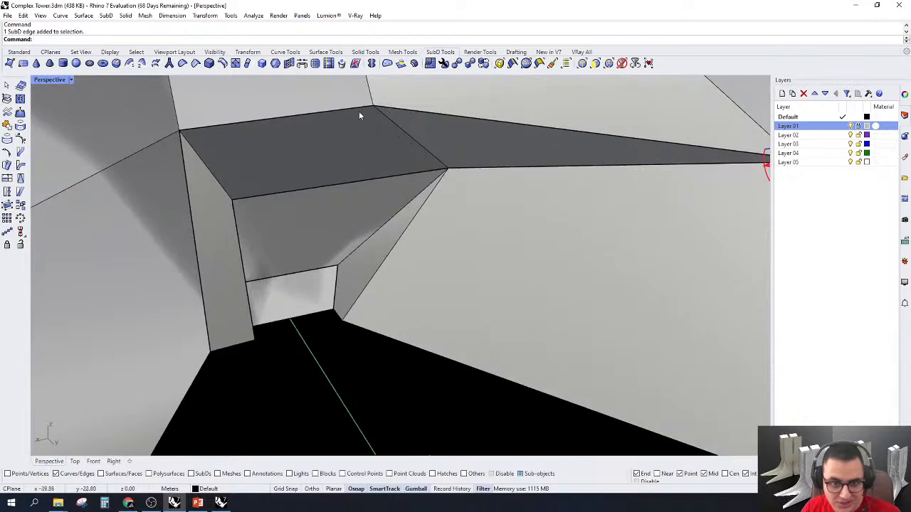
left_click(393, 125, "shift")
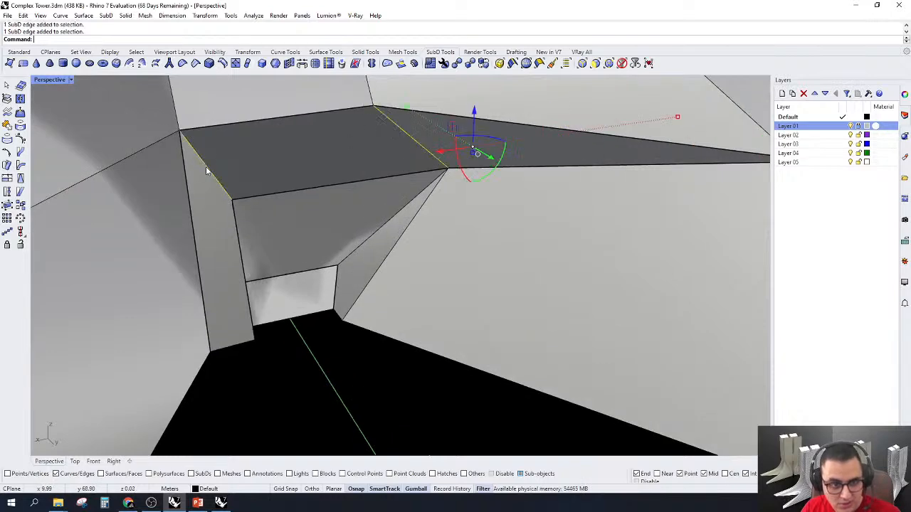
scroll(206, 167, "down", 5)
mouse_move(318, 227)
right_mouse_down()
mouse_move(303, 239)
mouse_move(321, 227)
right_mouse_up()
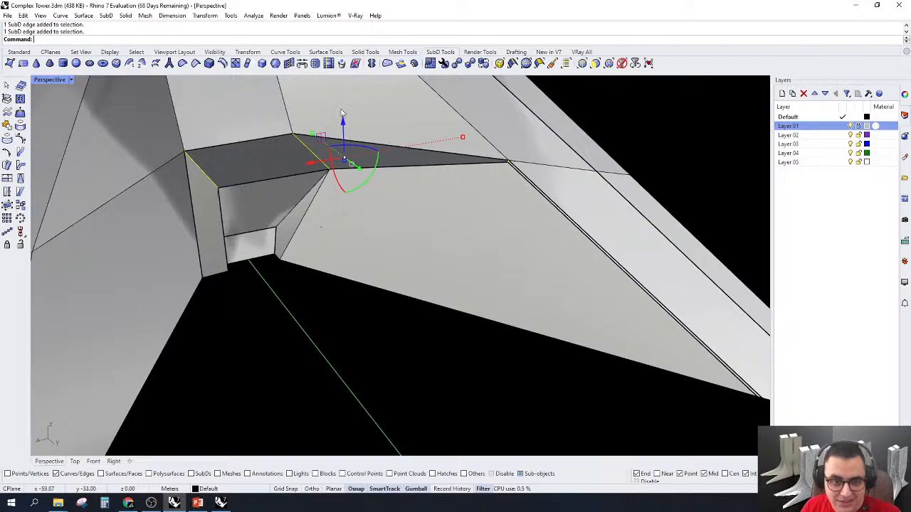
left_click_drag(342, 121, 345, 179)
left_click(380, 344)
right_click_drag(379, 344, 273, 306)
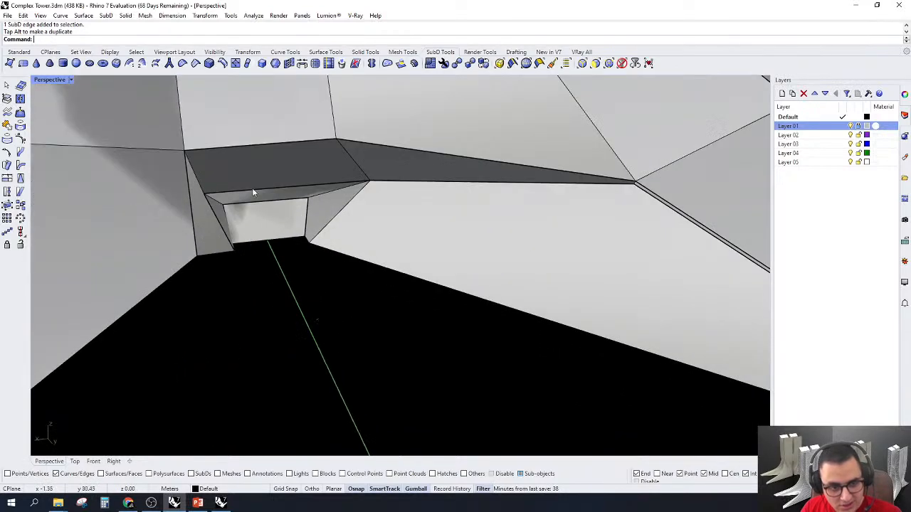
Bevel the underside's inner edge loop into a thin strip with 1 segment, proportional offset, straightness 0 and creases kept, and show it smooth
double_click(276, 191)
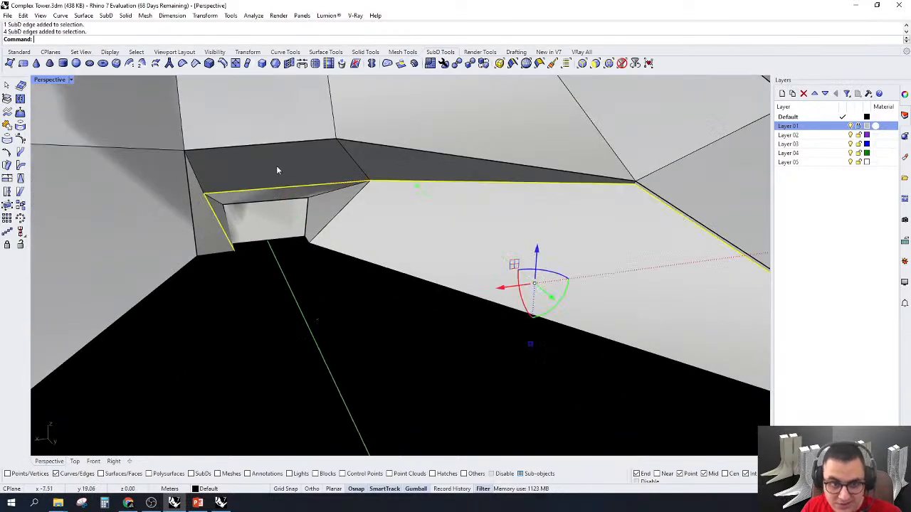
left_click(183, 64)
scroll(293, 181, "up", 3)
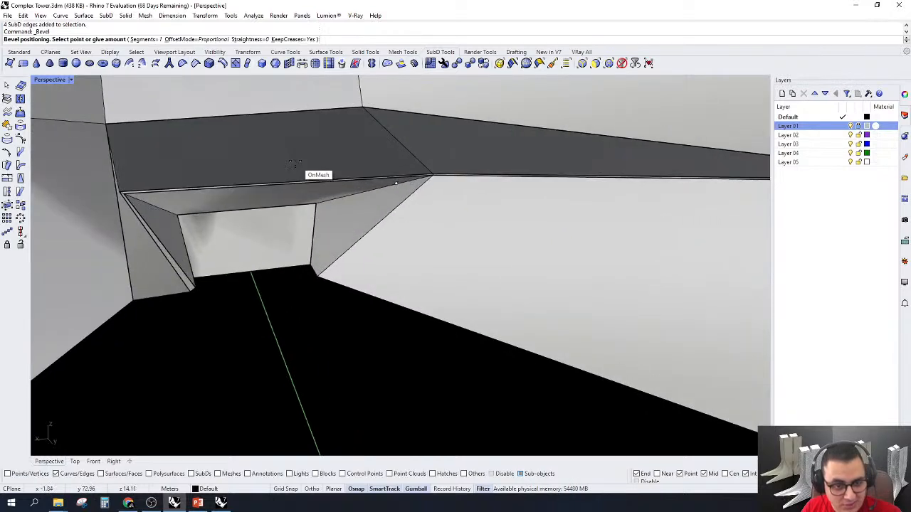
scroll(377, 175, "up", 3)
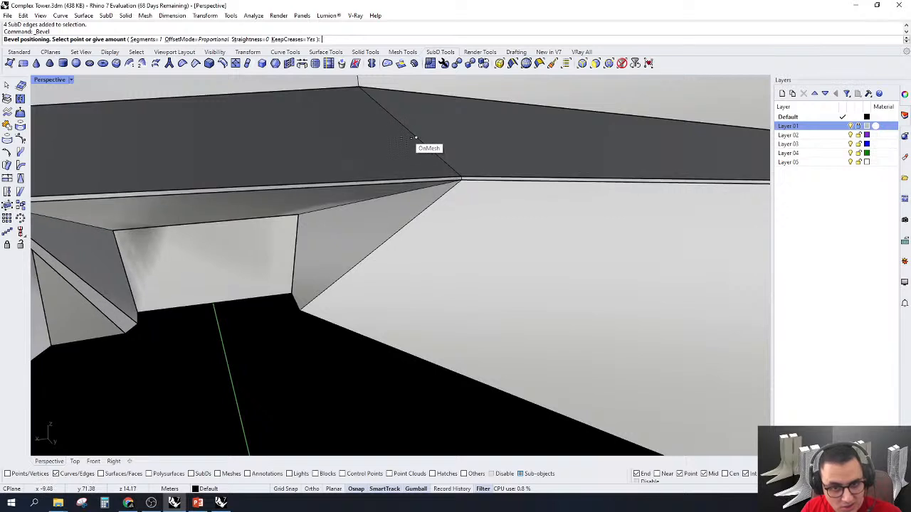
scroll(430, 148, "up", 2)
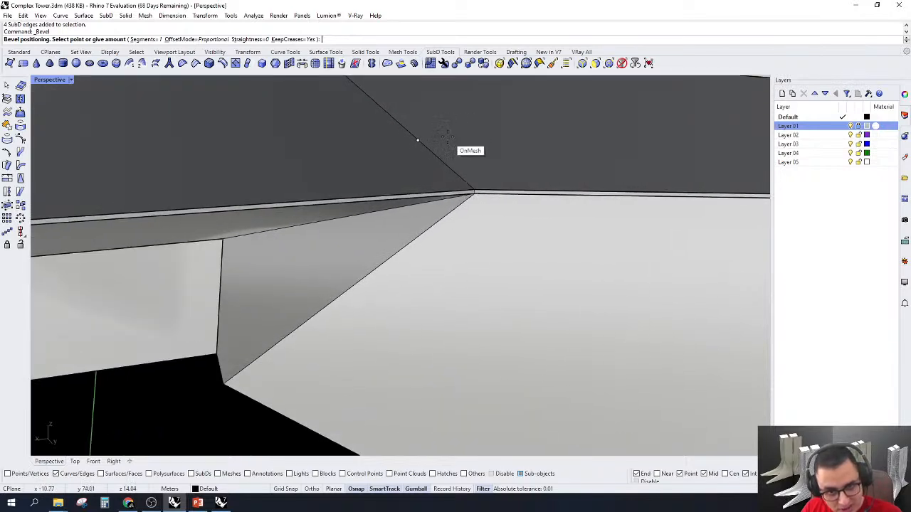
left_click(443, 130)
scroll(443, 135, "down", 4)
key("Tab")
Select the short ground edge at the foot of the bevelled strip and move it along the Y axis
right_click_drag(403, 184, 252, 204)
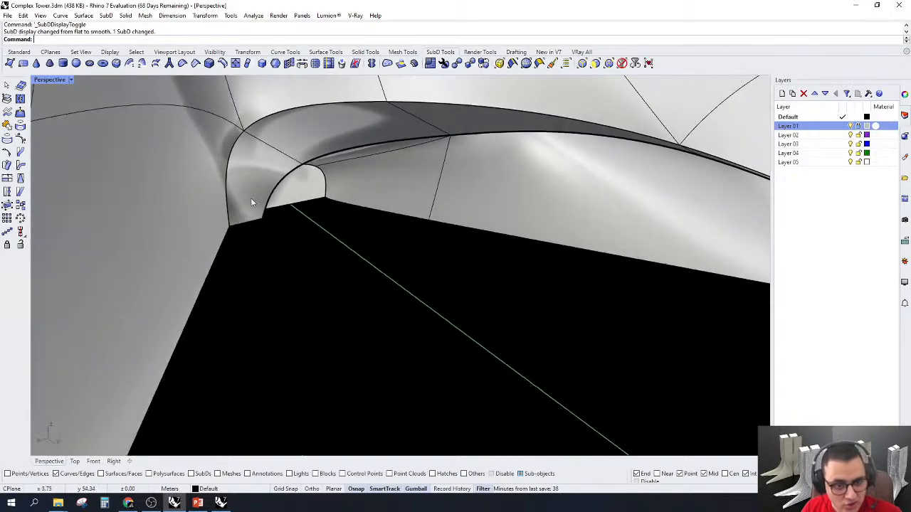
scroll(252, 203, "up", 3)
right_click_drag(313, 244, 279, 245)
right_click_drag(452, 232, 529, 236)
left_click(525, 233)
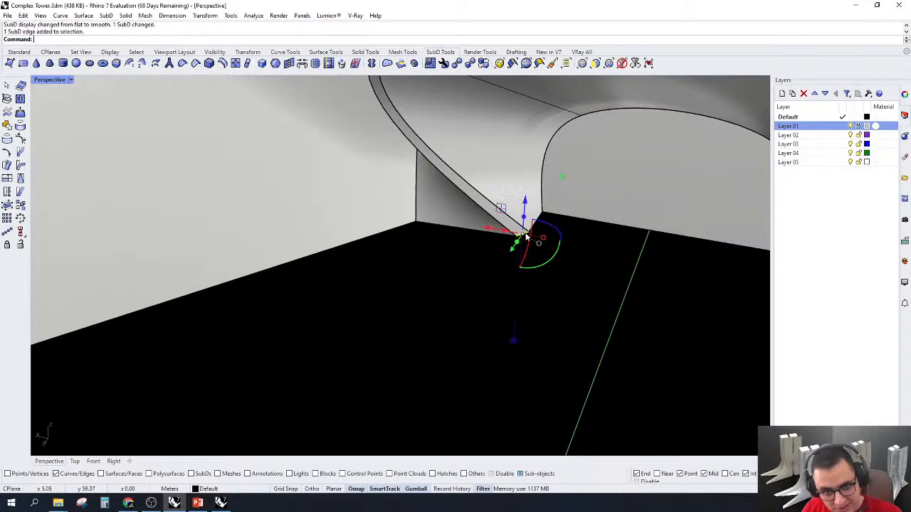
left_click_drag(518, 250, 459, 309)
right_click_drag(459, 309, 384, 246)
Select the curved outer edges of the strip's narrow leg and nudge them slightly along the X axis
scroll(432, 218, "down", 3)
scroll(432, 219, "up", 3)
key("Escape")
left_click(427, 230)
scroll(428, 230, "down", 3)
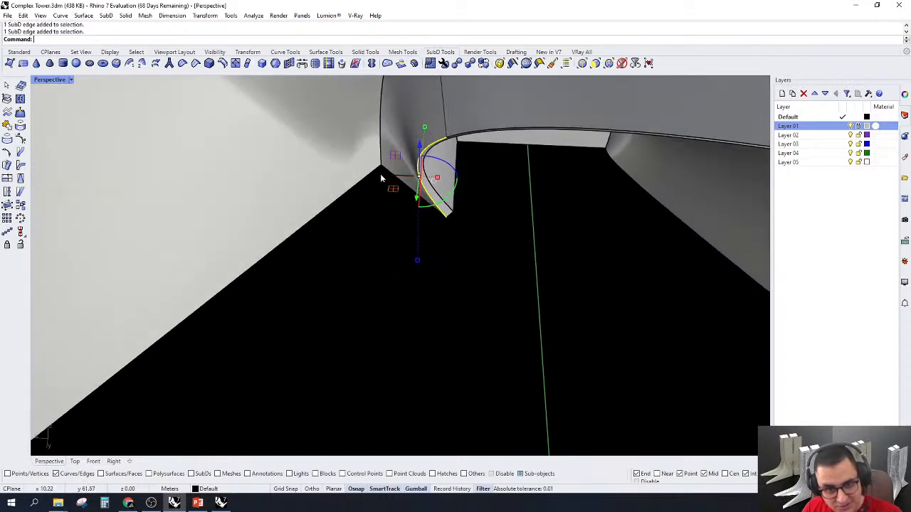
left_click_drag(381, 178, 379, 178)
left_click(518, 333)
Select the upper long edge of the strip under the arch and raise it slightly along the Z axis to widen the strip
scroll(501, 183, "down", 4)
right_click_drag(501, 183, 541, 253)
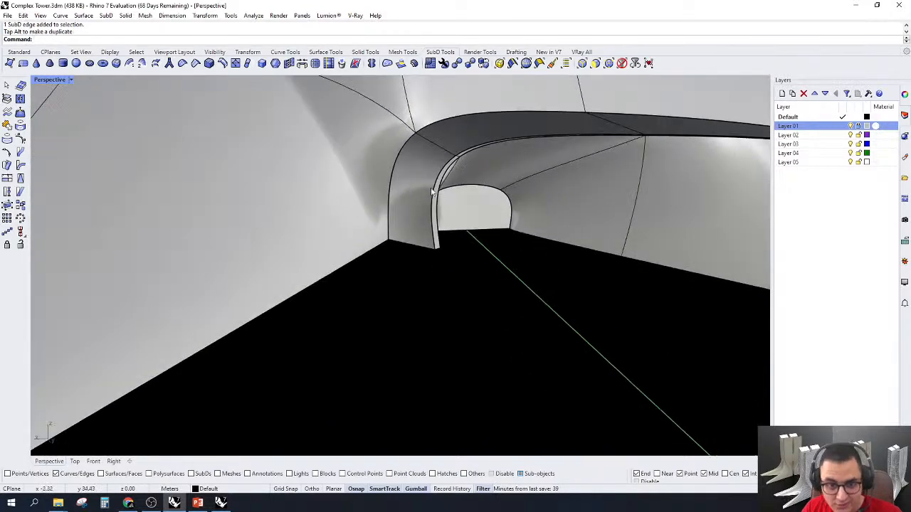
scroll(554, 152, "up", 5)
left_click(541, 160)
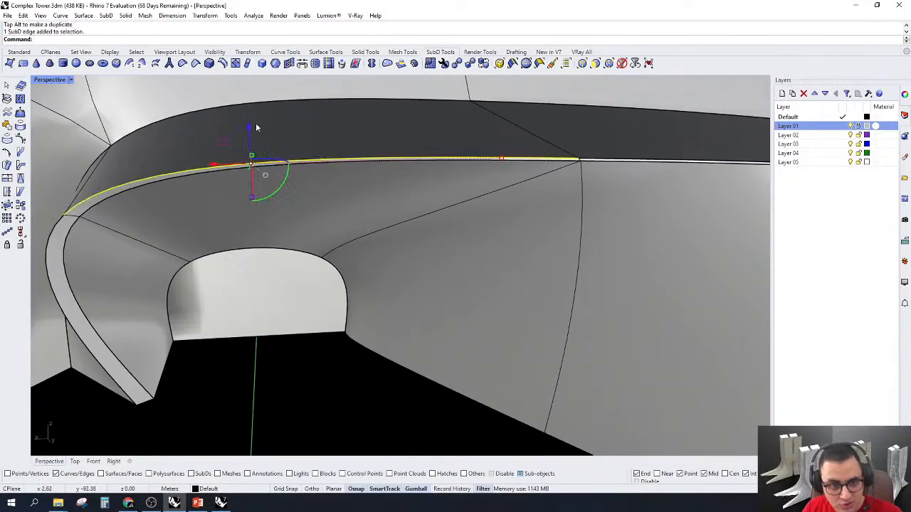
left_click_drag(249, 123, 248, 118)
left_click(295, 334)
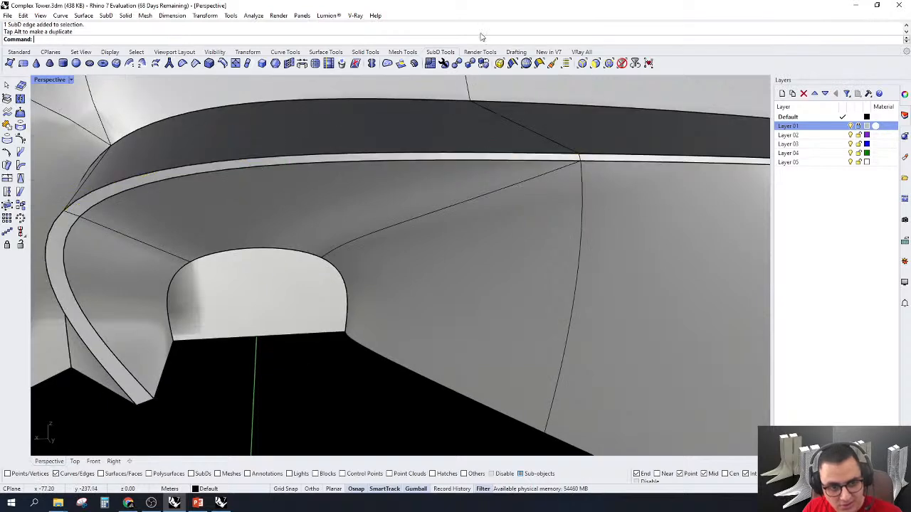
Select the short cross edge on the strip along the arch's long side and move it along the X axis
scroll(392, 190, "down", 8)
right_click_drag(370, 204, 485, 347)
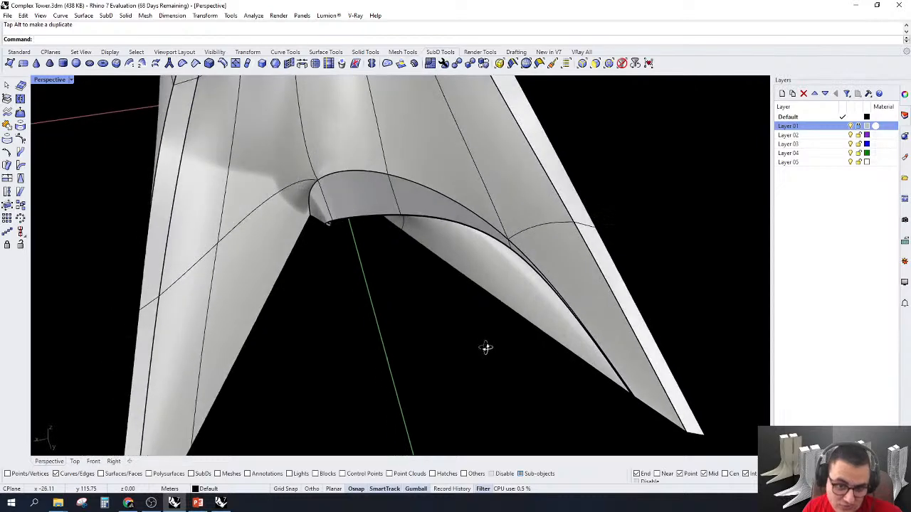
scroll(415, 254, "up", 10)
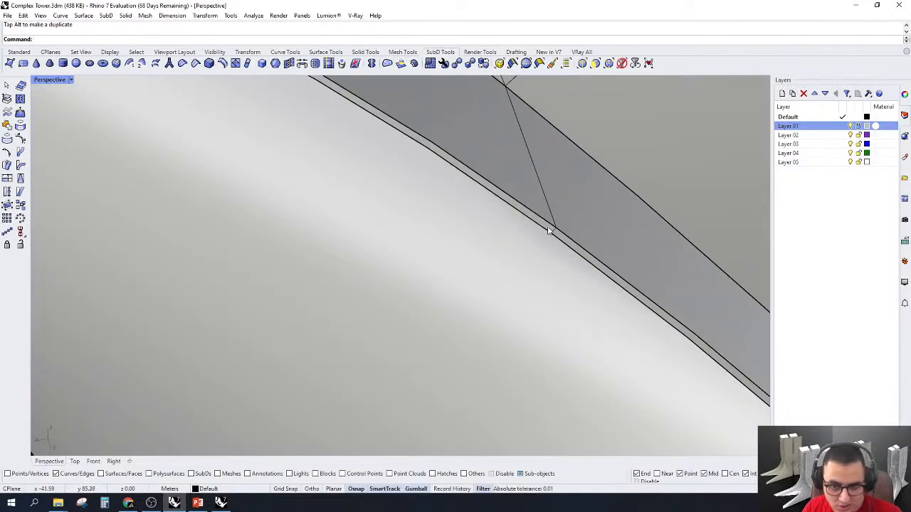
scroll(553, 233, "down", 8)
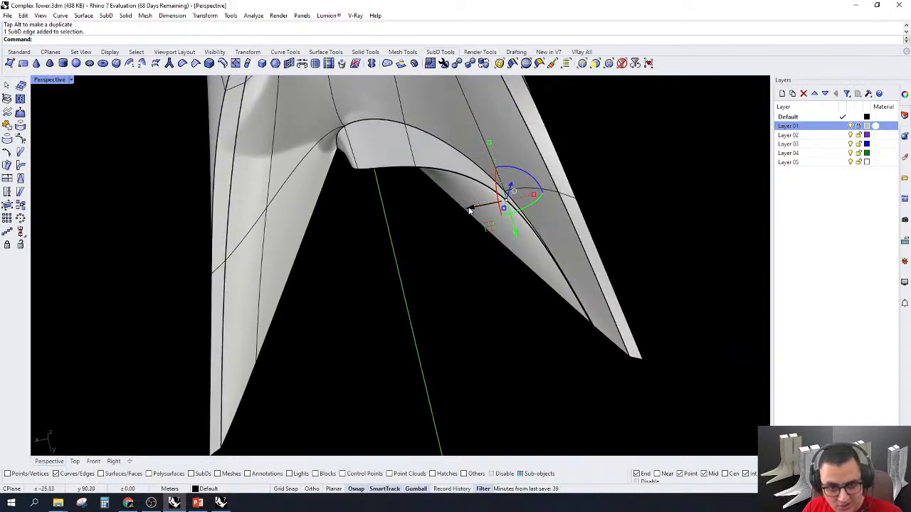
left_click_drag(470, 211, 452, 236)
left_click(462, 301)
right_click_drag(461, 301, 469, 214)
scroll(446, 154, "up", 6)
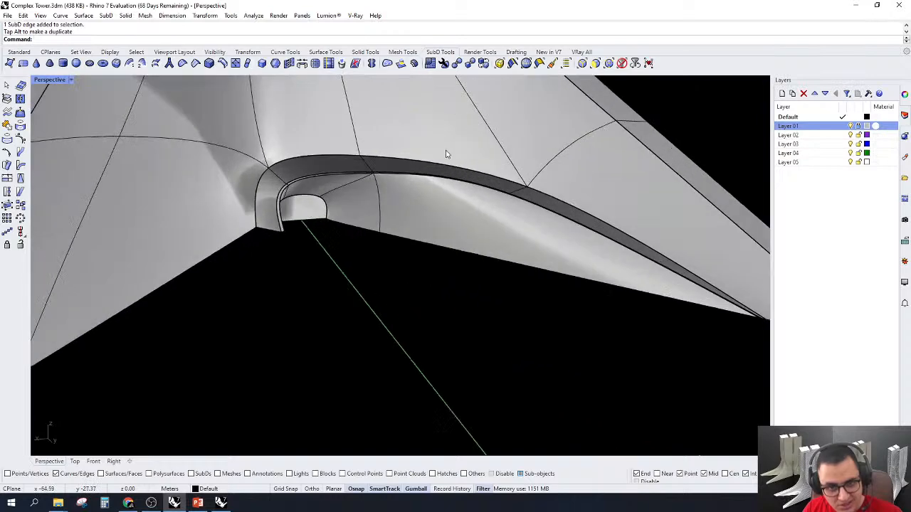
Select the cross edges midway along the arch's long underside and lower them along the Z axis
right_click_drag(447, 154, 520, 202)
left_click(509, 200)
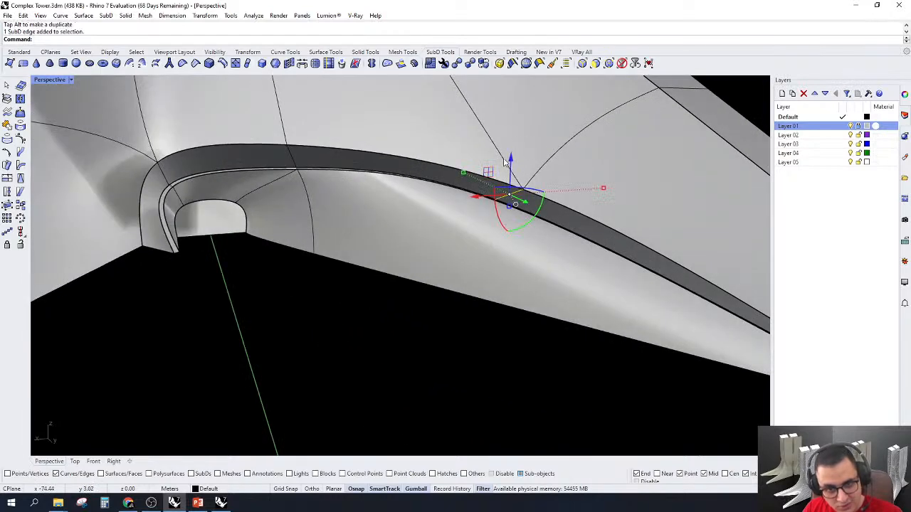
scroll(508, 189, "up", 4)
right_click_drag(507, 187, 495, 151)
left_click(435, 191)
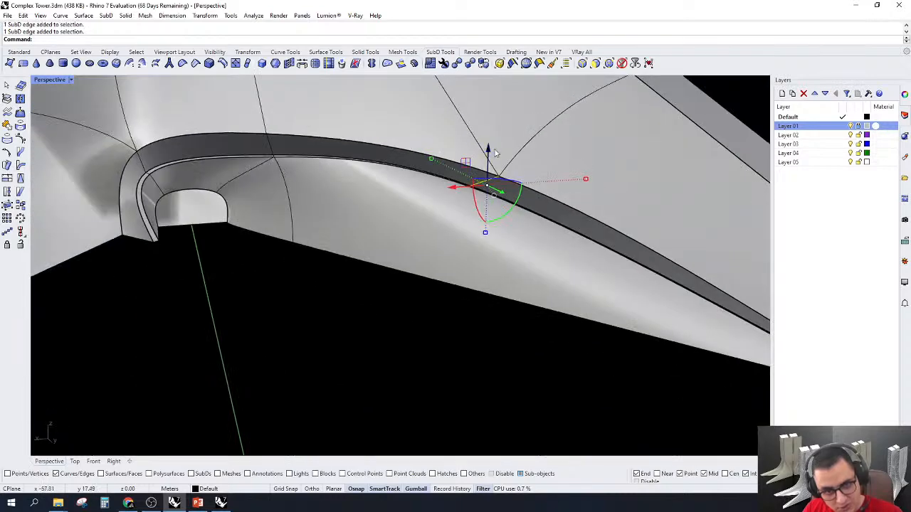
left_click_drag(487, 151, 502, 208)
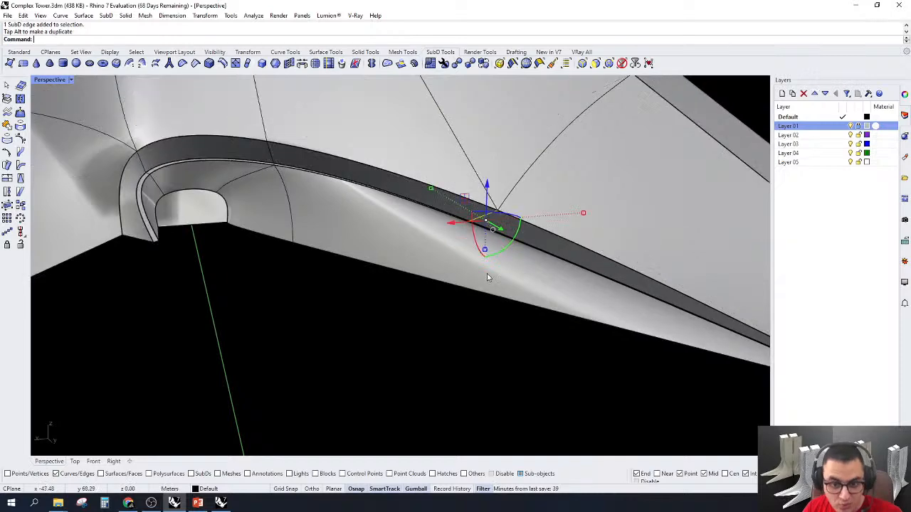
right_click_drag(473, 298, 592, 169)
In flat display, scale the inner back face's top edge wider along X, and return to smooth display
key("Tab")
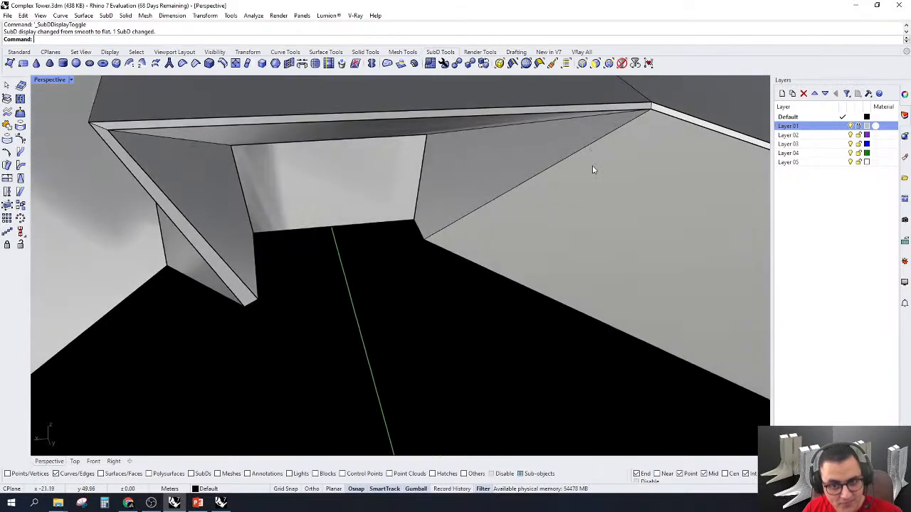
right_click_drag(427, 170, 421, 261)
left_click(422, 253)
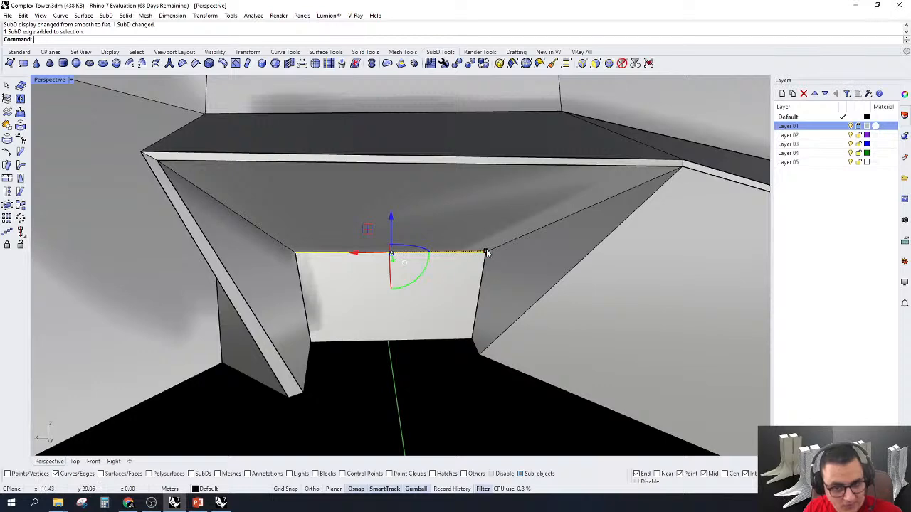
left_click_drag(486, 252, 514, 252)
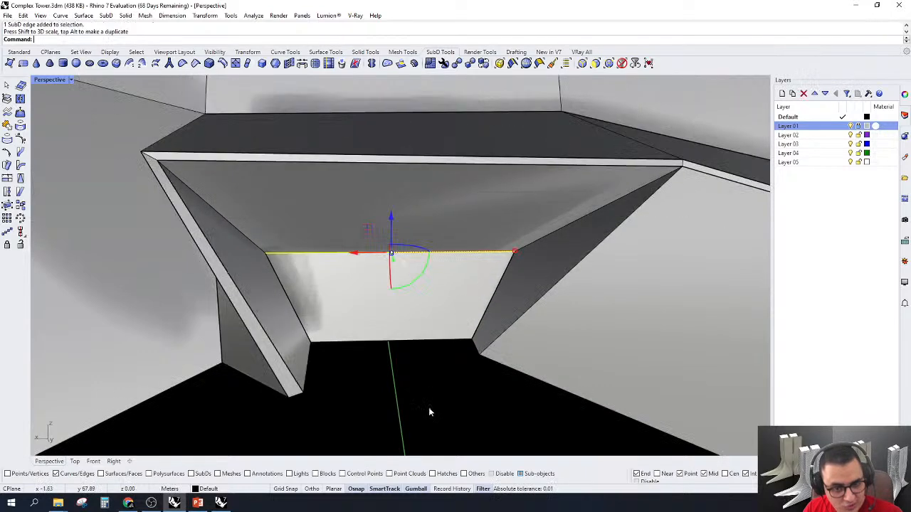
key("Tab")
right_click_drag(455, 253, 491, 323)
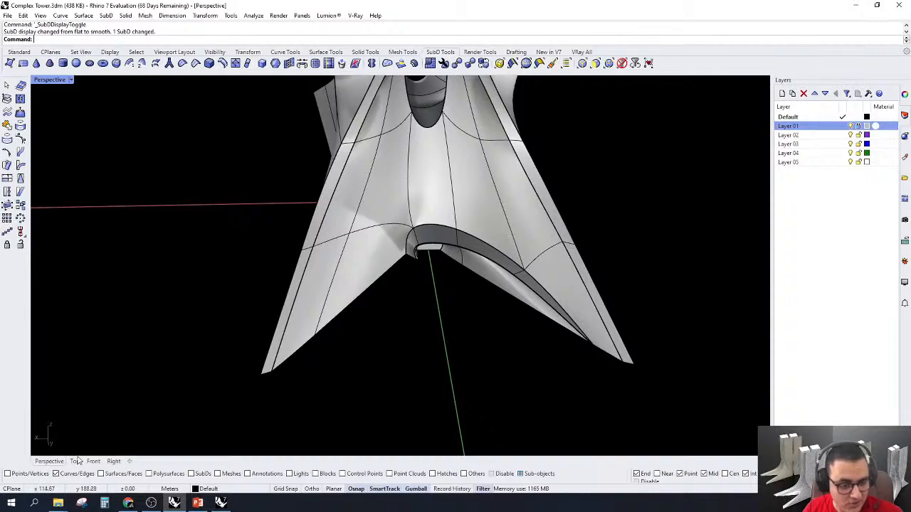
In the Top view, select the four edges of the inner back face and move them outward along the Y axis
left_click(74, 461)
scroll(425, 356, "down", 5)
scroll(432, 205, "up", 4)
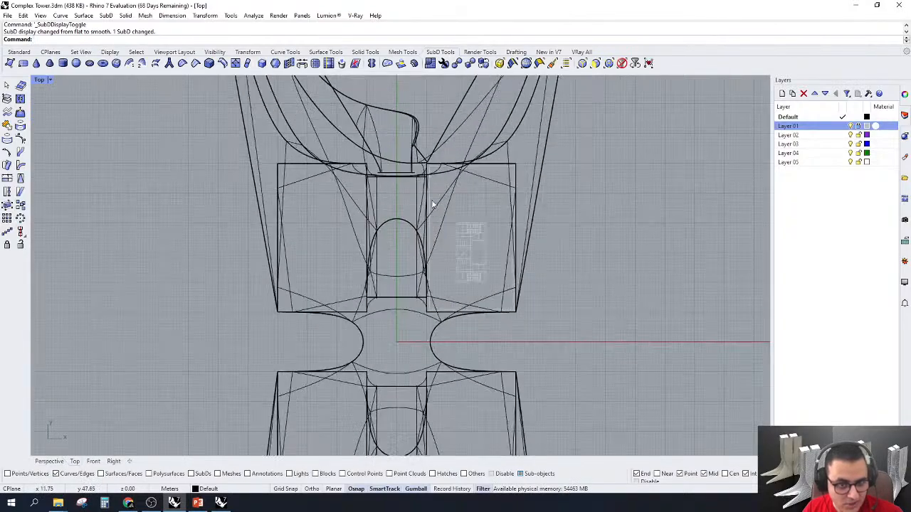
scroll(432, 205, "up", 5)
scroll(538, 141, "down", 3)
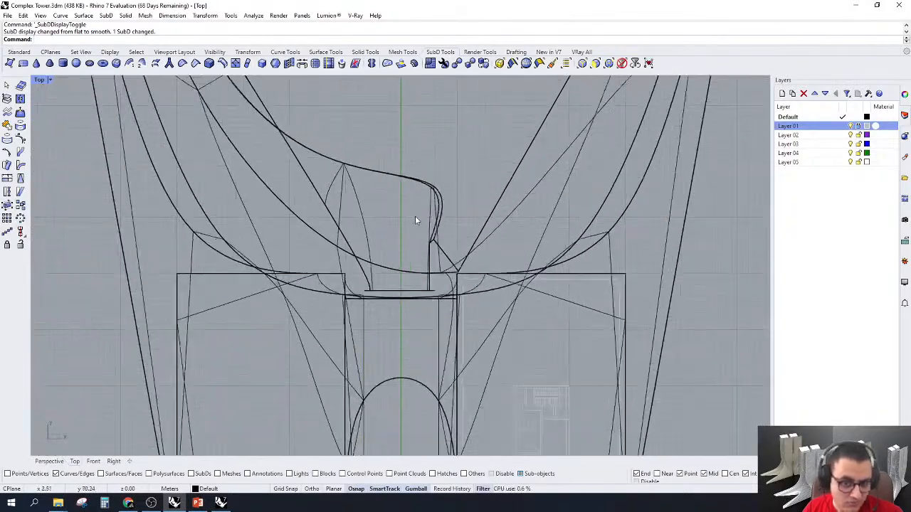
scroll(400, 279, "up", 3)
scroll(388, 300, "up", 3)
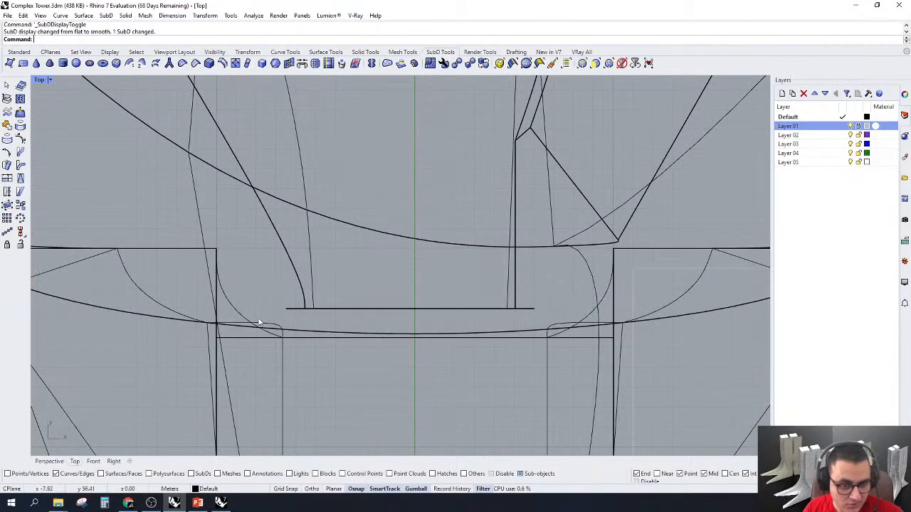
left_click_drag(565, 282, 564, 282)
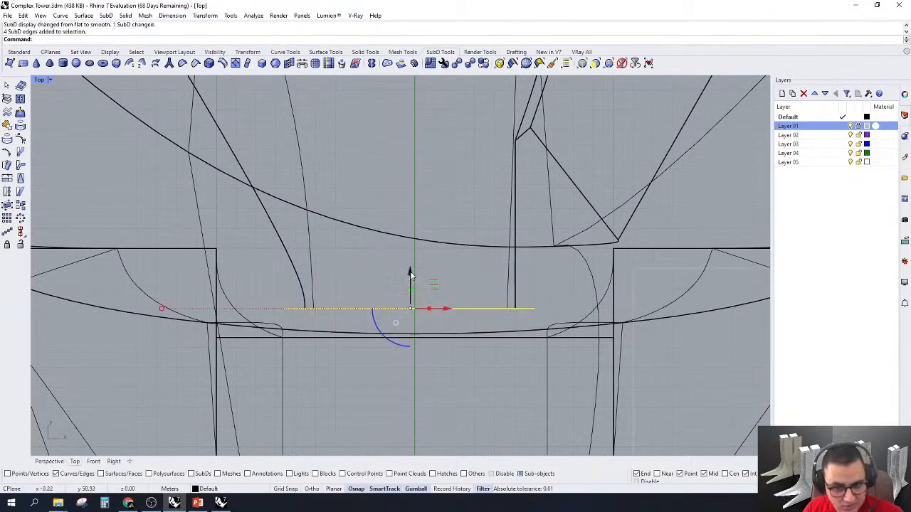
left_click_drag(410, 274, 422, 220)
key("Escape")
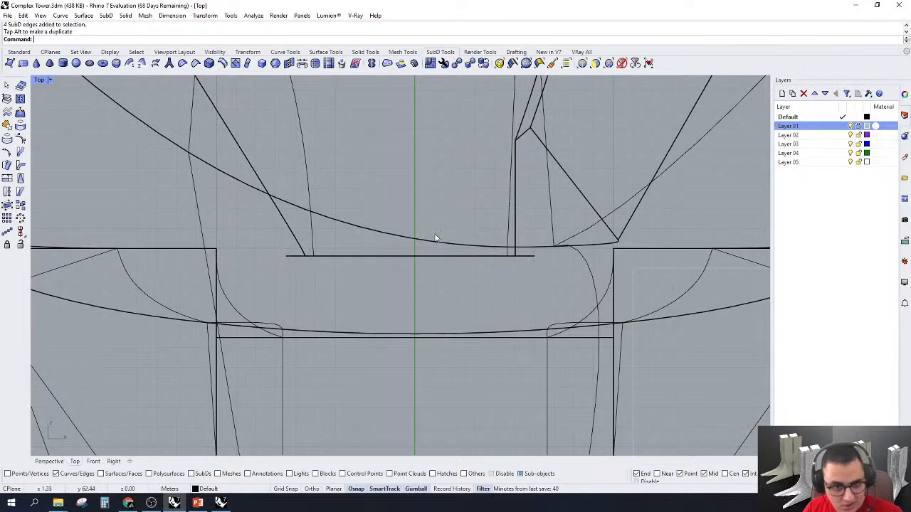
Examine the reshaped arch and the whole tower in the Perspective view, comparing flat and smooth display
left_click(49, 461)
mouse_move(444, 320)
right_mouse_down()
mouse_move(499, 332)
mouse_move(510, 311)
mouse_move(427, 282)
mouse_move(415, 315)
mouse_move(570, 351)
mouse_move(368, 331)
mouse_move(426, 342)
mouse_move(369, 239)
mouse_move(303, 342)
mouse_move(383, 235)
right_mouse_up()
scroll(526, 318, "up", 3)
key("Tab")
key("Tab")
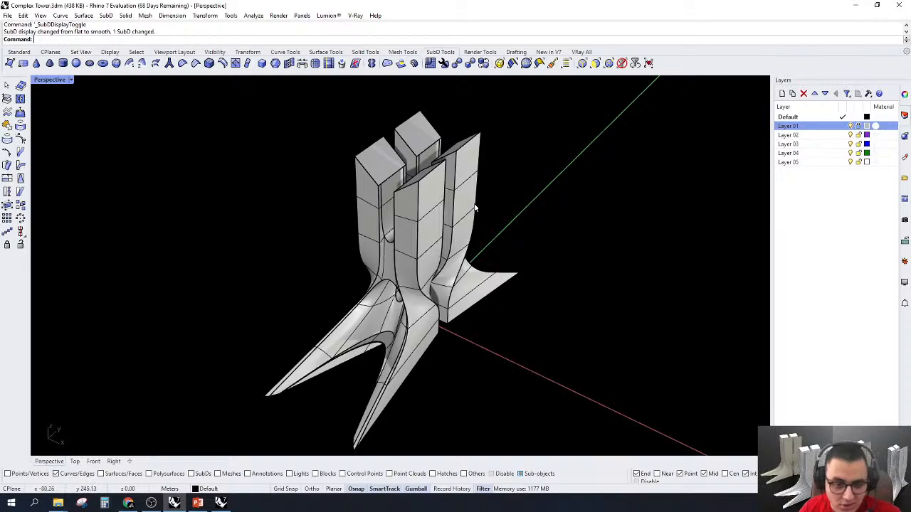
right_click_drag(475, 208, 451, 329)
scroll(459, 290, "up", 3)
scroll(423, 270, "down", 3)
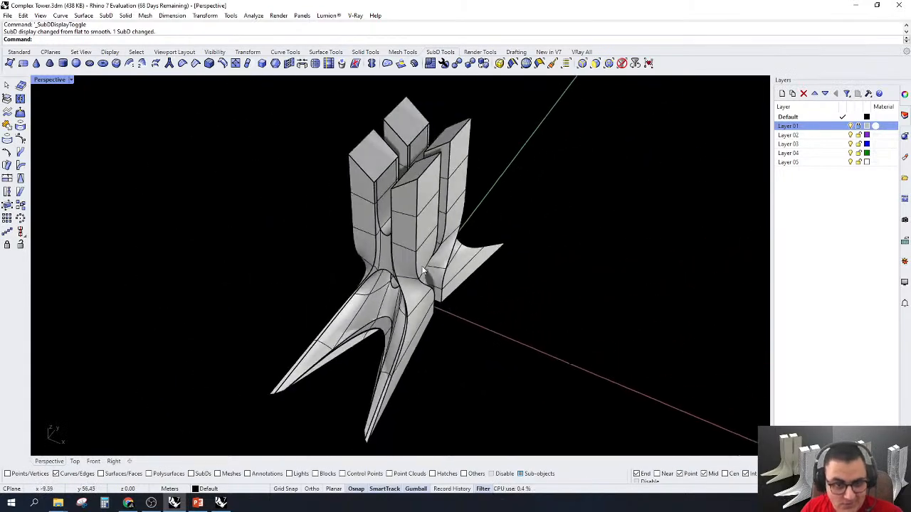
Select the four outer vertical edge loops running from the tops of the two front towers down their legs
scroll(417, 183, "up", 4)
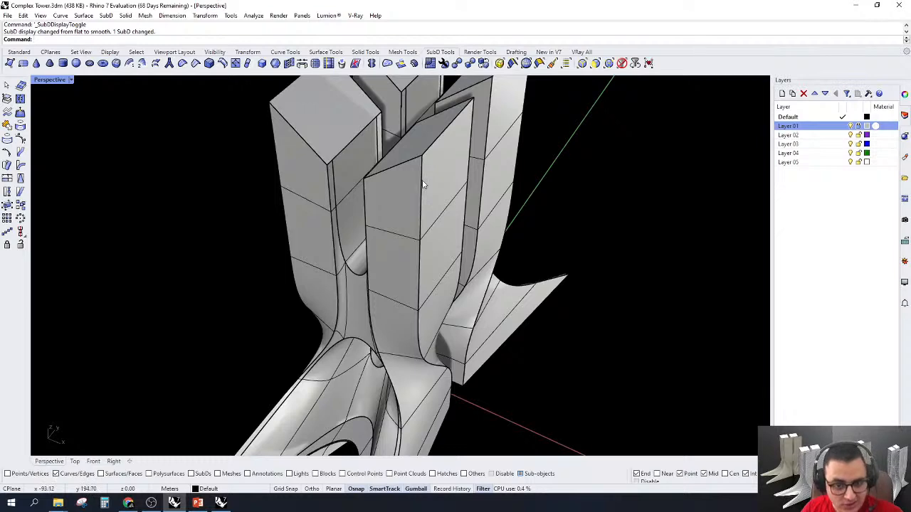
double_click(422, 184)
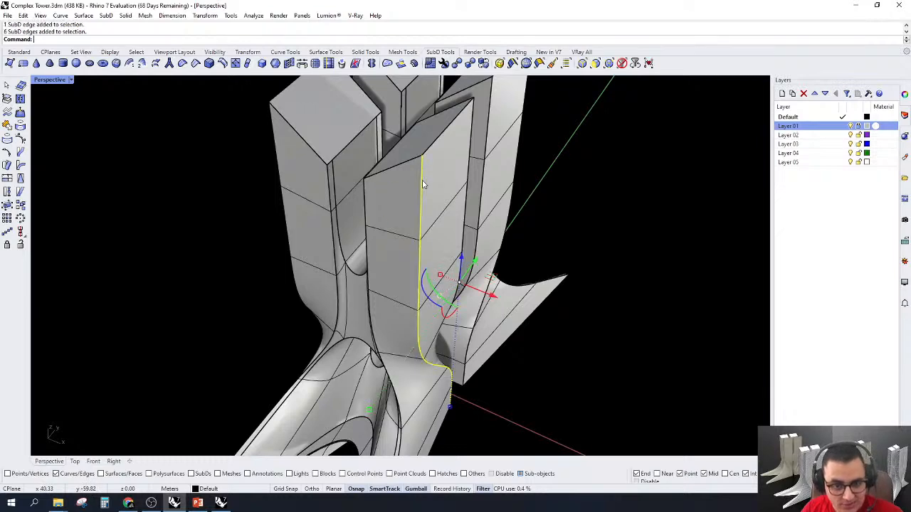
double_click(366, 194, "shift")
scroll(366, 195, "down", 3)
right_click_drag(400, 230, 472, 270)
scroll(473, 269, "up", 5)
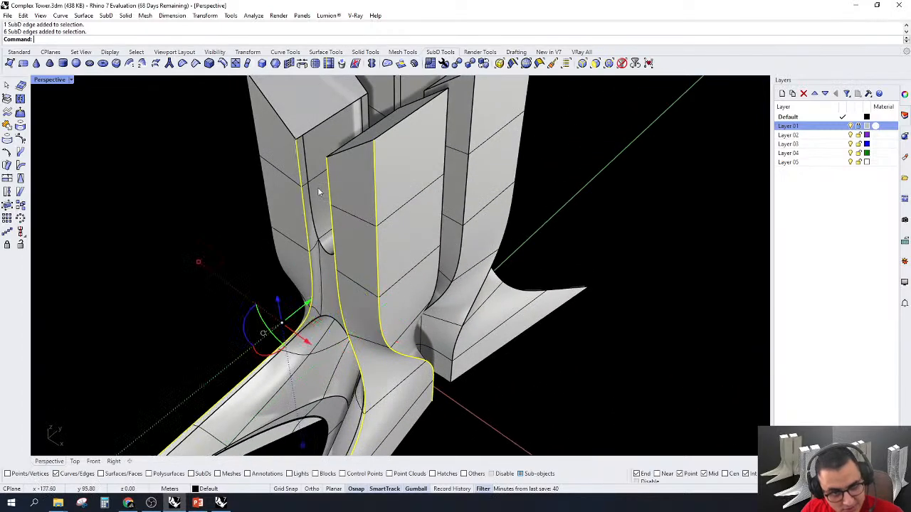
scroll(301, 168, "down", 3)
scroll(412, 178, "up", 4)
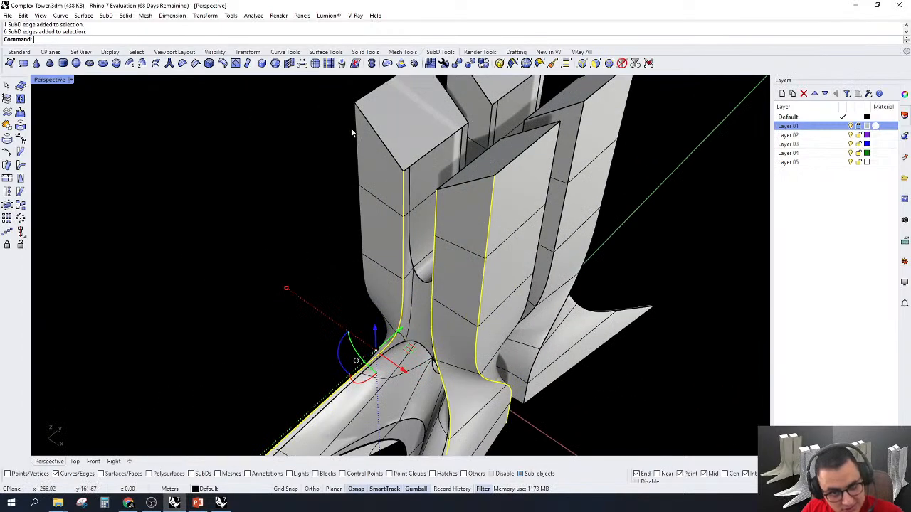
double_click(358, 131, "shift")
scroll(360, 132, "down", 4)
right_click_drag(384, 214, 492, 187)
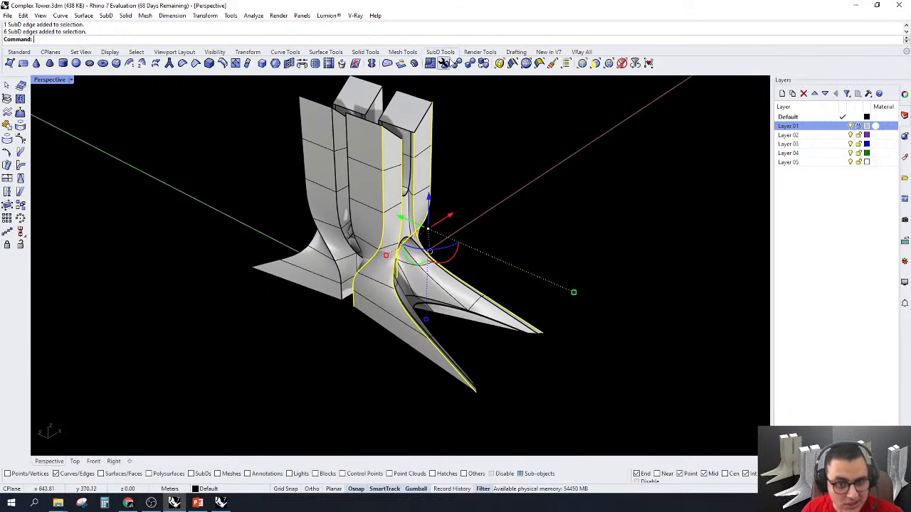
In flat display, bevel the selected outer edge loops with the Absolute offset mode and one segment, keeping the bevel narrow
left_click(210, 64)
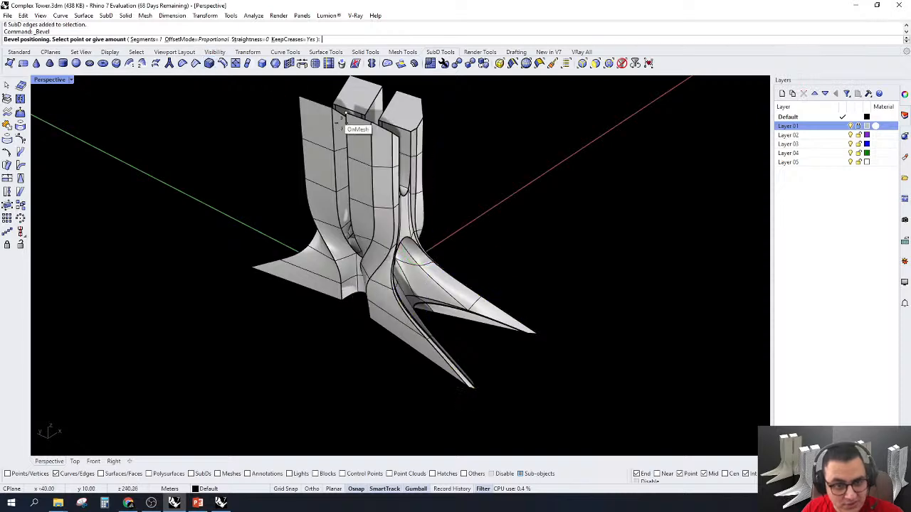
scroll(359, 132, "up", 5)
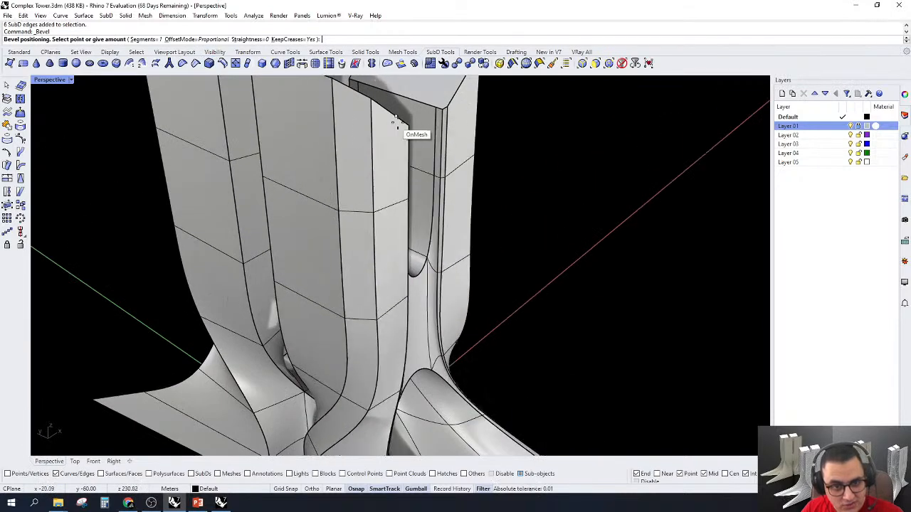
right_click_drag(411, 128, 343, 145)
key("Tab")
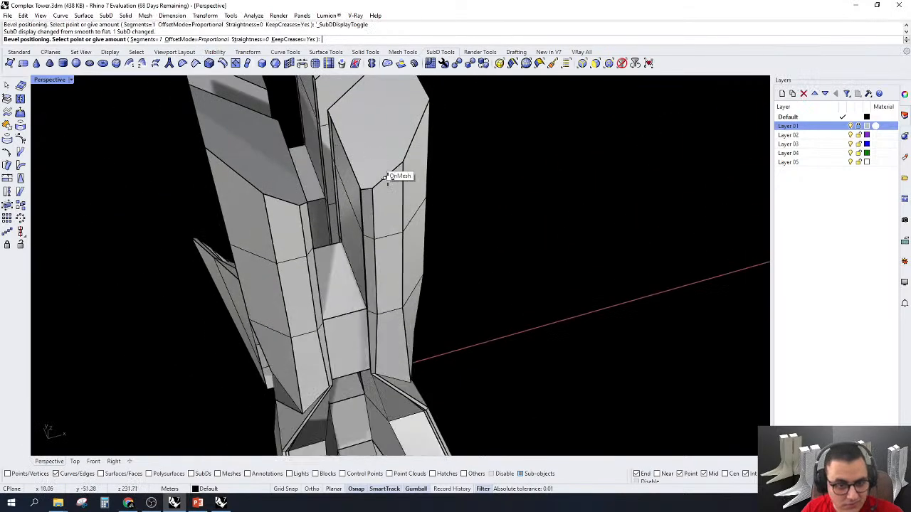
scroll(387, 206, "up", 8)
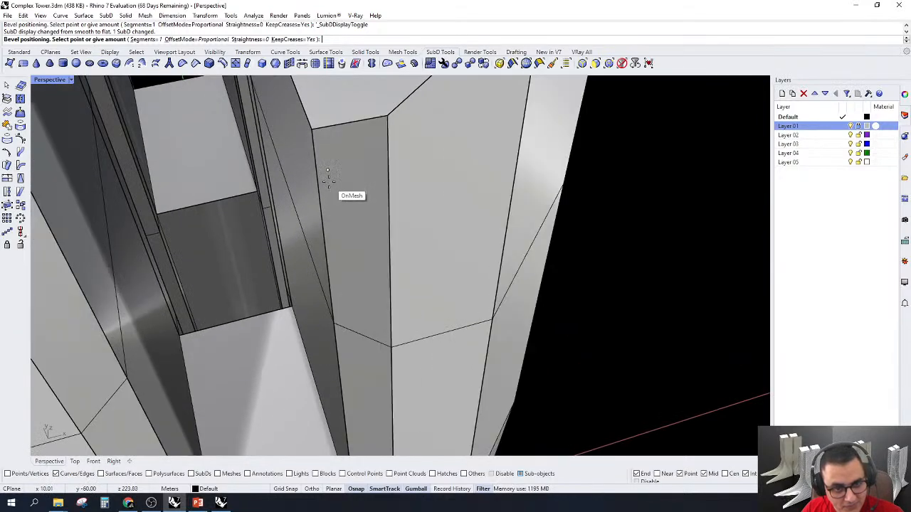
scroll(345, 140, "down", 5)
right_click_drag(341, 202, 424, 243)
scroll(366, 197, "up", 5)
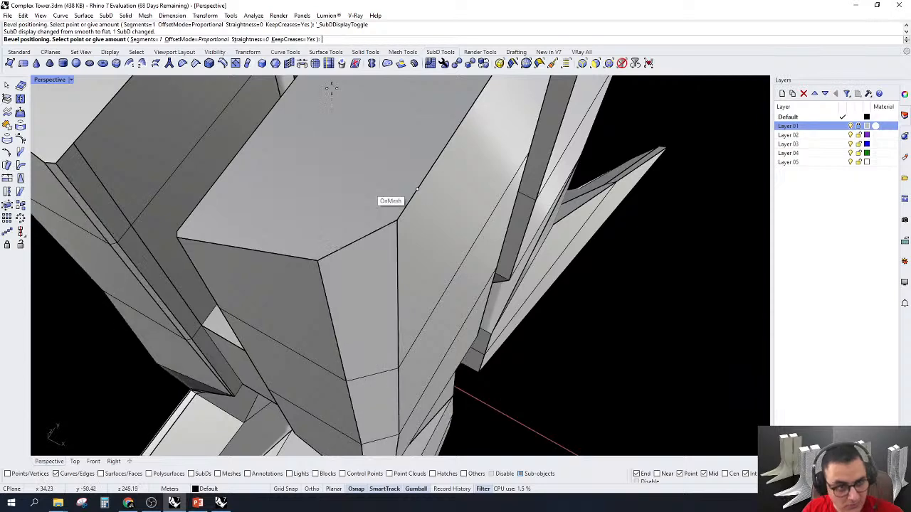
left_click(211, 40)
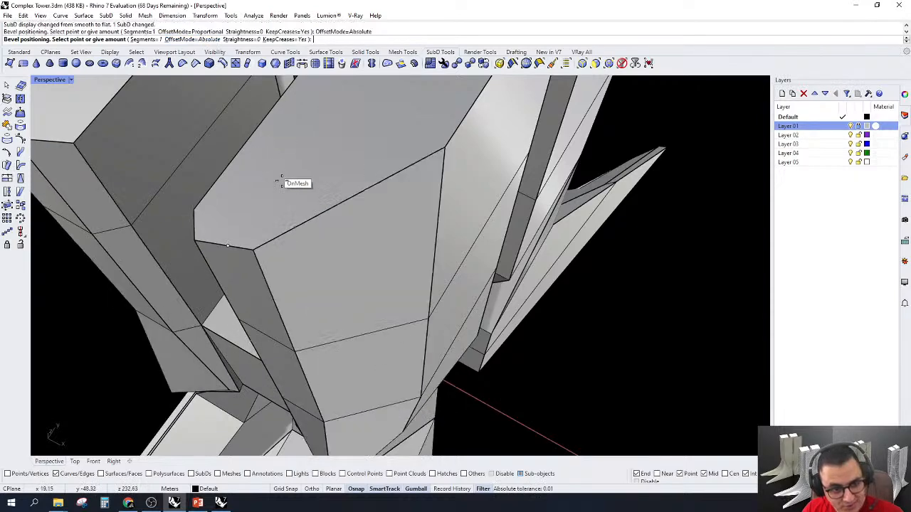
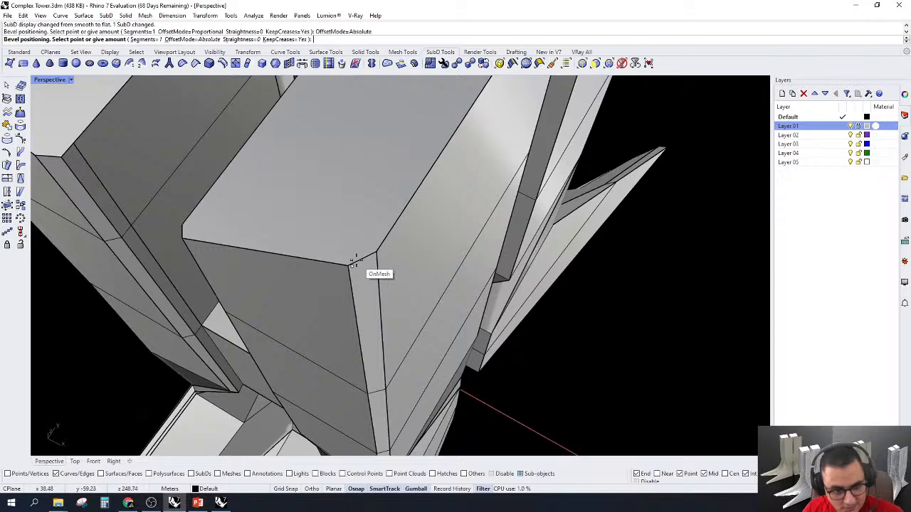
left_click(356, 260)
Select the four outer vertical edge loops on the opposite pair of towers, from their tops down the legs
scroll(356, 259, "down", 12)
right_click_drag(449, 258, 247, 247)
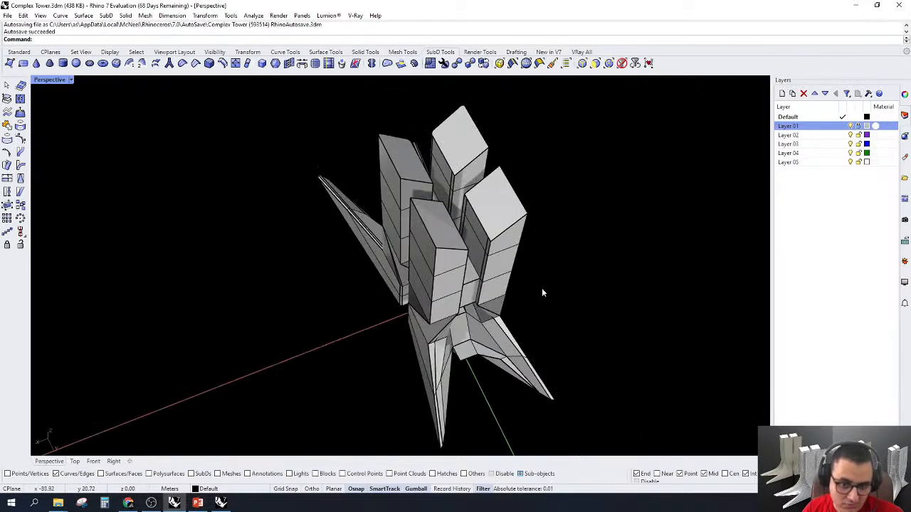
scroll(458, 207, "up", 5)
double_click(441, 214)
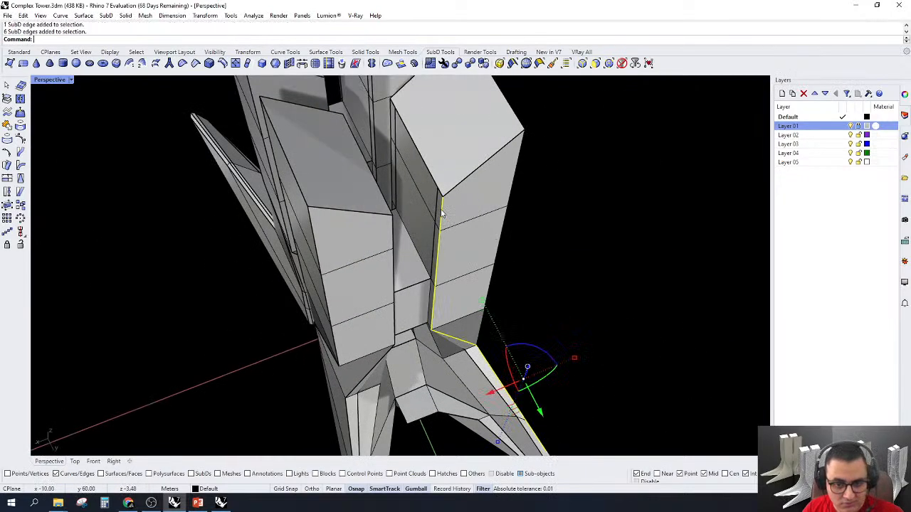
double_click(517, 164, "shift")
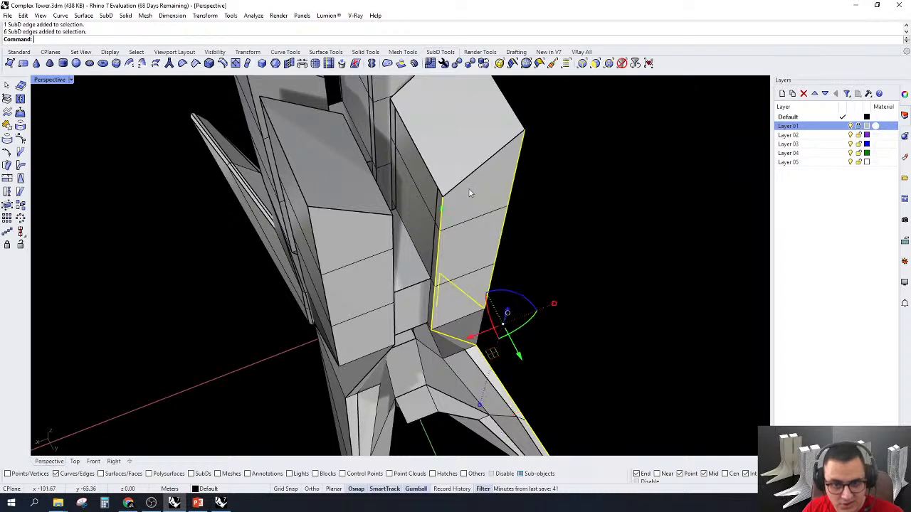
double_click(393, 226, "shift")
double_click(313, 238, "shift")
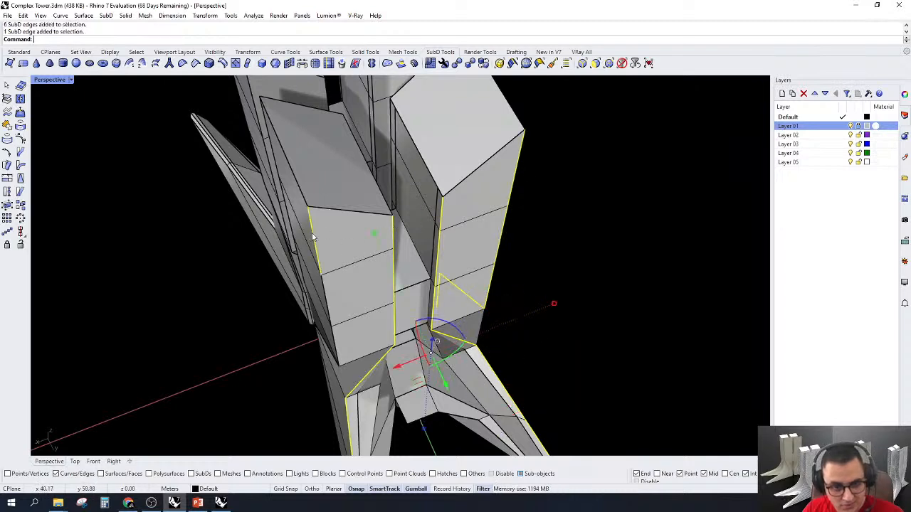
Bevel these four edge loops with a narrow absolute offset placed close to the tower's top corner
right_click(313, 238)
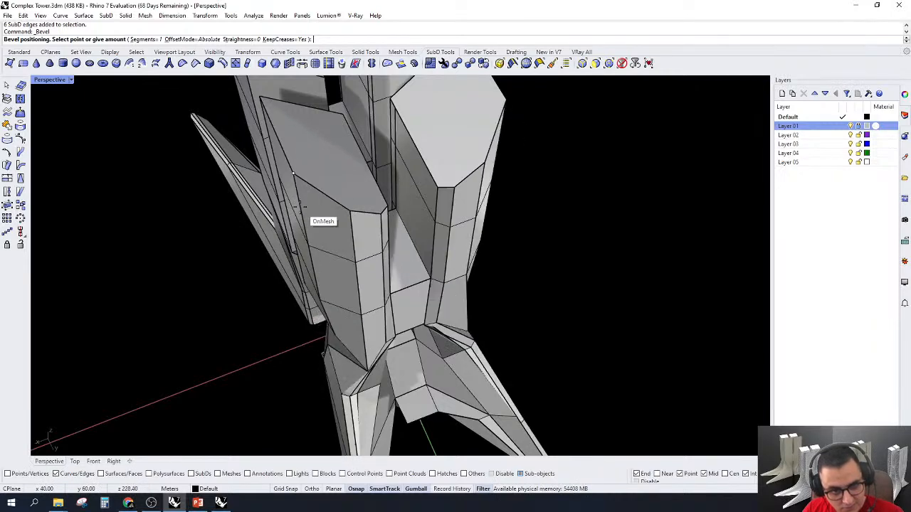
scroll(308, 208, "up", 3)
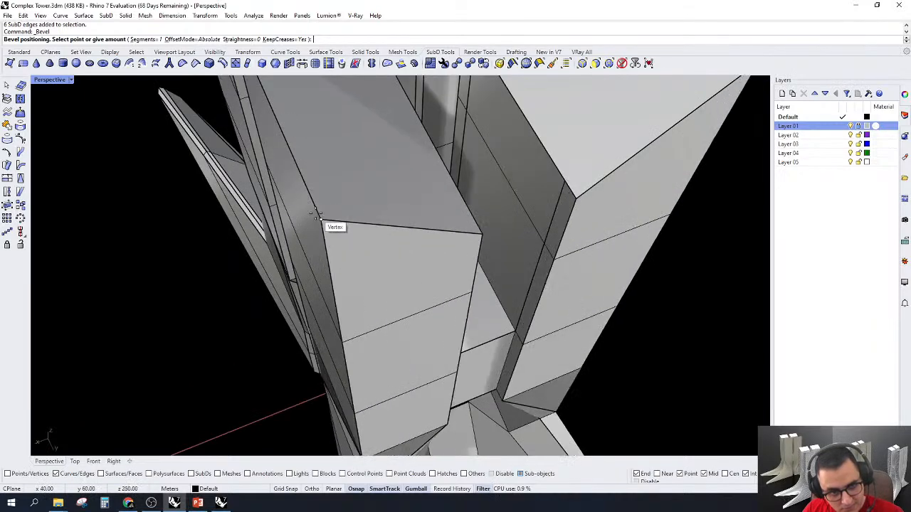
scroll(316, 224, "up", 2)
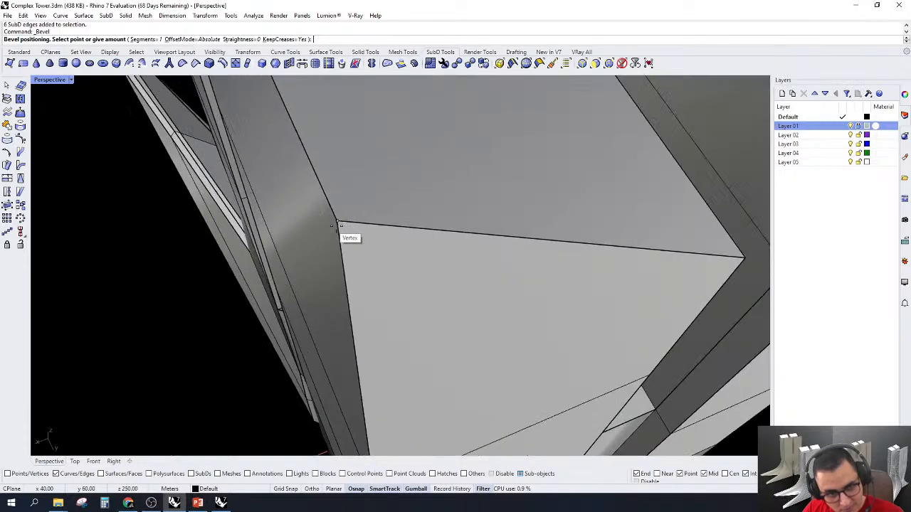
scroll(334, 232, "up", 3)
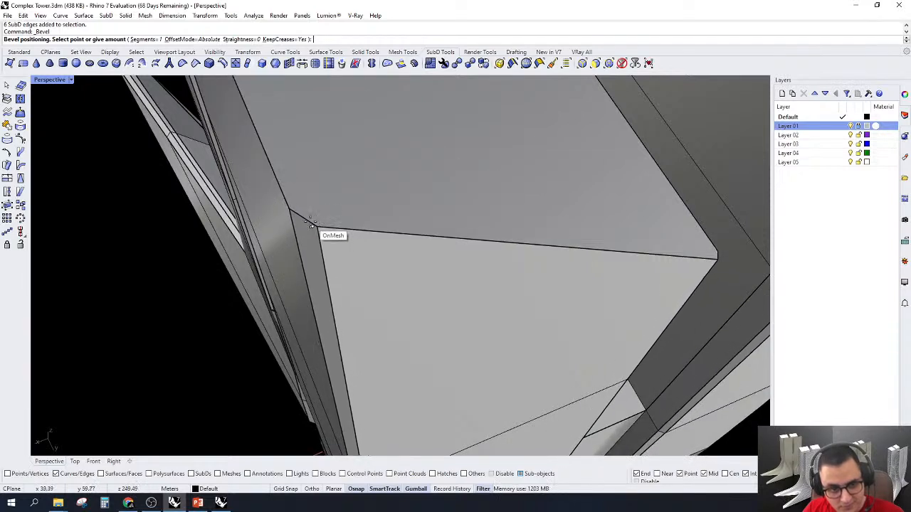
left_click(311, 222)
Examine the bevelled edges around the whole tower and return the SubD to smooth display
scroll(439, 182, "down", 6)
right_click_drag(544, 273, 562, 299)
scroll(456, 242, "down", 6)
scroll(429, 183, "up", 6)
right_click_drag(429, 183, 330, 215)
key("Tab")
scroll(356, 242, "down", 6)
right_click_drag(356, 313, 478, 326)
scroll(382, 349, "up", 5)
scroll(395, 374, "down", 5)
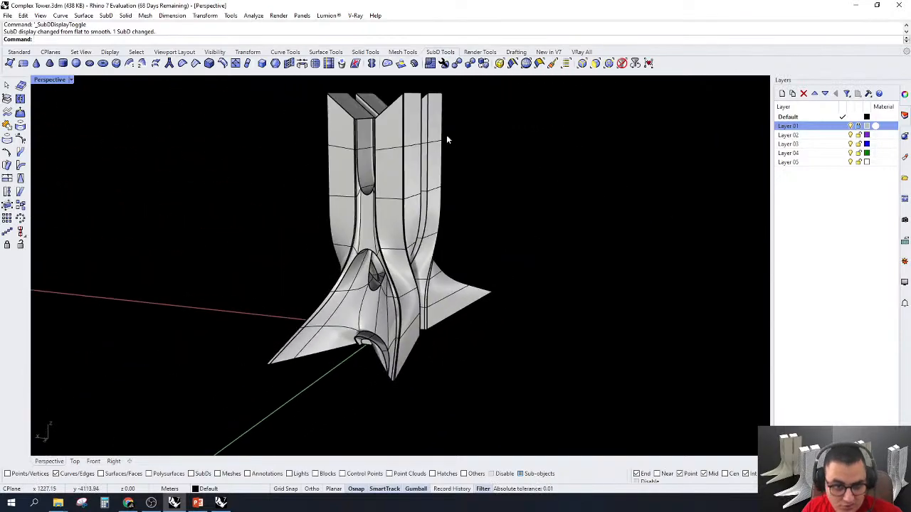
right_click_drag(447, 132, 405, 217)
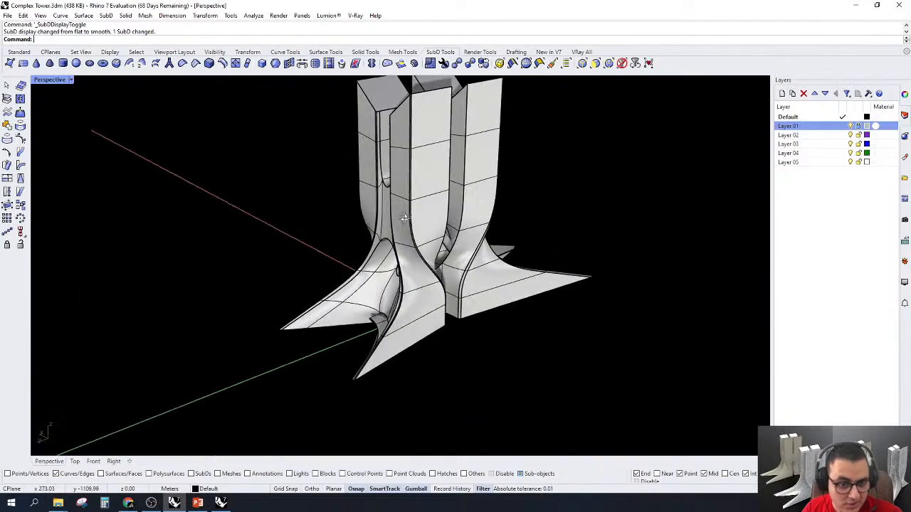
Set the Perspective viewport to Rendered and examine the bevelled edges on the tower tops, legs and base
left_click(70, 80)
left_click(68, 135)
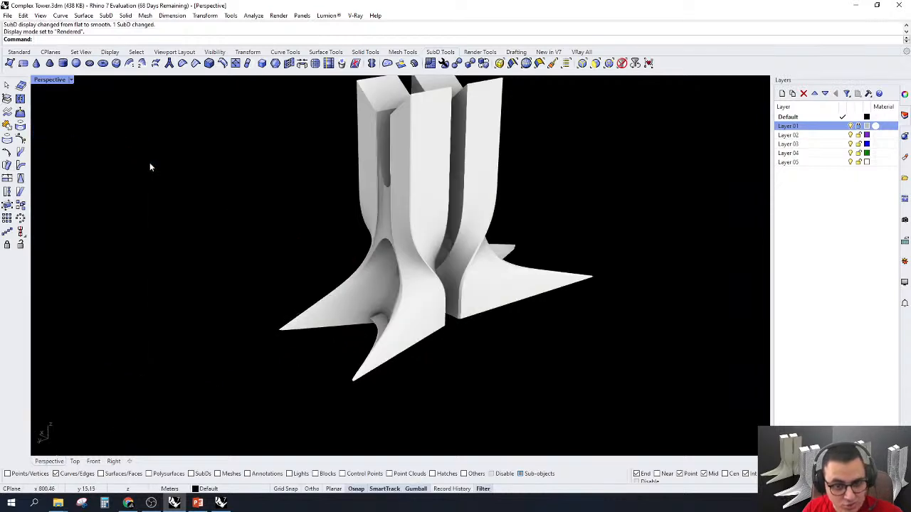
right_click_drag(443, 314, 207, 225)
scroll(427, 388, "up", 5)
right_click_drag(460, 405, 397, 140)
scroll(402, 203, "up", 5)
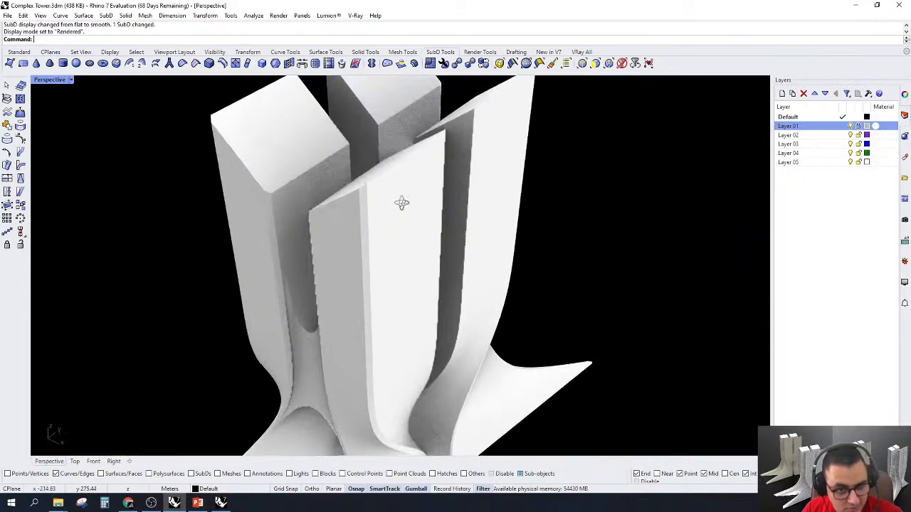
right_click_drag(402, 204, 539, 302)
scroll(488, 228, "down", 5)
scroll(488, 227, "up", 5)
scroll(539, 303, "up", 5)
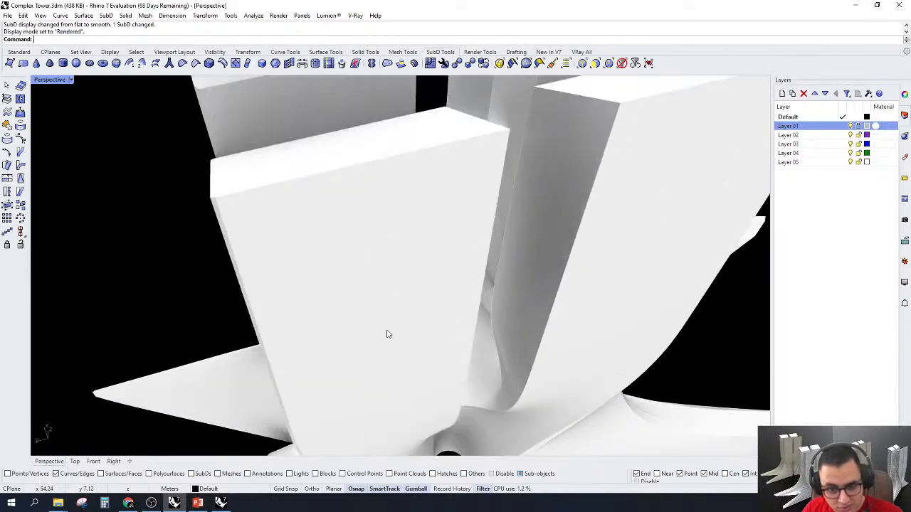
scroll(458, 243, "down", 5)
right_click_drag(457, 243, 504, 284)
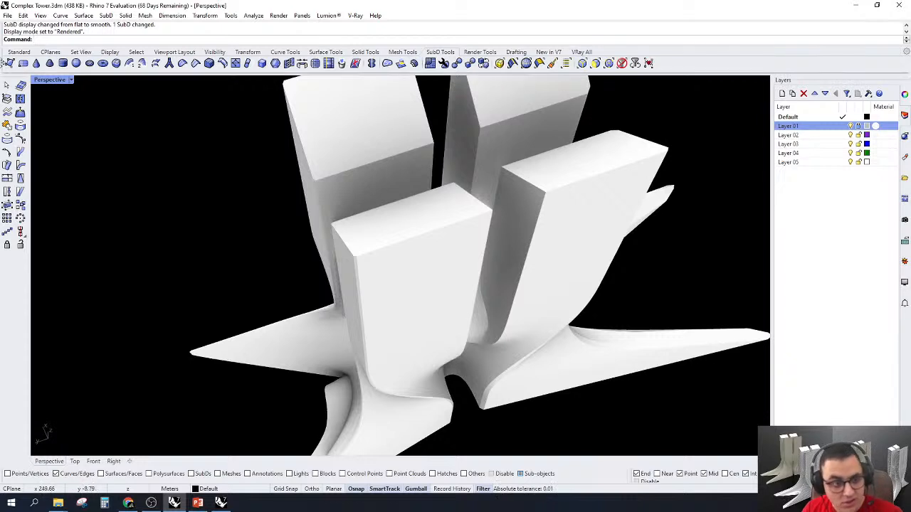
Set the Perspective viewport back to Shaded and frame the whole tower
left_click(71, 80)
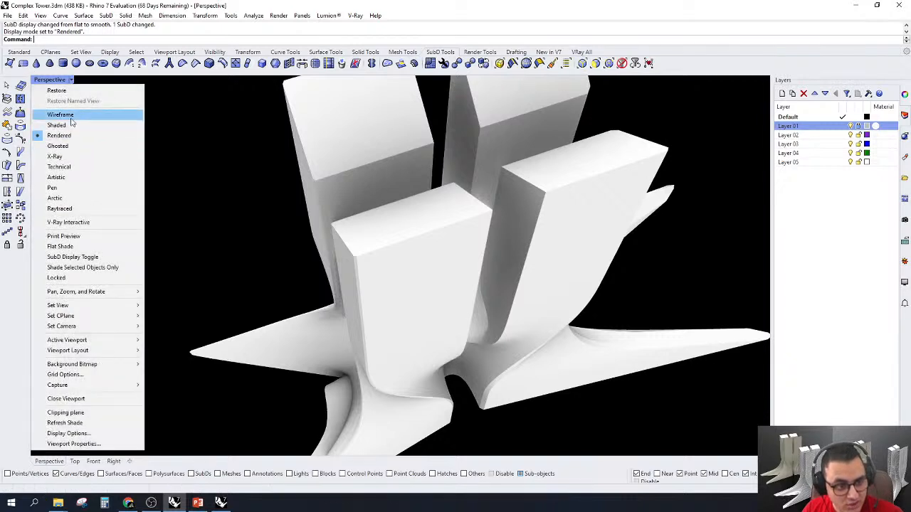
left_click(71, 125)
right_click_drag(175, 145, 464, 207)
right_click_drag(509, 150, 505, 170)
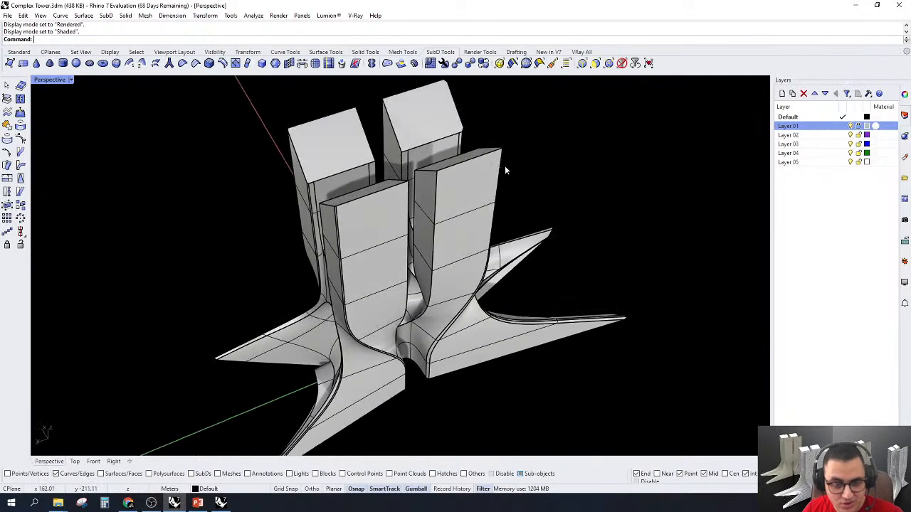
left_click(904, 283)
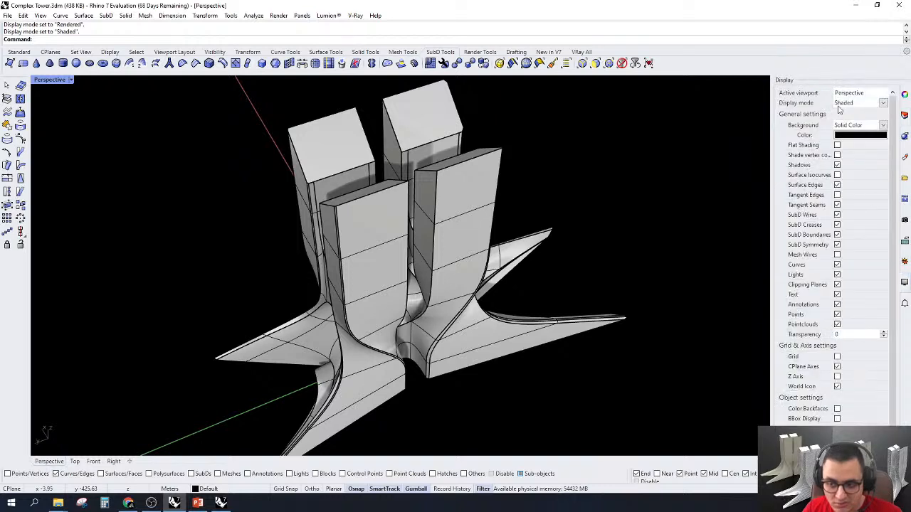
left_click(883, 127)
left_click(872, 144)
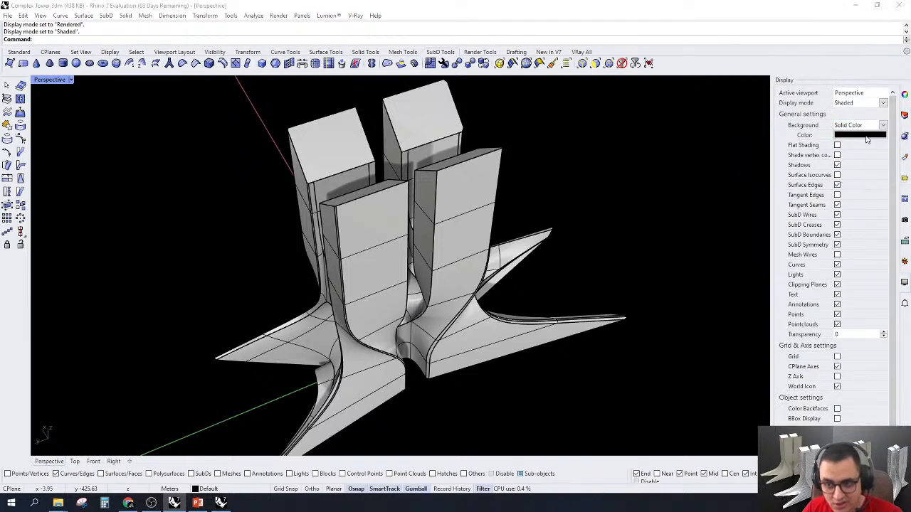
left_click(868, 134)
left_click(861, 110)
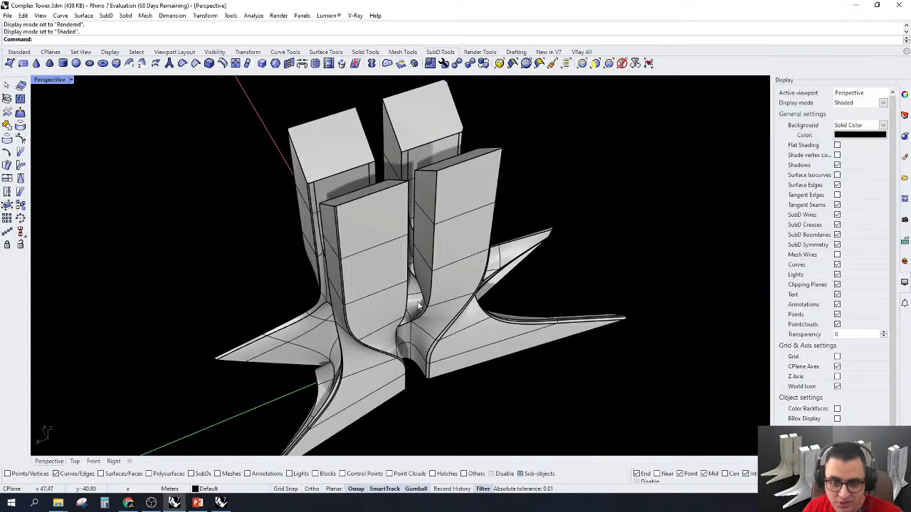
Try to select the top edges of the towers using the SubD edge selection filter, and clear each selection
right_click_drag(413, 234, 469, 316)
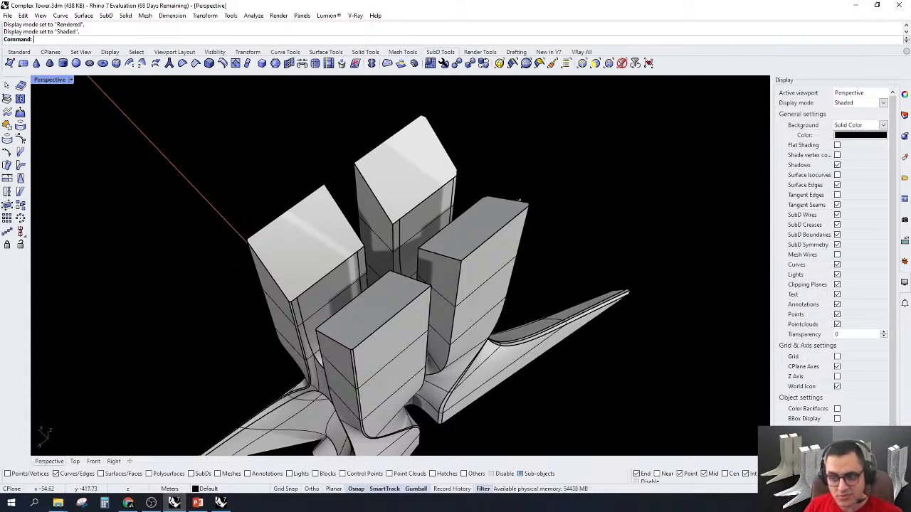
right_click_drag(540, 299, 502, 268)
scroll(432, 322, "up", 2)
right_click_drag(432, 322, 502, 211)
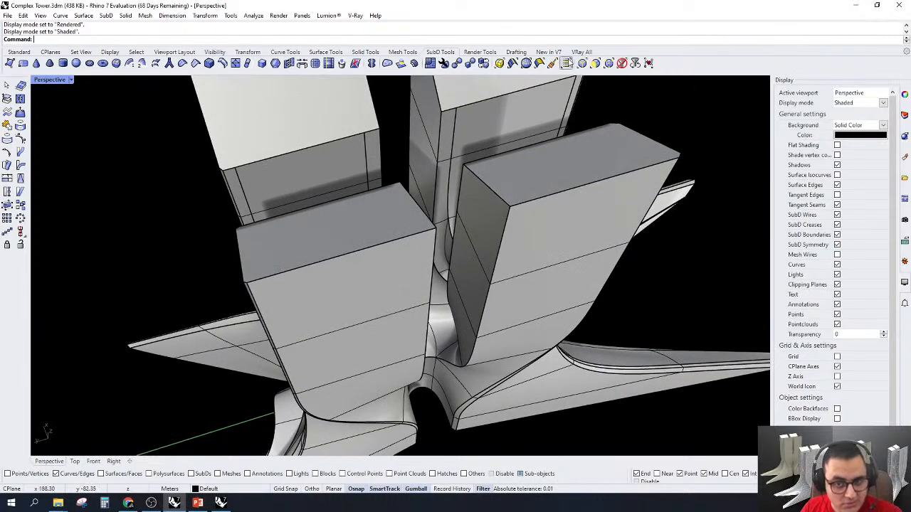
left_click(582, 63)
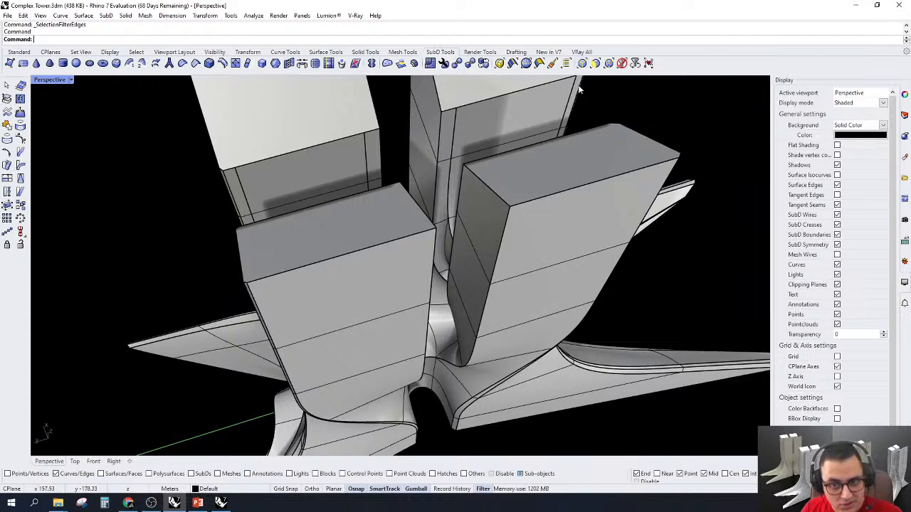
right_click_drag(495, 194, 546, 183)
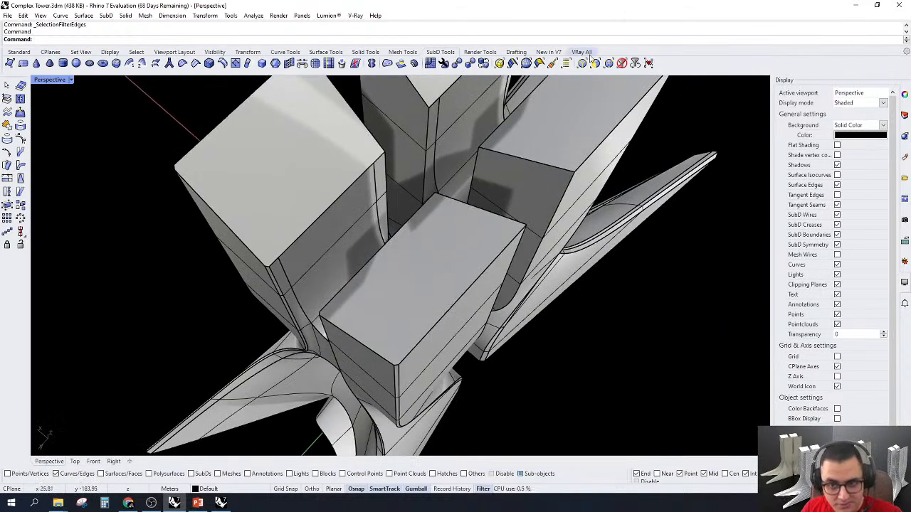
right_click_drag(535, 158, 538, 178)
double_click(515, 213)
key("Escape")
scroll(522, 182, "up", 3)
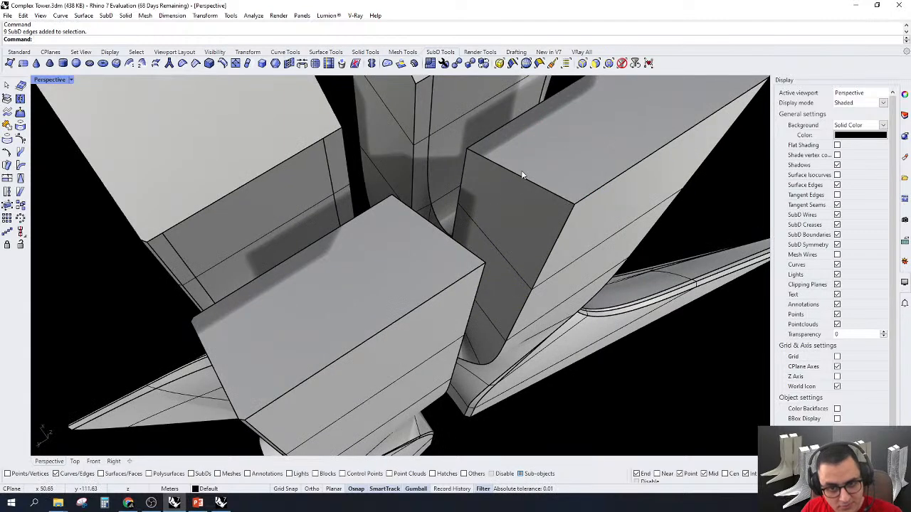
double_click(520, 178)
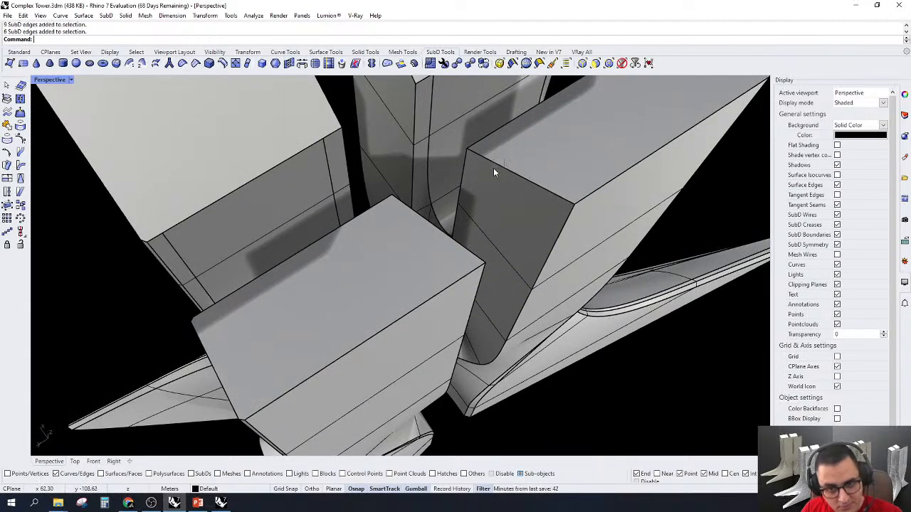
double_click(493, 172)
right_click_drag(493, 171, 573, 145)
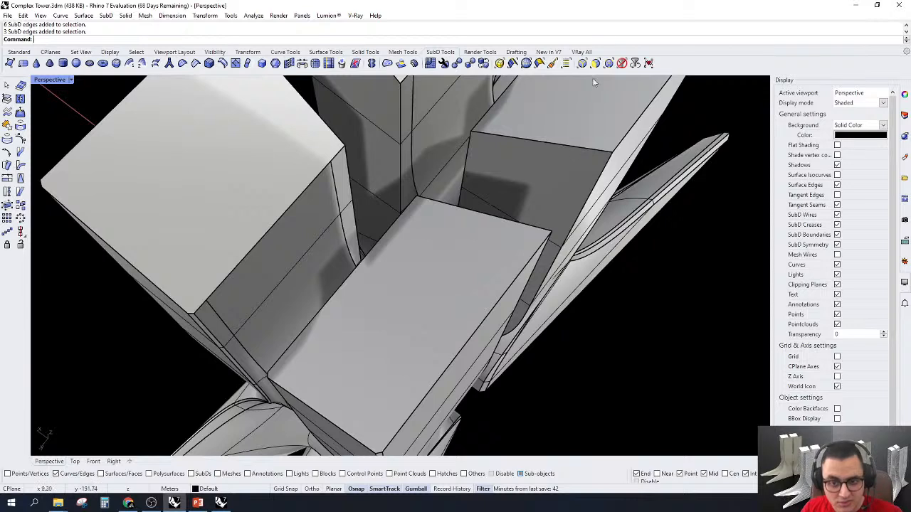
left_click(582, 64)
double_click(544, 157)
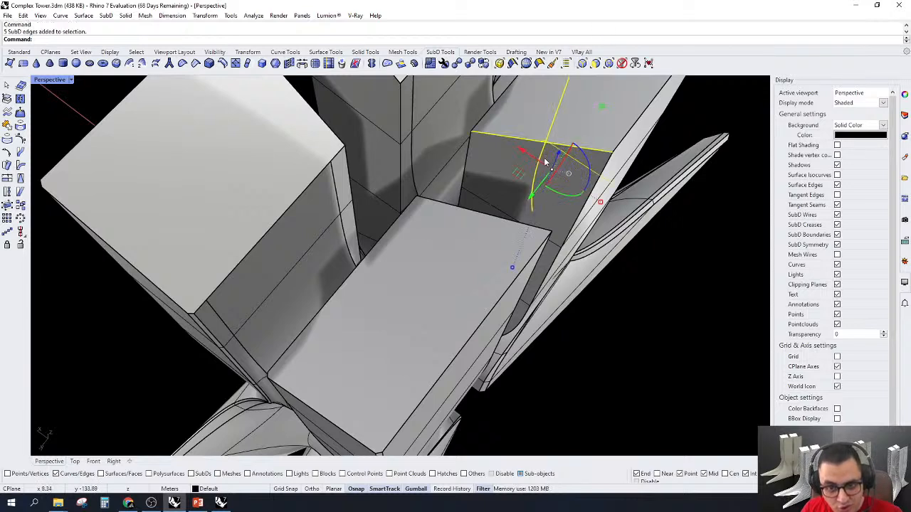
double_click(559, 145)
key("Escape")
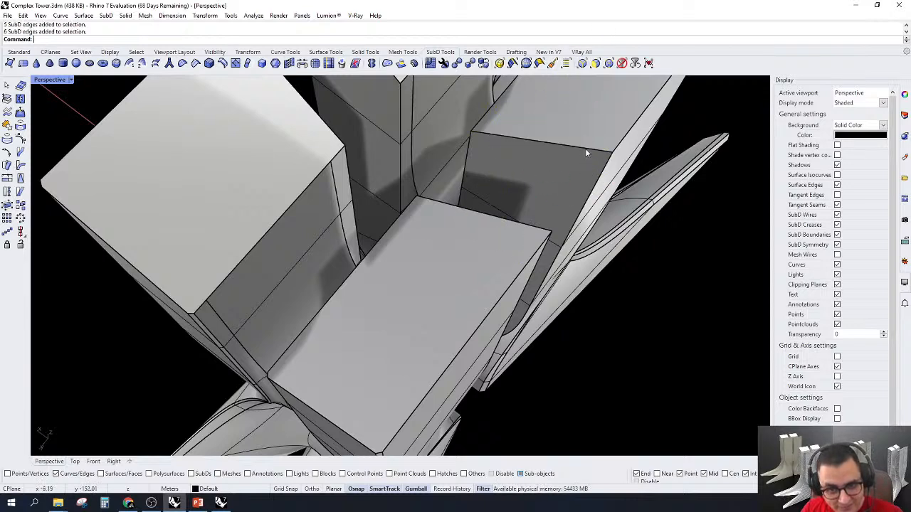
Select the crosswise SubD edges on one tower's inner face, from its top edge down into the base junction
left_click(585, 148)
right_click_drag(590, 179, 541, 193)
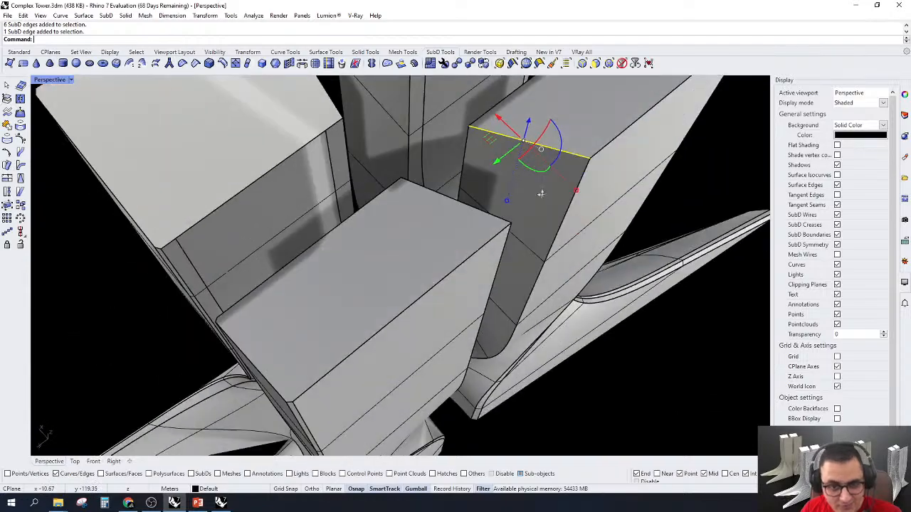
left_click(503, 307)
scroll(496, 308, "up", 3)
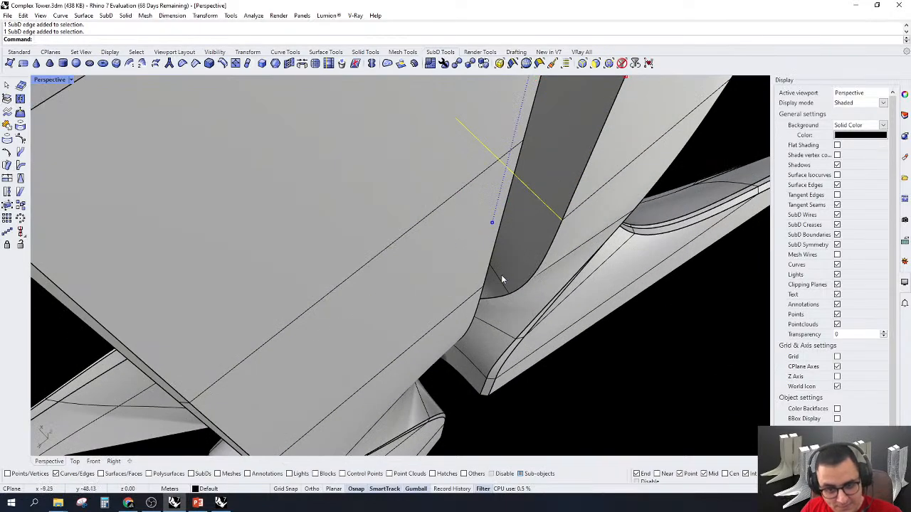
scroll(501, 276, "down", 6)
right_click_drag(501, 283, 456, 213)
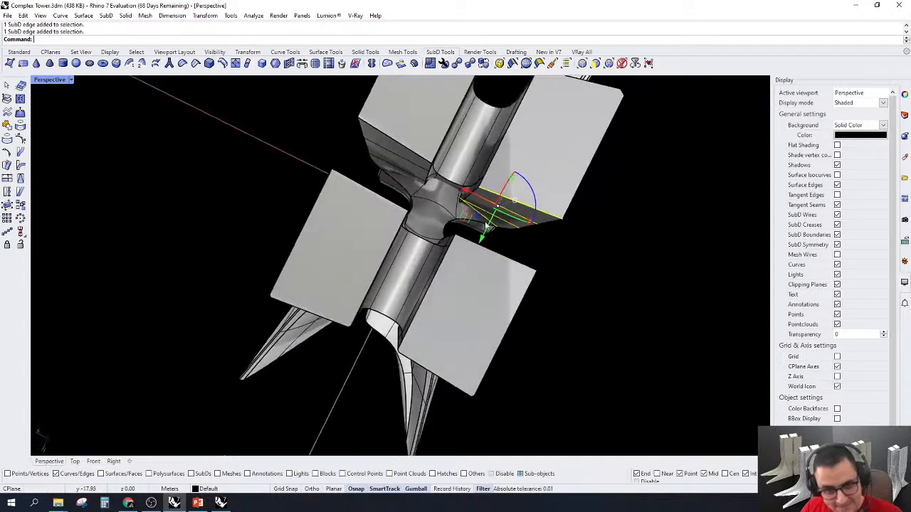
scroll(450, 210, "up", 5)
left_click(445, 204, "shift")
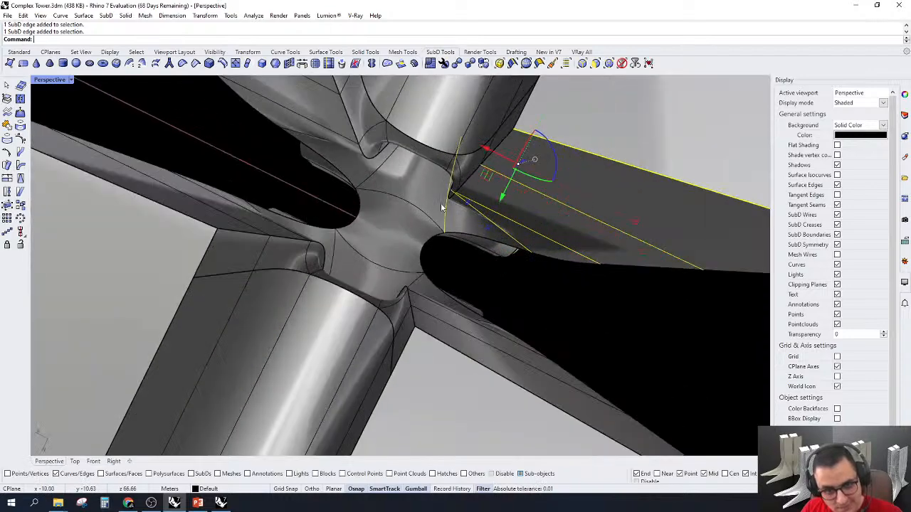
left_click(382, 166, "shift")
Extend the edge selection across the junction and up the neighbouring tower's inner face to its top edge
scroll(570, 153, "down", 4)
right_click_drag(430, 205, 591, 169)
scroll(561, 181, "down", 4)
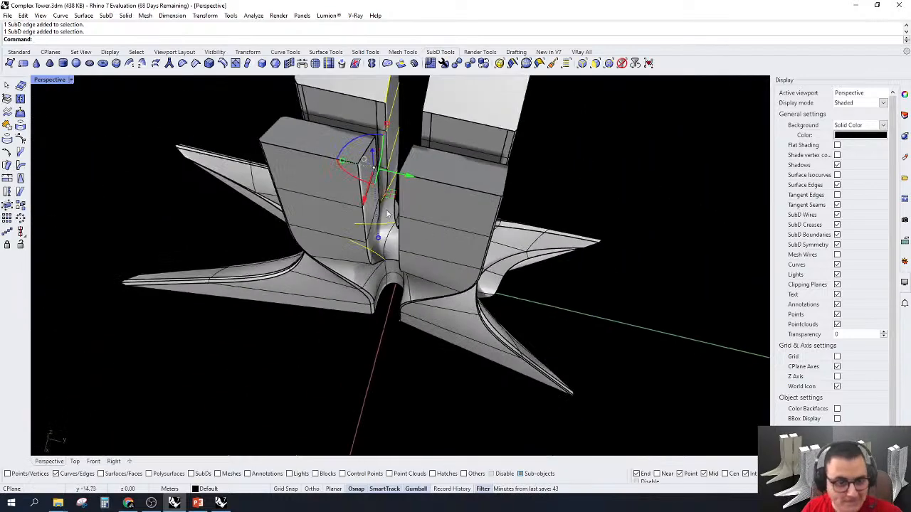
scroll(386, 290, "up", 10)
right_click_drag(383, 314, 359, 306)
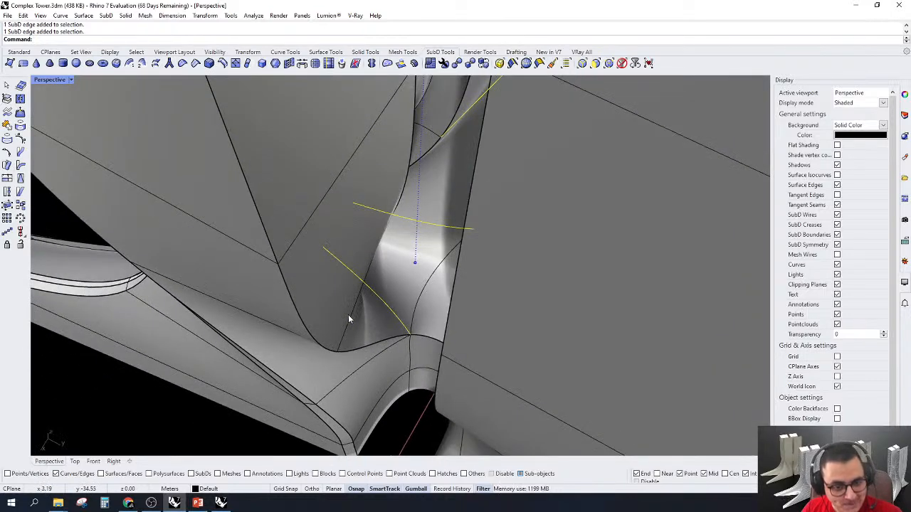
right_click_drag(325, 201, 337, 151)
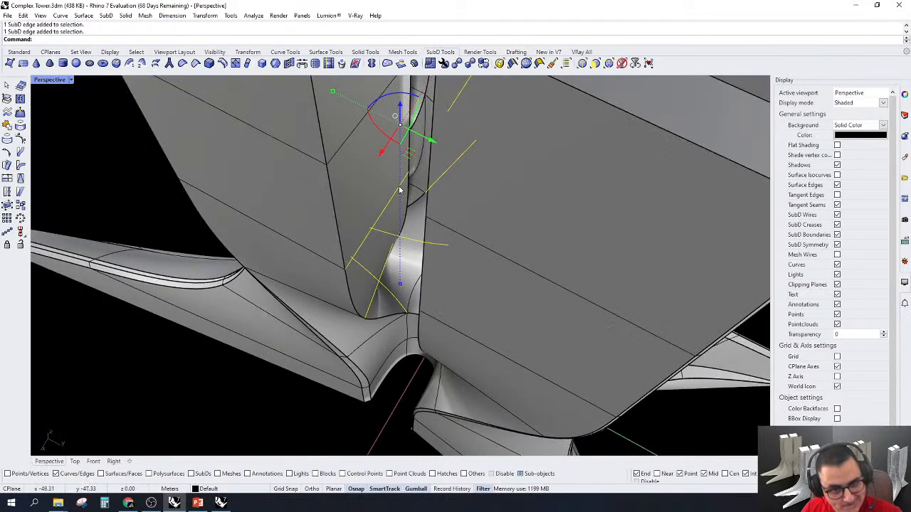
left_click(341, 147, "shift")
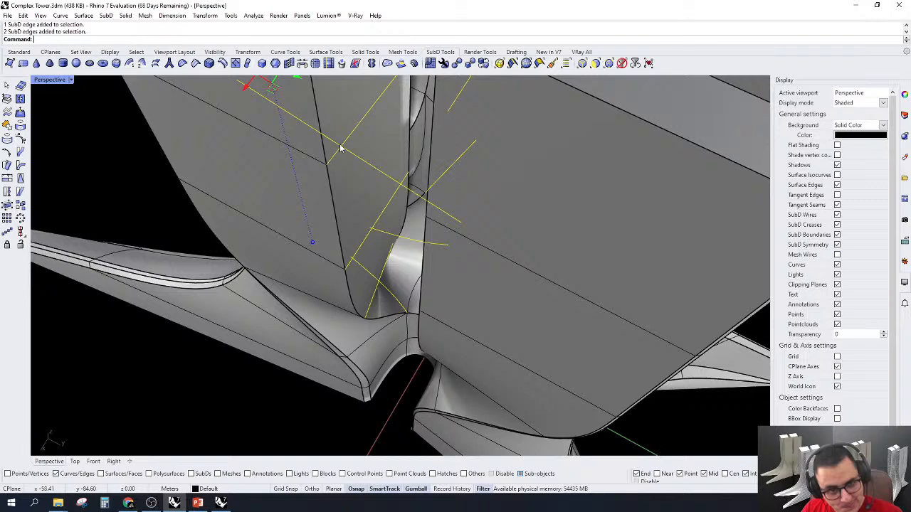
left_click(373, 171, "ctrl")
right_click_drag(373, 170, 420, 189)
left_click(368, 103, "shift")
Insert an edge loop across the selected crosswise edges of both towers with a proportional offset of 0.1
scroll(367, 107, "down", 4)
scroll(429, 213, "up", 3)
scroll(420, 199, "down", 3)
scroll(426, 187, "up", 3)
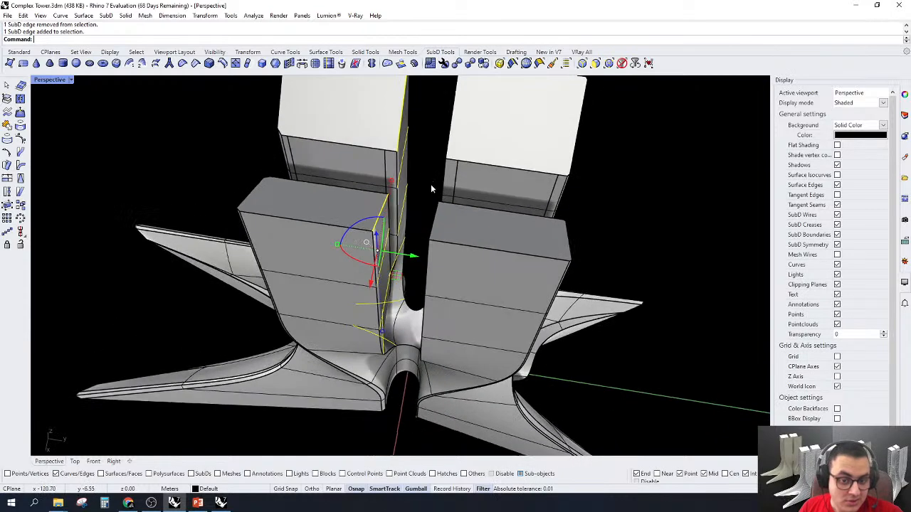
right_click_drag(333, 118, 323, 117)
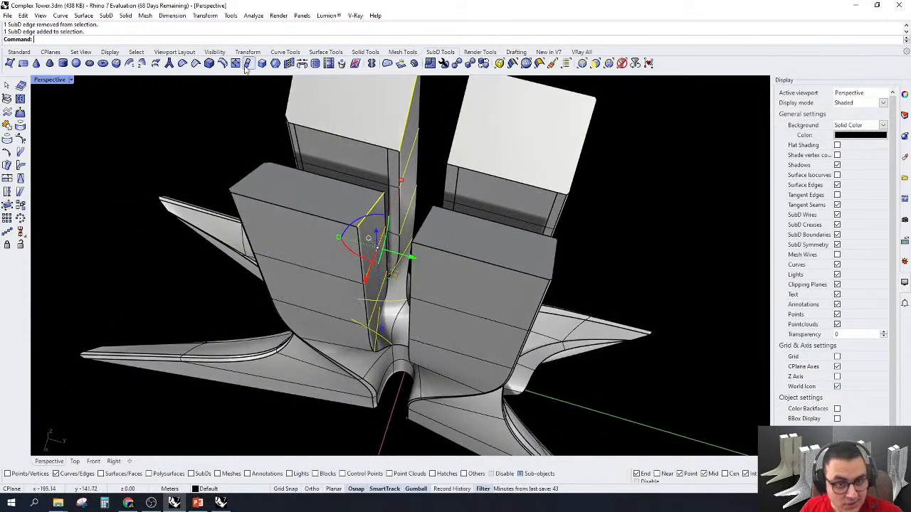
left_click(223, 65)
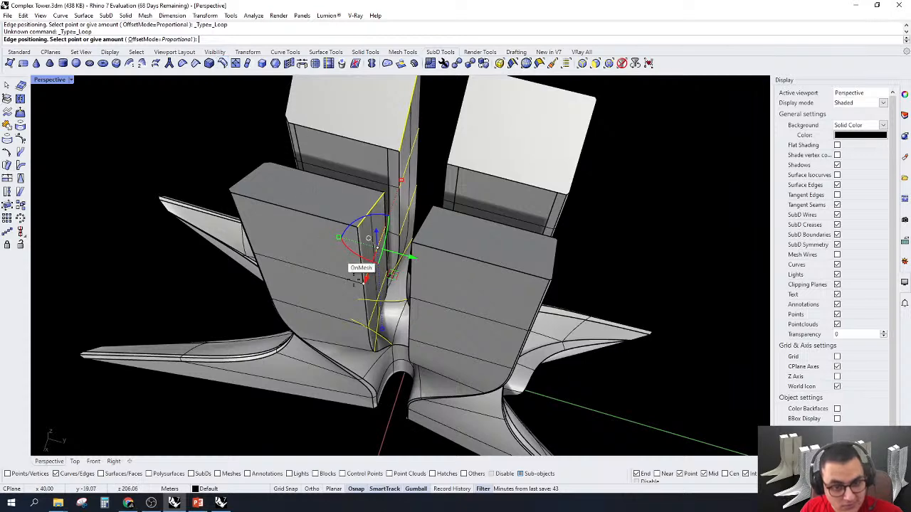
scroll(405, 291, "up", 4)
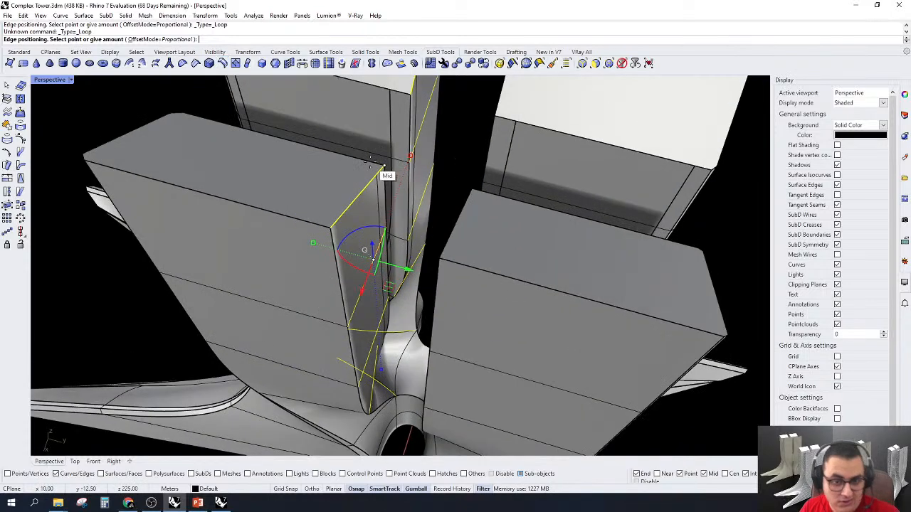
type(".1")
key("Return")
Select the wider crosswise edge segments beside the inserted loop, from the front tower's top down to the junction
right_click_drag(385, 167, 369, 216)
left_click(336, 185)
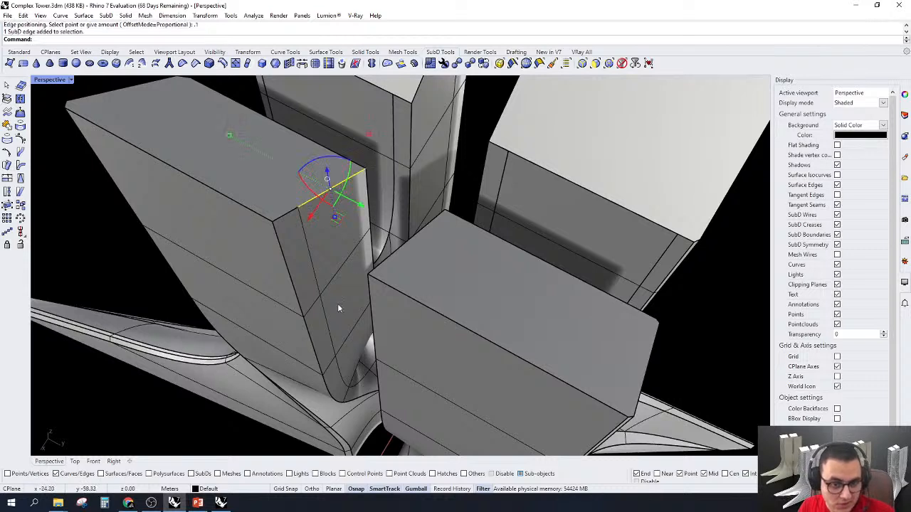
double_click(344, 264)
key("Escape")
left_click(348, 265)
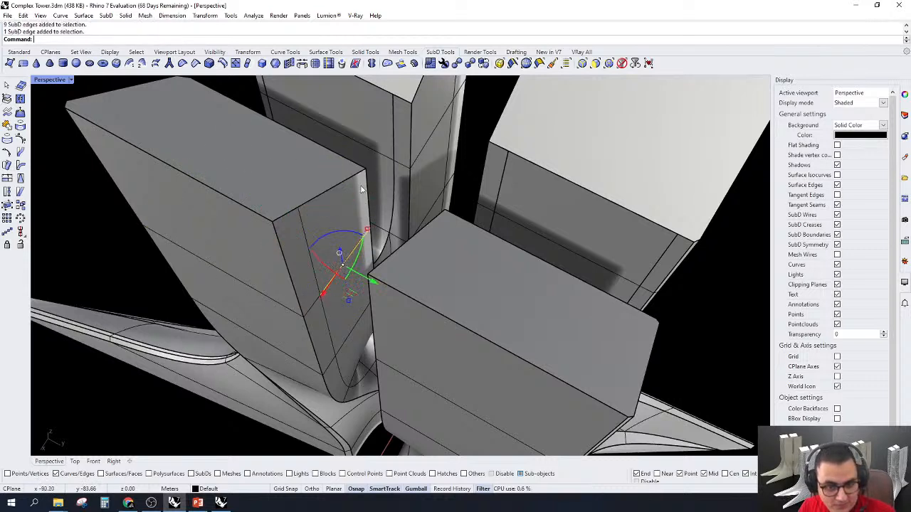
left_click(340, 189, "shift")
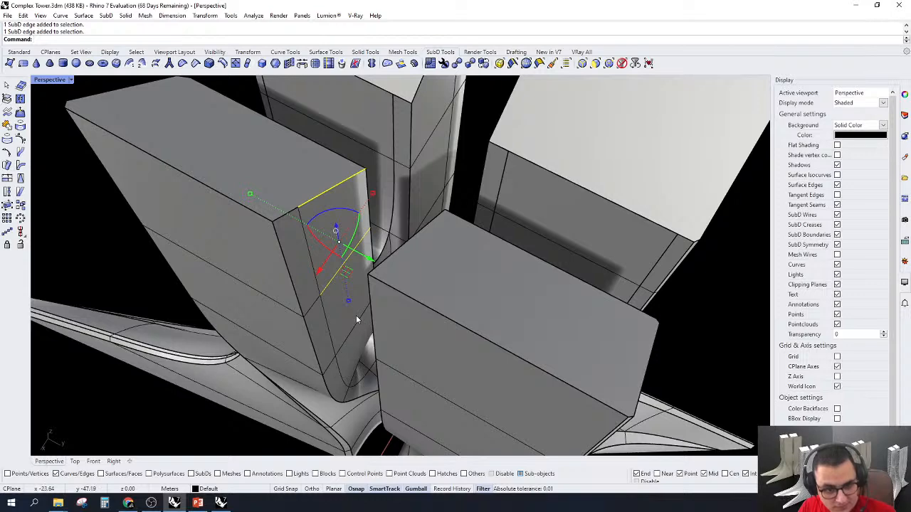
scroll(361, 354, "up", 8)
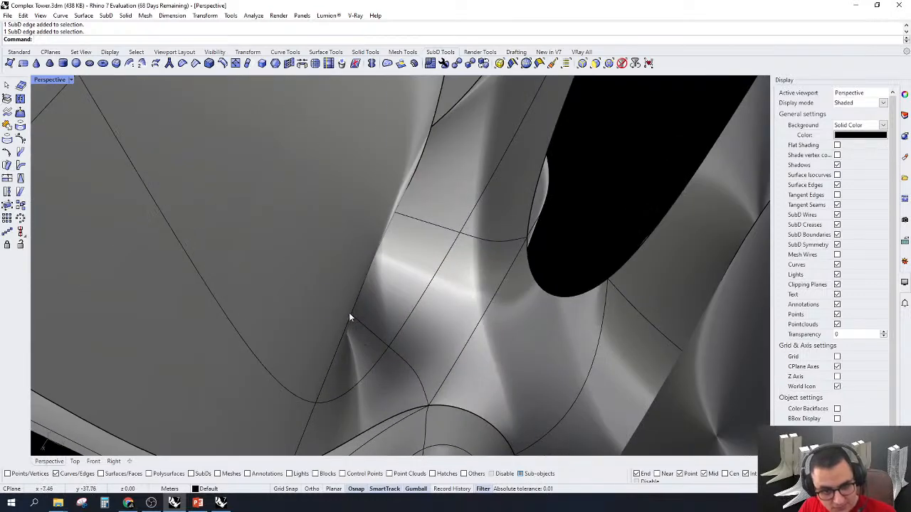
left_click(338, 354, "shift")
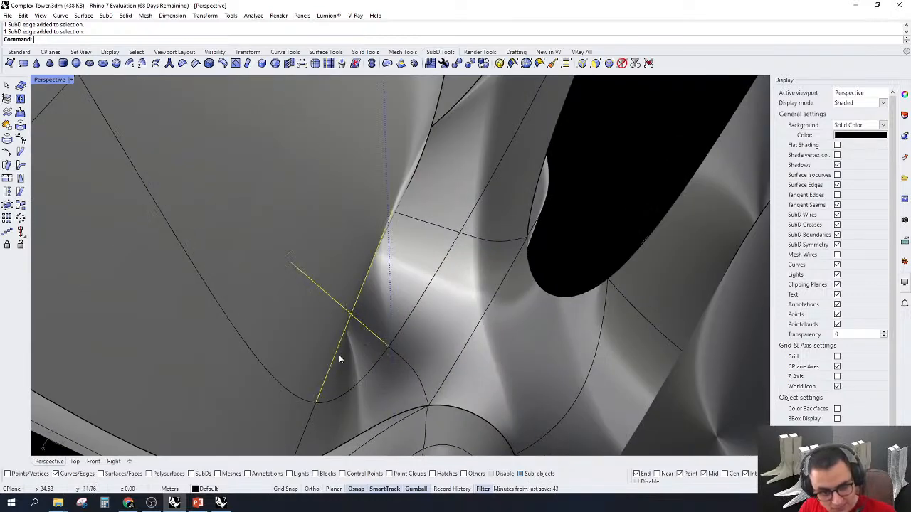
left_click(437, 227, "shift")
Add the matching crosswise edge segments through the junction and up to the other tower's top edge
scroll(436, 226, "down", 4)
scroll(534, 88, "up", 2)
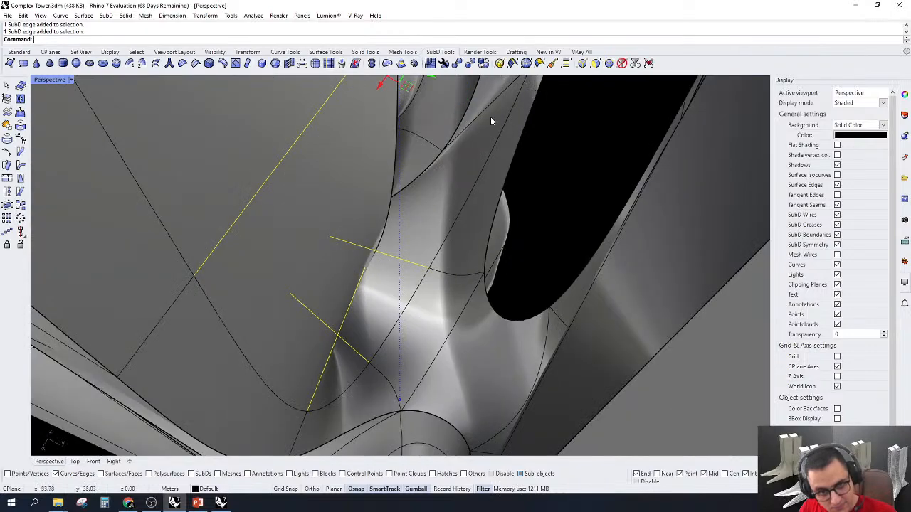
left_click(490, 108, "shift")
right_click_drag(491, 111, 461, 329)
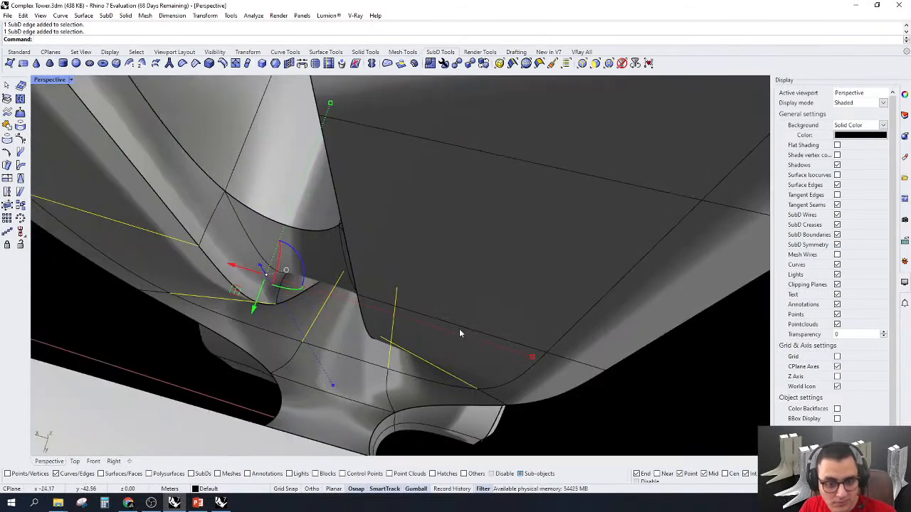
left_click(522, 160, "shift")
scroll(525, 162, "down", 6)
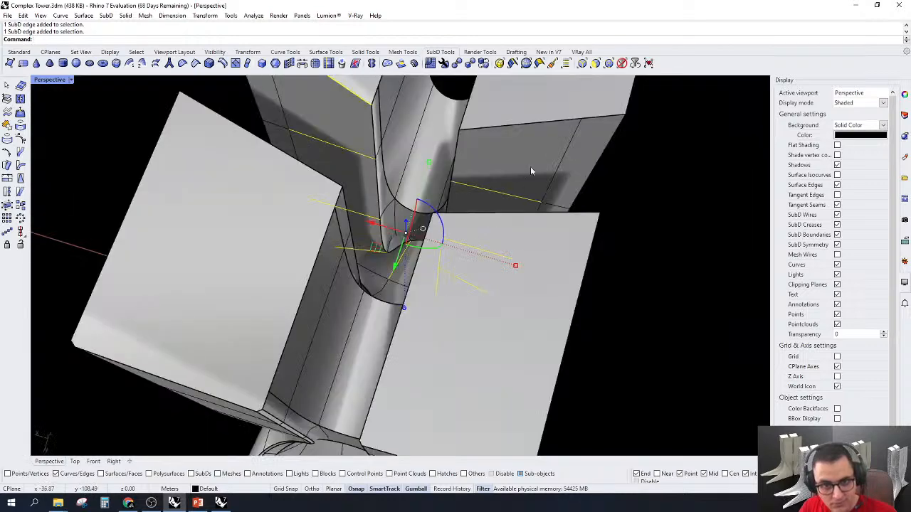
scroll(538, 123, "up", 5)
left_click(537, 122, "shift")
scroll(502, 173, "down", 5)
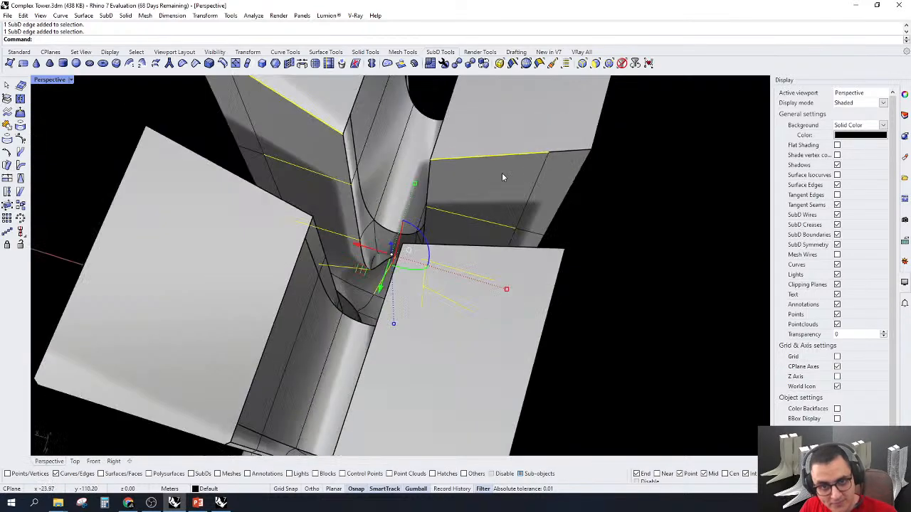
Try to bevel the selected crosswise edges with one segment and absolute offset
mouse_move(501, 176)
right_mouse_down()
mouse_move(463, 206)
mouse_move(498, 190)
right_mouse_up()
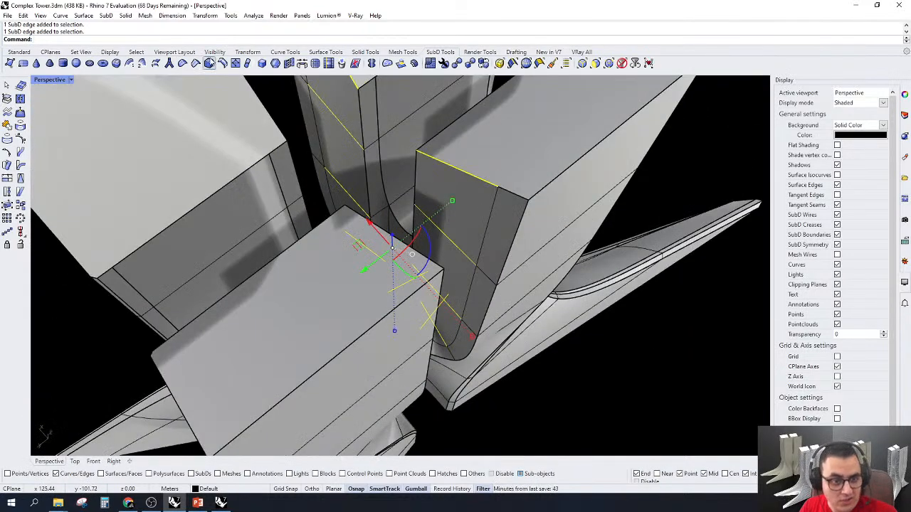
left_click(210, 63)
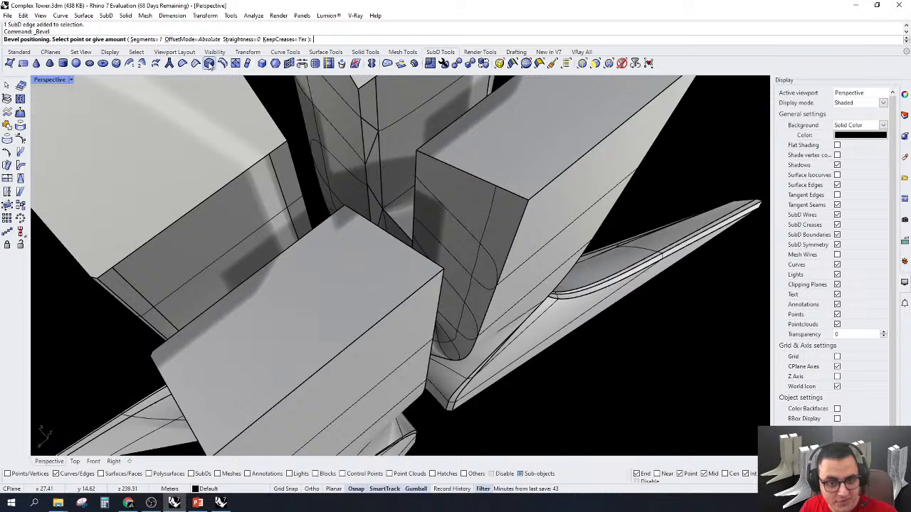
left_click(463, 182)
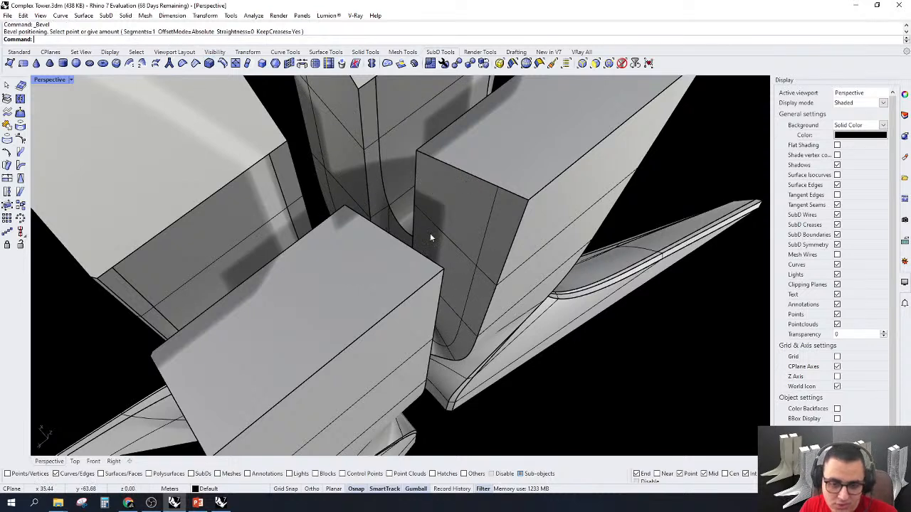
Reselect the wider crosswise edge segments from the rear tower's top edge down through the base junction
left_click(463, 173)
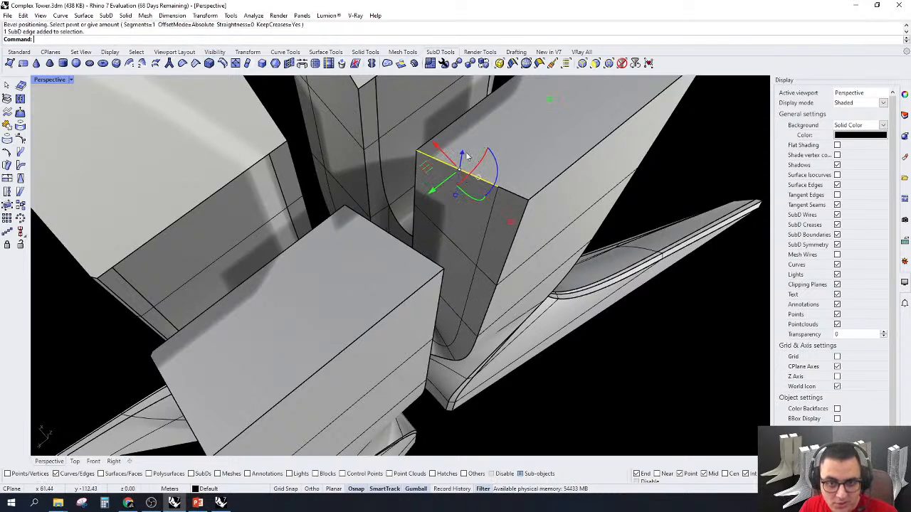
left_click(456, 244, "shift")
scroll(437, 330, "up", 5)
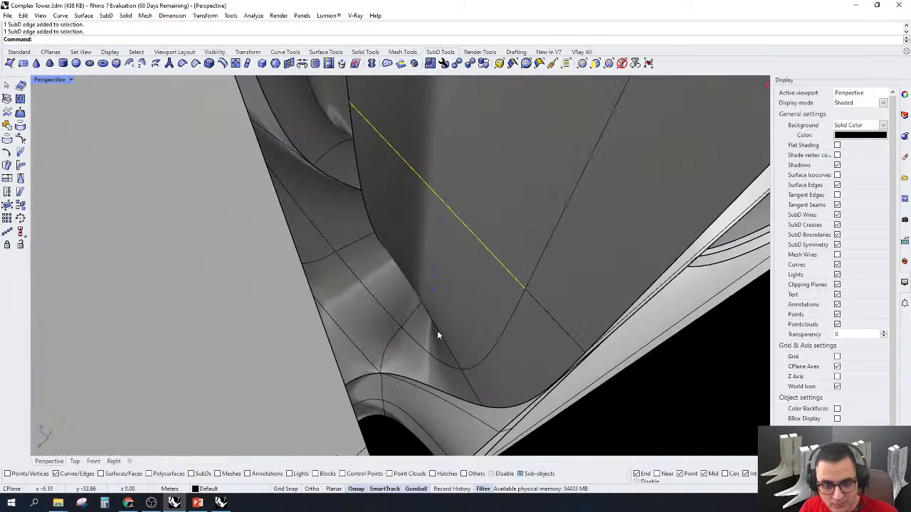
right_click_drag(478, 305, 320, 324)
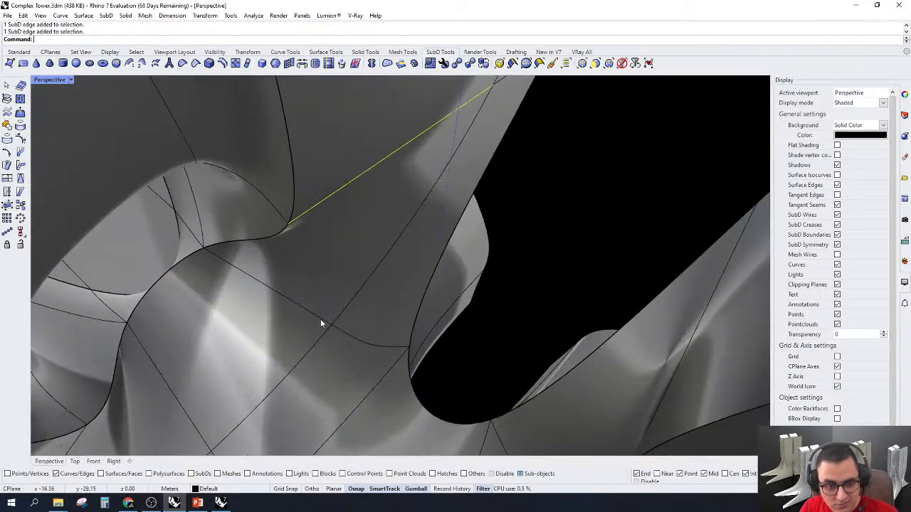
left_click(290, 301, "shift")
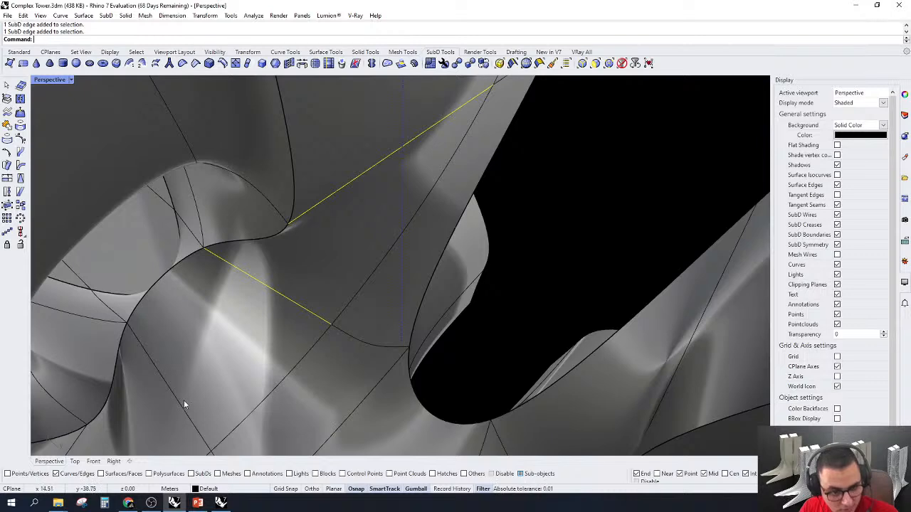
right_click_drag(182, 409, 470, 245)
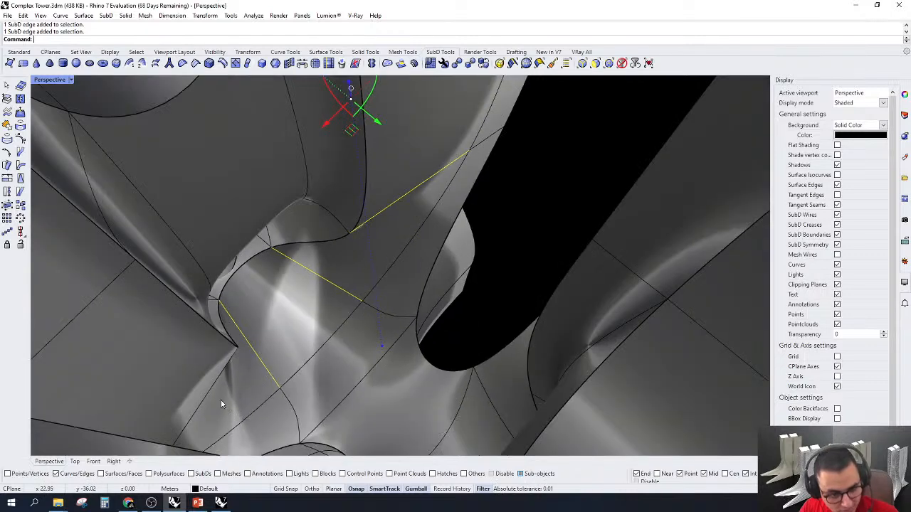
left_click(202, 403, "shift")
Add the front tower's upper crosswise edges and insert another edge loop across the selection with a proportional offset of 0.1
right_click_drag(92, 311, 476, 306)
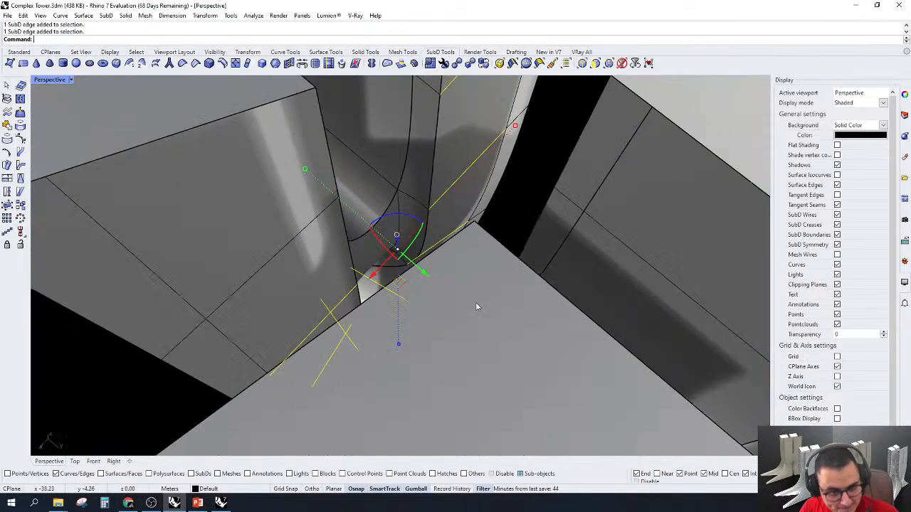
left_click(233, 117, "shift")
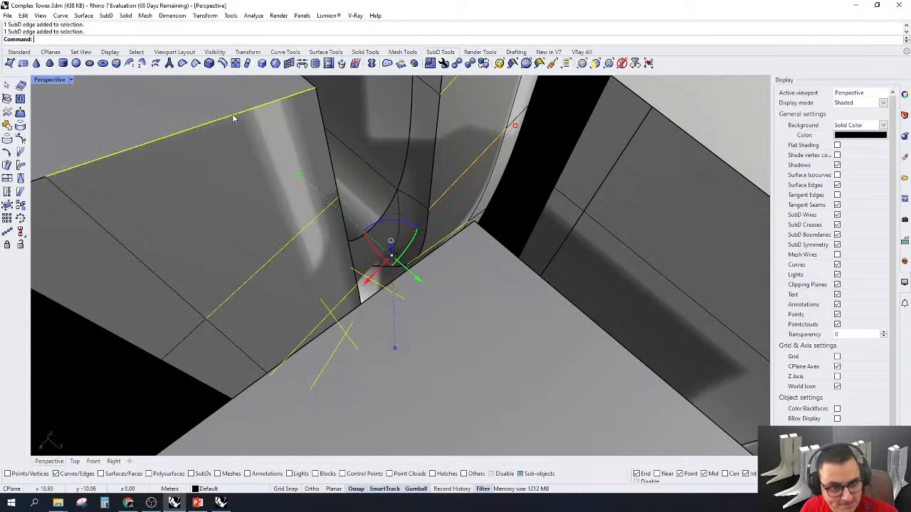
left_click(209, 64)
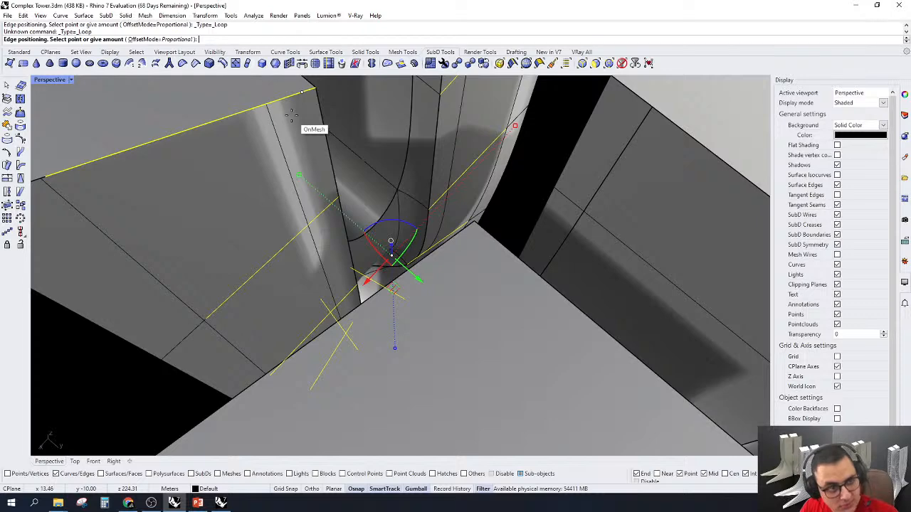
key("Return")
Select the edge loop running down the front tower's inner face and slide it across, toward the tower's inner corner
scroll(408, 236, "down", 7)
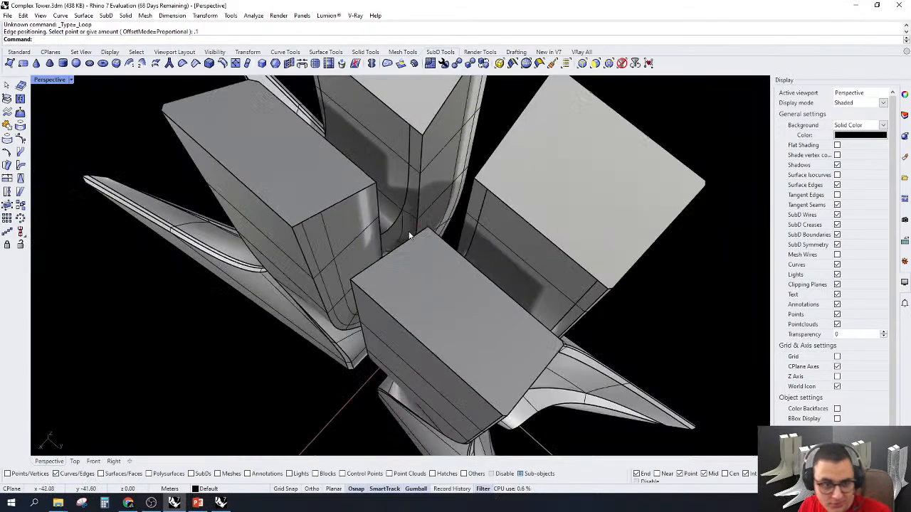
right_click_drag(408, 235, 358, 213)
scroll(358, 246, "up", 6)
double_click(368, 240)
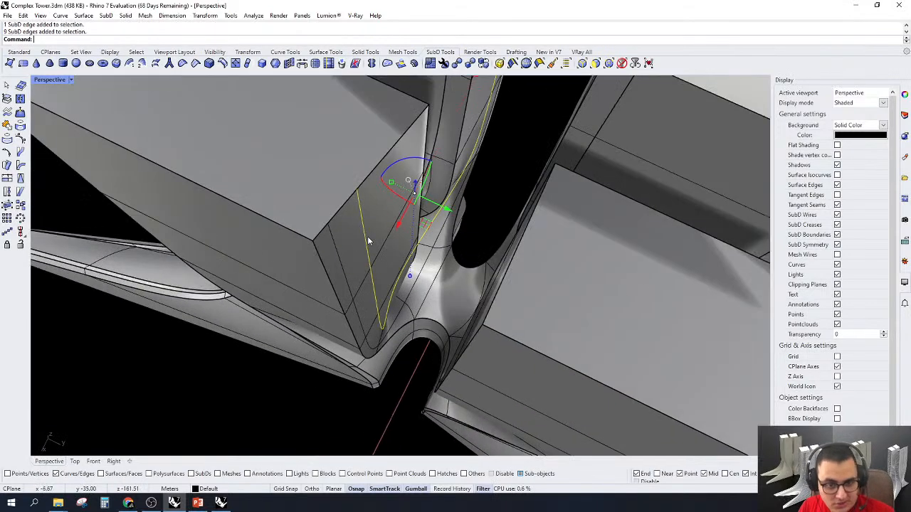
scroll(398, 299, "down", 7)
scroll(416, 263, "up", 4)
right_click_drag(427, 249, 398, 246)
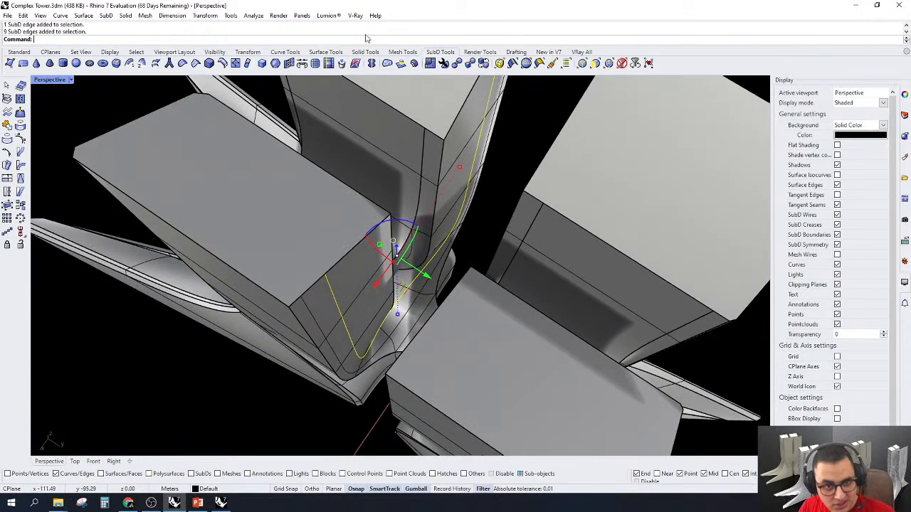
left_click(328, 63)
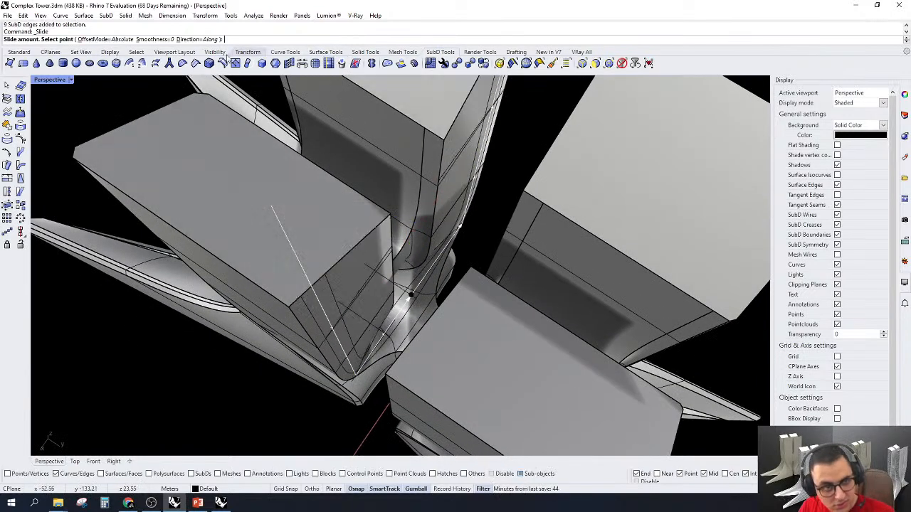
left_click(201, 39)
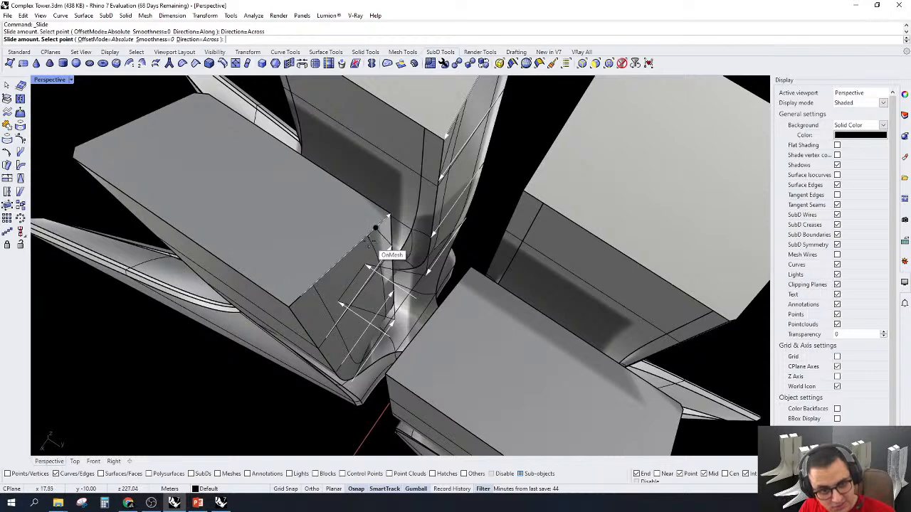
scroll(374, 252, "up", 3)
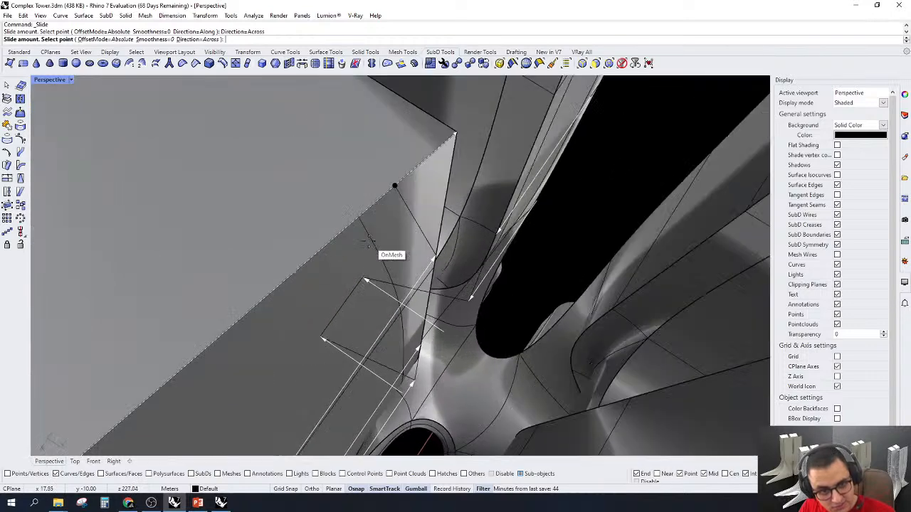
left_click(399, 204)
scroll(376, 271, "down", 5)
right_click_drag(376, 271, 351, 264)
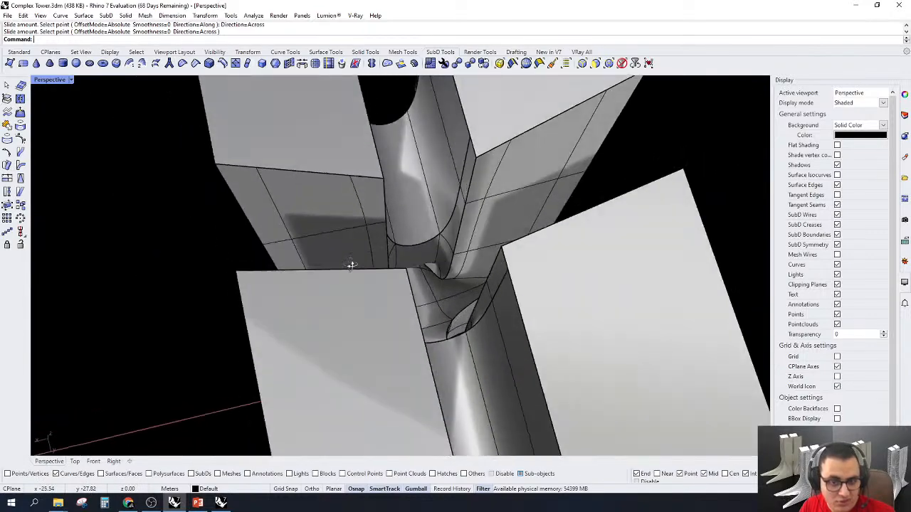
Select the wide crosswise edges on the opposite tower pair's inner faces, from the top edges down through the base junction
right_click_drag(508, 137, 337, 303)
scroll(301, 283, "up", 3)
right_click_drag(299, 272, 529, 273)
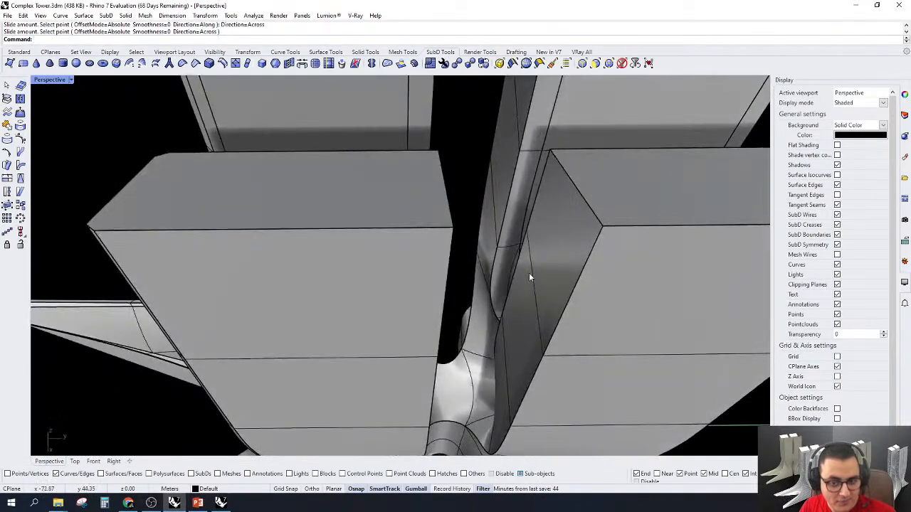
left_click(583, 210)
key("Escape")
key("Escape")
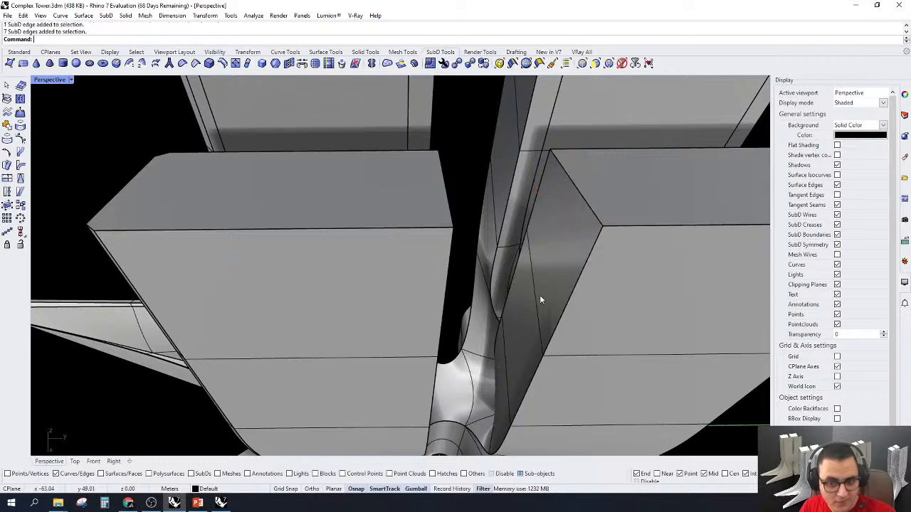
left_click(580, 211)
right_click_drag(572, 253, 559, 345)
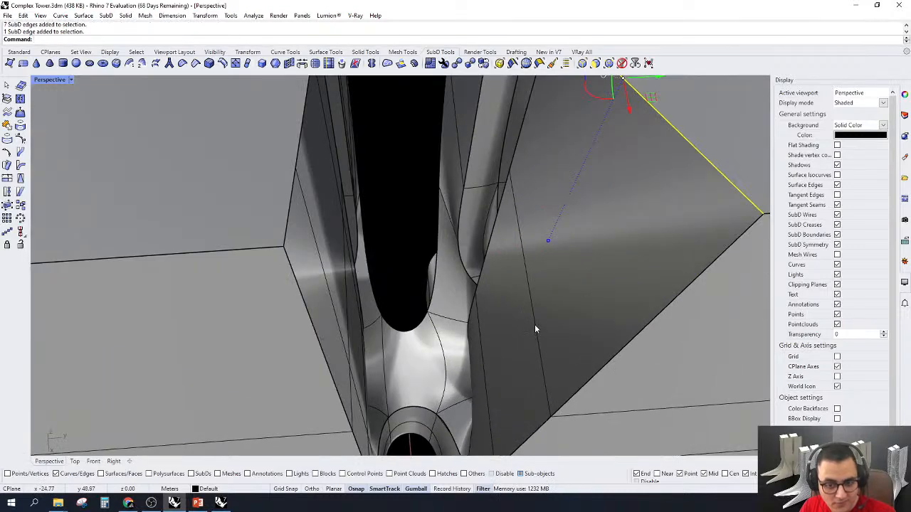
right_click_drag(478, 376, 586, 311)
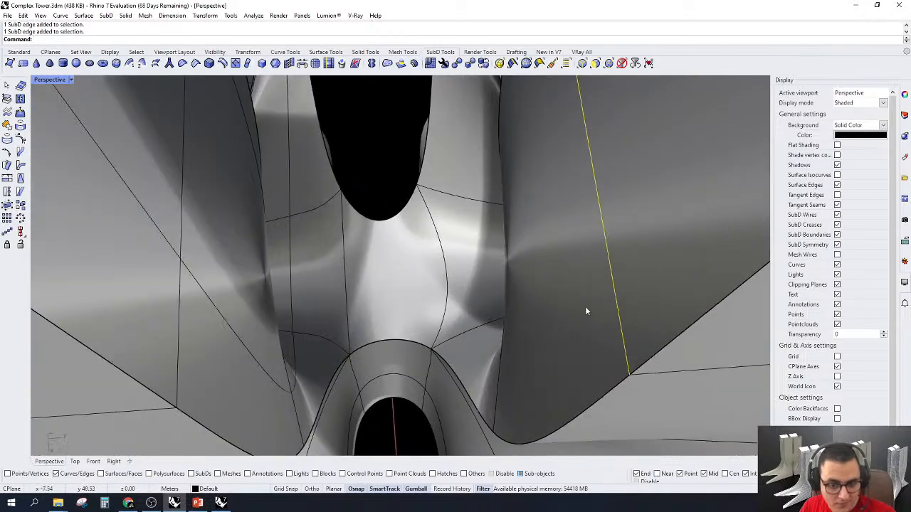
left_click(503, 368, "shift")
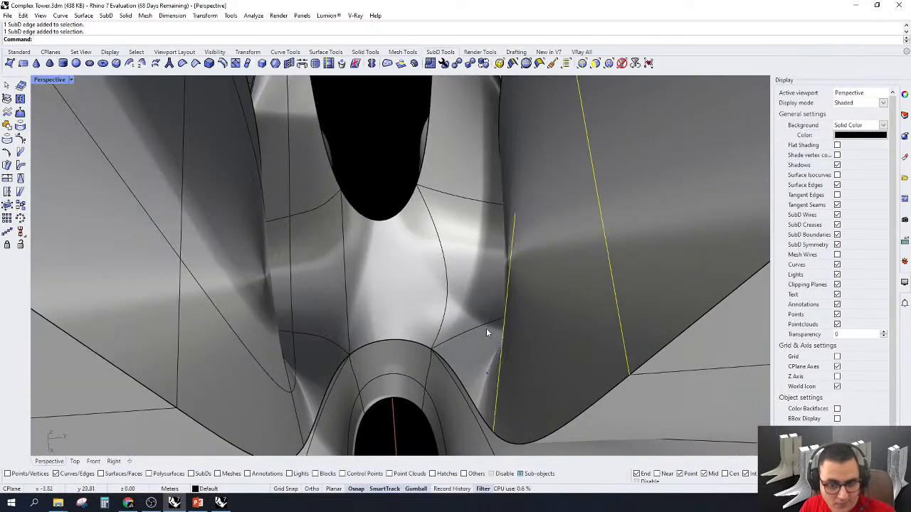
right_click_drag(489, 203, 447, 171)
right_click_drag(463, 112, 522, 113)
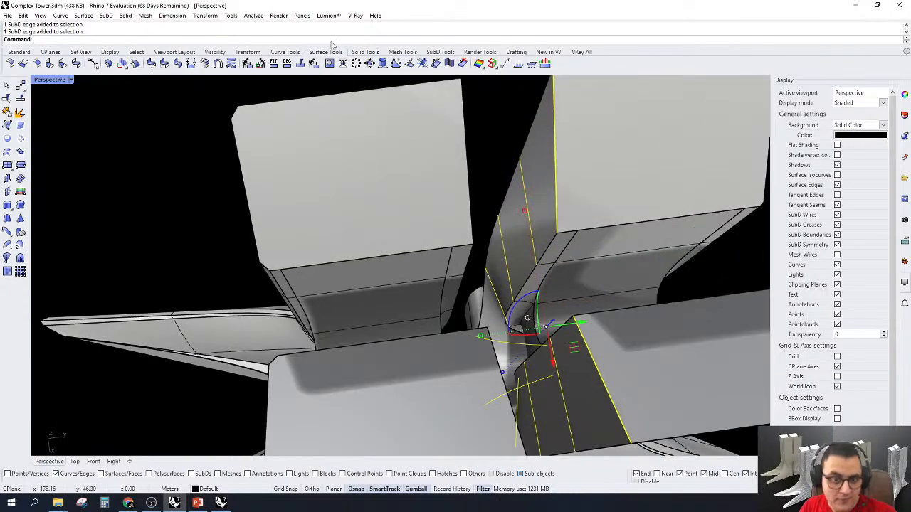
Insert an edge loop across the opposite tower pair's selected edges with a proportional offset of 0.1
left_click(440, 52)
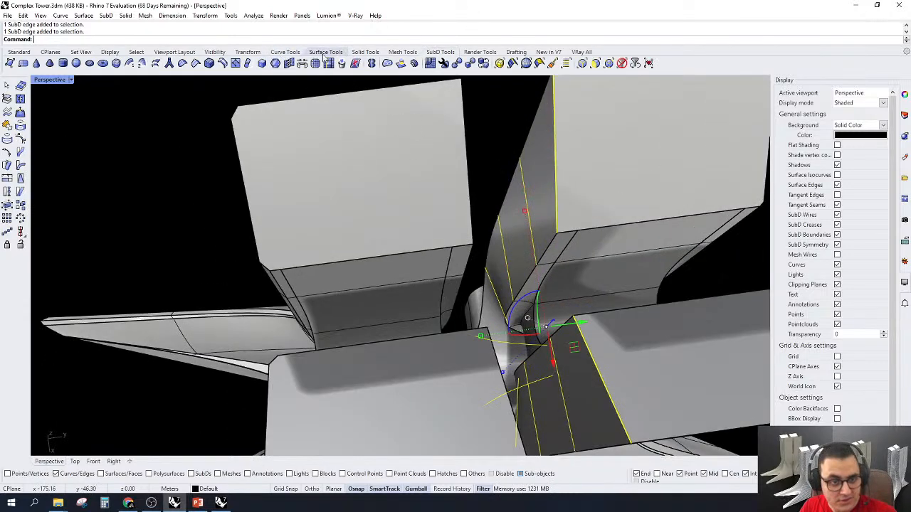
left_click(222, 63)
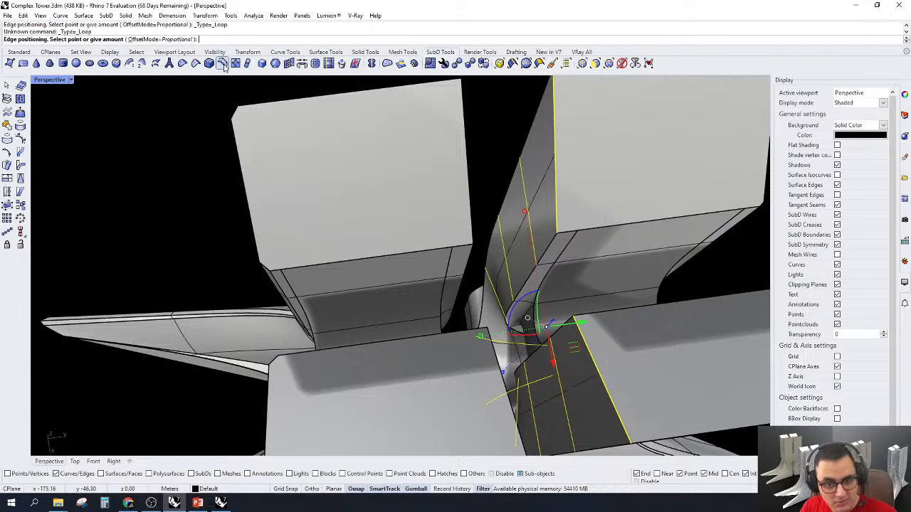
type(".1")
key("Return")
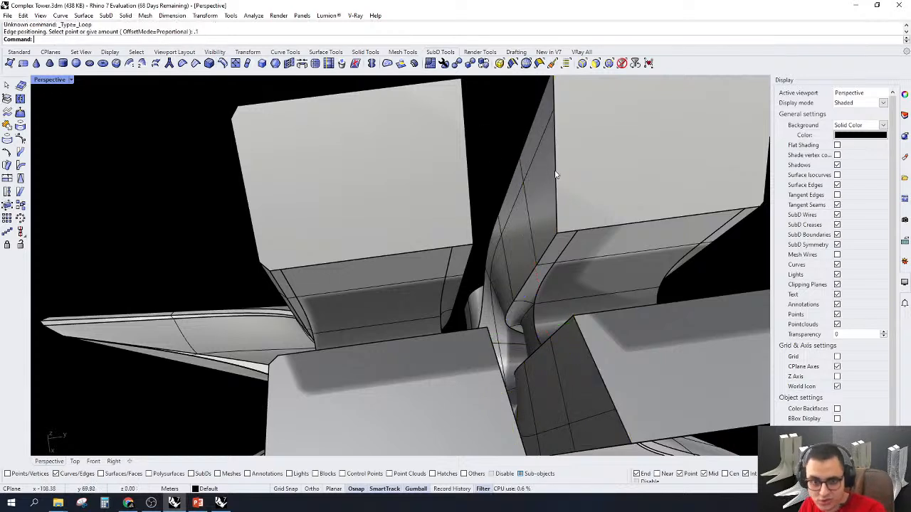
Select the remaining wide crosswise segments beside the new loop, from one tower's top edge through the junction to the facing tower's top
left_click(550, 153)
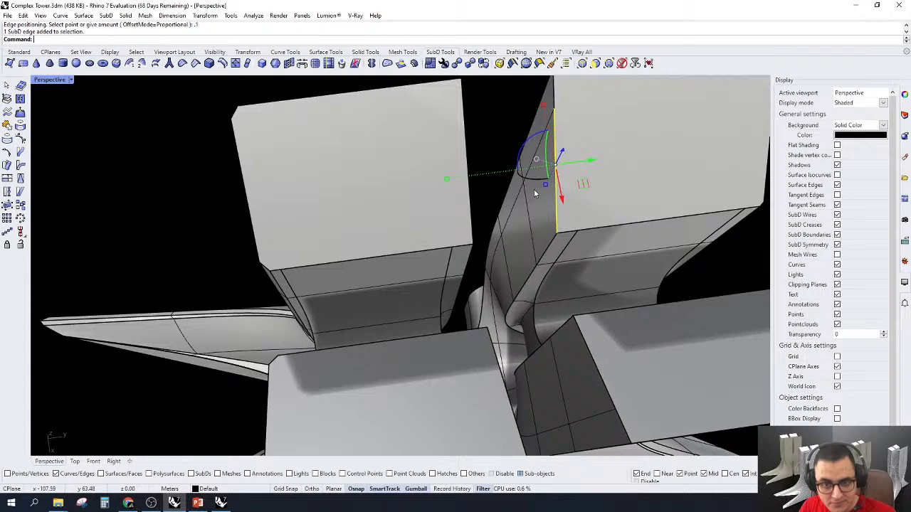
left_click(527, 232, "shift")
left_click(507, 281, "shift")
left_click(500, 301, "shift")
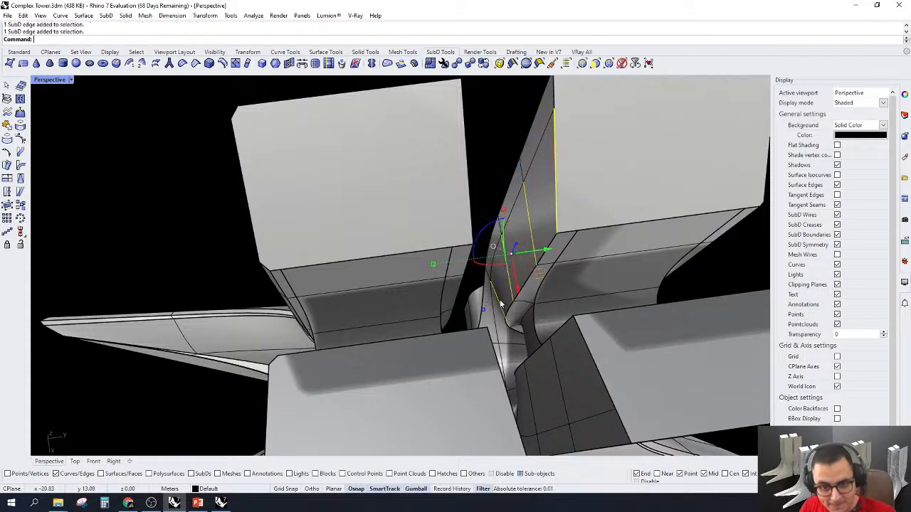
left_click(503, 347, "shift")
scroll(503, 346, "down", 5)
right_click_drag(503, 346, 538, 244)
scroll(547, 291, "up", 5)
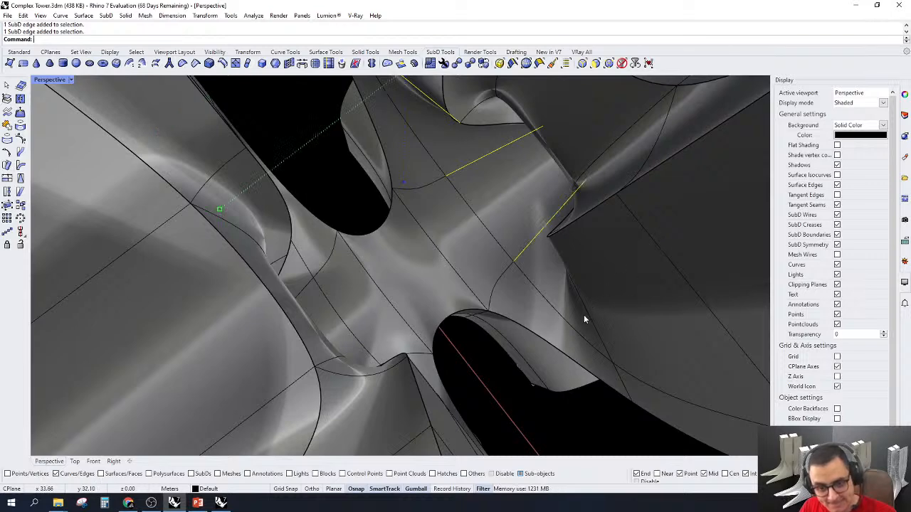
scroll(462, 249, "down", 4)
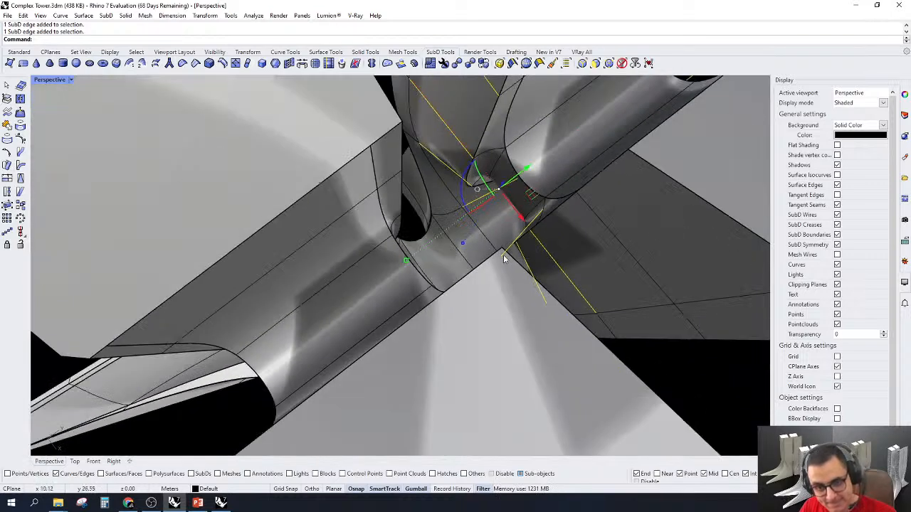
left_click(617, 236, "shift")
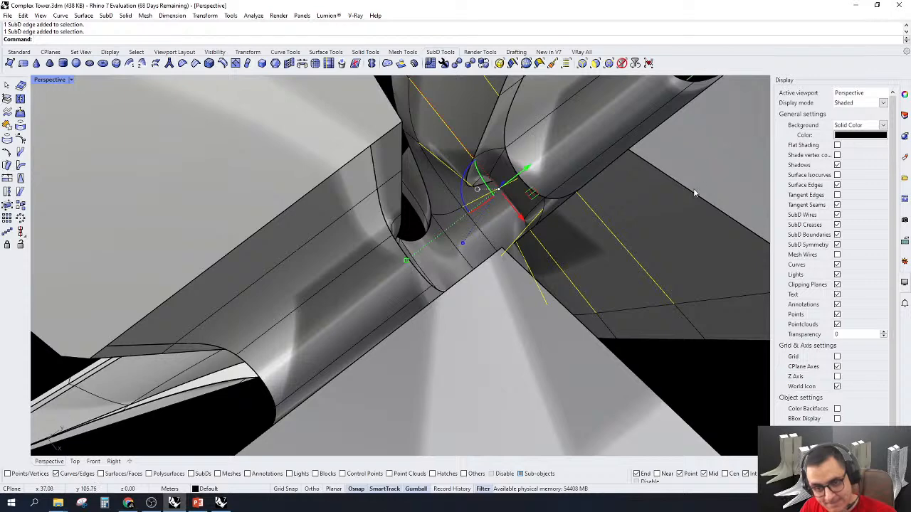
right_click_drag(693, 191, 616, 205)
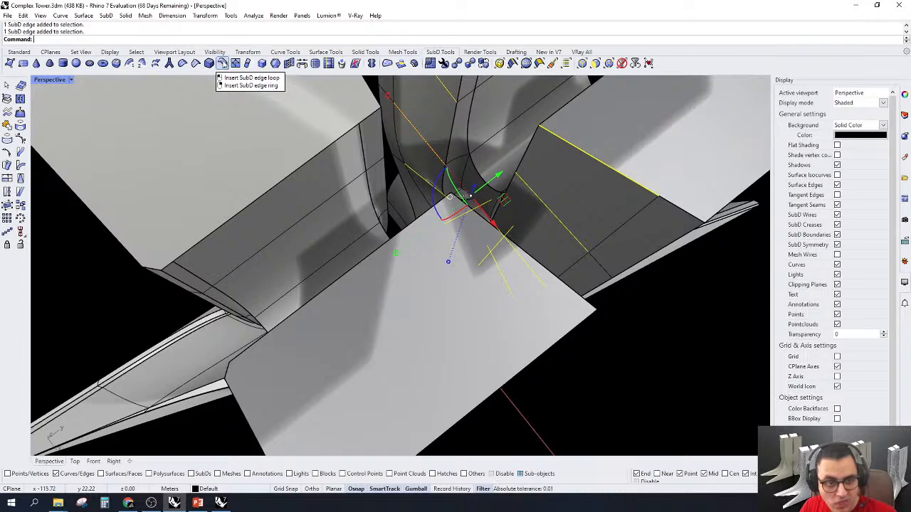
Insert a second edge loop across the reselected segments with a proportional offset of 0.1
left_click(222, 63)
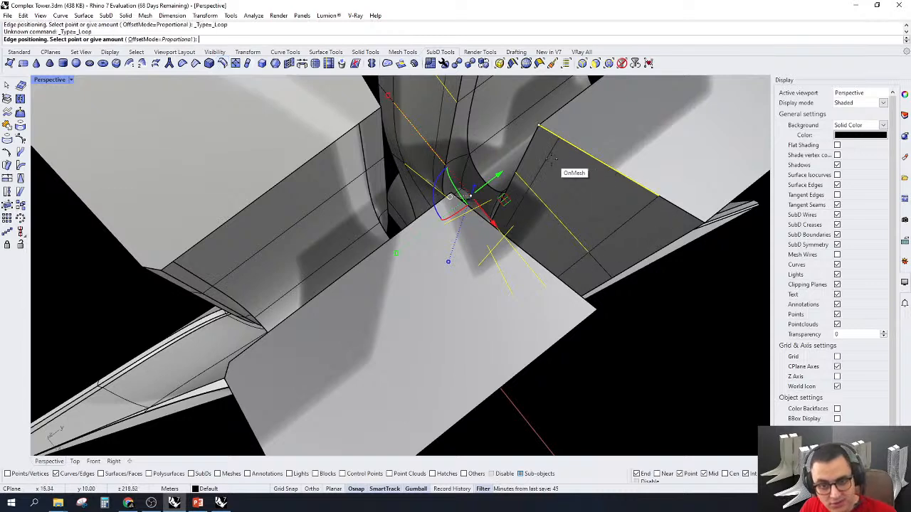
type(".1")
key("Return")
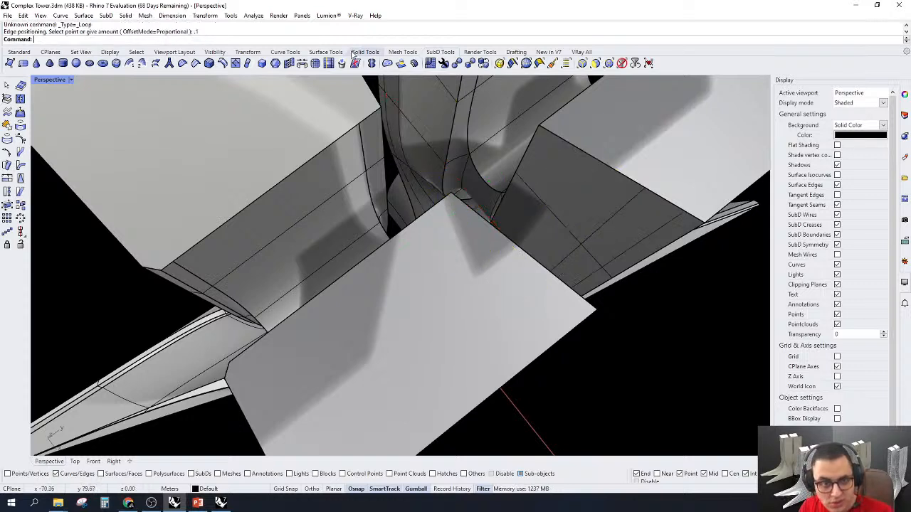
Switch the SubD to flat display and slide the second edge loop across in proportional mode, close to the tower's inner corner
left_click(328, 63)
double_click(620, 212)
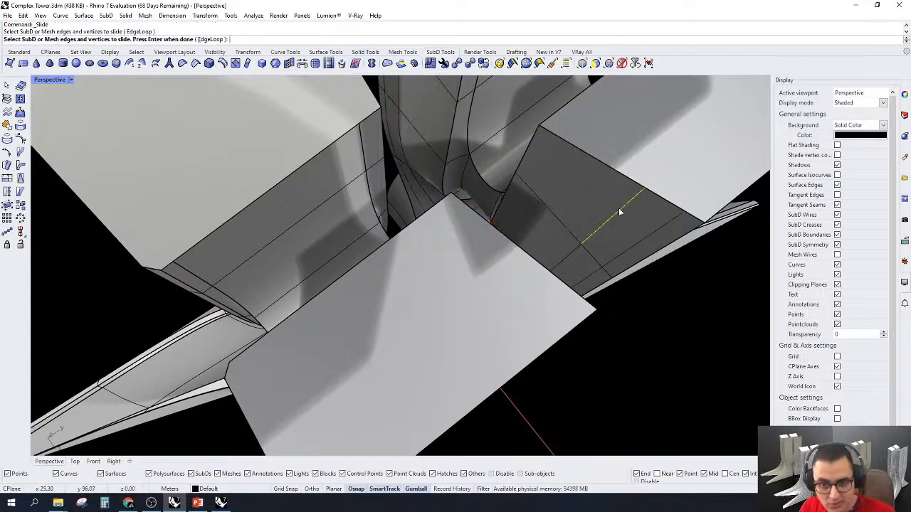
key("Return")
key("Tab")
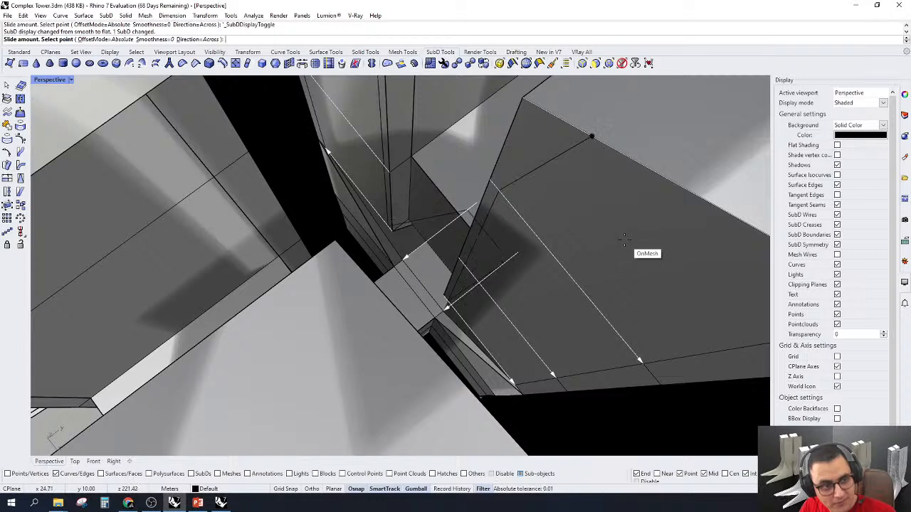
type("o")
key("Return")
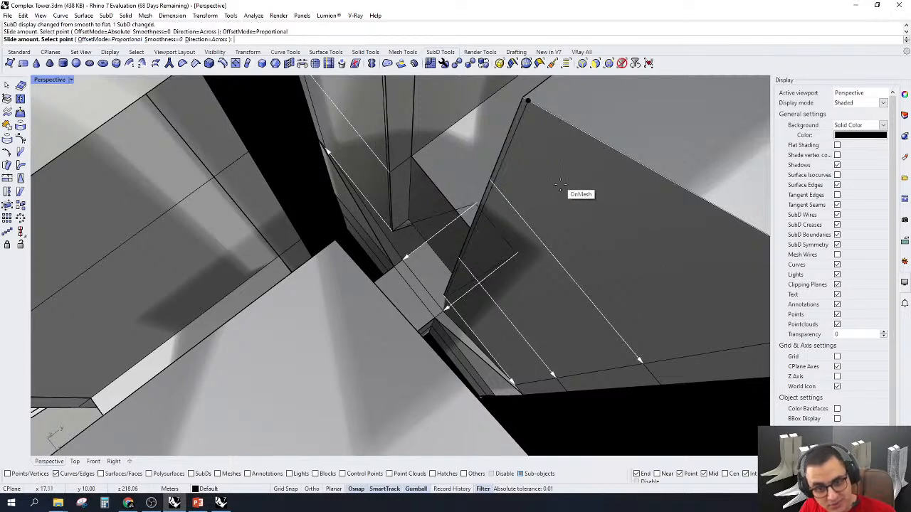
left_click(523, 180)
right_click_drag(523, 180, 468, 171)
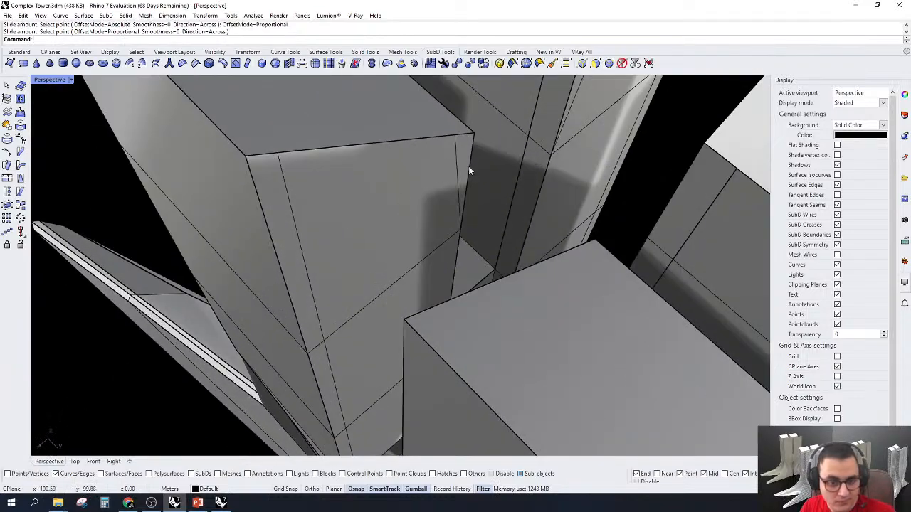
Delete the edge loop near the front tower's inner corner and reselect that inner face's crosswise edges from top to base
double_click(457, 164)
key("Delete")
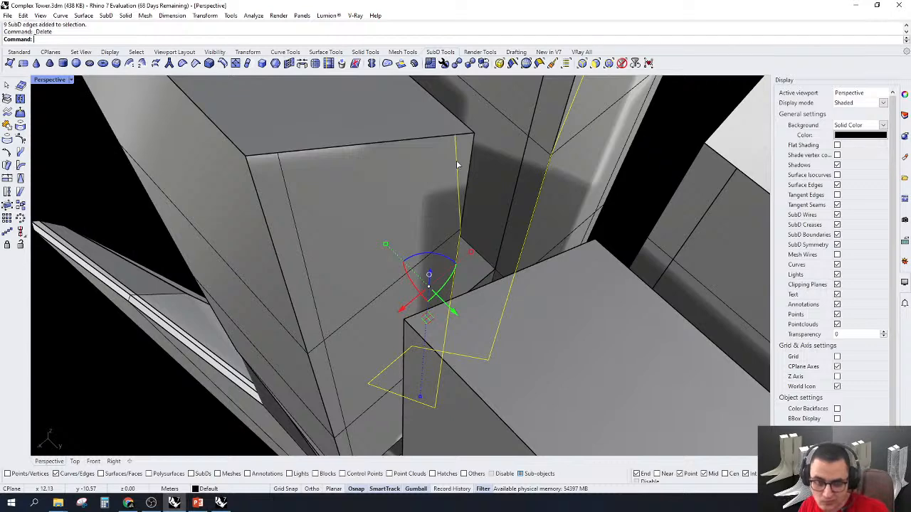
left_click(416, 145)
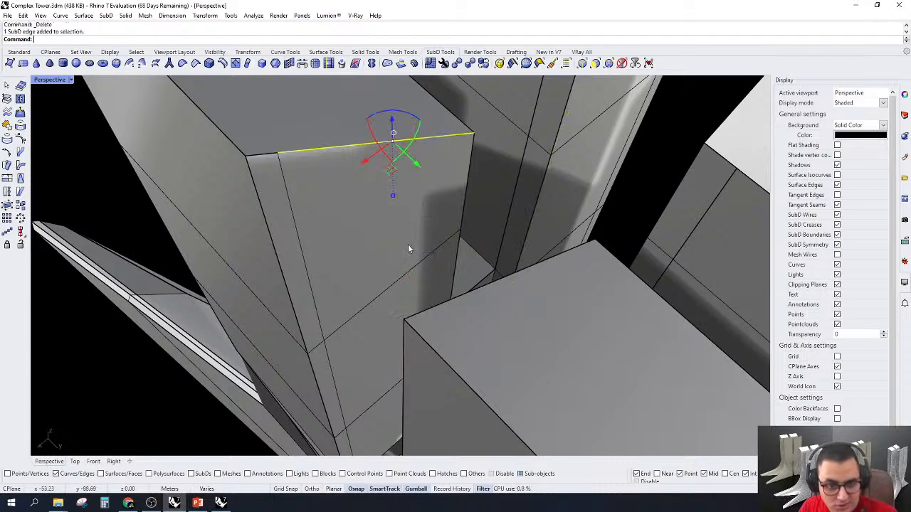
left_click(416, 268, "shift")
scroll(415, 270, "down", 6)
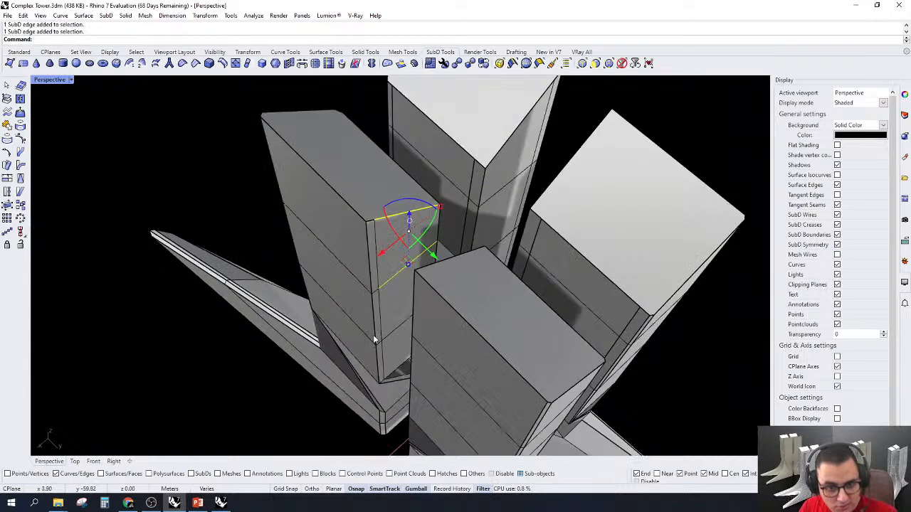
scroll(373, 334, "up", 6)
left_click(433, 315, "shift")
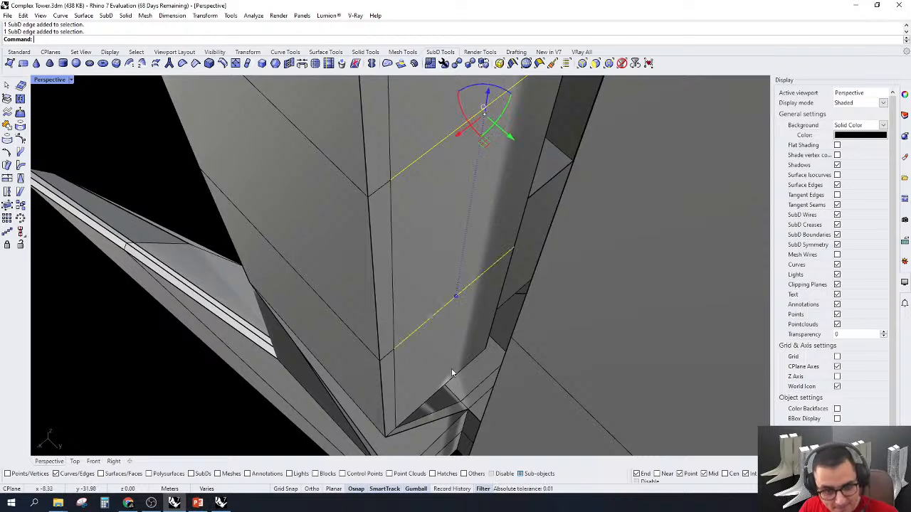
left_click(459, 370, "shift")
Add the crosswise top and side edges of the facing tower, down to its base, to the edge selection
scroll(458, 370, "down", 4)
right_click_drag(449, 348, 535, 220)
left_click(551, 176, "shift")
left_click(535, 260, "shift")
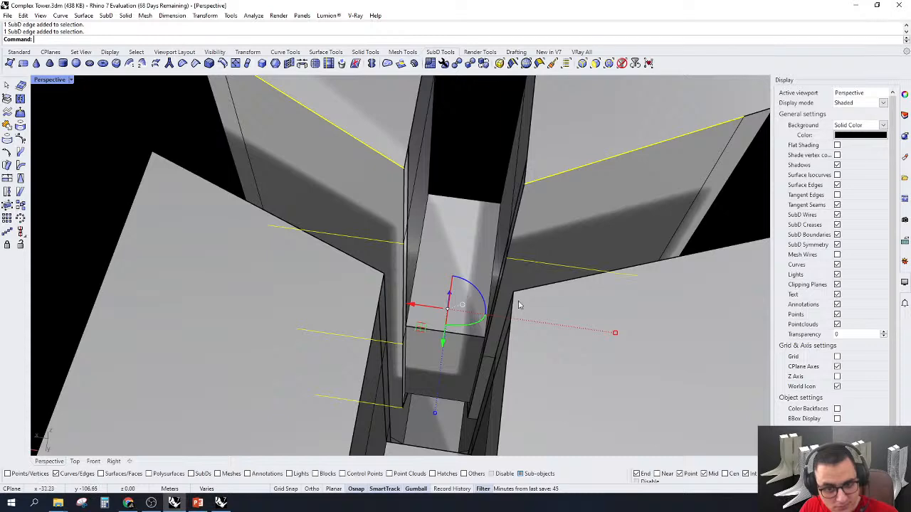
left_click(476, 417, "shift")
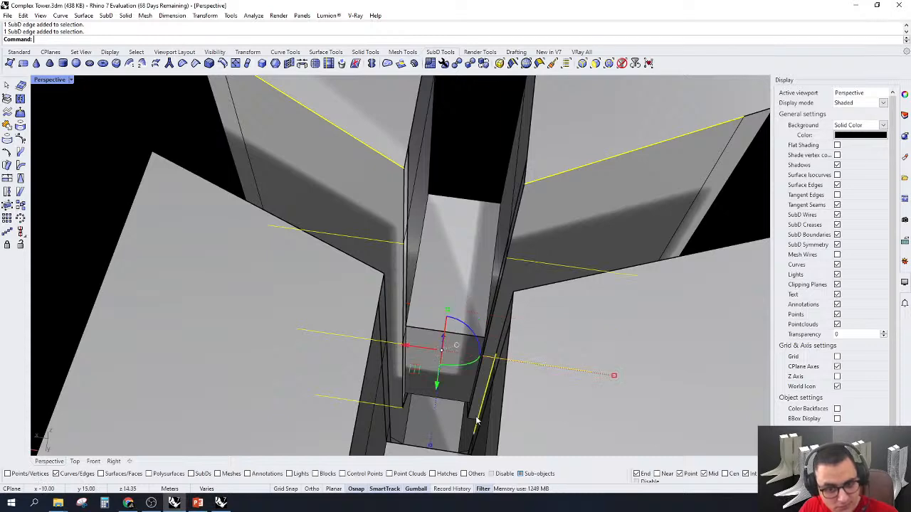
left_click(479, 410, "ctrl")
scroll(463, 438, "up", 6)
scroll(484, 406, "up", 2)
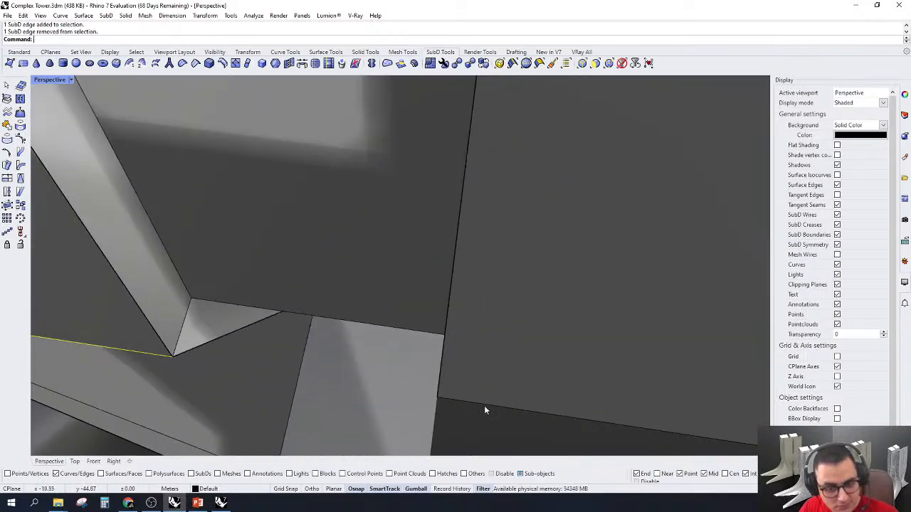
left_click(484, 404, "shift")
right_click_drag(483, 404, 313, 287)
scroll(313, 287, "down", 5)
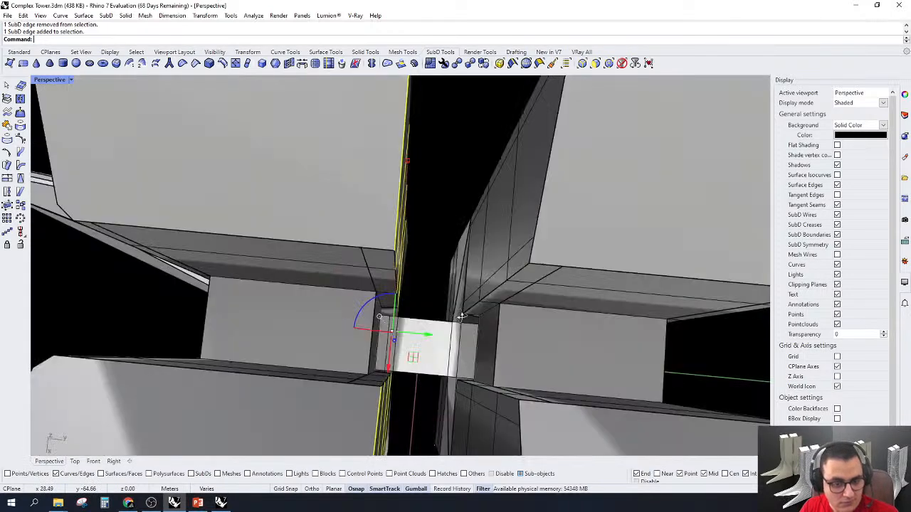
Check the selection in smooth SubD display and add the missing crosswise edges at the junction between the towers
key("Tab")
scroll(358, 307, "up", 5)
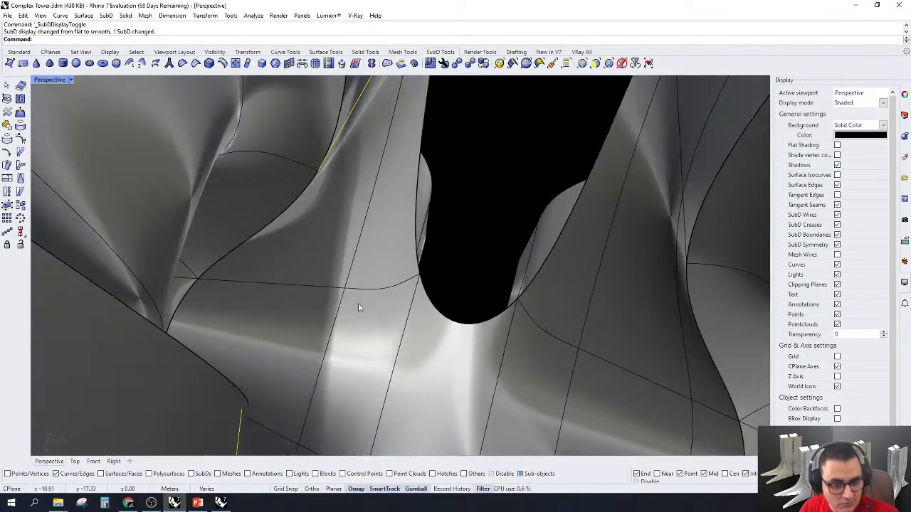
left_click(285, 290, "shift")
left_click(277, 433, "shift")
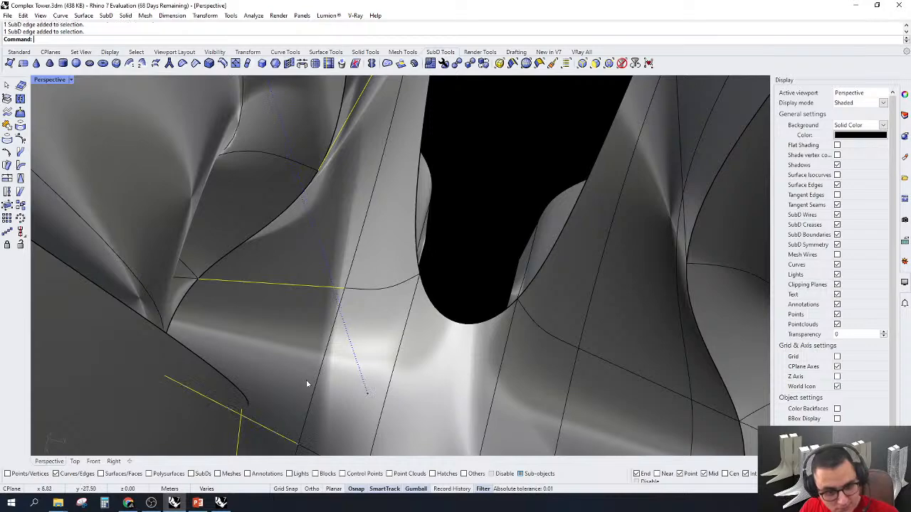
scroll(307, 382, "down", 6)
right_click_drag(362, 331, 416, 238)
scroll(236, 152, "up", 2)
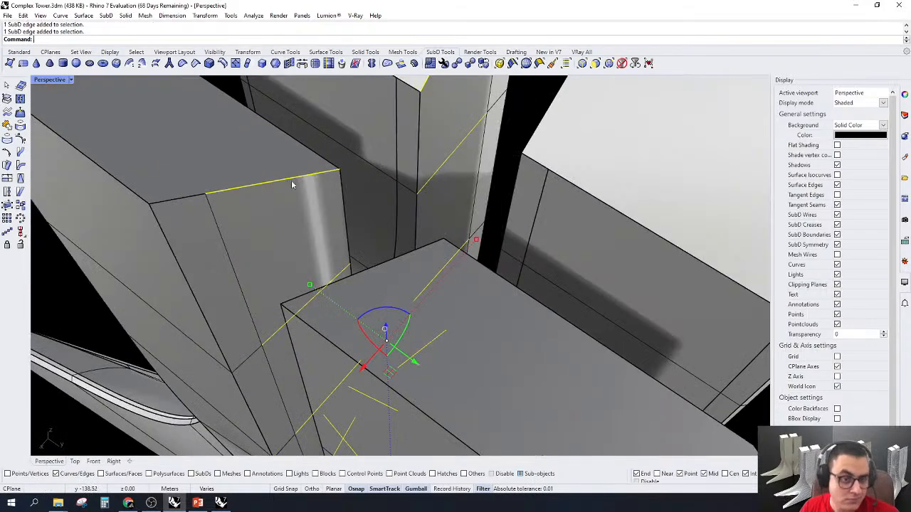
Insert an edge loop across the selected edges with proportional offset 0.1 and slide it across towards the inner corner
left_click(223, 63)
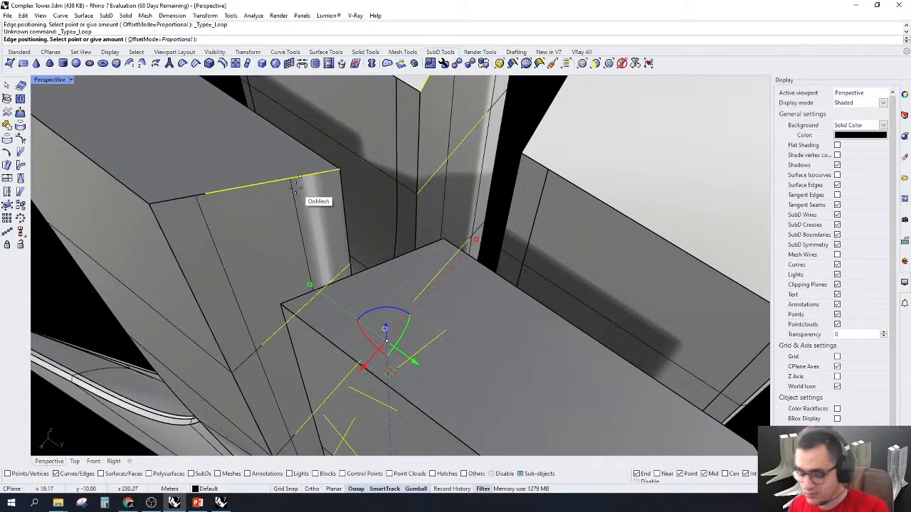
left_click(302, 186)
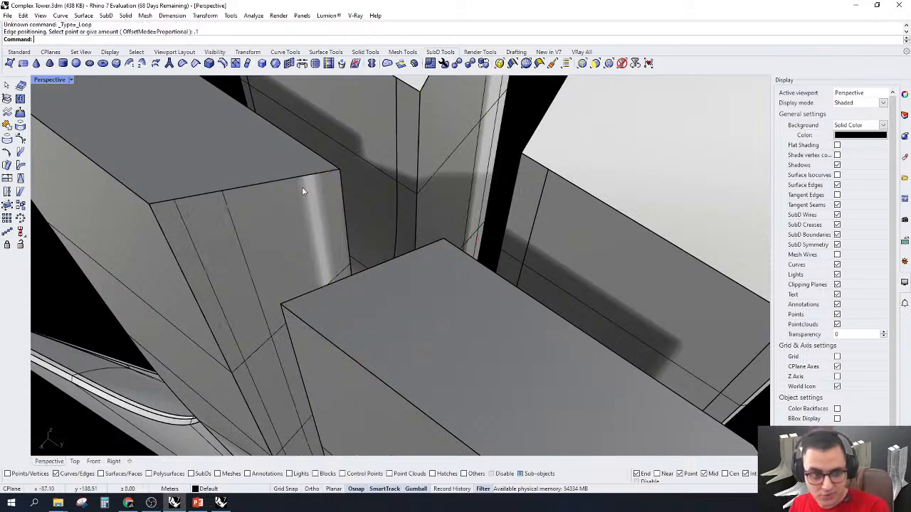
double_click(230, 214)
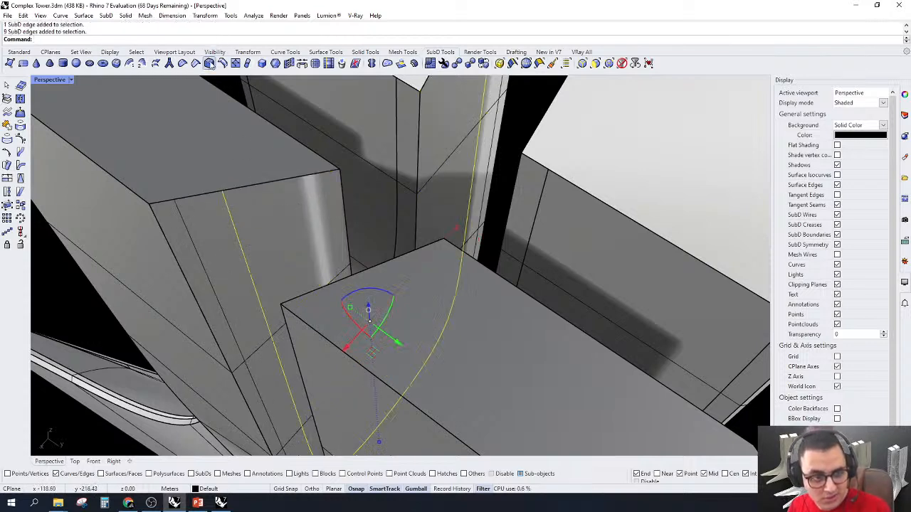
left_click(328, 63)
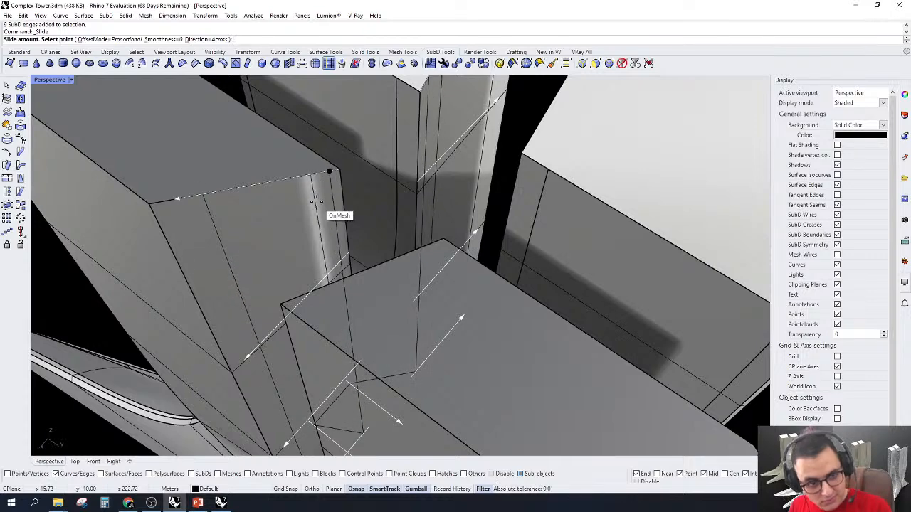
left_click(317, 205)
Select the edge loops running down the towers' inner sides and through the junction, and crease them
right_click_drag(319, 202, 690, 249)
double_click(676, 230)
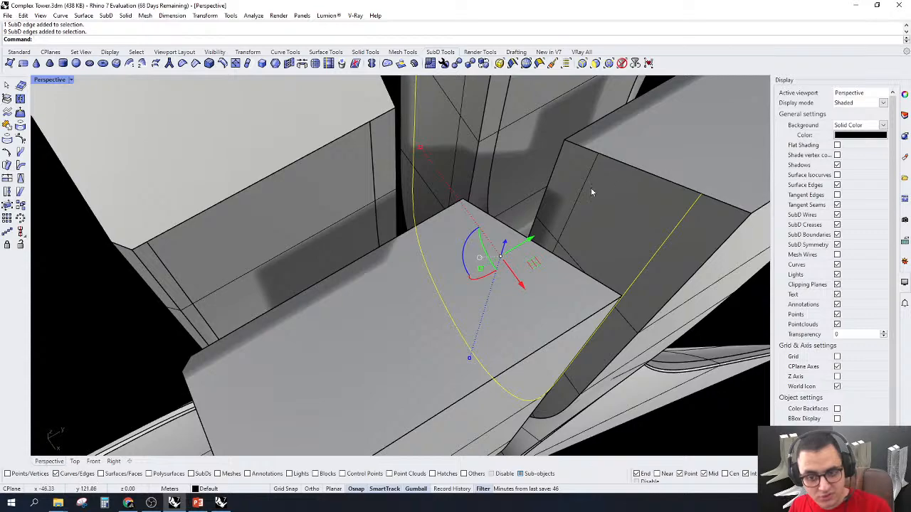
right_click_drag(587, 187, 410, 148)
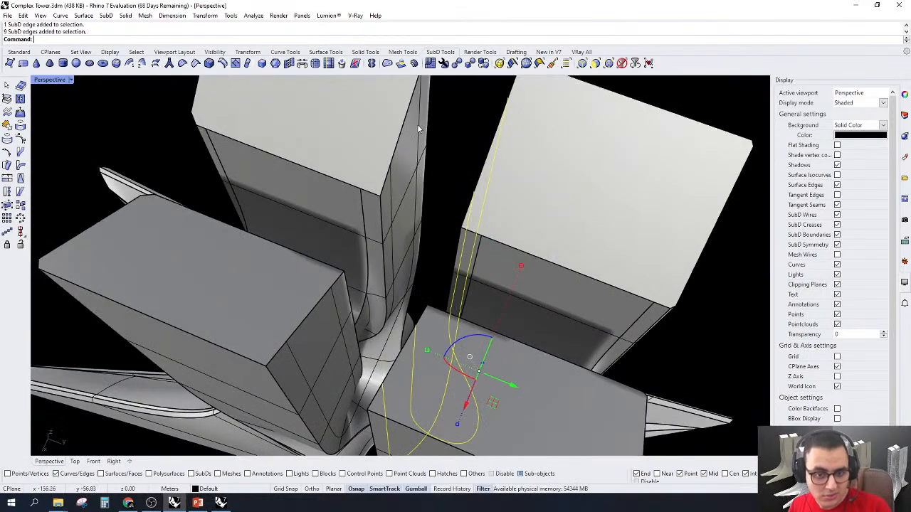
right_click_drag(392, 186, 439, 332)
scroll(439, 332, "up", 2)
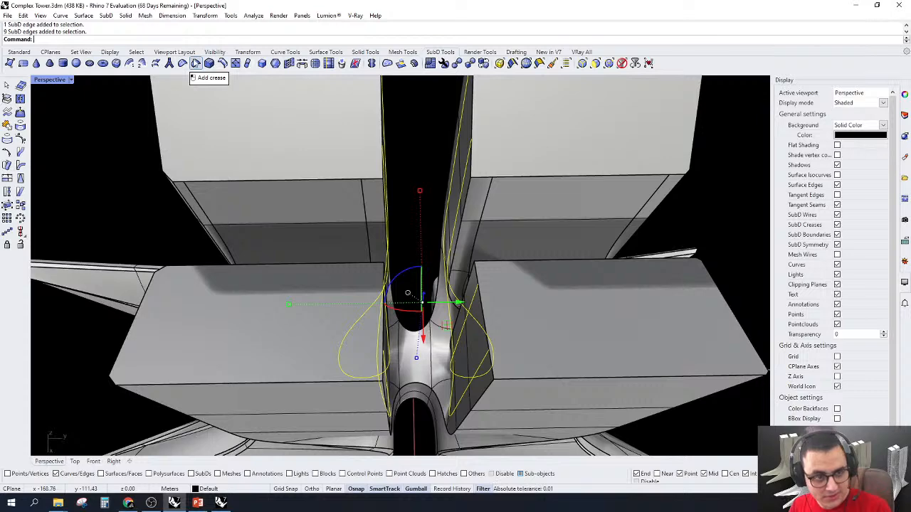
left_click(196, 62)
right_click_drag(417, 305, 449, 280)
key("Escape")
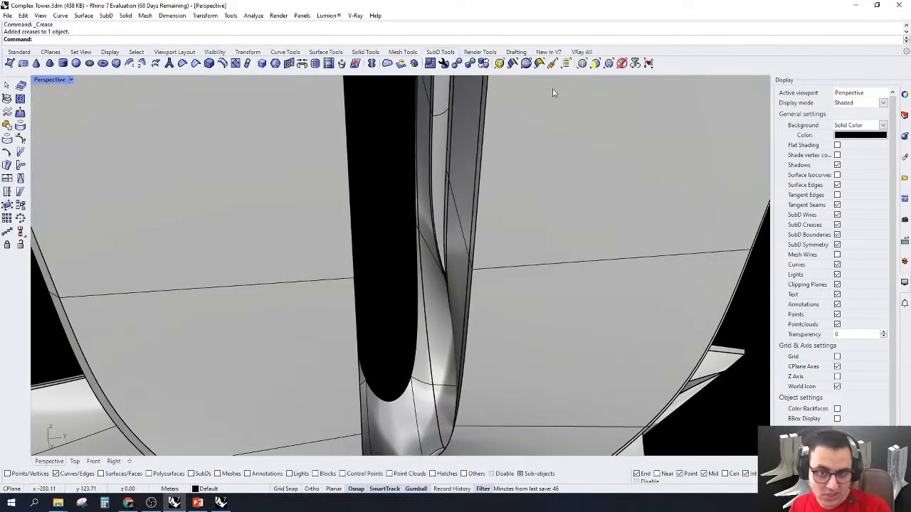
Limit selection to faces and bridge the facing narrow inner faces of two neighbouring towers with 1 joined segment
left_click(595, 64)
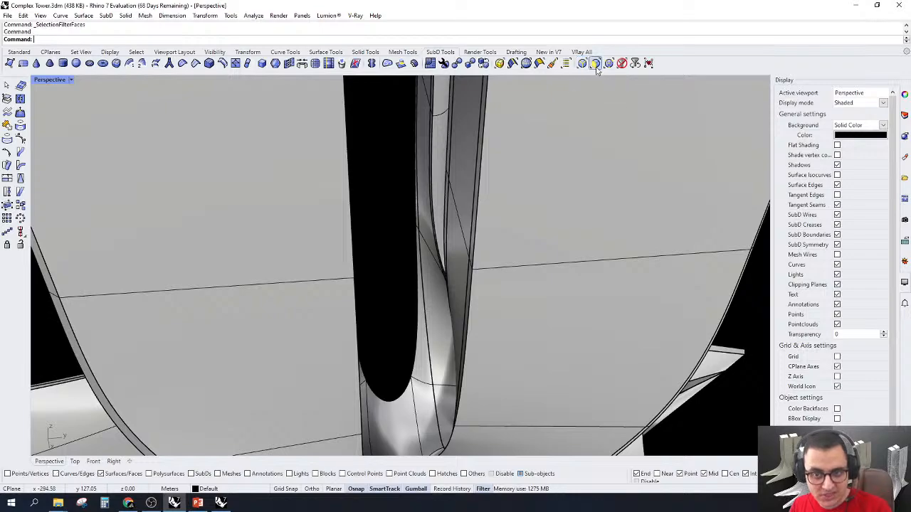
left_click(472, 279)
right_click_drag(471, 278, 680, 225)
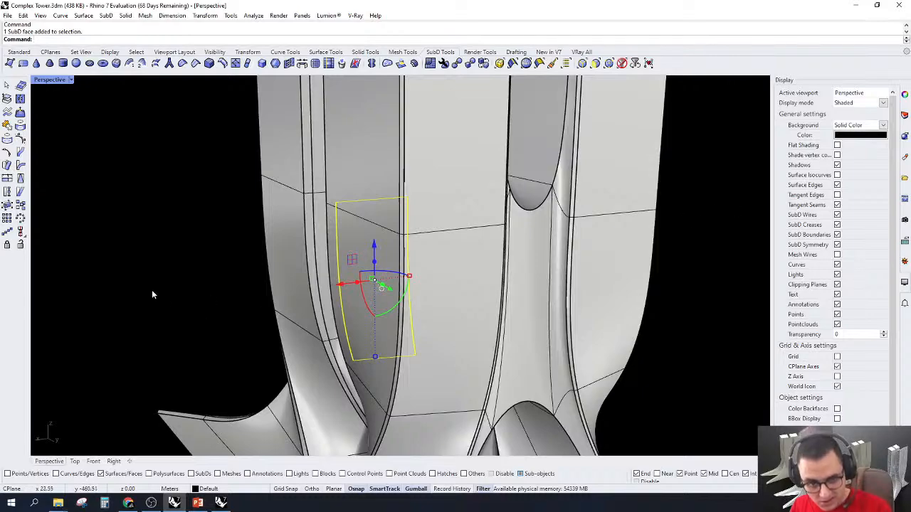
right_click_drag(261, 314, 317, 311)
left_click(303, 242, "shift")
right_click_drag(302, 248, 368, 324)
left_click(301, 63)
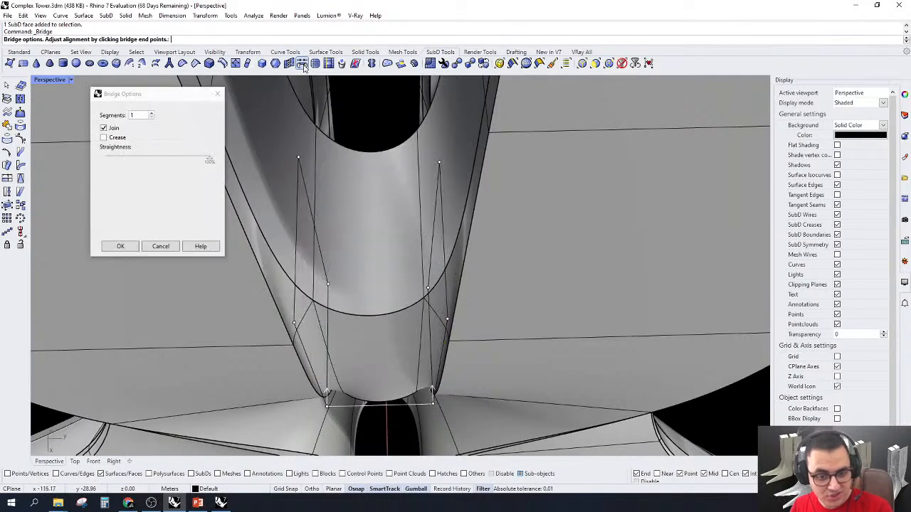
key("Return")
right_click_drag(458, 376, 437, 211)
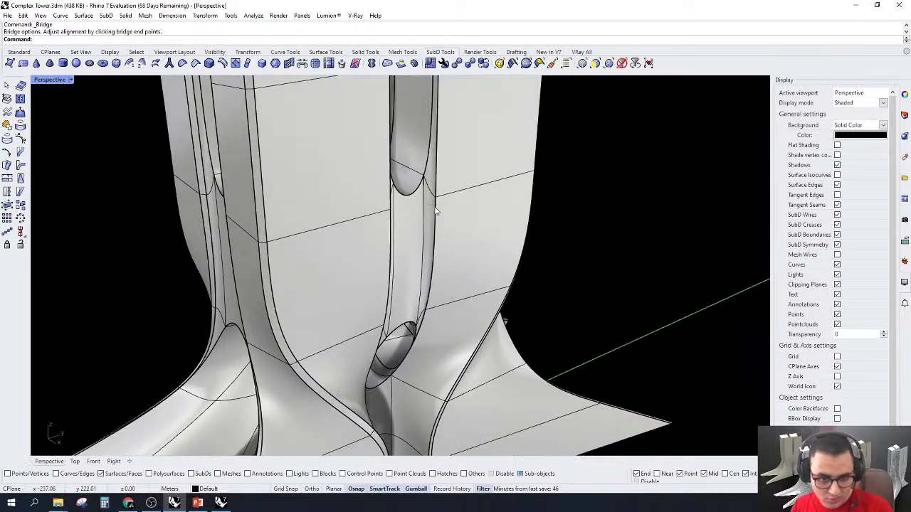
Try to bridge the facing inner faces of the opposite tower pair in flat display, and undo that bridge
key("Tab")
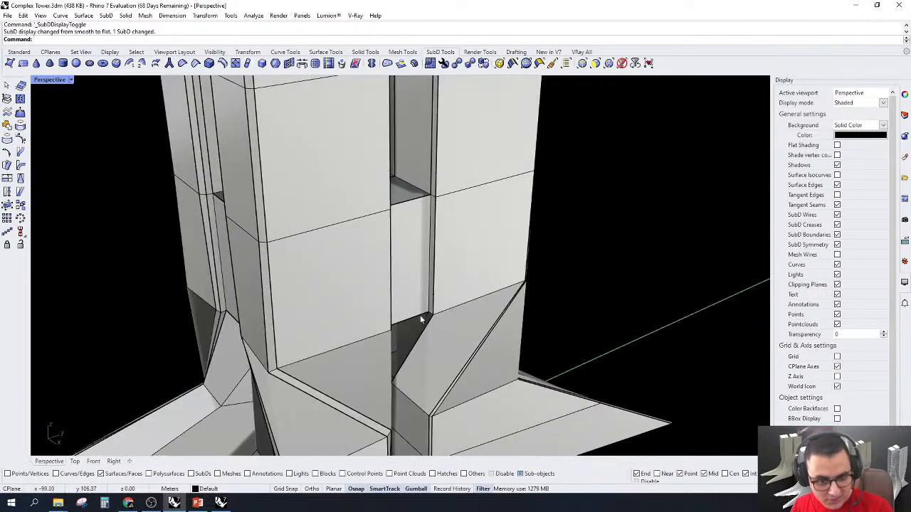
right_click_drag(323, 304, 491, 343)
scroll(469, 299, "up", 4)
left_click(521, 263)
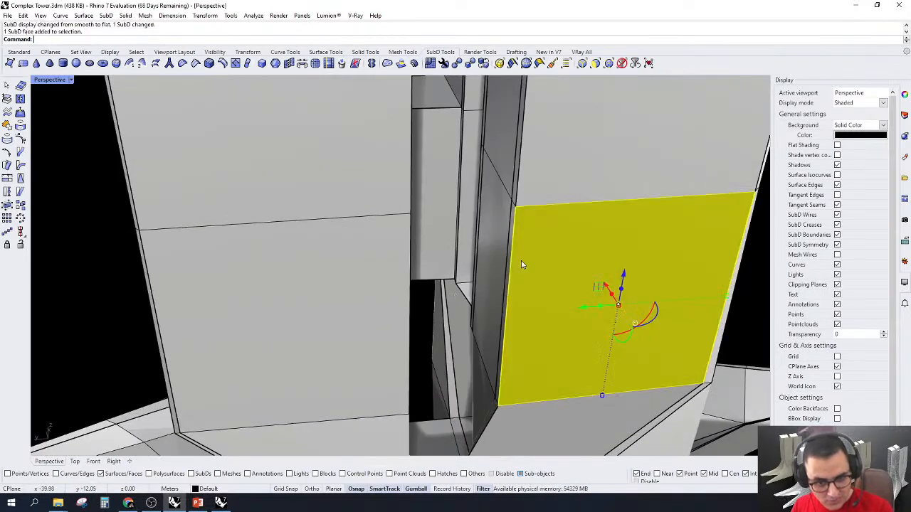
key("Escape")
left_click(485, 254)
right_click_drag(435, 313, 365, 308)
left_click(247, 259, "shift")
right_click(247, 258)
right_click(247, 259)
scroll(247, 259, "down", 6)
key("ctrl+z")
Bridge the opposite tower pair's facing inner faces again with a changed end-point alignment and 1 joined segment
scroll(455, 356, "up", 3)
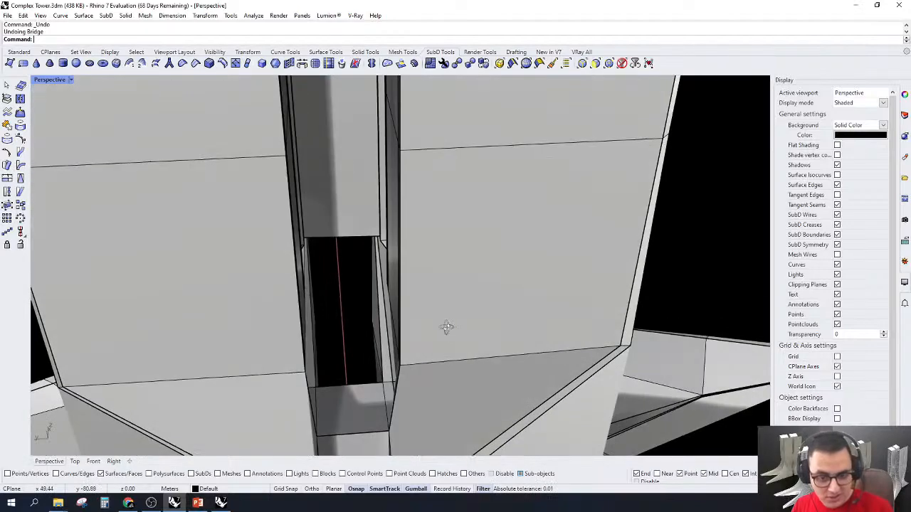
right_click_drag(388, 200, 415, 195)
left_click(414, 275)
right_click_drag(414, 275, 265, 306)
left_click(199, 215, "shift")
right_click(288, 309)
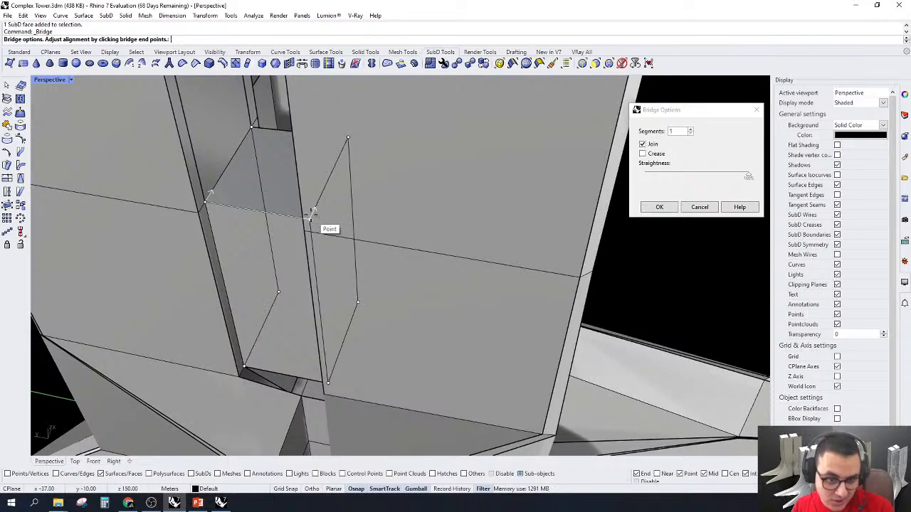
left_click(253, 127)
right_click_drag(283, 267, 316, 275)
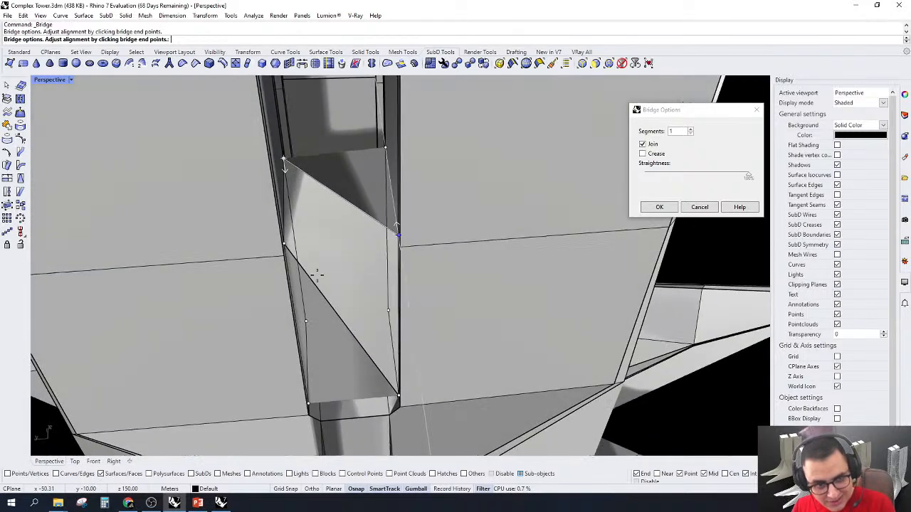
key("Return")
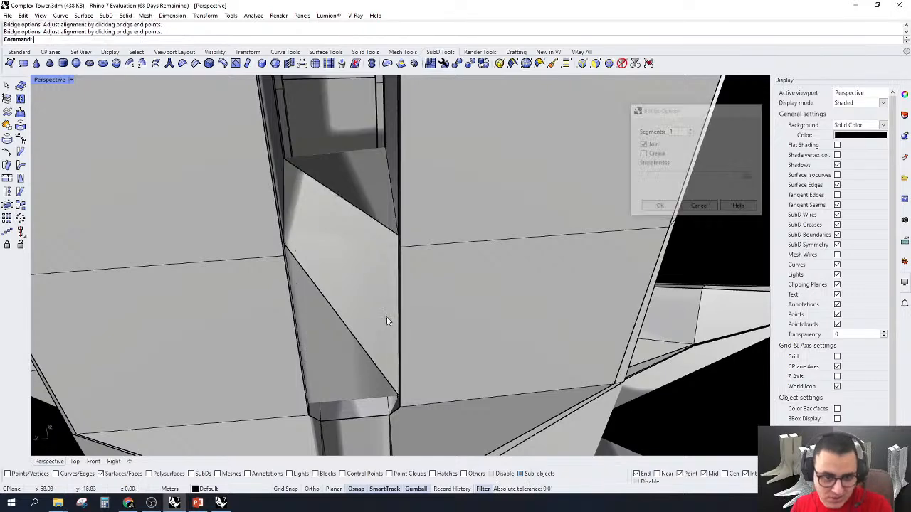
Inspect the realigned bridge in smooth SubD display and undo it
key("Tab")
scroll(328, 353, "down", 4)
right_click_drag(329, 353, 347, 325)
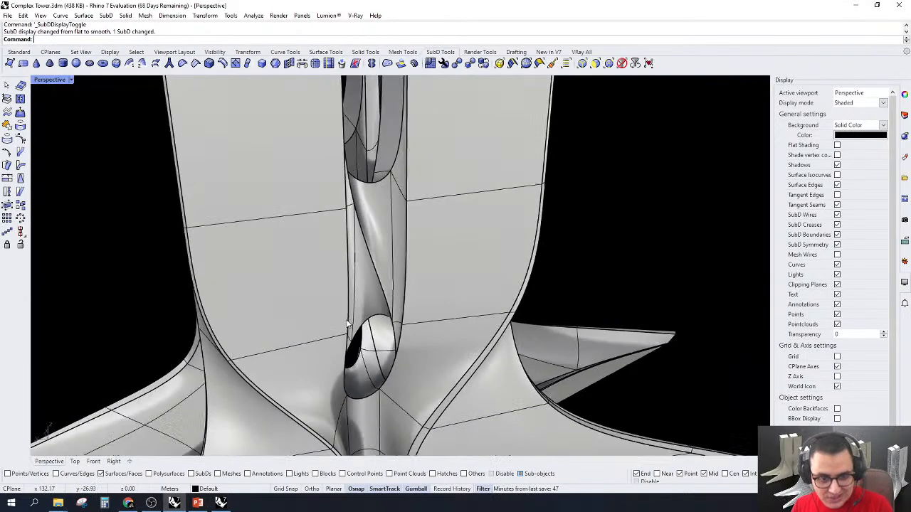
right_click_drag(405, 164, 386, 223, "shift")
right_click_drag(352, 261, 377, 270)
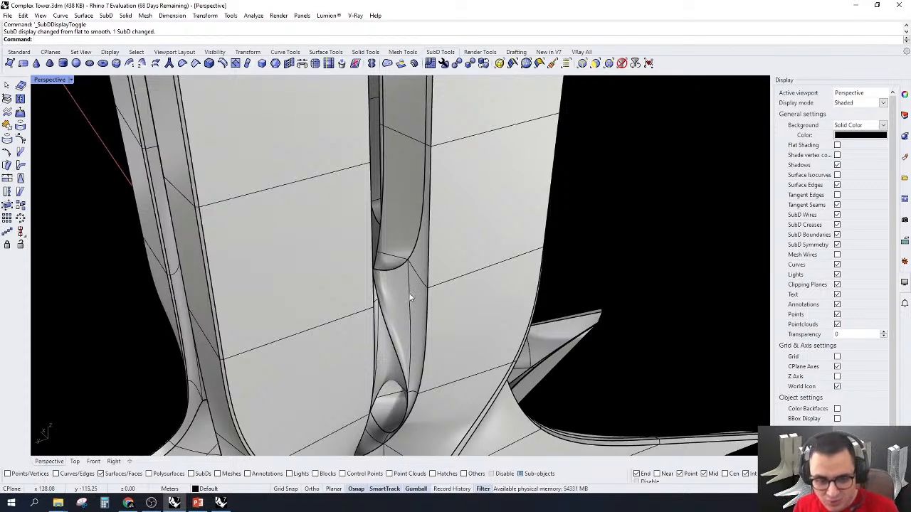
right_click_drag(408, 296, 299, 332)
key("ctrl+z")
Reselect the opposite tower pair's facing inner faces in smooth display and bridge them with the default alignment
scroll(396, 318, "up", 1)
left_click(395, 319)
left_click(220, 258, "shift")
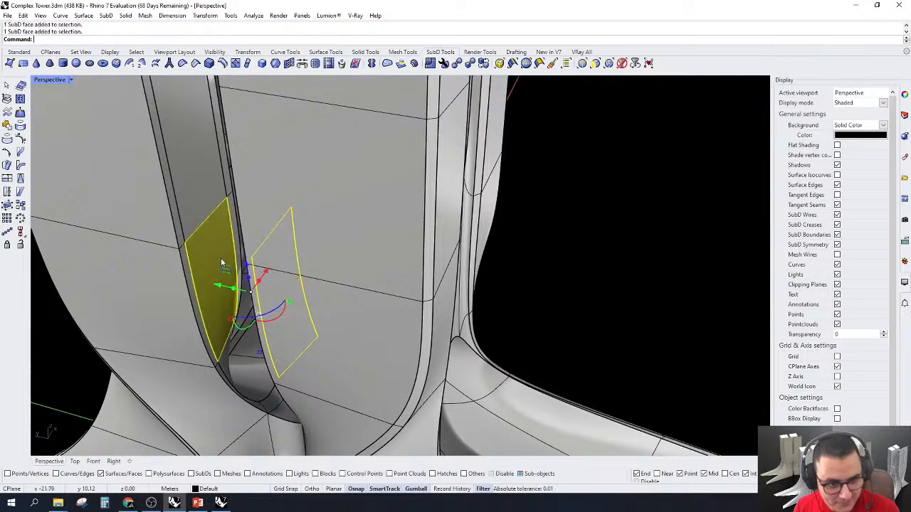
right_click_drag(220, 257, 279, 294)
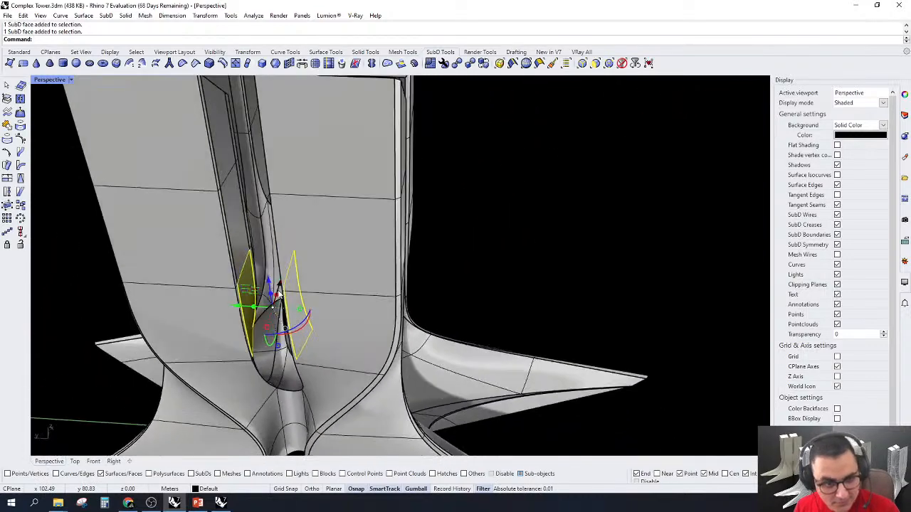
left_click(289, 63)
right_click(249, 285)
scroll(248, 281, "down", 5)
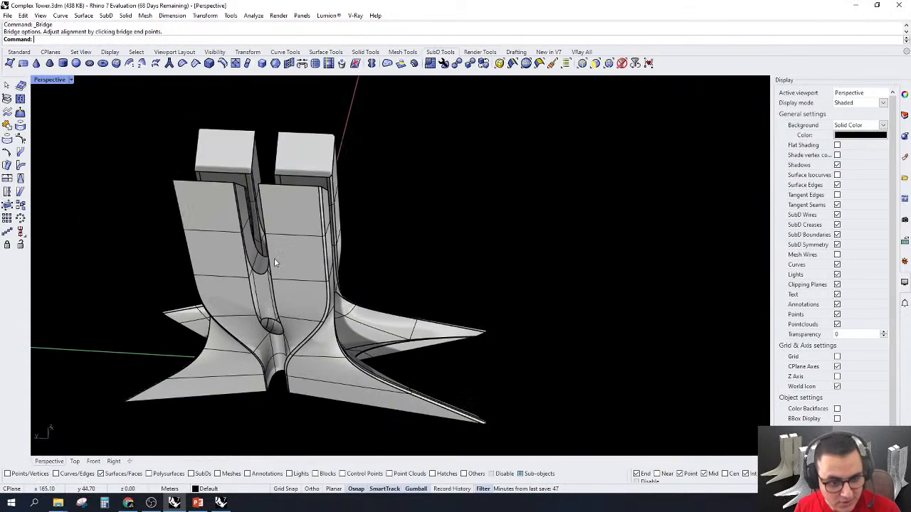
right_click_drag(275, 264, 493, 312)
scroll(494, 312, "up", 8)
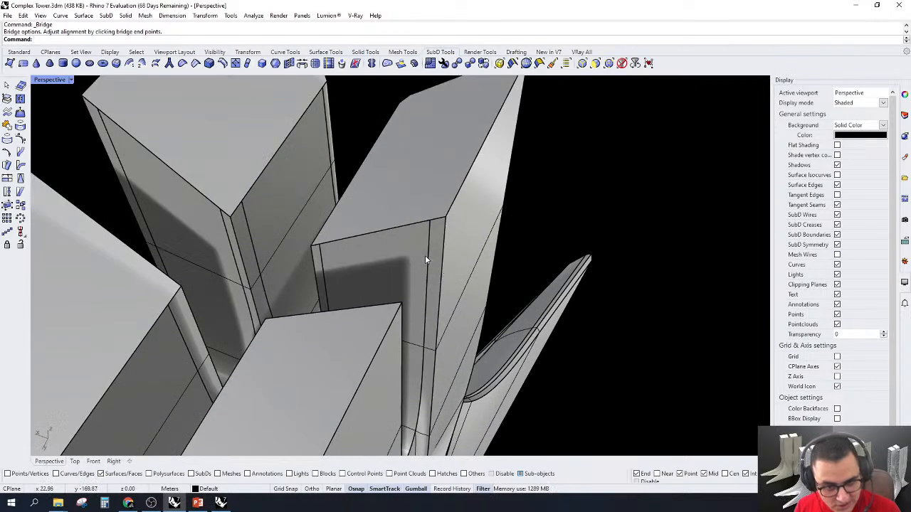
left_click(425, 255)
key("Escape")
scroll(437, 190, "down", 6)
right_click_drag(437, 190, 413, 299)
scroll(427, 267, "up", 7)
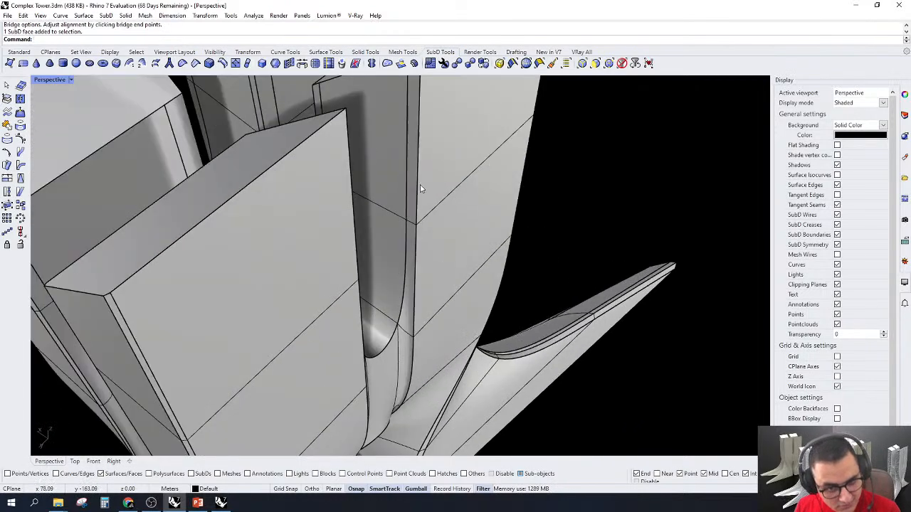
left_click(420, 186)
key("Escape")
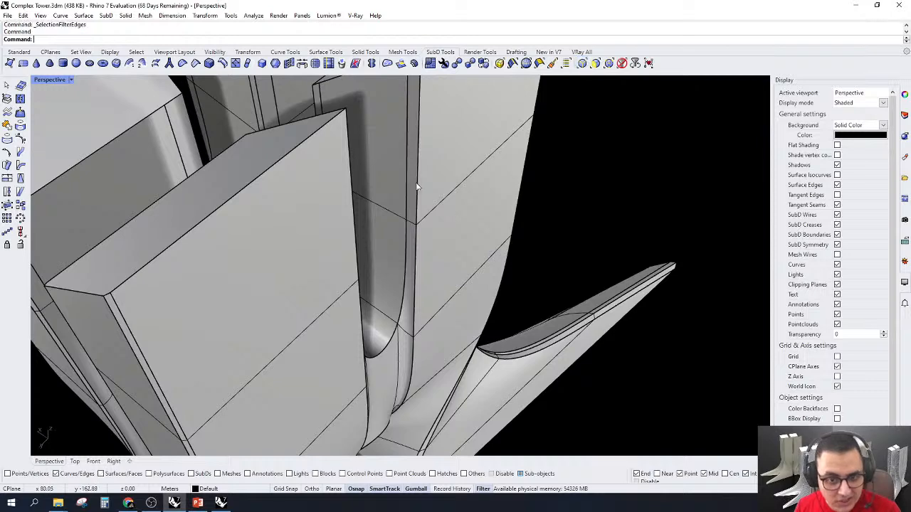
Limit selection to edges and select the corner edge loops bordering the towers' inner faces, one tower pair after another
double_click(417, 182)
scroll(417, 178, "down", 6)
right_click_drag(417, 179, 417, 242)
scroll(417, 241, "up", 7)
double_click(450, 251, "shift")
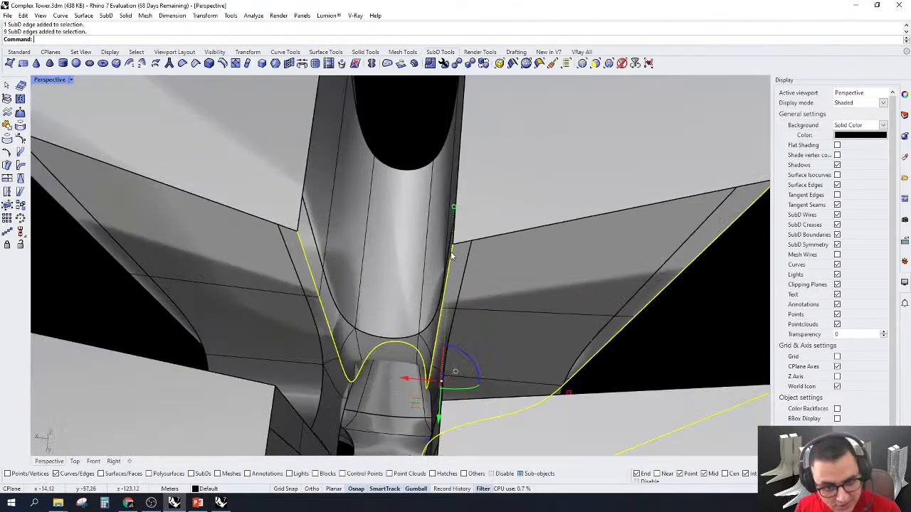
scroll(347, 251, "down", 9)
right_click_drag(347, 251, 498, 256)
scroll(578, 244, "up", 3)
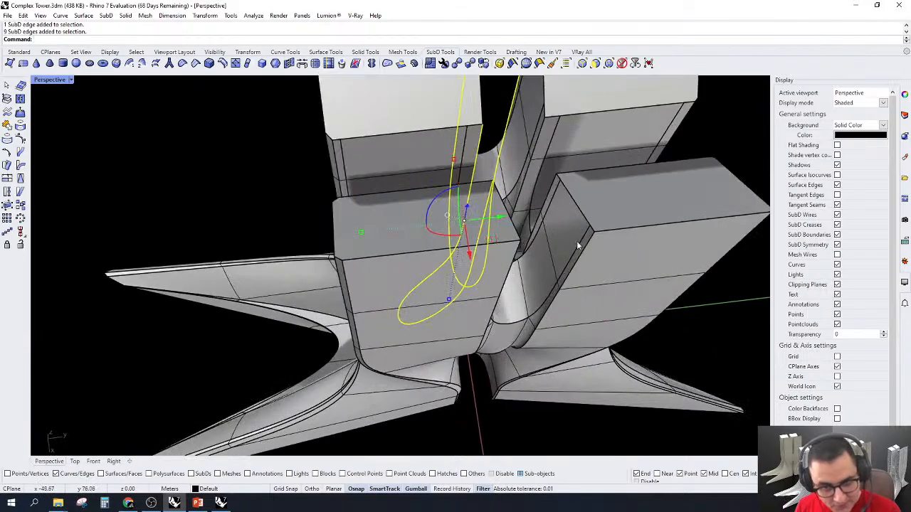
scroll(582, 257, "up", 4)
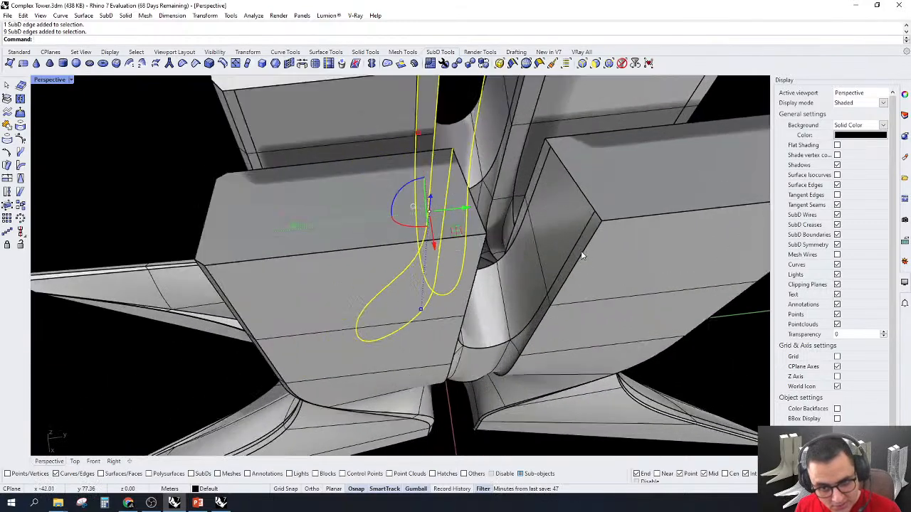
scroll(587, 259, "down", 8)
scroll(560, 188, "up", 5)
scroll(568, 190, "up", 2)
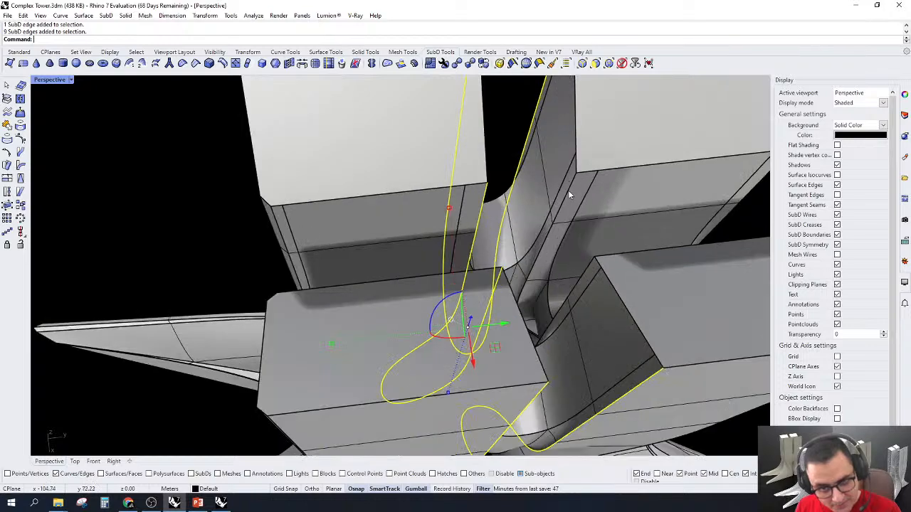
Apply a narrow one-segment bevel to the selected SubD edge loops along the slots between the tower blocks
scroll(567, 190, "down", 5)
right_click_drag(569, 192, 442, 240)
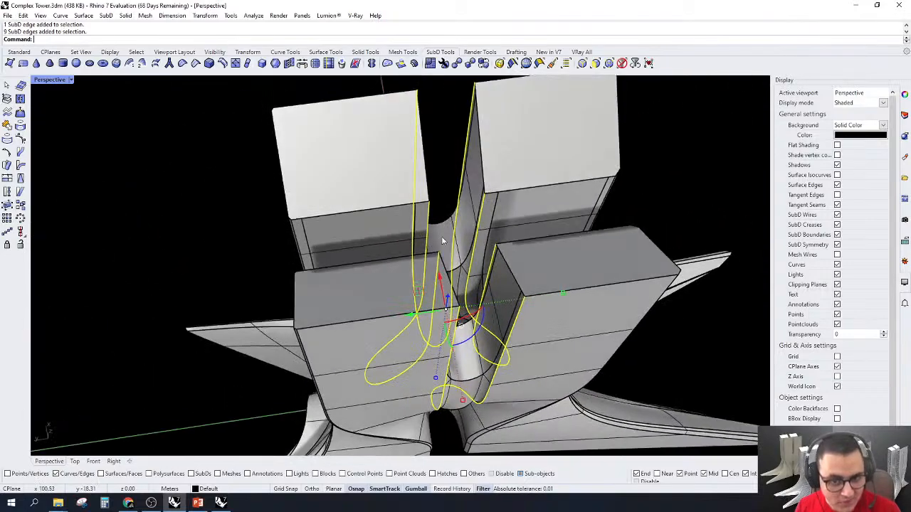
left_click(210, 63)
scroll(474, 206, "up", 5)
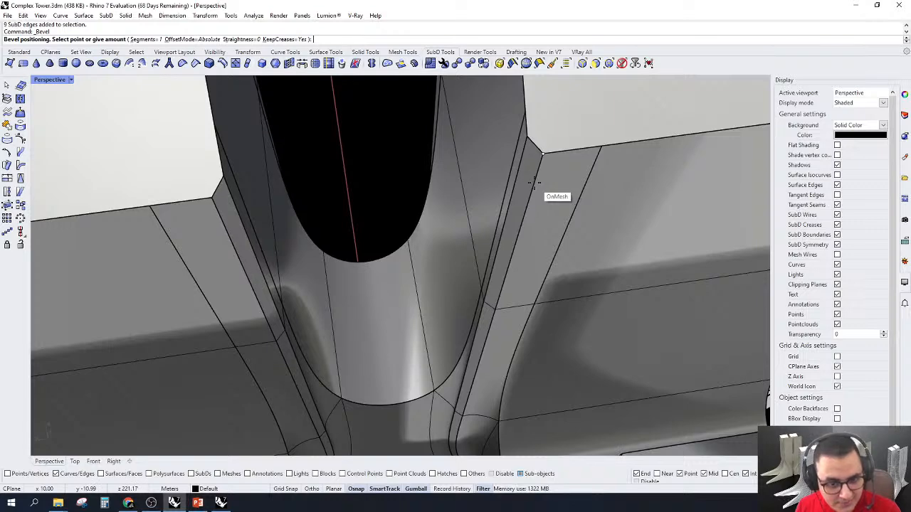
left_click(535, 181)
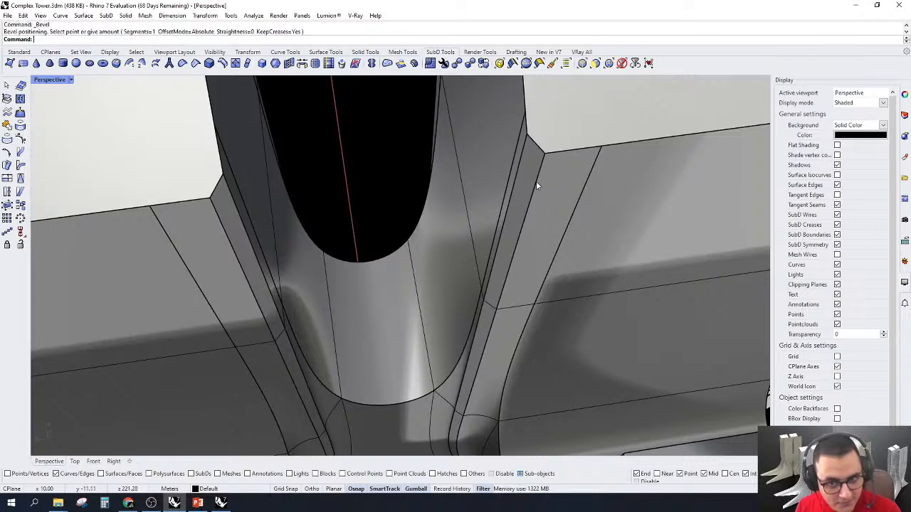
Select the U-shaped edge loops along the neighbouring slot's inner faces and give them a one-segment bevel
scroll(535, 182, "down", 8)
right_click_drag(545, 299, 461, 237)
right_click_drag(467, 272, 427, 302)
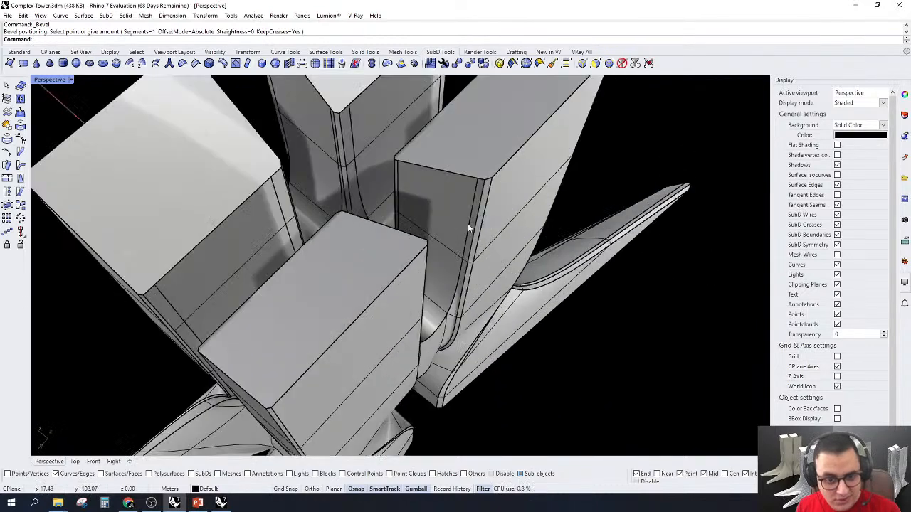
scroll(467, 223, "up", 6)
double_click(486, 196)
double_click(486, 195)
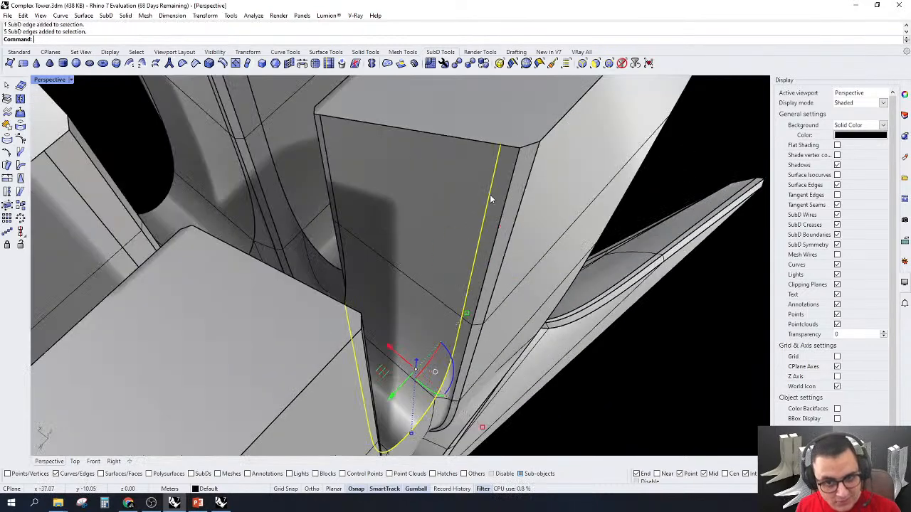
double_click(326, 161)
scroll(445, 222, "down", 7)
scroll(346, 142, "up", 8)
right_click_drag(445, 222, 299, 155)
double_click(383, 139)
scroll(383, 148, "down", 6)
scroll(299, 151, "up", 5)
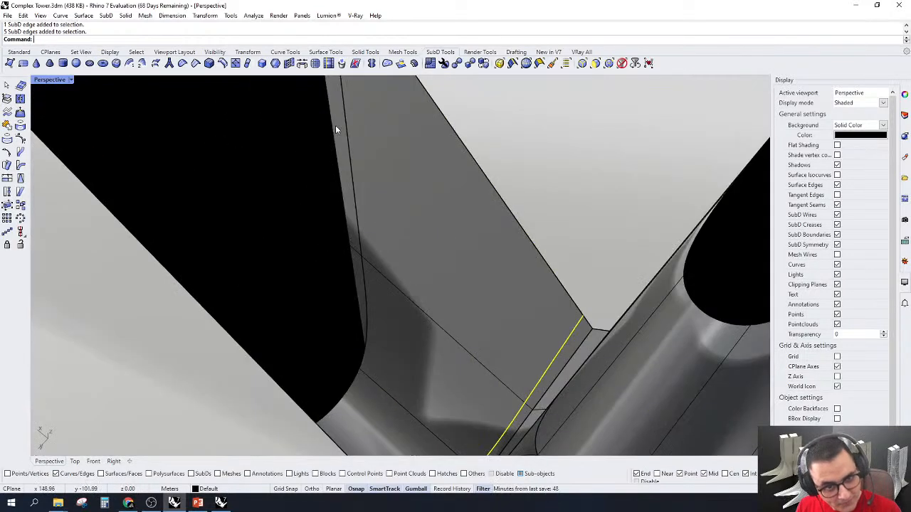
scroll(345, 128, "down", 8)
right_click_drag(365, 150, 415, 280)
scroll(508, 305, "up", 6)
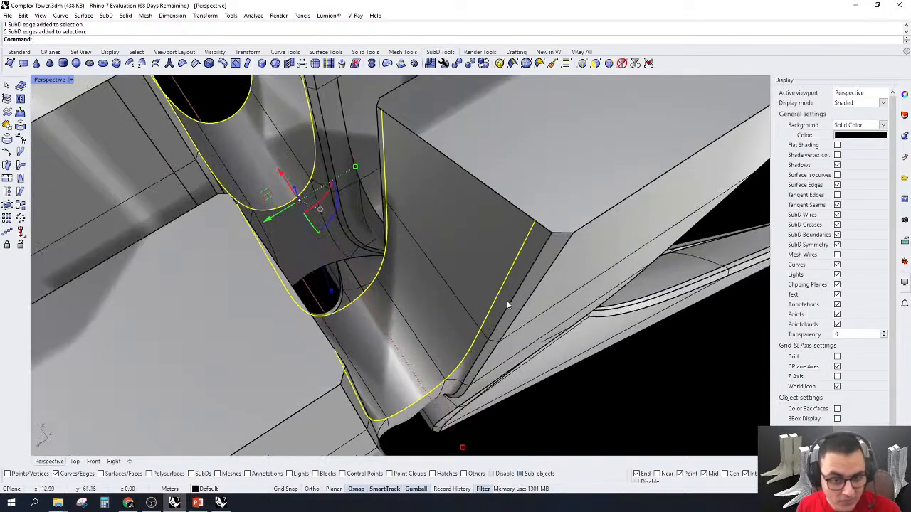
left_click(210, 63)
scroll(533, 230, "up", 6)
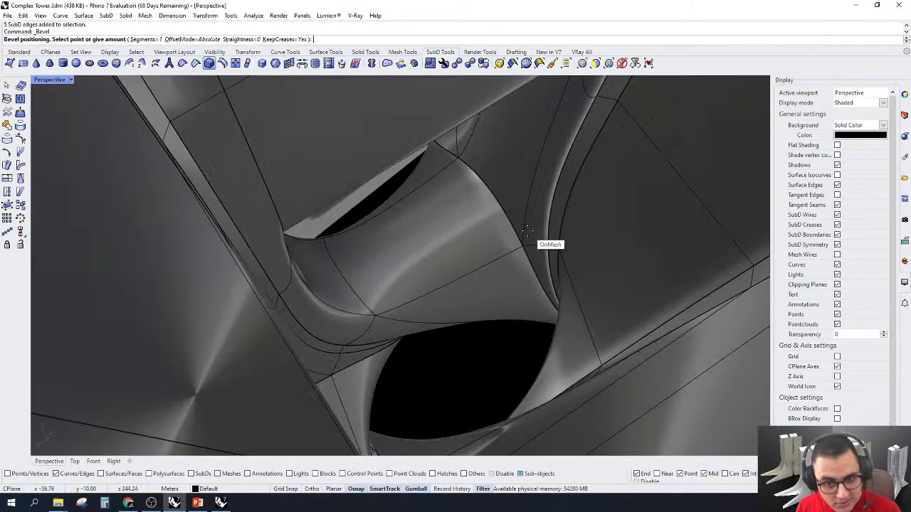
scroll(538, 231, "down", 4)
scroll(534, 234, "up", 2)
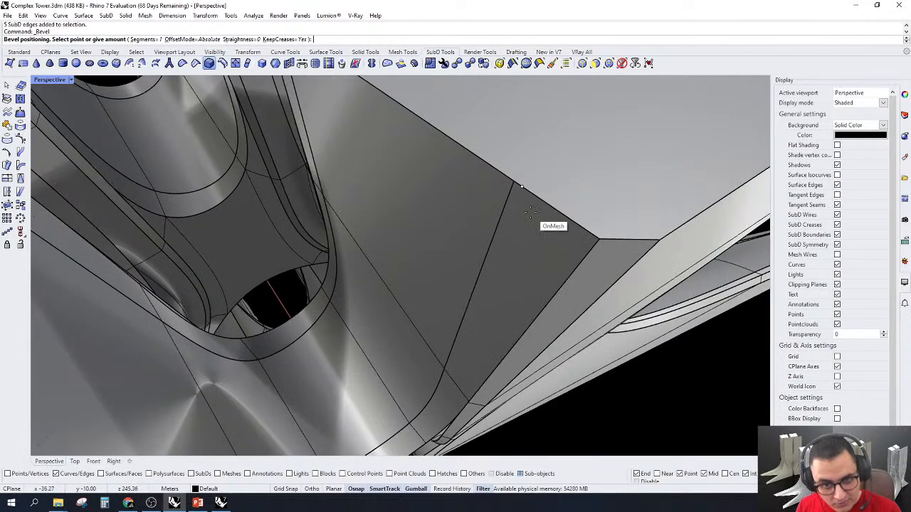
left_click(570, 237)
Try a narrow one-segment bevel on the edge loops around the arched openings below the slots, positioning it in flat SubD display
scroll(524, 227, "down", 12)
right_click_drag(524, 228, 486, 176)
scroll(439, 334, "up", 3)
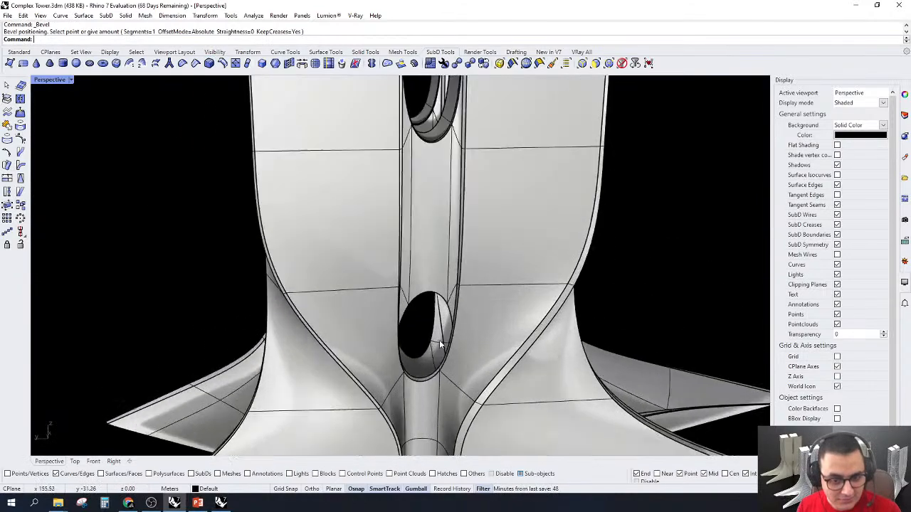
scroll(439, 340, "up", 2)
double_click(428, 266)
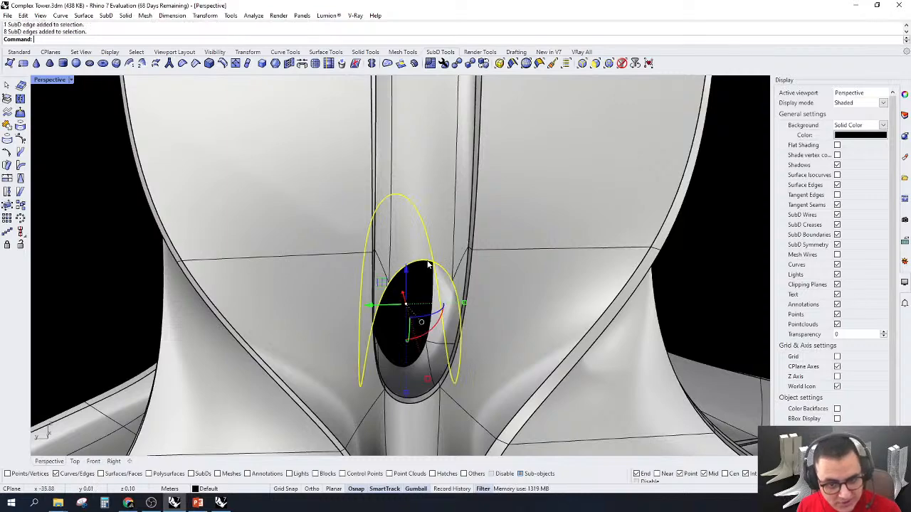
mouse_move(486, 291)
right_mouse_down()
mouse_move(327, 288)
mouse_move(484, 277)
right_mouse_up()
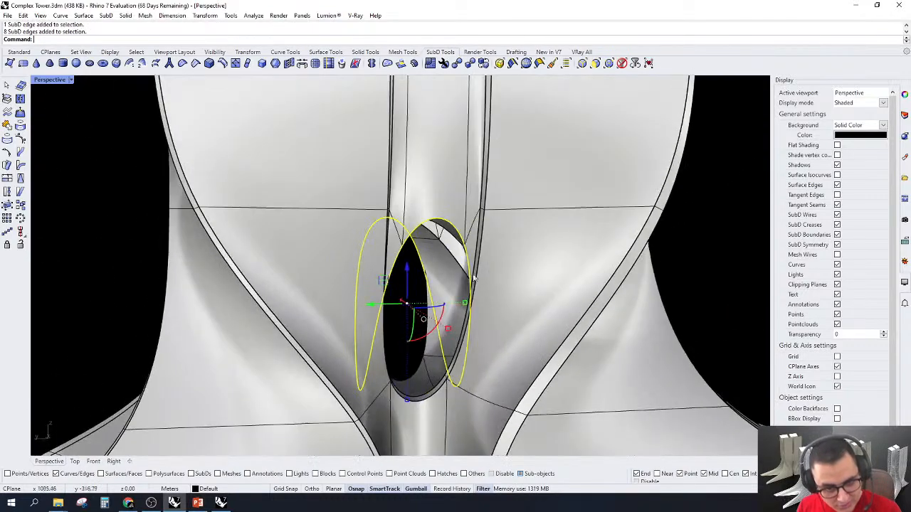
scroll(399, 276, "up", 6)
right_click_drag(439, 213, 448, 238)
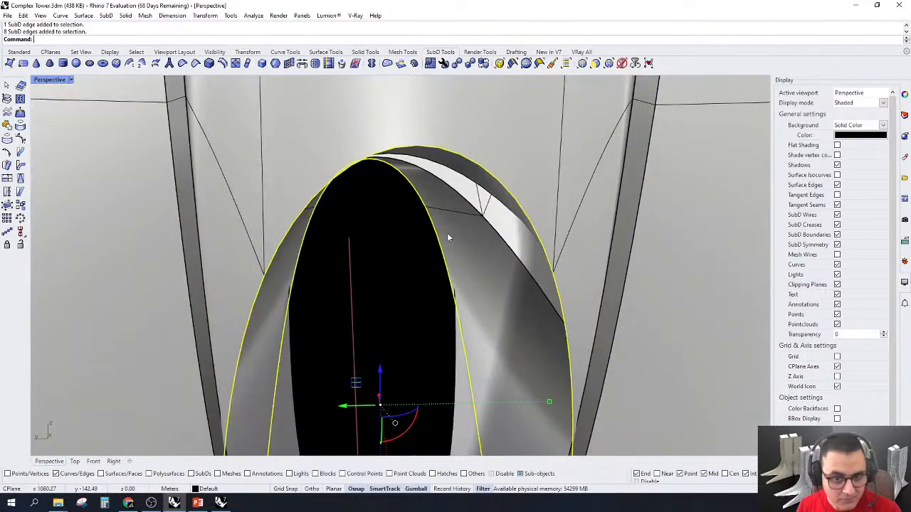
left_click(209, 64)
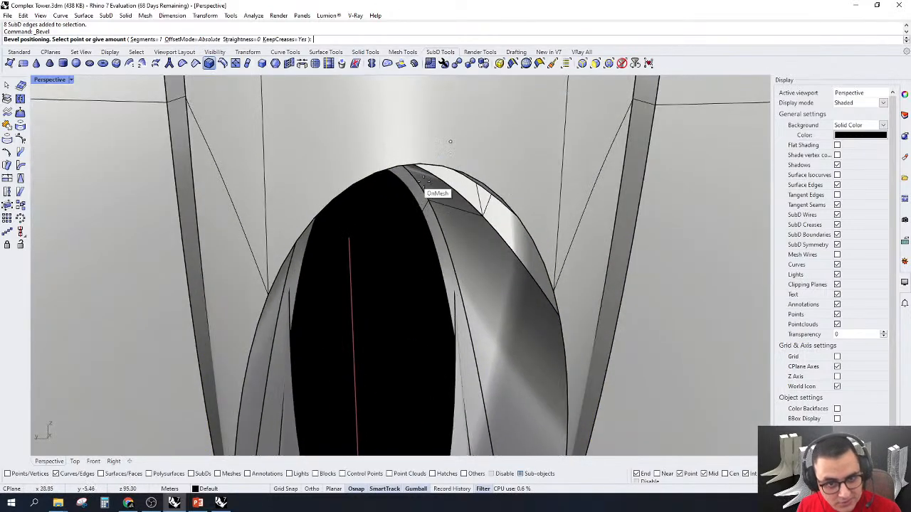
scroll(489, 197, "down", 3)
scroll(565, 147, "up", 3)
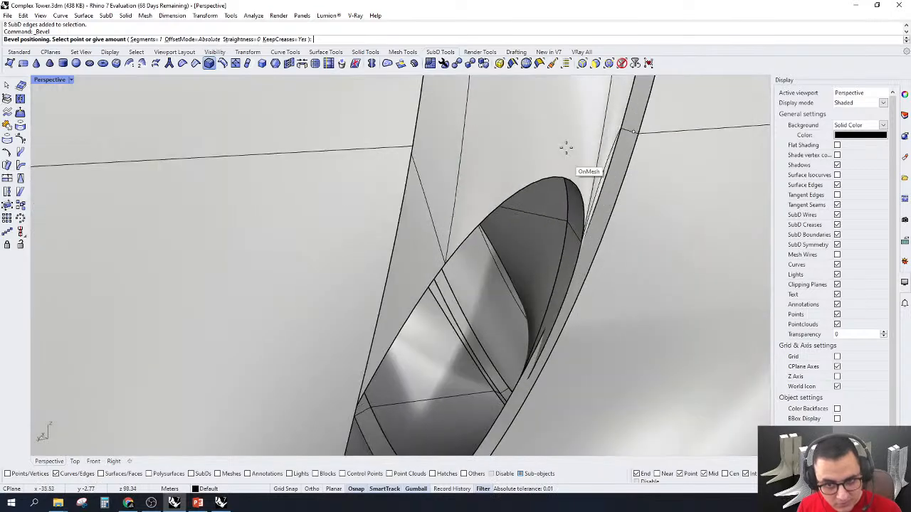
key("Tab")
scroll(595, 126, "up", 5)
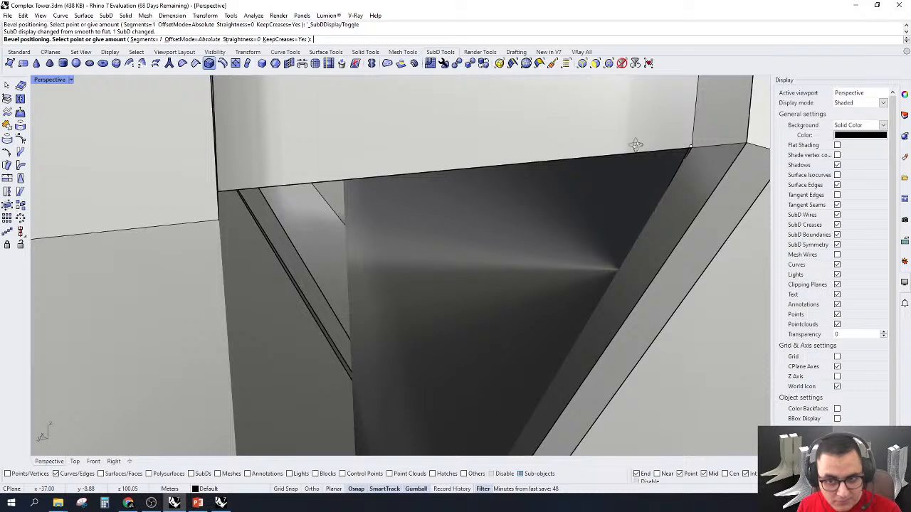
right_click_drag(636, 144, 645, 134)
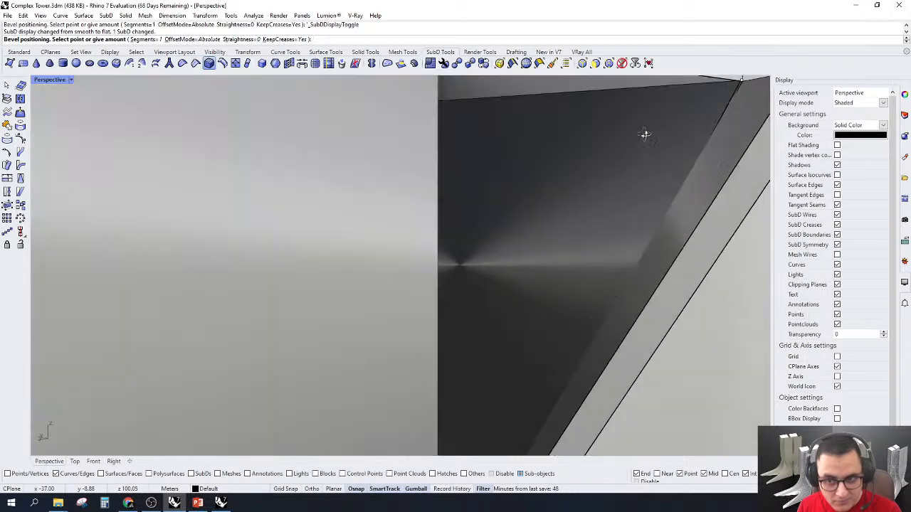
scroll(657, 126, "down", 3)
scroll(673, 75, "up", 1)
scroll(675, 109, "up", 2)
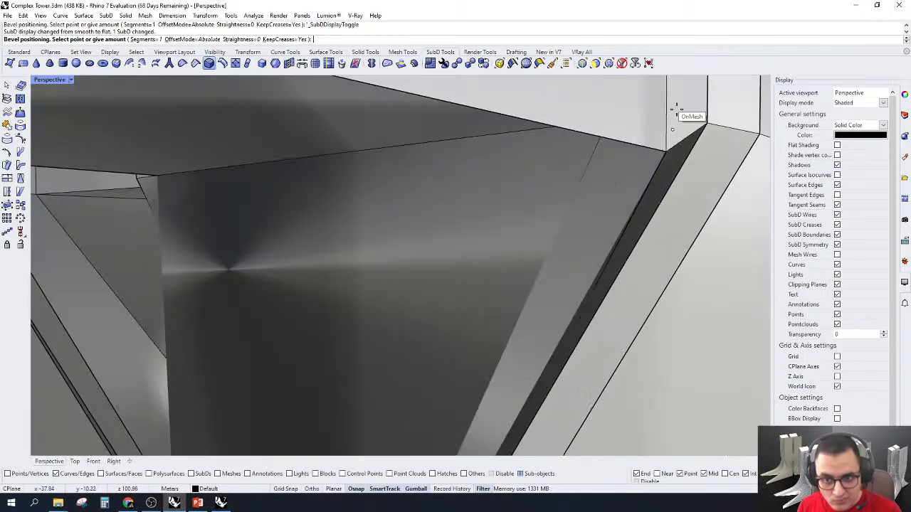
scroll(645, 130, "down", 2)
scroll(644, 130, "up", 2)
scroll(644, 126, "down", 1)
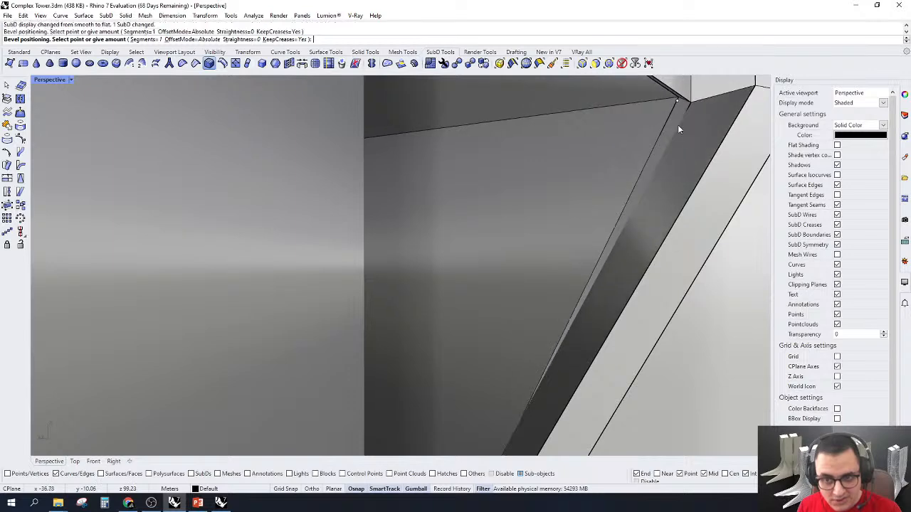
left_click(680, 97)
Try to raise the edges above the arched opening slightly in smooth SubD display, and undo the last two changes
right_click_drag(681, 98, 308, 223)
left_click(302, 100)
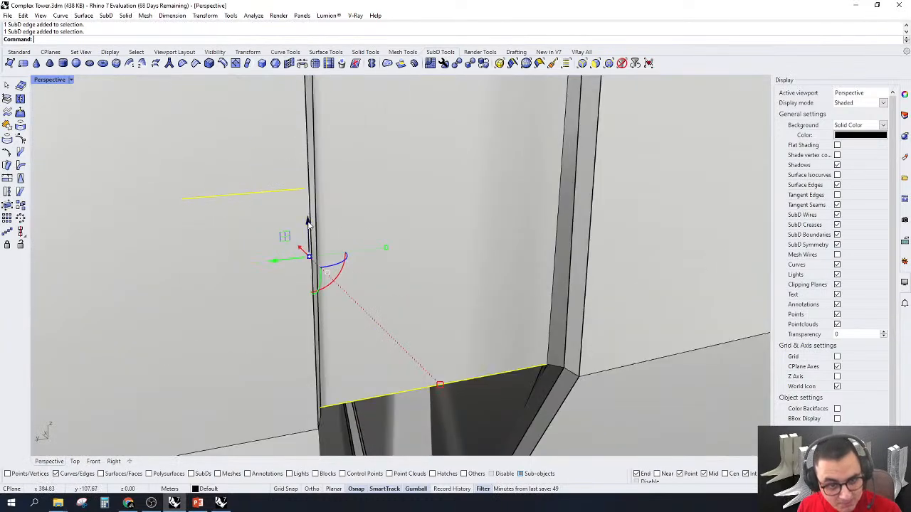
left_click_drag(307, 224, 310, 214)
scroll(406, 246, "down", 8)
right_click_drag(406, 247, 458, 229)
key("Tab")
scroll(525, 284, "up", 5)
scroll(528, 269, "up", 4)
key("Escape")
scroll(545, 215, "down", 6)
scroll(224, 157, "up", 11)
key("ctrl+z")
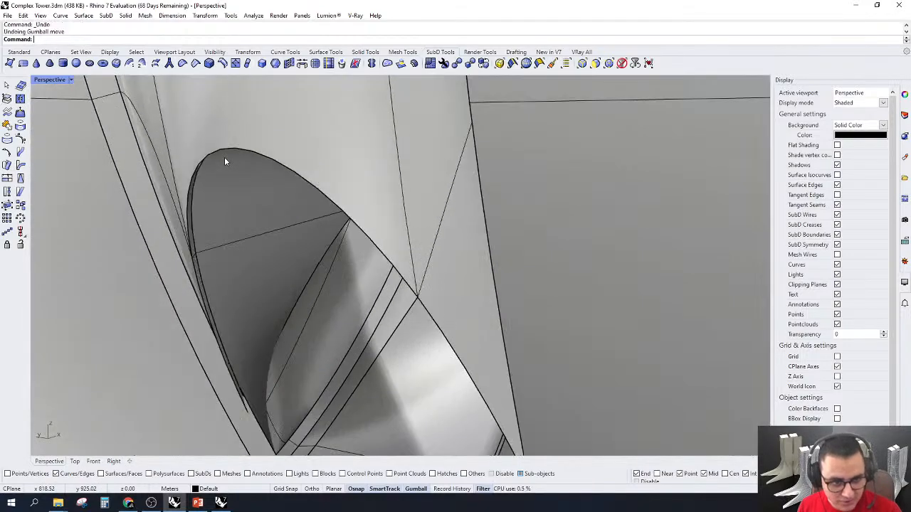
key("ctrl+z")
Bevel the U-shaped edge loops at the ends of the remaining slots between the tower blocks with one narrow segment
scroll(271, 216, "down", 8)
right_click_drag(272, 217, 538, 354)
right_click_drag(384, 335, 429, 284)
scroll(429, 284, "up", 8)
right_click_drag(456, 249, 598, 245)
scroll(503, 256, "down", 5)
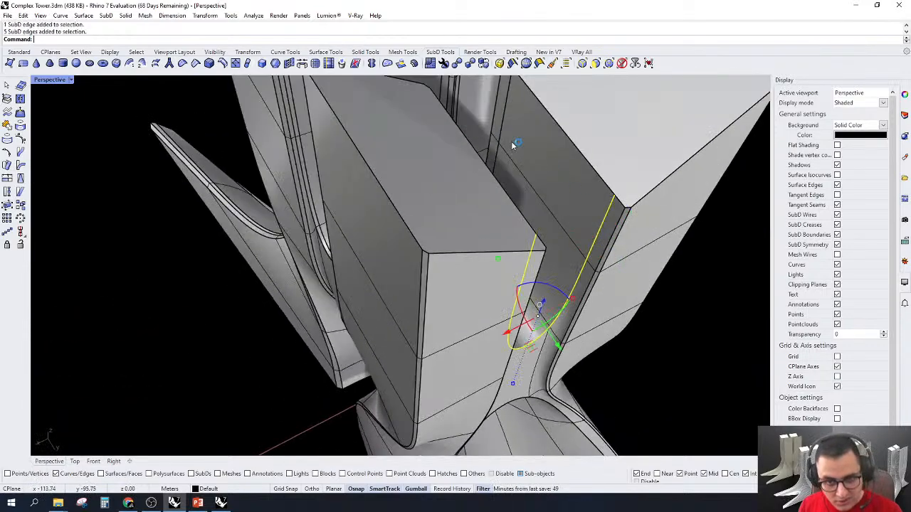
right_click_drag(512, 145, 504, 242)
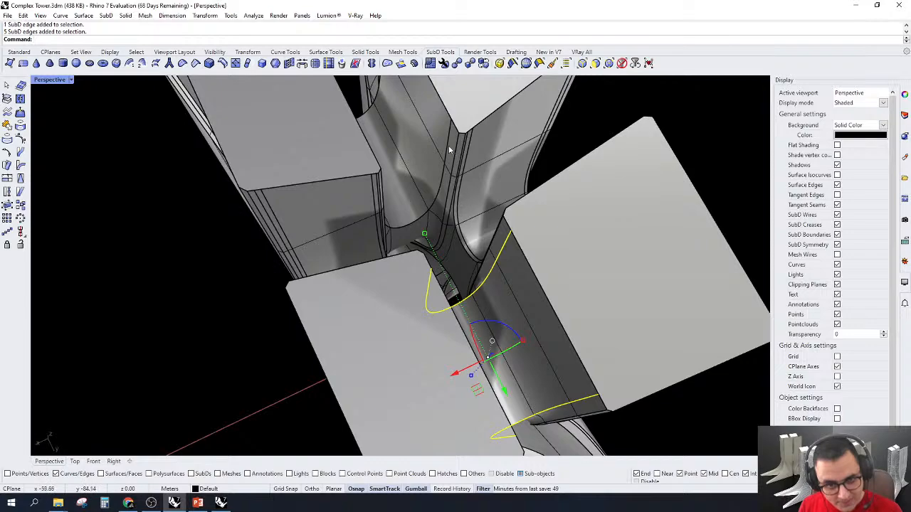
right_click_drag(449, 149, 462, 127)
scroll(461, 125, "up", 5)
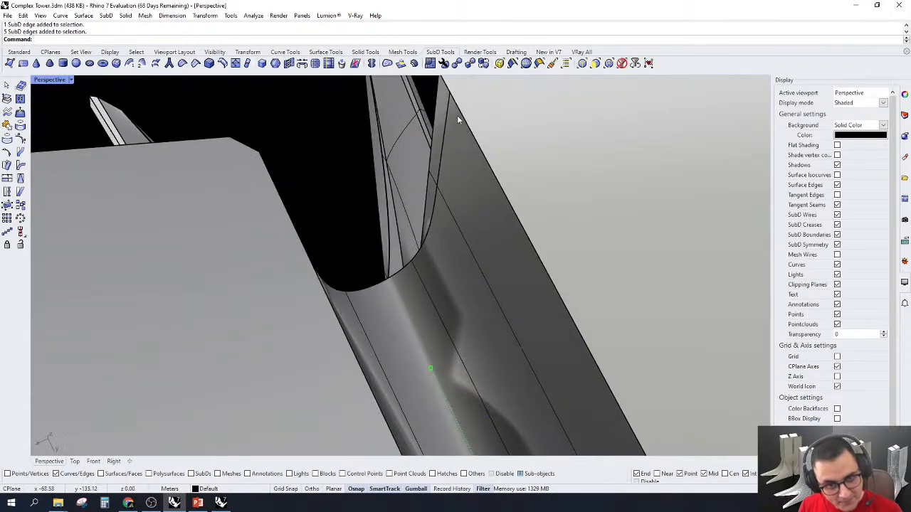
double_click(447, 117, "shift")
scroll(447, 118, "down", 8)
right_click_drag(456, 202, 208, 84)
scroll(459, 111, "up", 6)
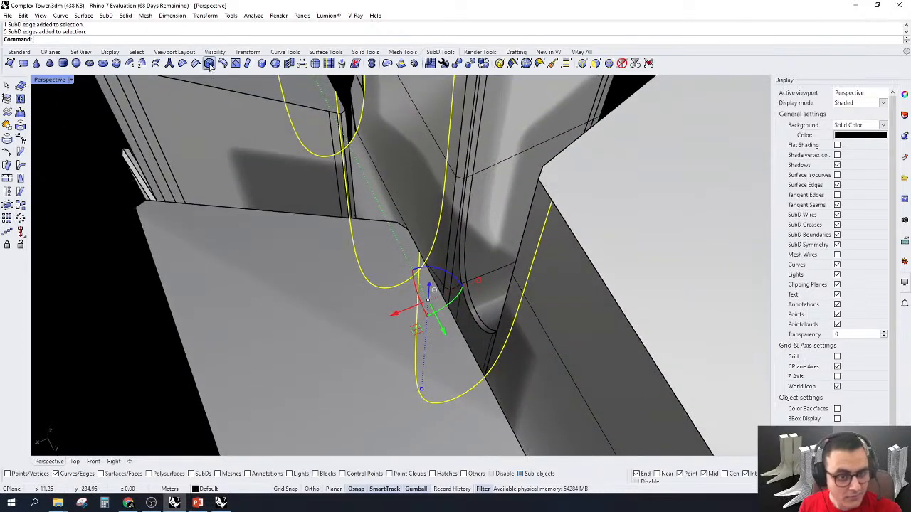
left_click(208, 63)
scroll(463, 149, "down", 5)
scroll(458, 153, "up", 5)
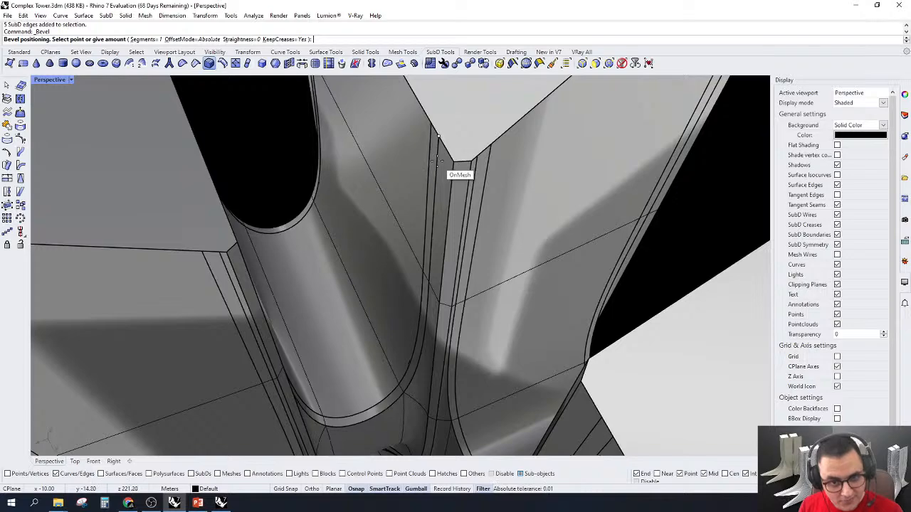
left_click(438, 172)
Inspect the whole beveled tower and compare its flat and smooth SubD display
scroll(440, 178, "down", 5)
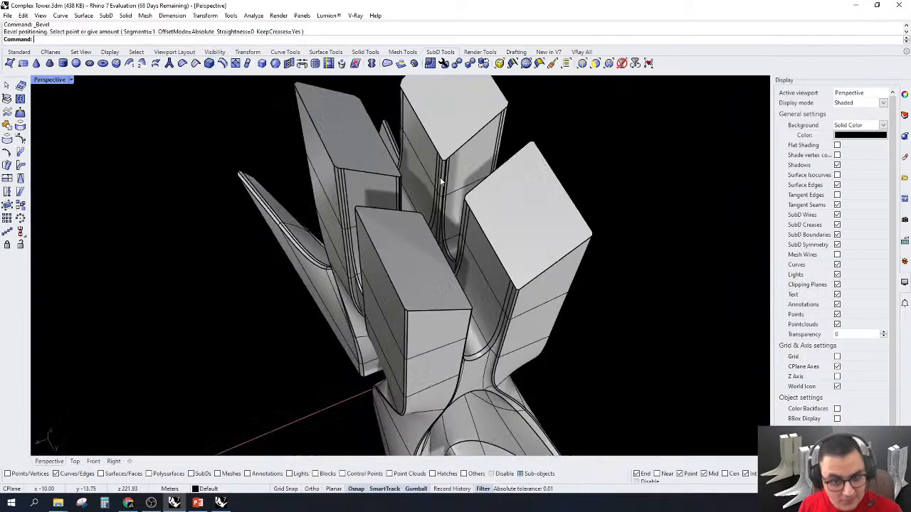
scroll(441, 177, "down", 7)
right_click_drag(485, 257, 445, 246)
scroll(436, 249, "up", 6)
right_click_drag(422, 285, 445, 295)
scroll(445, 295, "down", 6)
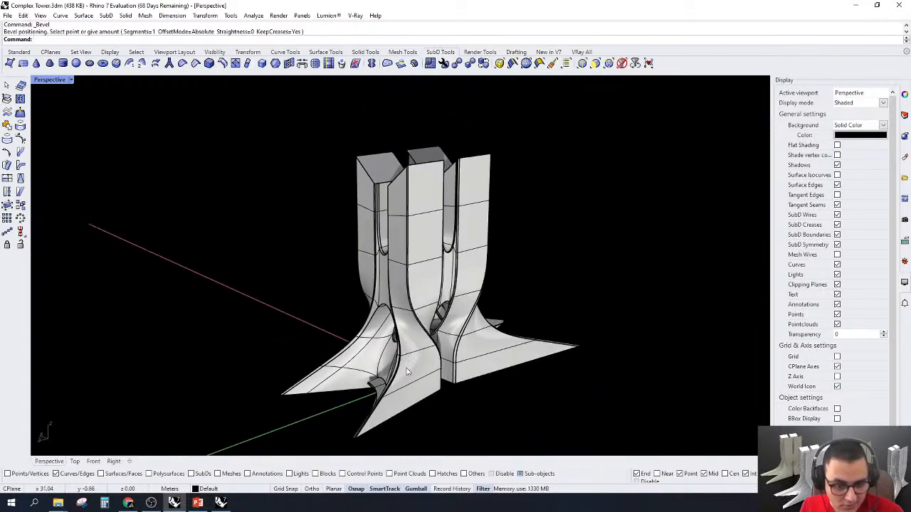
scroll(407, 371, "up", 2)
key("Tab")
key("Tab")
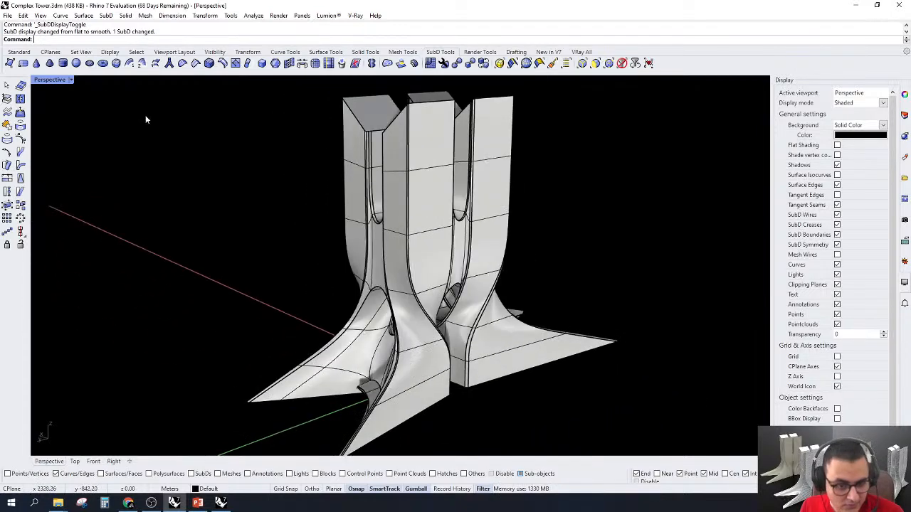
Preview the tower in Rendered display mode and set the Perspective viewport to Arctic
left_click(71, 79)
left_click(72, 136)
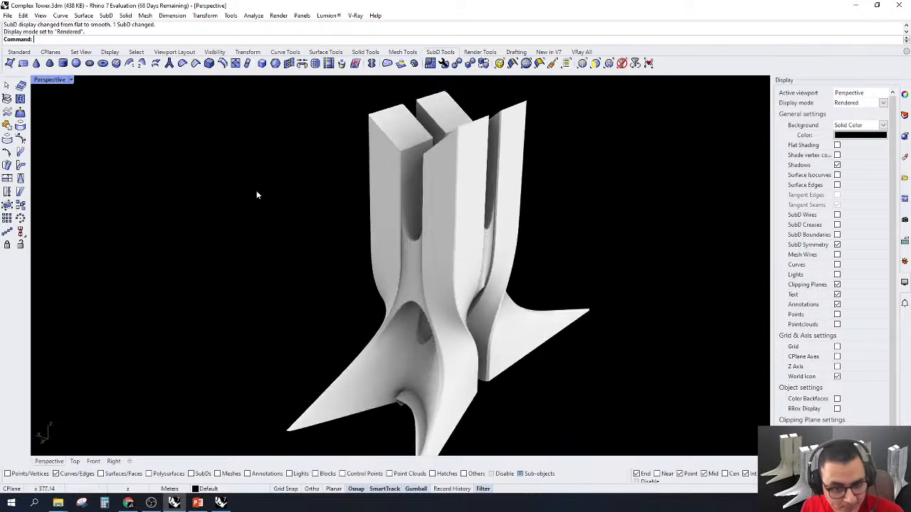
left_click(71, 81)
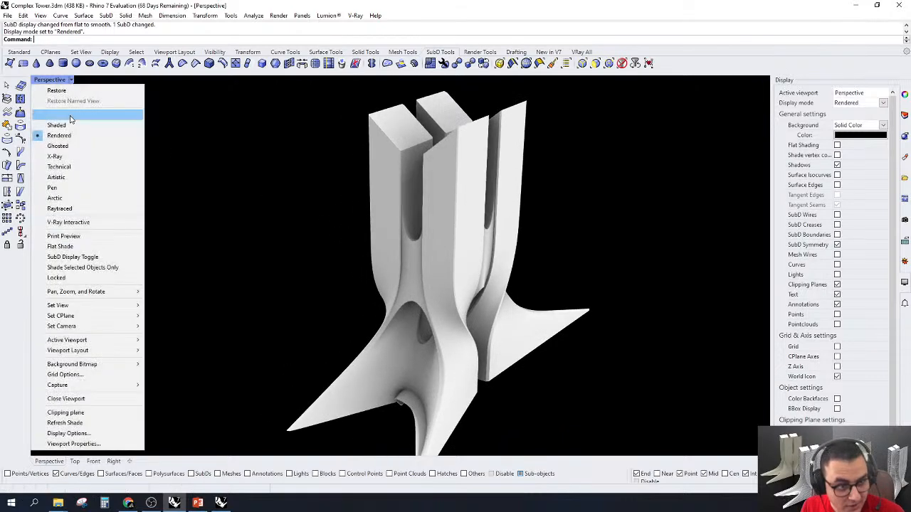
left_click(62, 199)
Examine the tower's base, arched openings, slots and block tops from several angles in Arctic display
right_click_drag(527, 204, 285, 356)
scroll(347, 340, "up", 3)
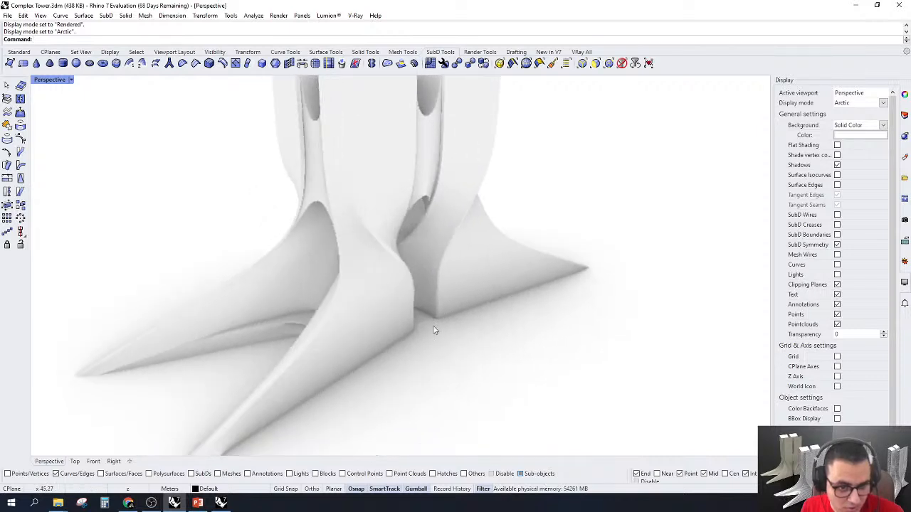
right_click_drag(325, 274, 355, 339, "shift")
scroll(441, 270, "down", 4)
scroll(445, 117, "up", 8)
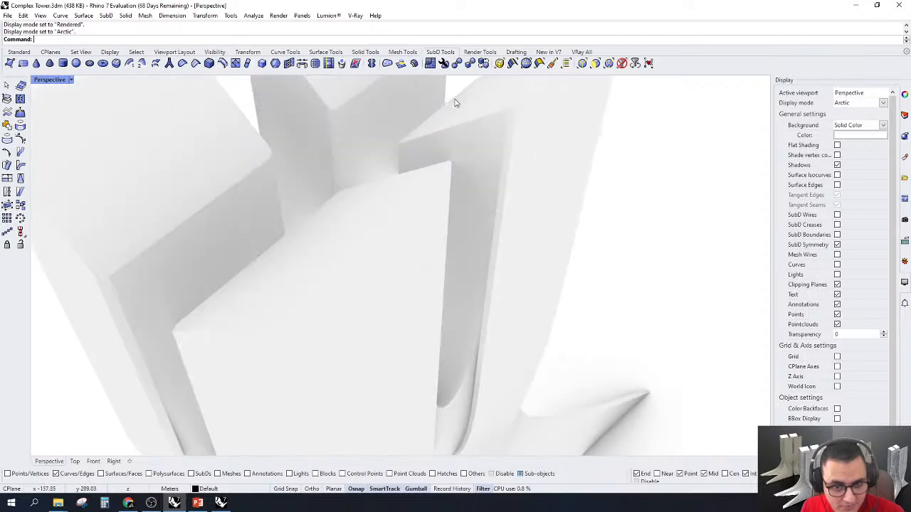
right_click_drag(429, 253, 187, 224)
scroll(540, 229, "down", 7)
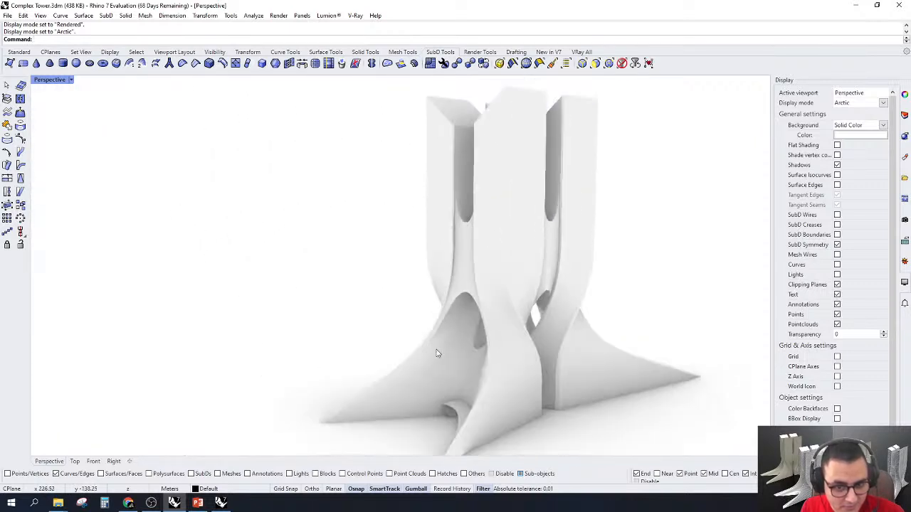
right_click_drag(437, 351, 450, 405)
scroll(500, 418, "up", 5)
right_click_drag(500, 418, 427, 362)
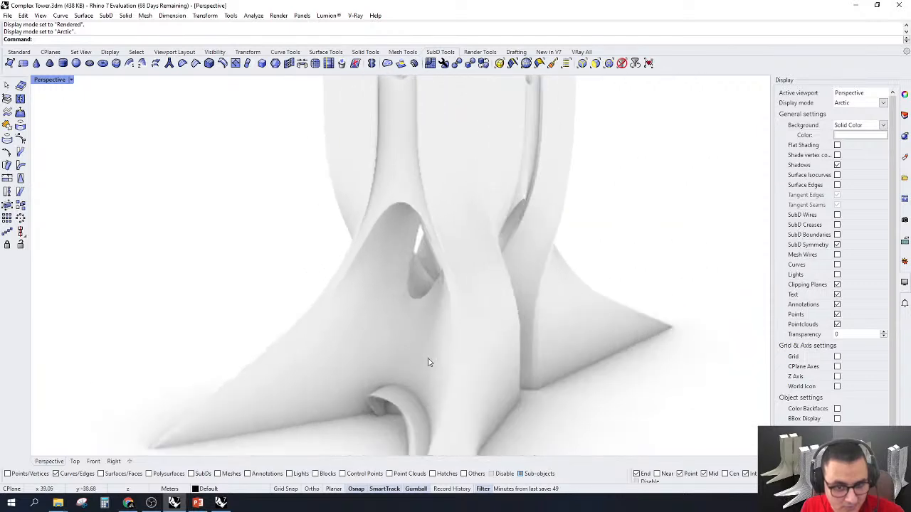
Switch to the PowerPoint presentation, view the tower drawings on slide 4, and return to the Rhino model
scroll(427, 362, "down", 5)
right_click_drag(498, 142, 461, 186, "shift")
scroll(462, 186, "up", 2)
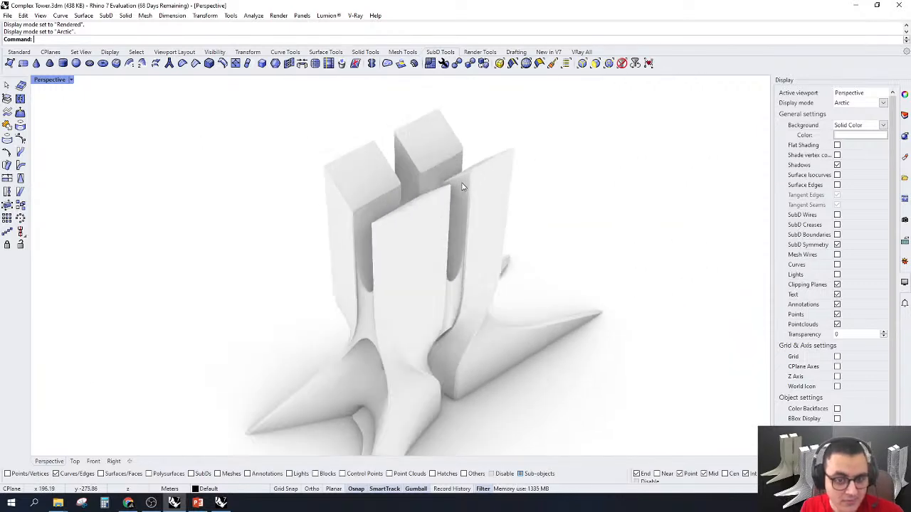
left_click(71, 81)
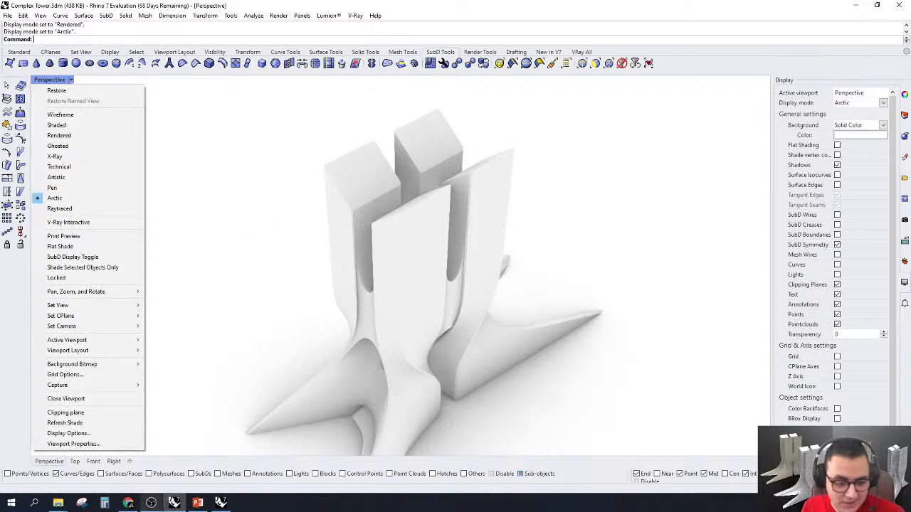
left_click(199, 502)
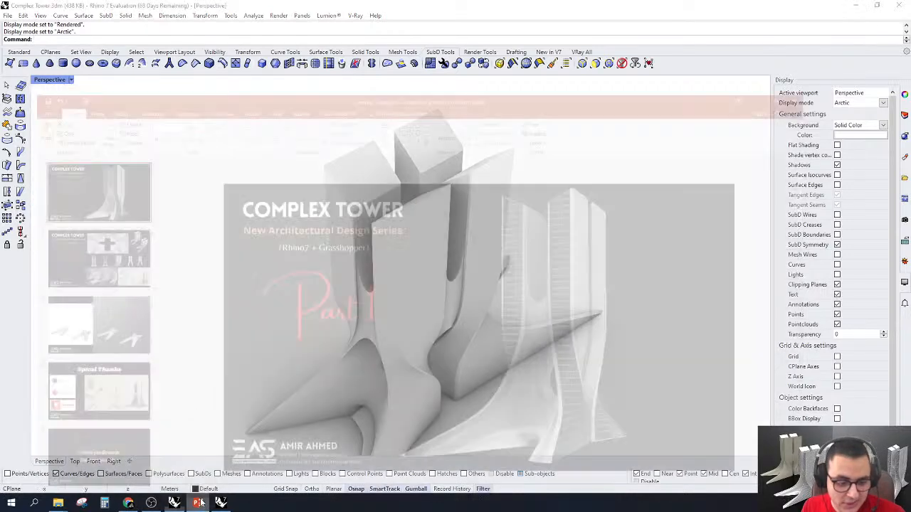
left_click(91, 393)
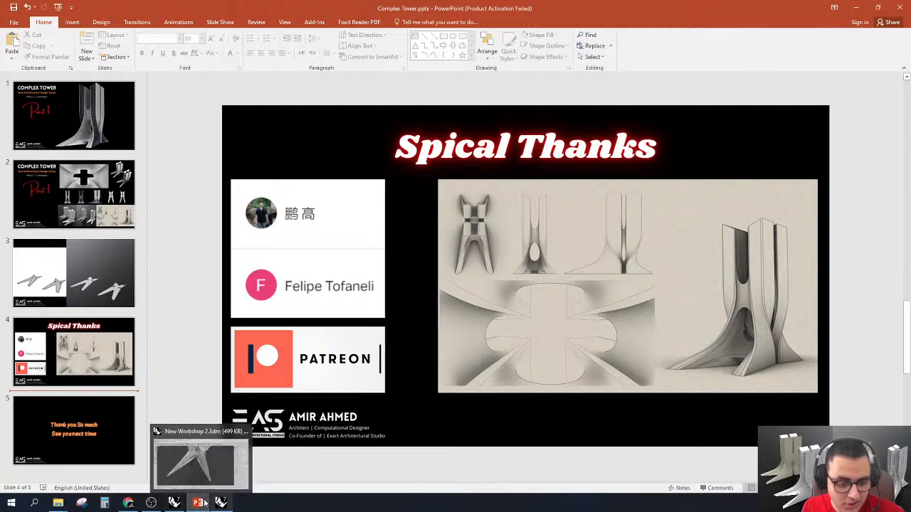
left_click(173, 503)
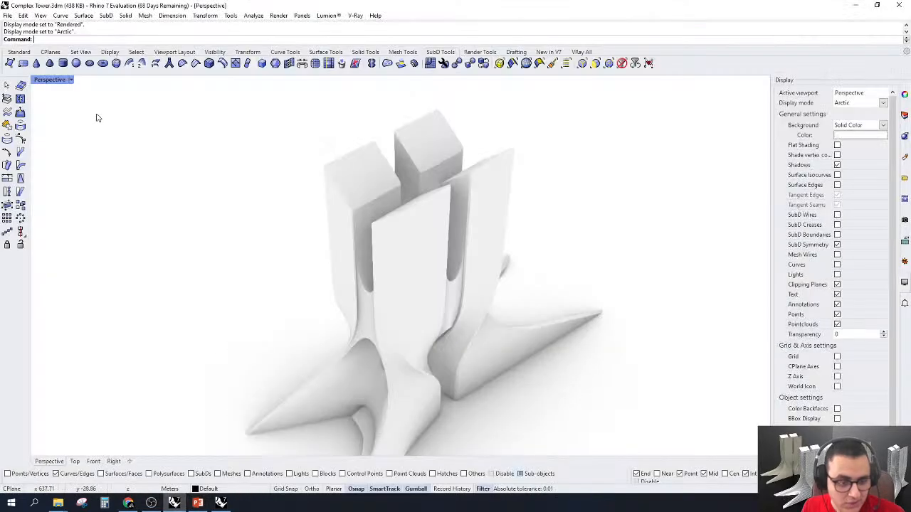
Set the Perspective viewport to Artistic display mode and view the whole tower from a low angle
left_click(70, 80)
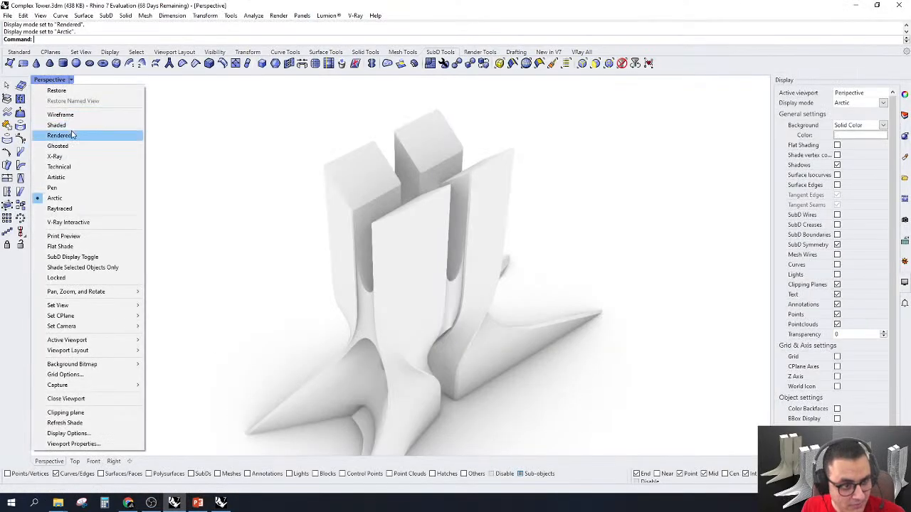
left_click(67, 180)
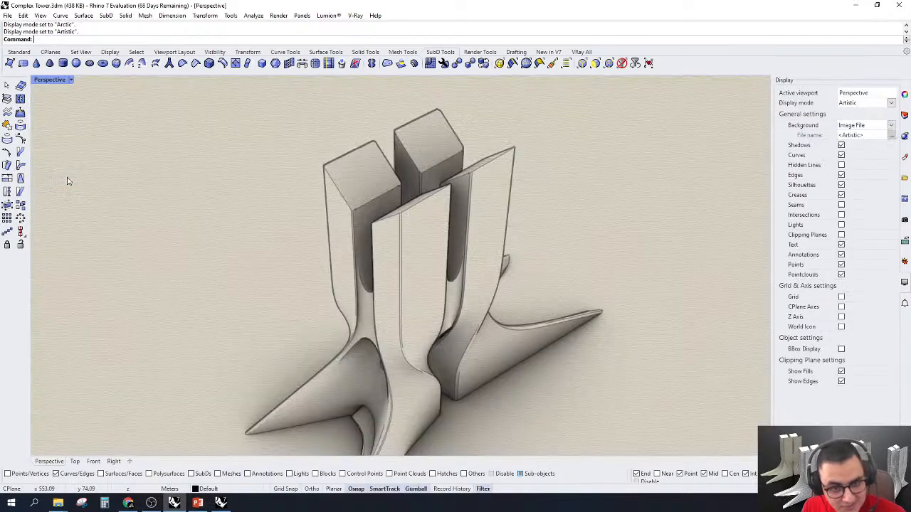
right_click_drag(366, 256, 388, 203)
scroll(466, 171, "down", 4)
scroll(420, 302, "up", 5)
scroll(585, 260, "down", 6)
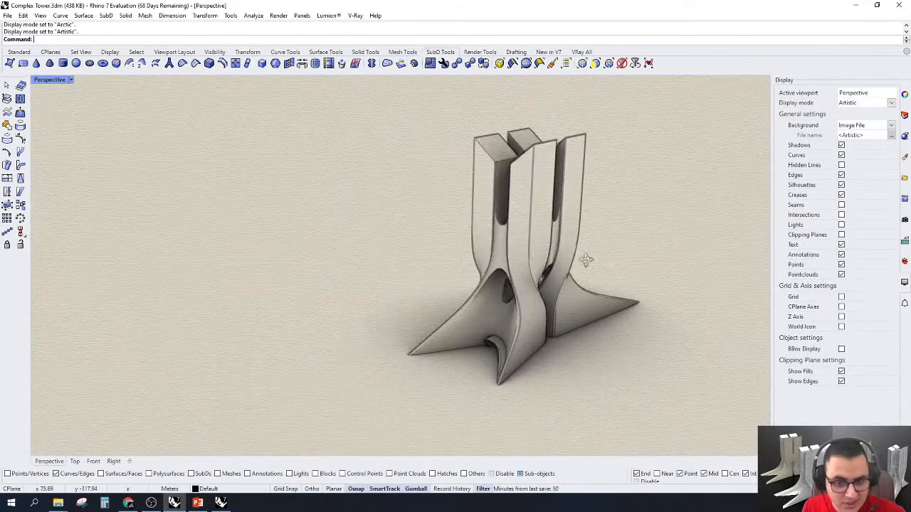
right_click_drag(585, 261, 598, 248)
scroll(685, 216, "up", 4)
scroll(611, 180, "down", 2)
right_click_drag(611, 180, 472, 232)
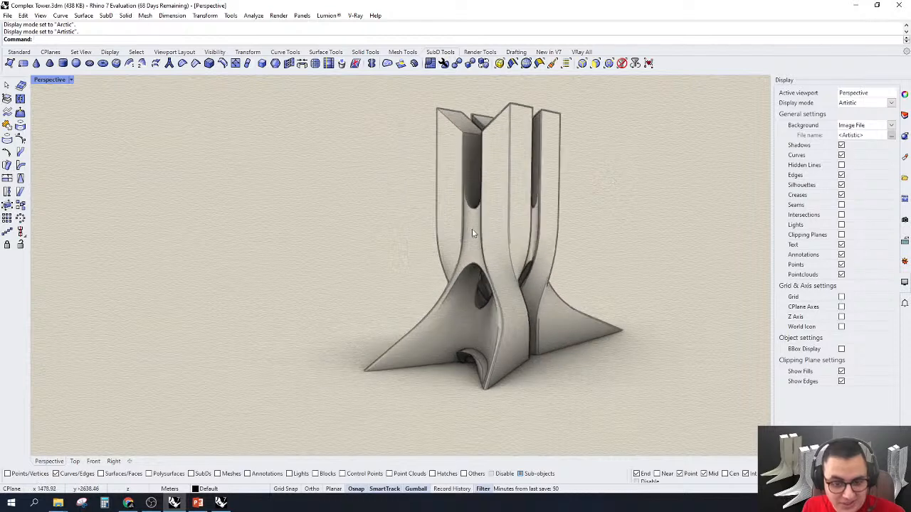
Compare the Artistic display of the tower with Shadows turned off and on
left_click(841, 145)
left_click(841, 145)
left_click(841, 145)
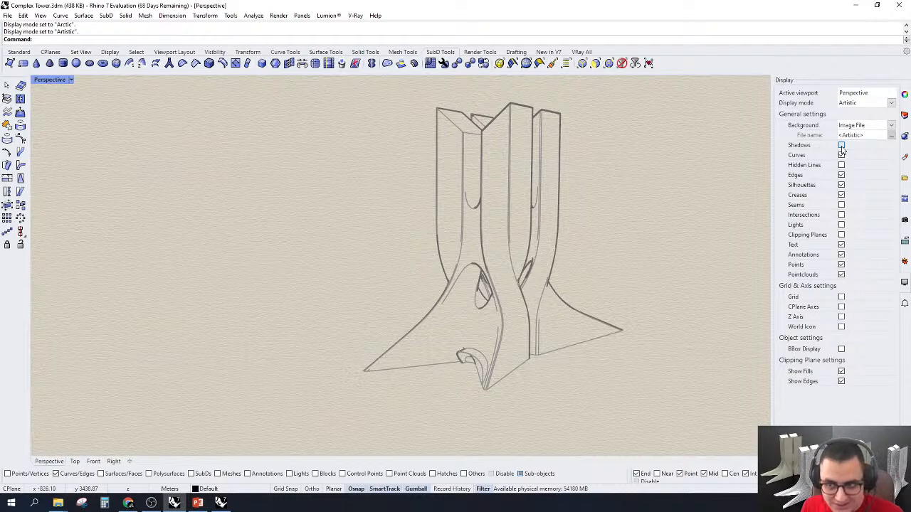
left_click(841, 146)
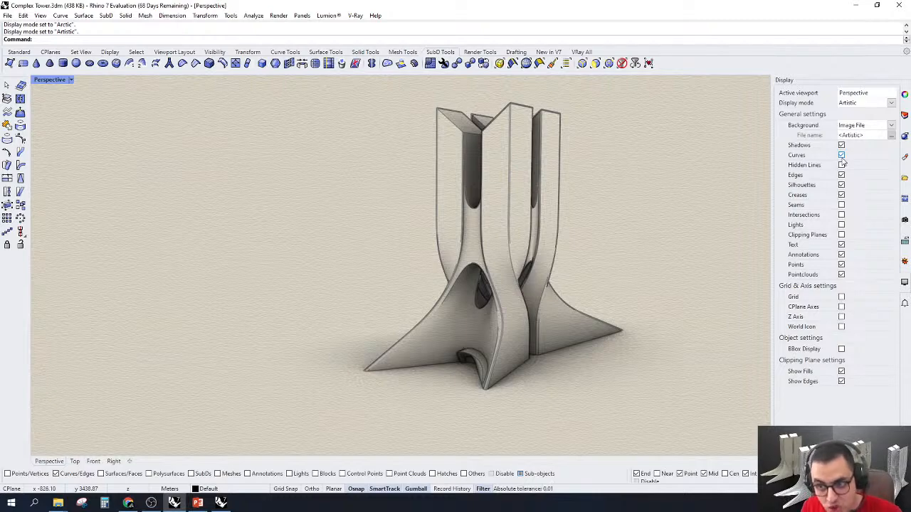
Compare the outlines of the tower's base in Artistic display with Edges hidden and shown
scroll(571, 203, "up", 3)
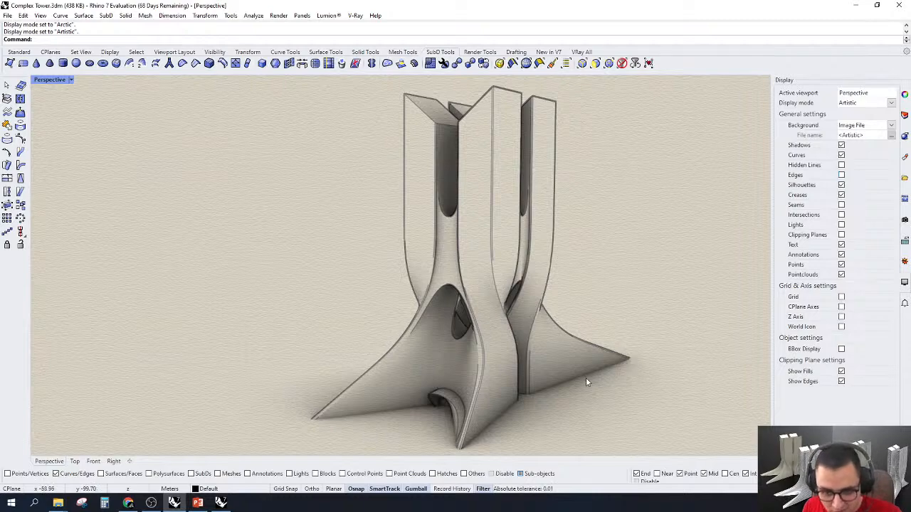
scroll(591, 391, "up", 5)
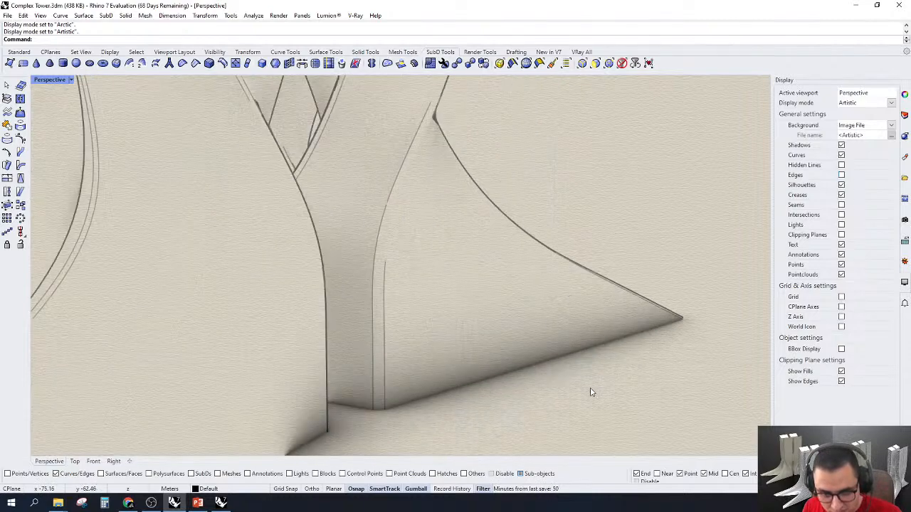
left_click(841, 175)
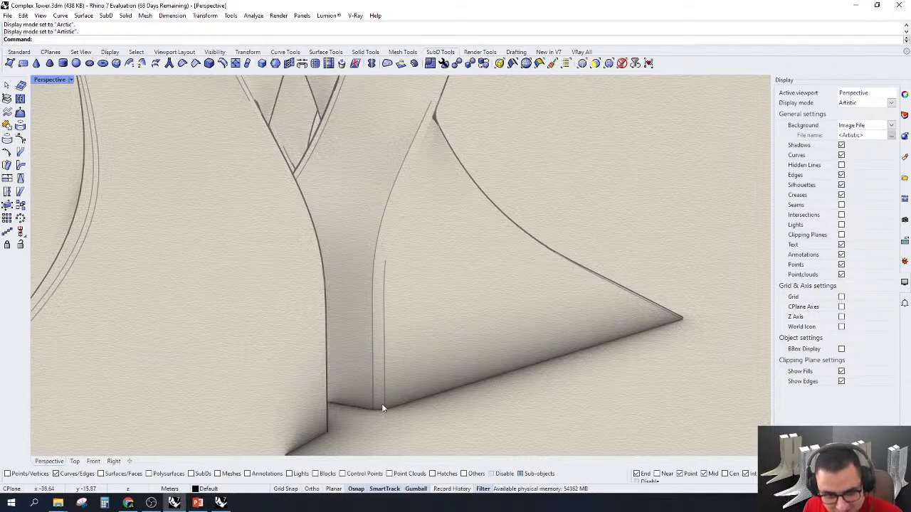
scroll(539, 299, "down", 3)
scroll(539, 299, "down", 3)
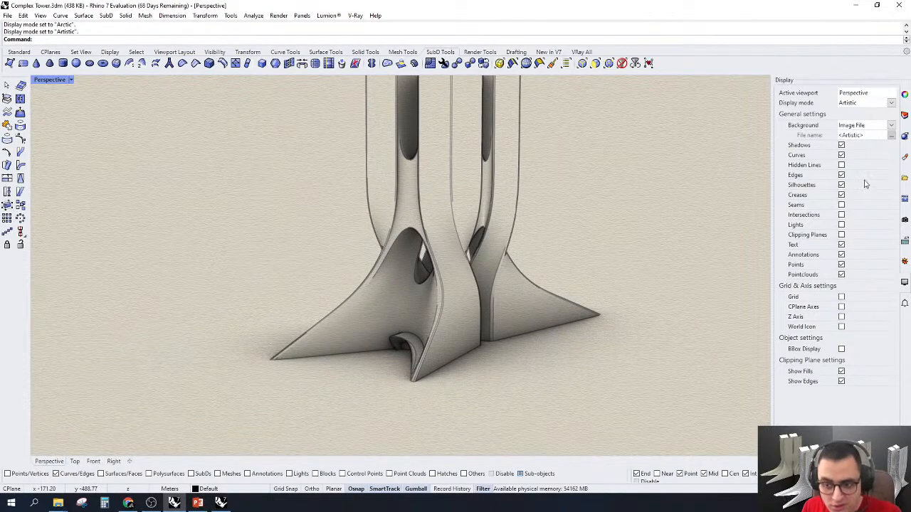
Compare the whole tower in Artistic display with Silhouettes turned off and on
left_click(841, 185)
scroll(386, 348, "down", 5)
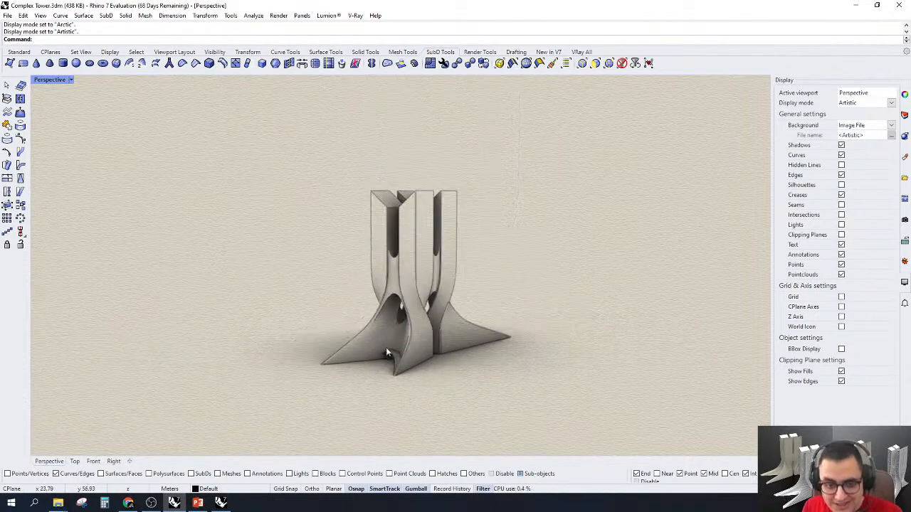
scroll(410, 274, "up", 4)
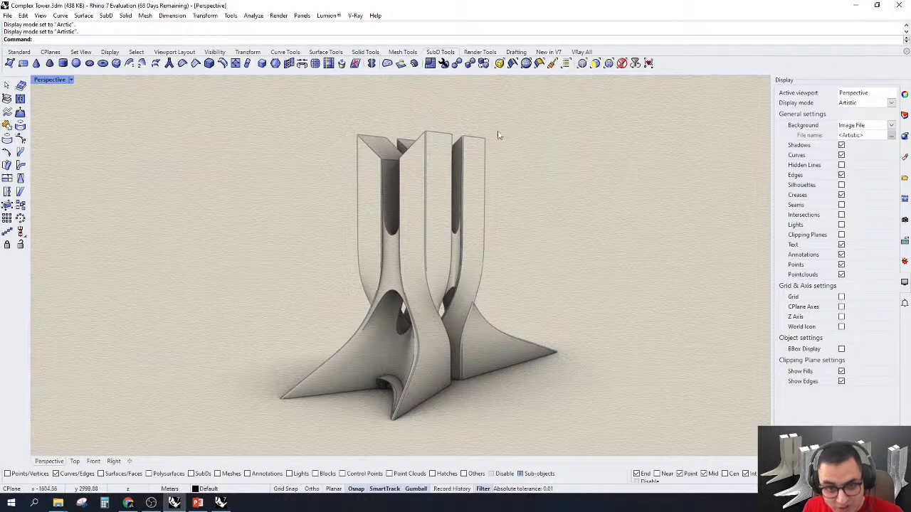
left_click(841, 187)
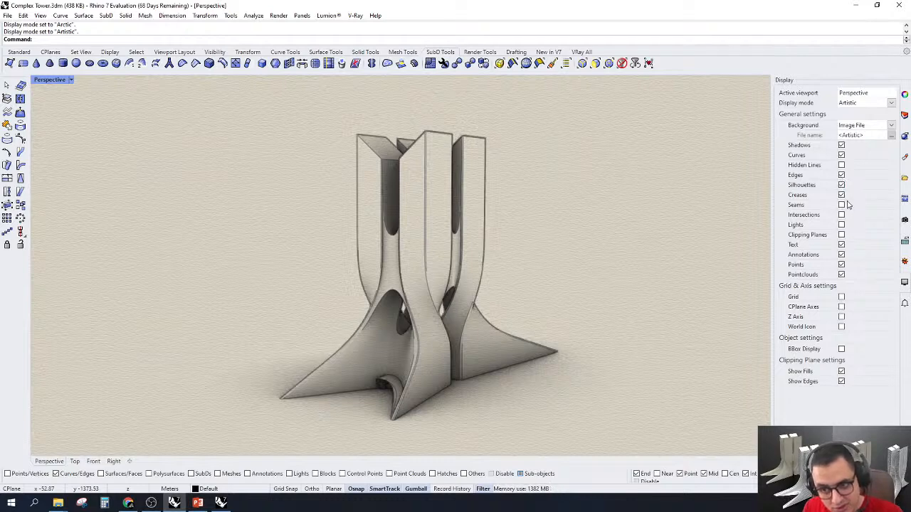
Try the Seams, Lights and Clipping Planes options of the Artistic display and leave them off
left_click(843, 205)
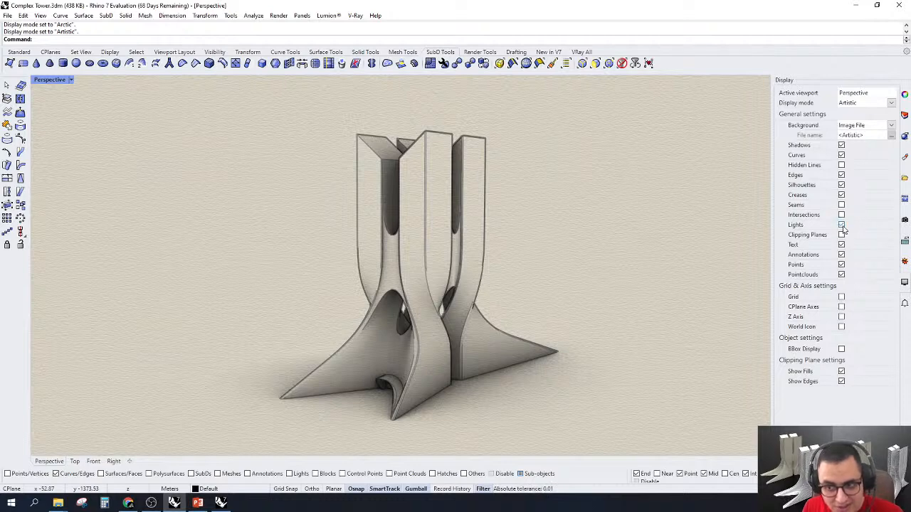
left_click(841, 225)
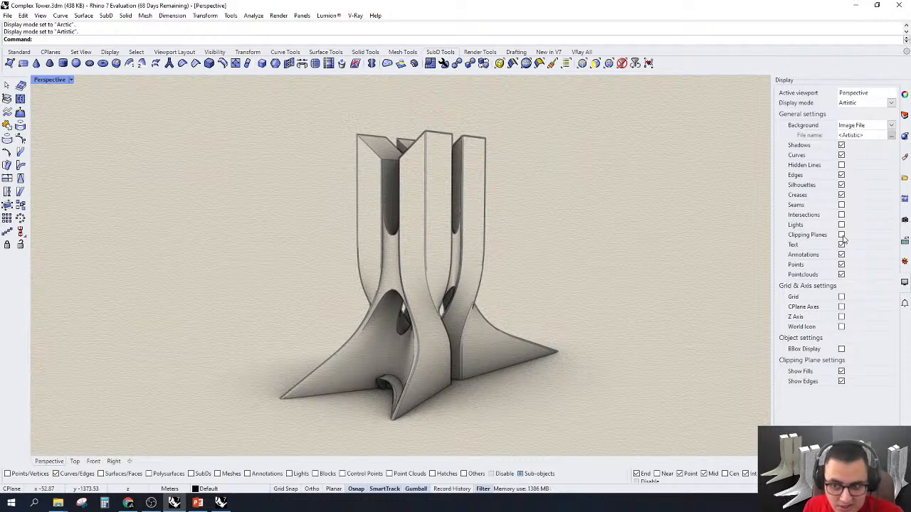
left_click(841, 234)
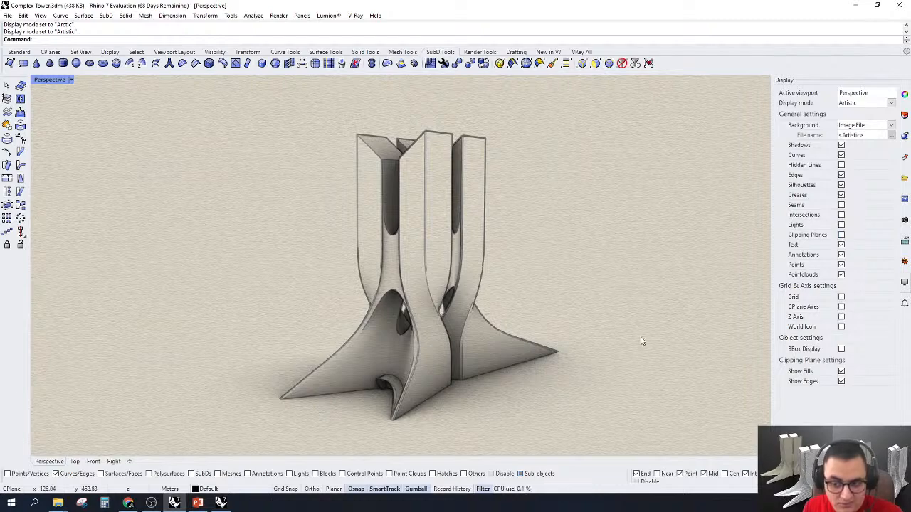
Examine the tower's legs, arched openings, slots and block tops from several angles in Artistic display
right_click_drag(605, 352, 318, 257)
scroll(317, 258, "down", 5)
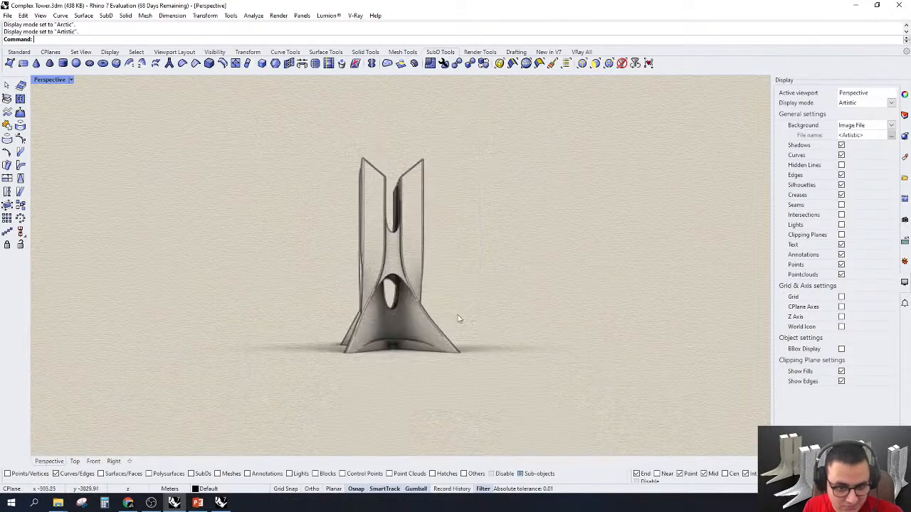
scroll(459, 319, "up", 6)
right_click_drag(460, 320, 335, 346)
scroll(553, 319, "down", 6)
scroll(391, 296, "up", 5)
right_click_drag(552, 320, 543, 356)
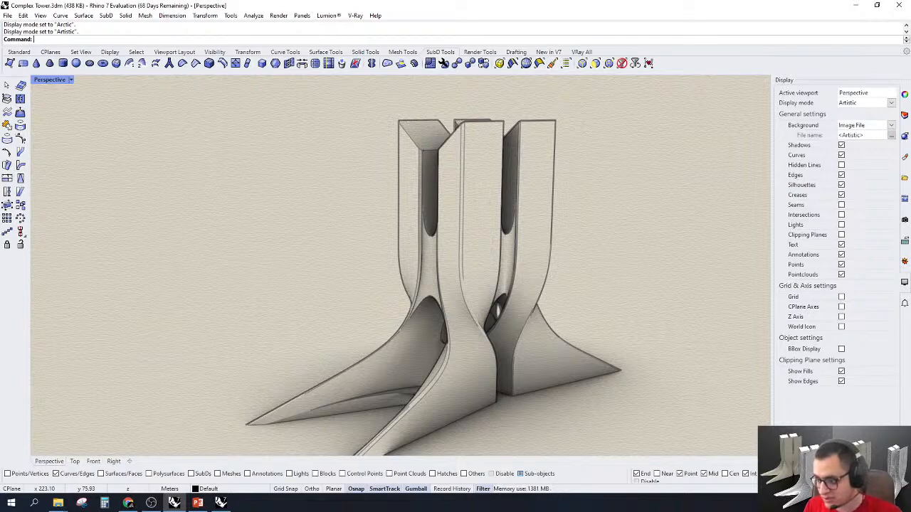
right_click_drag(425, 244, 444, 284)
scroll(448, 240, "down", 6)
scroll(448, 240, "up", 5)
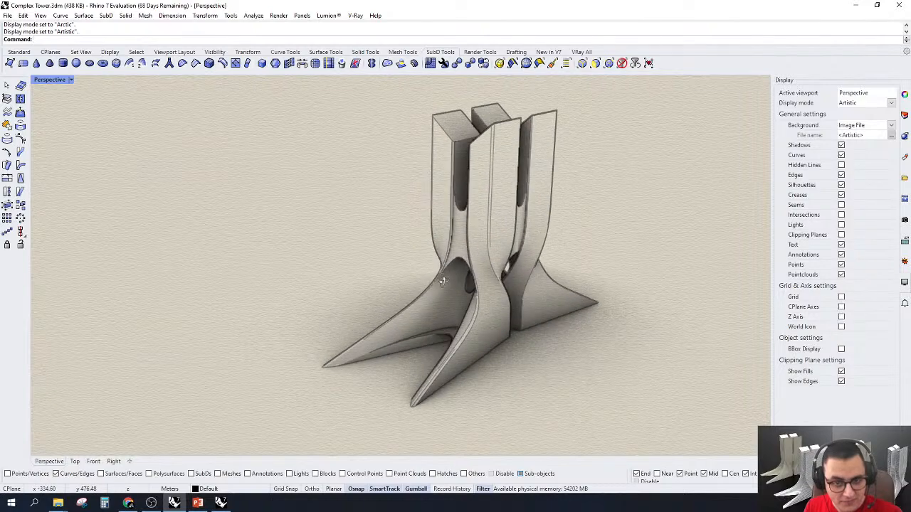
left_click(73, 461)
left_click(49, 461)
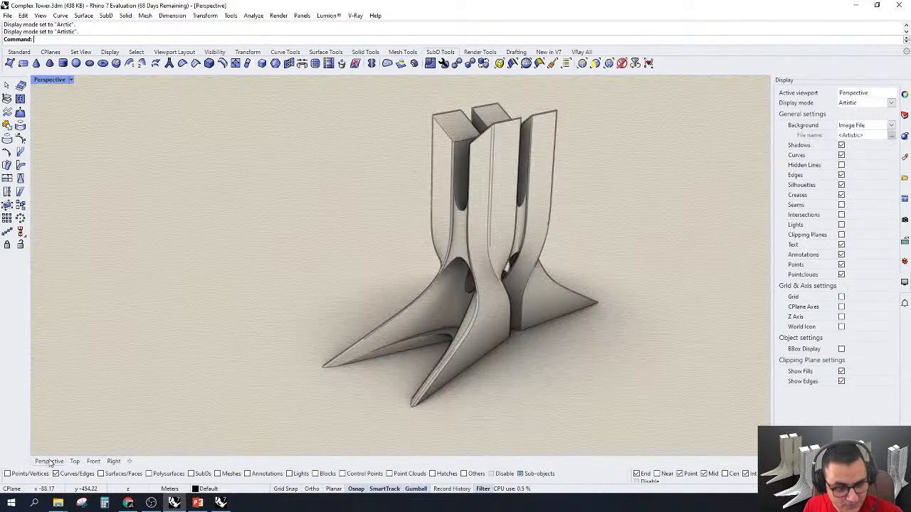
scroll(484, 206, "down", 5)
scroll(539, 212, "up", 4)
right_click_drag(539, 211, 476, 261)
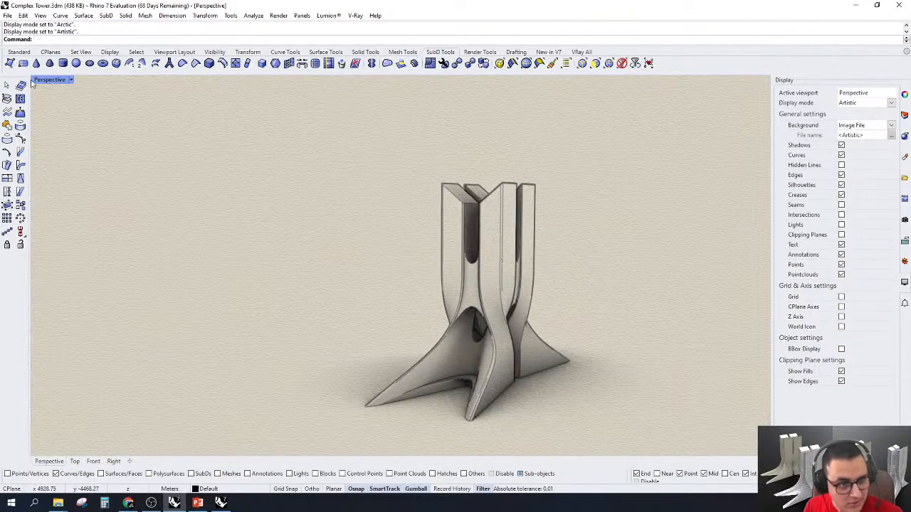
Review the size and scale settings for capturing the Perspective view to a file, and close them without capturing
left_click(71, 80)
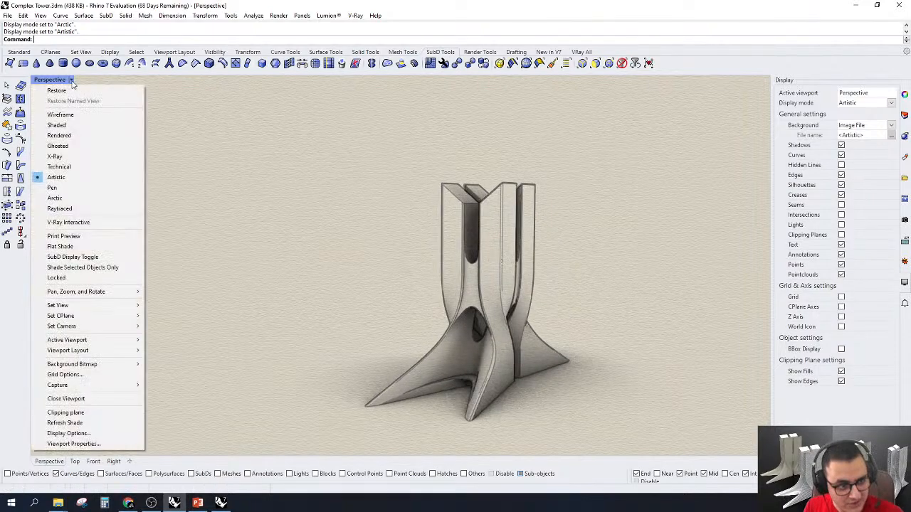
mouse_move(106, 390)
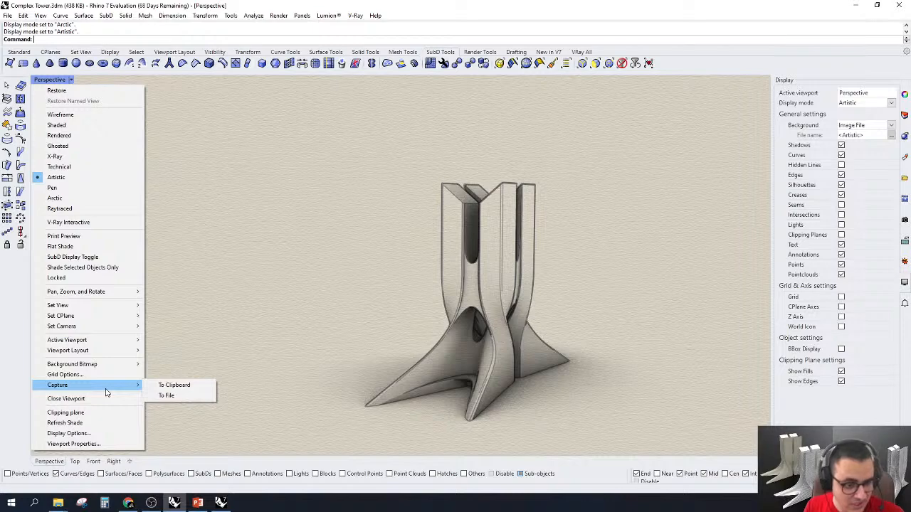
left_click(167, 395)
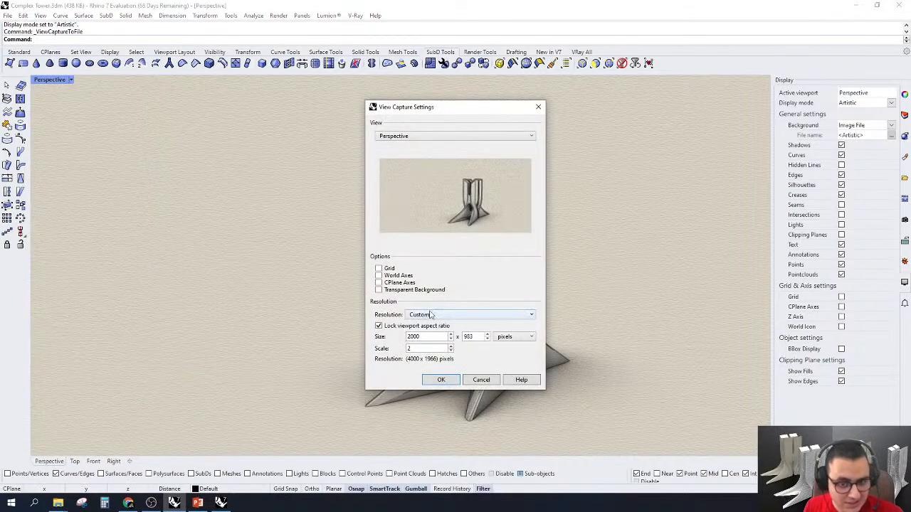
double_click(414, 339)
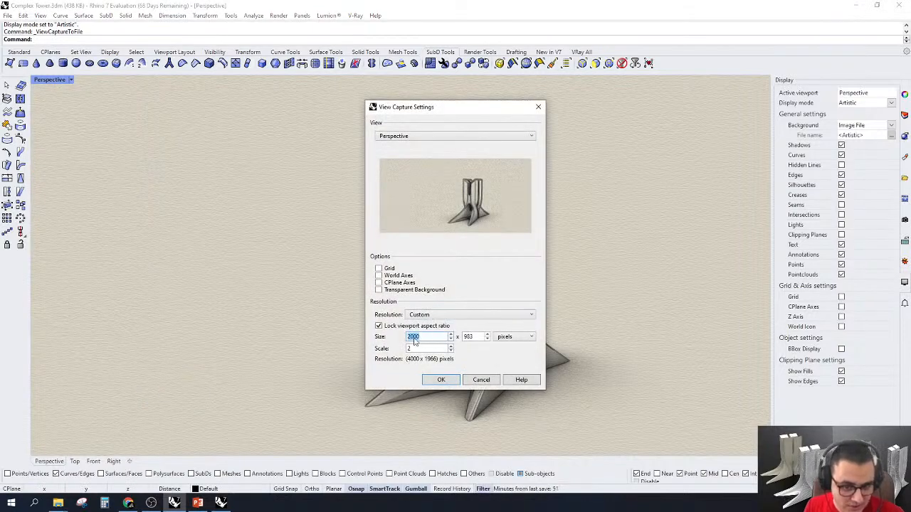
double_click(447, 349)
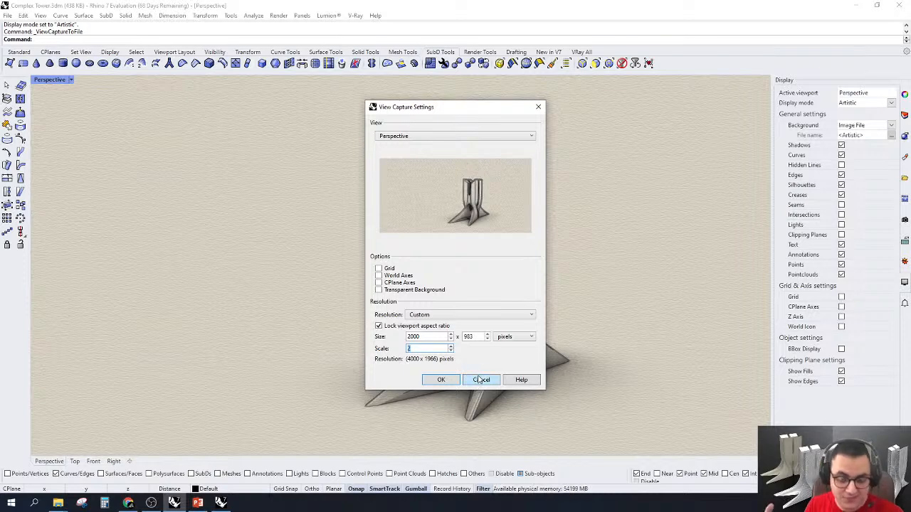
left_click(481, 379)
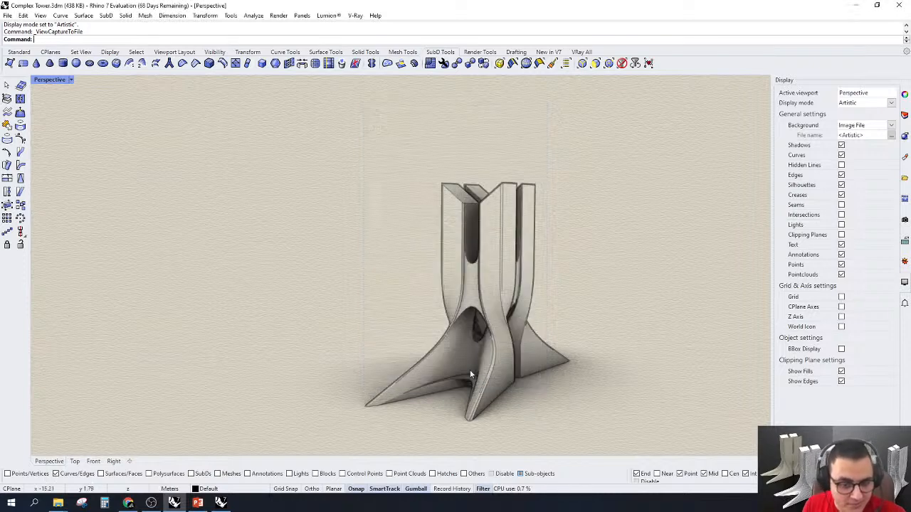
Set the Perspective viewport back to Shaded display mode and inspect the tower's base
scroll(377, 412, "up", 4)
scroll(456, 359, "down", 3)
right_click_drag(514, 349, 514, 313)
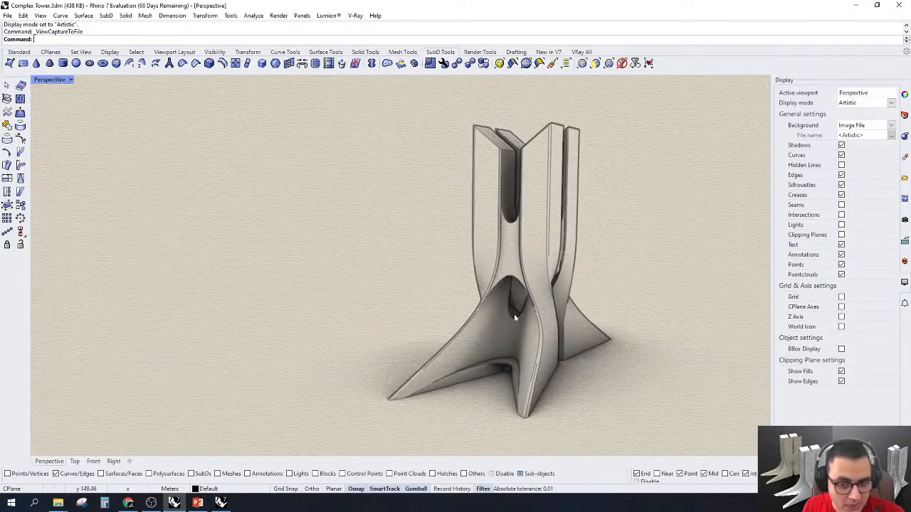
left_click(70, 80)
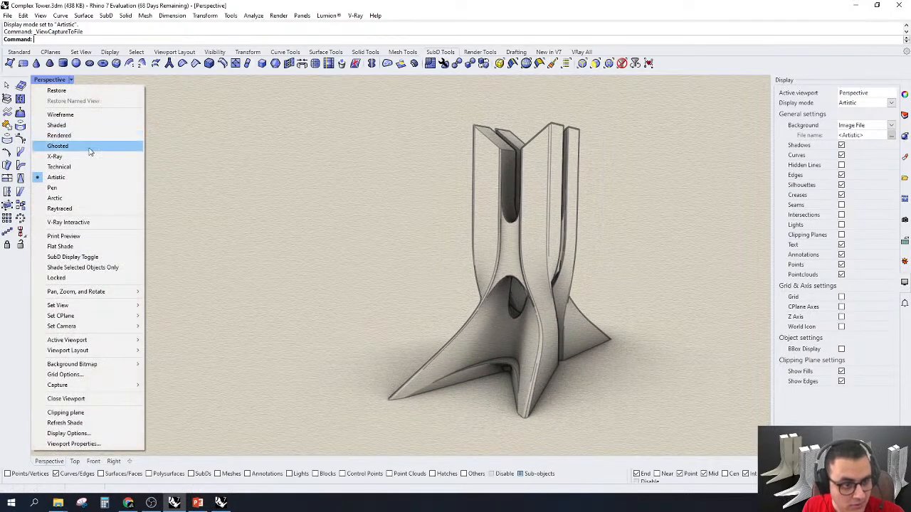
left_click(57, 125)
scroll(508, 331, "up", 3)
scroll(490, 287, "down", 1)
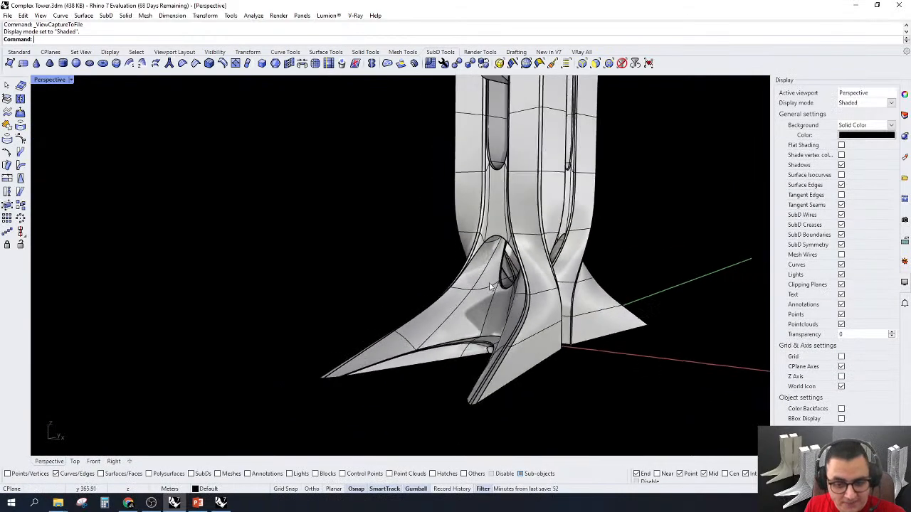
Inspect the tower's leg openings, lower slots and sloped block tops in Shaded display
right_click_drag(490, 287, 507, 237)
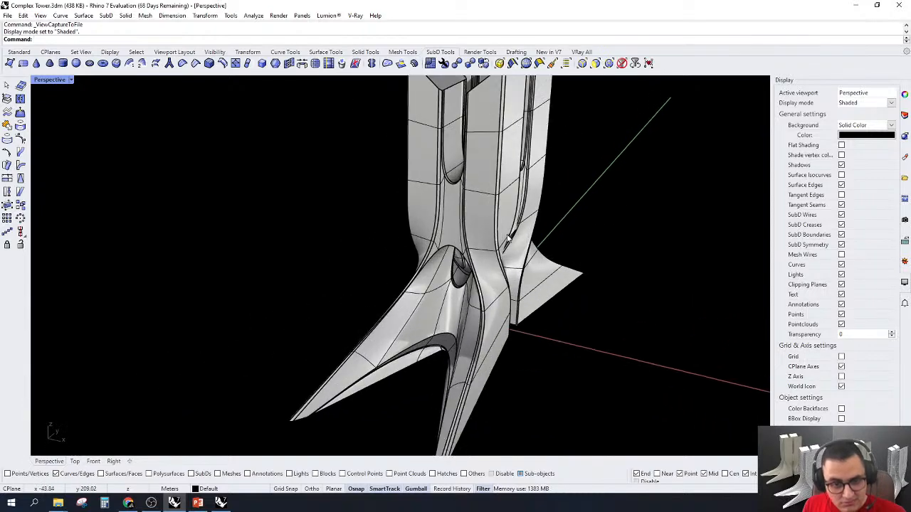
scroll(496, 330, "down", 4)
scroll(498, 152, "up", 10)
right_click_drag(498, 152, 563, 282)
scroll(555, 246, "up", 4)
right_click_drag(555, 246, 523, 273)
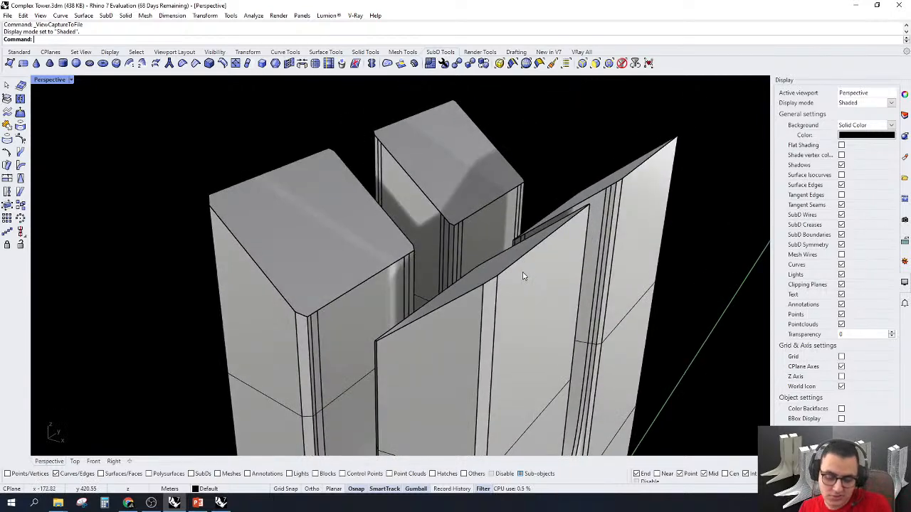
Offset the whole SubD tower inward by a distance of 1 with OffsetSubD, flipping all directions, with Solid, BothSides and DeleteInput set to No
type("Offset")
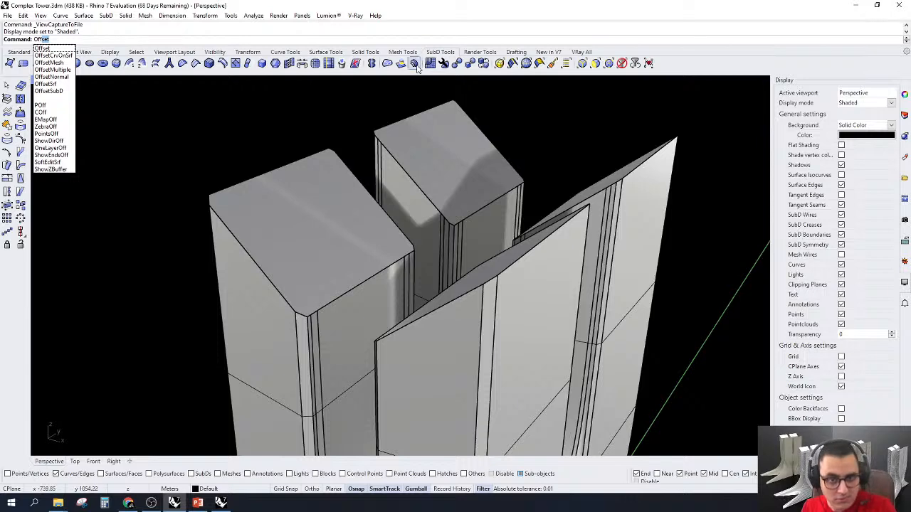
key("Escape")
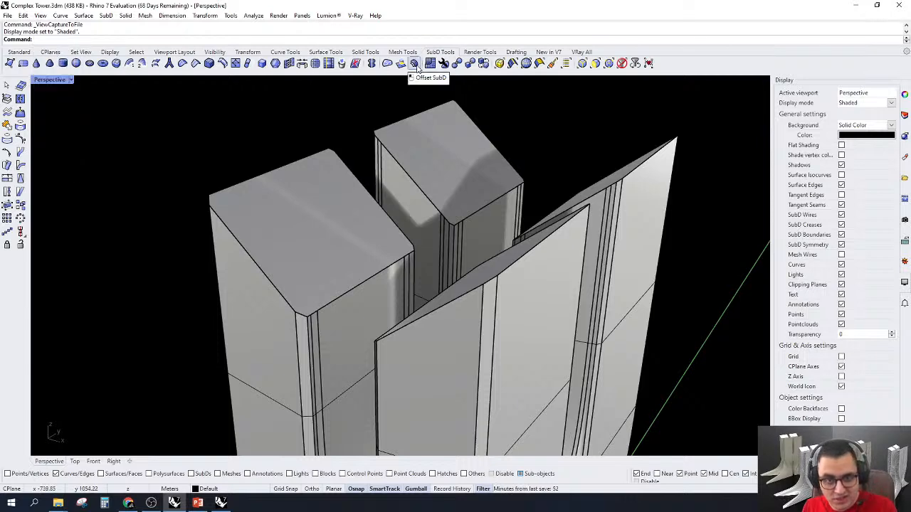
left_click(414, 63)
key("ctrl+a")
scroll(485, 161, "down", 5)
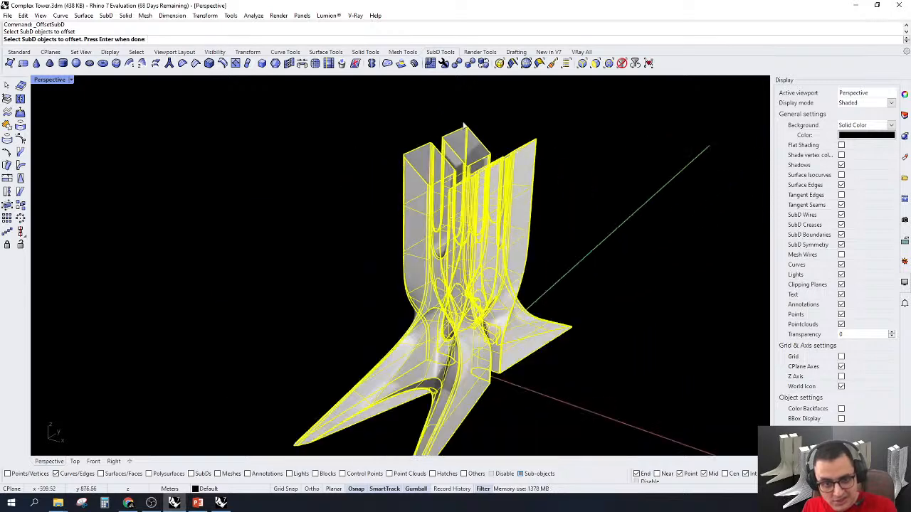
key("Return")
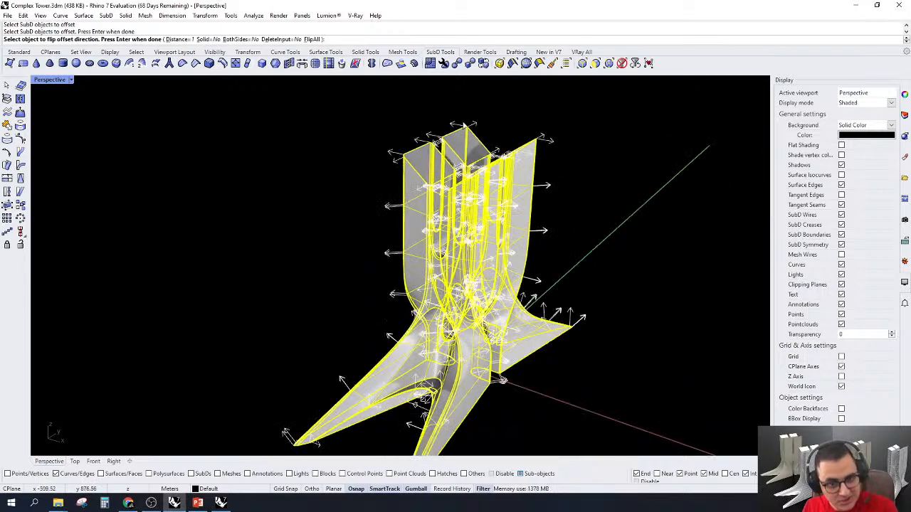
scroll(463, 124, "up", 3)
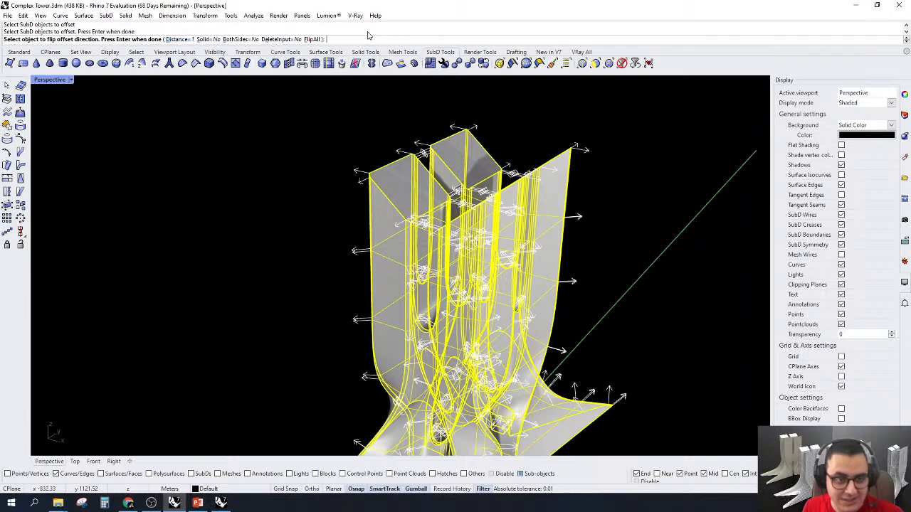
left_click(313, 39)
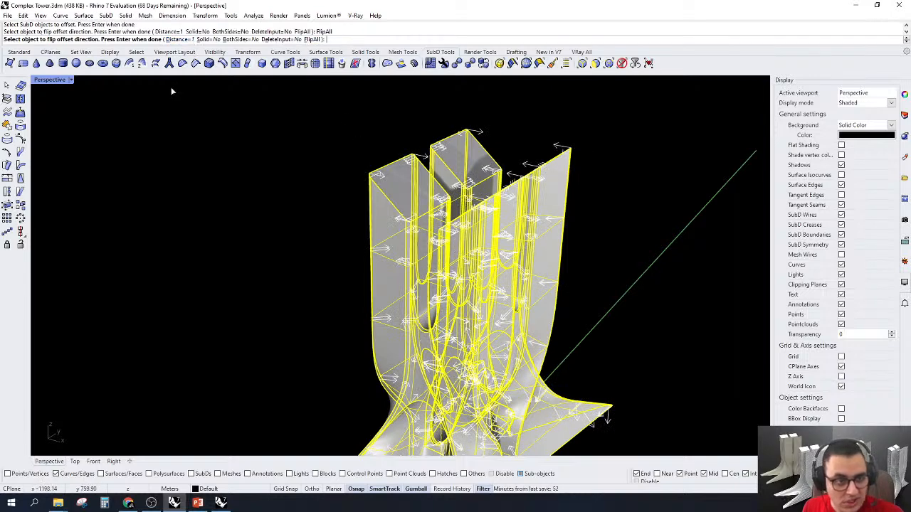
key("Return")
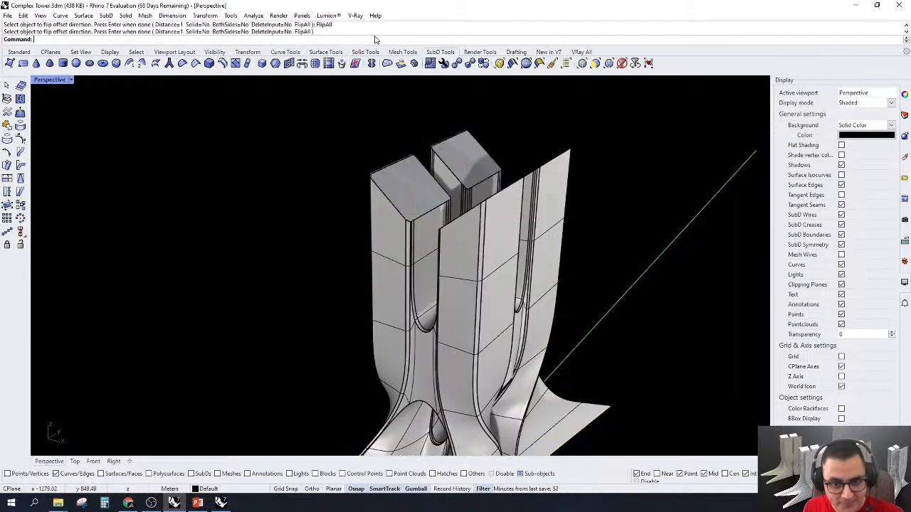
Examine the gap between the original and offset shells under the tower's legs, picking individual edges and faces to check them
scroll(429, 160, "down", 7)
scroll(419, 378, "up", 8)
right_click_drag(415, 421, 400, 327)
scroll(400, 327, "up", 5)
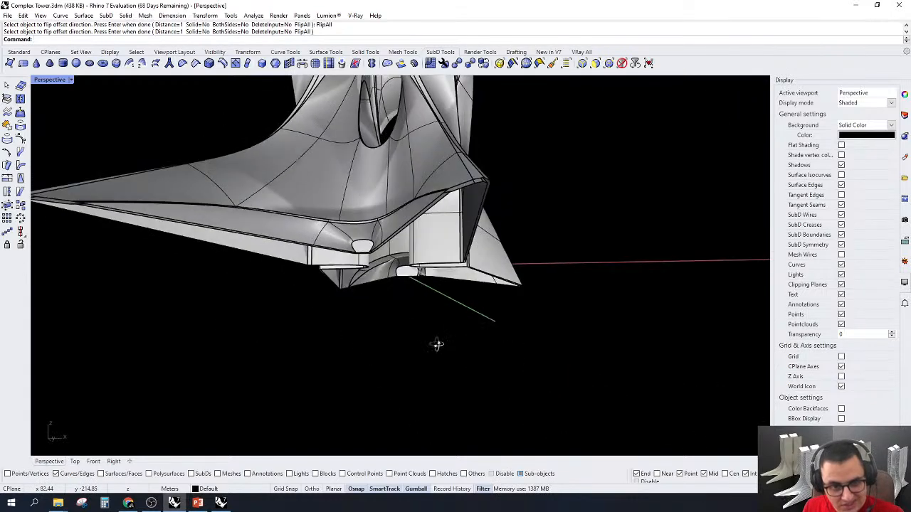
scroll(495, 165, "up", 5)
left_click(535, 121)
key("Escape")
scroll(514, 144, "down", 3)
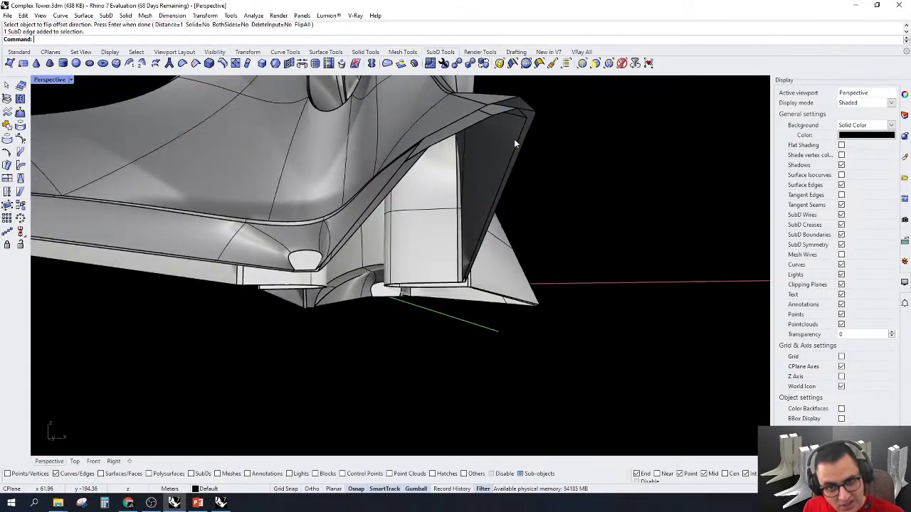
left_click(510, 165)
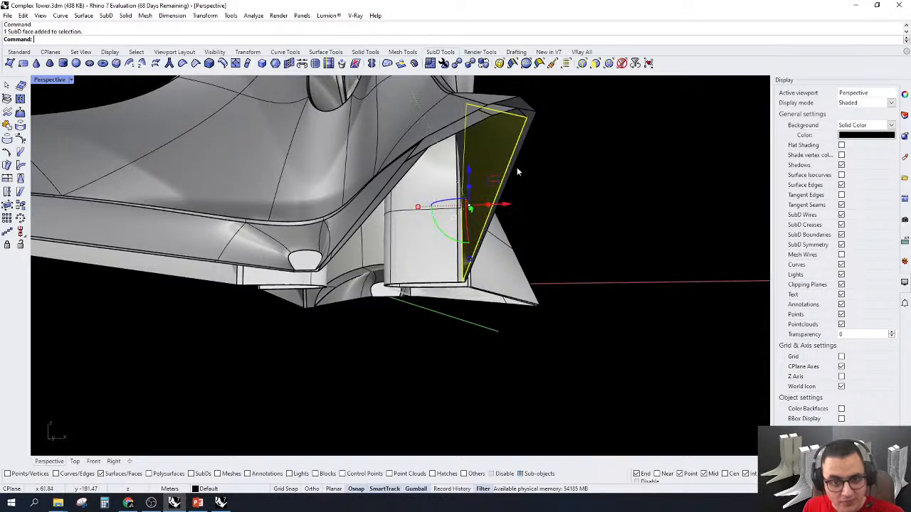
key("Escape")
right_click_drag(459, 188, 517, 255)
left_click(395, 192)
scroll(394, 192, "down", 6)
key("Escape")
scroll(430, 185, "up", 4)
right_click_drag(573, 224, 503, 232)
Switch to the Front view and select the sloped top faces of both shells on the tower's right-hand side
left_click(93, 461)
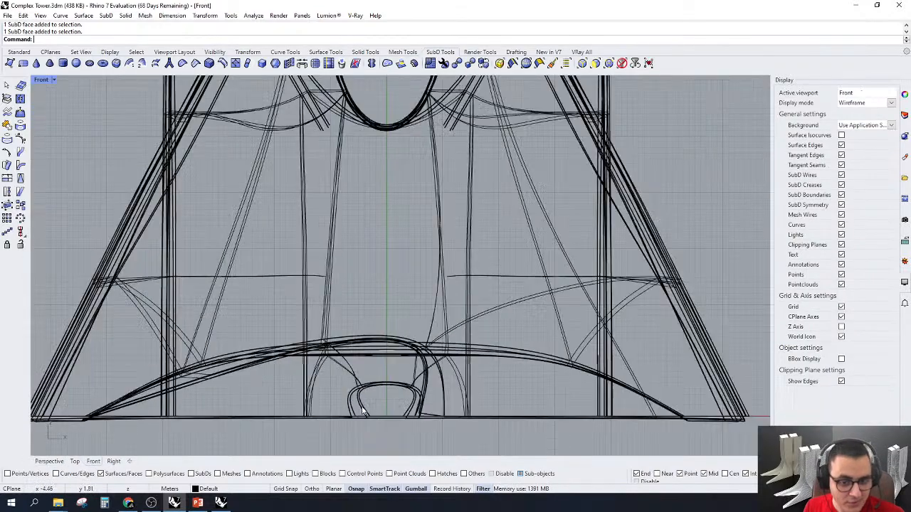
scroll(376, 412, "down", 5)
scroll(374, 230, "up", 6)
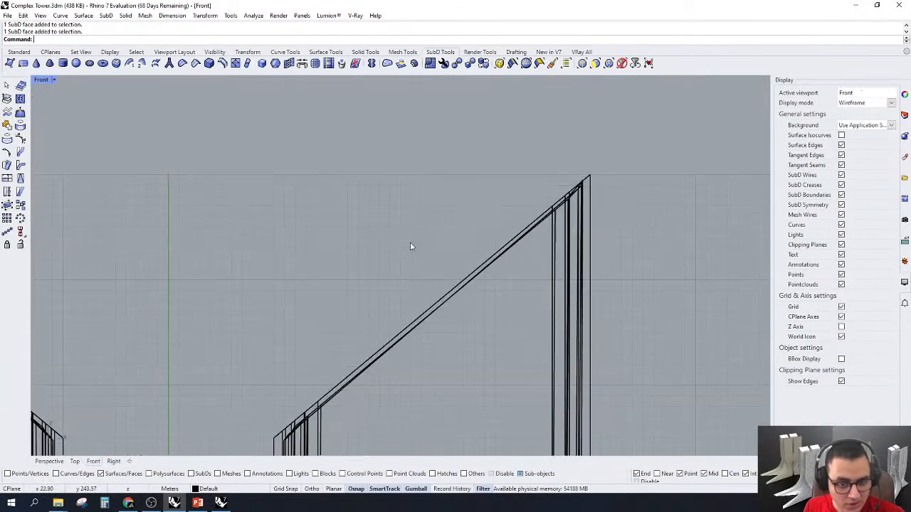
scroll(619, 153, "down", 4)
scroll(464, 291, "up", 6)
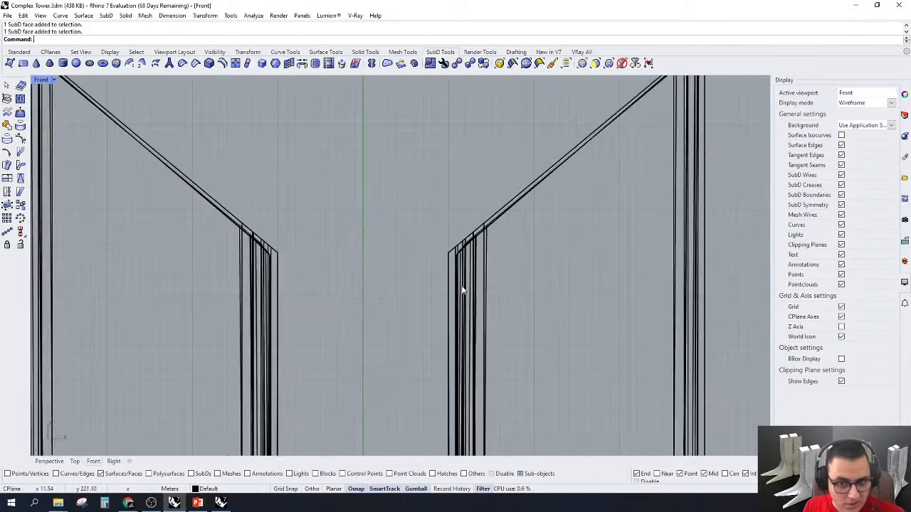
scroll(302, 302, "down", 5)
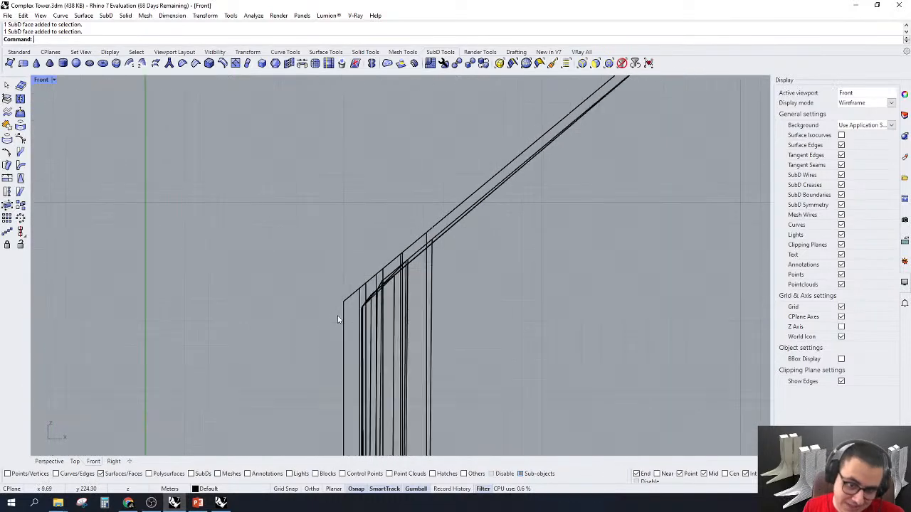
left_click_drag(312, 353, 606, 94)
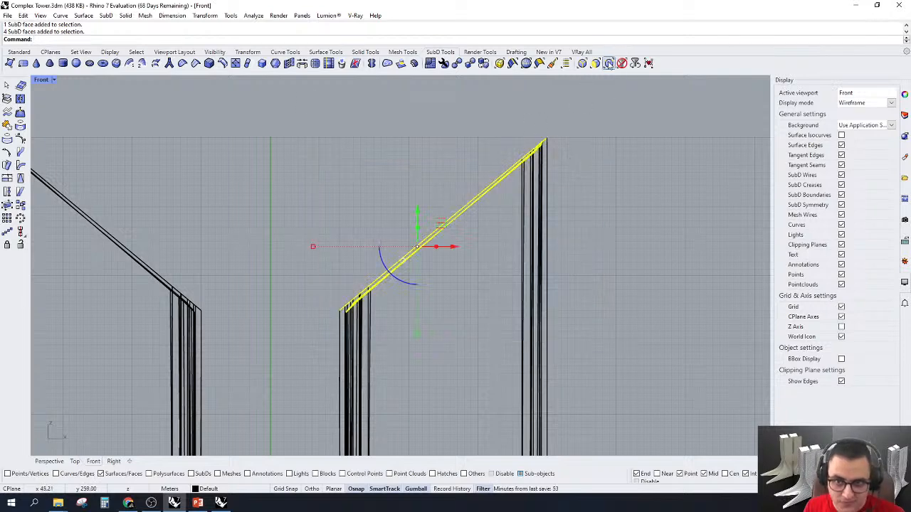
Restrict the selection filter to SubD vertices and select all vertices along the right-hand sloped top in the Front view
left_click(608, 62)
scroll(512, 175, "up", 1)
scroll(512, 175, "up", 12)
scroll(278, 264, "down", 14)
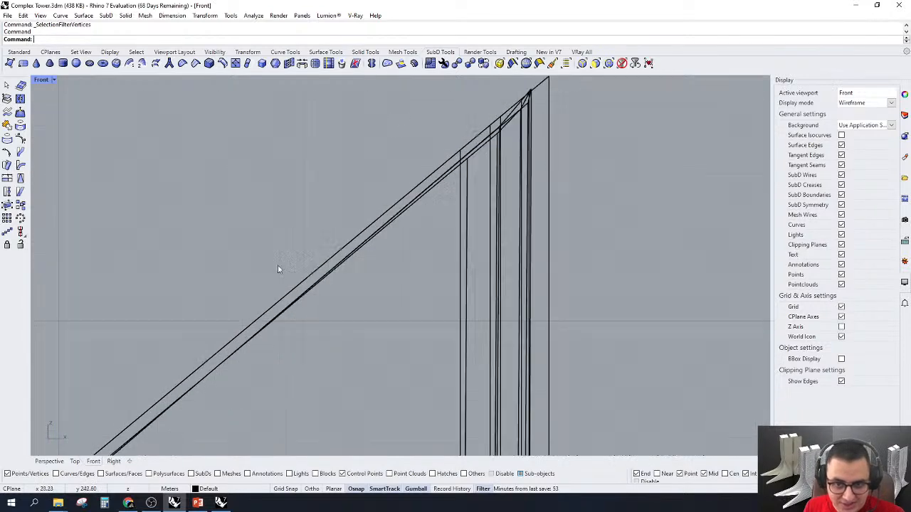
scroll(579, 129, "down", 2)
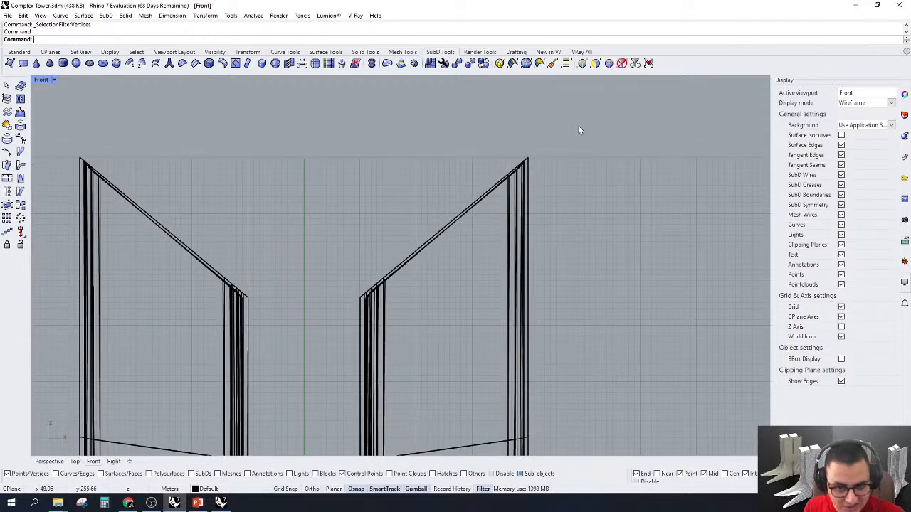
scroll(463, 257, "up", 3)
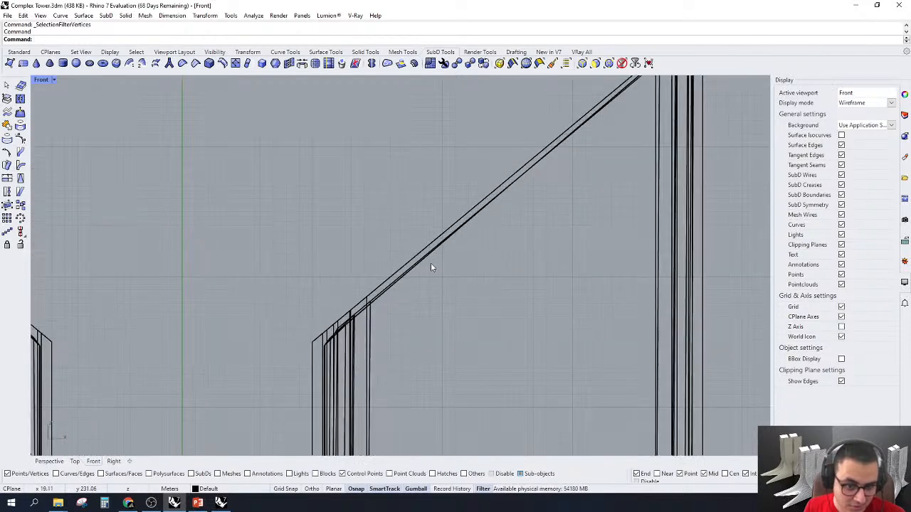
scroll(316, 349, "down", 4)
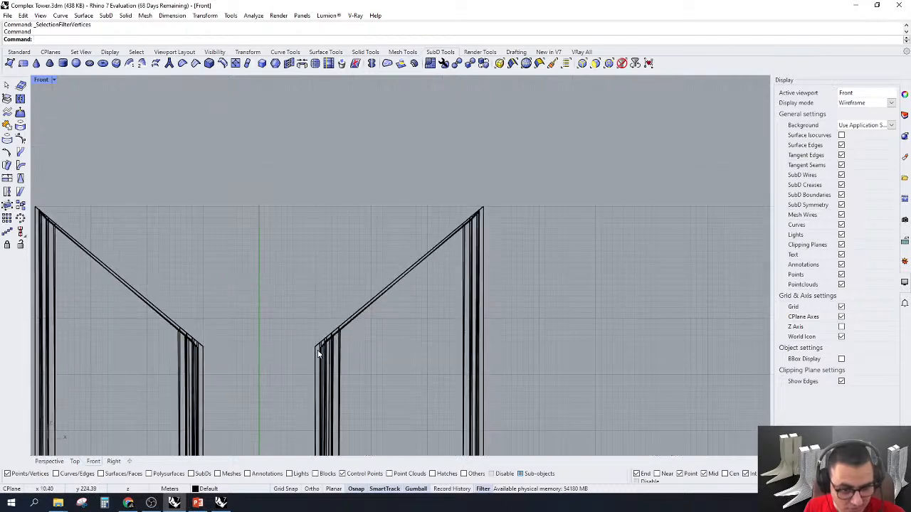
left_click_drag(279, 357, 514, 174)
scroll(409, 260, "up", 2)
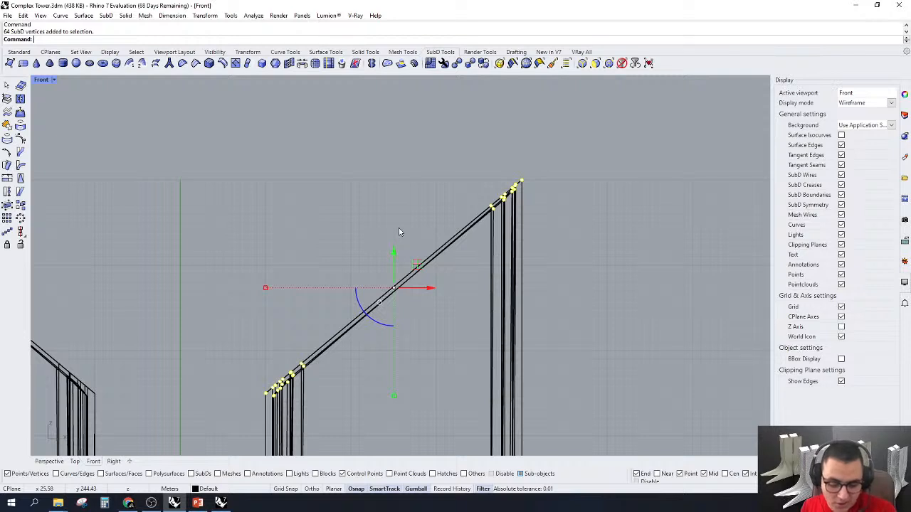
Relocate the gumball with its origin at the right-hand slope's lower inner corner and its X axis aimed at the upper outer corner
type("GumballRelocate")
key("Return")
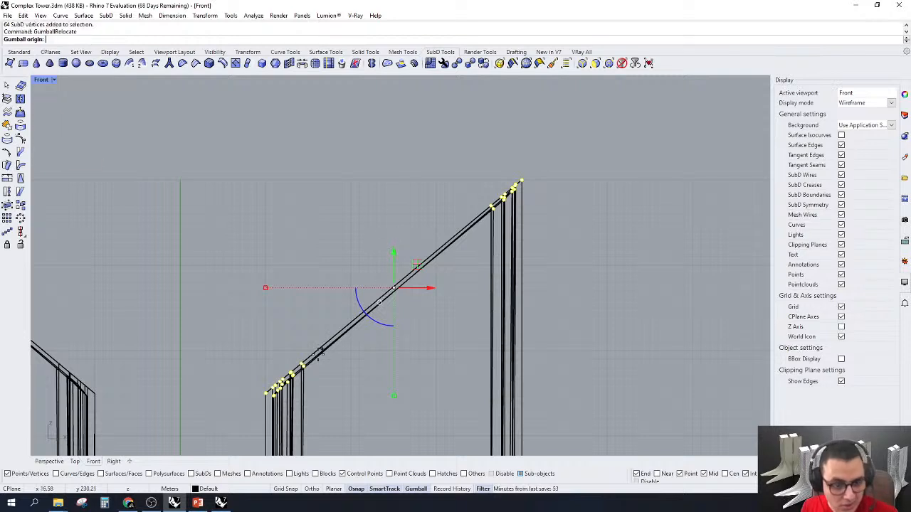
left_click(283, 399)
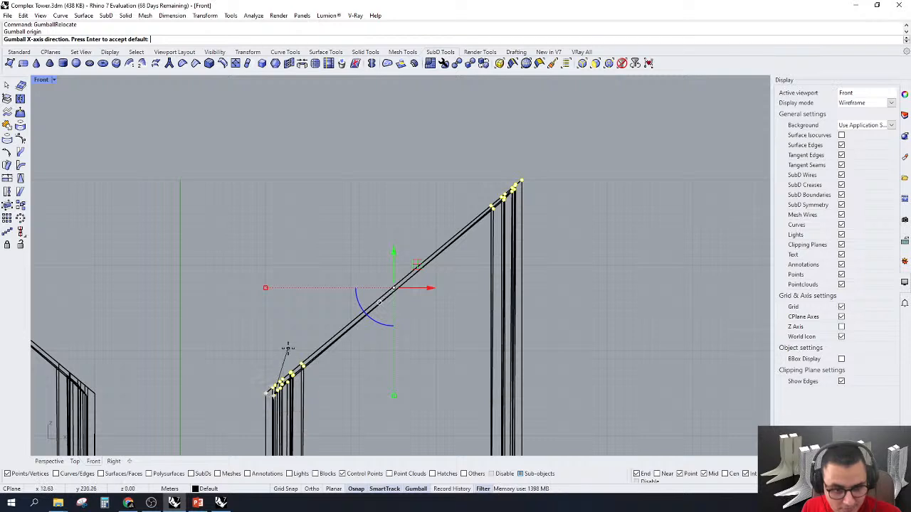
key("Return")
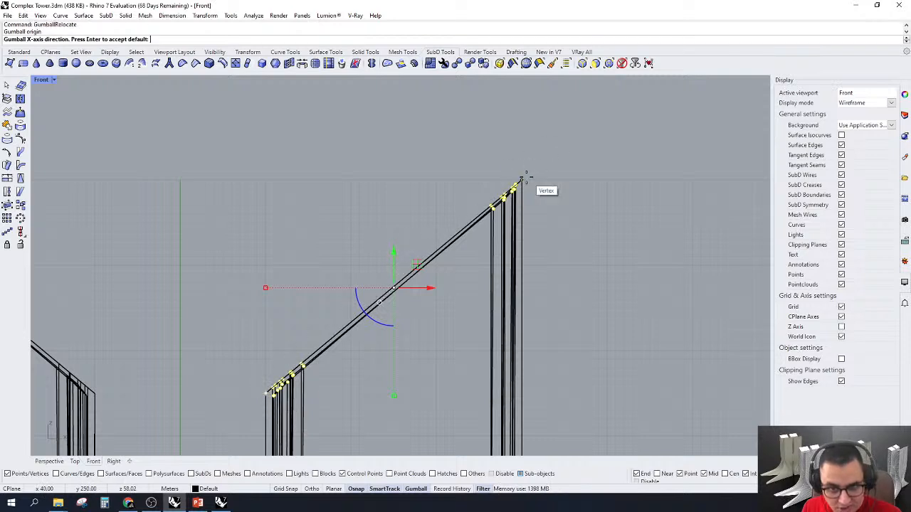
left_click(522, 177)
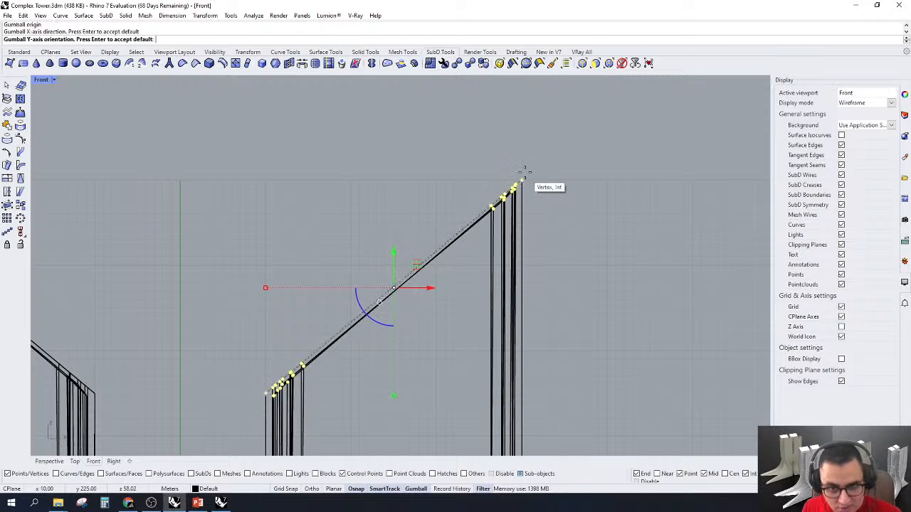
left_click(325, 300)
Scale the selected vertices flat, perpendicular to the slope, so both shells' right-hand tops share one plane, and deselect them
scroll(342, 285, "down", 6)
scroll(340, 397, "up", 6)
left_click_drag(343, 366, 270, 285)
left_click(389, 285)
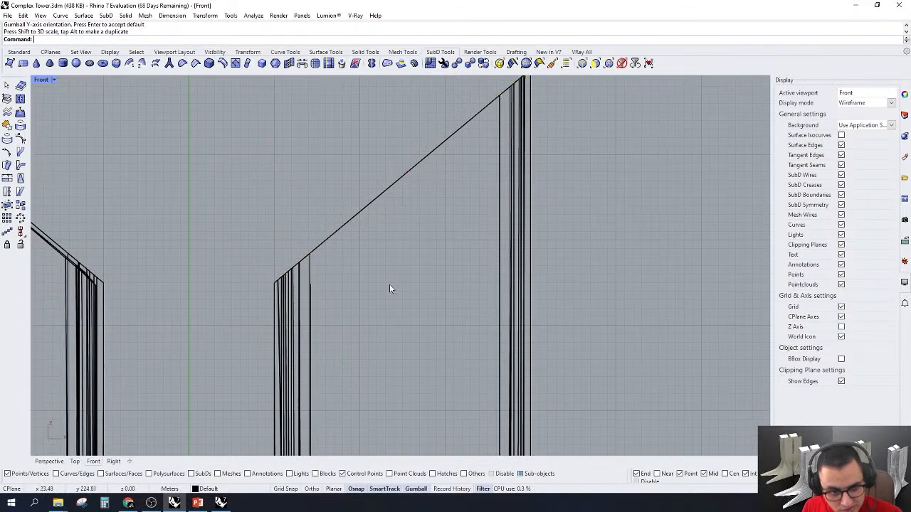
Inspect the aligned block tops and the slots between the blocks in the Perspective view
left_click(58, 461)
scroll(378, 319, "down", 5)
mouse_move(378, 319)
right_mouse_down()
mouse_move(488, 244)
mouse_move(470, 209)
mouse_move(557, 263)
right_mouse_up()
scroll(470, 208, "up", 5)
scroll(556, 264, "up", 4)
scroll(538, 208, "down", 4)
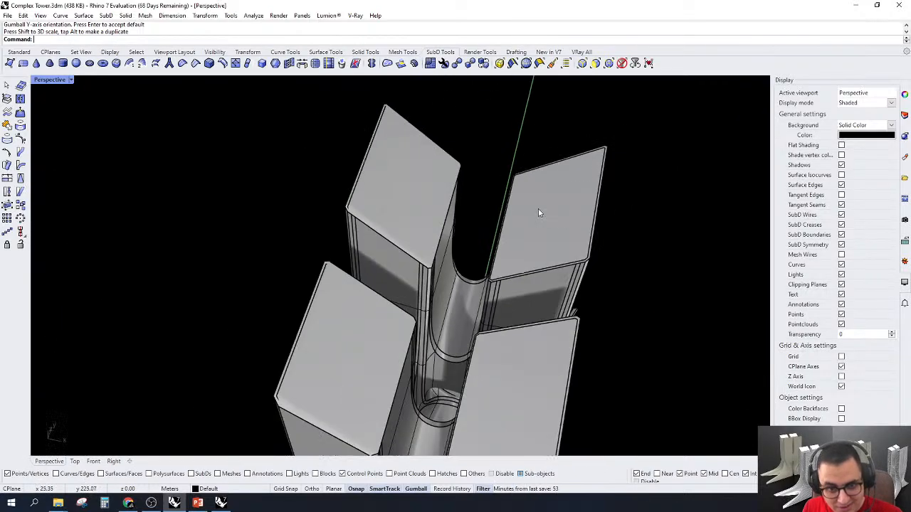
right_click_drag(553, 355, 572, 235)
scroll(565, 173, "up", 3)
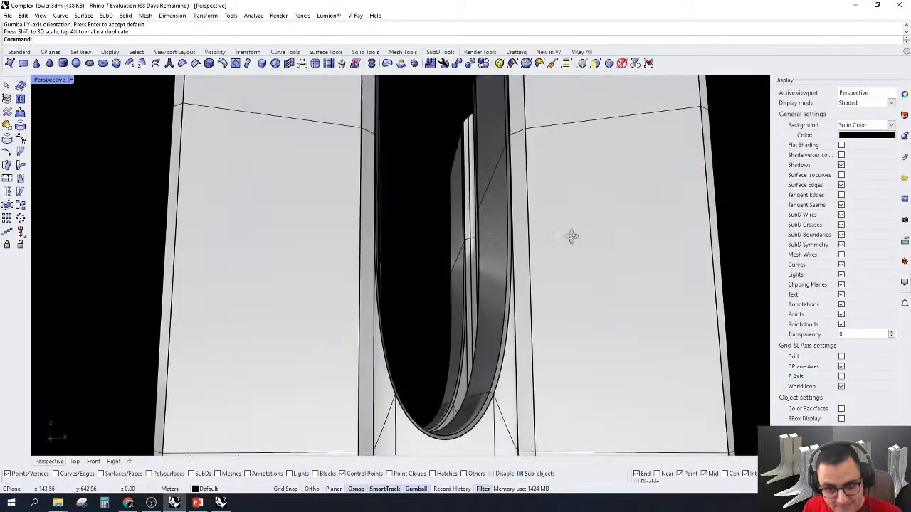
scroll(572, 238, "down", 5)
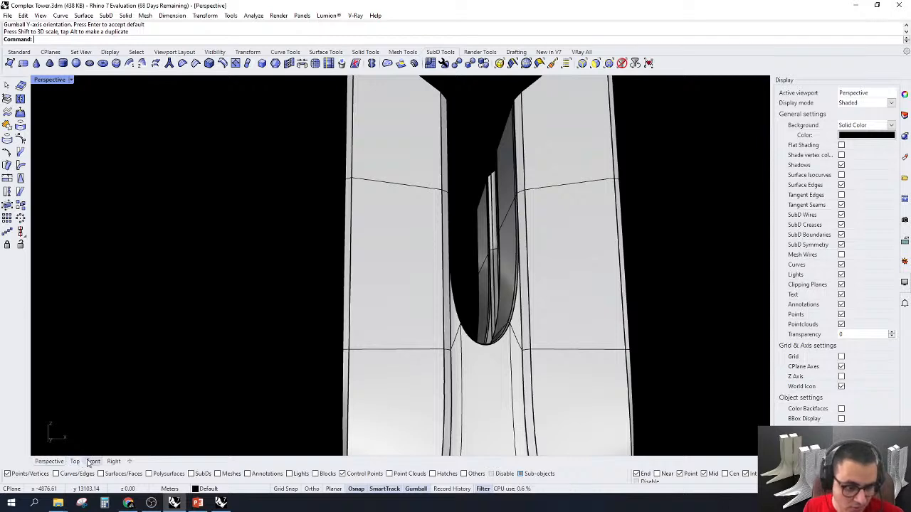
Return to the Front view and select all vertices of both shells along the left-hand sloped top
left_click(92, 461)
scroll(555, 262, "down", 11)
scroll(290, 213, "up", 8)
scroll(295, 118, "down", 4)
scroll(560, 224, "up", 4)
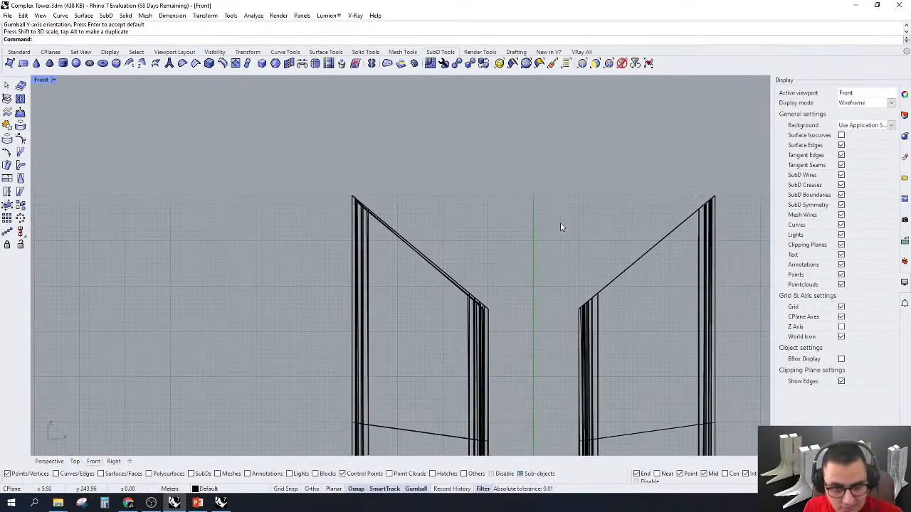
left_click_drag(257, 148, 518, 365)
scroll(474, 263, "up", 3)
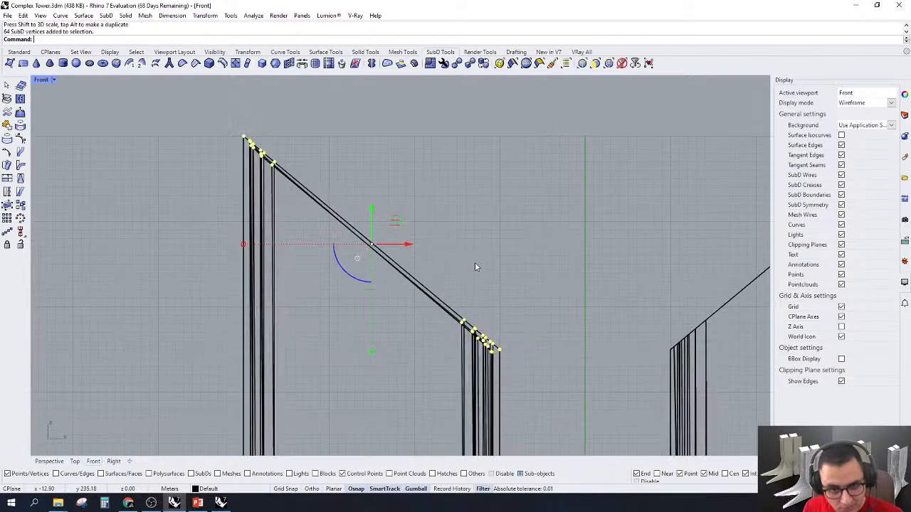
Relocate the gumball to the left-hand slope's lower inner corner, with its X axis aimed at the upper outer corner
key("ctrl")
key("Return")
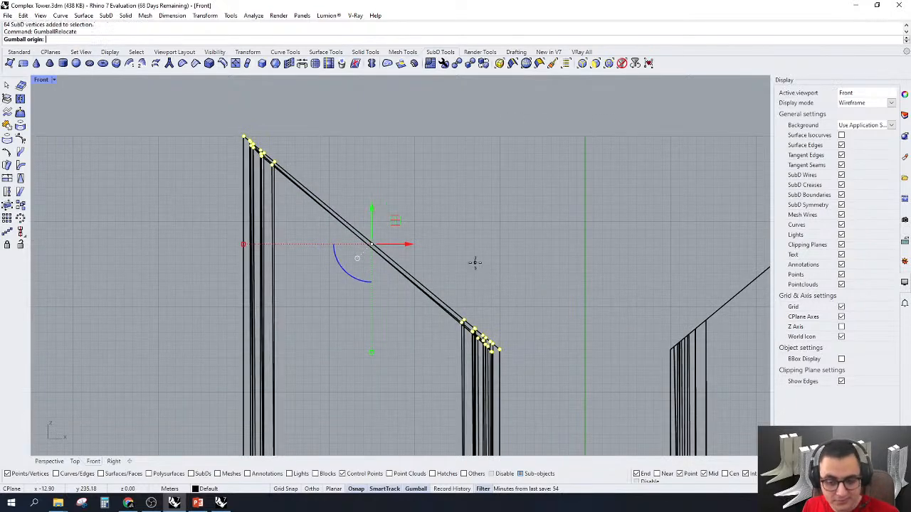
left_click(499, 349)
scroll(241, 113, "up", 6)
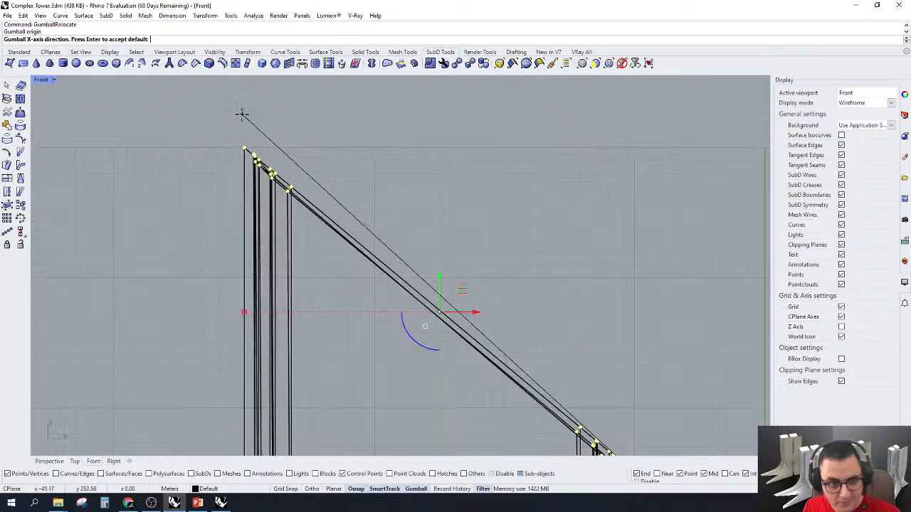
left_click(246, 156)
scroll(266, 136, "down", 8)
key("Return")
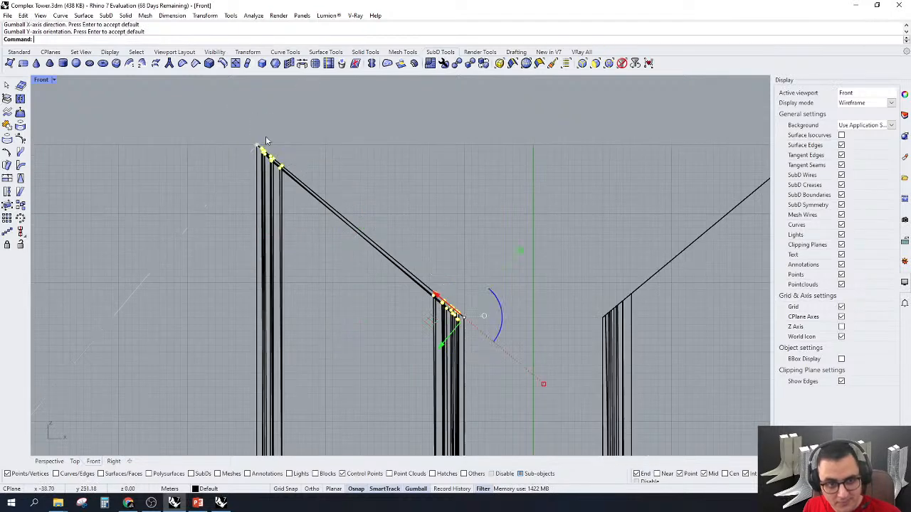
Scale the selected vertices flat, perpendicular to the slope, so both shells' left-hand tops share one plane, and deselect them
scroll(512, 340, "up", 5)
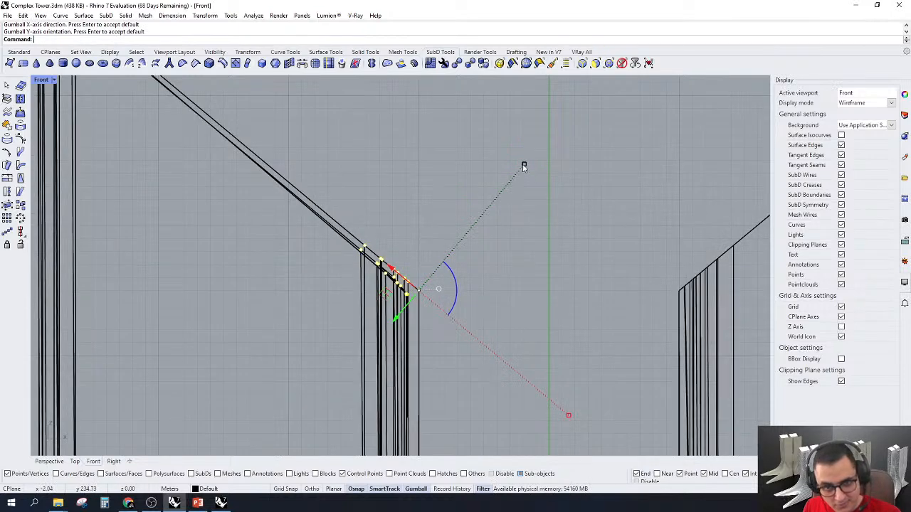
left_click_drag(524, 167, 419, 299)
scroll(456, 151, "down", 3)
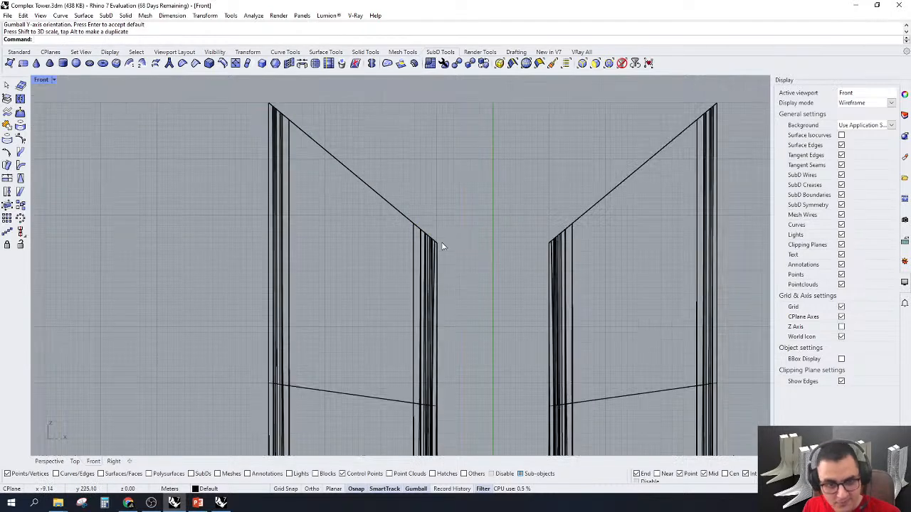
scroll(442, 246, "down", 5)
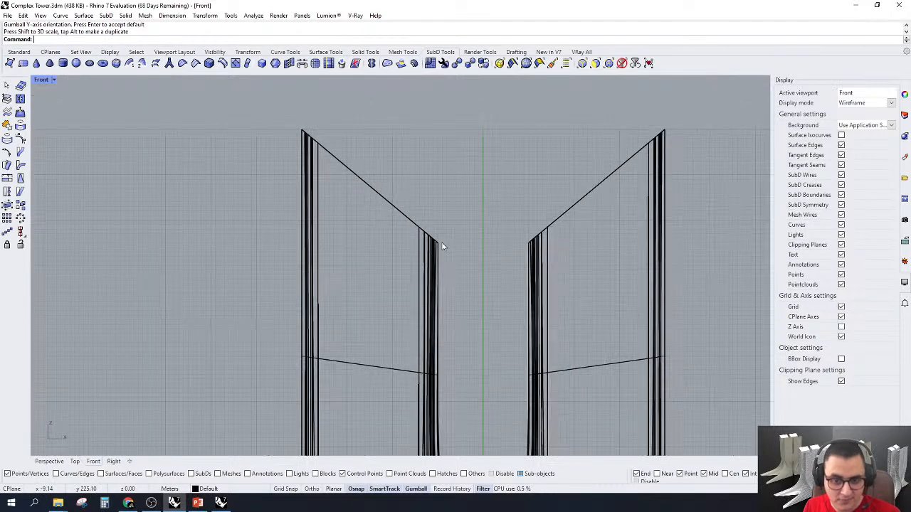
Inspect the whole tower and the arch between its splayed legs in the Perspective view
left_click(49, 462)
scroll(361, 320, "down", 8)
mouse_move(437, 287)
right_mouse_down()
mouse_move(448, 377)
mouse_move(469, 201)
mouse_move(413, 378)
mouse_move(471, 280)
mouse_move(439, 318)
mouse_move(555, 346)
mouse_move(500, 349)
mouse_move(325, 446)
right_mouse_up()
scroll(436, 308, "up", 6)
scroll(472, 280, "down", 7)
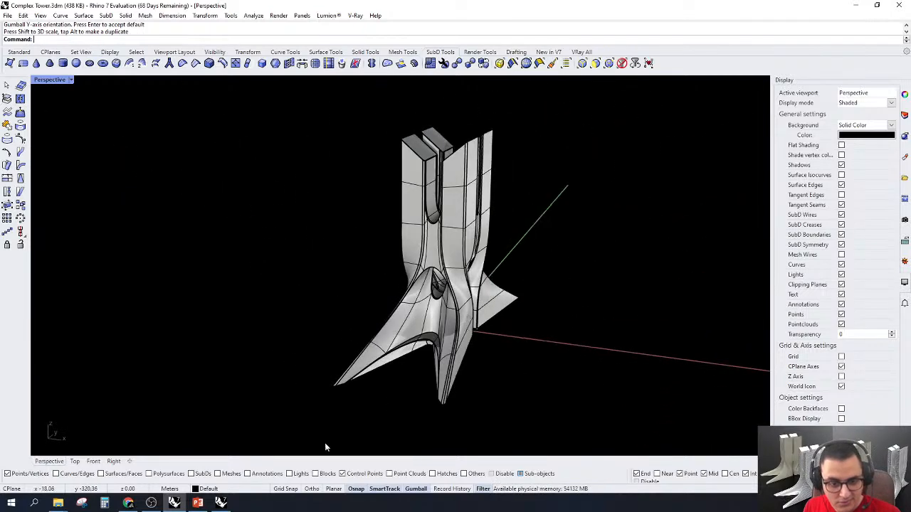
scroll(404, 405, "up", 4)
right_click_drag(467, 312, 432, 251)
scroll(441, 307, "up", 9)
right_click_drag(453, 330, 520, 356)
scroll(471, 298, "down", 5)
right_click_drag(472, 299, 460, 382)
scroll(485, 275, "down", 7)
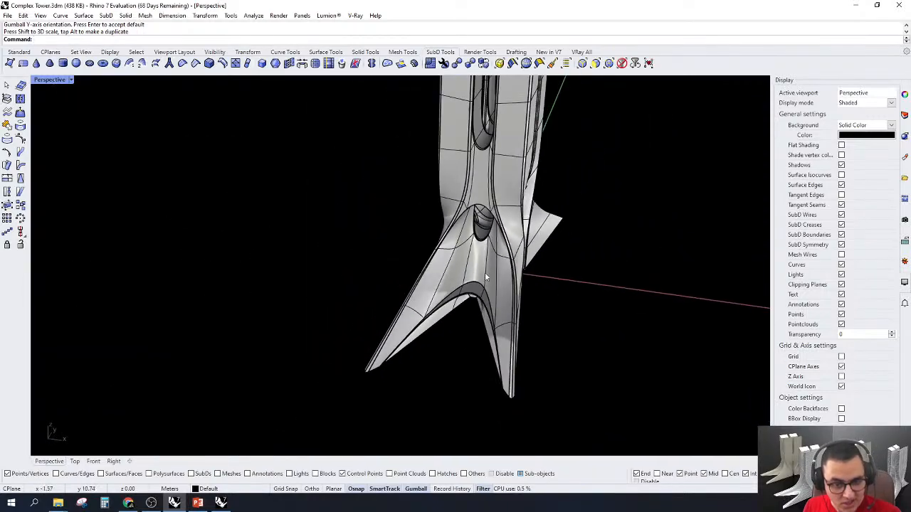
scroll(478, 297, "up", 7)
right_click_drag(496, 327, 482, 274)
scroll(483, 274, "up", 5)
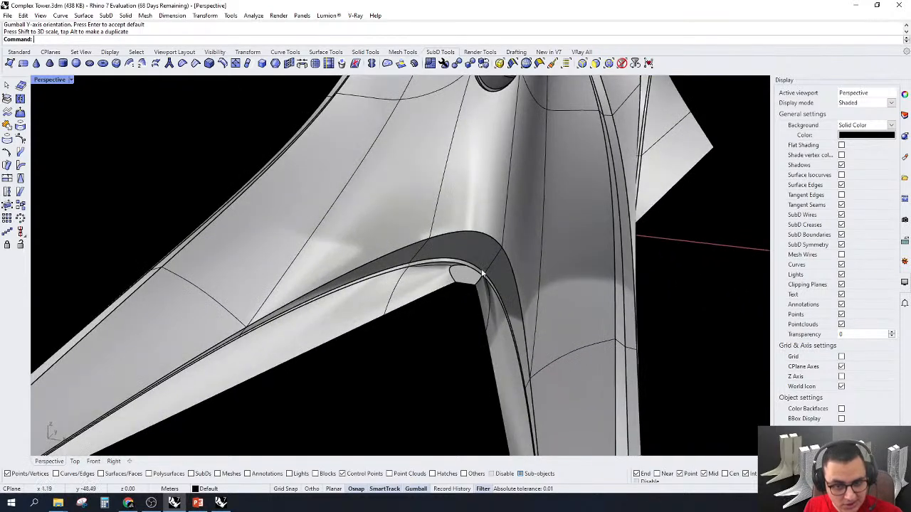
left_click(483, 274)
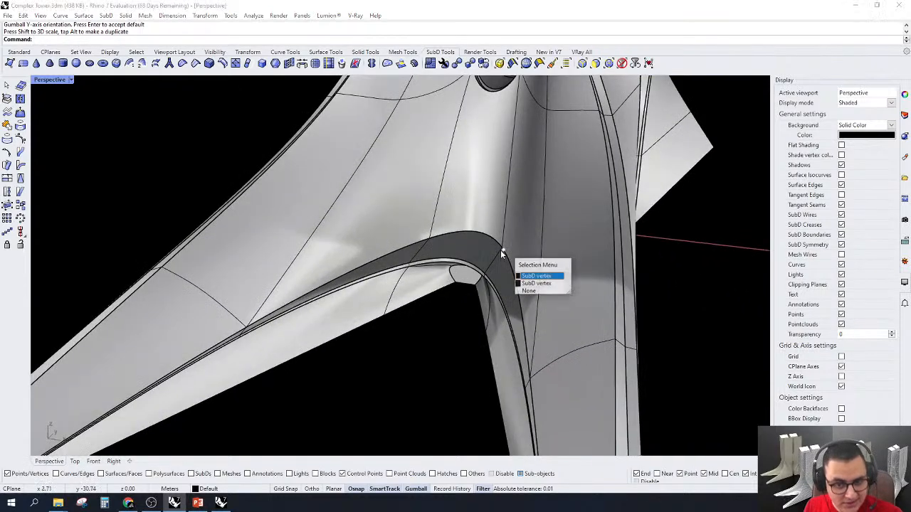
left_click(595, 62)
left_click(574, 235, "ctrl+shift")
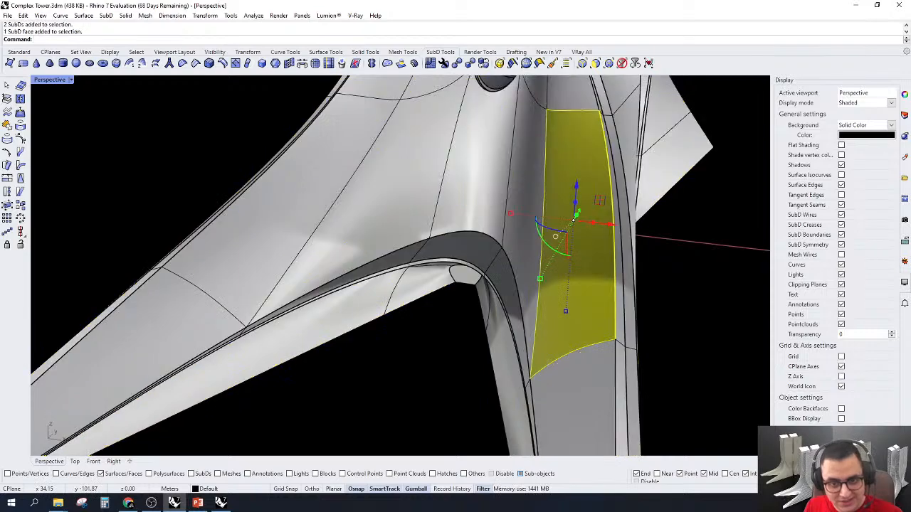
key("Escape")
Clear the selection filter, highlight a whole SubD shell to check its extent, and examine the shells around the leg arch
scroll(555, 308, "down", 4)
left_click(621, 64)
left_click(564, 226)
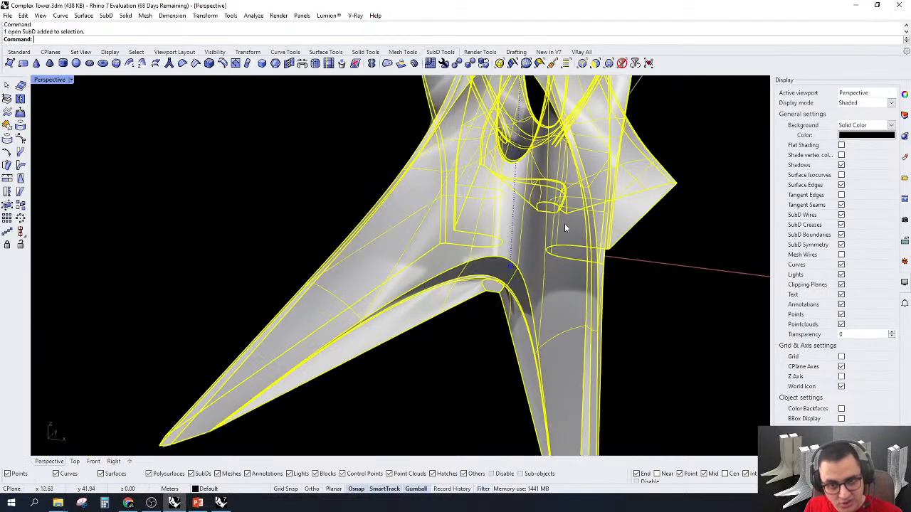
right_click_drag(539, 370, 565, 368)
scroll(540, 341, "down", 3)
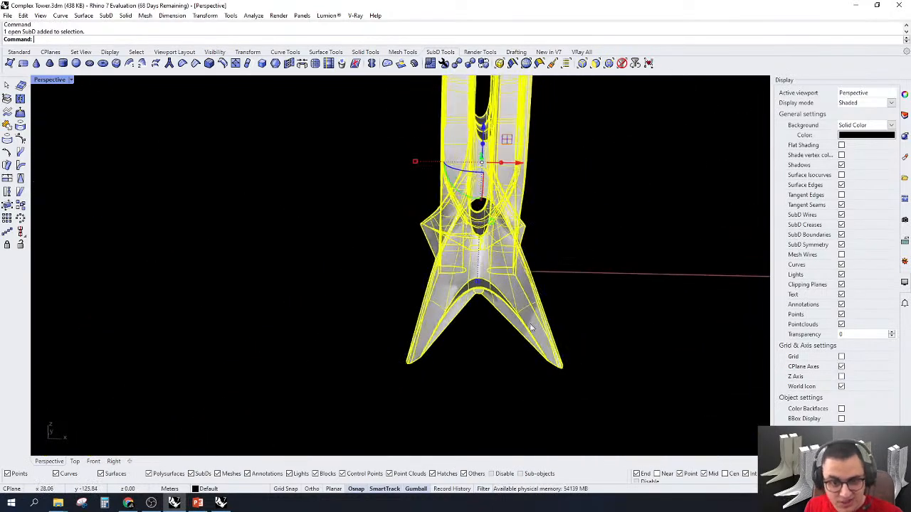
right_click_drag(530, 327, 567, 393)
left_click(537, 323)
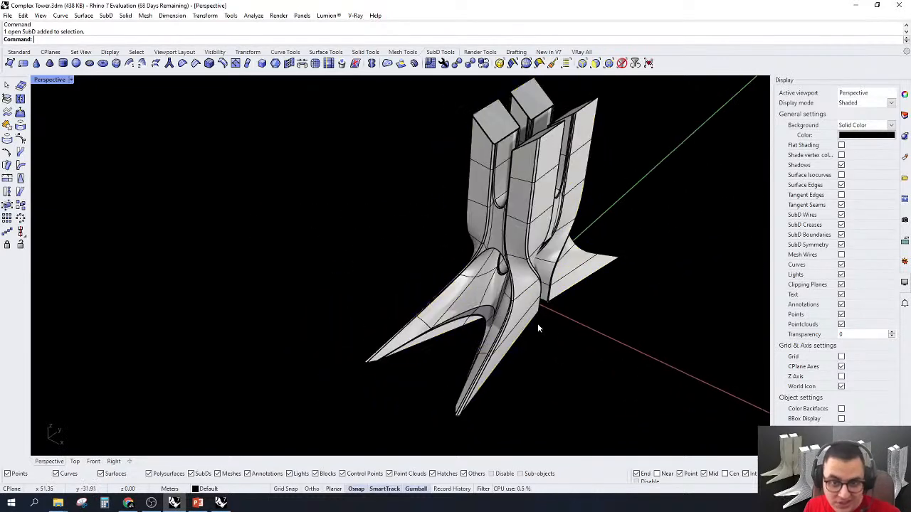
scroll(515, 293, "up", 2)
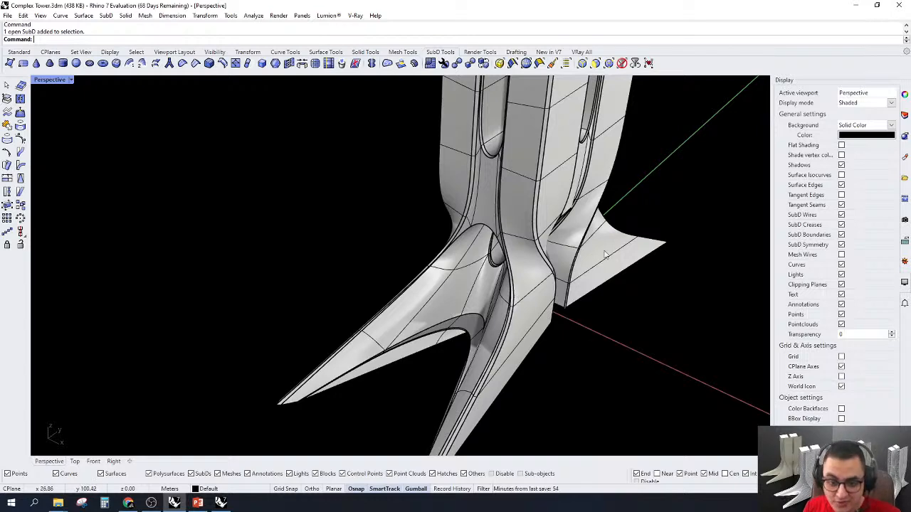
scroll(616, 256, "down", 4)
scroll(516, 321, "up", 6)
scroll(516, 320, "down", 1)
scroll(526, 282, "up", 6)
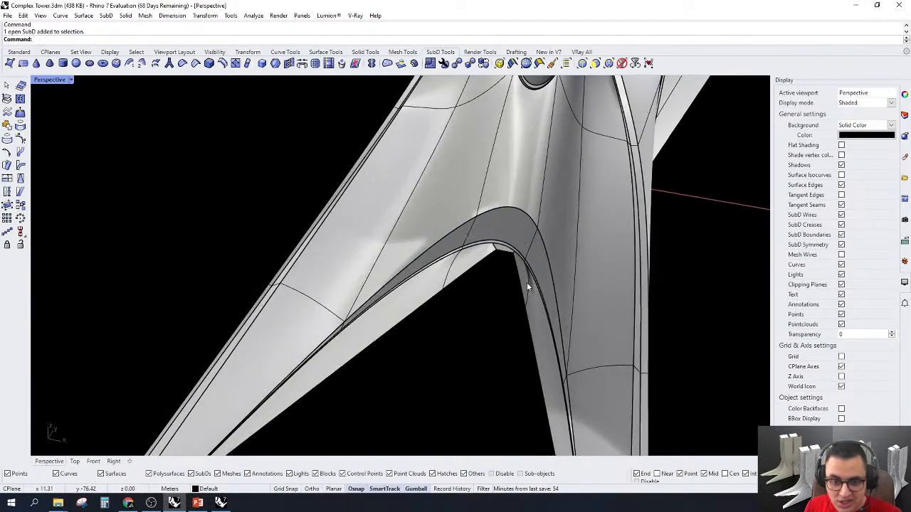
left_click(534, 221)
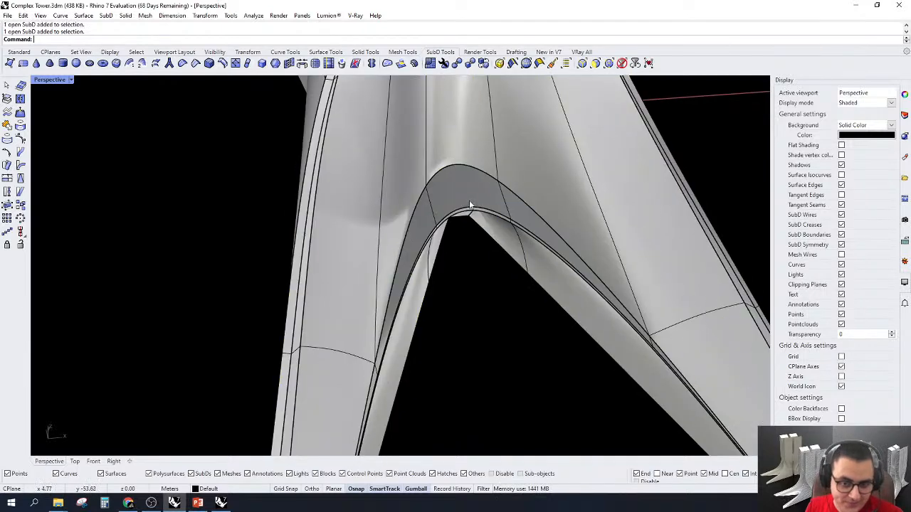
Restrict selection to SubD faces and examine the narrow face strip and underside faces along the leg arch
left_click(595, 63)
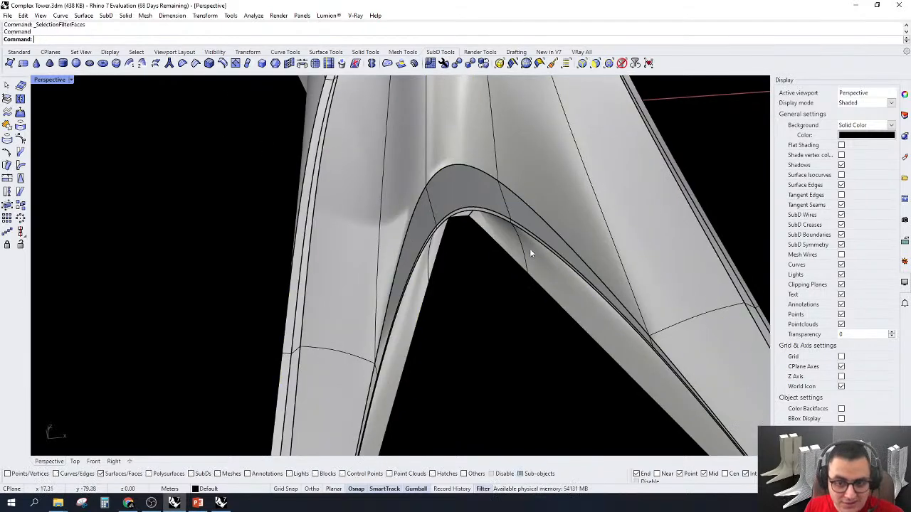
left_click(530, 248)
scroll(516, 222, "up", 3)
scroll(466, 194, "up", 5)
key("Escape")
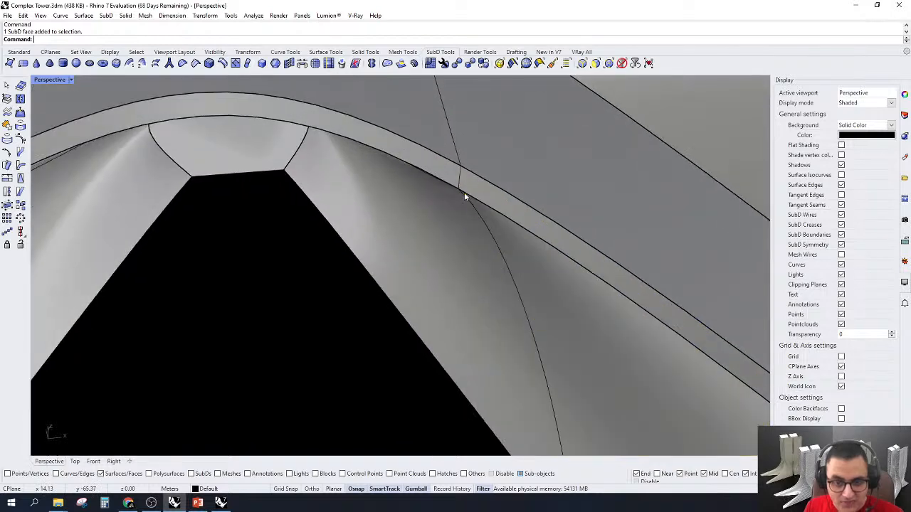
scroll(547, 193, "down", 5)
scroll(519, 194, "up", 4)
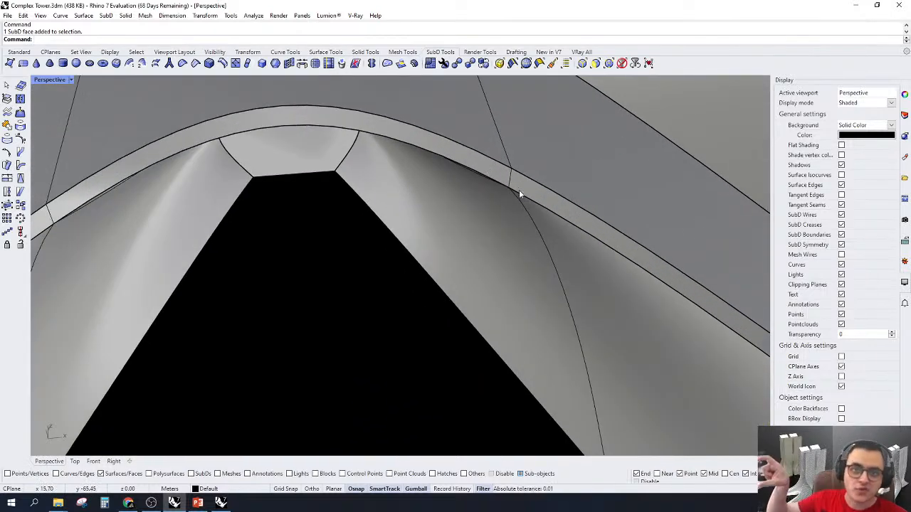
Try to select the narrow face strip along the leg arch with the Select Face Loop command
left_click(539, 64)
scroll(524, 182, "up", 2)
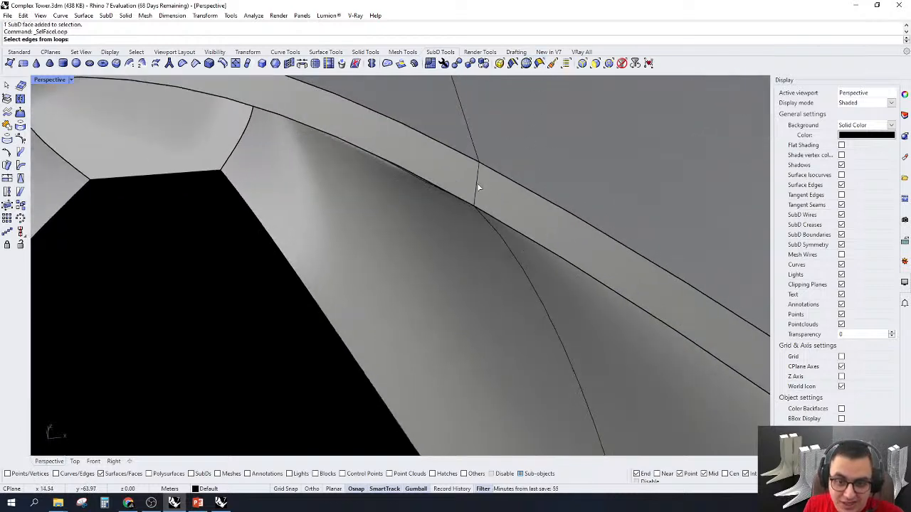
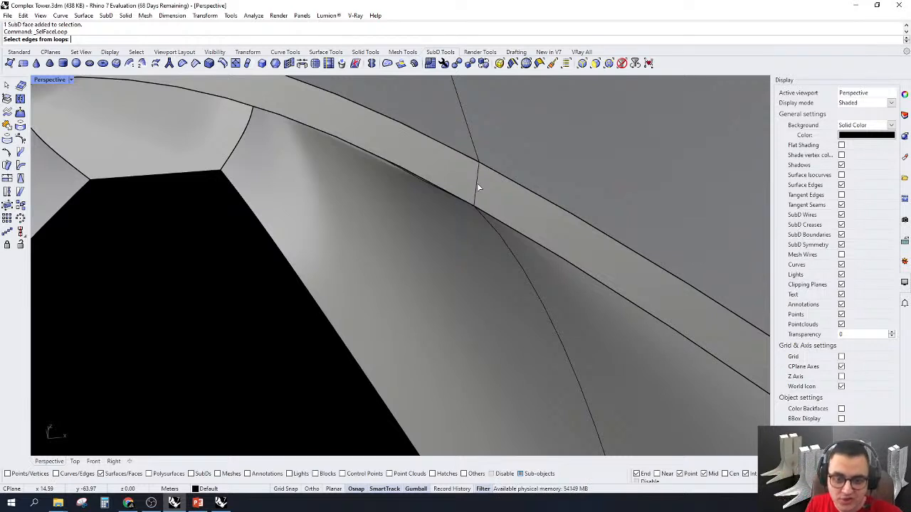
left_click(477, 183)
scroll(476, 183, "down", 5)
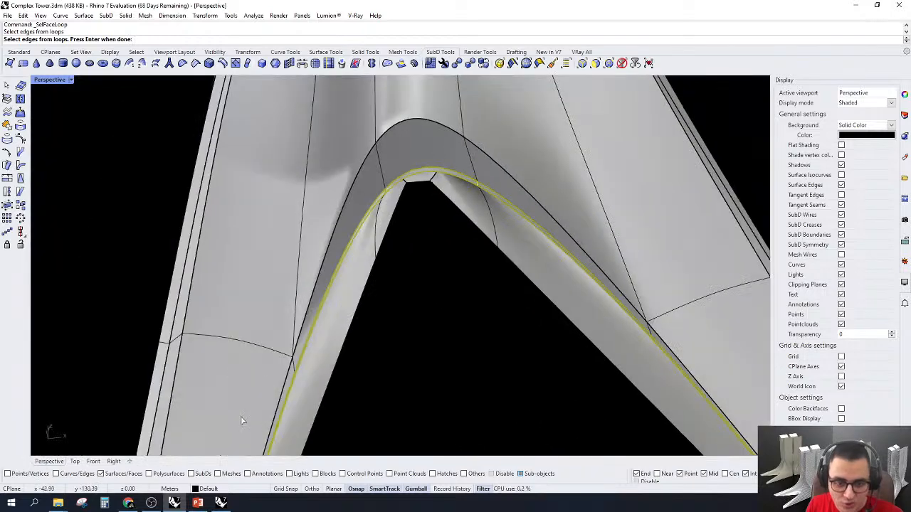
scroll(581, 127, "up", 5)
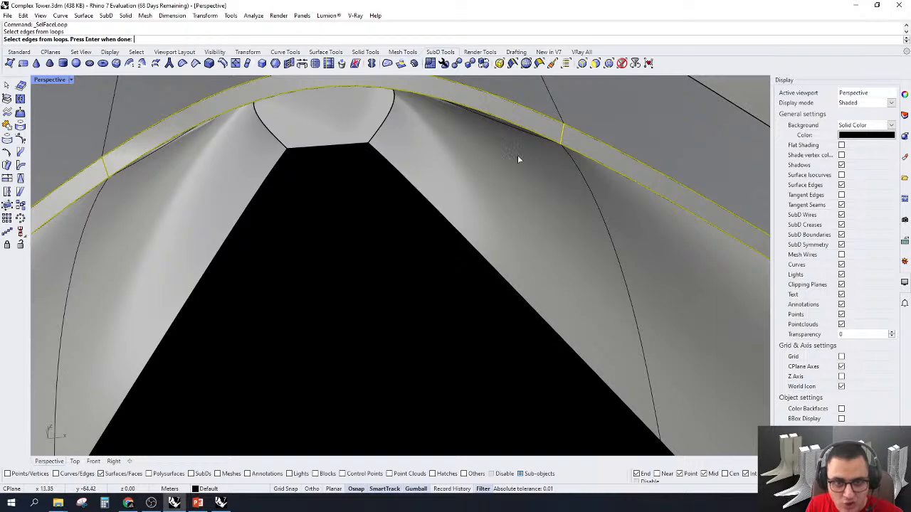
right_click_drag(561, 130, 517, 227)
Try adding the face loop through the underside's curved edge, remove it again, end the command and clear the selection
left_click(532, 232)
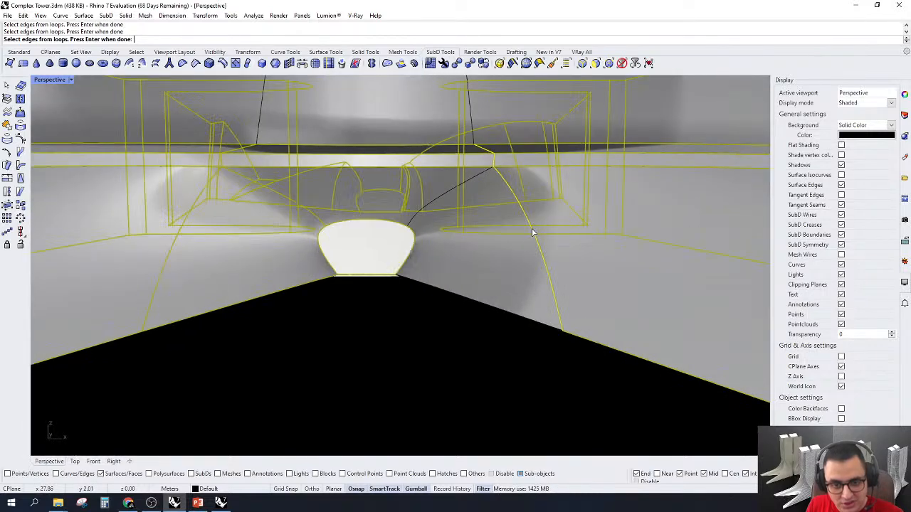
left_click(533, 232, "ctrl")
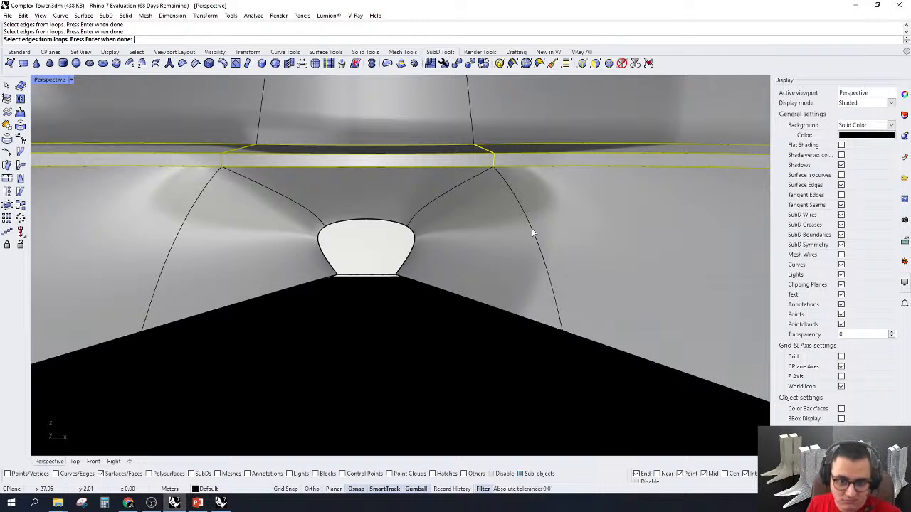
left_click(532, 232)
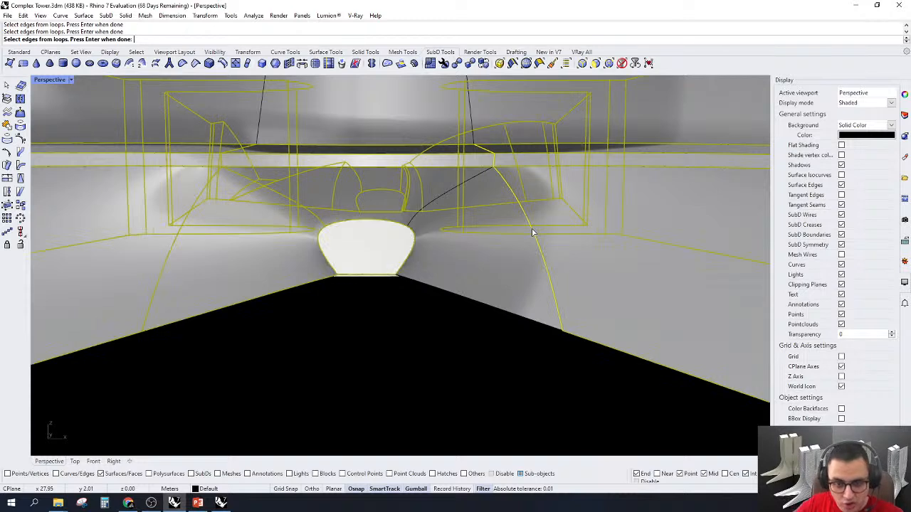
left_click(532, 231, "ctrl")
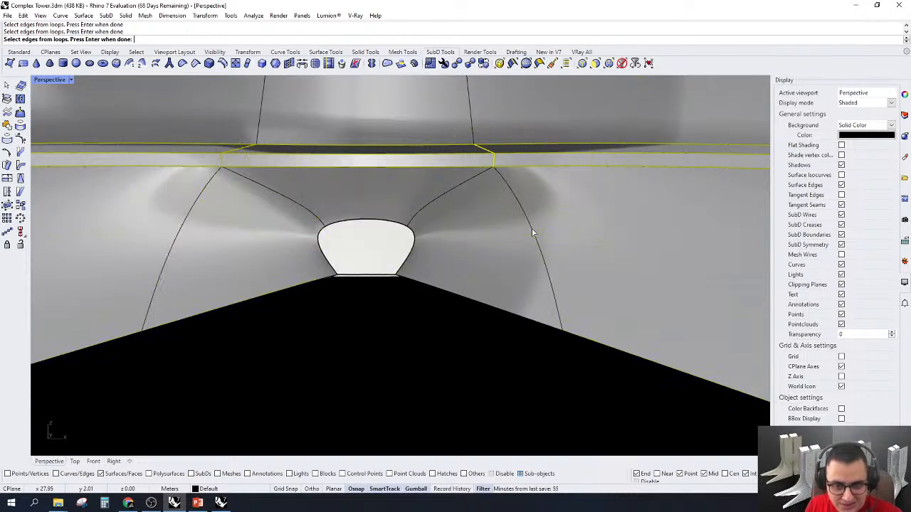
scroll(532, 232, "down", 3)
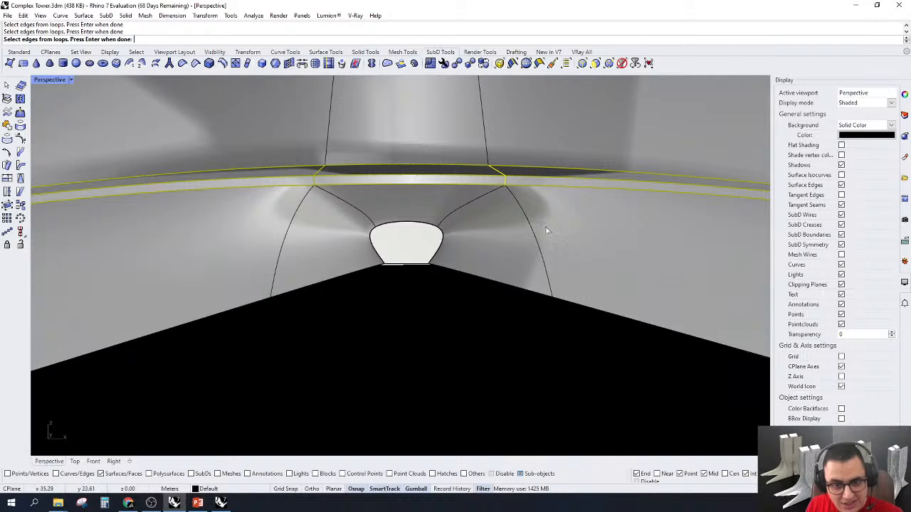
key("Return")
scroll(531, 240, "up", 2)
key("Escape")
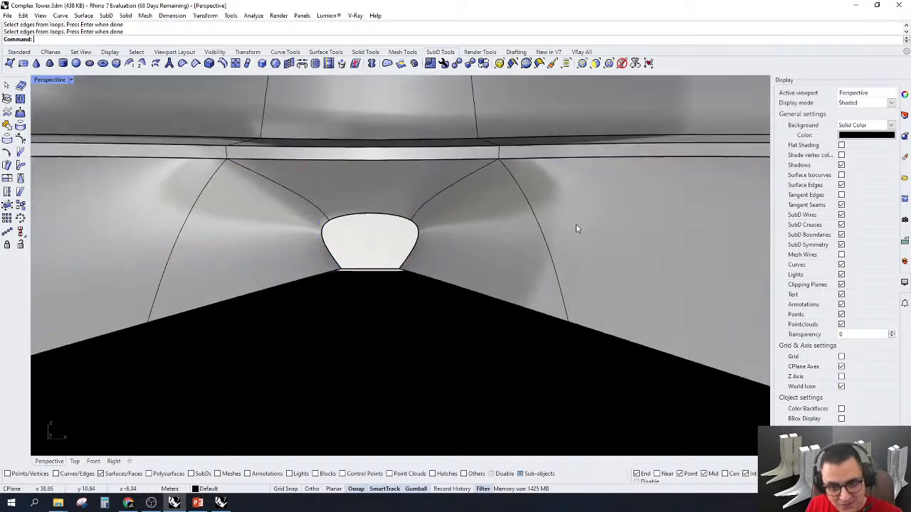
Try selecting the arch's right-hand underside faces together with the narrow rim loop, and clear the selection
left_click(539, 201)
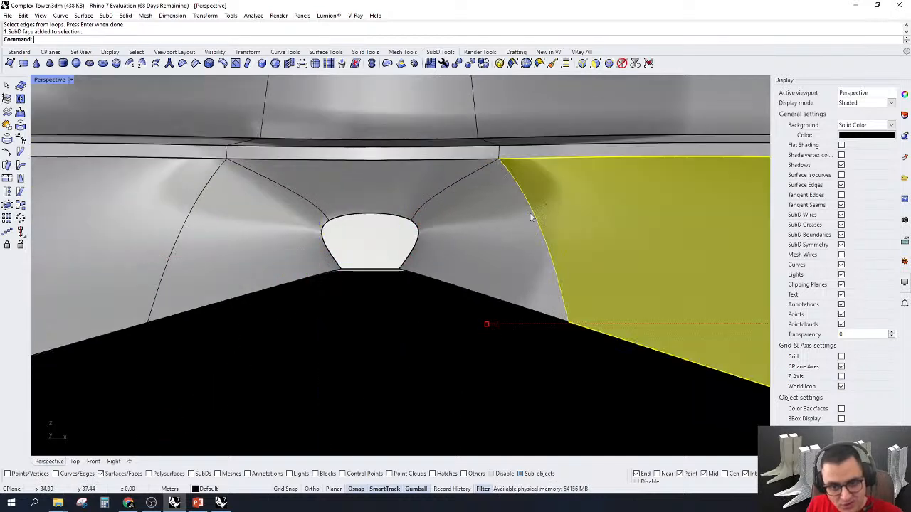
left_click(507, 153, "shift")
double_click(478, 155, "shift")
left_click(491, 175, "shift")
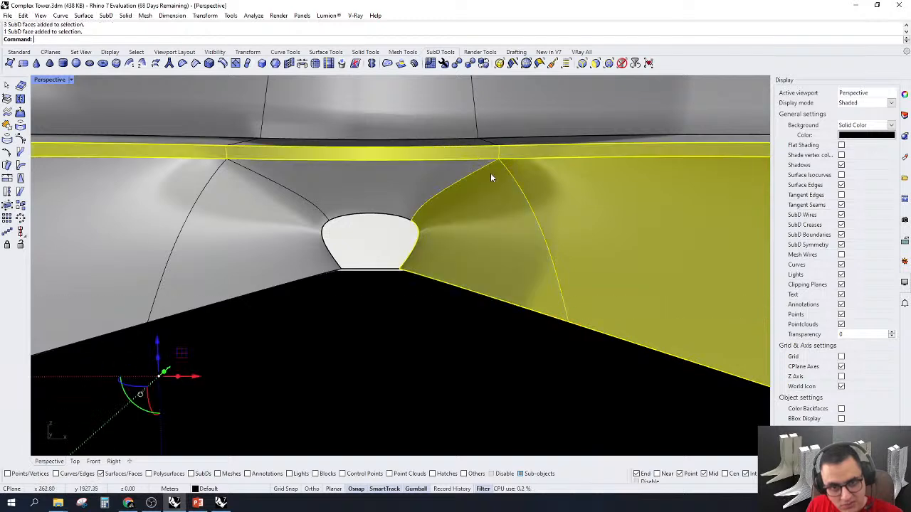
key("Escape")
Select the narrow rim strip along the leg arch as a complete loop of faces
scroll(509, 162, "up", 2)
left_click(501, 157)
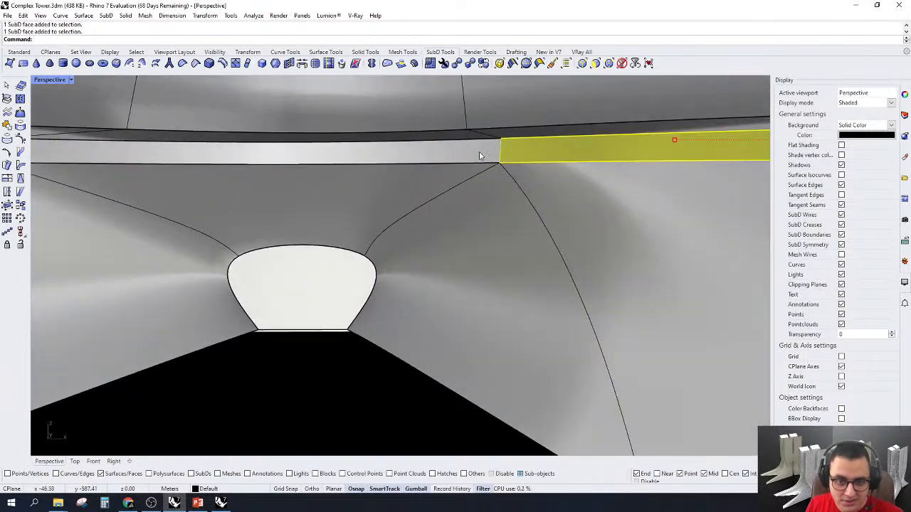
double_click(480, 156, "shift")
scroll(479, 156, "down", 4)
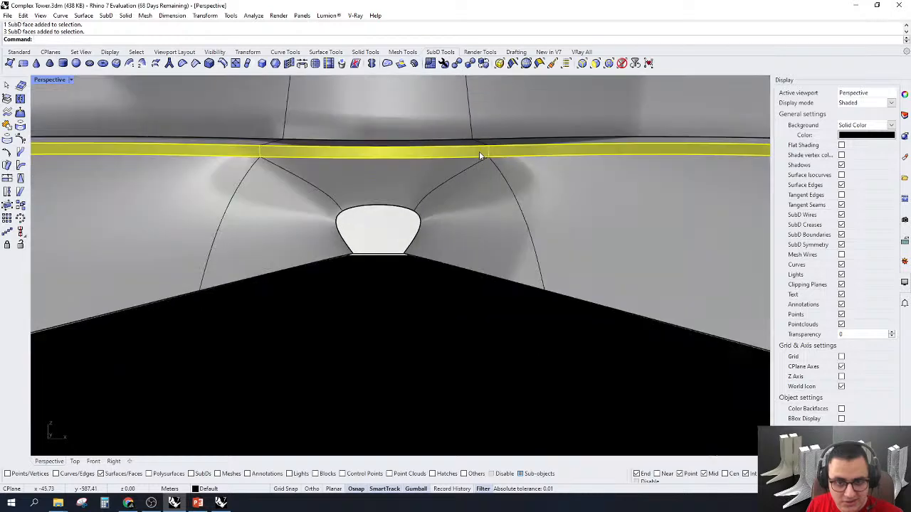
scroll(557, 201, "up", 2)
Add the five underside faces across the leg arch to the selection, from the right leg to the left leg
left_click(557, 201, "shift")
left_click(453, 246, "shift")
left_click(251, 191, "shift")
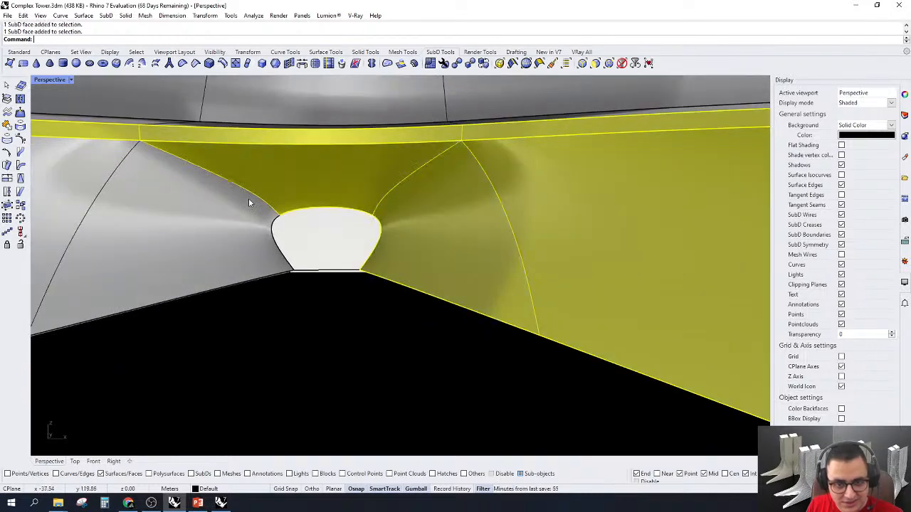
left_click(145, 210, "shift")
left_click(83, 190, "shift")
Add the remaining faces around the arch opening to the selection and check its coverage down to both leg tips
scroll(495, 205, "down", 2)
right_click_drag(496, 206, 394, 144)
left_click(413, 226, "shift")
left_click(202, 202, "shift")
scroll(249, 150, "down", 6)
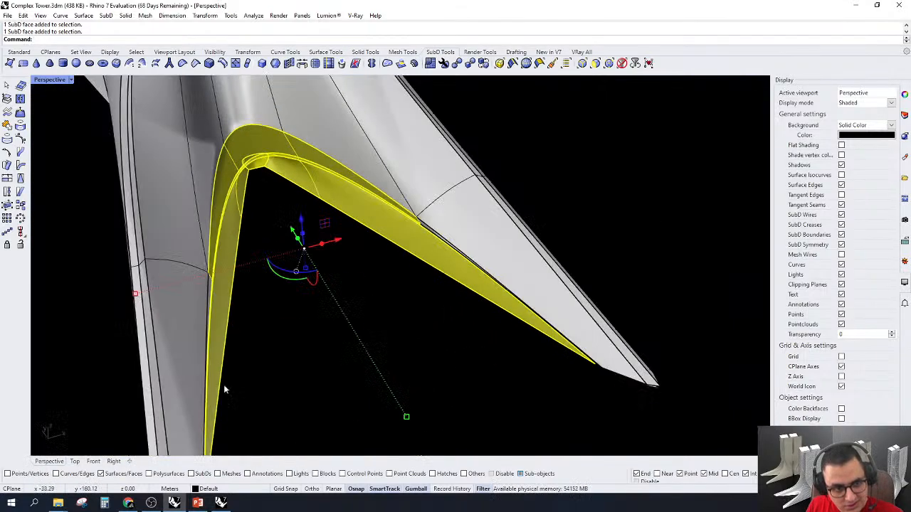
scroll(224, 281, "up", 10)
scroll(237, 203, "down", 12)
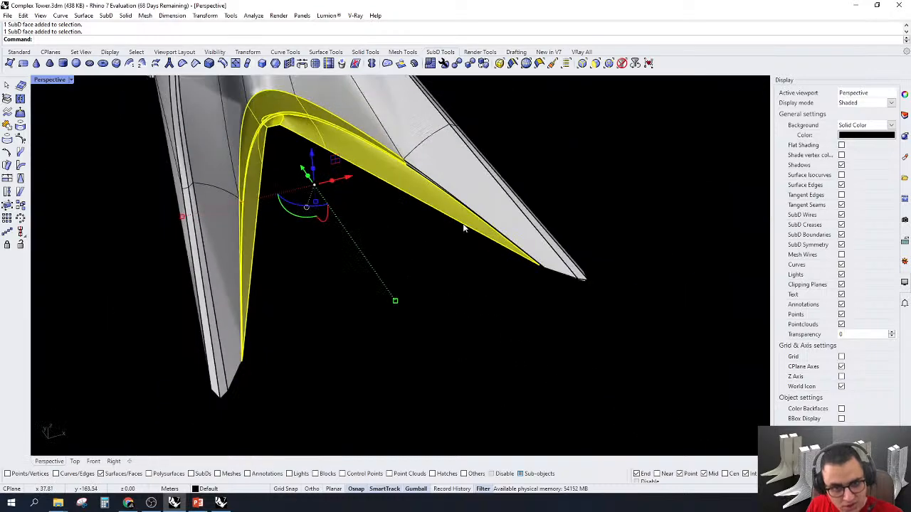
scroll(464, 226, "up", 11)
scroll(345, 126, "down", 10)
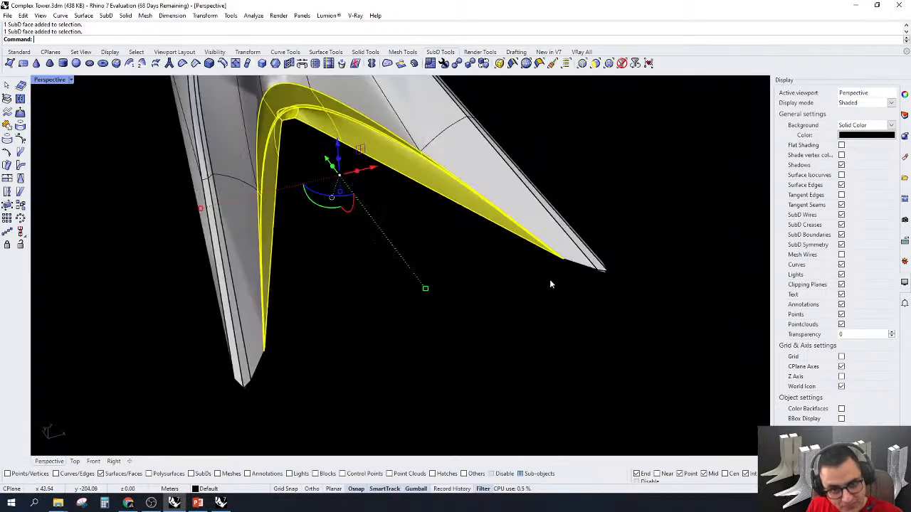
Extract the selected faces around the leg arch from the tower as a separate SubD and clear the selection
right_click_drag(550, 280, 497, 305)
scroll(497, 305, "down", 4)
scroll(433, 156, "up", 8)
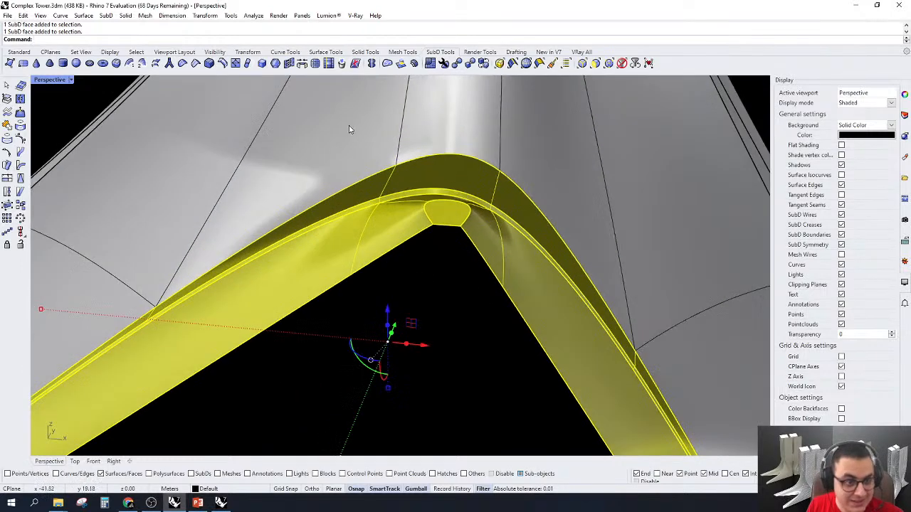
left_click(7, 98)
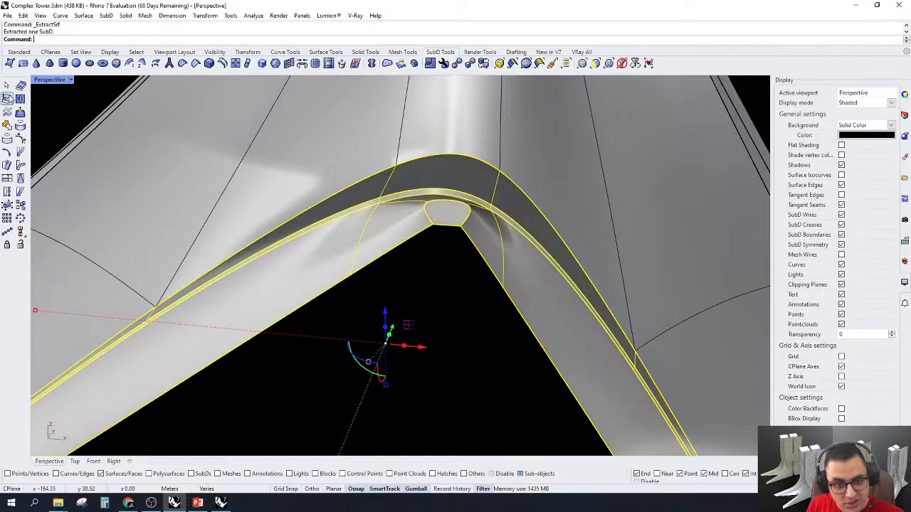
key("Escape")
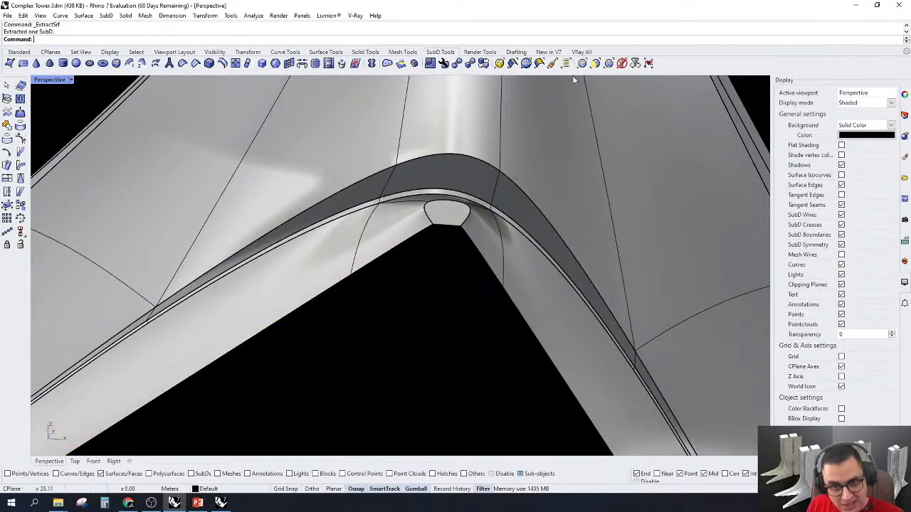
Select the extracted arch piece to check its extent down to both leg tips, and clear the selection
left_click(450, 169)
scroll(450, 171, "down", 8)
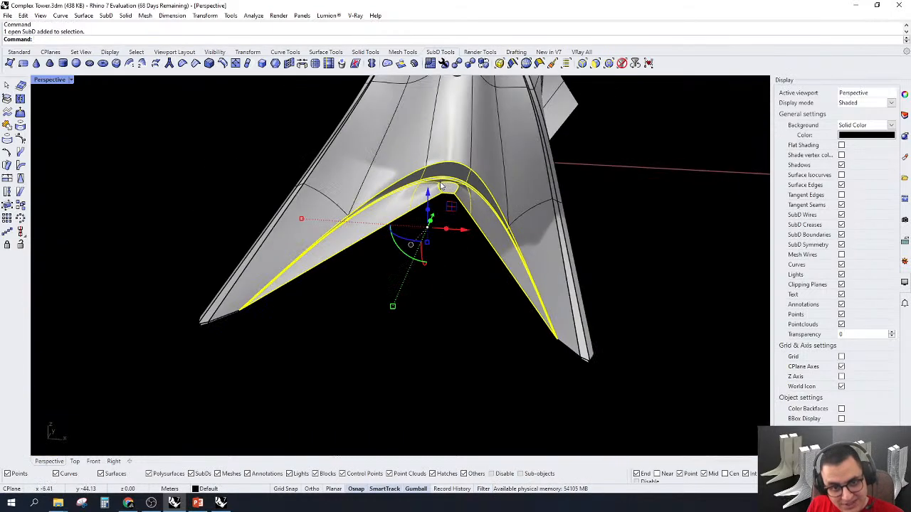
right_click_drag(479, 226, 533, 221)
left_click(498, 142)
right_click_drag(498, 141, 530, 250)
right_click_drag(449, 267, 571, 333)
left_click(571, 333)
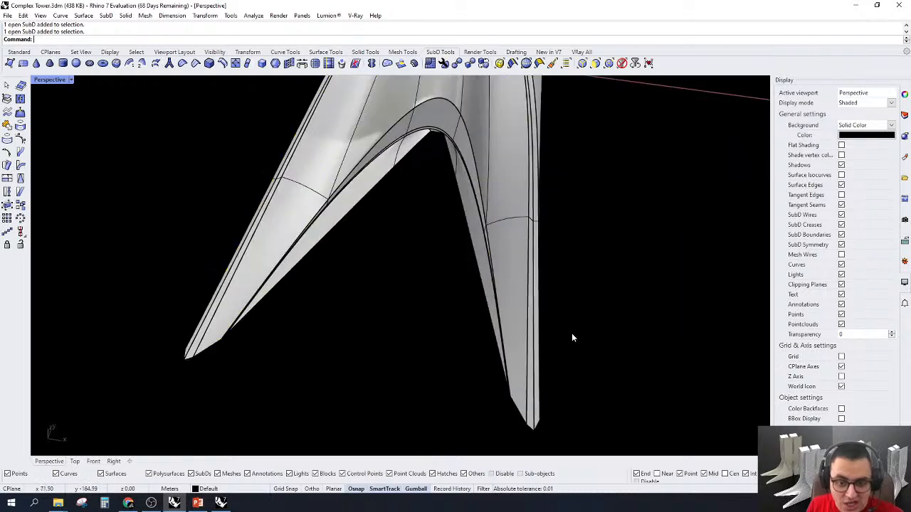
Examine the leg arch and its underside up close, from the front and from below, including the extent of the main tower SubD
scroll(572, 333, "down", 4)
scroll(488, 222, "up", 4)
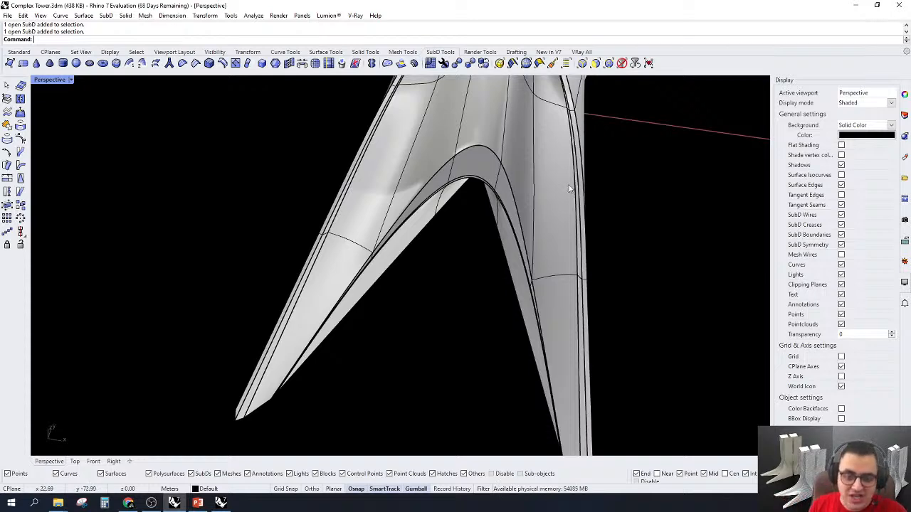
scroll(482, 186, "up", 3)
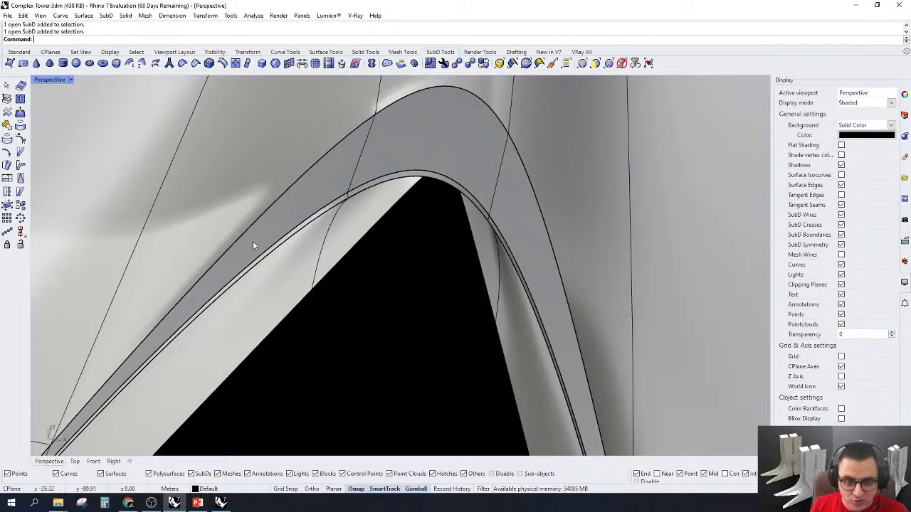
scroll(301, 324, "down", 3)
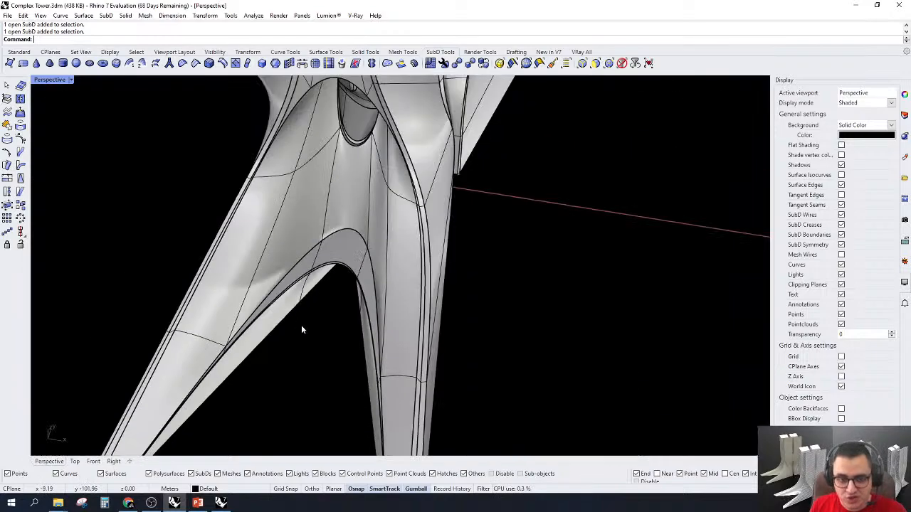
right_click_drag(377, 256, 419, 243)
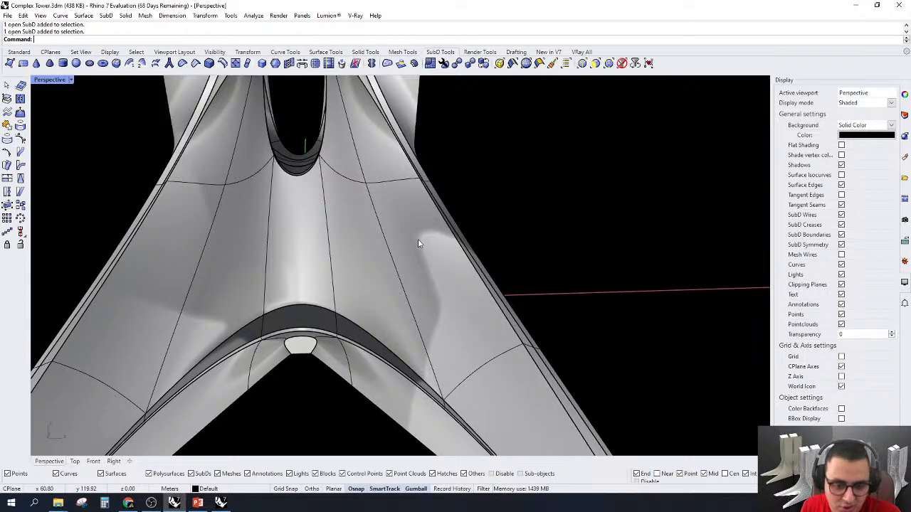
scroll(418, 243, "down", 3)
scroll(440, 281, "up", 2)
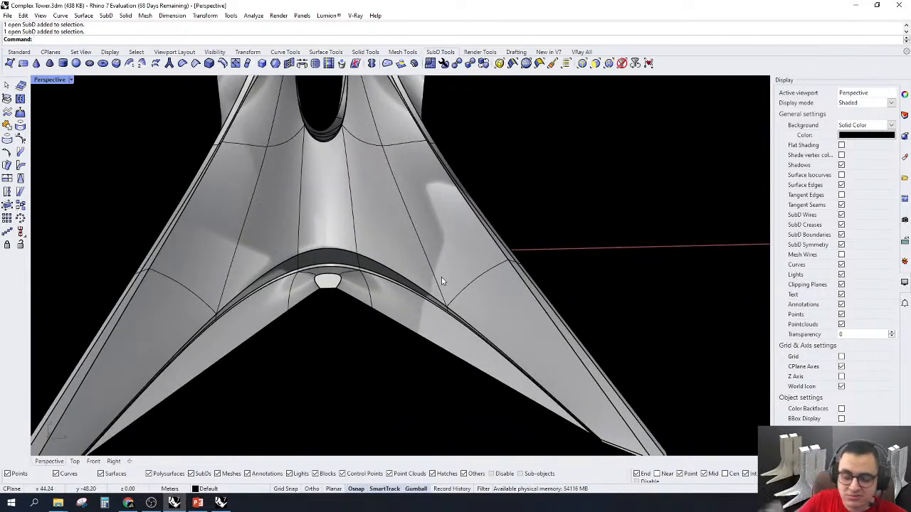
right_click_drag(441, 277, 418, 240)
scroll(418, 240, "up", 4)
right_click_drag(433, 287, 416, 259)
left_click(452, 232)
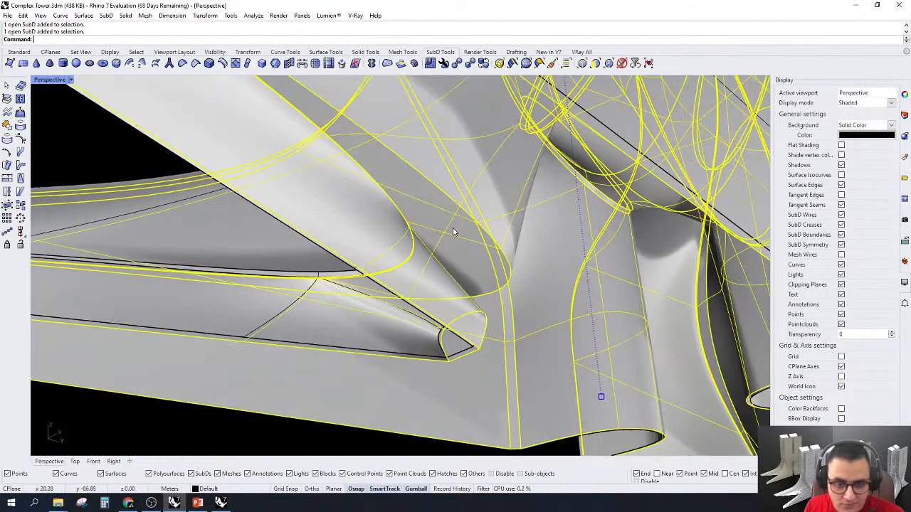
key("Escape")
Restrict selection to faces, select the wide soffit, underside and end faces around the whole arch opening, and delete them
scroll(464, 245, "up", 3)
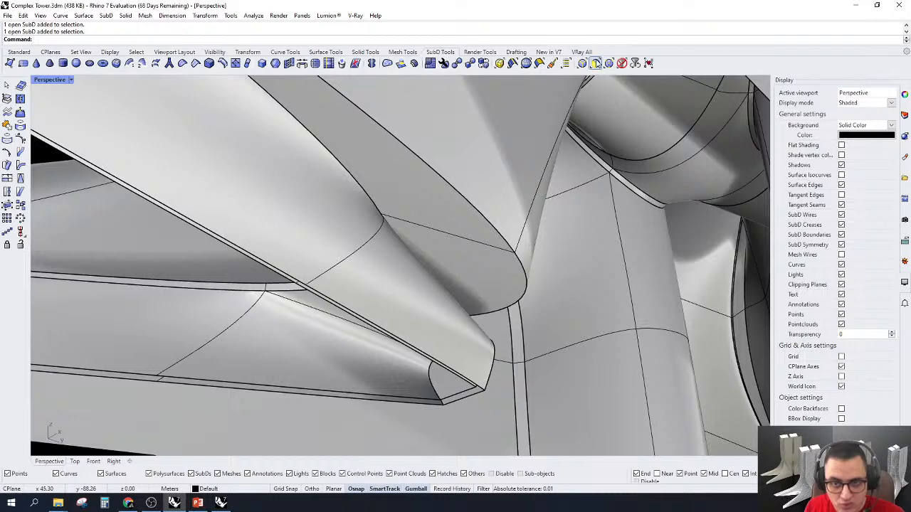
left_click(596, 62)
left_click(453, 227)
left_click(471, 260, "shift")
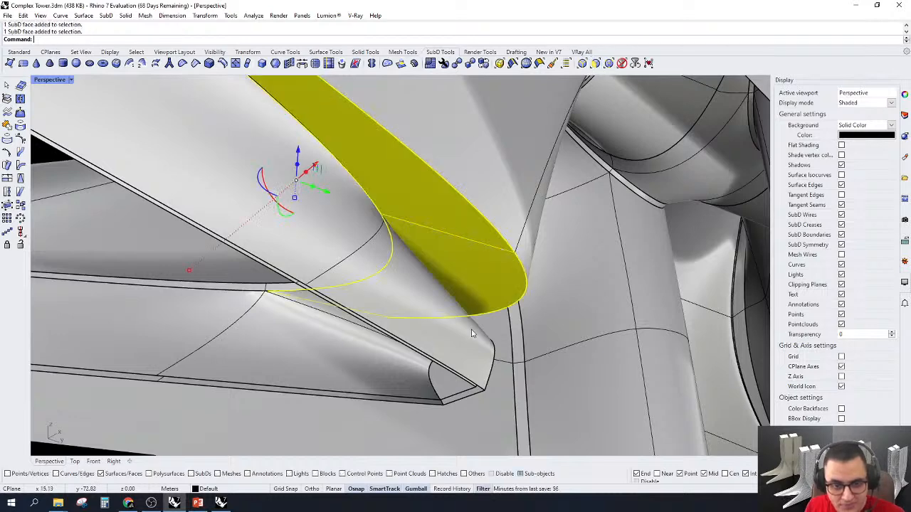
right_click_drag(471, 333, 300, 283)
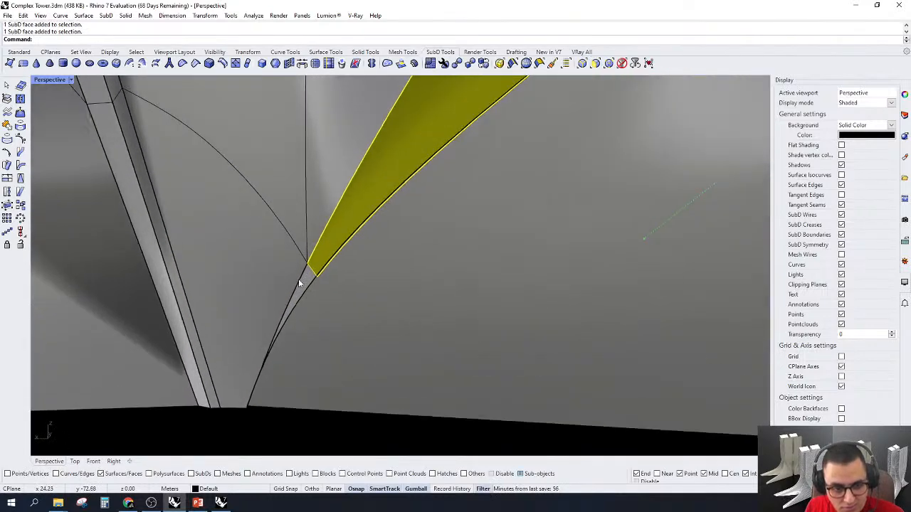
left_click(312, 281, "shift")
left_click(307, 277, "shift")
scroll(296, 299, "down", 5)
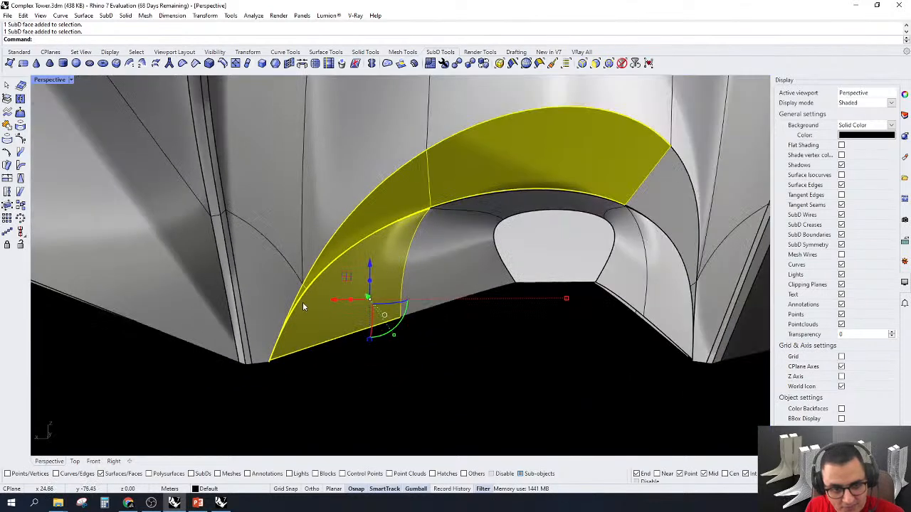
scroll(302, 306, "up", 4)
left_click(524, 244, "shift")
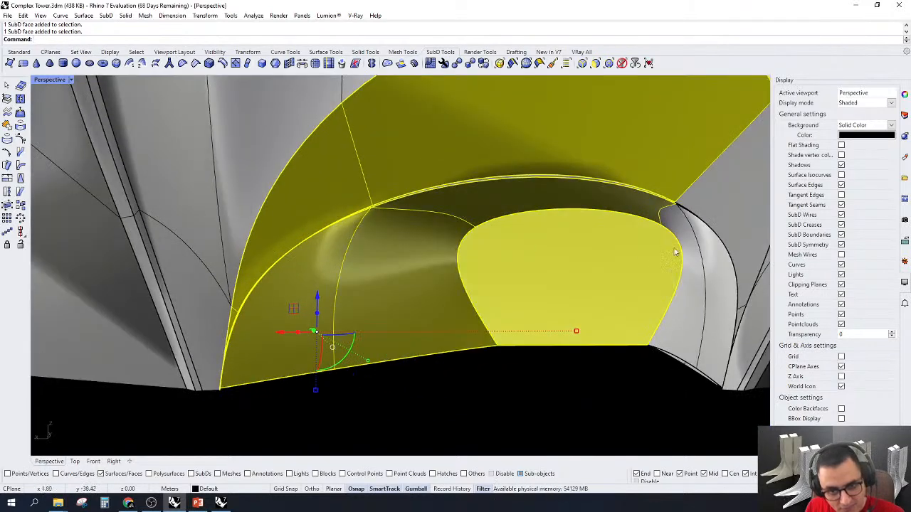
left_click(707, 232, "shift")
left_click(717, 285, "shift")
left_click(687, 286, "shift")
scroll(525, 254, "down", 4)
scroll(711, 273, "up", 4)
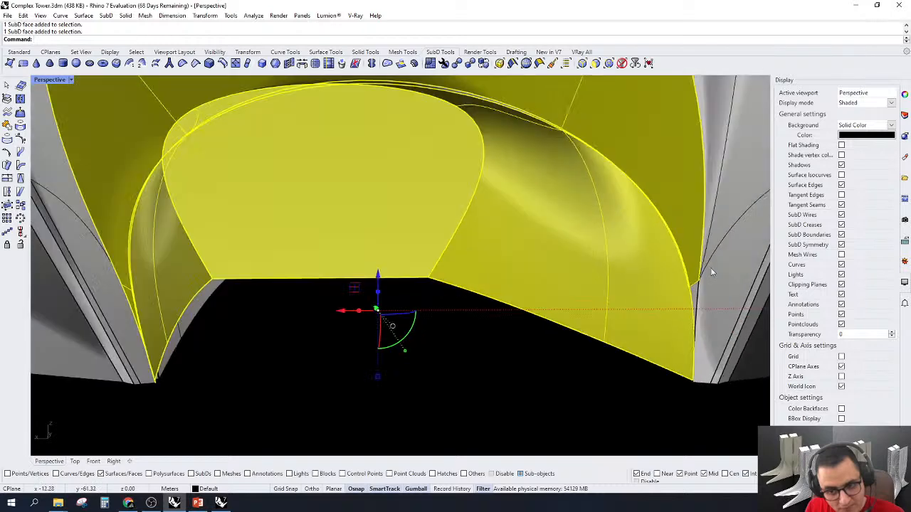
scroll(711, 272, "up", 4)
scroll(676, 302, "down", 5)
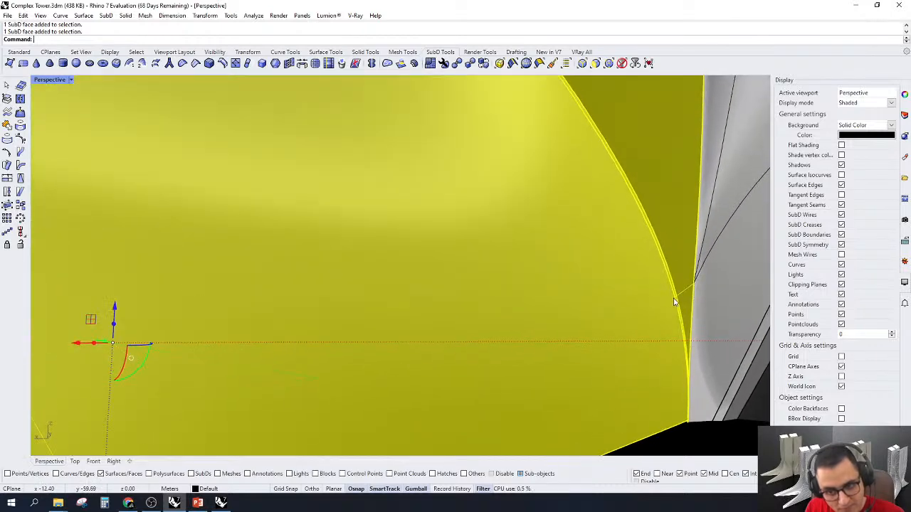
key("Delete")
Select the leftover narrow rim strip along the arch as a face loop and delete it
scroll(683, 327, "up", 4)
scroll(663, 307, "up", 3)
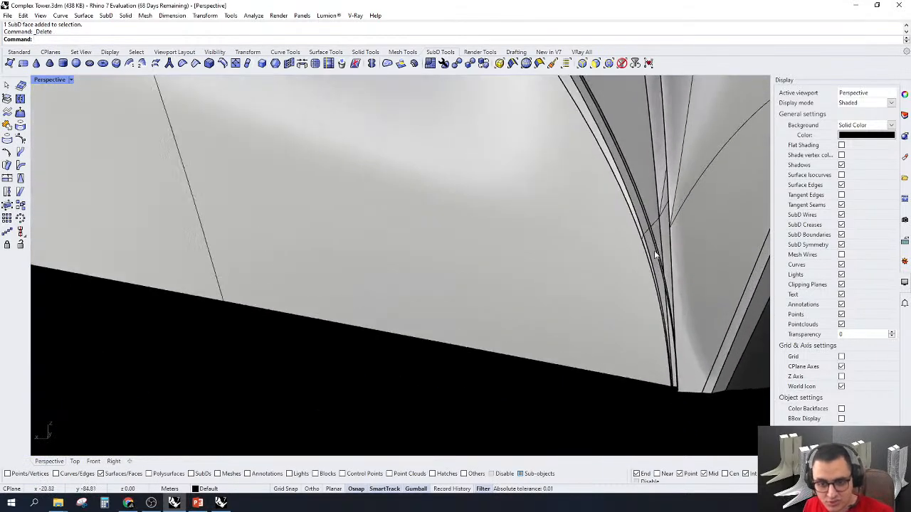
left_click(658, 243)
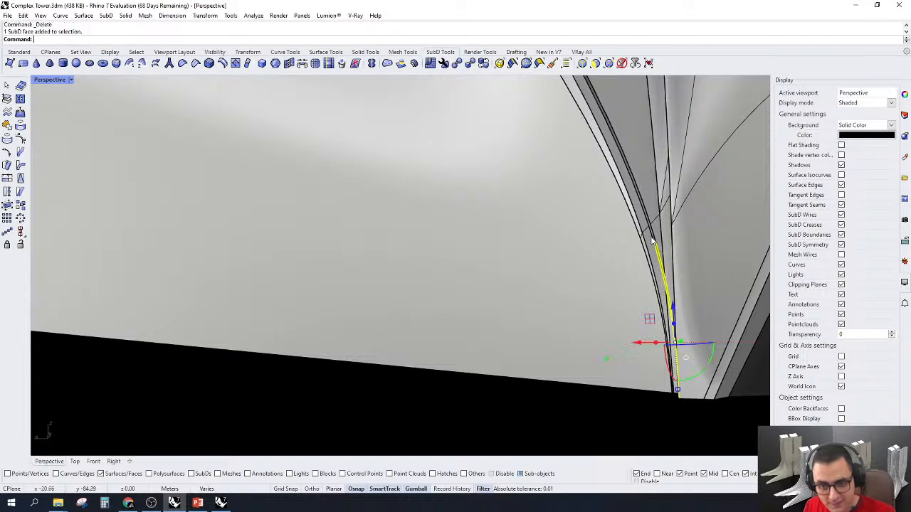
double_click(652, 242)
key("Delete")
scroll(634, 268, "down", 6)
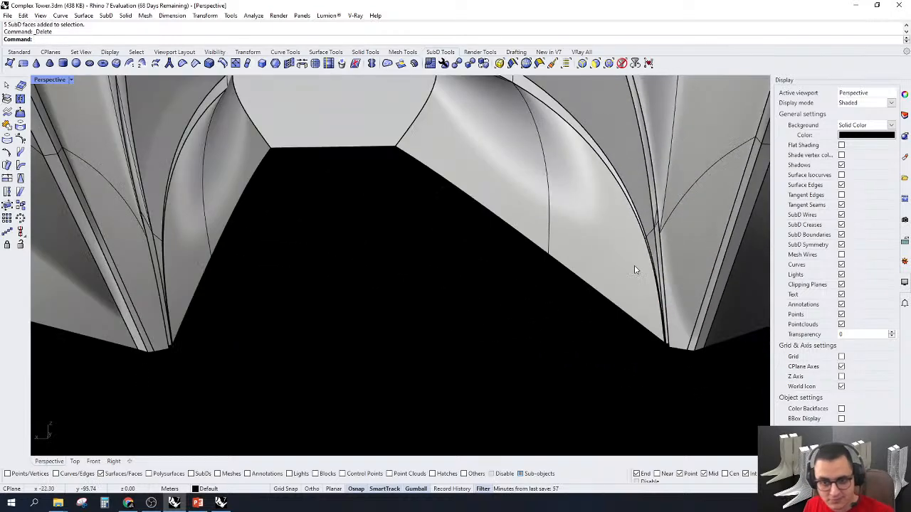
Restrict selection to edges and select the complete open edge loop running along the arch and tower base
right_click_drag(522, 231, 748, 203)
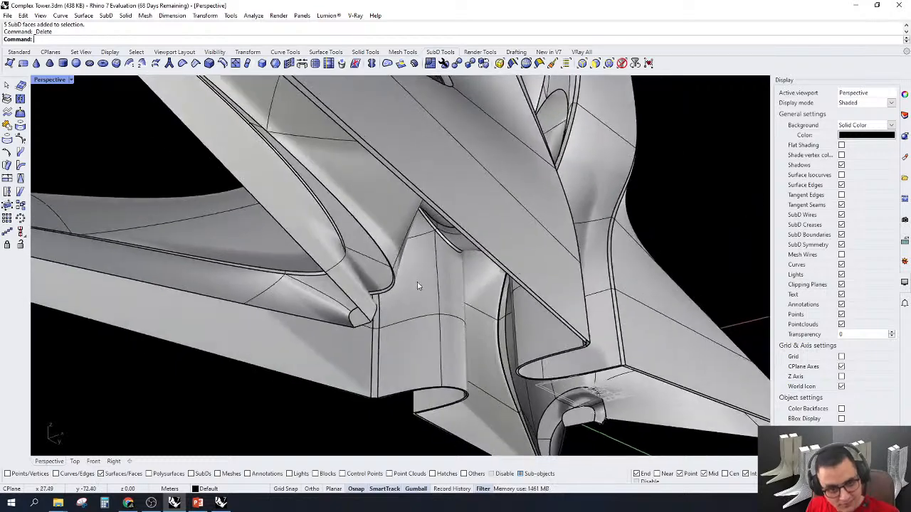
scroll(417, 285, "up", 8)
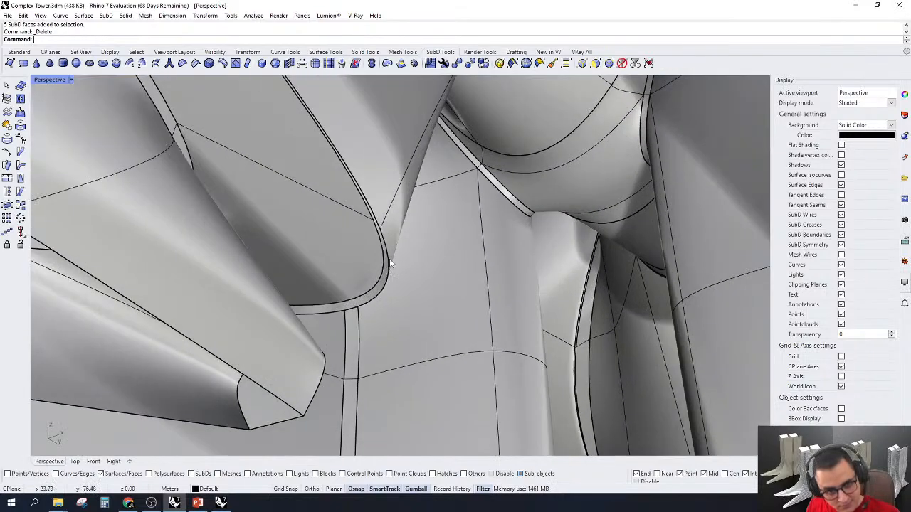
left_click(390, 264, "ctrl+shift")
right_click_drag(528, 188, 554, 168)
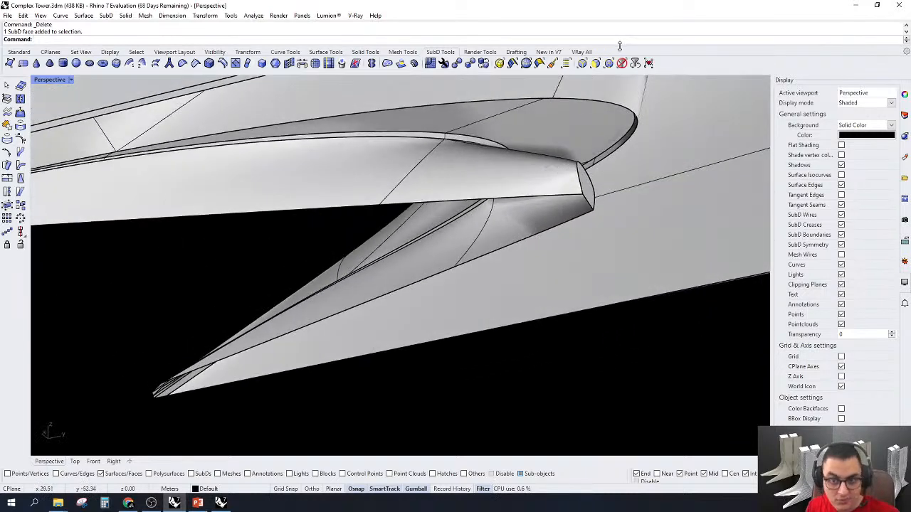
left_click(582, 64)
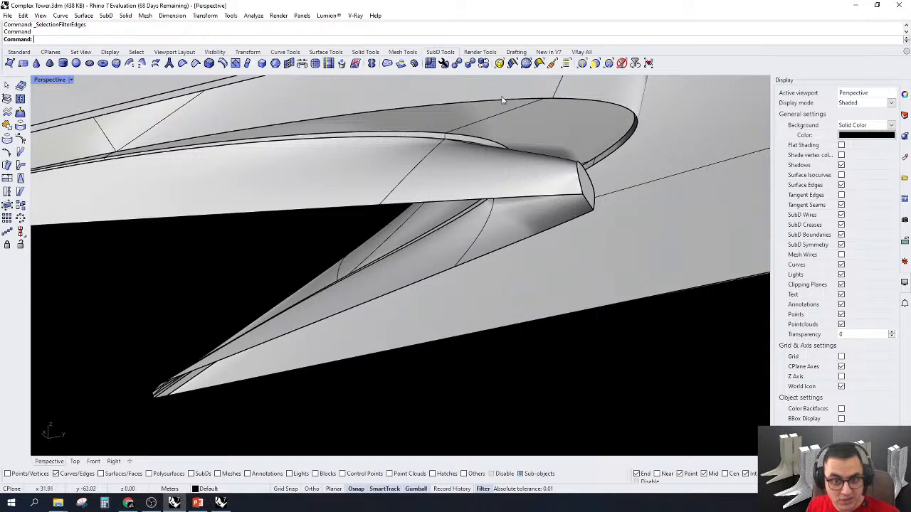
double_click(505, 103)
scroll(506, 104, "down", 2)
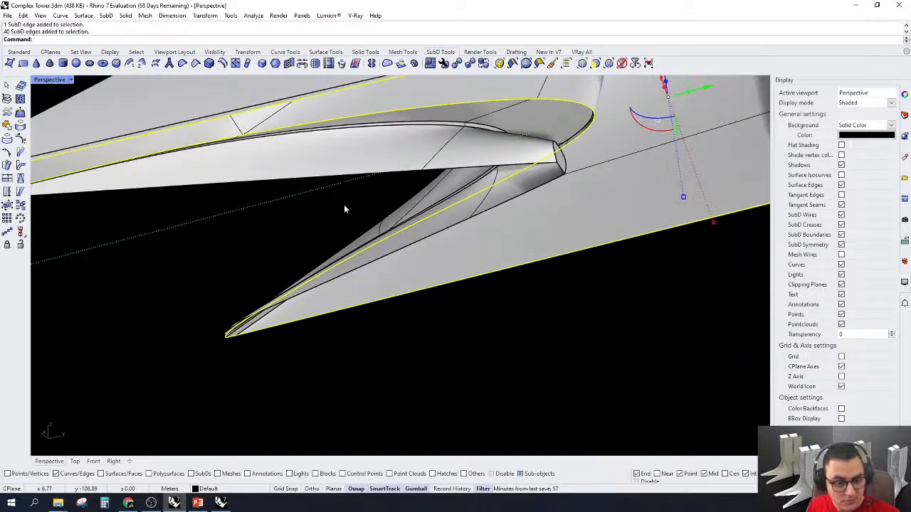
Remove the tower's far-side base edges and the edges at both leg tips from the selection, keeping only the arch's edges
scroll(344, 204, "down", 5)
scroll(341, 245, "up", 3)
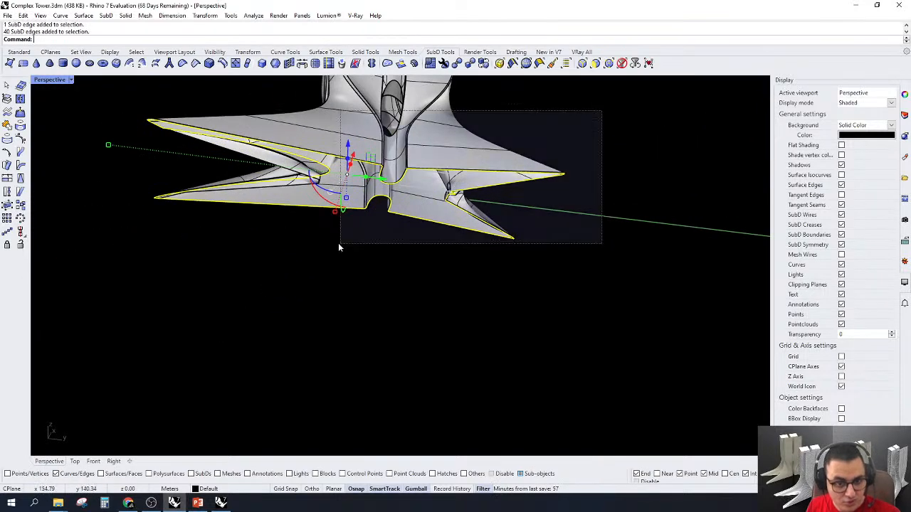
scroll(153, 98, "up", 5)
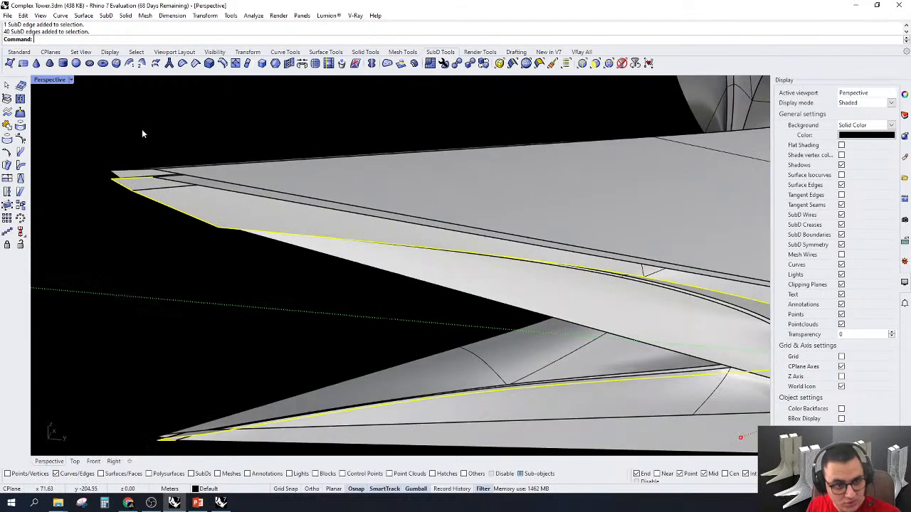
left_click_drag(175, 128, 98, 256, "ctrl")
scroll(277, 173, "down", 2)
scroll(277, 173, "down", 5)
scroll(209, 308, "up", 7)
scroll(250, 268, "up", 5)
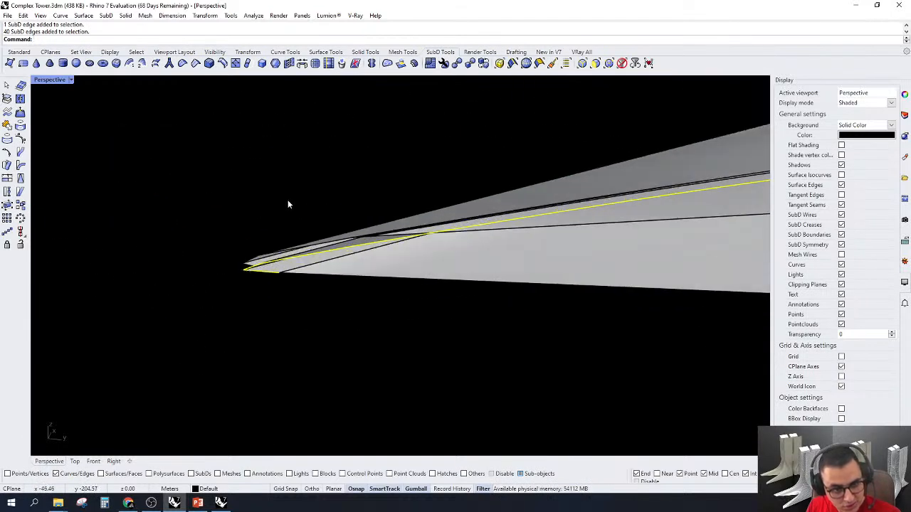
left_click_drag(293, 198, 190, 298, "ctrl")
scroll(342, 268, "down", 10)
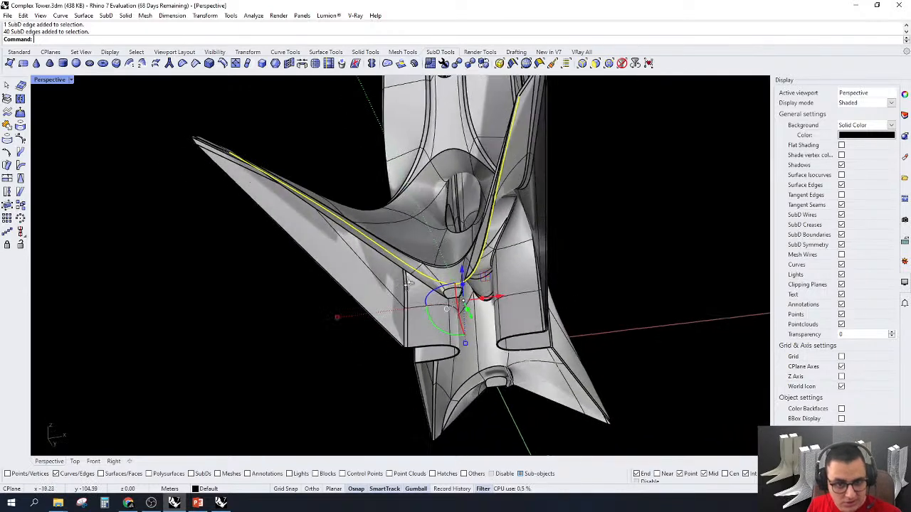
Extrude the selected arch edges downward below the legs and scale the new lower edge vertically to flatten it
right_click_drag(408, 283, 432, 339)
scroll(460, 213, "up", 5)
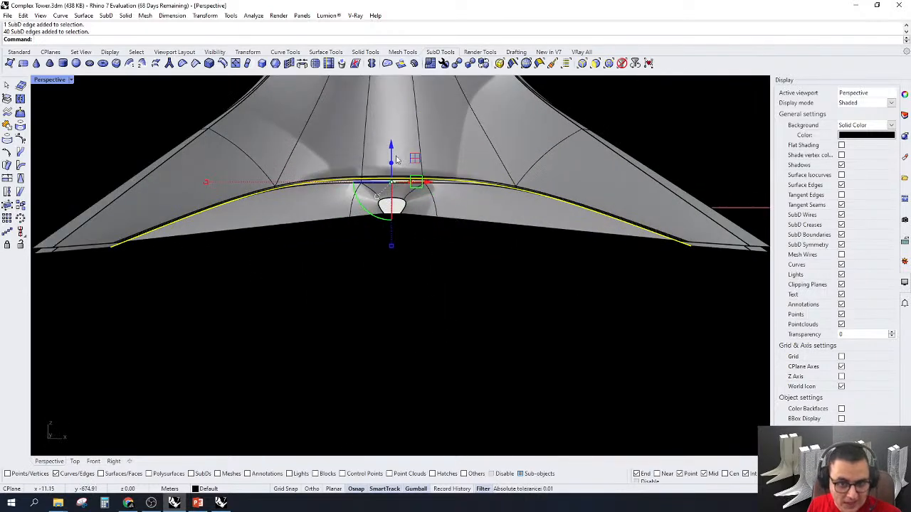
left_click_drag(393, 166, 395, 266)
right_click_drag(391, 328, 383, 350)
left_click_drag(383, 363, 382, 272)
right_click_drag(382, 272, 362, 301)
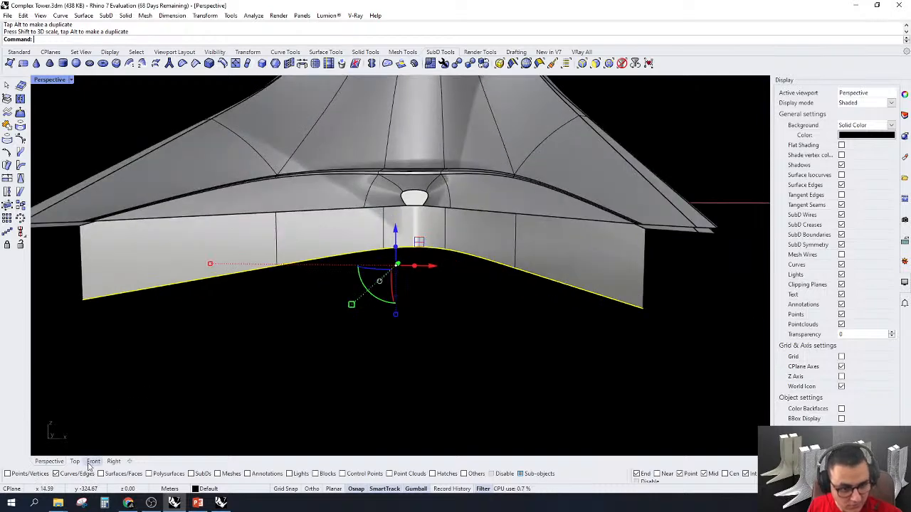
In the Front view, move the flattened lower edge of the extrusion up to the tower's base line
left_click(93, 461)
scroll(398, 285, "down", 3)
scroll(436, 453, "up", 5)
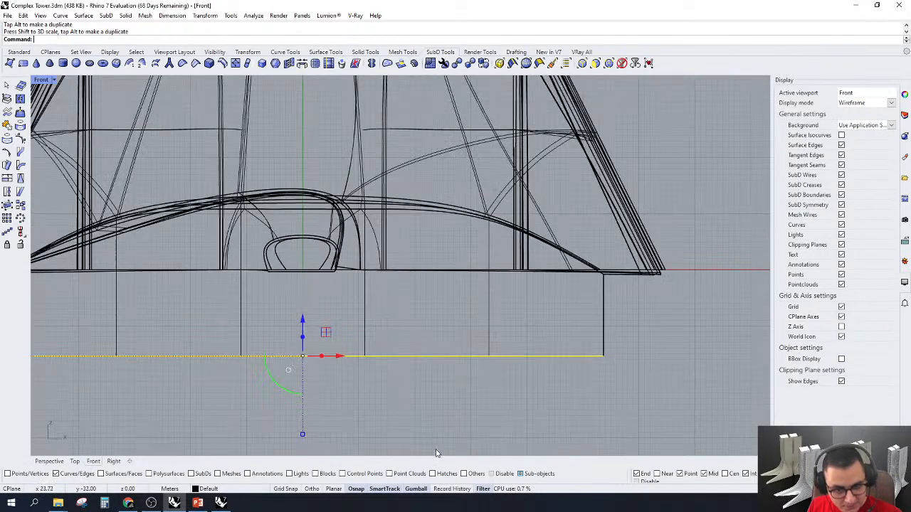
scroll(342, 384, "up", 2)
mouse_move(282, 306)
left_mouse_down()
mouse_move(278, 186)
mouse_move(267, 176)
left_mouse_up()
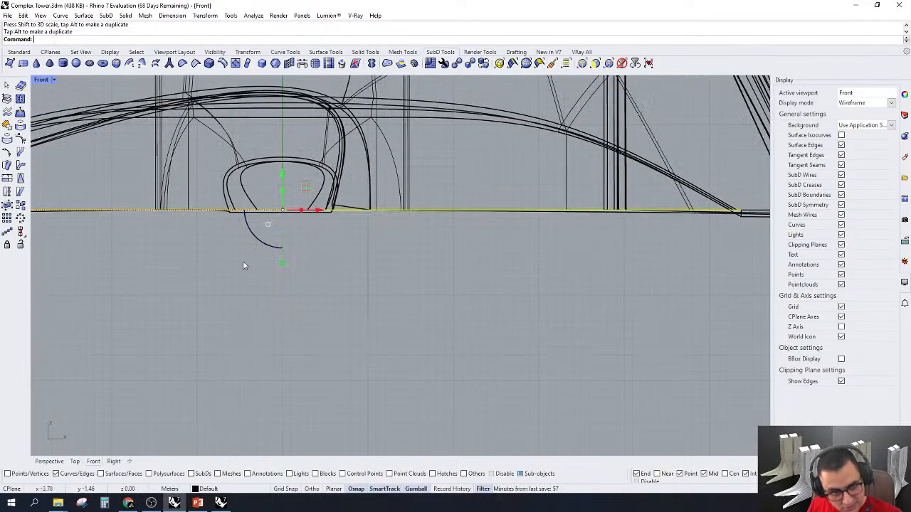
In the Perspective view, try to delete the curved edge at the crown of the arch, then undo the deletion
left_click(56, 462)
right_click_drag(694, 278, 620, 109)
scroll(654, 254, "up", 5)
left_click(614, 168)
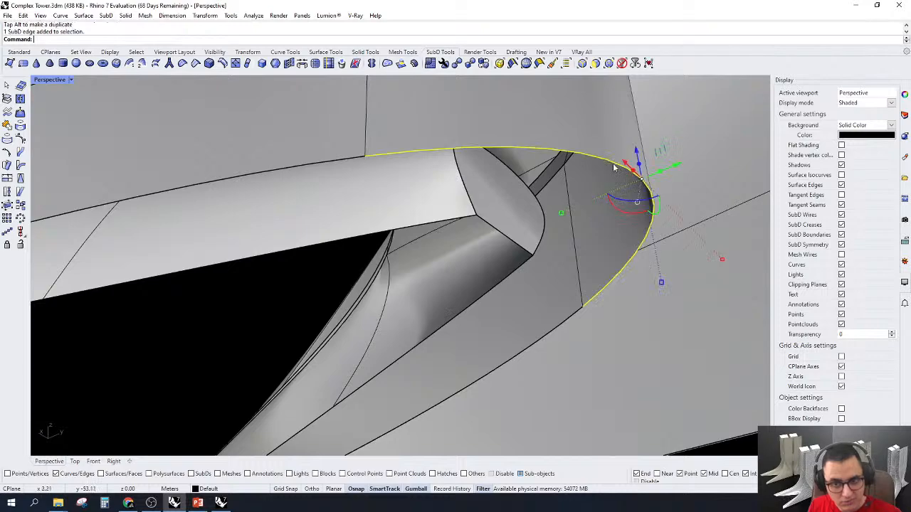
right_click_drag(579, 261, 545, 306)
key("Delete")
key("ctrl+z")
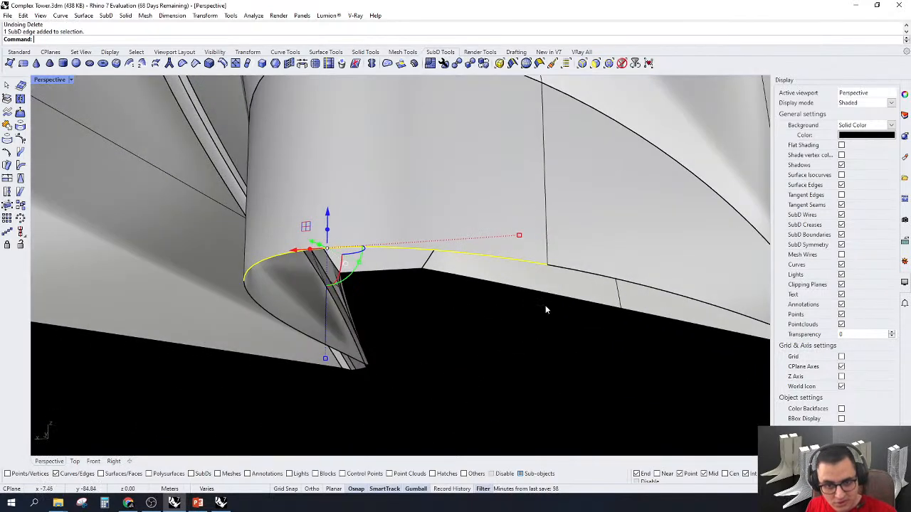
key("Escape")
Restrict selection to faces, delete the curved face above the arch's crown, and show the SubDs in flat display
left_click(598, 64)
left_click(481, 234)
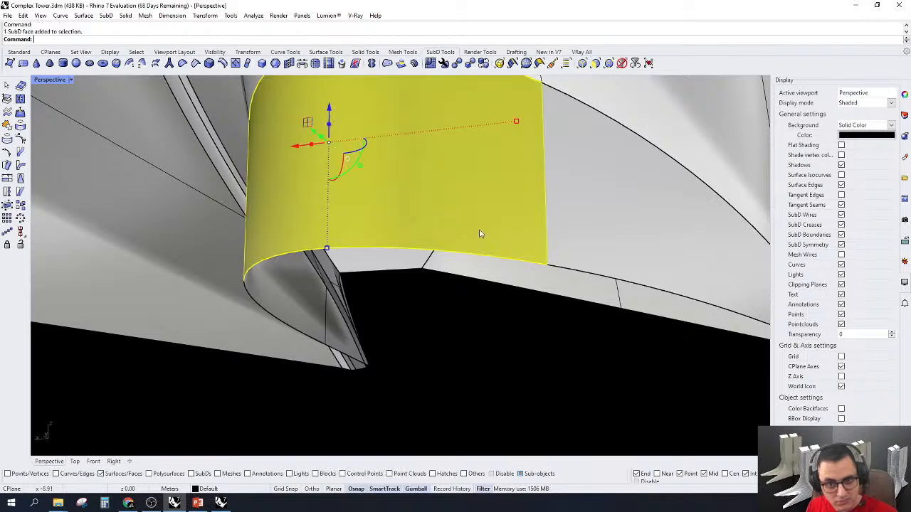
right_click_drag(482, 234, 520, 236)
key("Delete")
right_click_drag(586, 299, 640, 358)
key("Tab")
left_click(583, 225)
left_click(669, 349)
right_click_drag(629, 300, 365, 81)
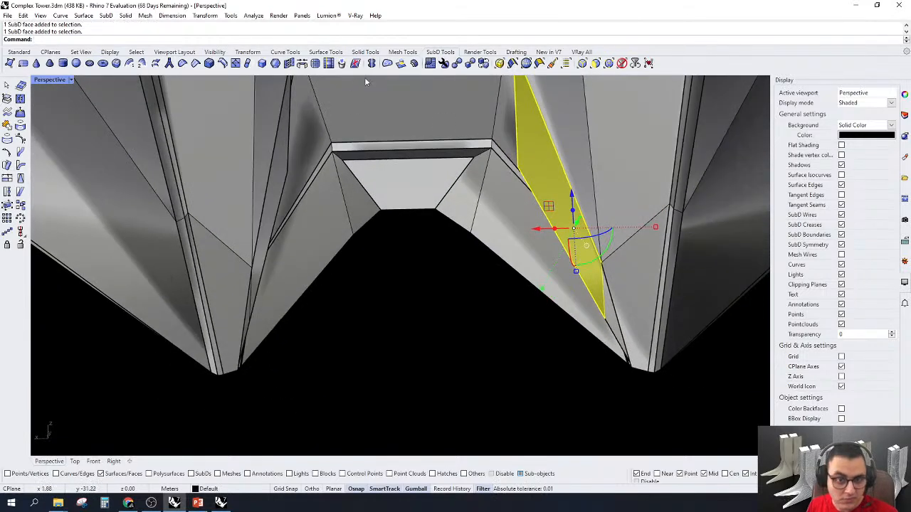
left_click(302, 64)
left_click(498, 256)
key("Return")
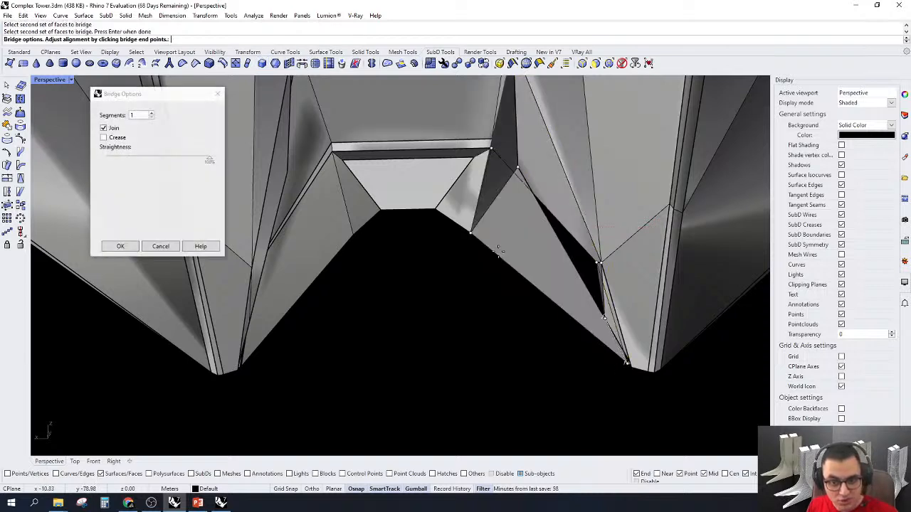
key("Return")
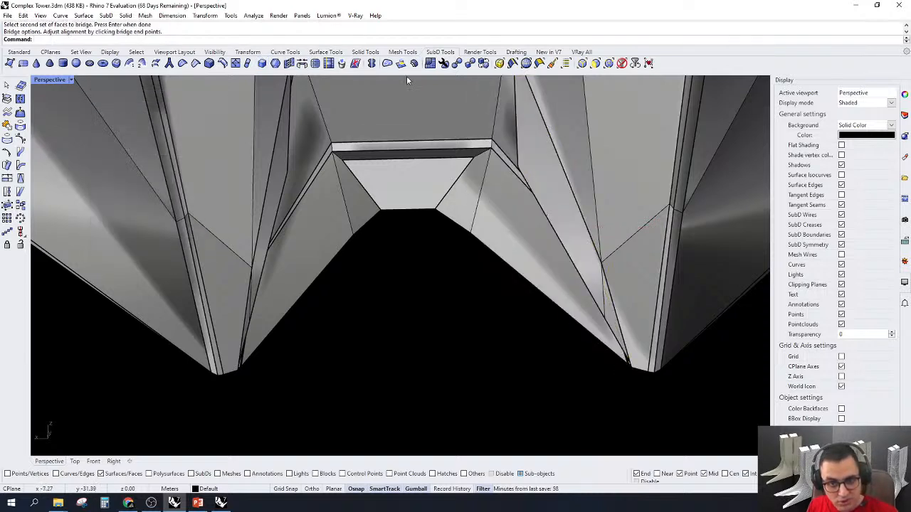
Restrict selection to edges and bridge the short edge beside the arch's crown to the tower leg's long inner edge
left_click(586, 53)
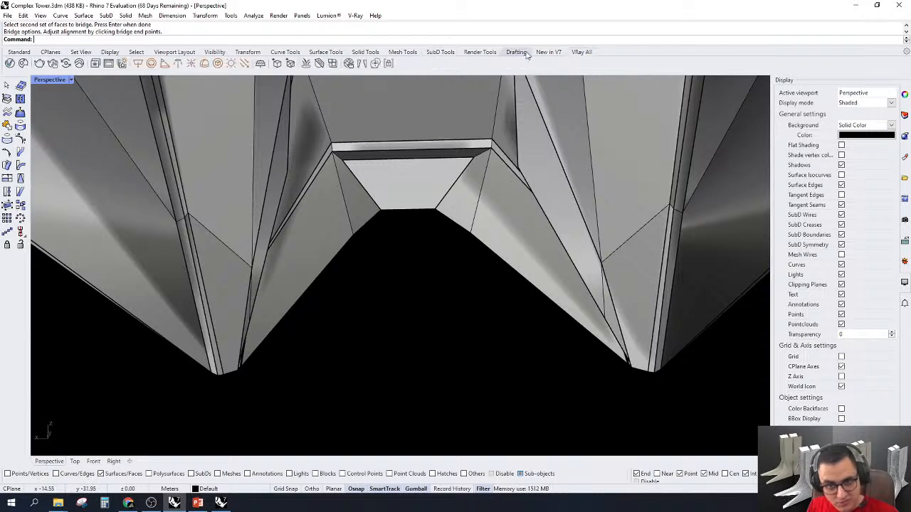
left_click(440, 52)
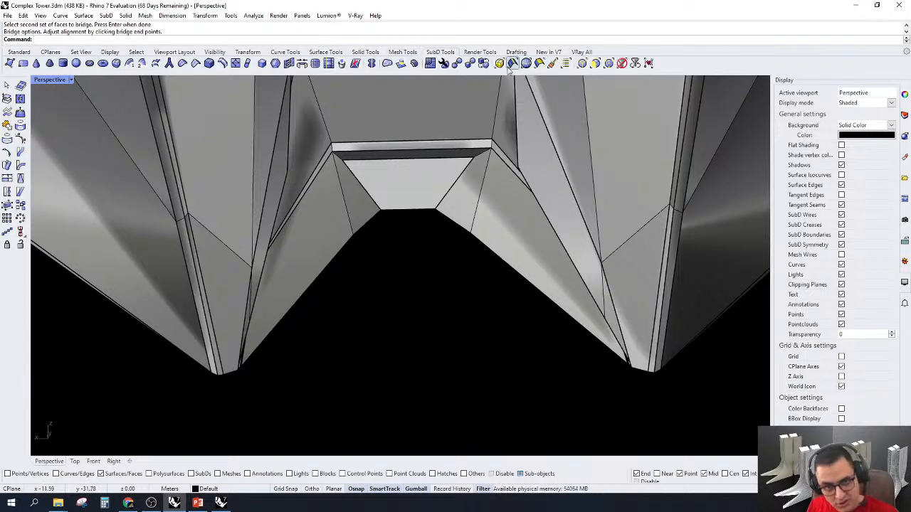
left_click(582, 63)
left_click(545, 214)
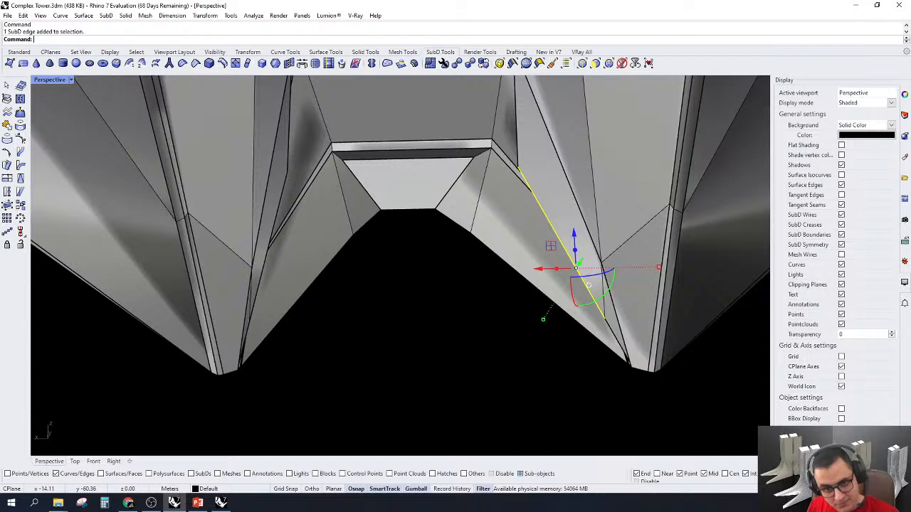
left_click(520, 272, "shift")
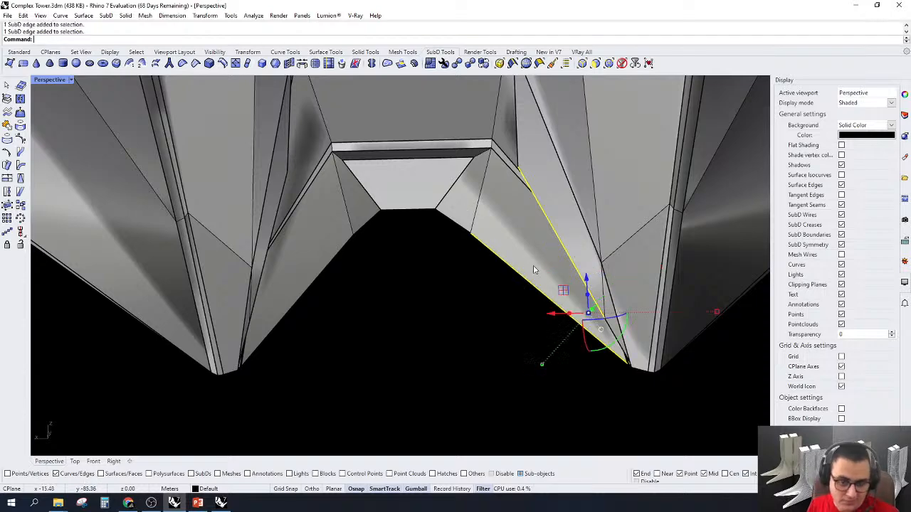
right_click_drag(534, 269, 506, 193)
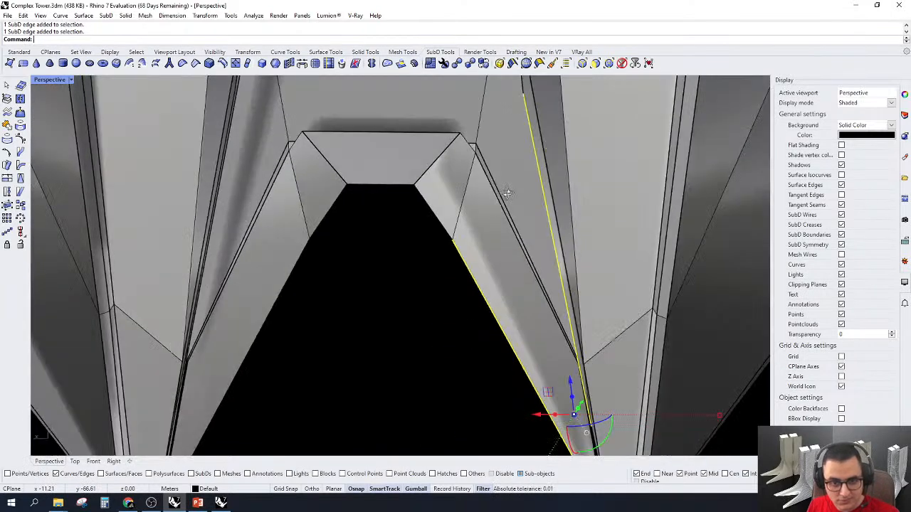
left_click(434, 211)
scroll(498, 135, "down", 2)
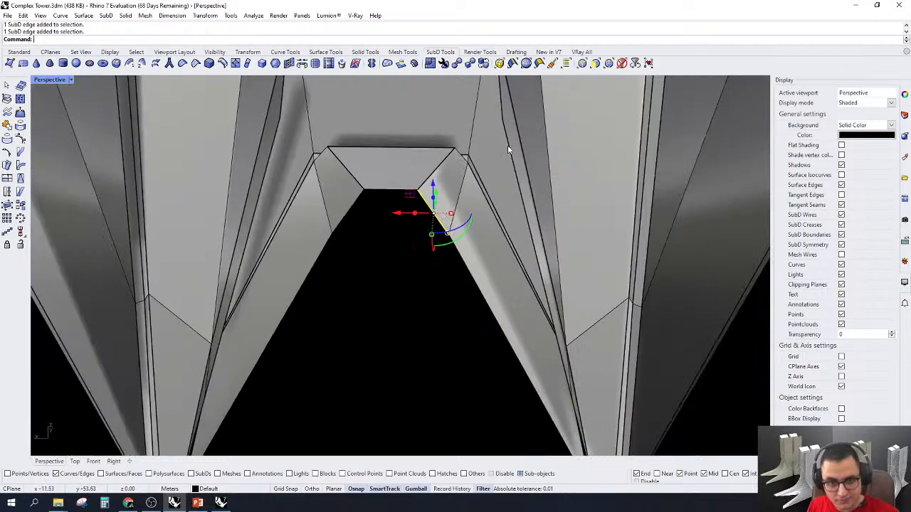
left_click(508, 149, "shift")
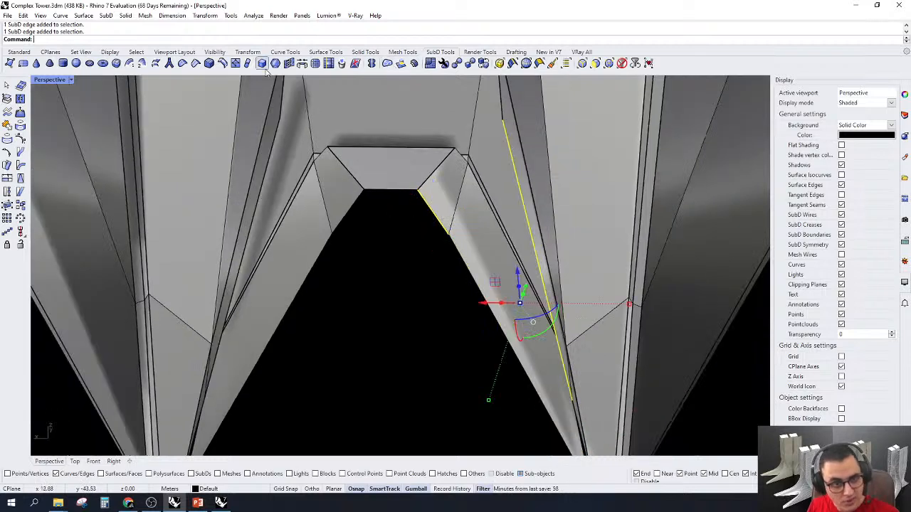
left_click(290, 64)
key("Return")
Bridge the remaining lower inner edge of the same leg to the adjoining arch wall edge near the leg tip
scroll(527, 380, "down", 5)
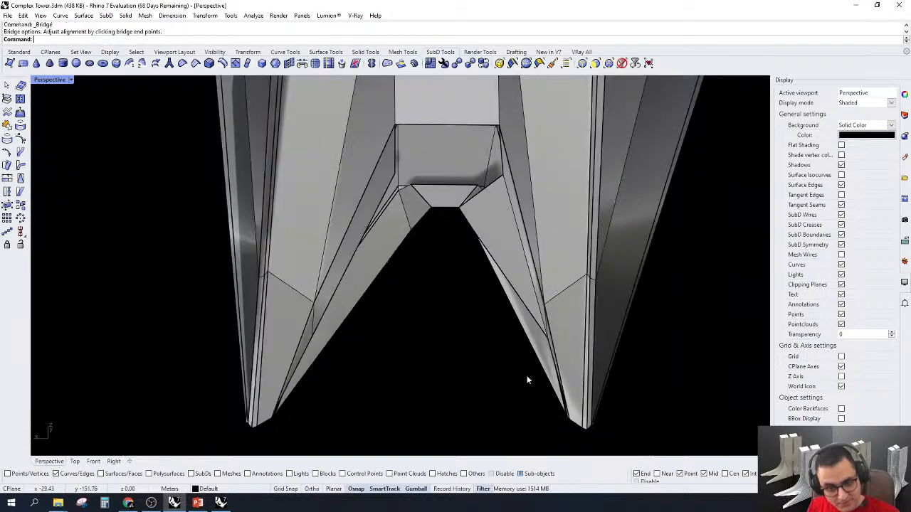
scroll(527, 380, "up", 3)
left_click(560, 344)
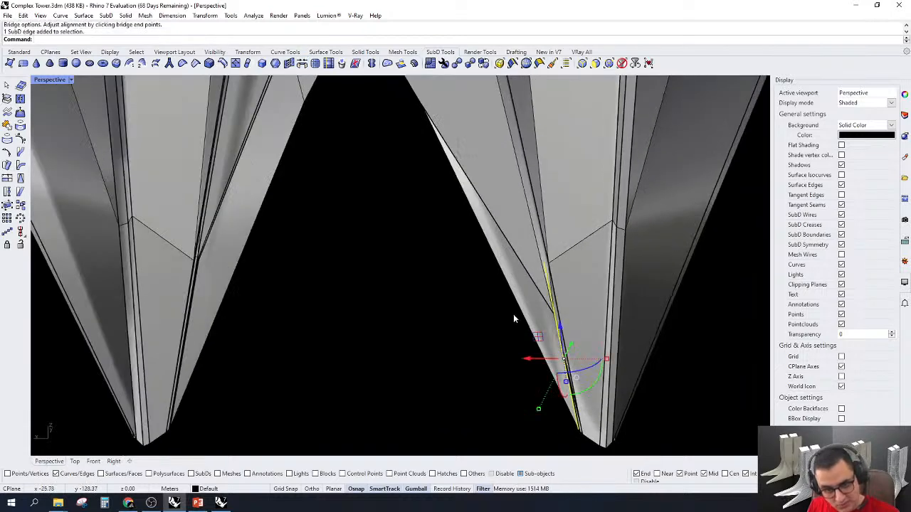
right_click_drag(513, 318, 391, 246)
left_click(438, 261)
left_click(391, 247, "shift")
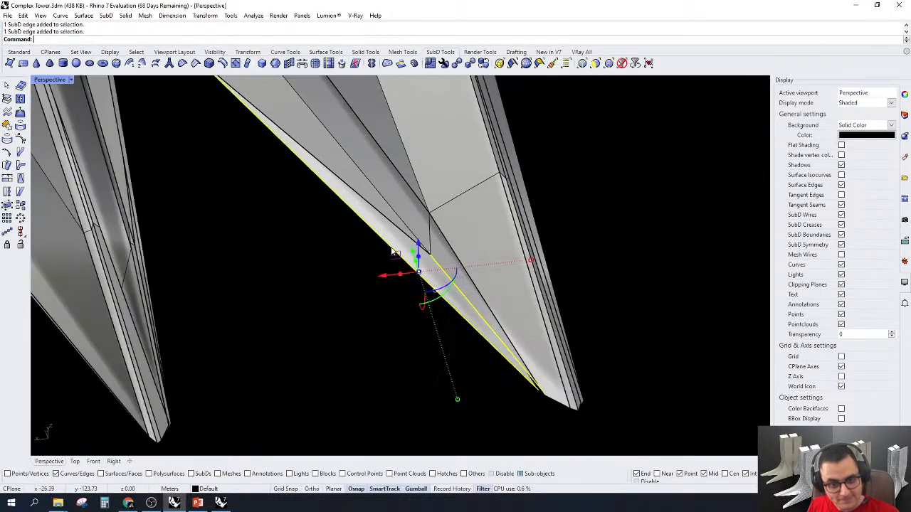
key("Return")
key("Return")
Crease the two seam edges where the new bridge faces meet the leg, from the arch's crown to the tip
scroll(429, 274, "down", 6)
mouse_move(401, 226)
right_mouse_down()
mouse_move(407, 254)
mouse_move(367, 241)
mouse_move(356, 256)
mouse_move(386, 276)
mouse_move(407, 226)
right_mouse_up()
scroll(367, 242, "up", 4)
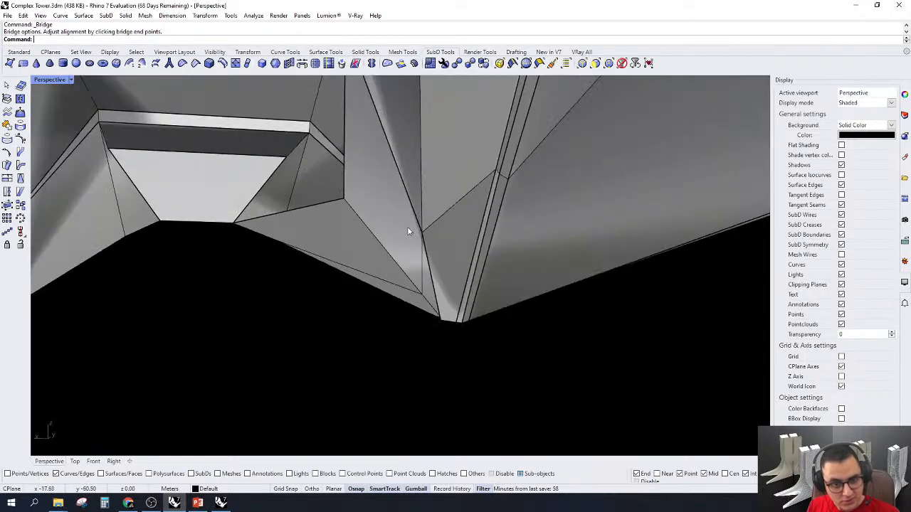
left_click(377, 245)
left_click(427, 301)
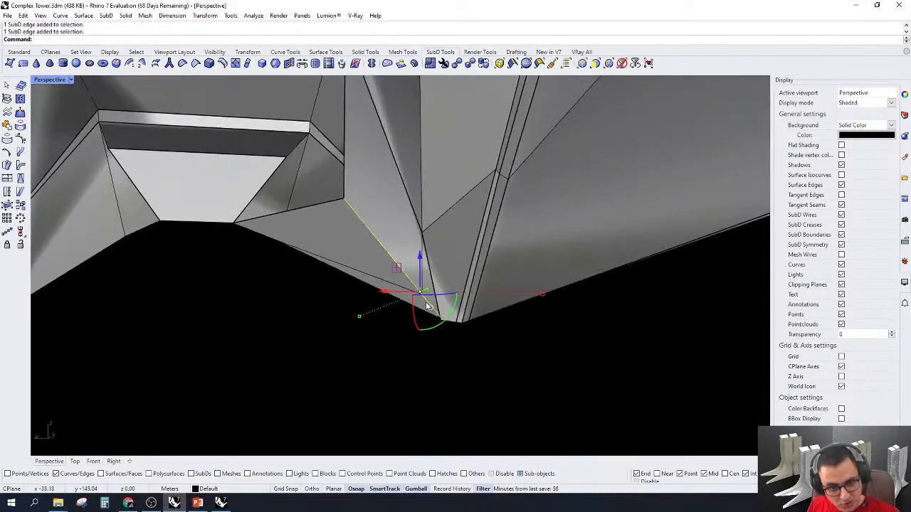
right_click_drag(427, 301, 332, 269)
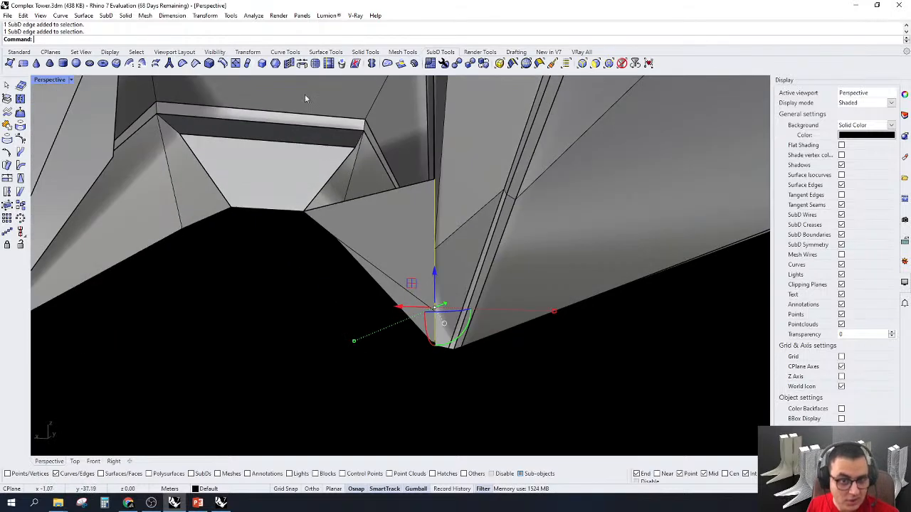
left_click(195, 63)
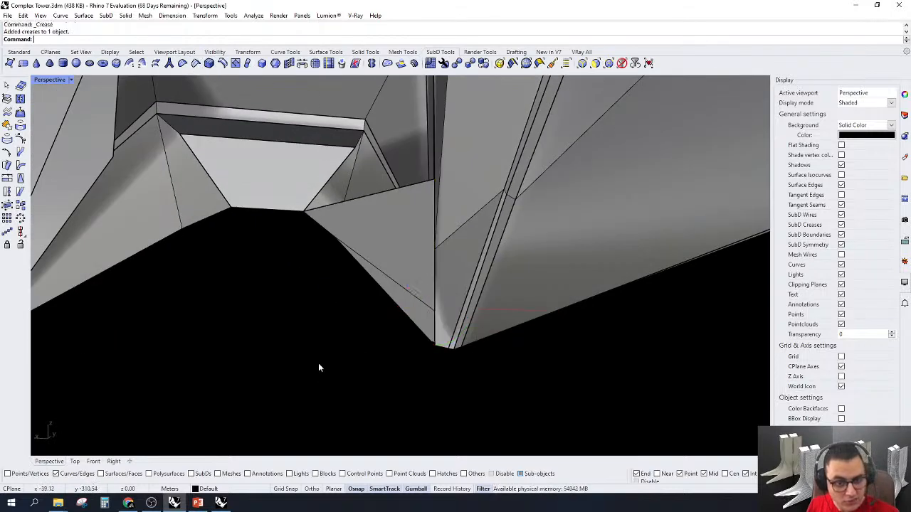
On the opposite leg, in flat display, bridge the short edge beside the arch's crown to the leg's long inner edge
right_click_drag(318, 362, 334, 192)
right_click_drag(290, 271, 412, 208)
key("Tab")
scroll(370, 125, "up", 3)
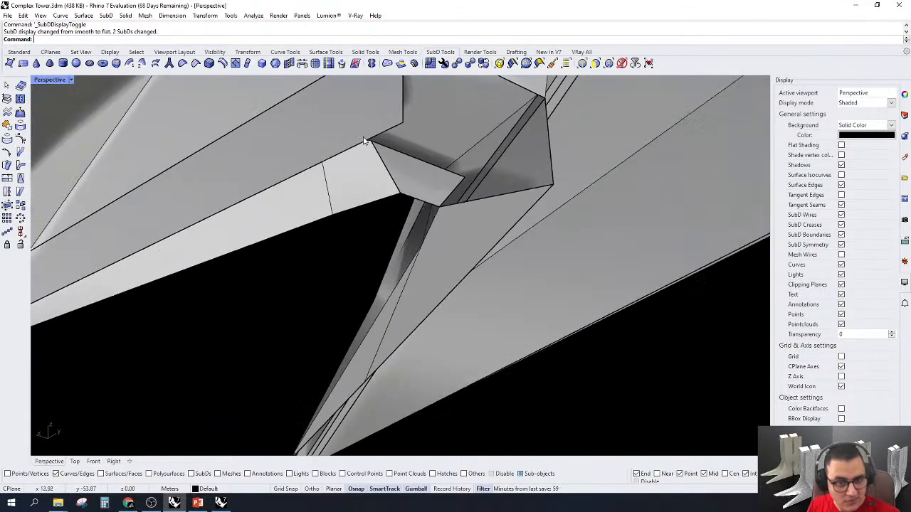
left_click(372, 144)
key("Escape")
left_click(363, 141)
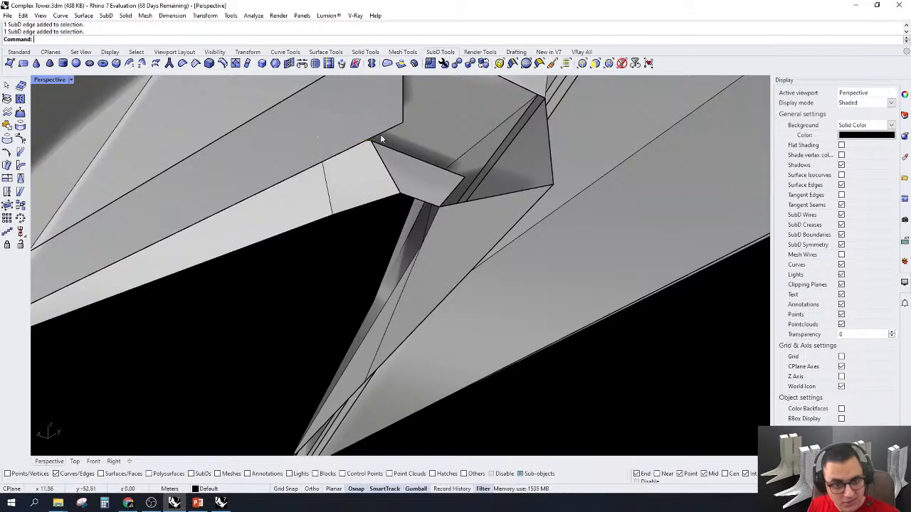
double_click(377, 138)
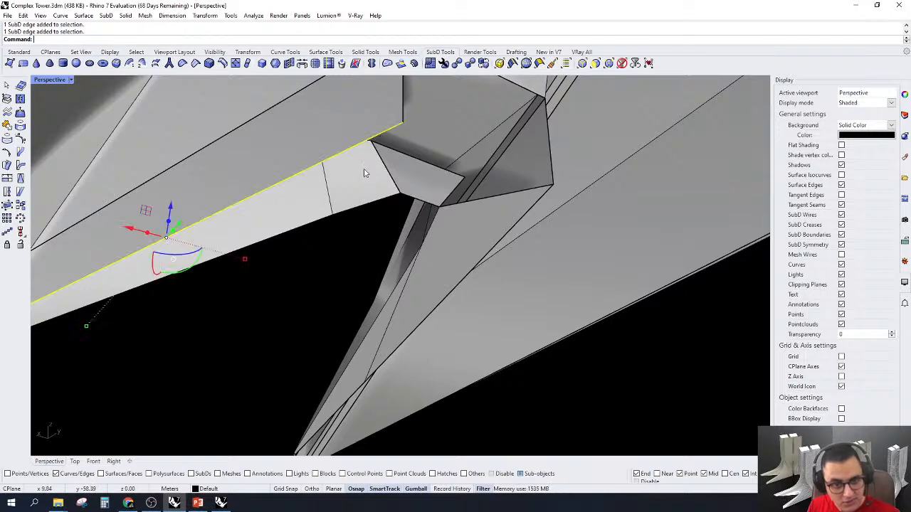
left_click(301, 64)
left_click(171, 246)
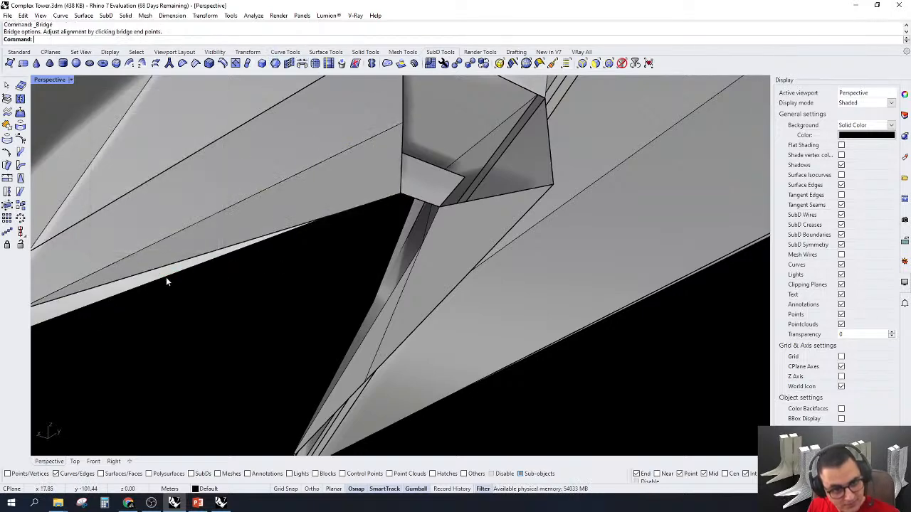
Bridge the opposite leg's lower inner edge near its tip to the adjoining arch wall edge
right_click_drag(166, 277, 135, 242)
left_click(153, 244)
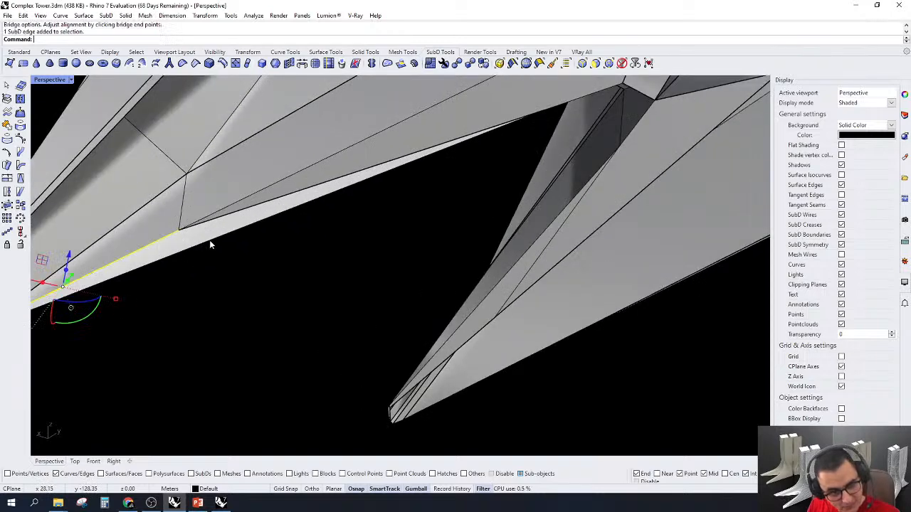
left_click(209, 239, "shift")
key("Return")
key("Return")
Crease the two seam edges along the opposite leg's new bridge faces and return the SubDs to smooth display
scroll(209, 240, "down", 2)
scroll(209, 244, "down", 2)
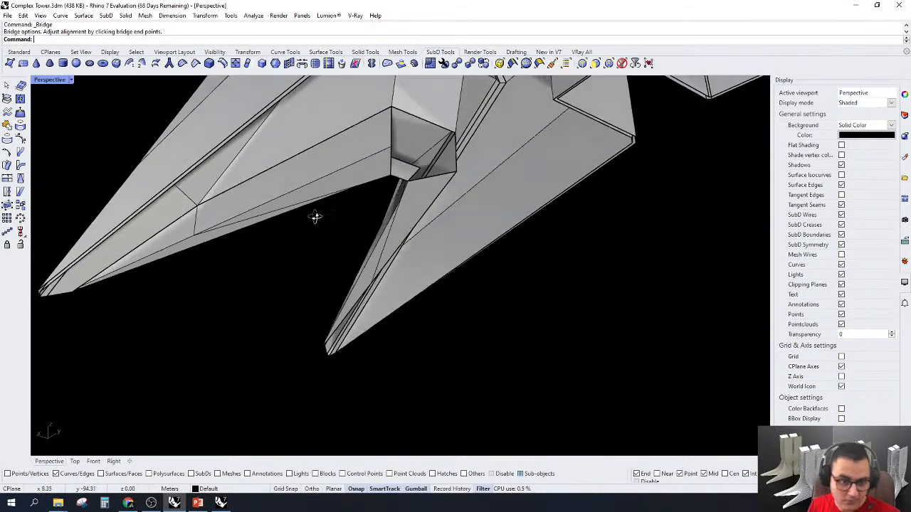
left_click(319, 181)
left_click(174, 244, "shift")
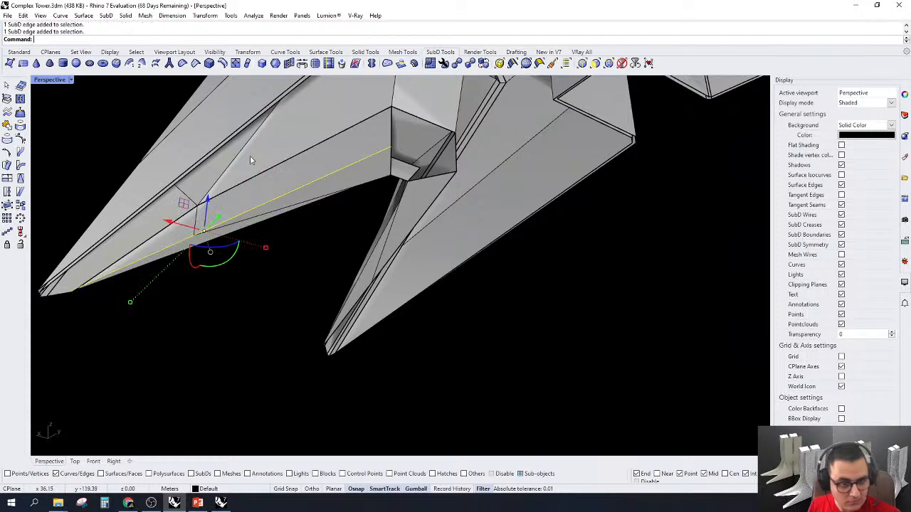
left_click(202, 65)
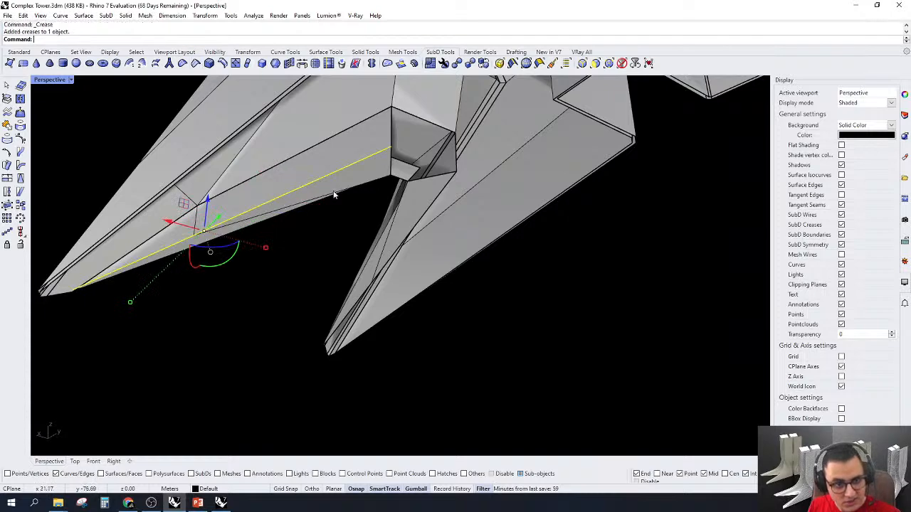
right_click_drag(332, 198, 486, 195)
key("Tab")
Restrict selection to faces and delete the flat face closing the opening under the arch's crown
right_click_drag(590, 209, 358, 168)
scroll(373, 205, "up", 3)
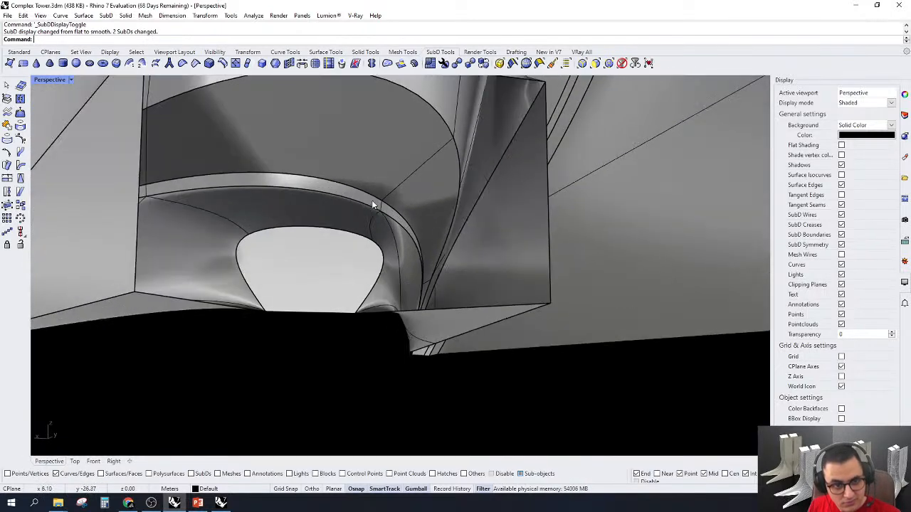
right_click_drag(377, 264, 373, 276)
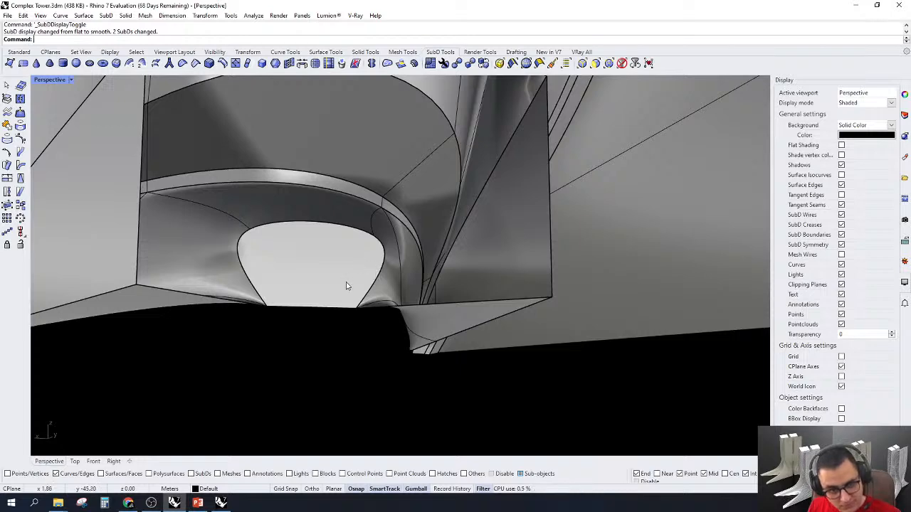
right_click_drag(346, 286, 364, 281)
right_click_drag(479, 272, 457, 262)
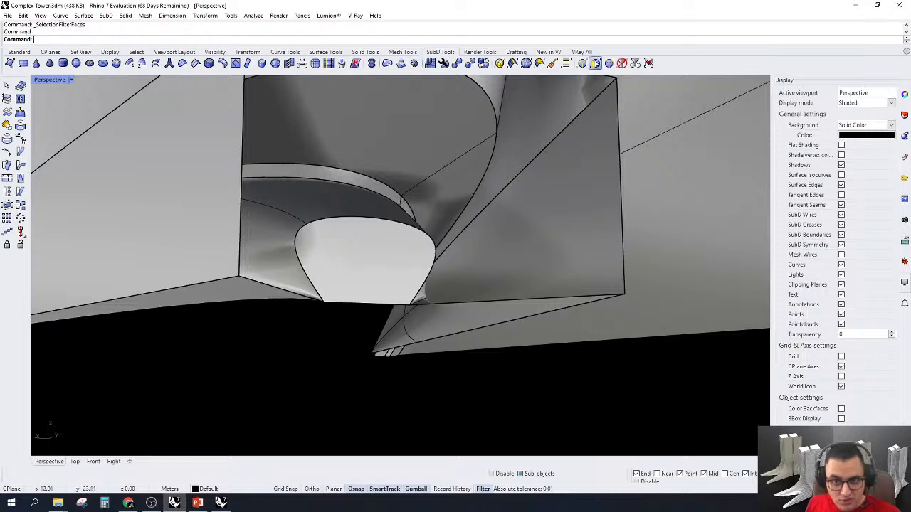
left_click(410, 263)
key("Delete")
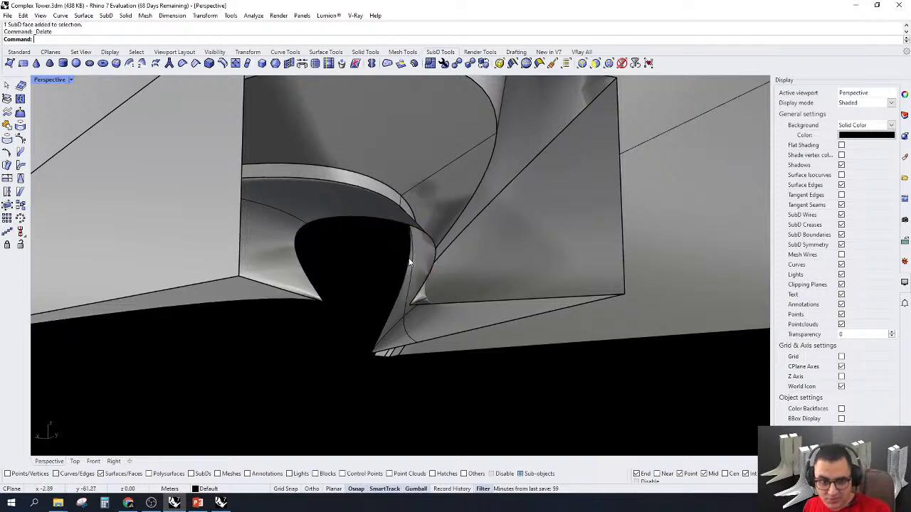
Restrict selection to edges and bridge the three edges of the arch opening to the outer frame's top and two side edges
right_click_drag(410, 263, 315, 345)
left_click(324, 330)
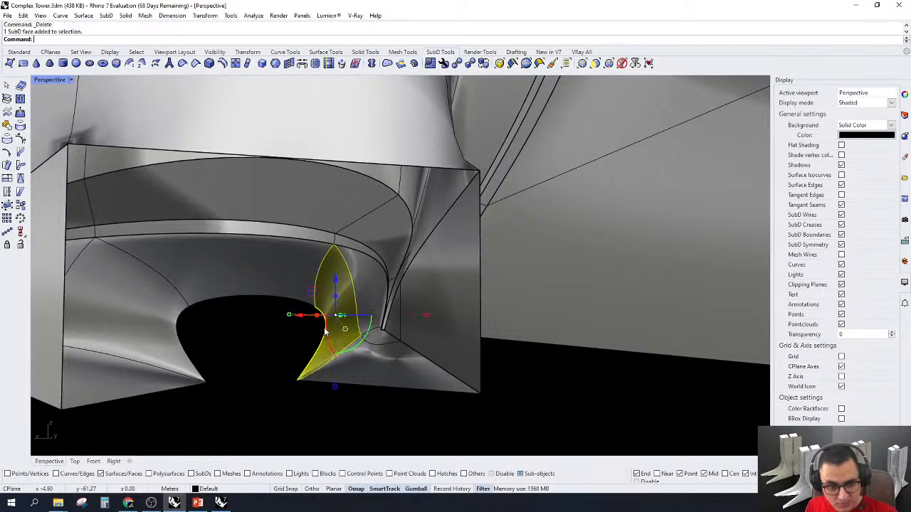
key("Escape")
left_click(582, 64)
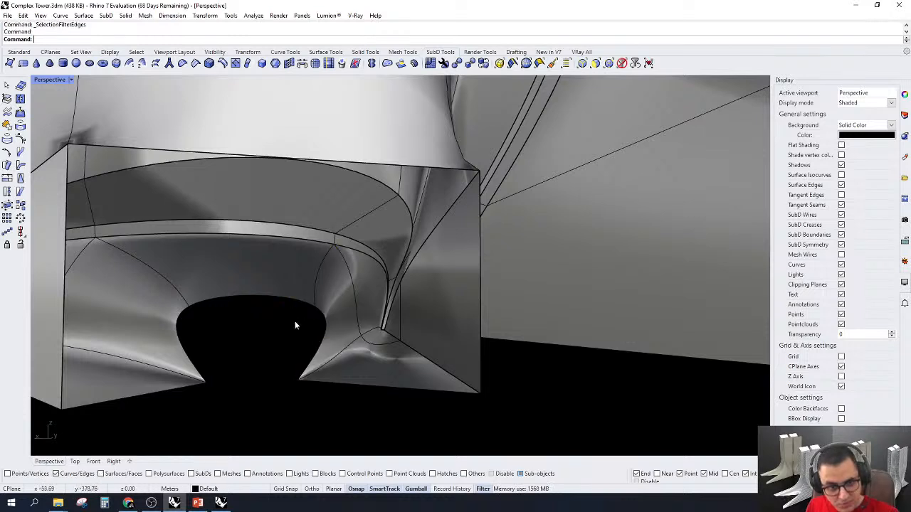
left_click(320, 315)
left_click(300, 300, "shift")
left_click(179, 329, "shift")
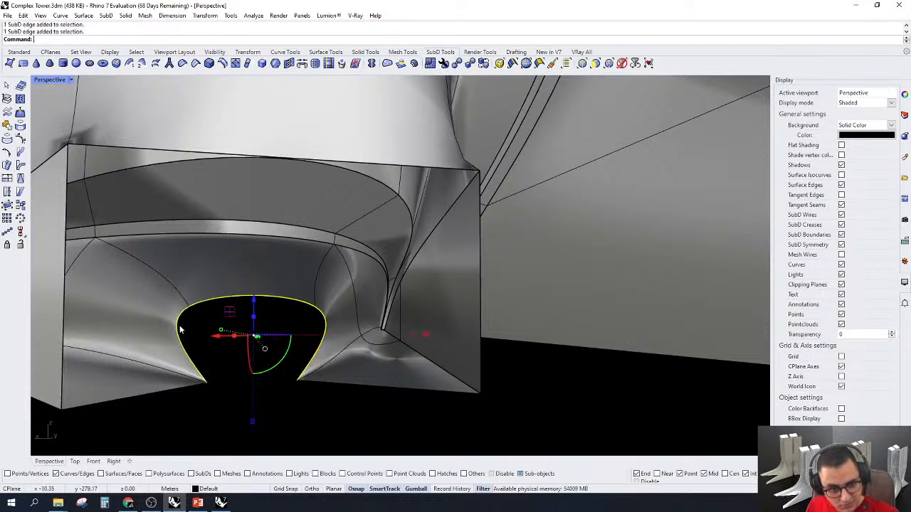
left_click(481, 226, "shift")
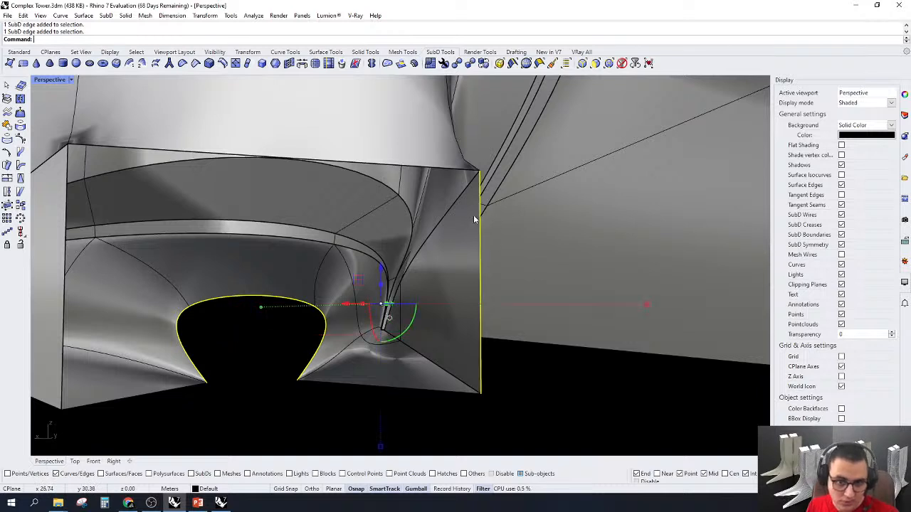
left_click(419, 169, "shift")
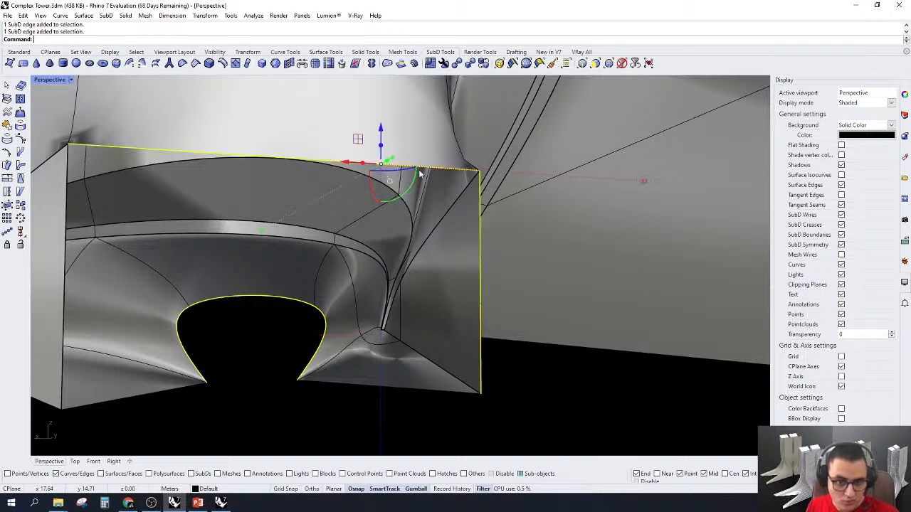
left_click(69, 209, "shift")
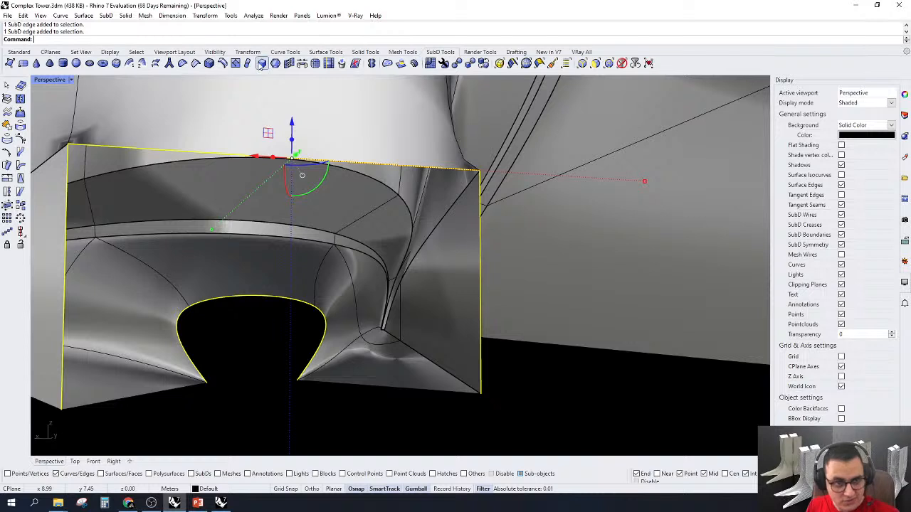
left_click(301, 64)
key("Return")
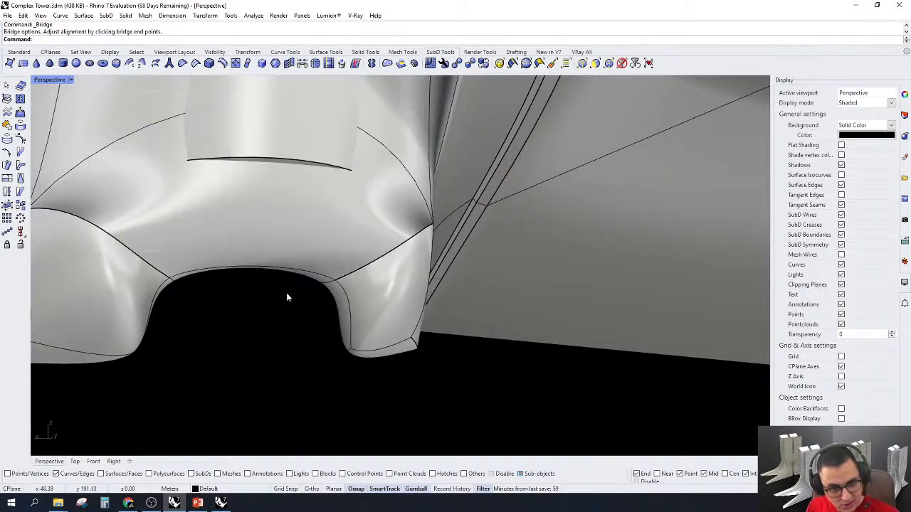
Try creasing the two short cross edges at the foot of the new bridge faces, one on each leg
right_click_drag(267, 360, 306, 338)
left_click(327, 302)
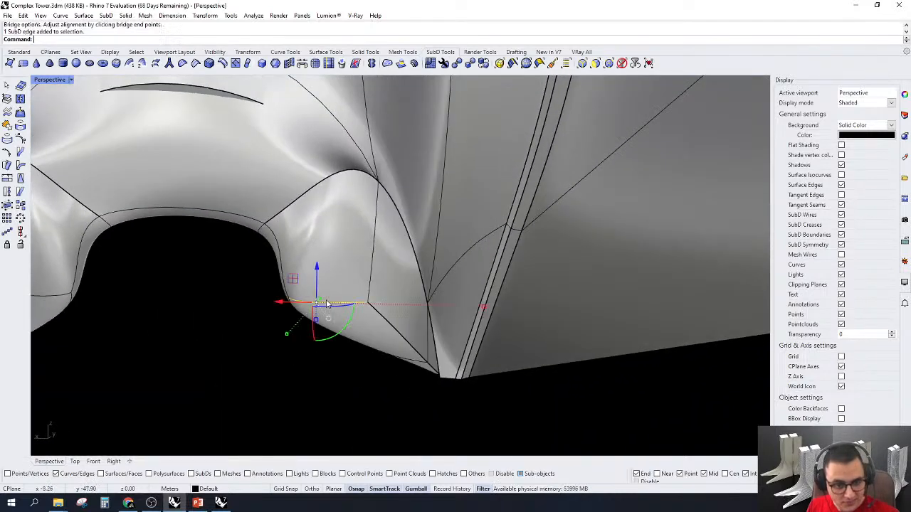
right_click_drag(408, 296, 342, 345)
left_click(203, 294, "shift")
scroll(399, 276, "up", 3)
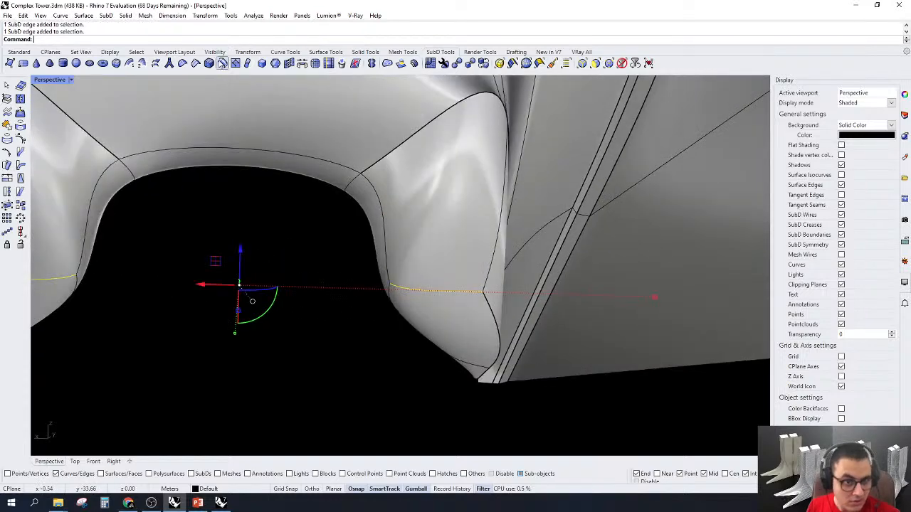
left_click(196, 64)
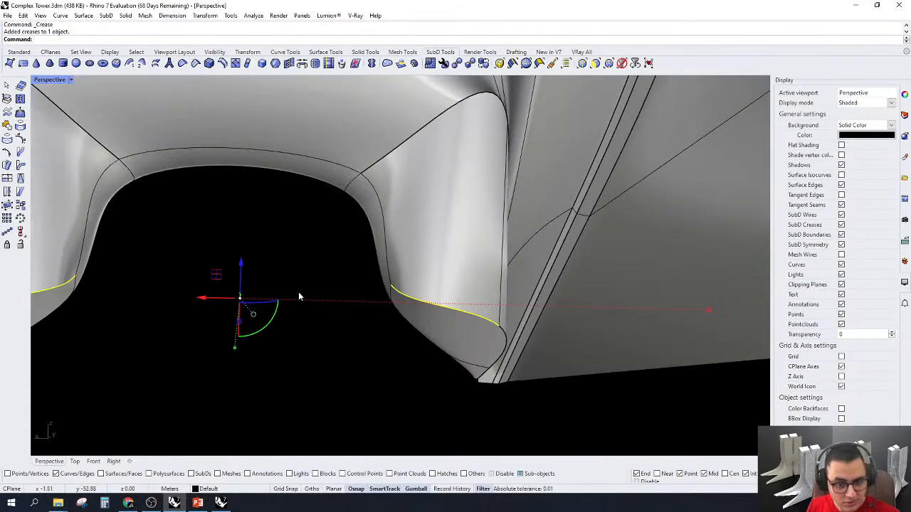
Crease the three connected edges framing the arch opening: the crown edge and both side edges
right_click_drag(299, 297, 515, 285)
left_click(474, 209)
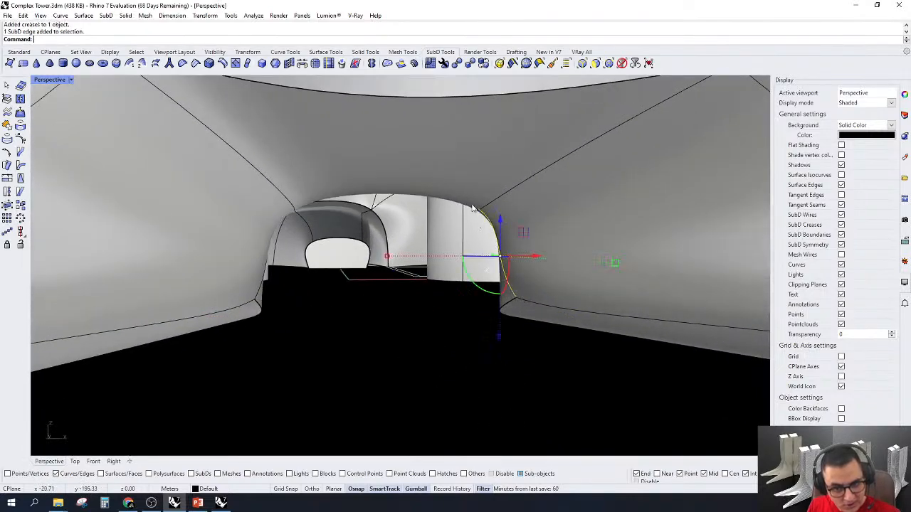
left_click(469, 206, "shift")
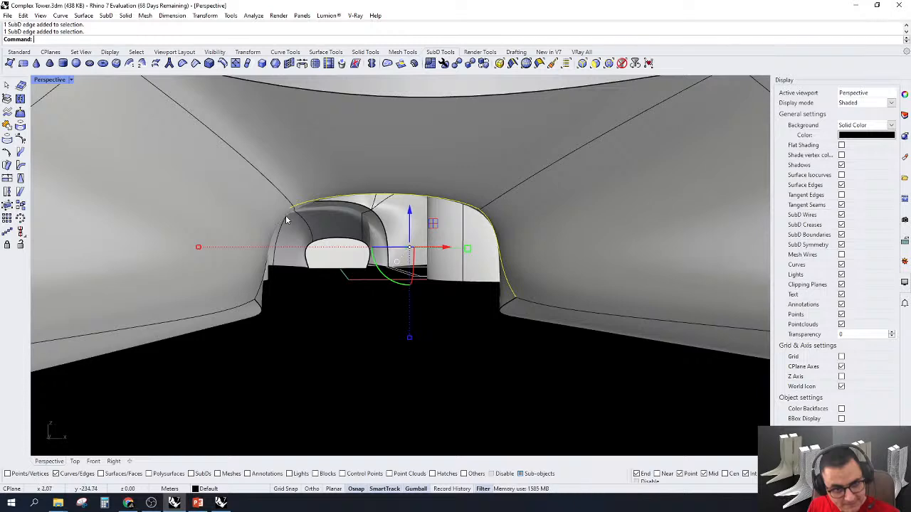
right_click_drag(306, 254, 302, 290)
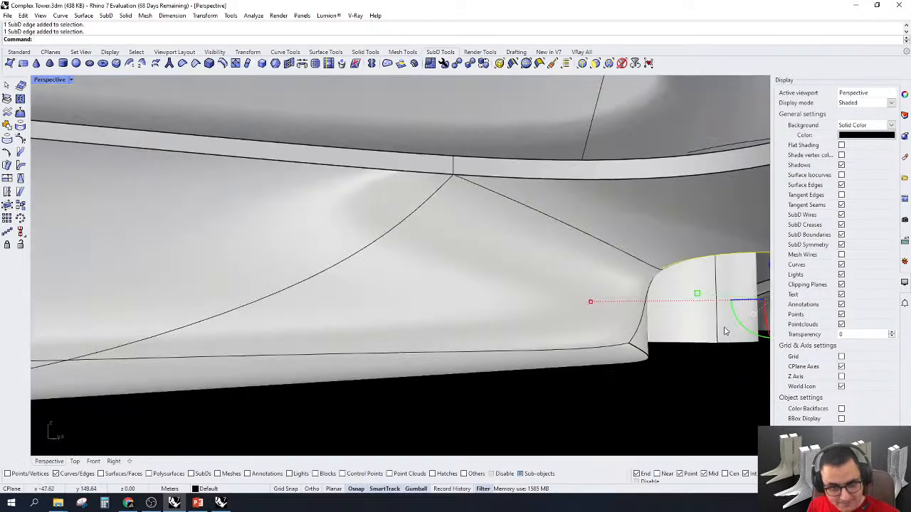
scroll(725, 328, "up", 4)
left_click(606, 278, "shift")
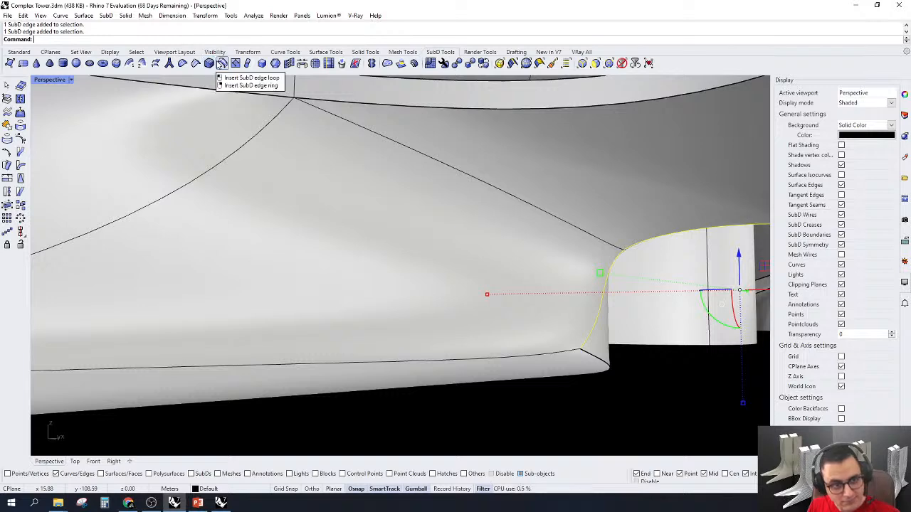
left_click(196, 63)
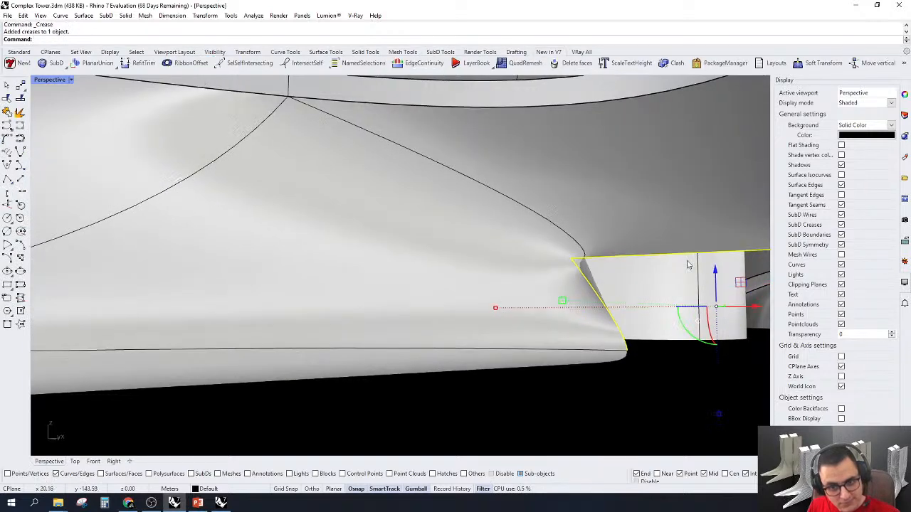
Clear the selection and examine the creased corners where the arch opening's straight crown meets the two legs
right_click_drag(688, 264, 467, 316)
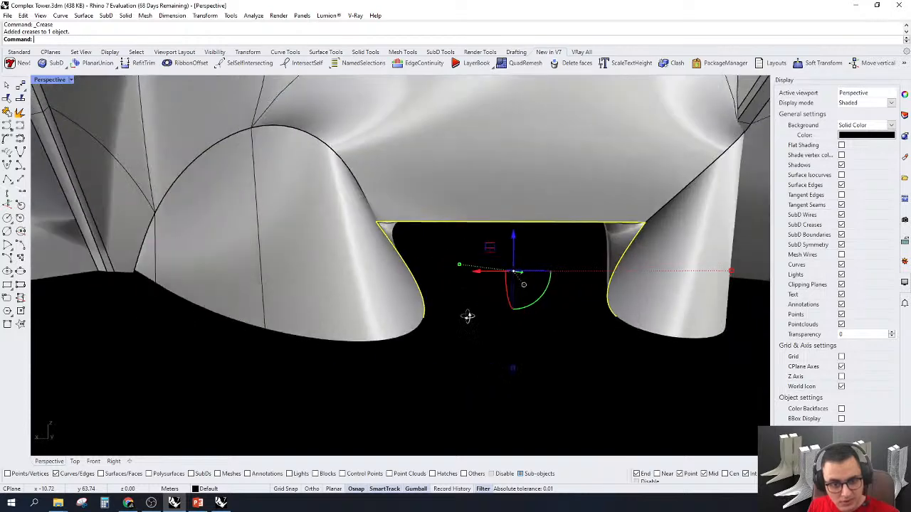
scroll(600, 288, "up", 6)
scroll(564, 234, "down", 3)
key("Escape")
scroll(659, 196, "up", 3)
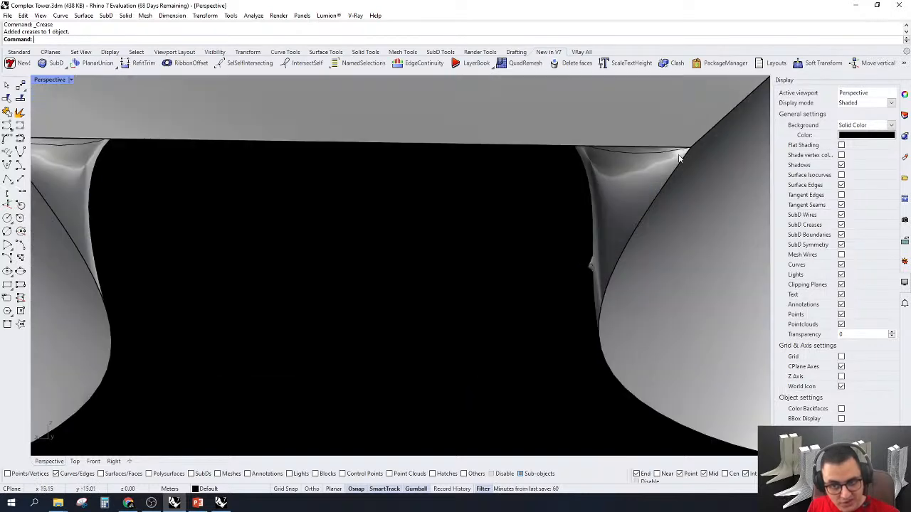
scroll(677, 155, "down", 3)
mouse_move(674, 146)
right_mouse_down()
mouse_move(656, 154)
mouse_move(677, 149)
right_mouse_up()
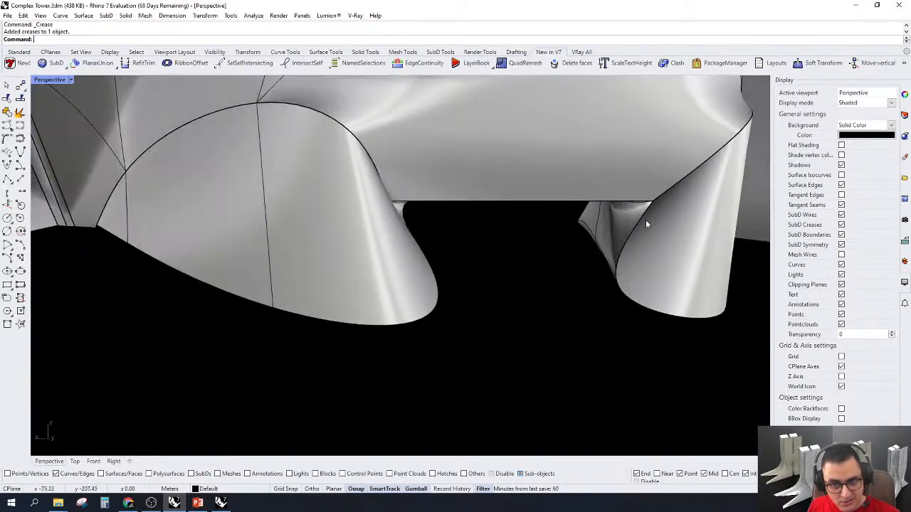
scroll(646, 224, "up", 6)
scroll(660, 173, "down", 6)
right_click_drag(678, 227, 200, 213)
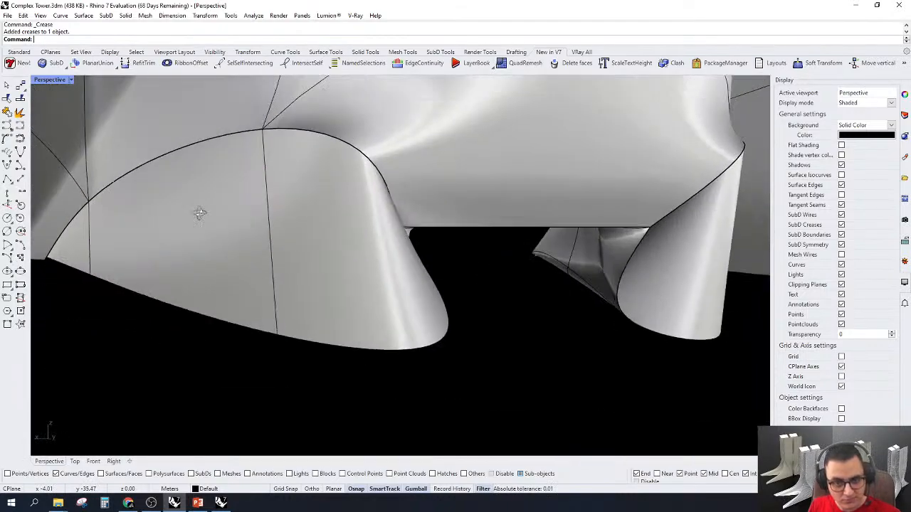
Restrict selection to vertices and remove the crease from the two upper corner vertices of the arch opening
scroll(644, 258, "up", 4)
left_click(648, 213)
left_click(663, 174)
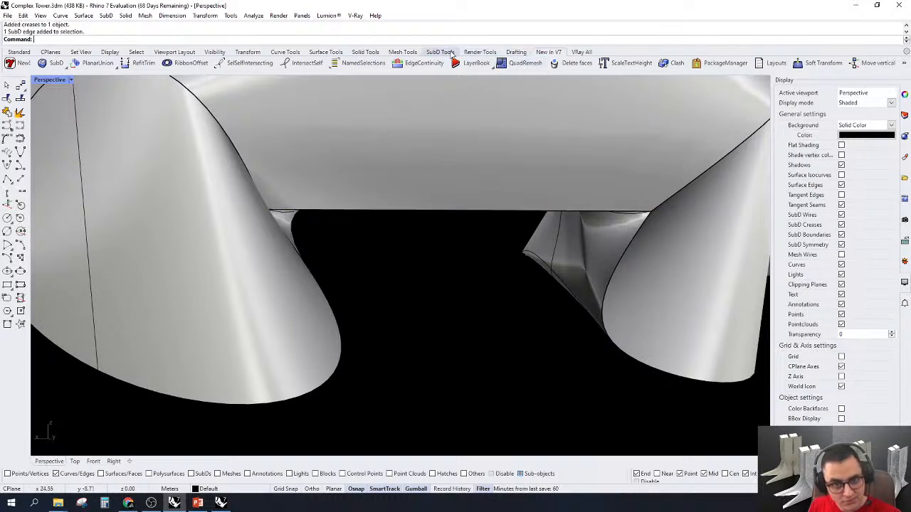
left_click(448, 54)
left_click(621, 63)
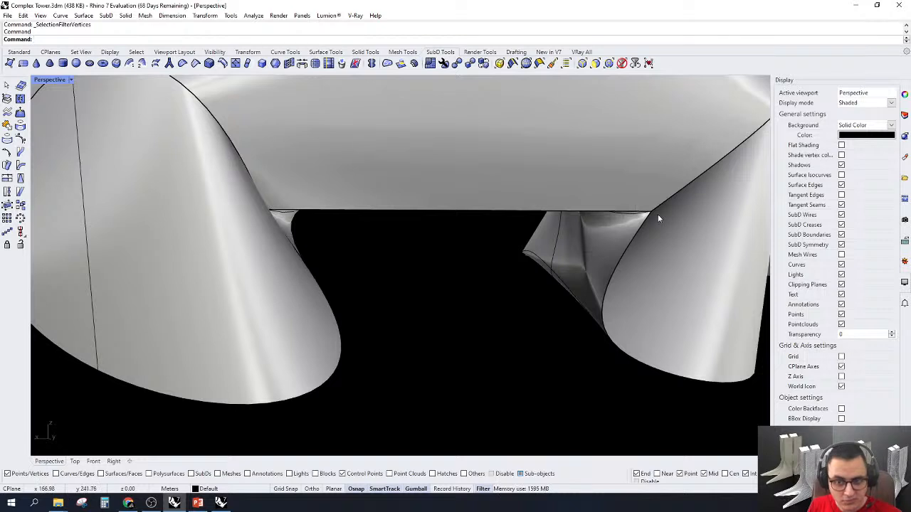
left_click(650, 213)
right_click_drag(479, 259, 101, 186)
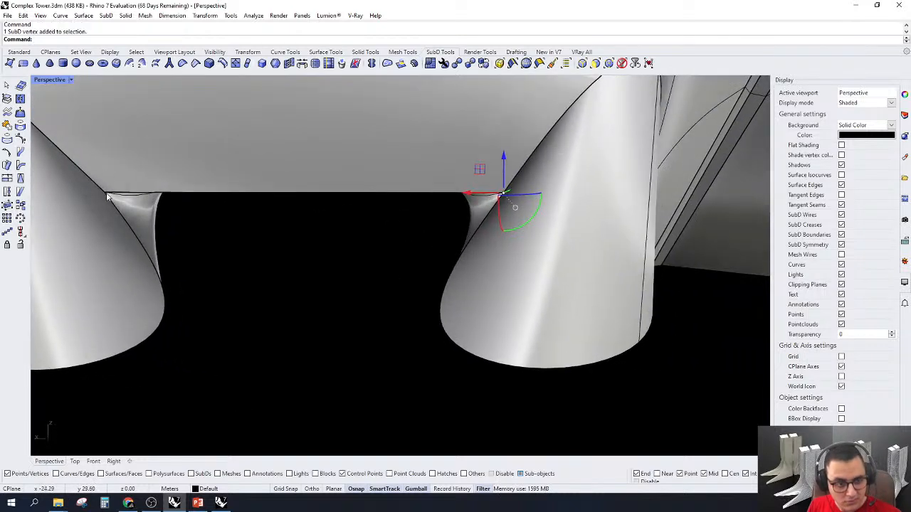
left_click(106, 192, "shift")
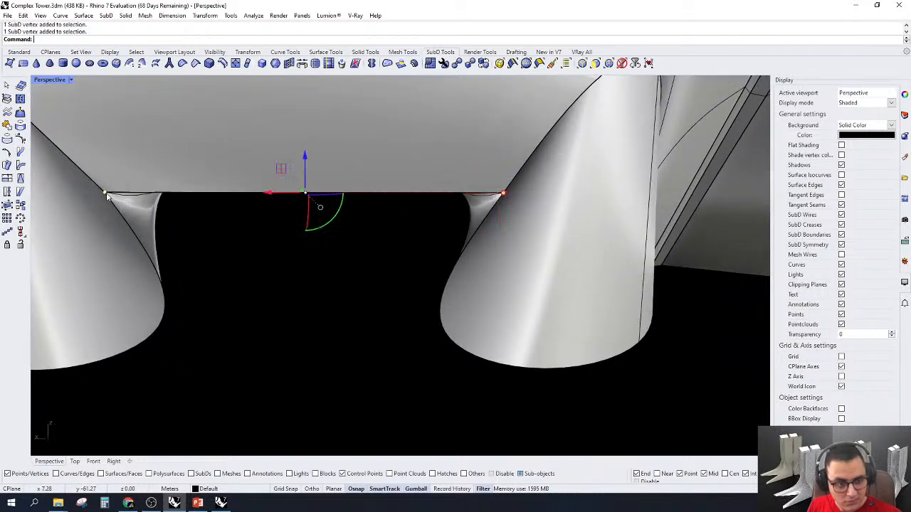
left_click(182, 63)
Inspect the arch opening and leg walls in flat display, and return the SubDs to smooth display
right_click_drag(489, 343, 425, 270)
key("Tab")
scroll(294, 208, "up", 8)
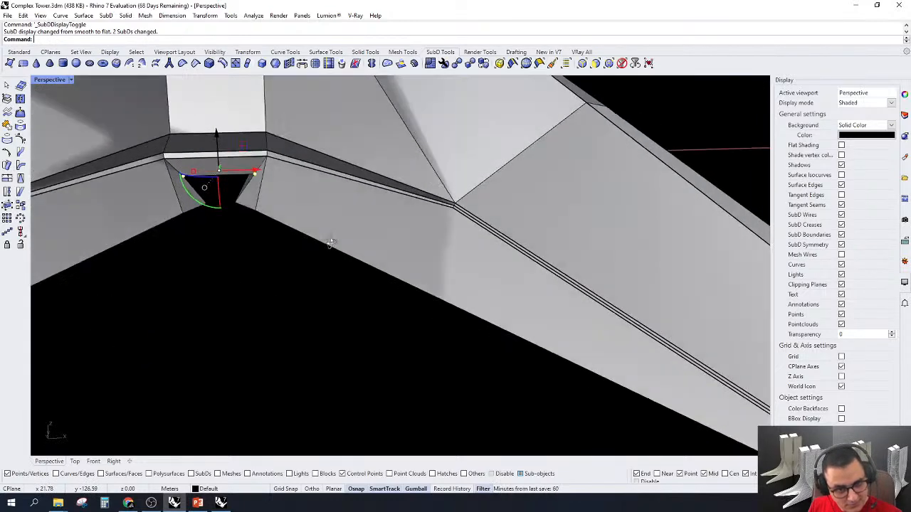
scroll(214, 206, "up", 6)
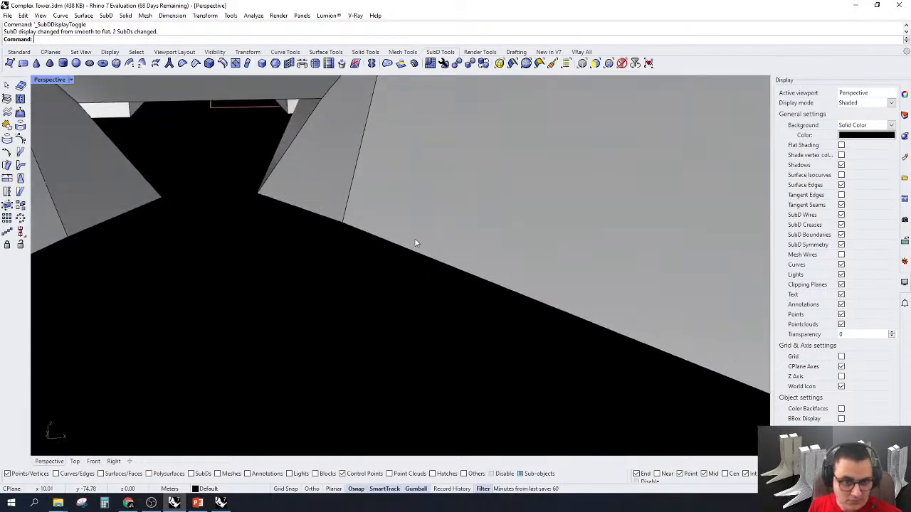
scroll(413, 260, "down", 5)
key("Tab")
scroll(377, 228, "down", 2)
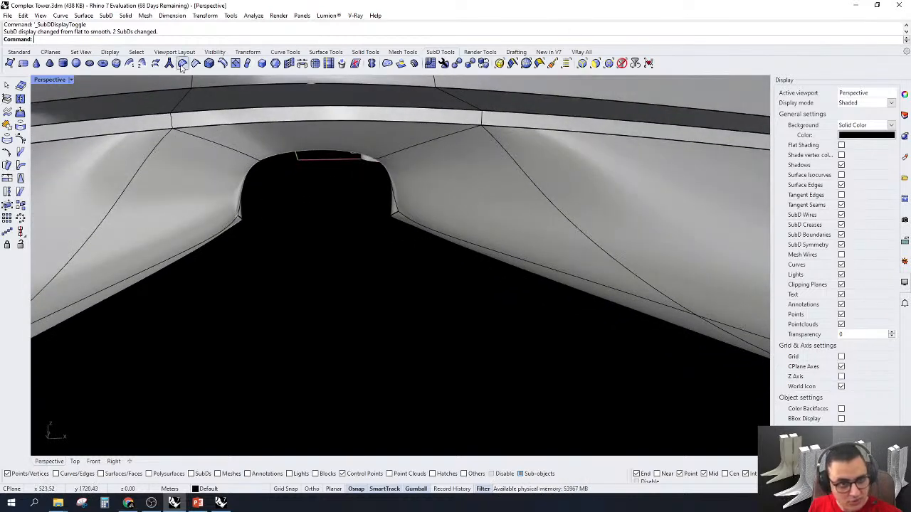
left_click(209, 64)
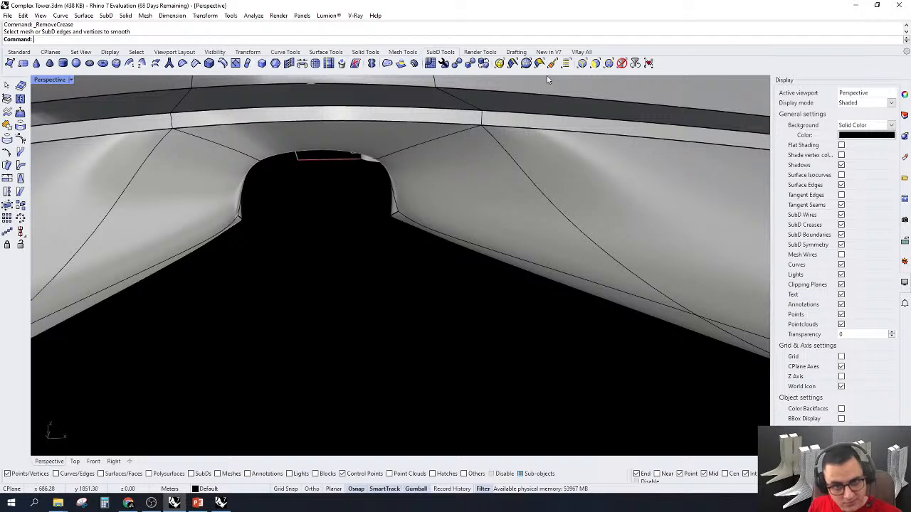
key("Escape")
Crease the four long edges running along the lower inner walls of both legs
left_click(439, 236)
right_click_drag(508, 294, 434, 228)
scroll(531, 228, "down", 5)
scroll(539, 230, "up", 3)
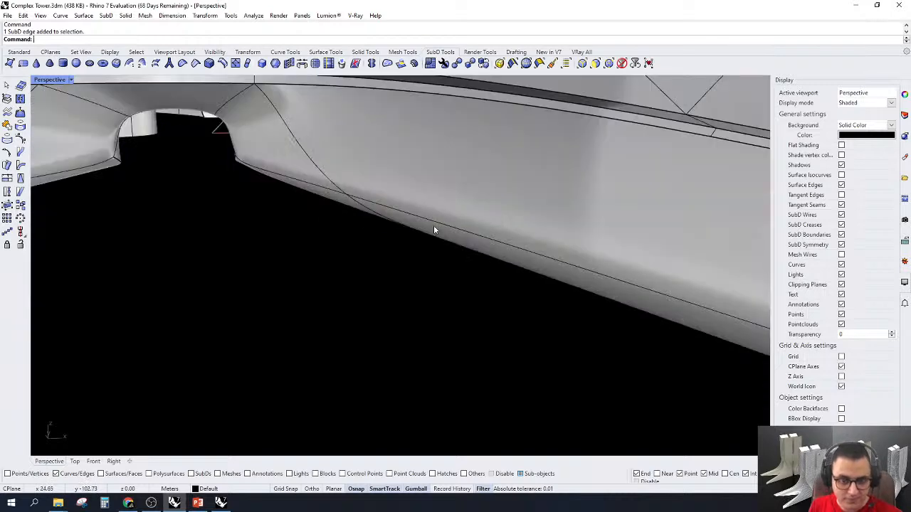
left_click(435, 224)
right_click_drag(331, 196, 223, 189)
left_click(181, 209)
left_click(135, 248)
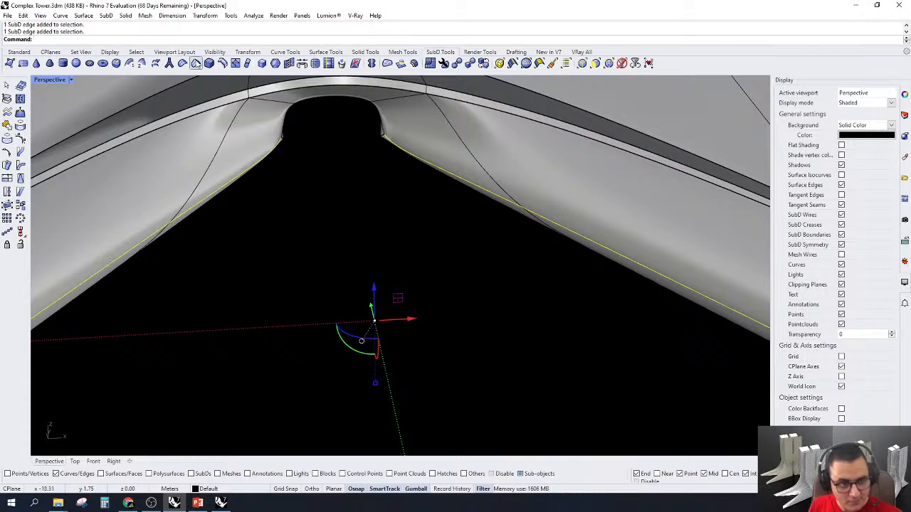
left_click(196, 63)
Remove the crease from the two short cross edges near the arch opening, one on each leg
right_click_drag(295, 164, 509, 230)
scroll(488, 197, "up", 3)
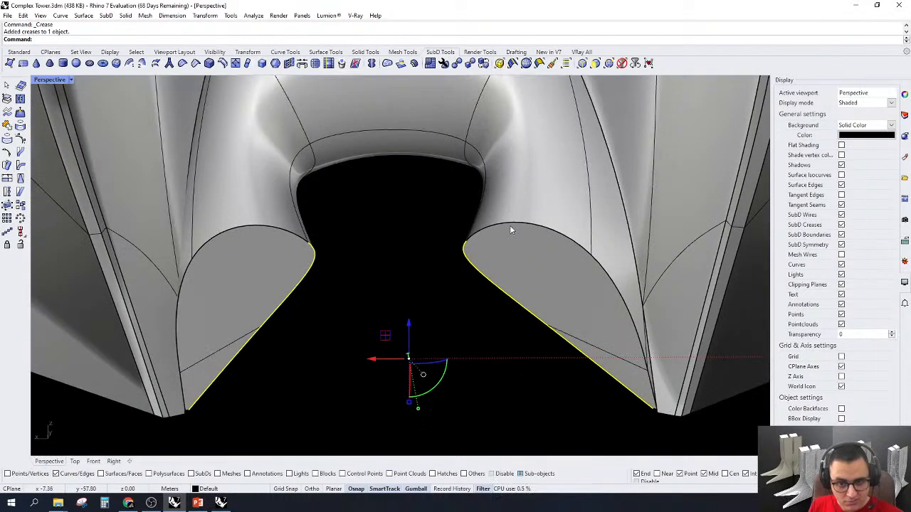
left_click(509, 228)
left_click(294, 235, "shift")
right_click_drag(432, 179, 391, 112)
left_click(402, 52)
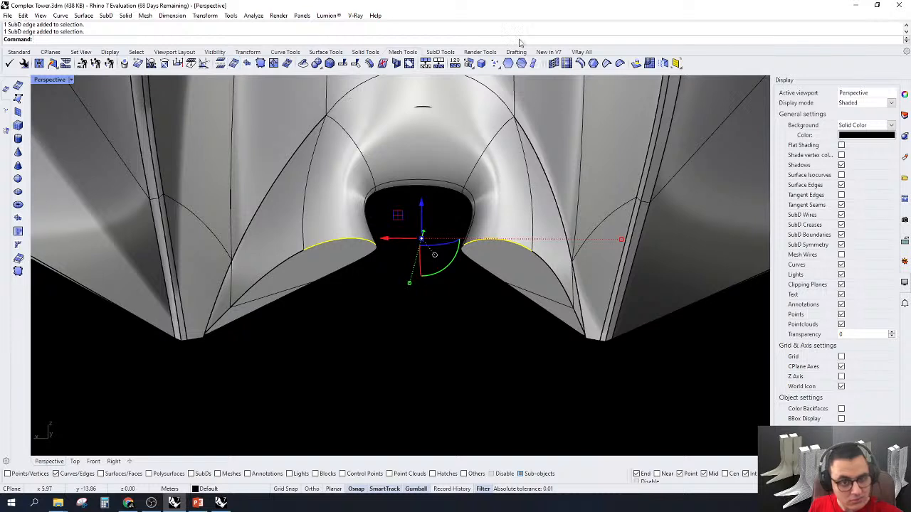
left_click(440, 52)
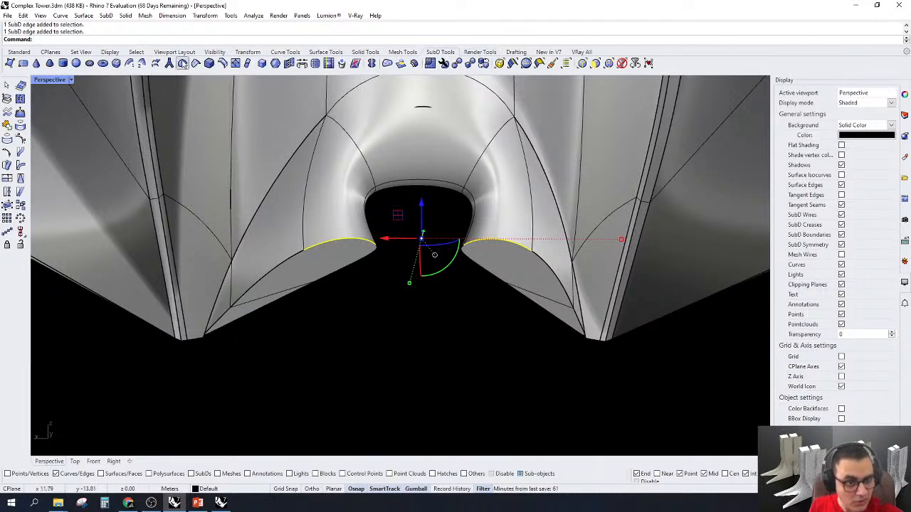
left_click(182, 62)
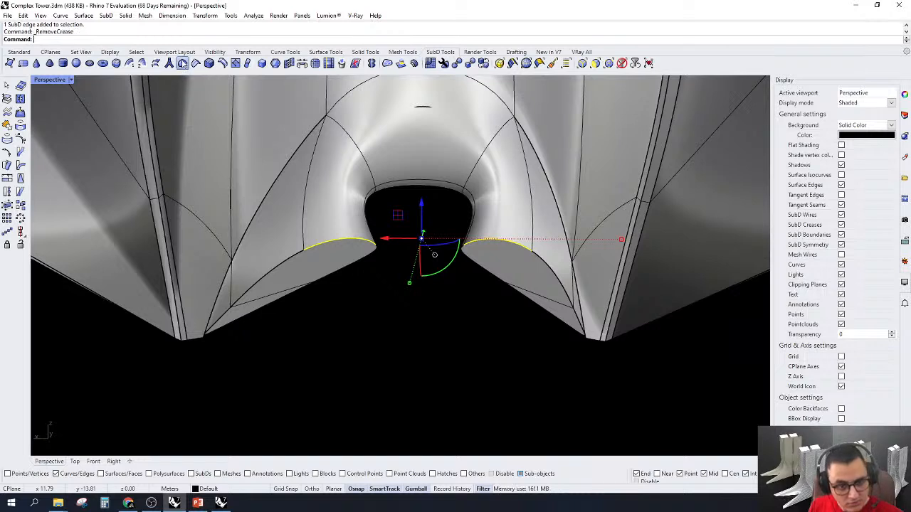
Try creasing the edges around the rim of the leg arch opening
scroll(389, 185, "up", 2)
left_click(496, 194)
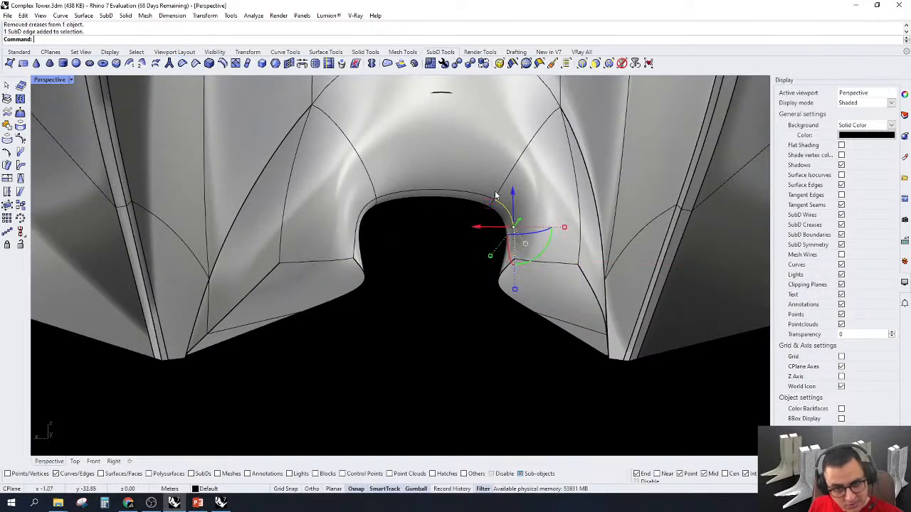
left_click(466, 199, "shift")
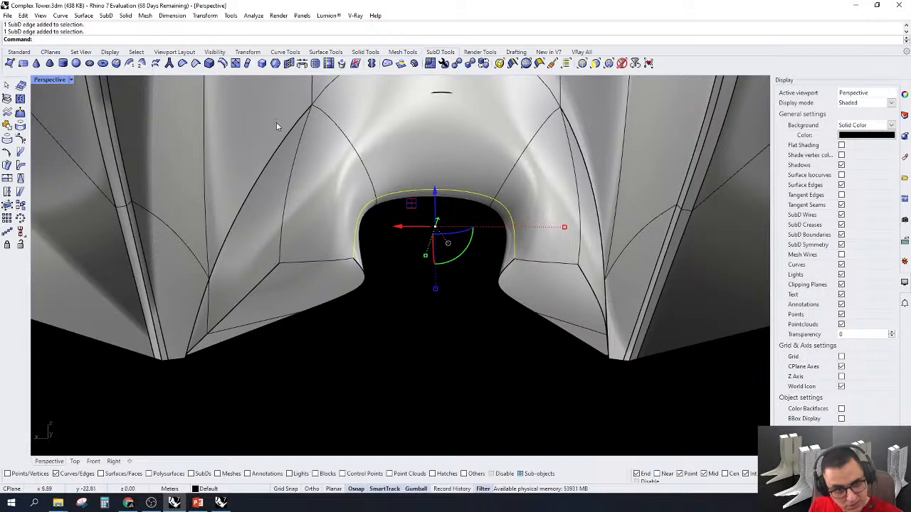
left_click(196, 63)
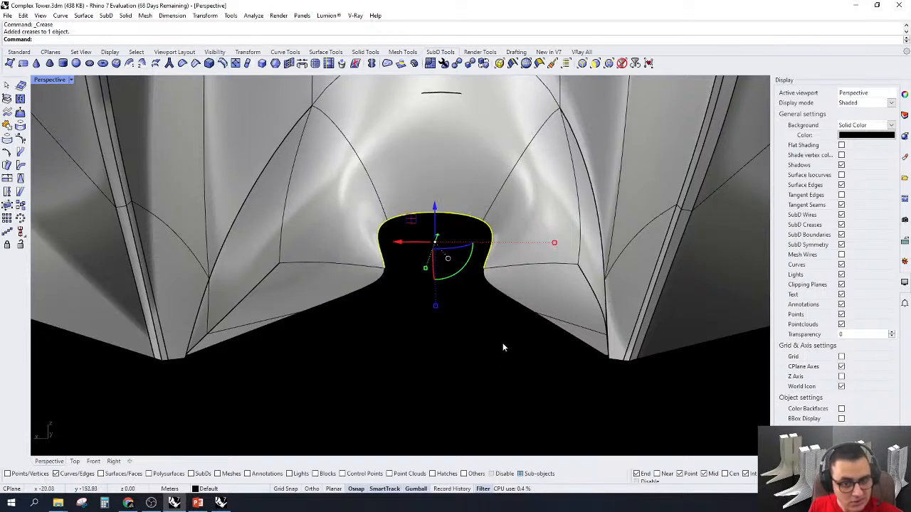
left_click(464, 361)
Try creasing the curved edge loop above the opening, including the side edges running down both legs
right_click_drag(464, 362, 510, 371)
scroll(581, 144, "up", 5)
right_click_drag(507, 329, 558, 305)
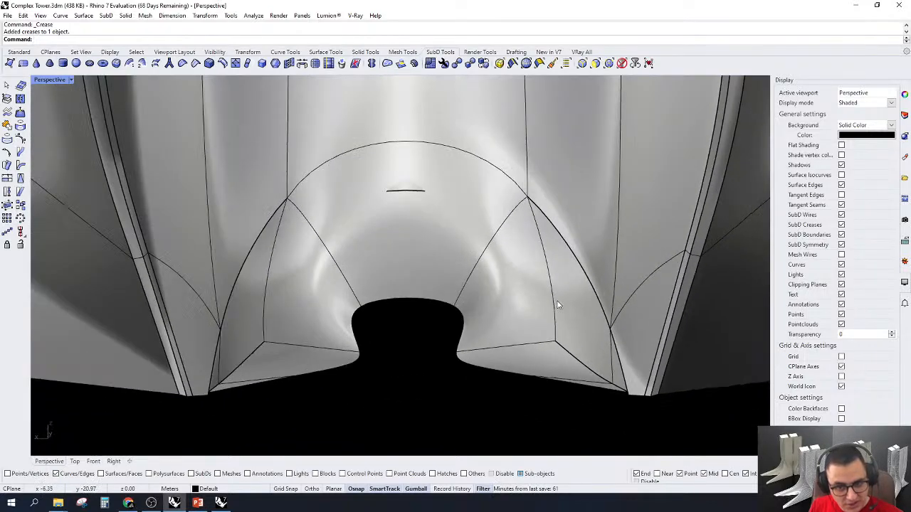
right_click_drag(549, 339, 495, 178)
left_click(559, 322)
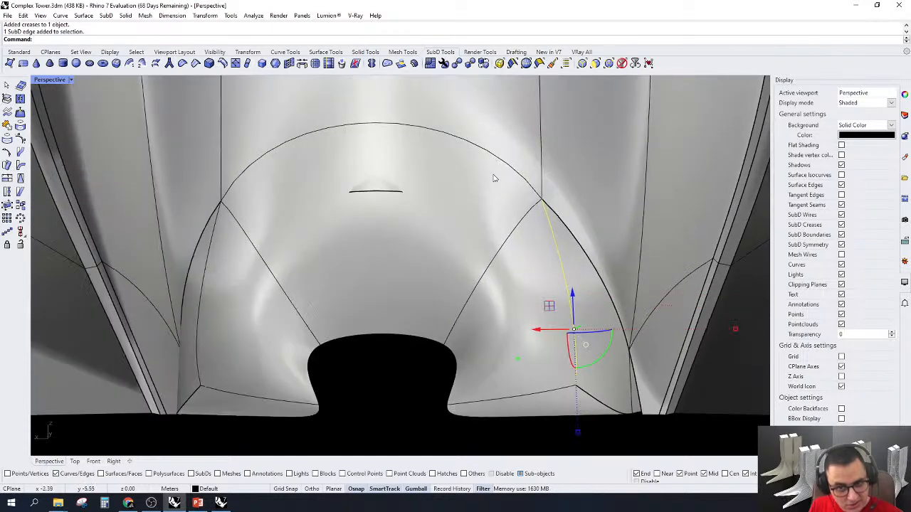
left_click(496, 161, "shift")
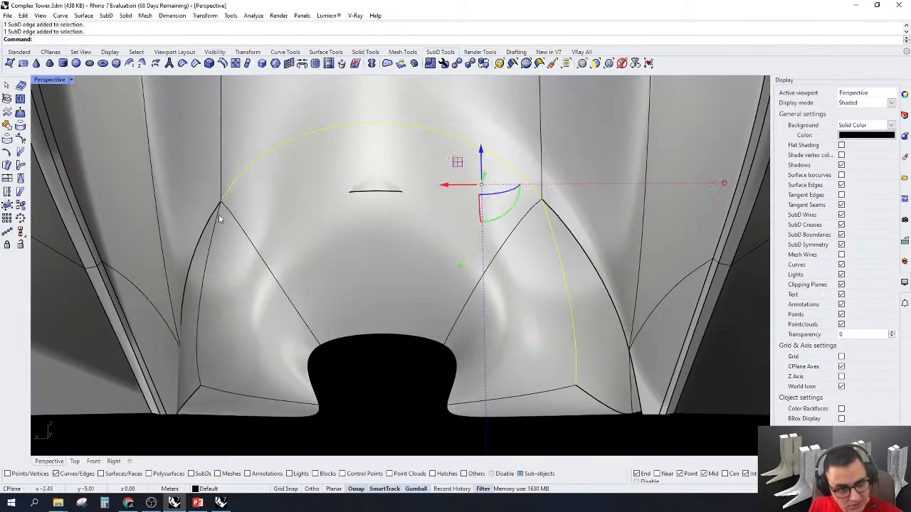
left_click(219, 214, "shift")
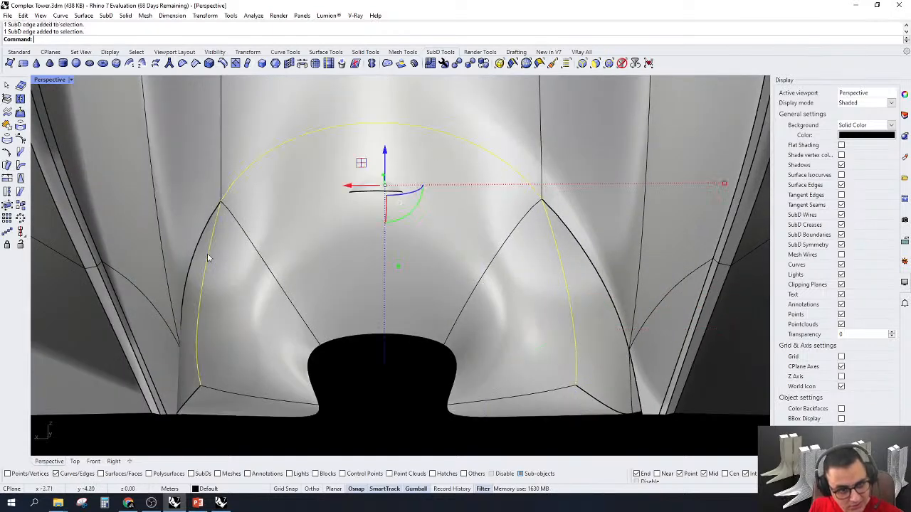
left_click(196, 64)
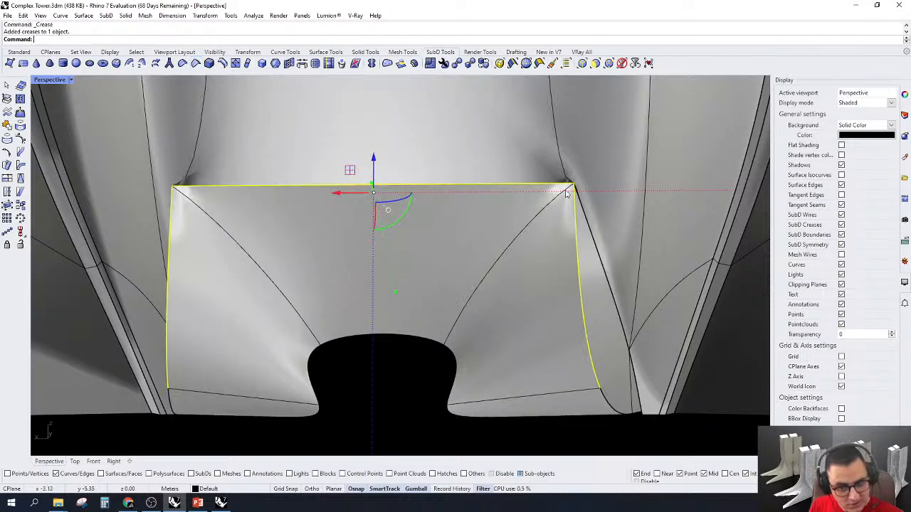
Check the sharp corners where the creased arch loop meets the outer wall, and undo the last crease
right_click_drag(567, 193, 555, 211)
scroll(410, 255, "up", 3)
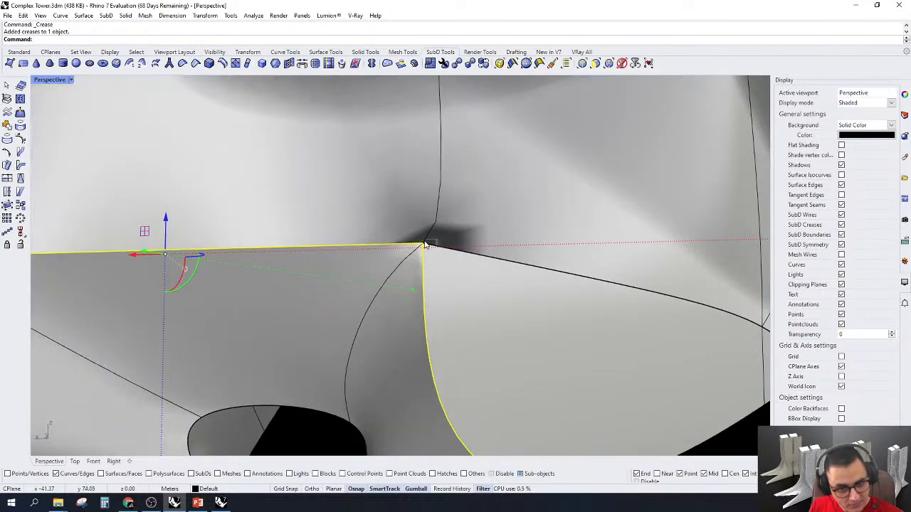
left_click(424, 246, "ctrl")
key("Escape")
scroll(387, 258, "up", 3)
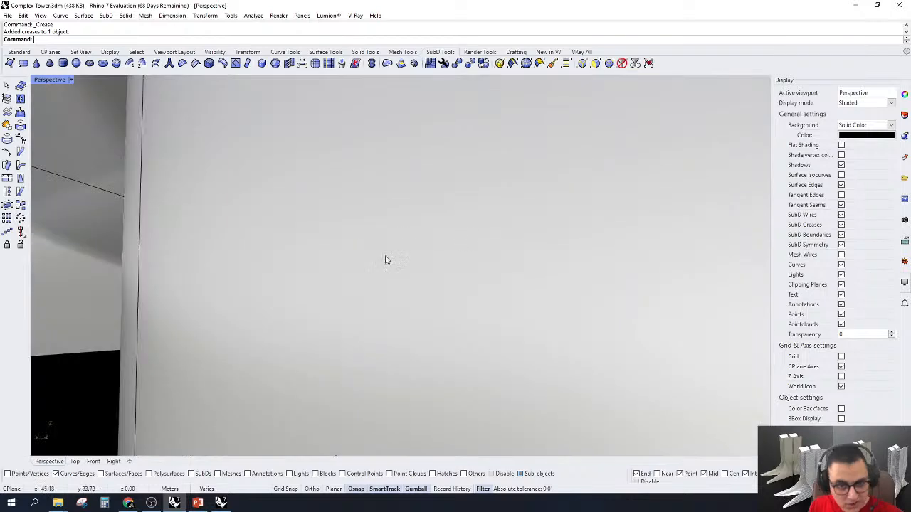
scroll(412, 263, "down", 3)
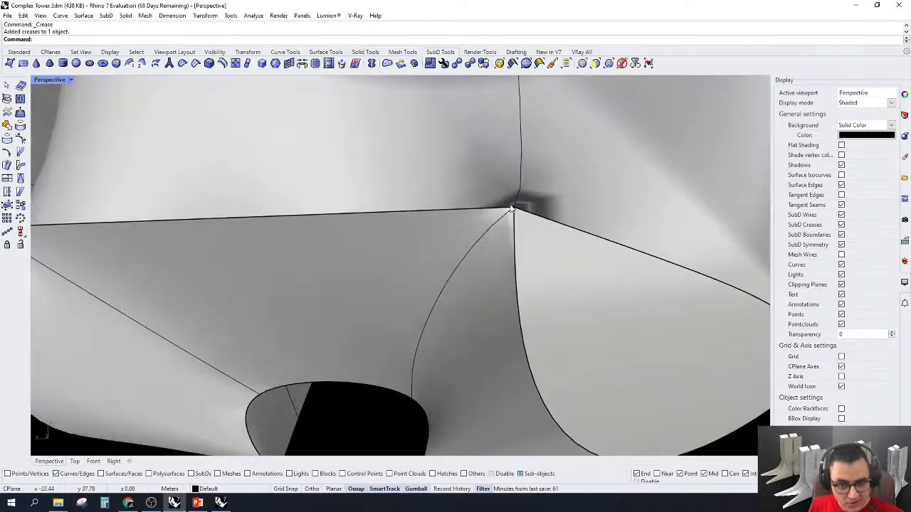
scroll(512, 251, "down", 2)
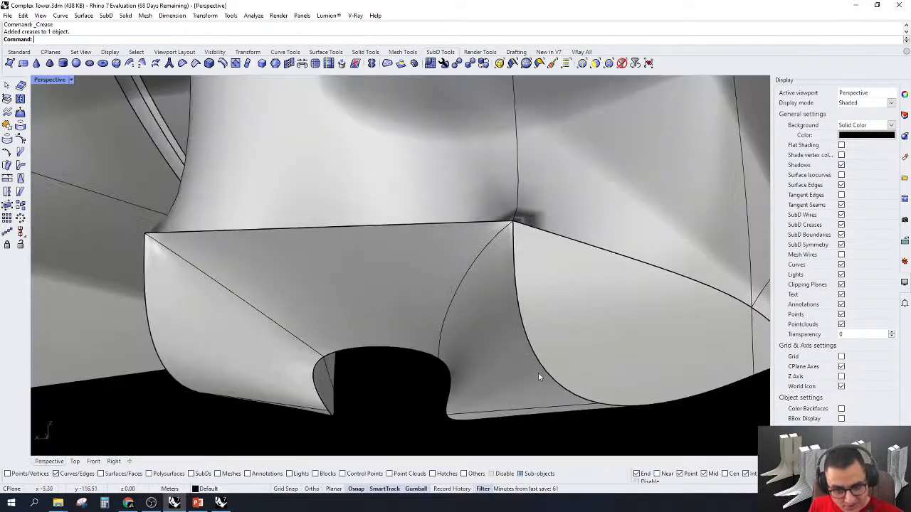
left_click(518, 299)
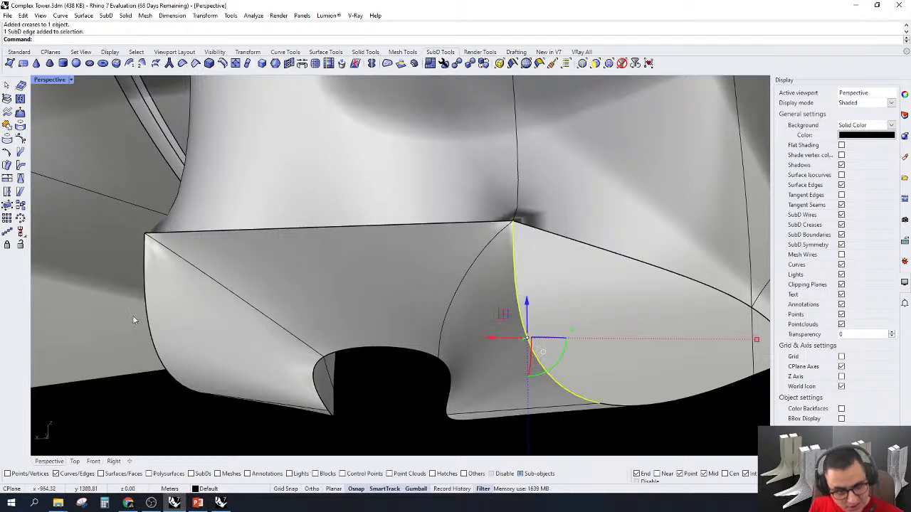
right_click_drag(141, 317, 173, 365)
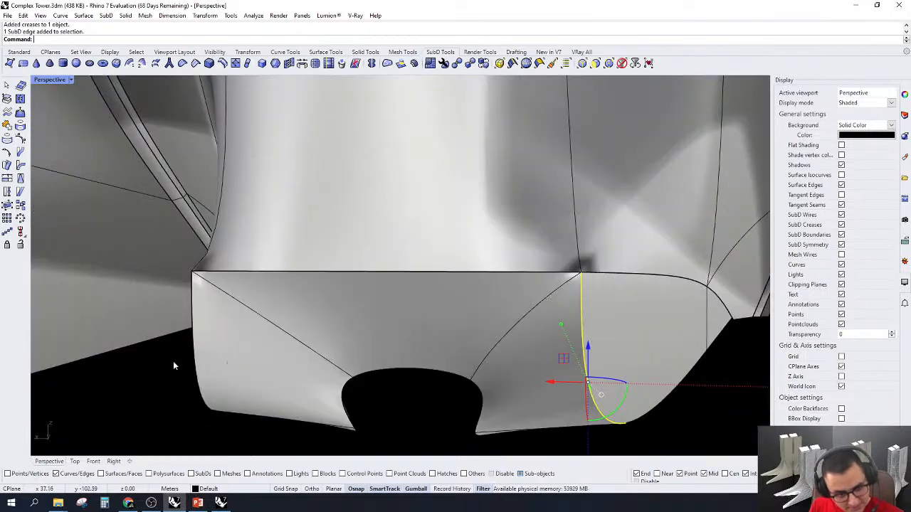
key("ctrl+z")
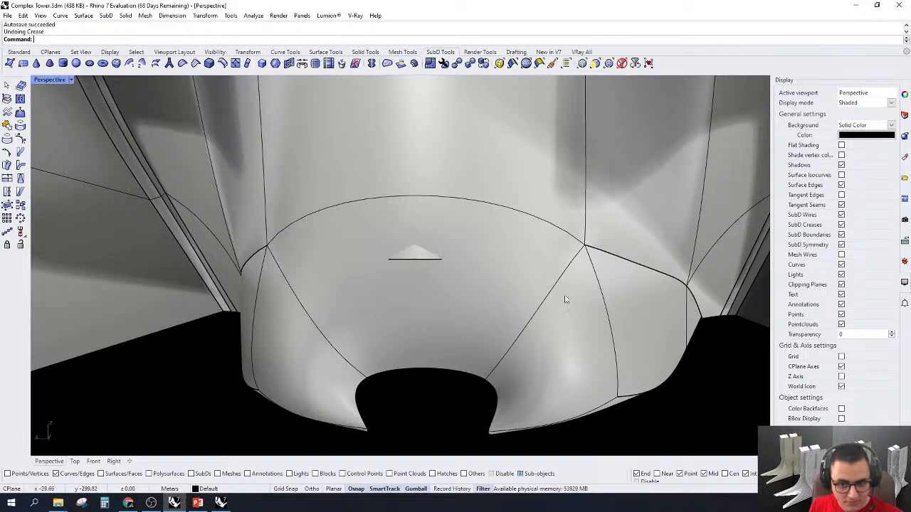
Crease the arch opening's rim edges together with the two short cross edges on the legs
right_click_drag(627, 272, 642, 247)
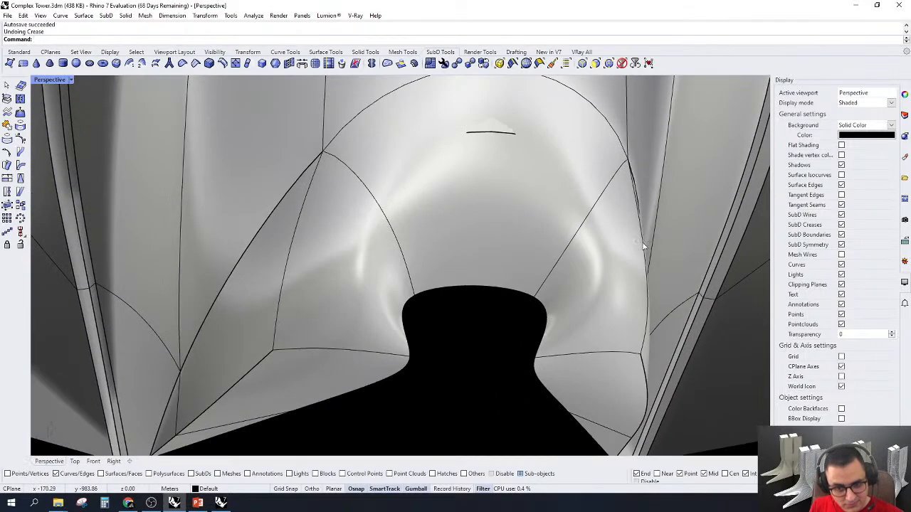
left_click(600, 351)
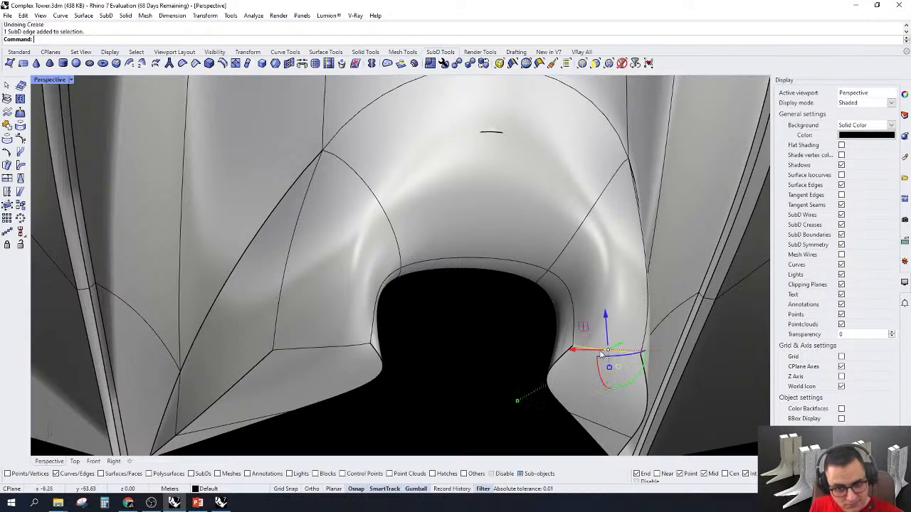
left_click(339, 350, "shift")
left_click(572, 298, "shift")
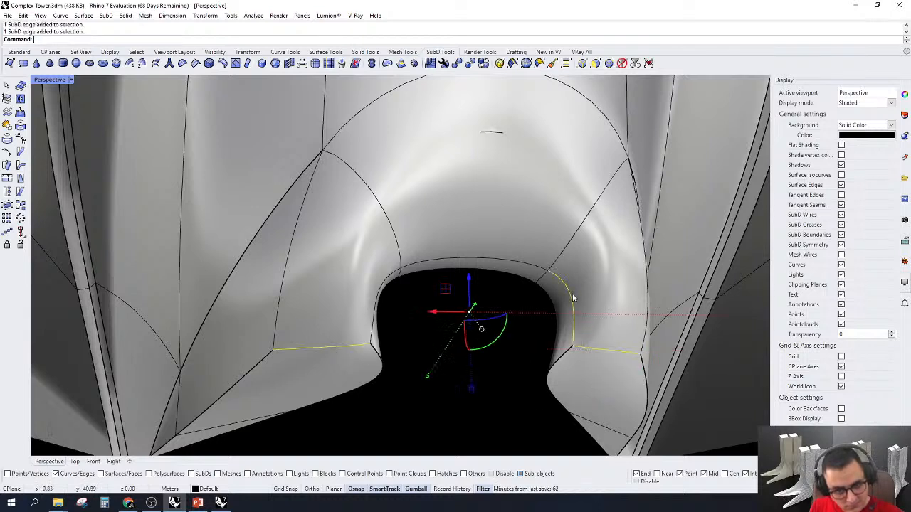
left_click(428, 257, "shift")
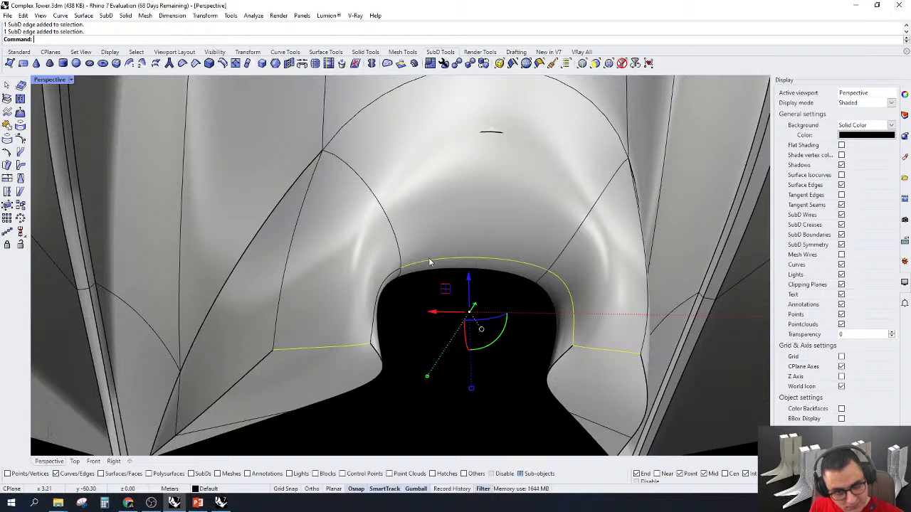
left_click(379, 290, "shift")
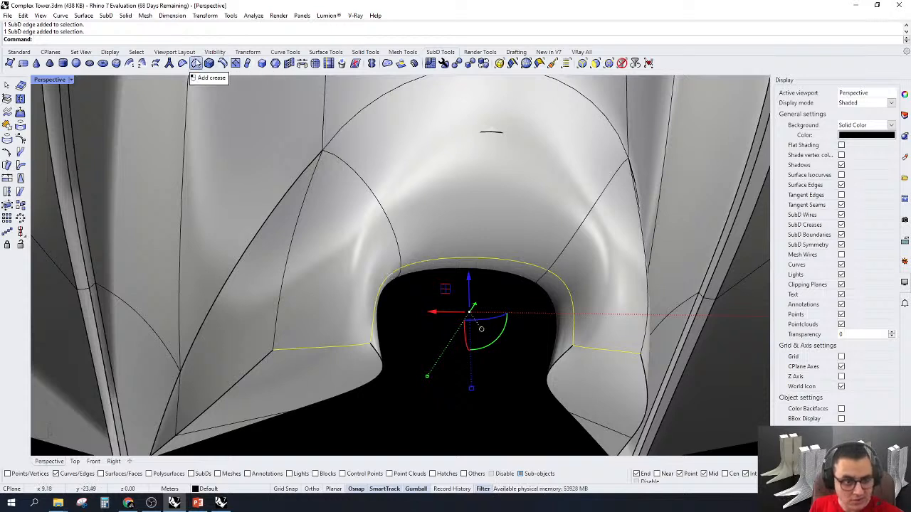
left_click(196, 63)
left_click(533, 370)
right_click_drag(533, 370, 727, 434)
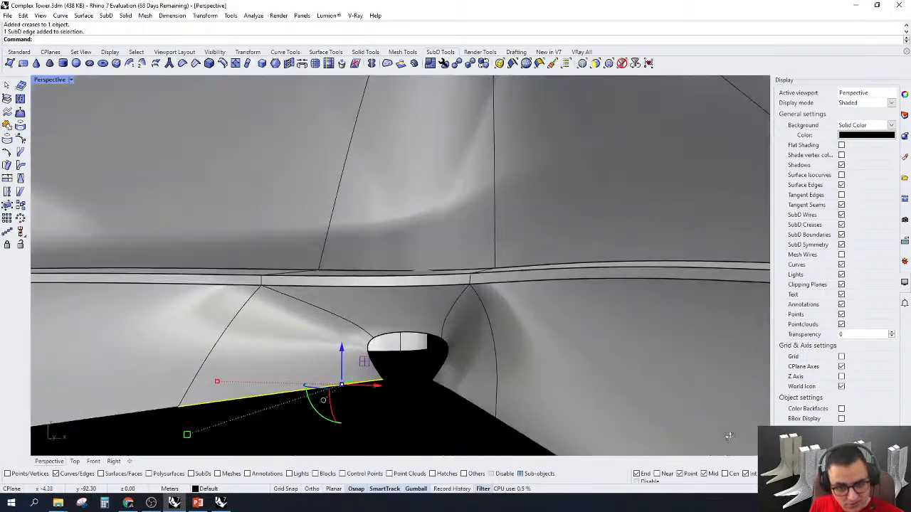
key("Escape")
Examine the leg arch from outside and switch the SubDs to flat display
scroll(491, 334, "down", 3)
right_click_drag(492, 334, 421, 301)
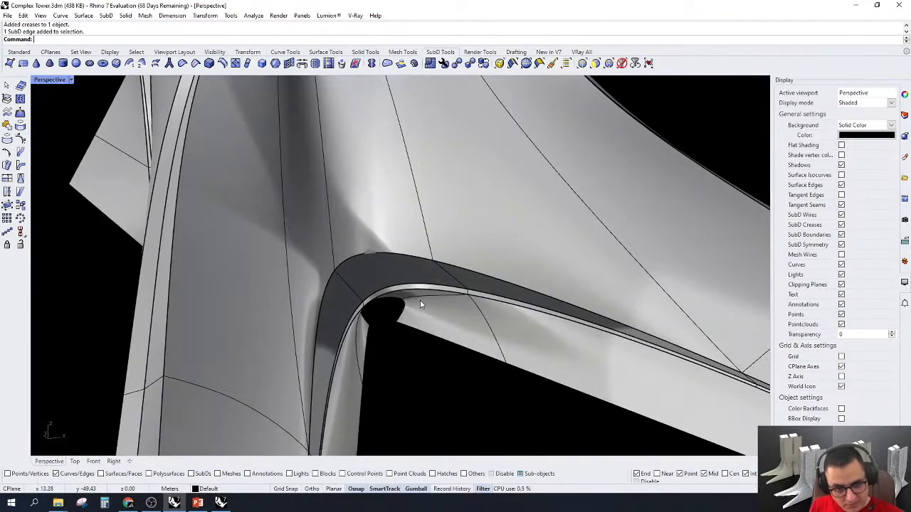
key("Tab")
right_click_drag(397, 272, 526, 345)
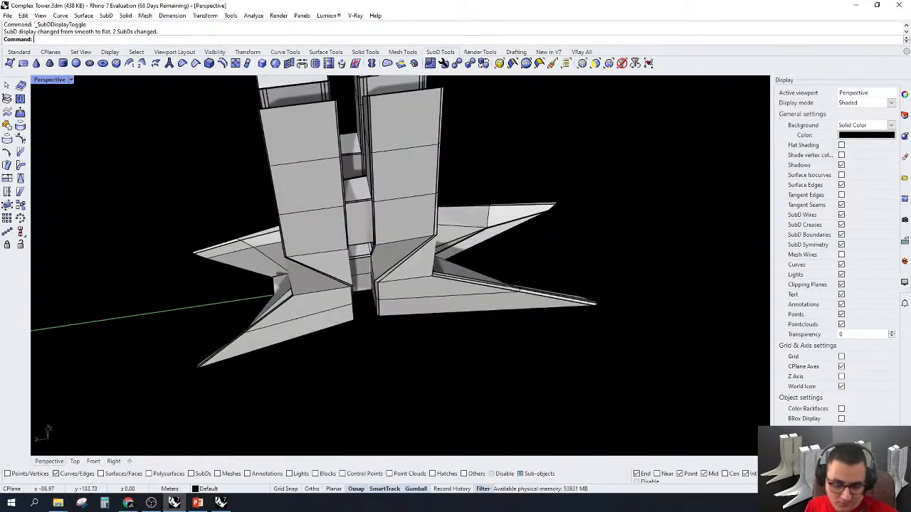
key("Return")
scroll(395, 329, "up", 2)
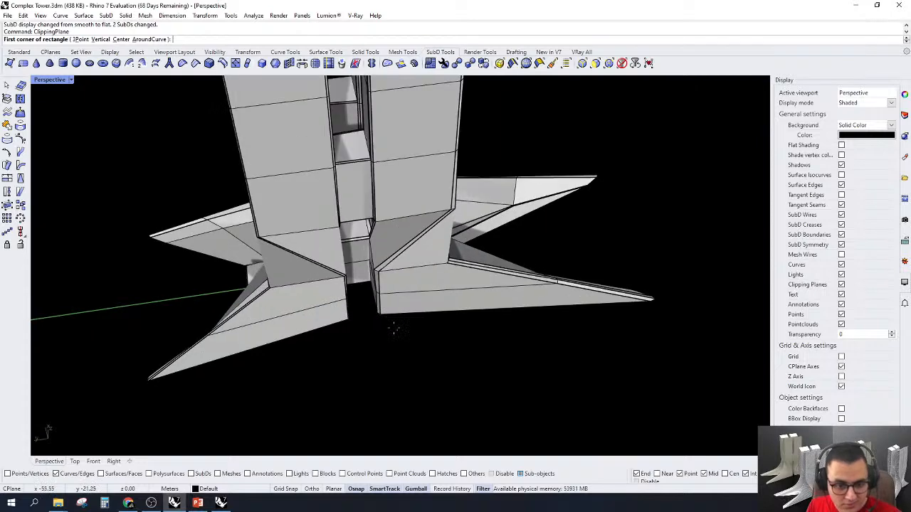
left_click(379, 314)
right_click_drag(395, 358, 590, 308)
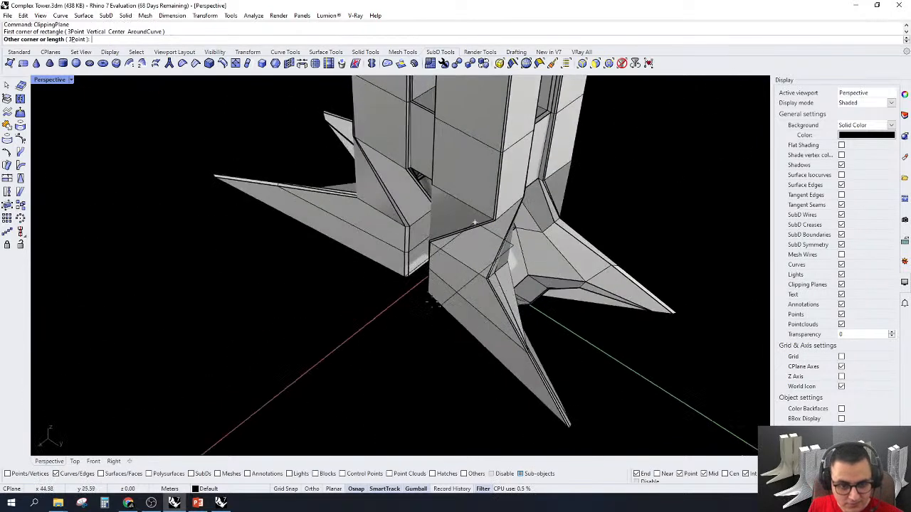
scroll(416, 278, "up", 5)
left_click(383, 263)
Create a vertical clipping plane along the leg gap, between base vertices on opposite sides of the tower, extending downward
key("Return")
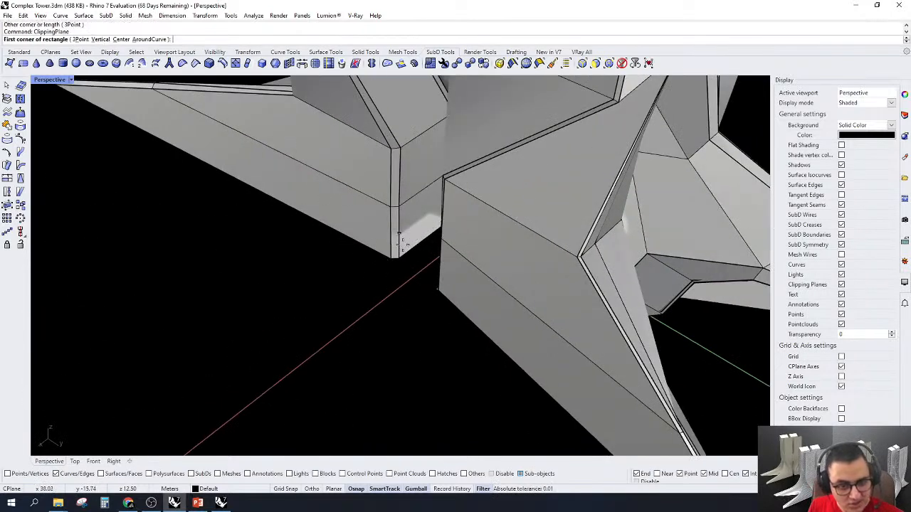
left_click(101, 39)
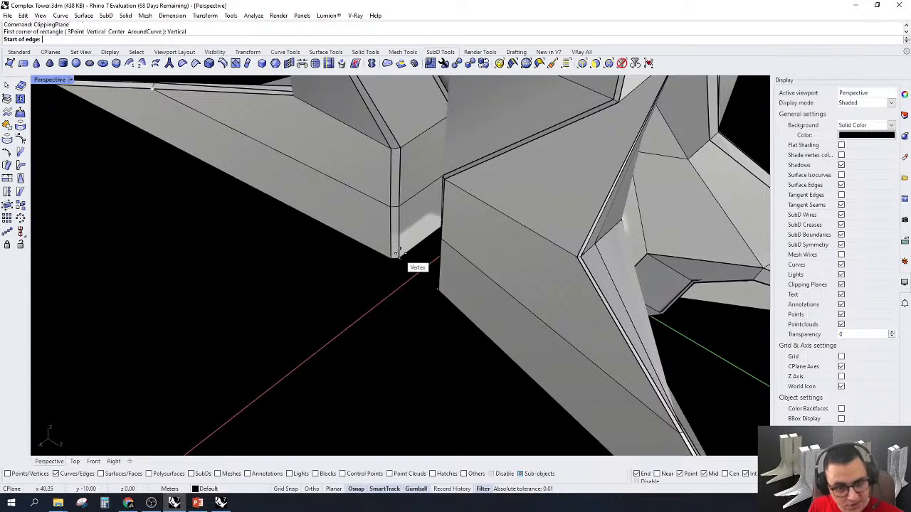
left_click(390, 258)
scroll(266, 297, "down", 6)
right_click_drag(384, 260, 192, 284)
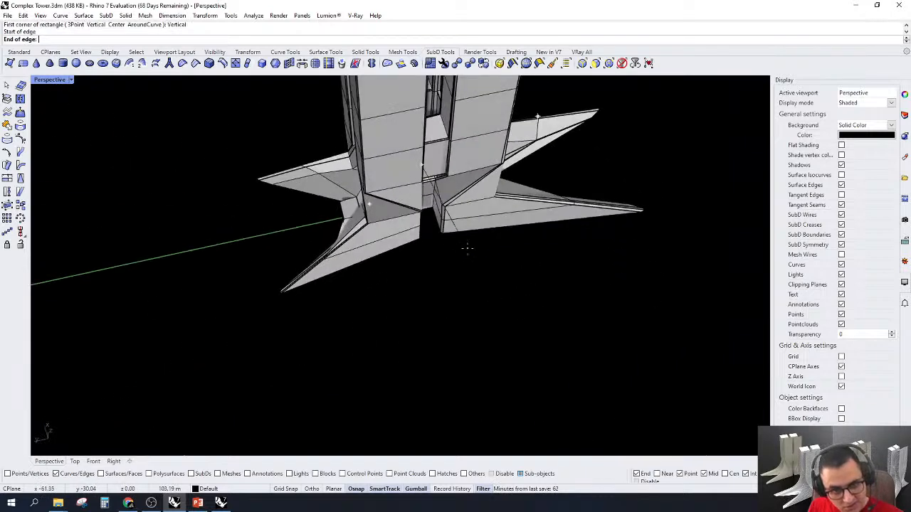
scroll(468, 249, "up", 6)
left_click(427, 229)
scroll(488, 309, "down", 5)
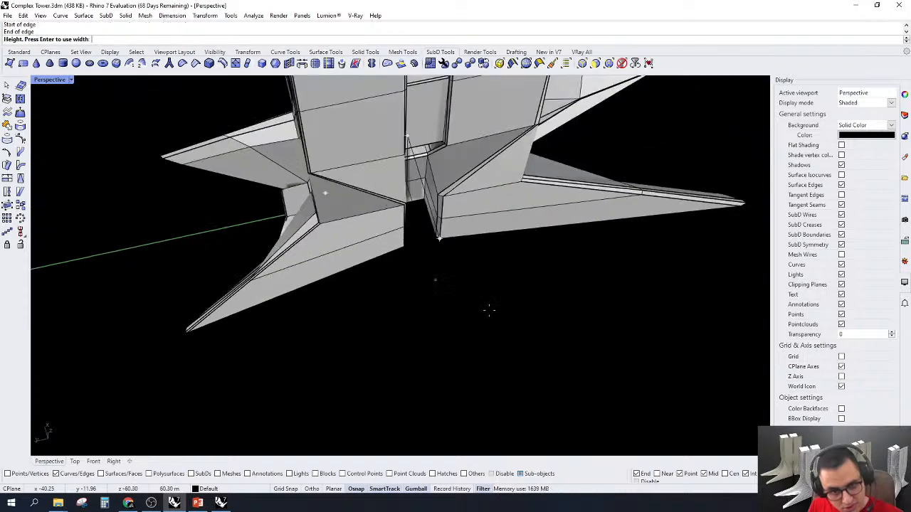
left_click(448, 325)
Set the Perspective view to Wireframe and try to window-select the clipping plane below the legs
left_click_drag(493, 284, 405, 321)
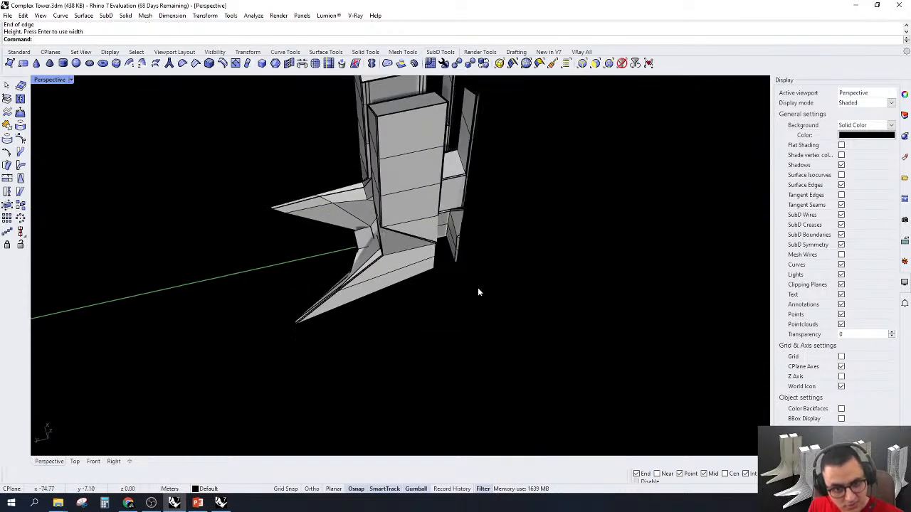
scroll(486, 280, "up", 4)
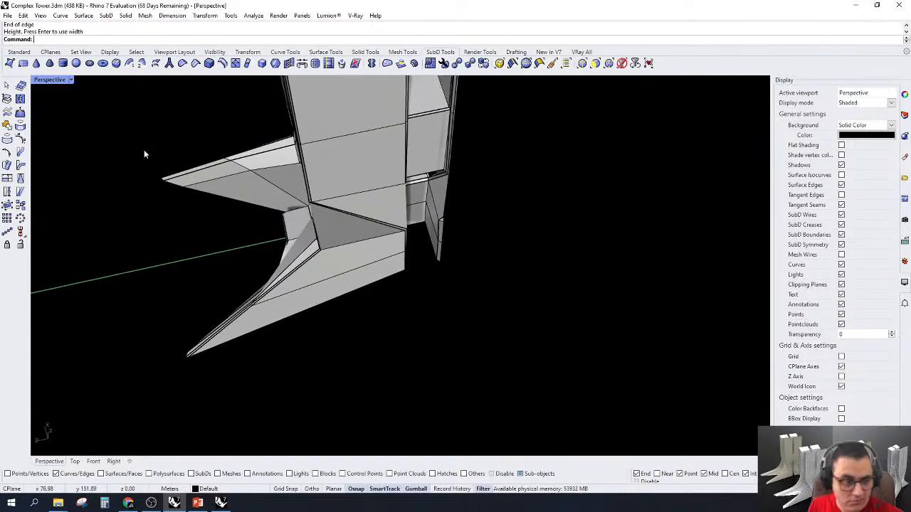
left_click(71, 80)
left_click(57, 114)
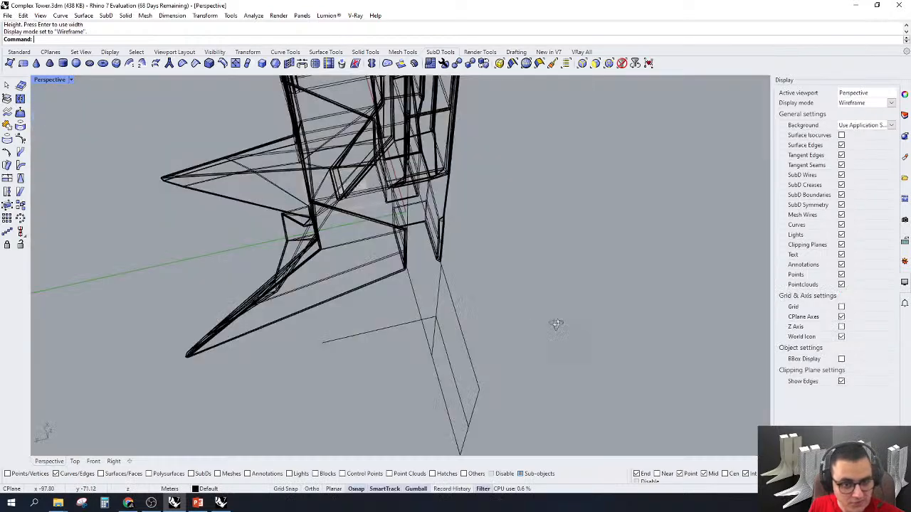
left_click_drag(507, 354, 389, 415)
right_click_drag(496, 247, 515, 316)
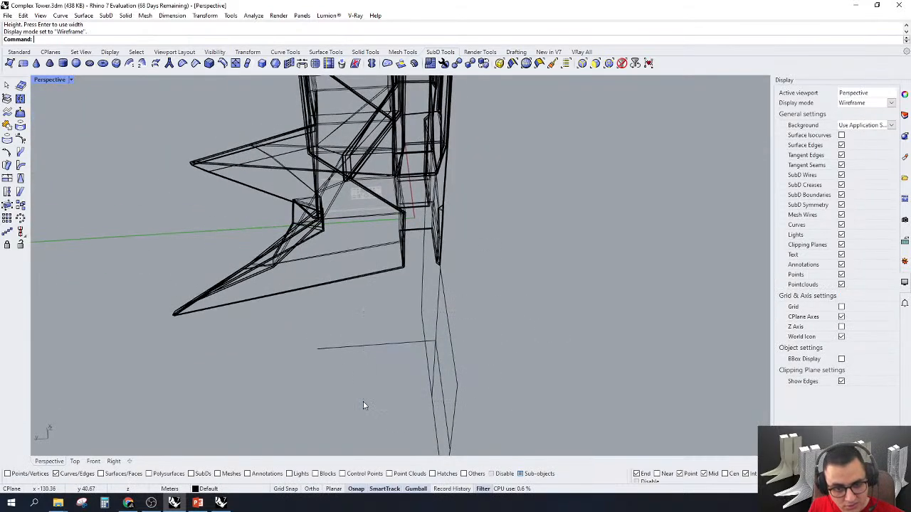
Show the layers list, then select the clipping plane below the legs and rotate it to face the opposite direction
left_click(904, 96)
left_click(904, 116)
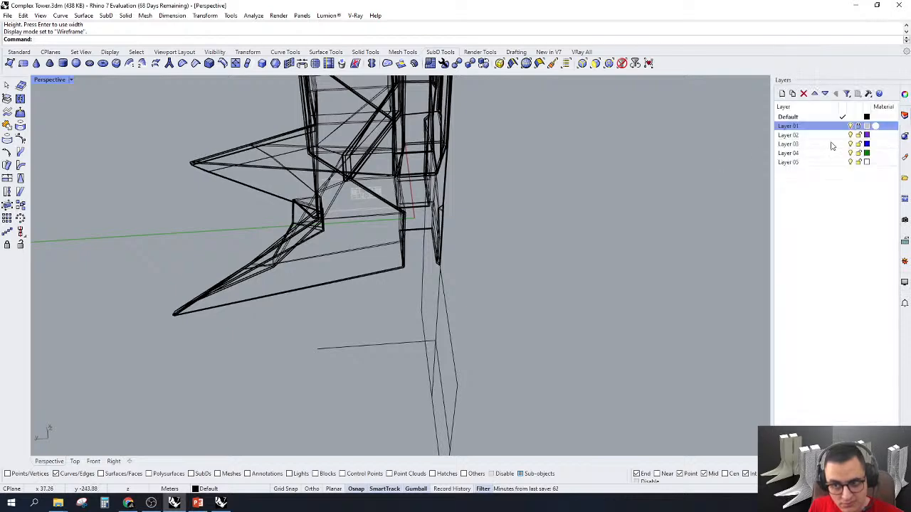
scroll(560, 201, "down", 8)
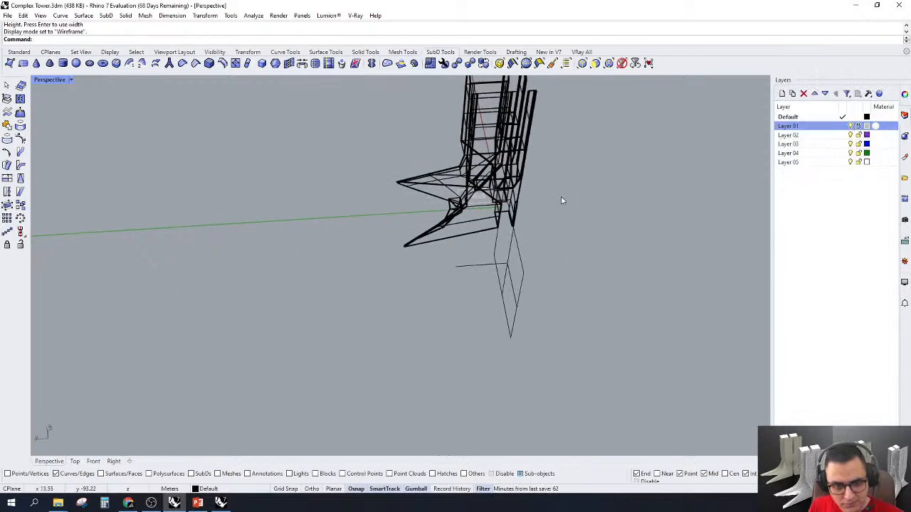
scroll(573, 269, "up", 6)
left_click(621, 64)
left_click_drag(567, 268, 390, 382)
right_click_drag(441, 318, 460, 318)
left_click(490, 265)
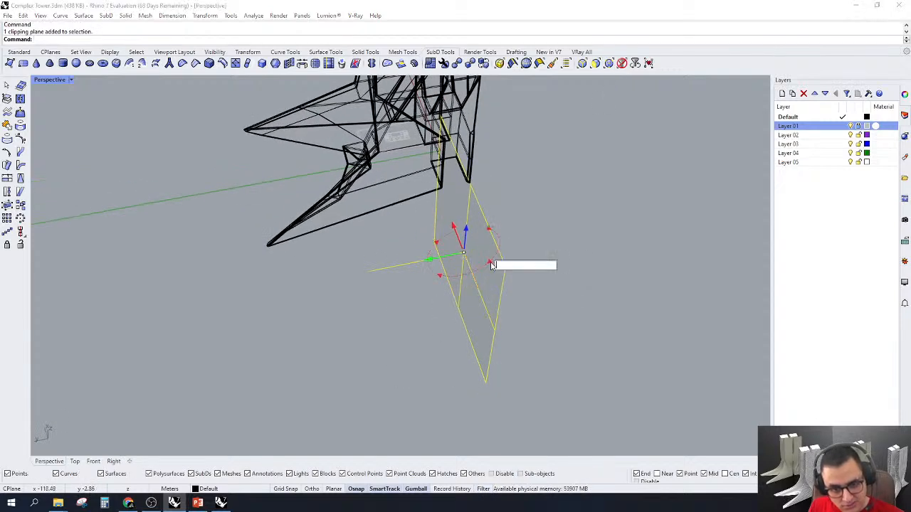
type("18")
key("Return")
Set the Perspective view to Shaded and select the clipping plane below the legs
right_click_drag(490, 266, 328, 302)
scroll(328, 303, "up", 3)
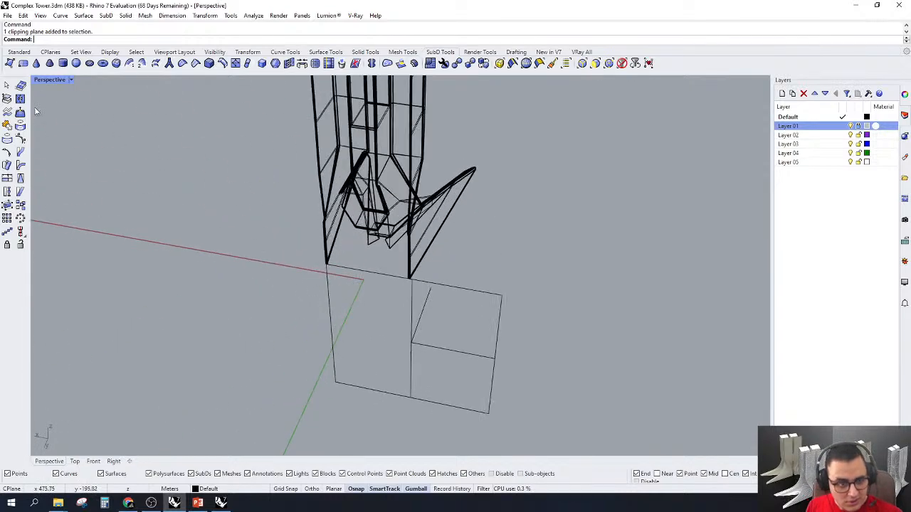
left_click(69, 79)
left_click(67, 125)
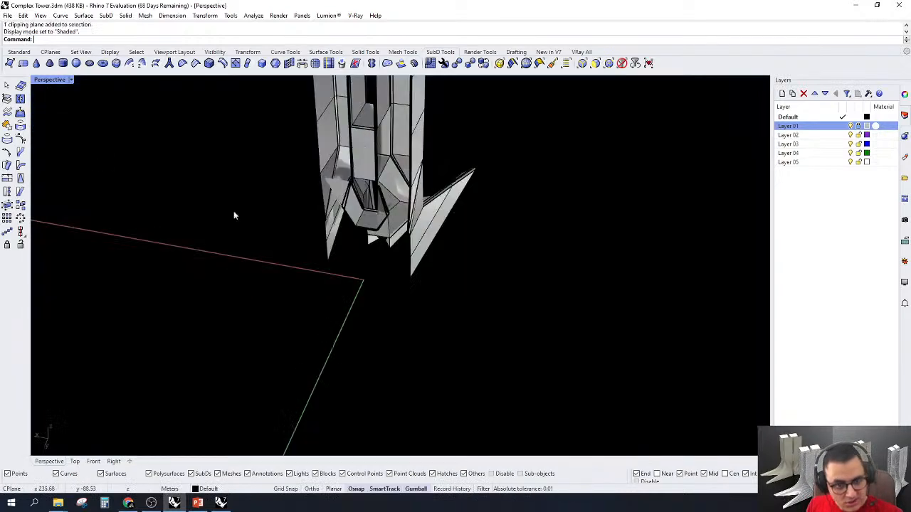
scroll(410, 278, "up", 4)
left_click_drag(582, 288, 540, 329)
right_click_drag(417, 412, 383, 381)
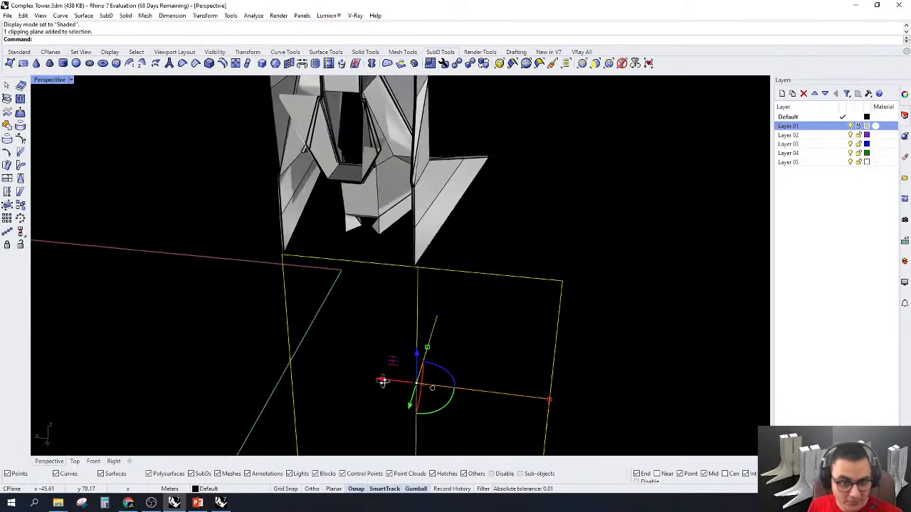
Examine the sectioned leg arch from underneath, comparing the SubDs in smooth and flat display
scroll(405, 213, "up", 6)
right_click_drag(363, 283, 297, 203)
scroll(355, 249, "up", 4)
scroll(287, 217, "up", 5)
left_click(288, 224)
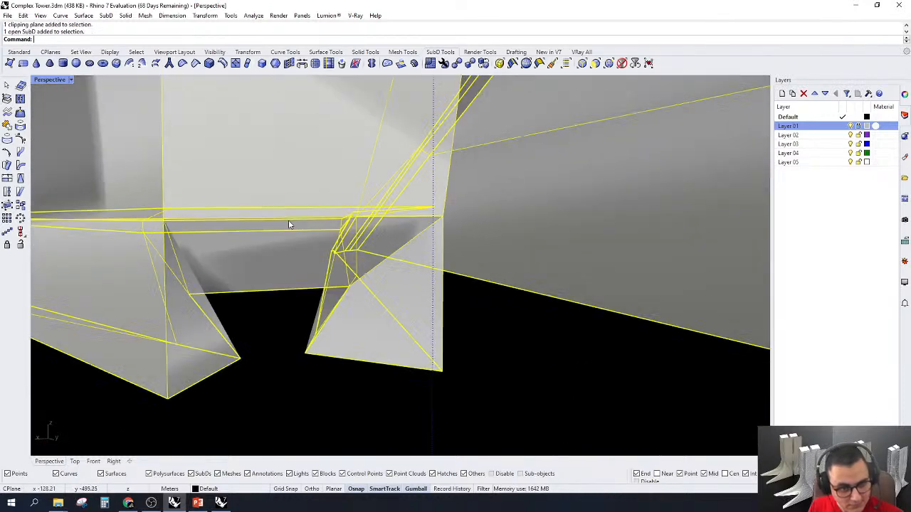
key("Escape")
right_click_drag(318, 249, 328, 183)
scroll(333, 259, "down", 2)
left_click(378, 188)
key("Escape")
key("Tab")
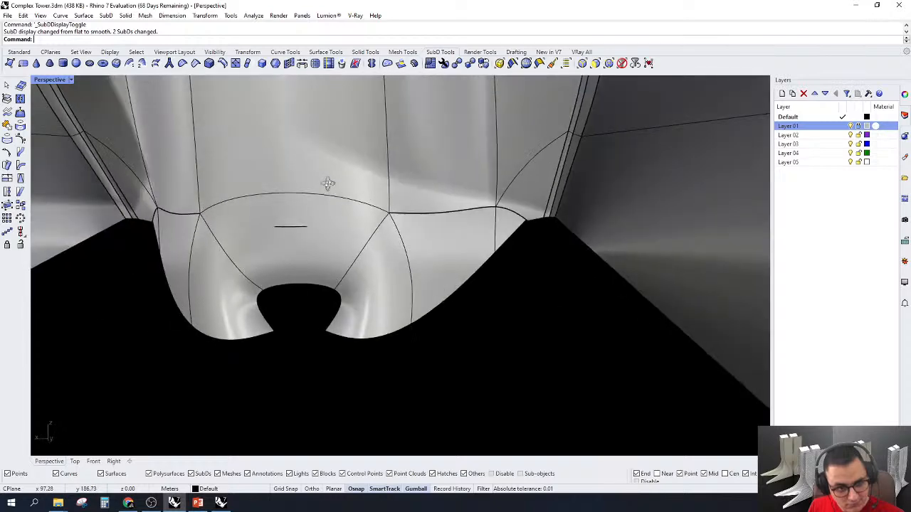
key("Tab")
left_click(506, 232)
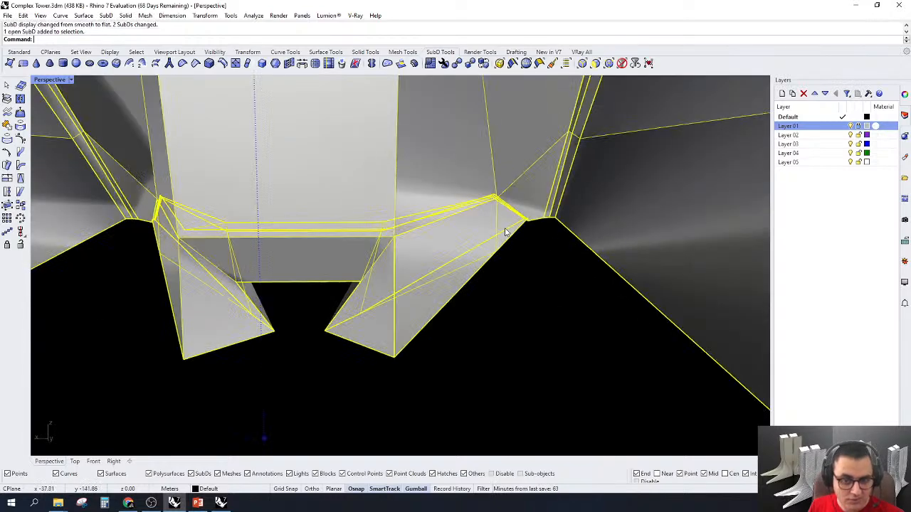
key("Escape")
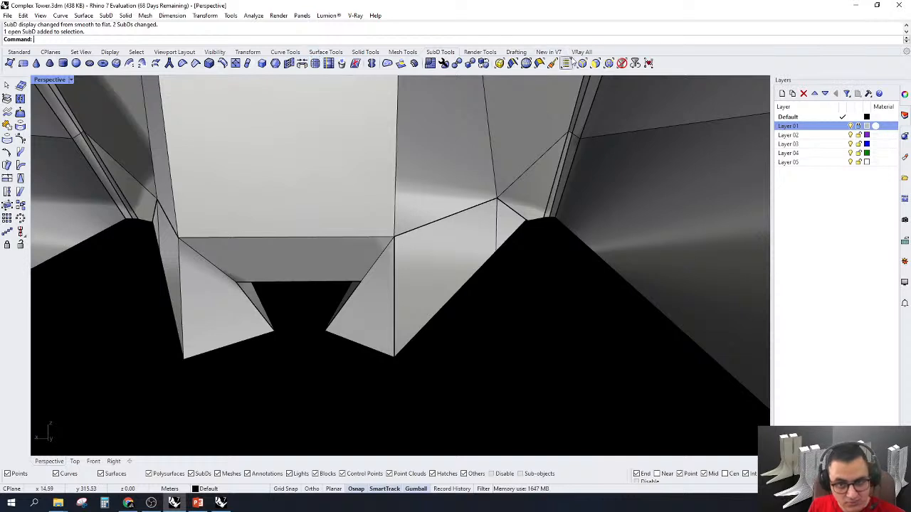
Restrict selection to faces and select the SubD faces around the arch opening and the adjoining leg sides
left_click(594, 66)
left_click(514, 240)
left_click(463, 254, "shift")
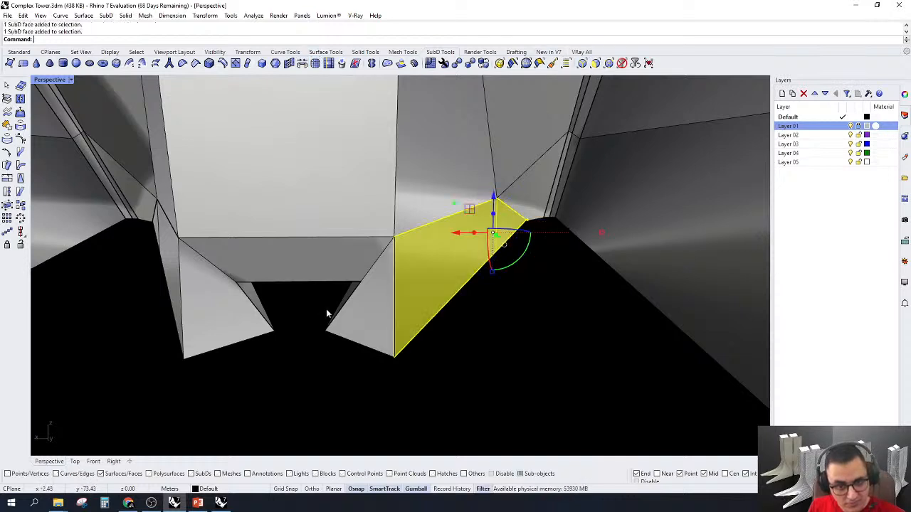
left_click(387, 318, "shift")
left_click(387, 319, "ctrl")
left_click(366, 284, "shift")
left_click(347, 297, "shift")
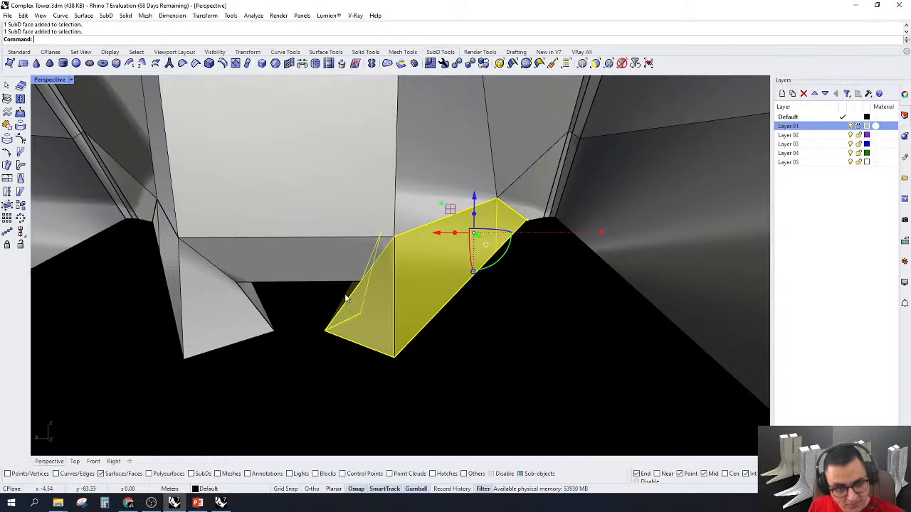
left_click(359, 256, "shift")
left_click(257, 312, "shift")
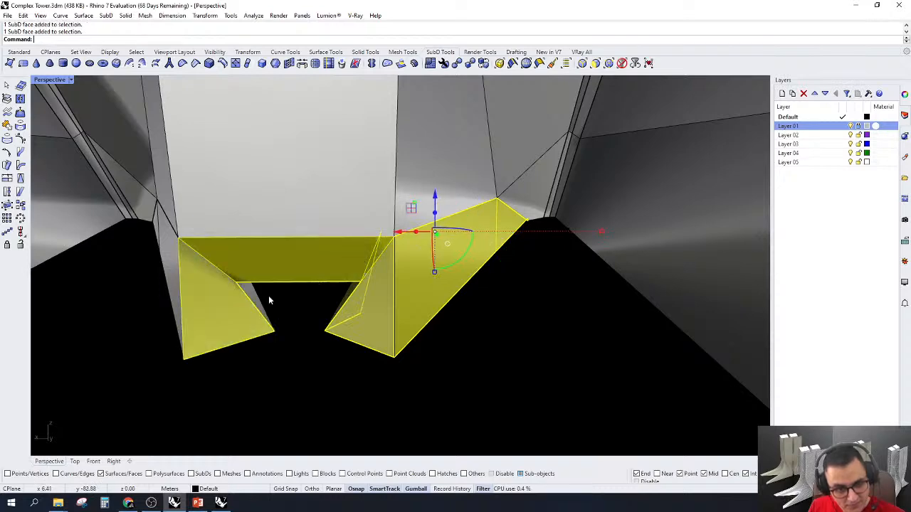
left_click(172, 290, "shift")
Extend the face selection to the lower inner faces running along both long legs
right_click_drag(152, 239, 276, 324)
left_click(414, 341, "shift")
scroll(347, 231, "down", 6)
scroll(410, 408, "up", 6)
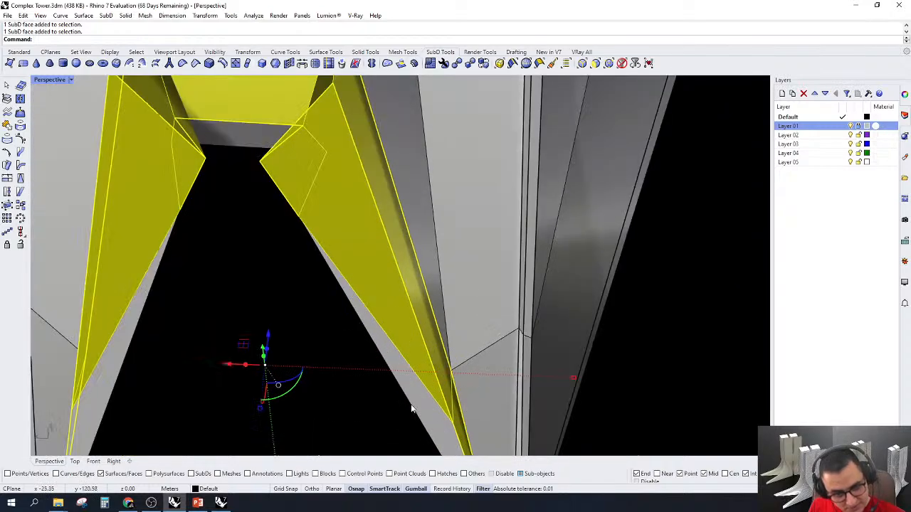
left_click(429, 394, "shift")
scroll(414, 284, "down", 10)
scroll(392, 337, "up", 4)
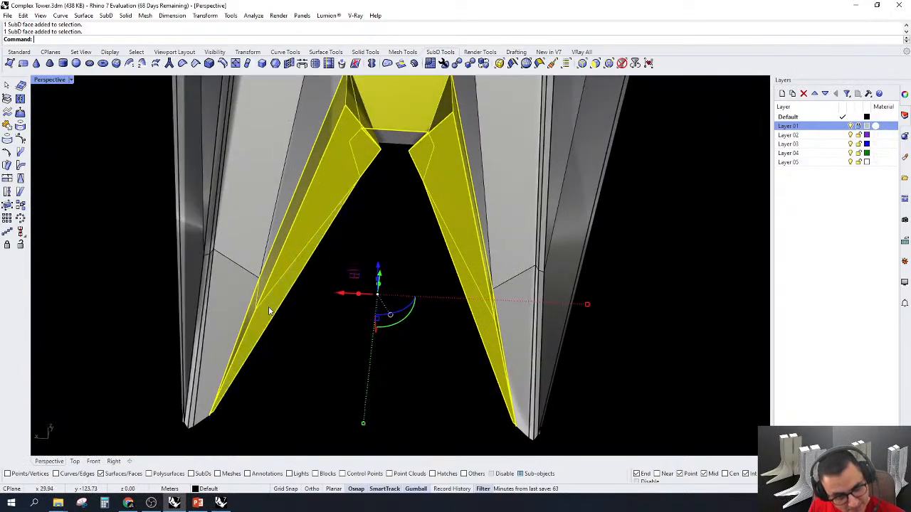
right_click_drag(384, 356, 548, 447)
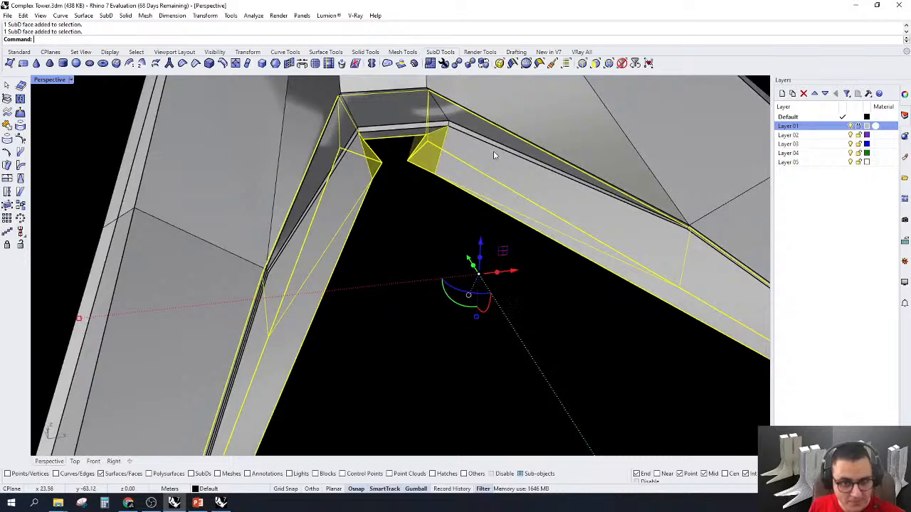
Add the arch's underside, rim strip and inner leg faces on the opposite side to the selection
scroll(493, 151, "up", 3)
left_click(460, 128, "shift")
left_click(393, 111, "shift")
left_click(251, 143, "shift")
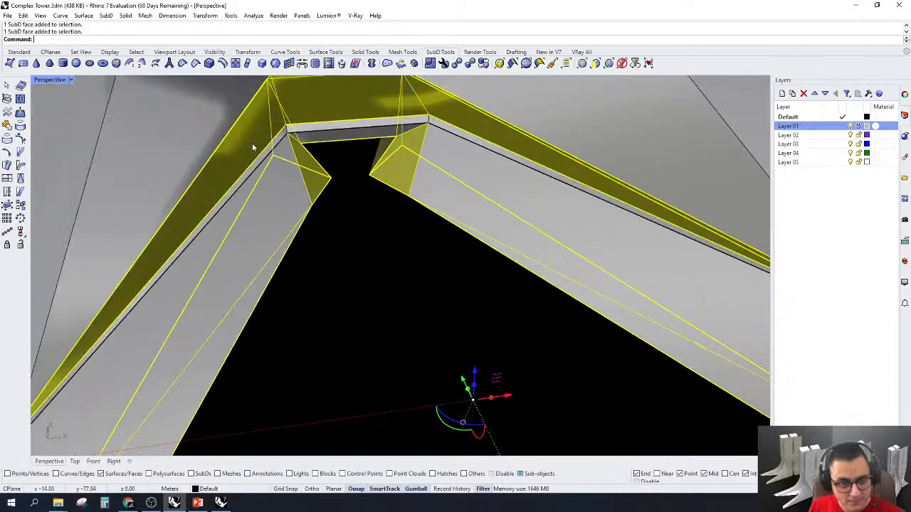
left_click(304, 139, "shift")
left_click(278, 152, "shift")
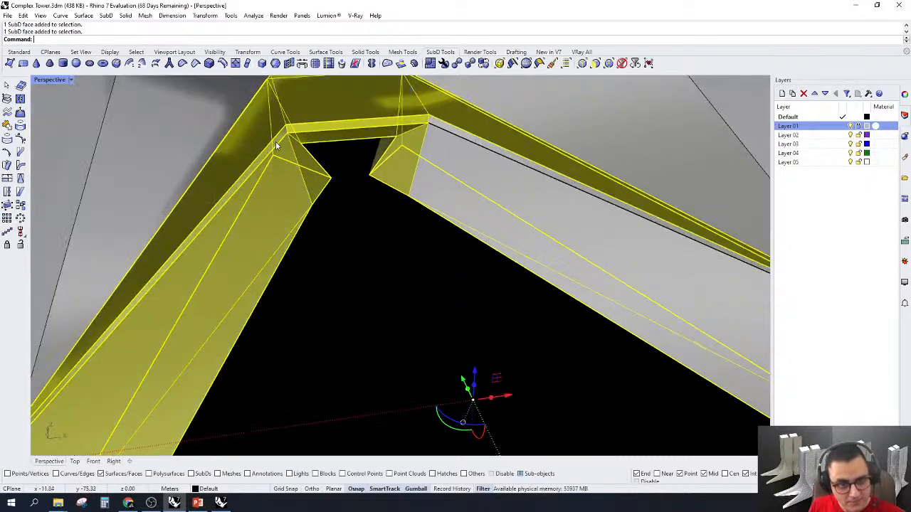
left_click(429, 163, "shift")
left_click(403, 155, "shift")
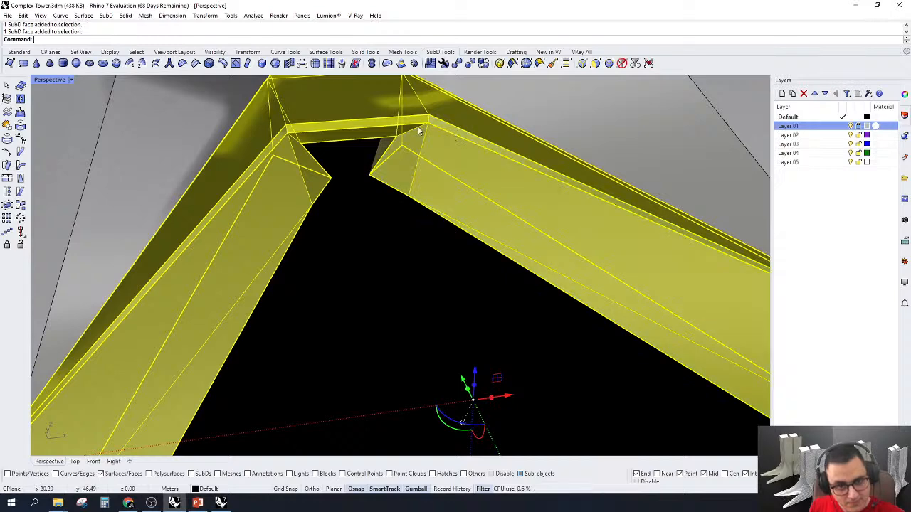
Add the thin rim faces along both legs to the selection, keeping the wide outer leg faces out of it
scroll(422, 100, "down", 6)
scroll(270, 260, "up", 7)
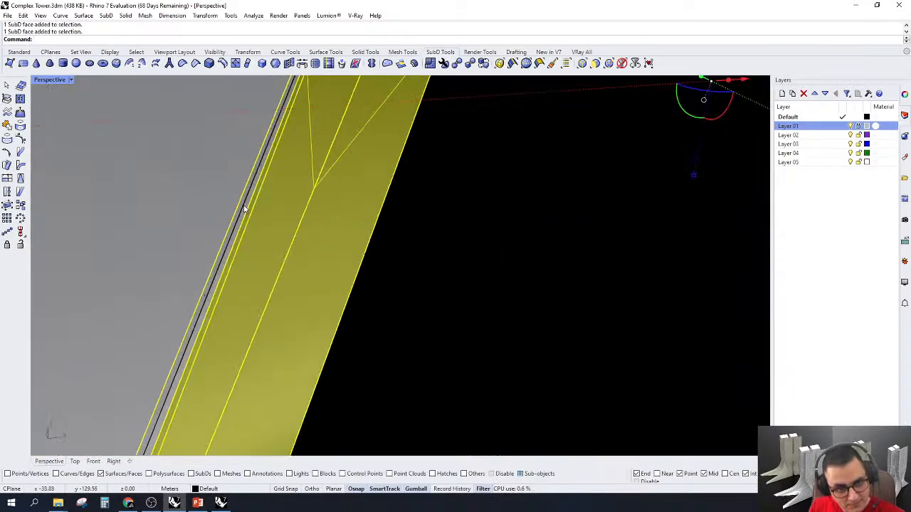
left_click(244, 208, "shift")
left_click(242, 210, "shift")
scroll(241, 235, "down", 5)
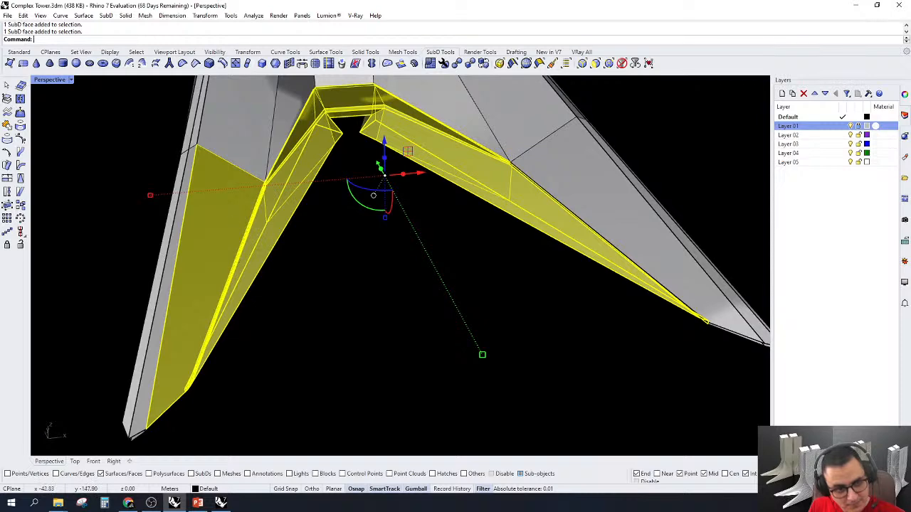
left_click(194, 285, "ctrl")
scroll(647, 240, "up", 7)
left_click(371, 242, "shift")
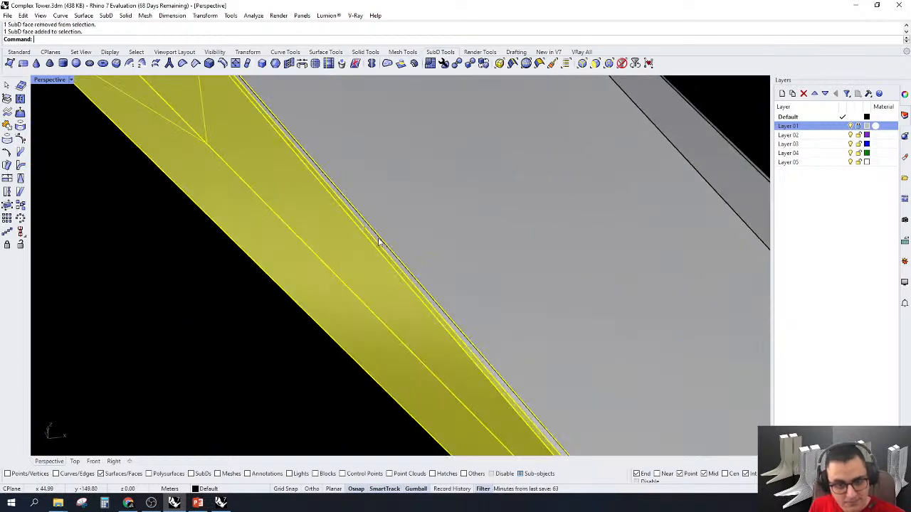
left_click(378, 241, "shift")
left_click(394, 258, "ctrl")
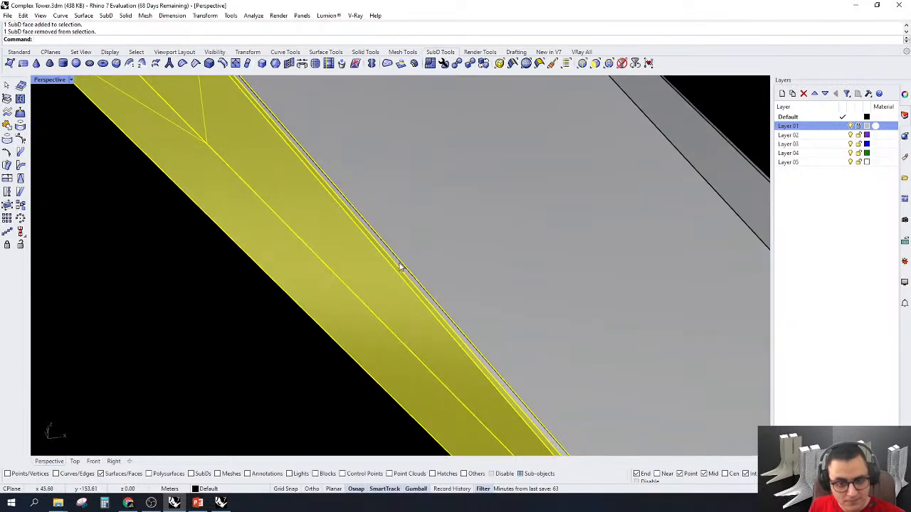
scroll(399, 264, "down", 7)
scroll(379, 196, "up", 9)
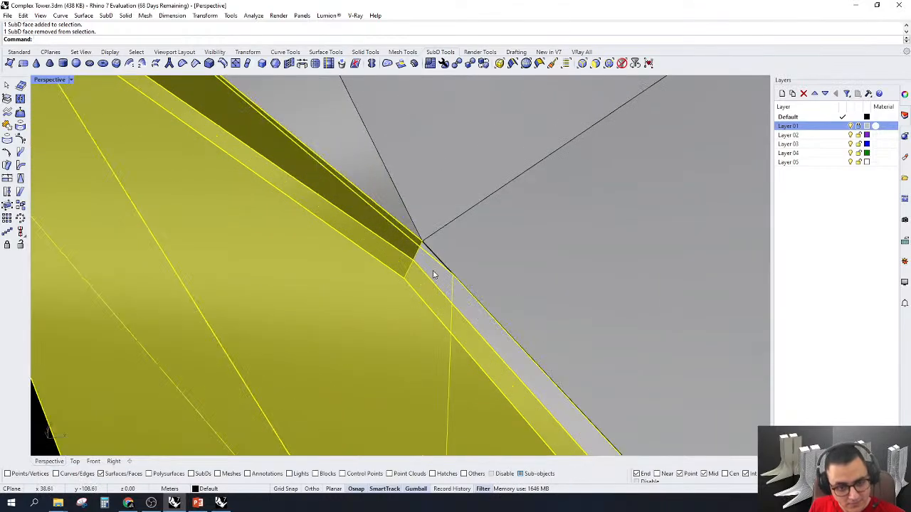
left_click(433, 274, "shift")
mouse_move(429, 271)
right_mouse_down()
mouse_move(472, 220)
mouse_move(470, 277)
mouse_move(495, 254)
mouse_move(456, 228)
mouse_move(482, 195)
mouse_move(416, 247)
mouse_move(434, 266)
right_mouse_up()
scroll(155, 266, "up", 10)
scroll(320, 239, "down", 5)
mouse_move(327, 238)
right_mouse_down()
mouse_move(311, 254)
mouse_move(337, 238)
mouse_move(327, 249)
right_mouse_up()
scroll(337, 238, "down", 6)
Extract the selected arch faces from the SubDs and switch to smooth display
left_click(20, 98)
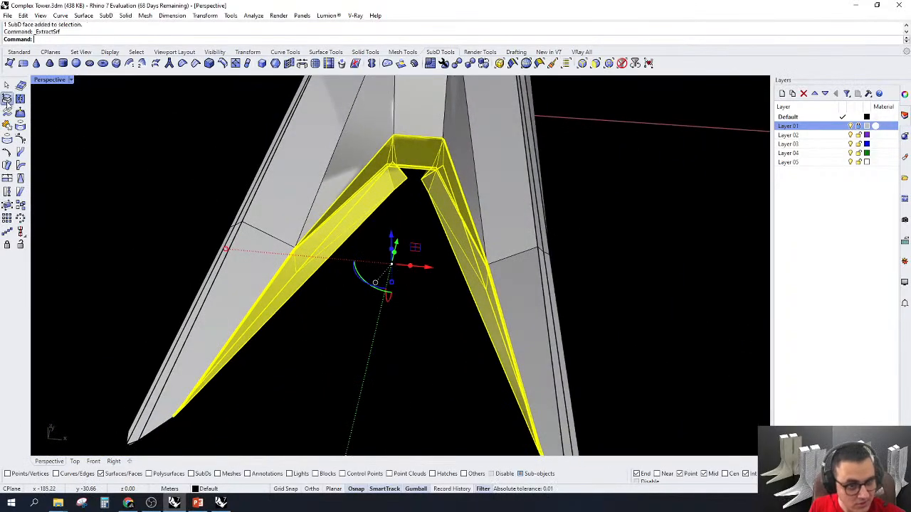
key("Tab")
right_click_drag(447, 315, 528, 271)
scroll(379, 177, "up", 5)
scroll(486, 251, "up", 3)
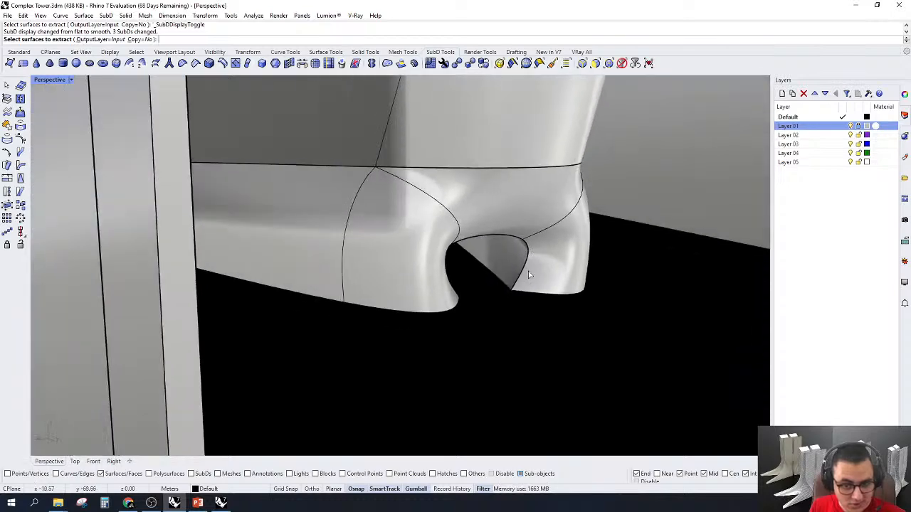
scroll(528, 271, "up", 5)
left_click(520, 273)
right_click(520, 273)
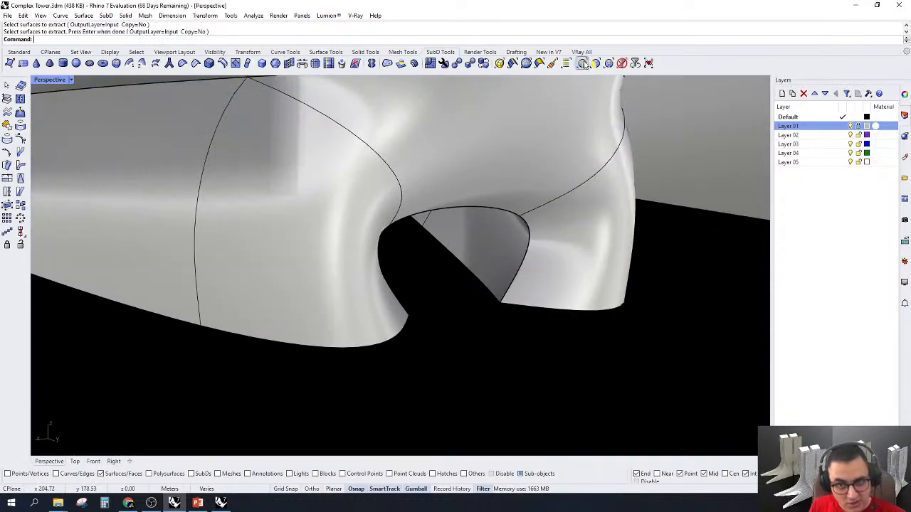
Bevel the rim edges of the small arch opening narrowly with one segment, zero straightness and creases kept
left_click(585, 65)
double_click(526, 259)
right_click_drag(525, 261, 538, 310)
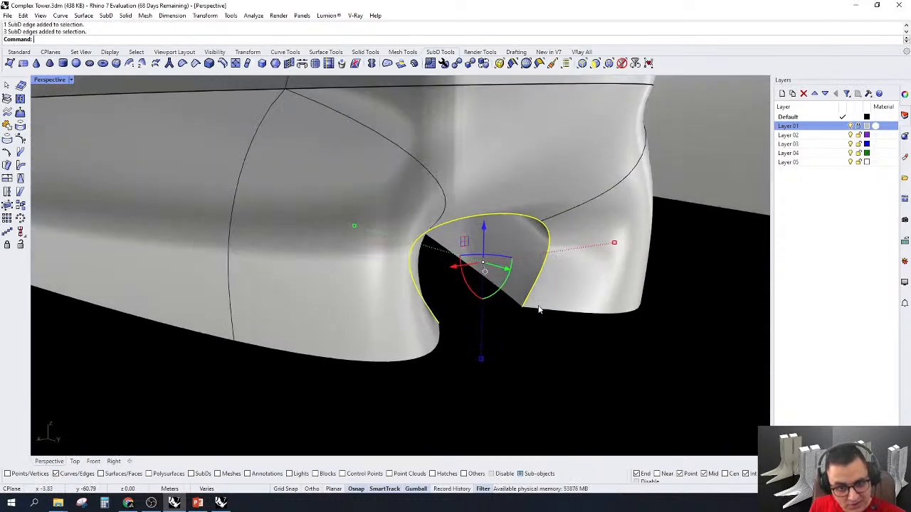
scroll(539, 310, "up", 2)
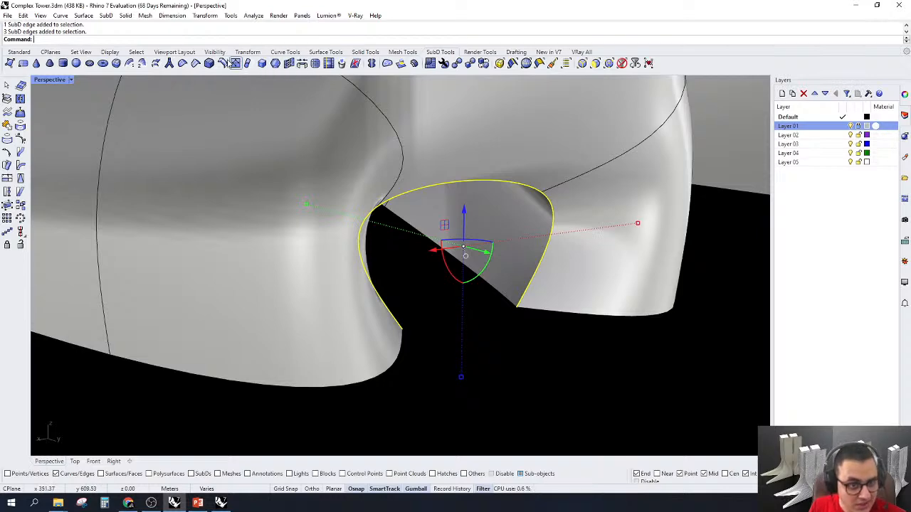
left_click(210, 63)
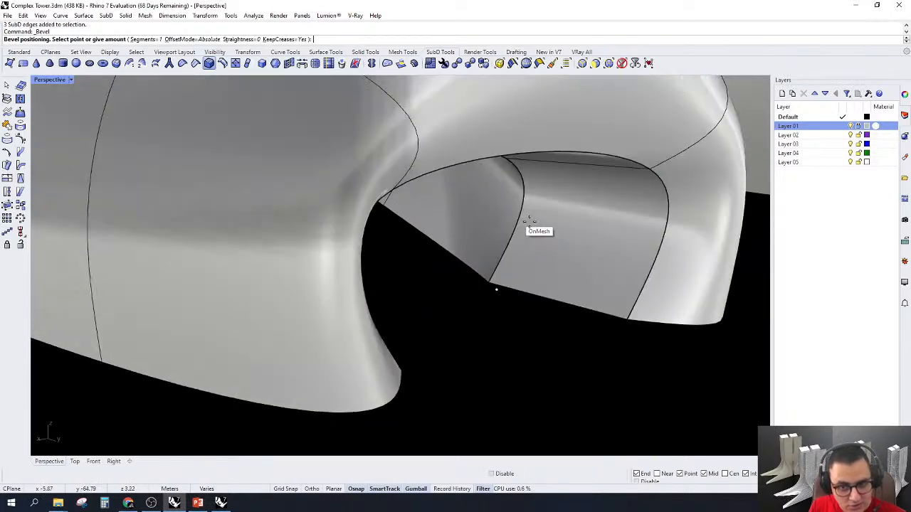
right_click_drag(526, 227, 547, 271)
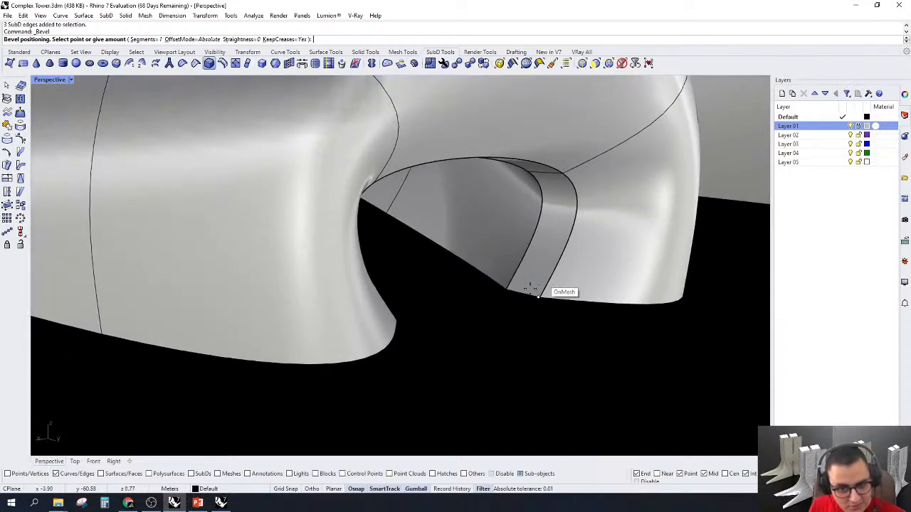
left_click(516, 289)
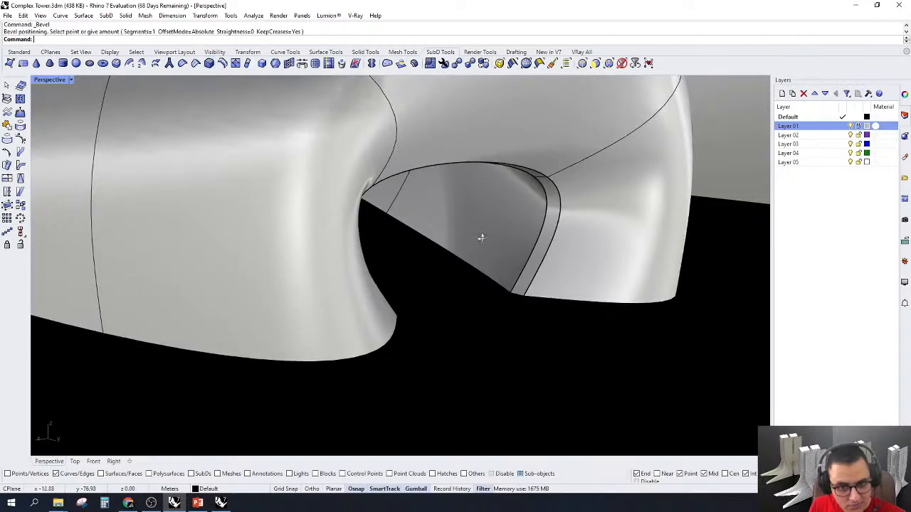
right_click_drag(481, 237, 720, 244)
right_click_drag(597, 295, 427, 249)
left_click(10, 62)
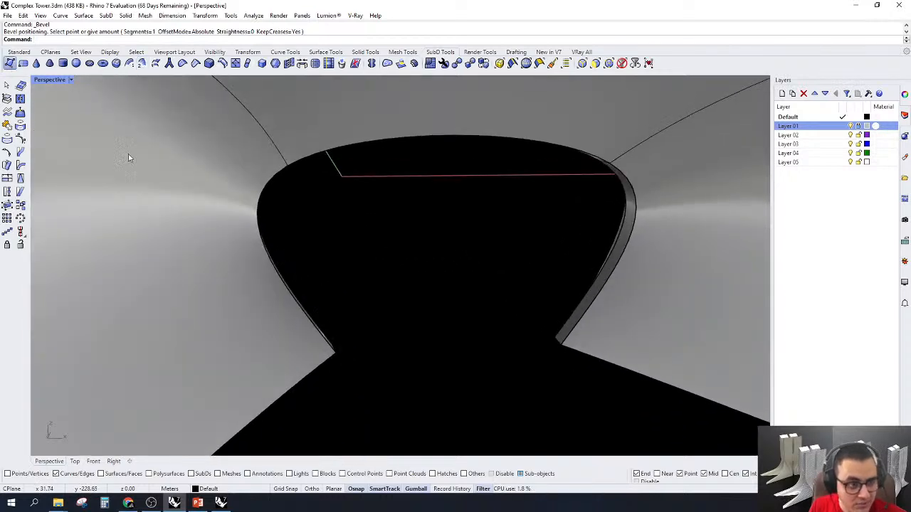
left_click(336, 352)
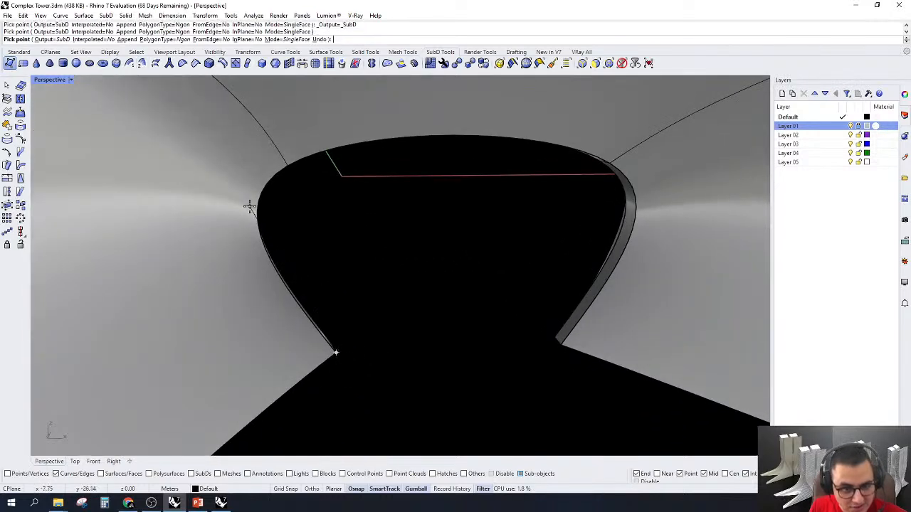
left_click(288, 165)
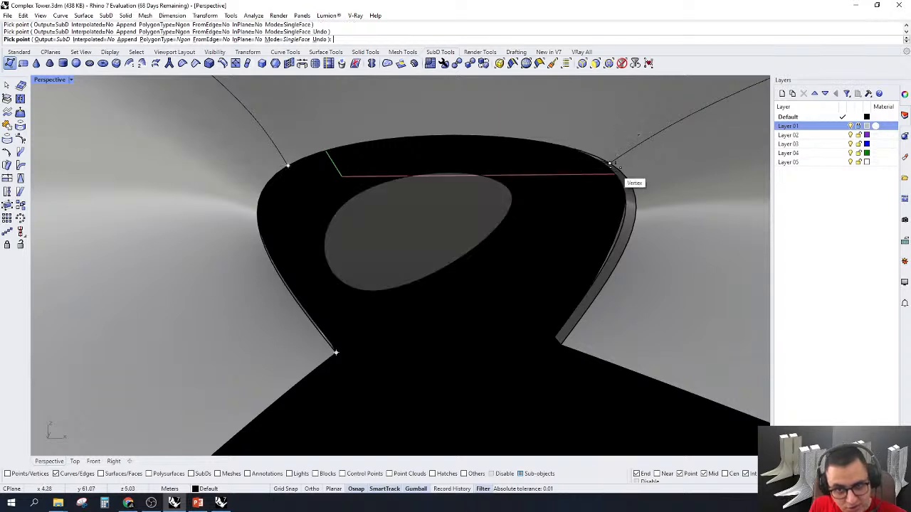
left_click(609, 164)
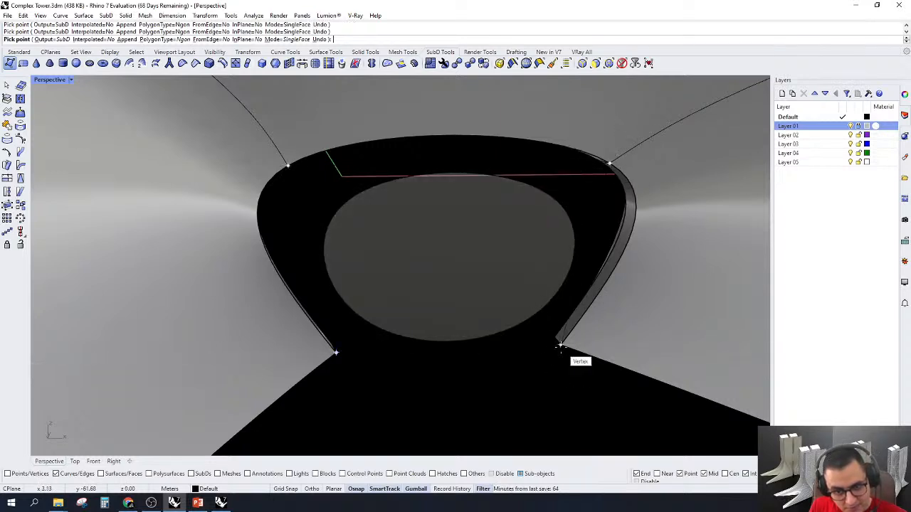
Fill the small arch opening in flat display with a single SubD face through its four corners, and return to smooth display
key("Return")
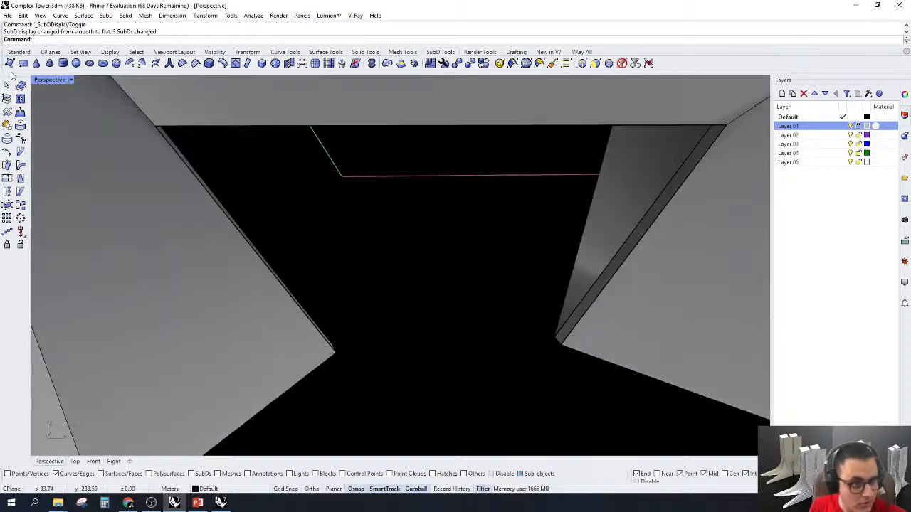
key("Return")
left_click(156, 126)
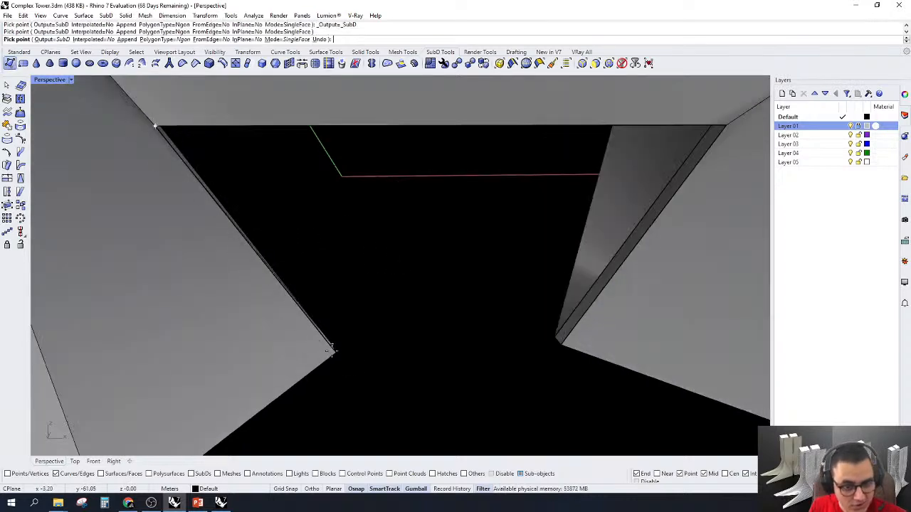
left_click(336, 352)
left_click(562, 345)
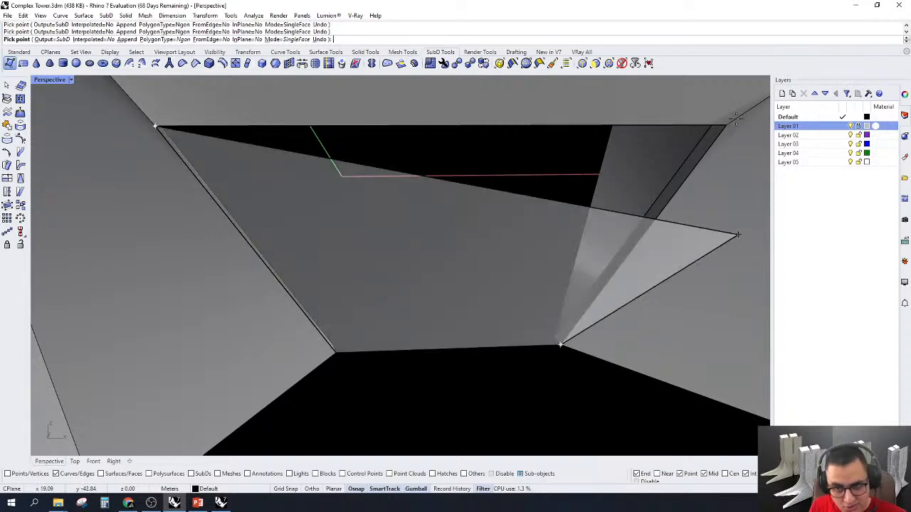
left_click(709, 162)
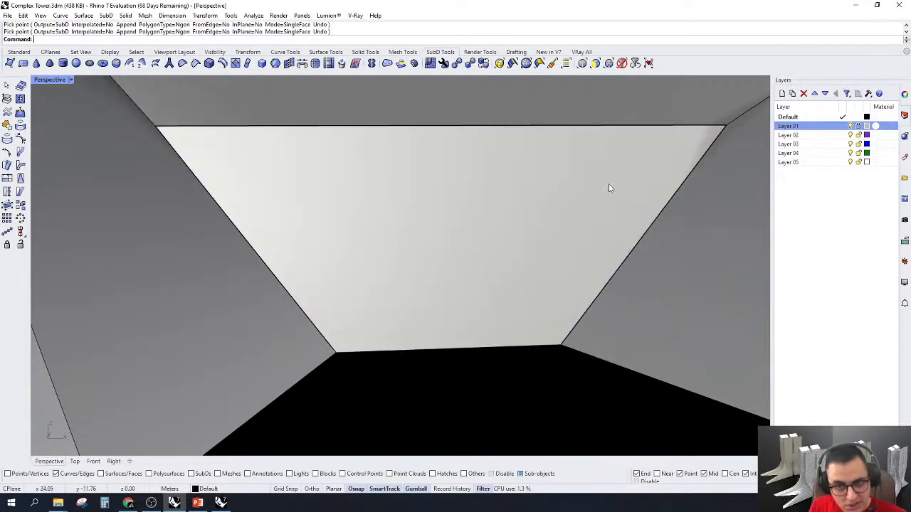
key("Tab")
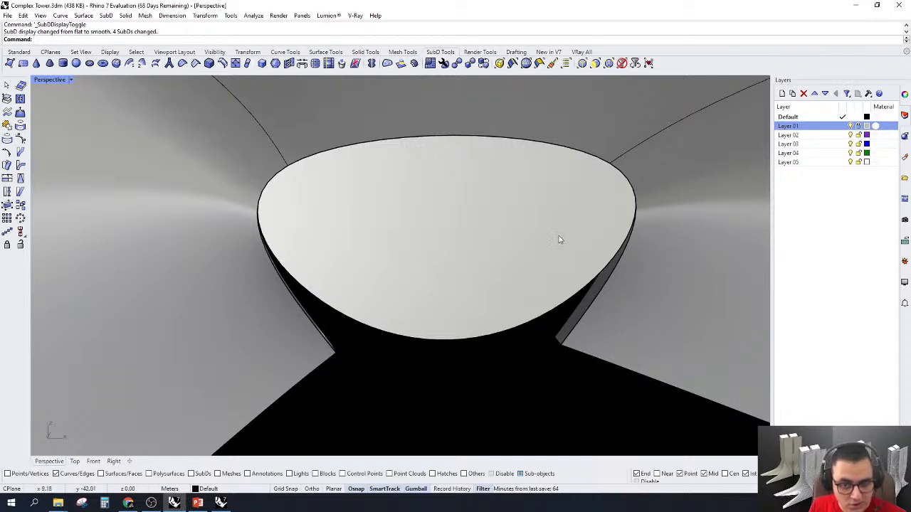
Crease the two lower corner vertices of the new face so that its bottom corners become sharp
left_click(613, 64)
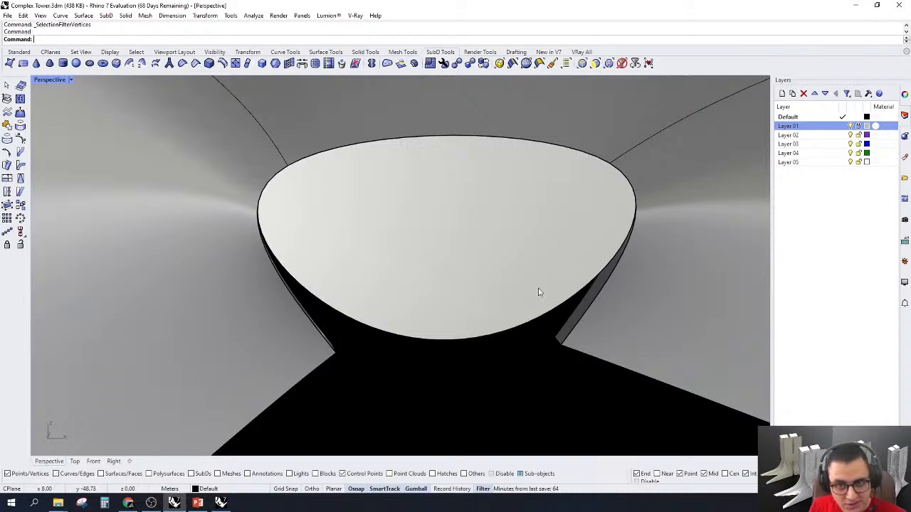
left_click_drag(521, 345, 599, 265)
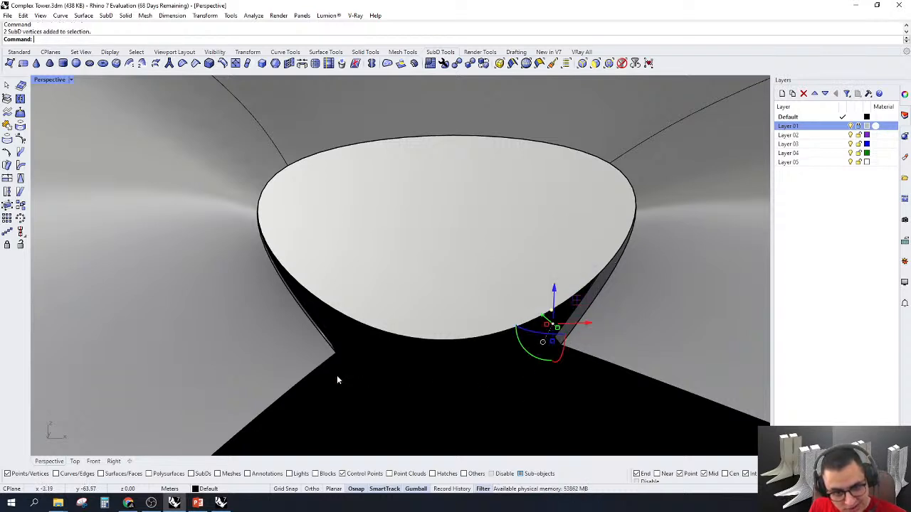
left_click_drag(336, 375, 386, 283)
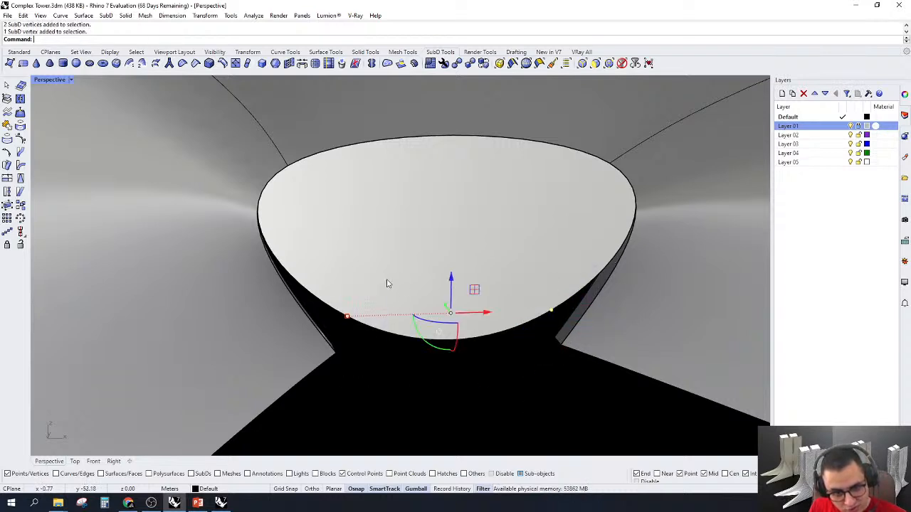
left_click(196, 64)
scroll(394, 235, "down", 10)
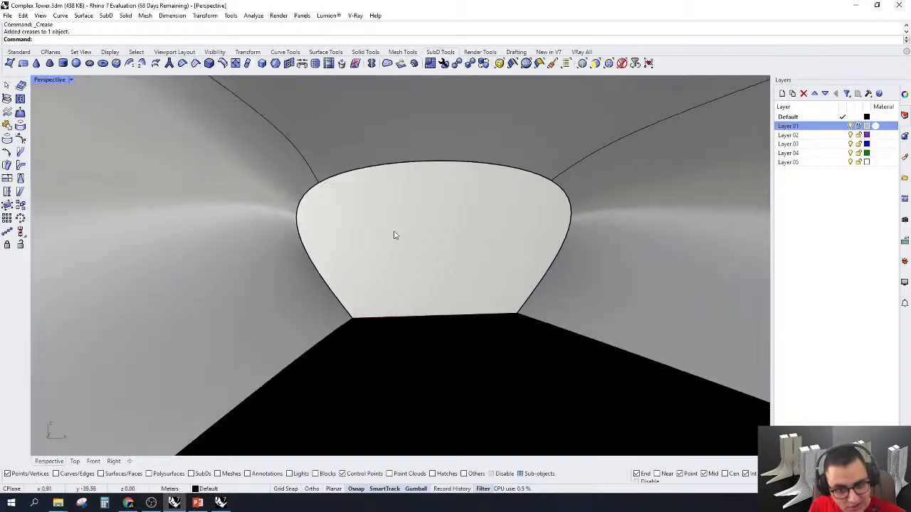
right_click_drag(388, 294, 400, 309)
left_click(401, 308)
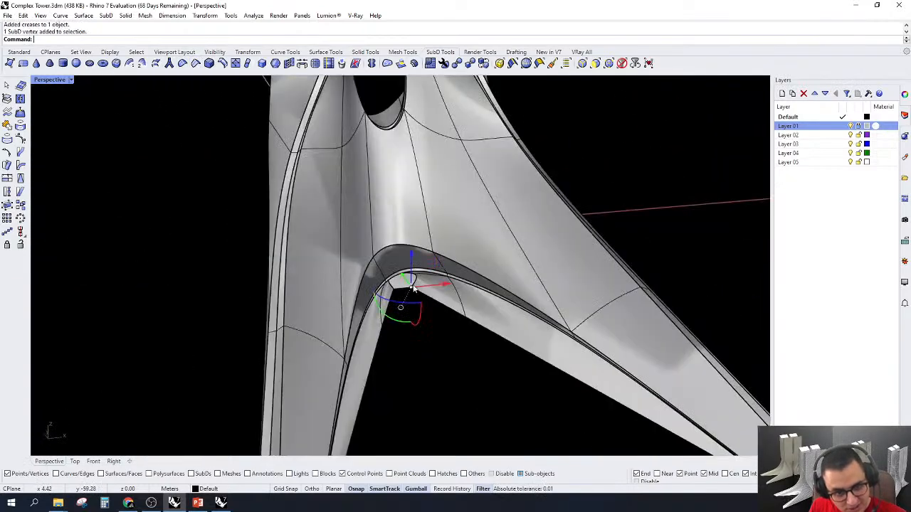
scroll(482, 302, "up", 1)
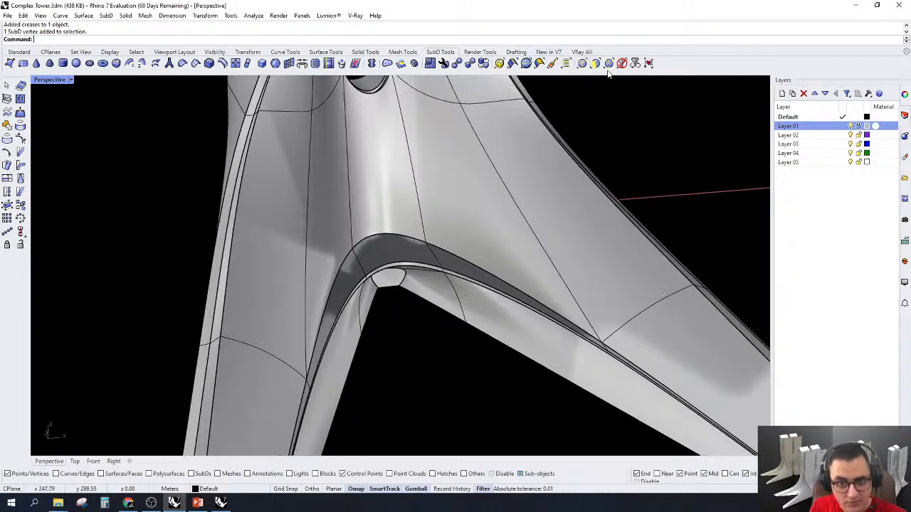
Clear the sub-object selection filter and select only the SubD face filling the small arch opening
left_click(621, 64)
left_click(531, 227)
left_click(481, 324)
scroll(392, 282, "up", 8)
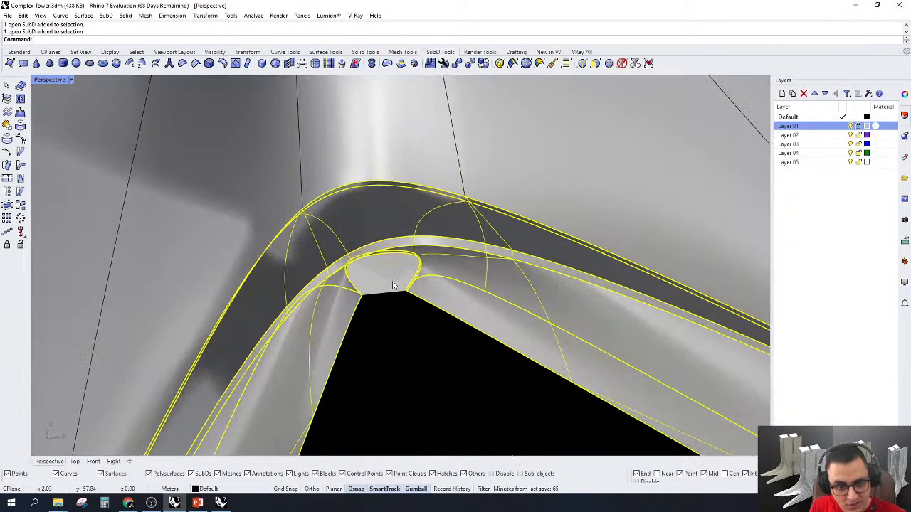
left_click(392, 285, "shift")
scroll(392, 285, "down", 2)
key("Escape")
scroll(392, 285, "up", 4)
left_click(392, 286)
left_click(445, 285)
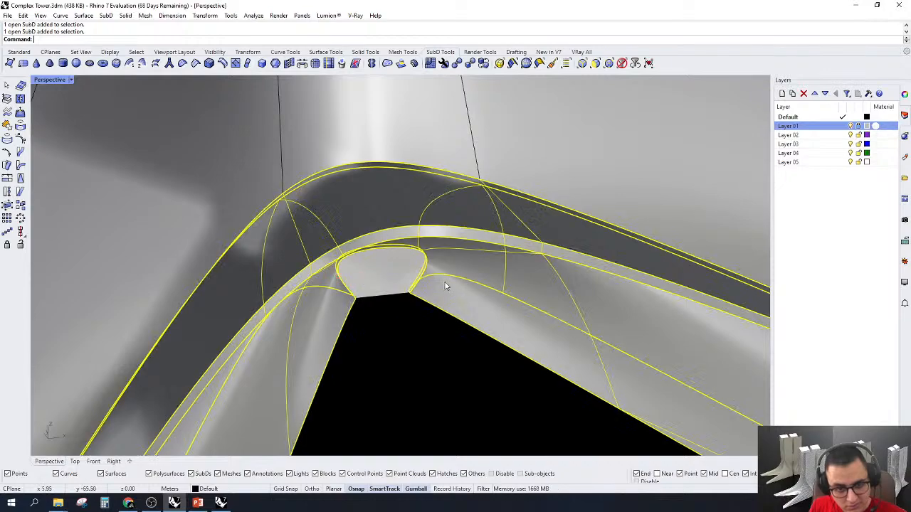
left_click(389, 290)
Extrude the fill face along the opening's depth to form a thin panel reaching the outer rim
scroll(389, 297, "down", 6)
right_click_drag(284, 313, 492, 321)
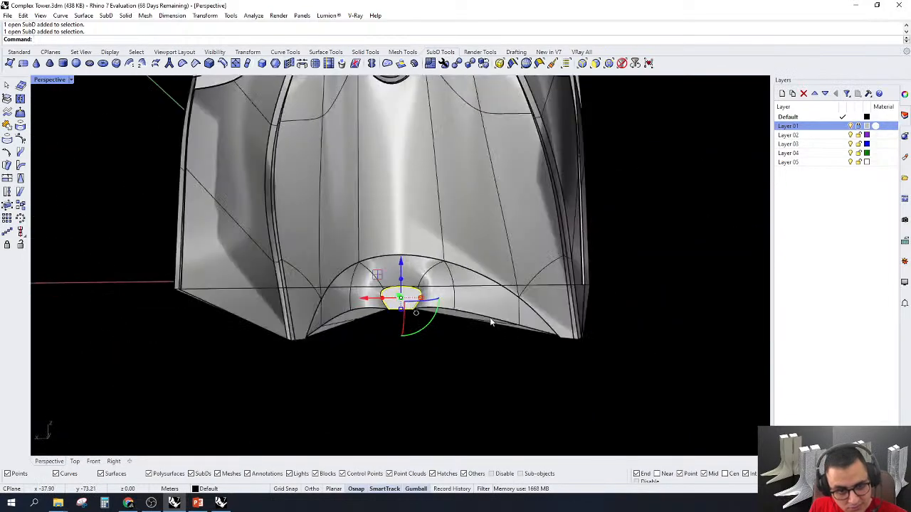
scroll(400, 311, "up", 10)
right_click_drag(431, 212, 569, 225)
scroll(569, 225, "down", 4)
scroll(727, 266, "up", 6)
right_click_drag(726, 266, 730, 264)
scroll(557, 260, "up", 6)
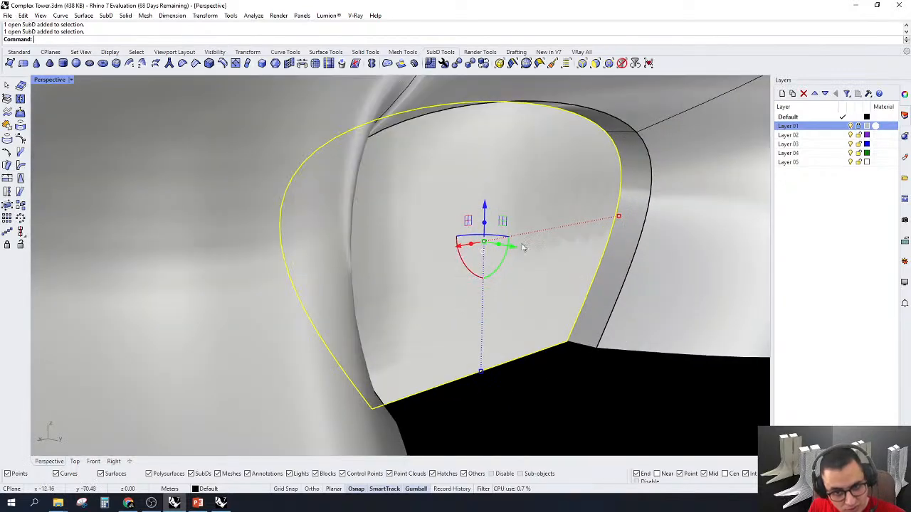
left_click_drag(512, 250, 575, 292)
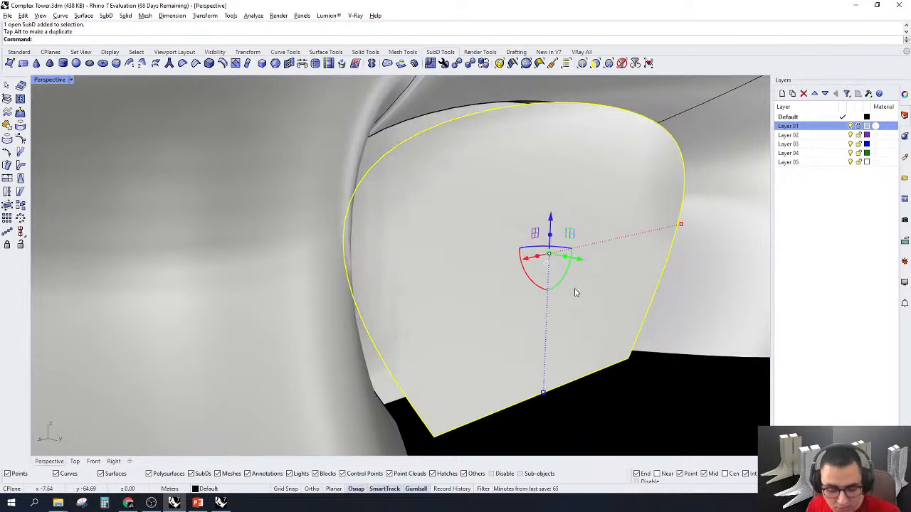
key("ctrl+z")
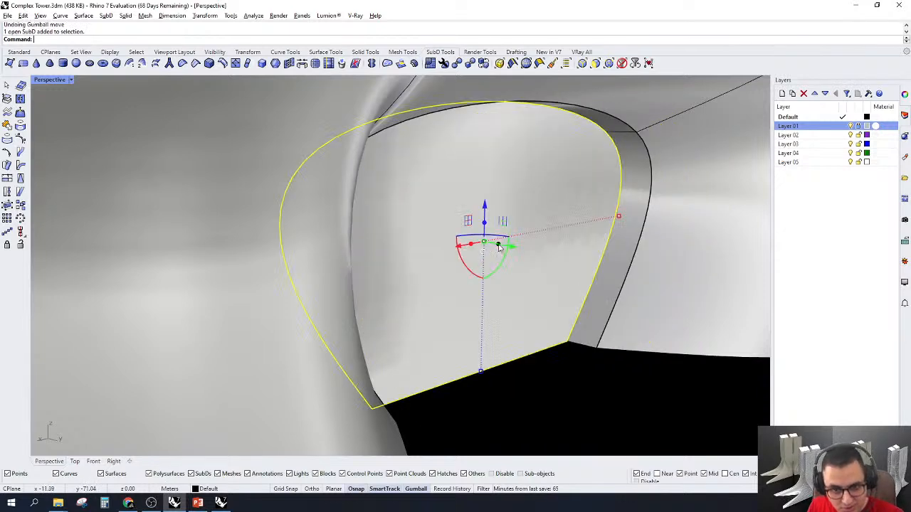
left_click_drag(499, 247, 527, 251)
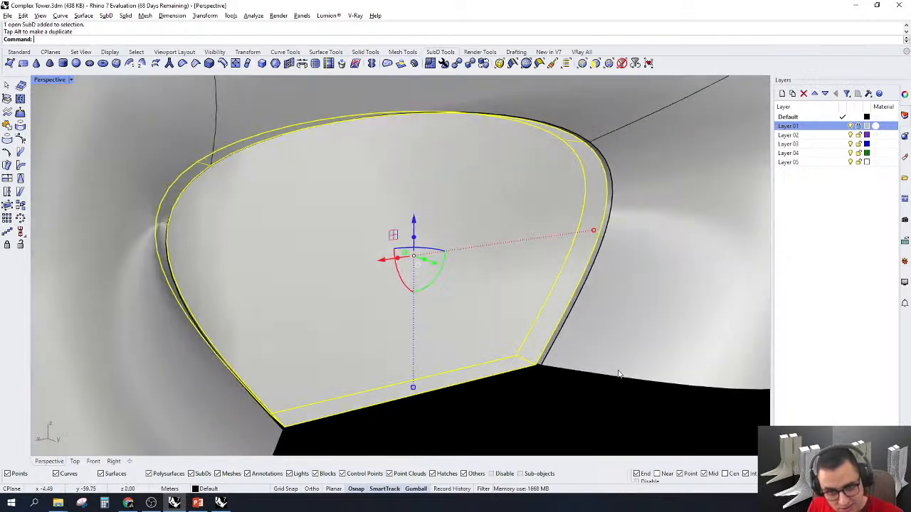
Snap the lower and upper outer-side vertices at one end of the panel to the bevelled rim's corners in flat display
key("Tab")
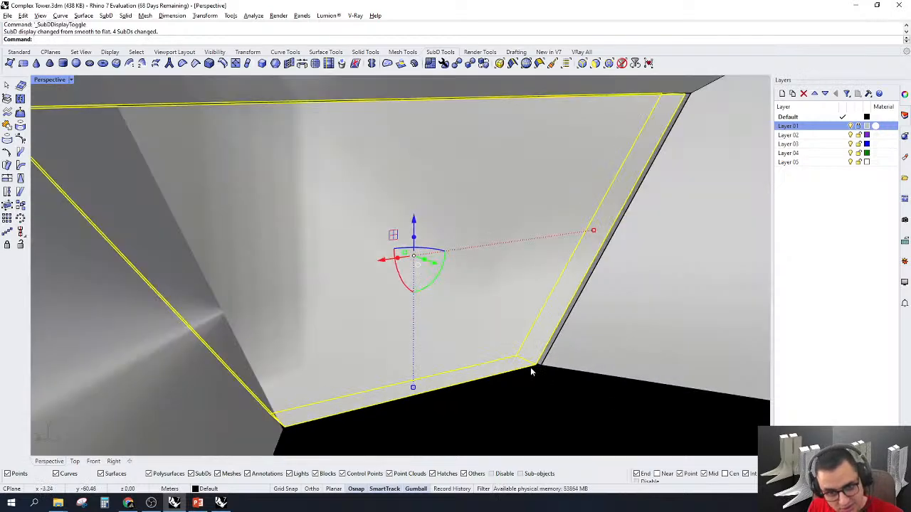
scroll(530, 367, "up", 2)
left_click(606, 63)
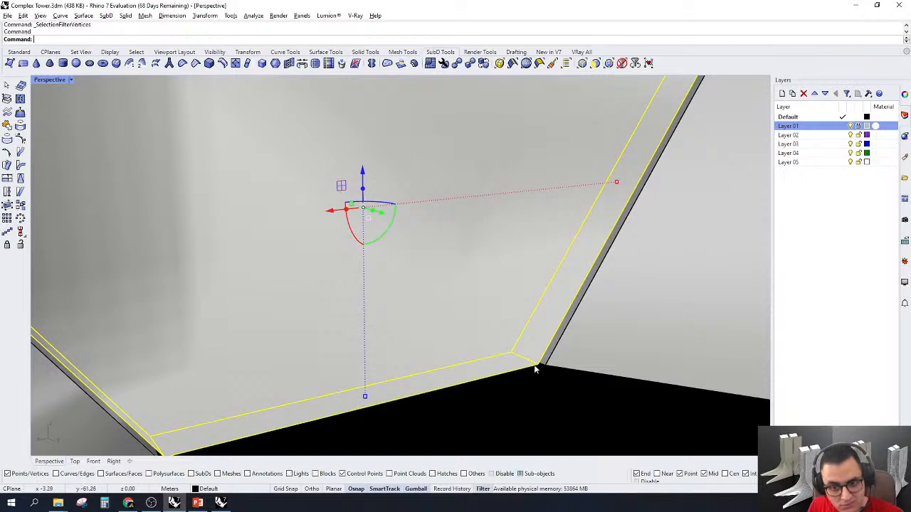
key("Escape")
left_click(538, 365)
left_click_drag(539, 367, 603, 170)
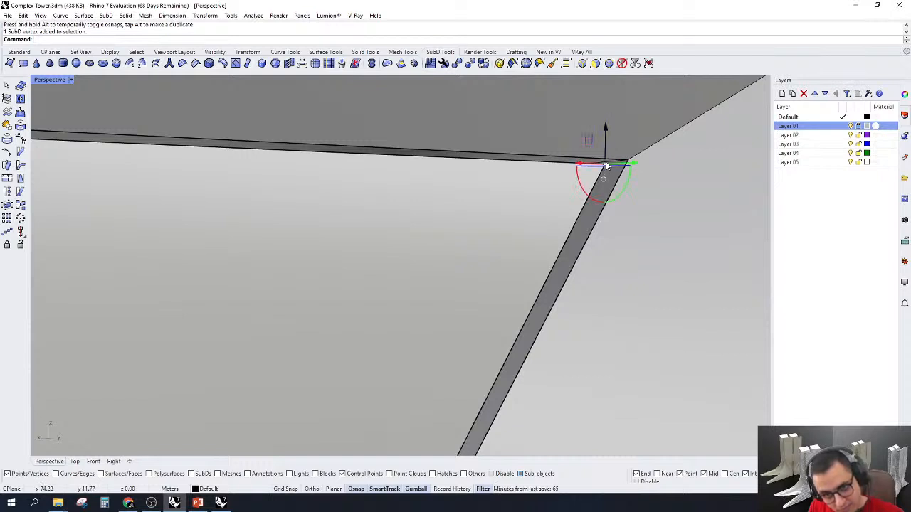
left_click_drag(604, 166, 628, 160)
Snap the panel's upper and lower vertices at the opposite end to the matching corners of the bevelled rim
scroll(627, 160, "down", 6)
right_click_drag(639, 223, 148, 220)
left_click(302, 180)
left_click_drag(302, 180, 283, 174)
scroll(283, 175, "down", 4)
right_click_drag(306, 242, 351, 328)
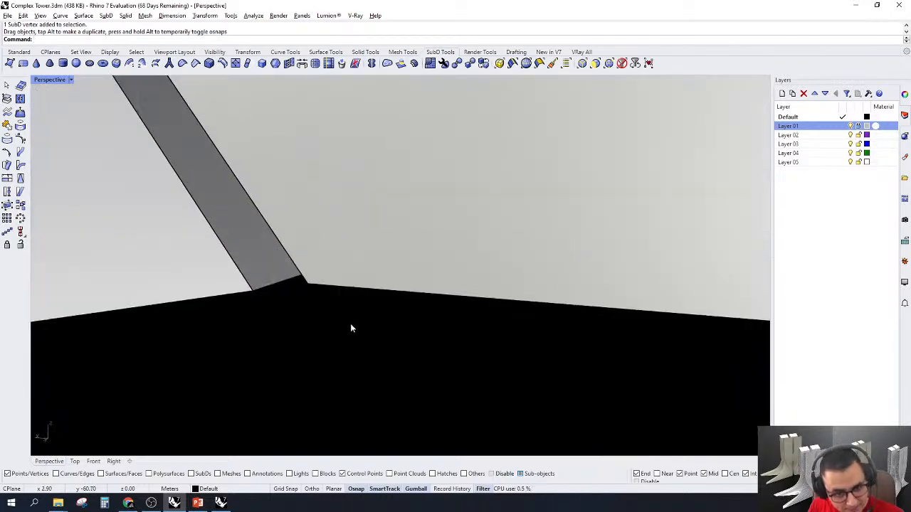
left_click_drag(300, 278, 253, 290)
scroll(387, 278, "down", 10)
scroll(386, 279, "down", 2)
left_click(411, 293)
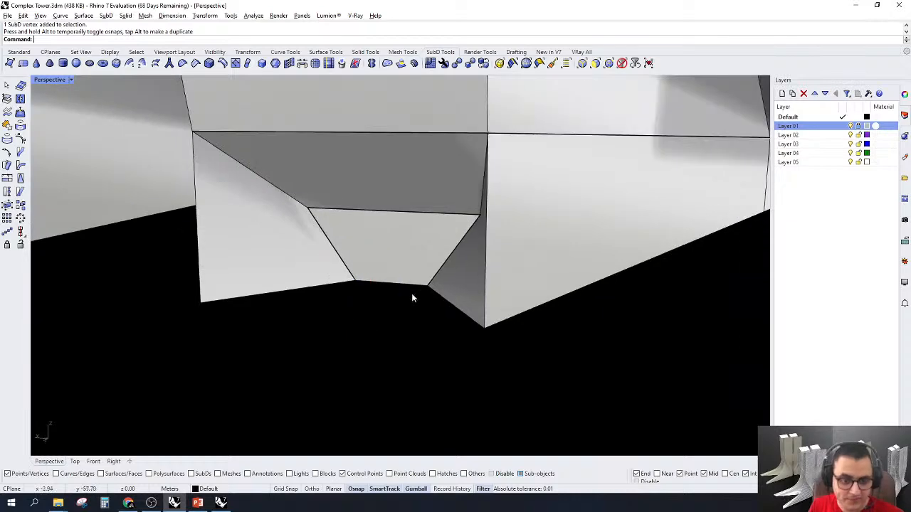
Inspect the filled arch opening from both sides in smooth and flat display, and review the tower's legs in smooth display
right_click_drag(396, 326, 726, 327)
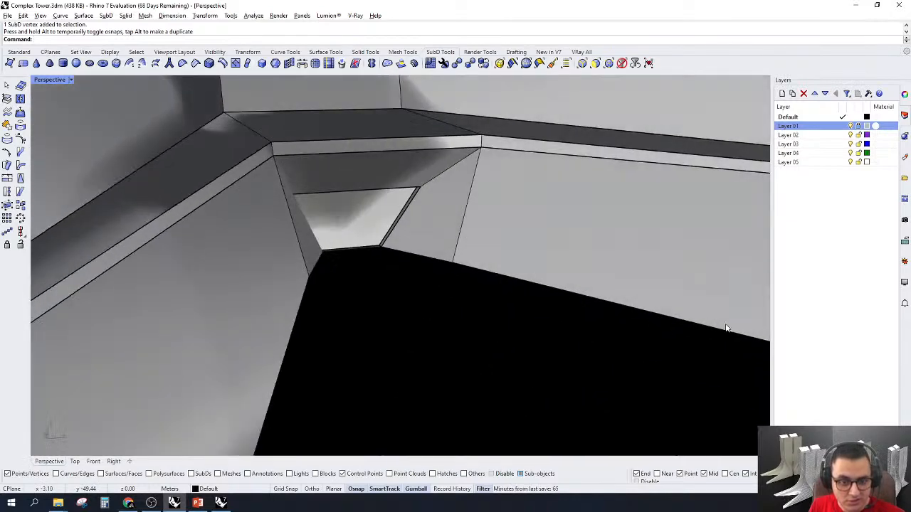
scroll(410, 245, "down", 4)
scroll(388, 217, "up", 12)
right_click_drag(405, 308, 344, 335)
key("Tab")
scroll(406, 317, "down", 7)
key("Tab")
scroll(388, 334, "up", 3)
scroll(344, 335, "down", 20)
right_click_drag(494, 327, 464, 375)
scroll(509, 278, "down", 5)
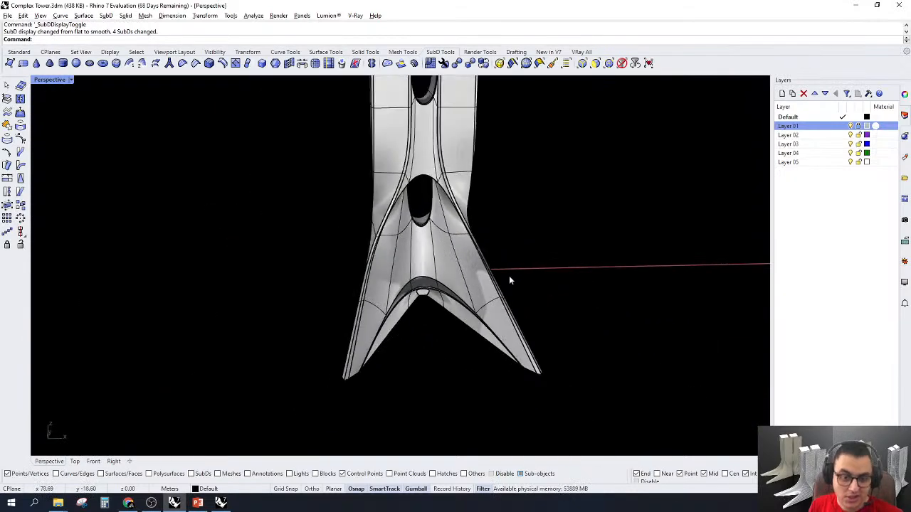
right_click_drag(509, 277, 512, 306)
scroll(514, 306, "up", 4)
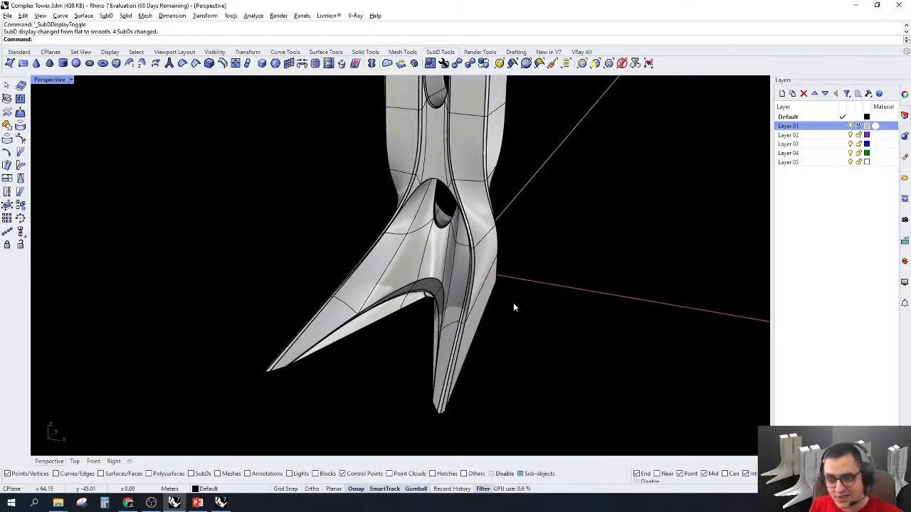
scroll(513, 307, "down", 2)
scroll(341, 351, "down", 2)
Switch to the Complex Tower presentation in PowerPoint and show the closing thank-you slide
left_click(198, 503)
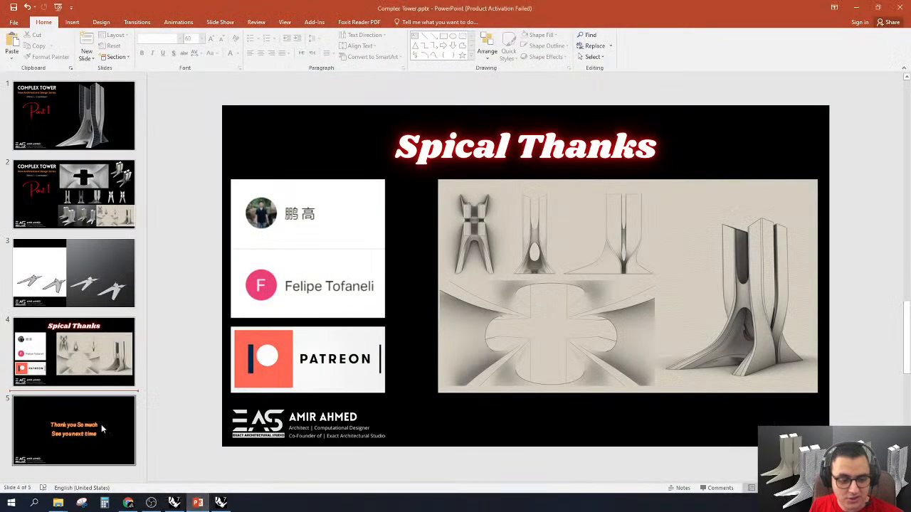
left_click(100, 427)
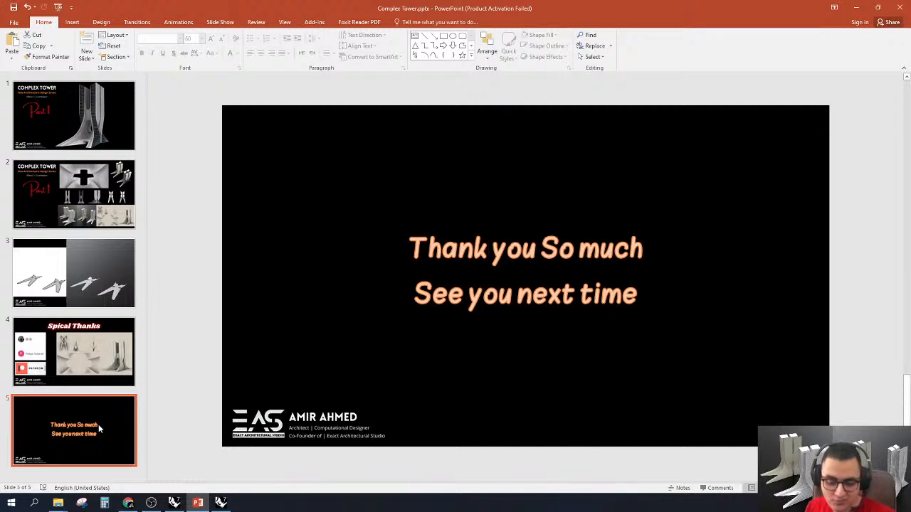